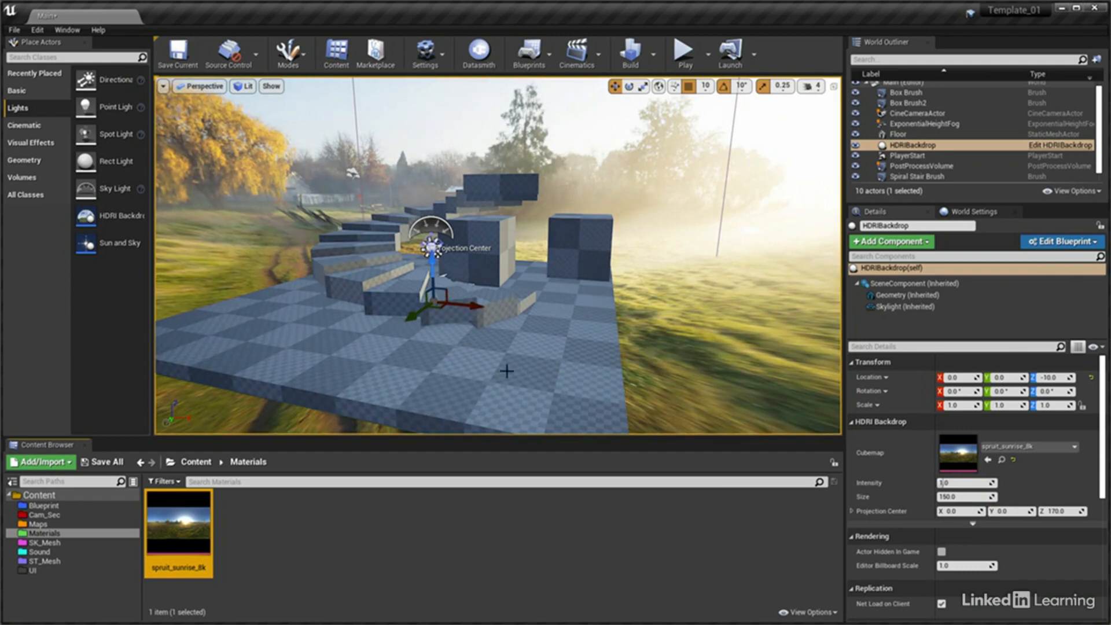
mouse_move(507, 371)
right_mouse_down()
mouse_move(663, 346)
mouse_move(373, 360)
mouse_move(492, 356)
right_mouse_up()
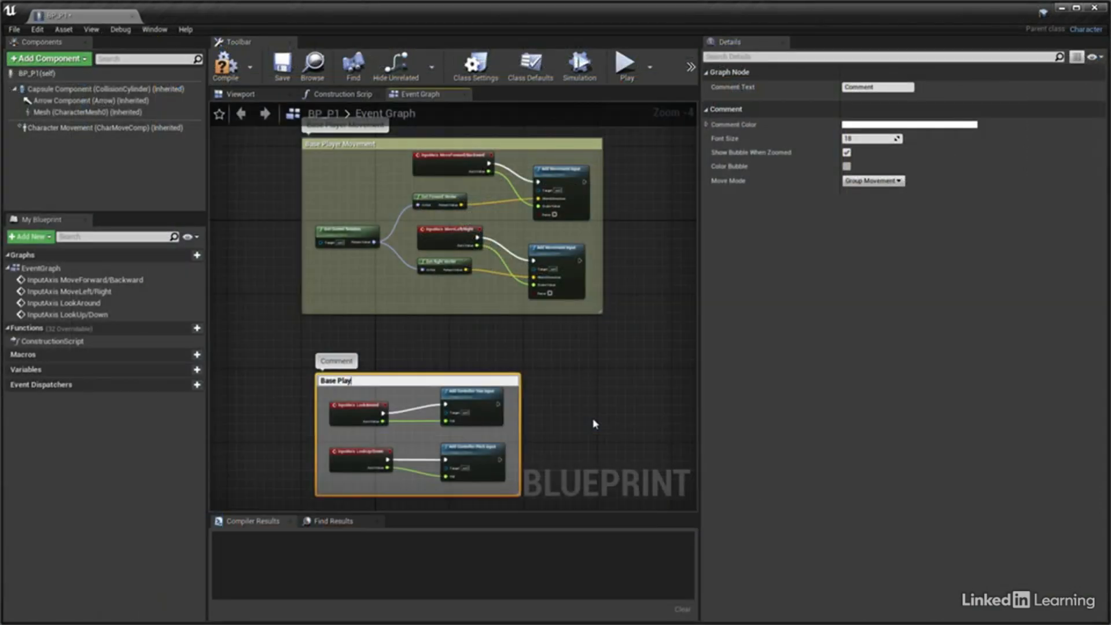
Title the comment around the look input nodes Base Player Look and give it a light cyan comment colour
type("er Look")
key("Return")
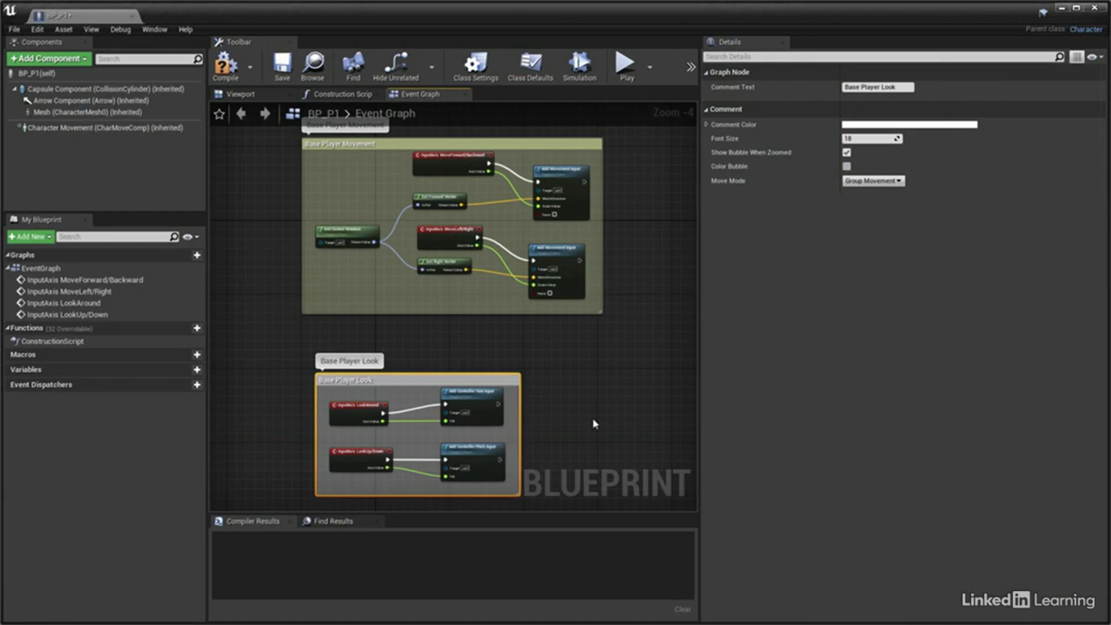
left_click(883, 125)
left_click(851, 285)
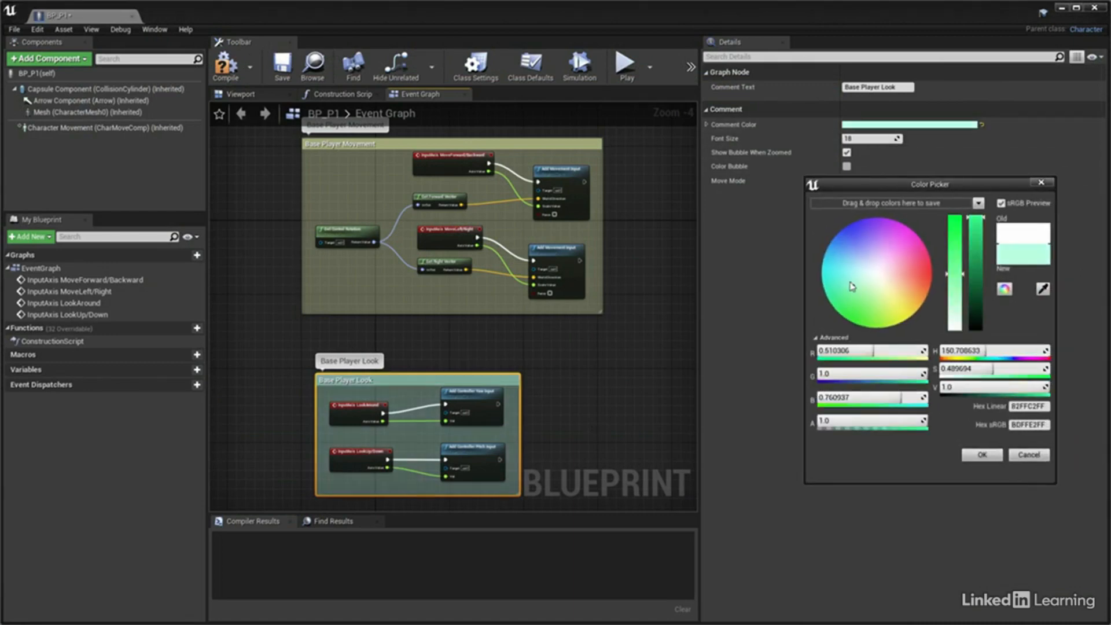
left_click(982, 455)
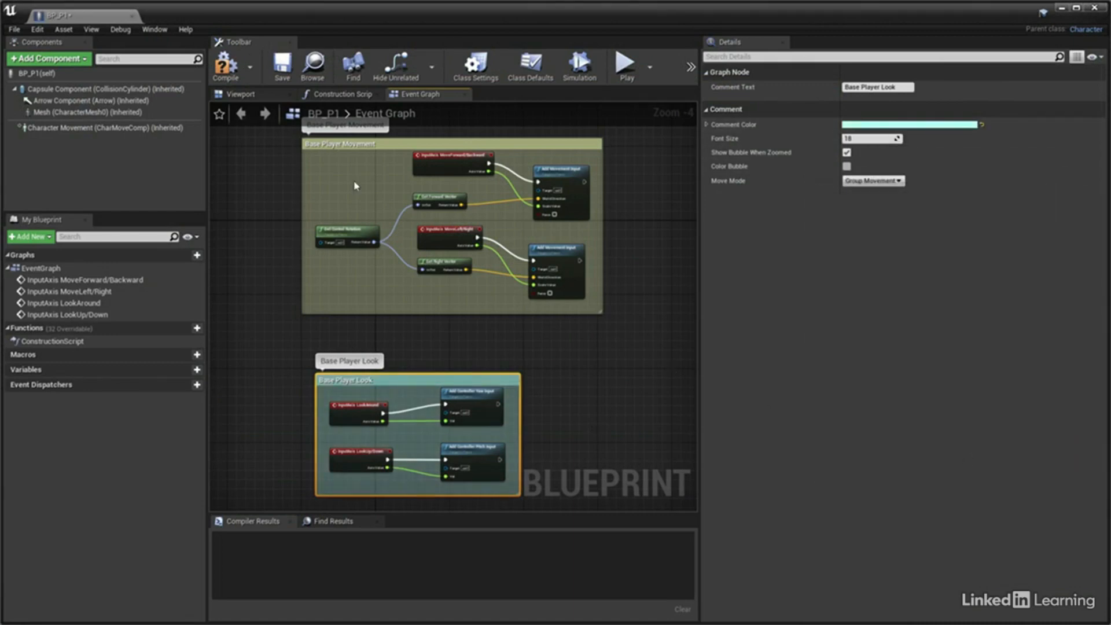
Compile and save the BP_P1 blueprint
left_click(226, 62)
left_click(282, 63)
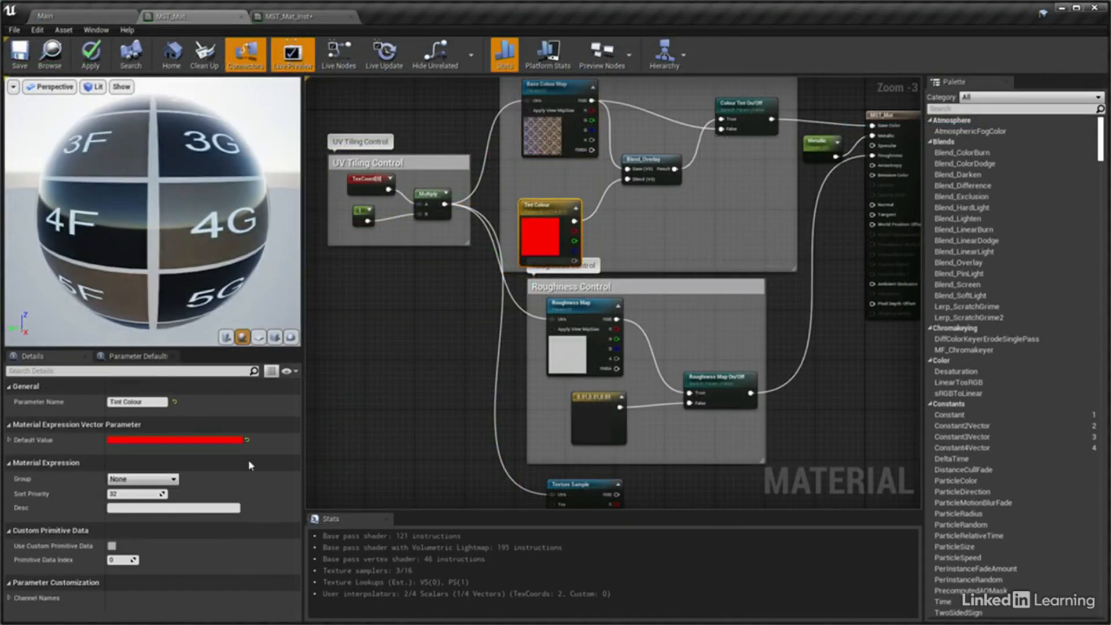
Assign the Tint Colour parameter to the Base Colour group
left_click(173, 480)
left_click(139, 492)
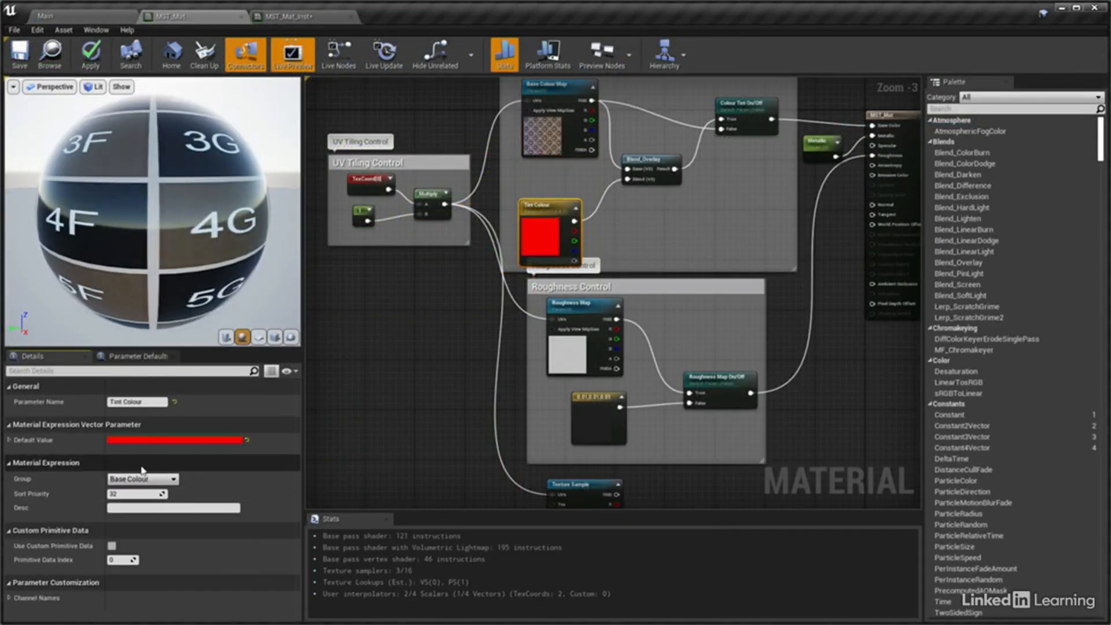
Convert the constant node under Roughness Map to a parameter named Roughness Colour and assign it to the Reflections group
left_click(575, 398)
right_click(578, 398)
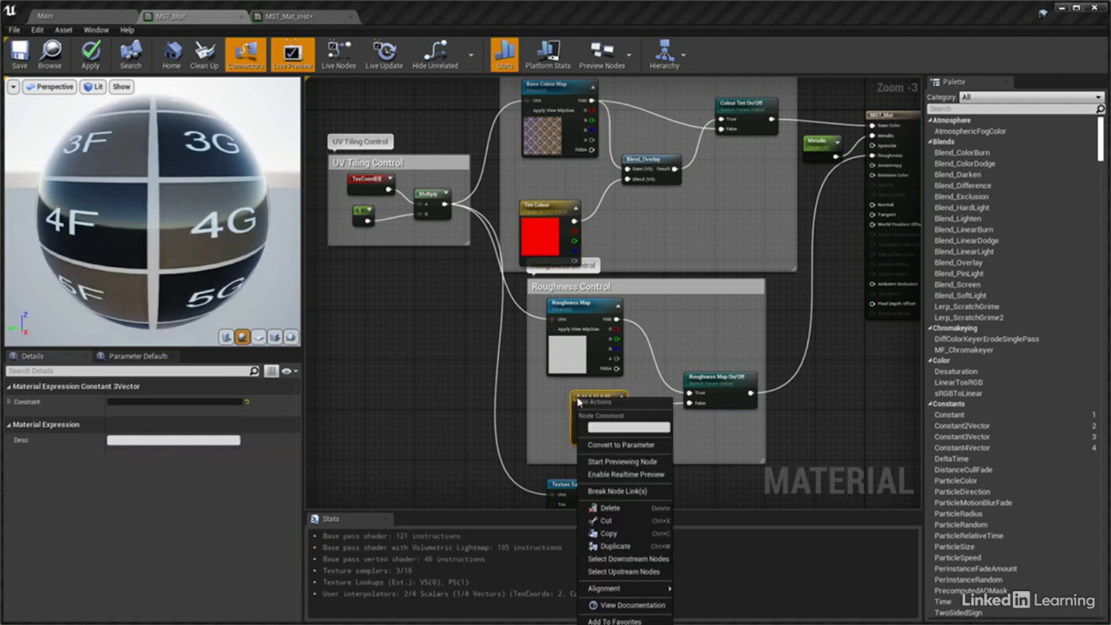
left_click(619, 444)
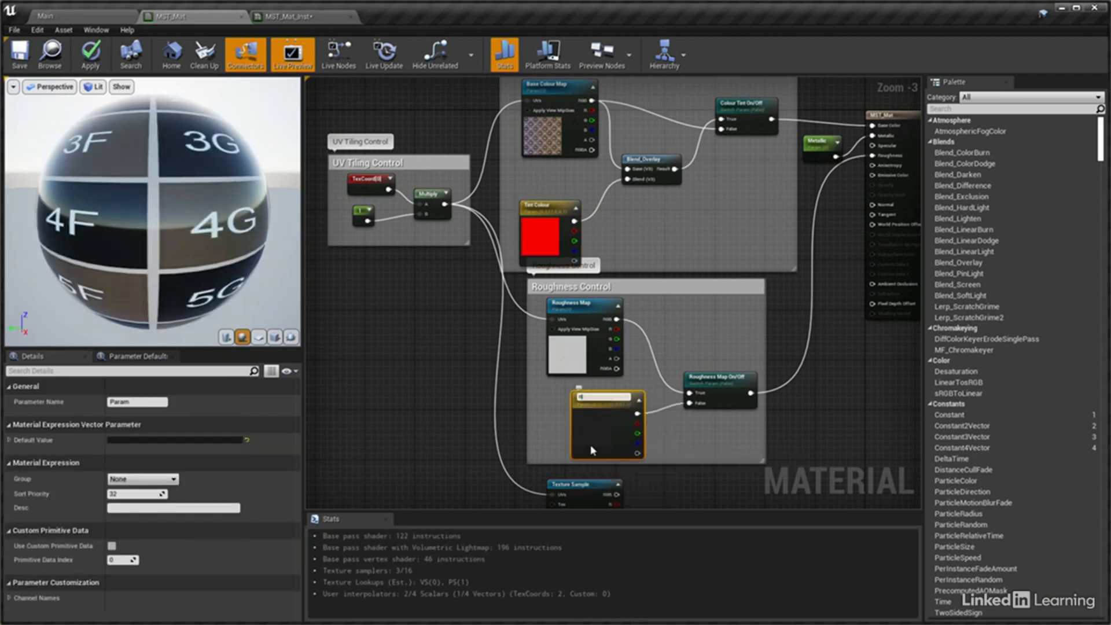
type("Roughness Colour")
key("Return")
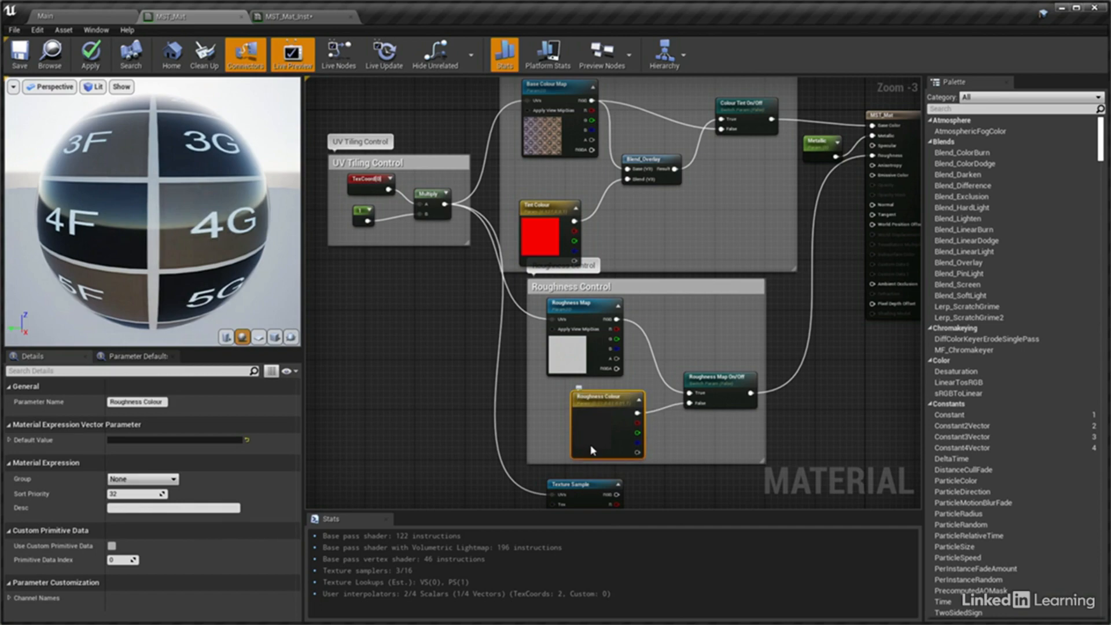
left_click(143, 478)
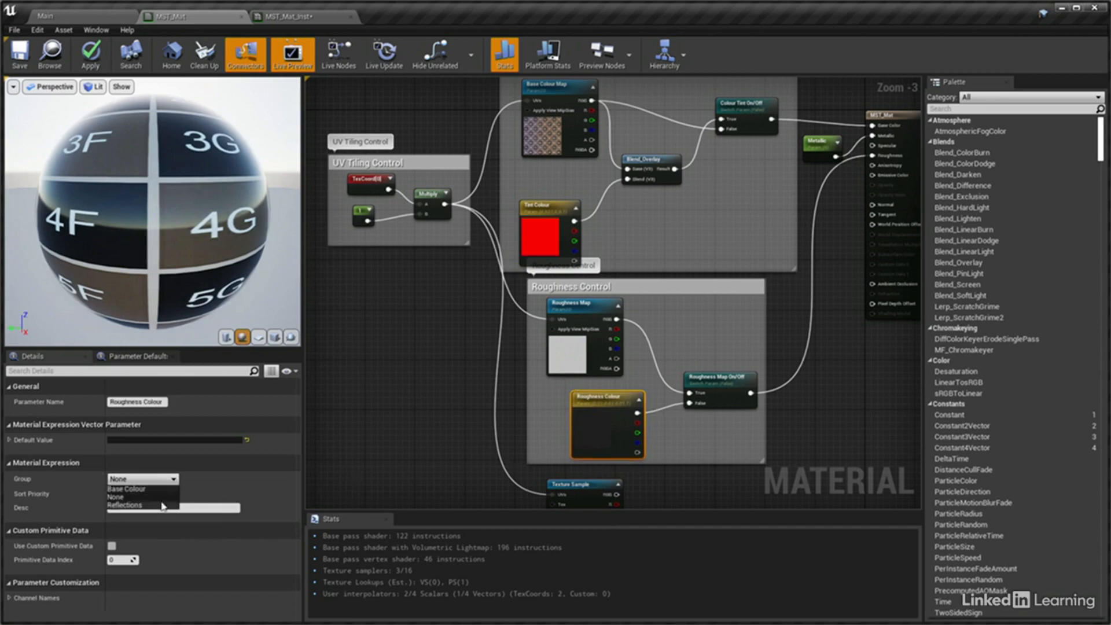
left_click(162, 503)
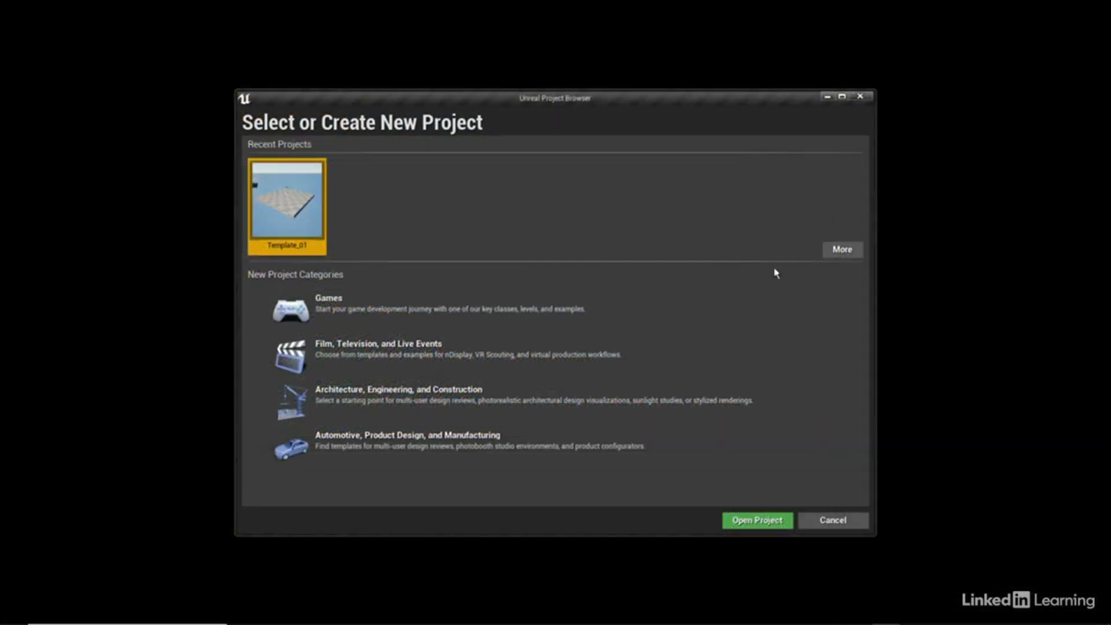
Select the Automotive, Product Design, and Manufacturing category for a new project
left_click(425, 461)
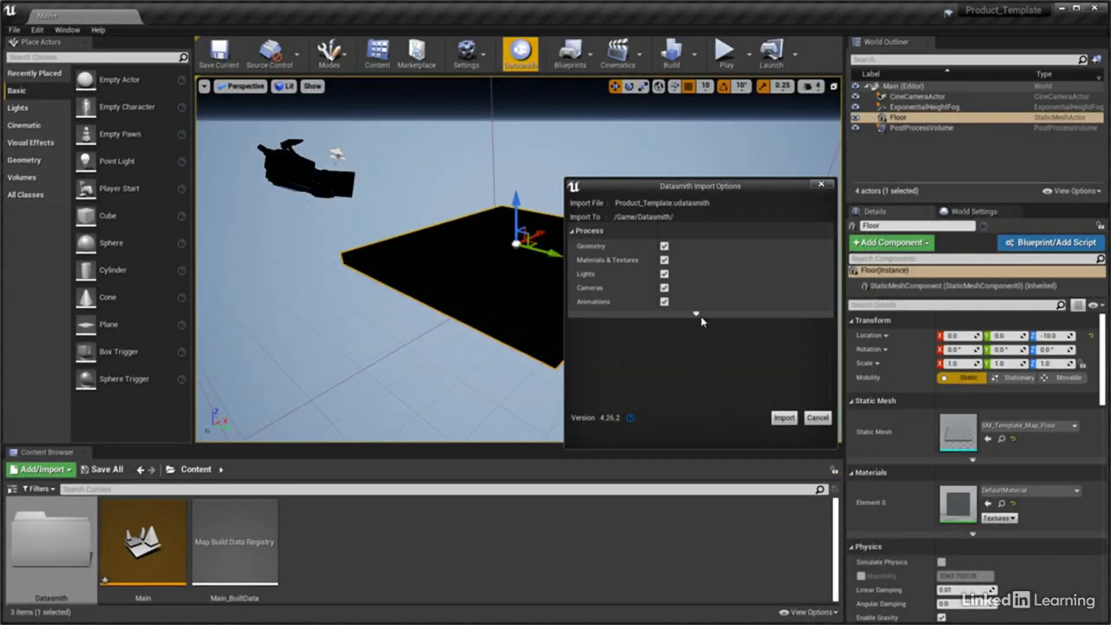
Show the static mesh options for the Product_Template.udatasmith import
left_click(576, 323)
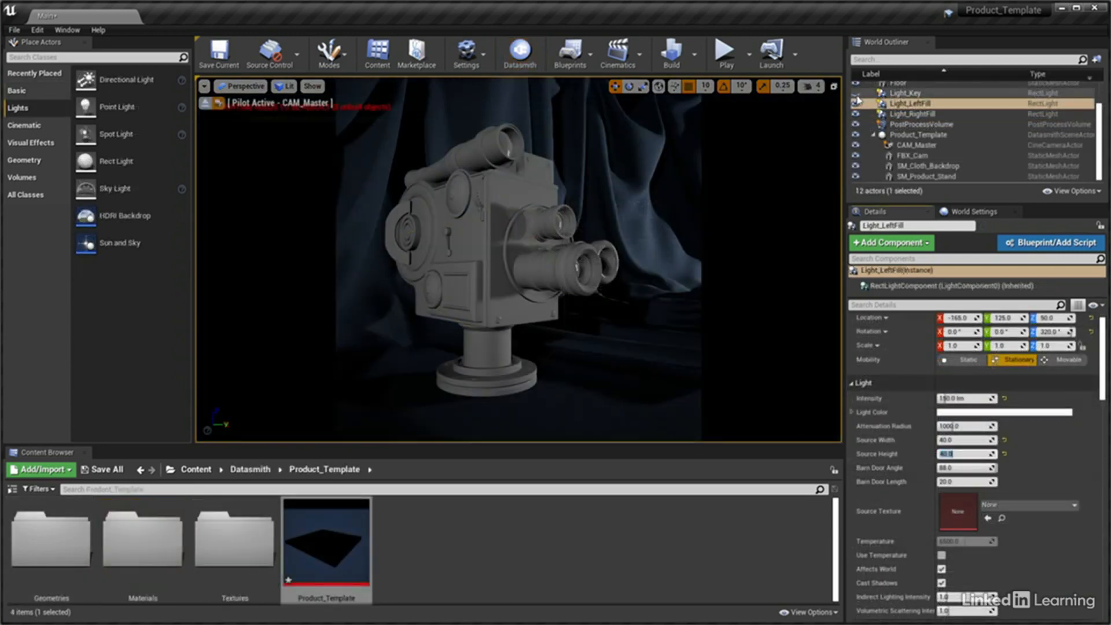
Toggle the visibility of a fill light in the product scene
left_click(856, 102)
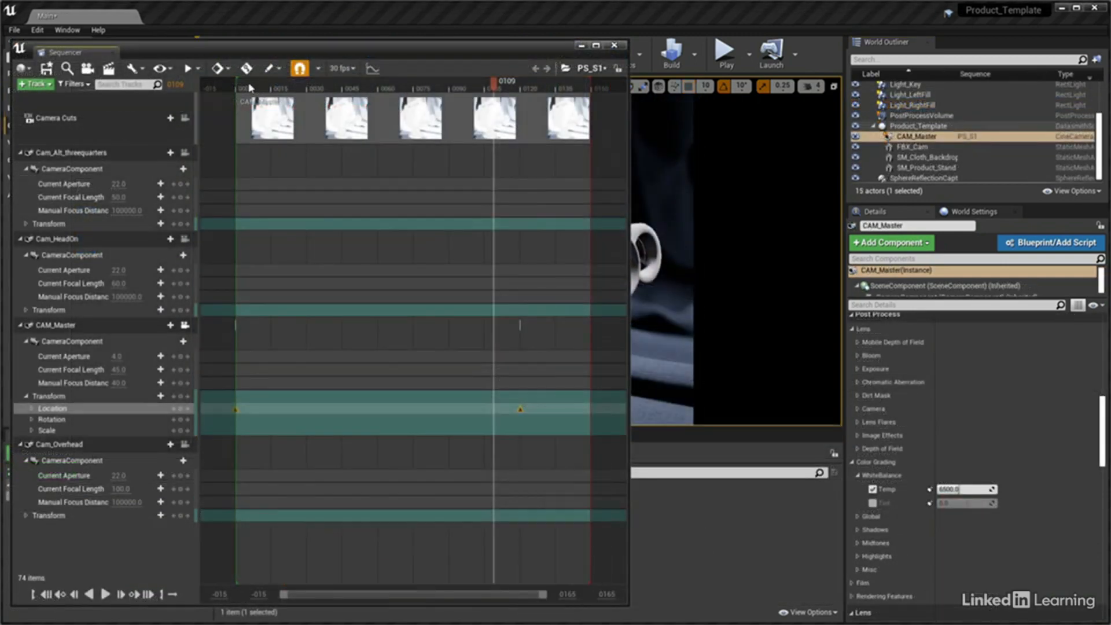
Shrink the Sequencer window to uncover the viewport and play the PS_S1 sequence from its start
left_click_drag(263, 87, 239, 87)
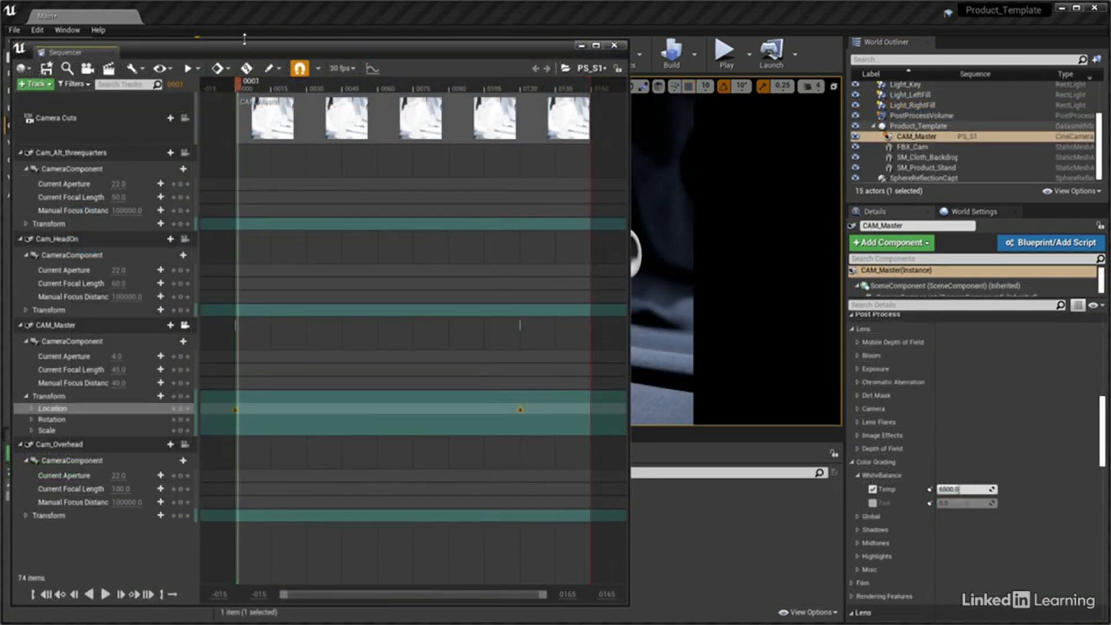
left_click_drag(244, 42, 270, 432)
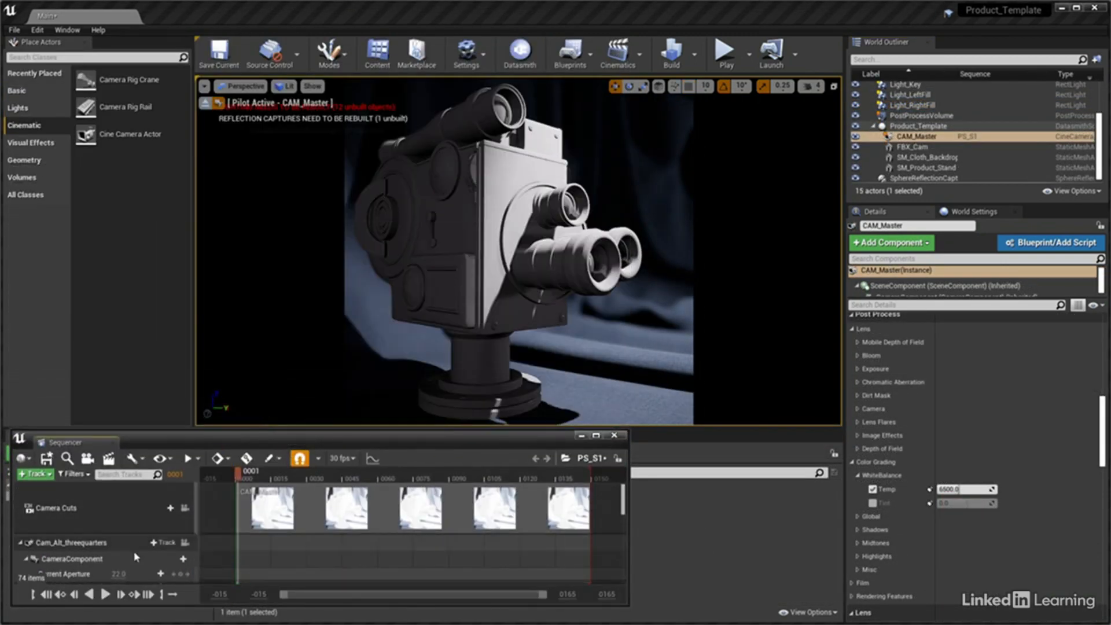
left_click(105, 595)
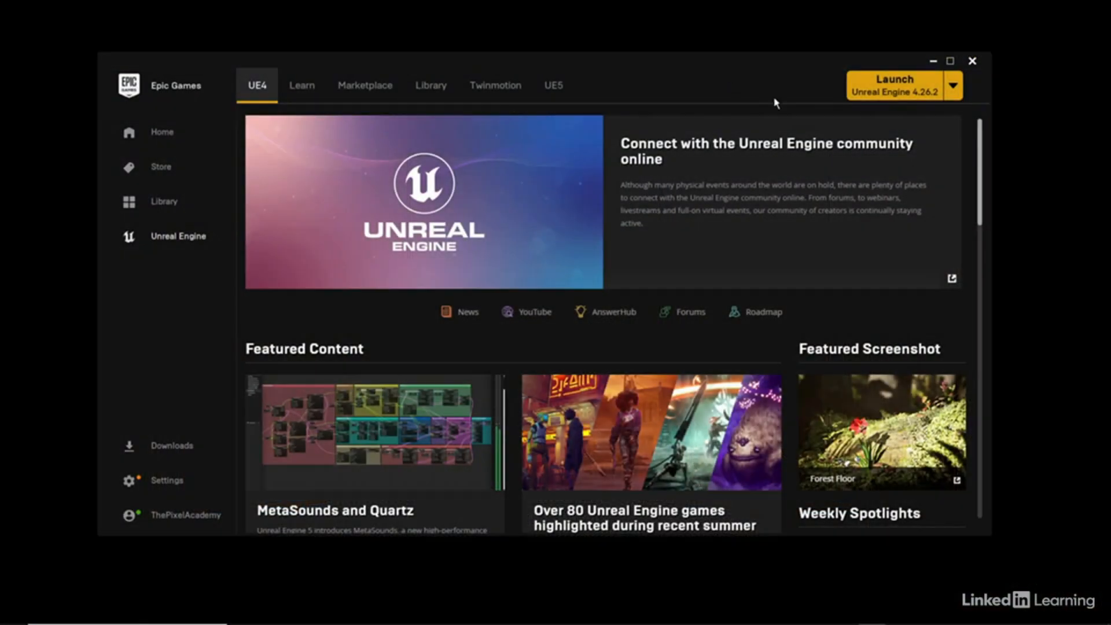
Launch Unreal Engine 4.26.2 and start a new project in the Architecture, Engineering, and Construction category
left_click(913, 88)
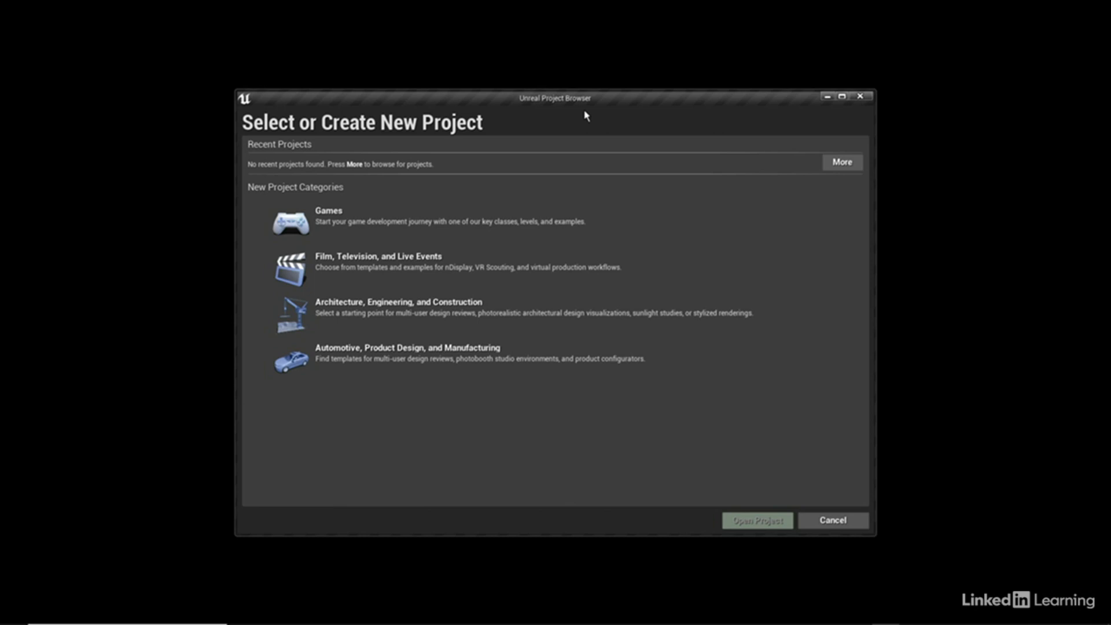
left_click(407, 316)
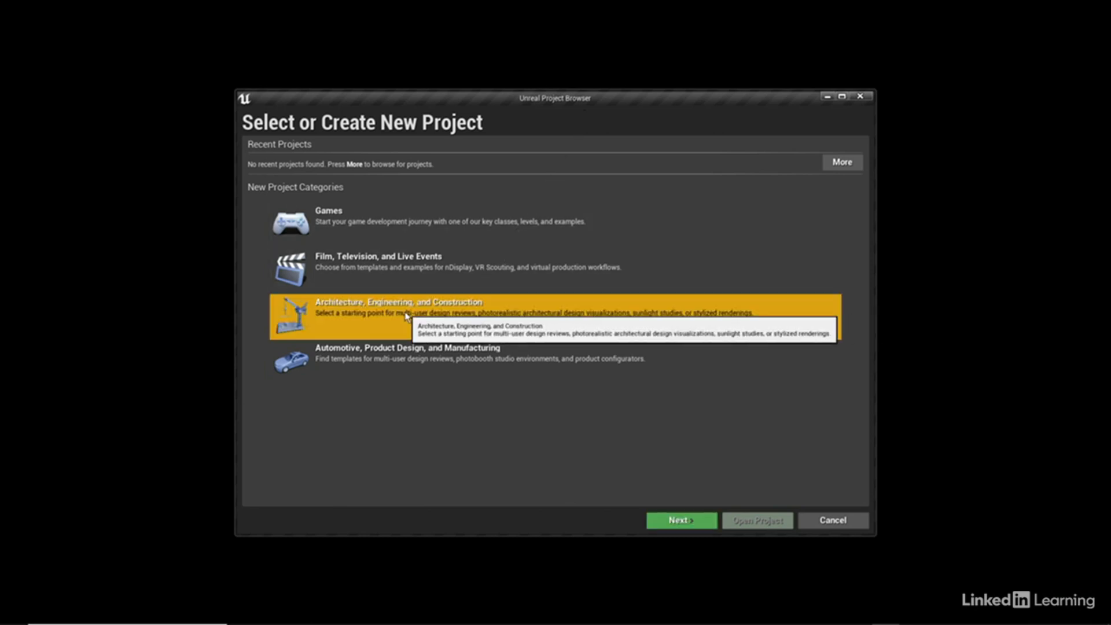
left_click(665, 521)
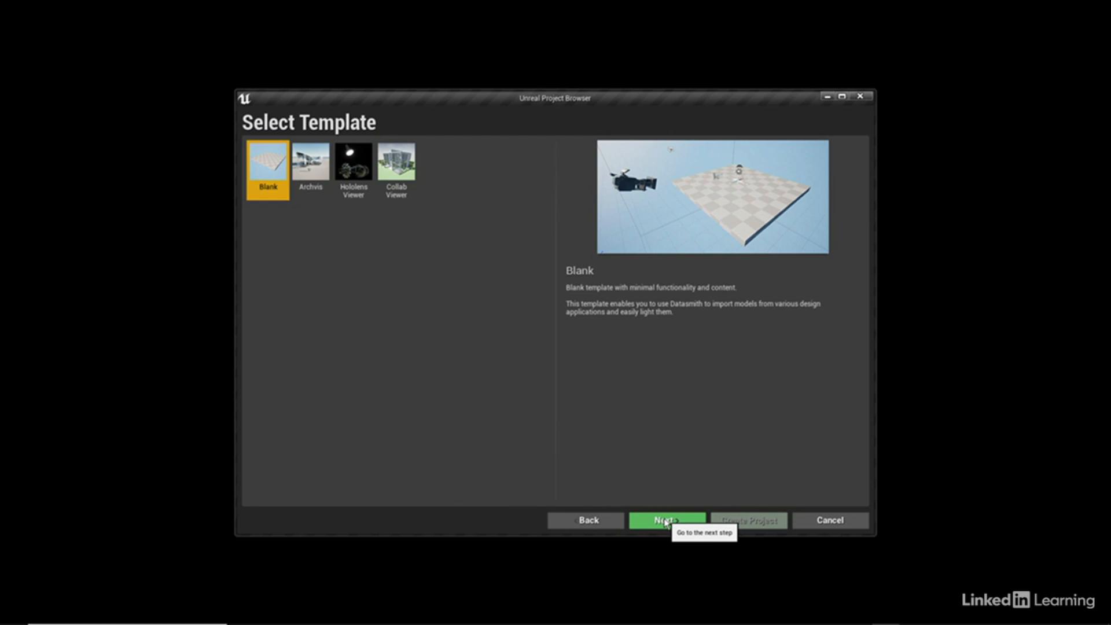
Preview the Archvis, Hololens Viewer and Collab Viewer template descriptions
left_click(307, 178)
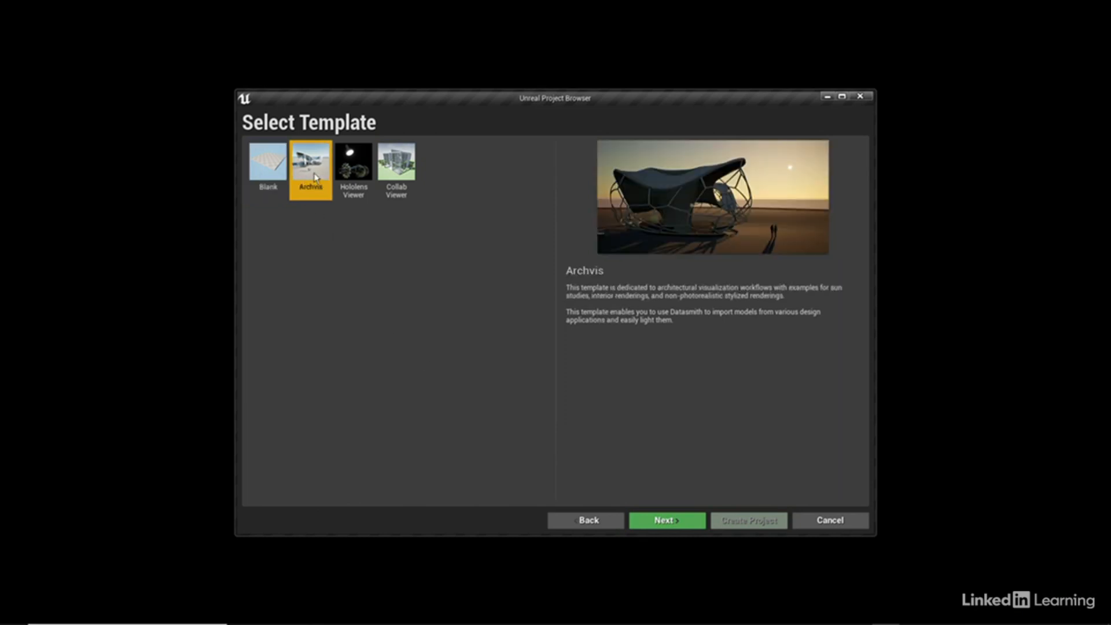
left_click(351, 176)
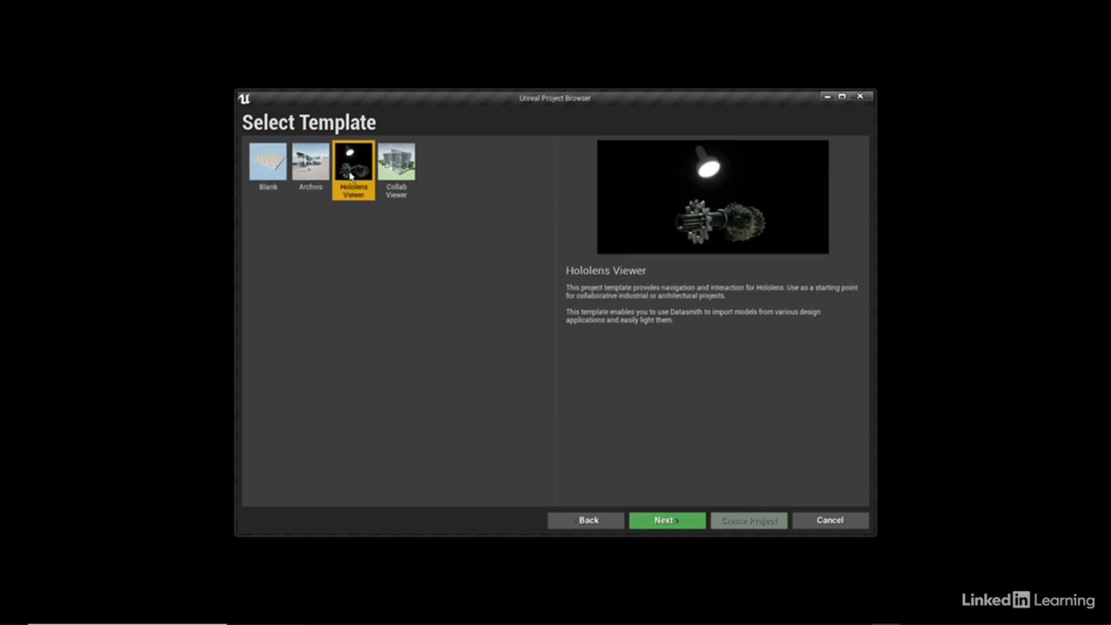
left_click(394, 176)
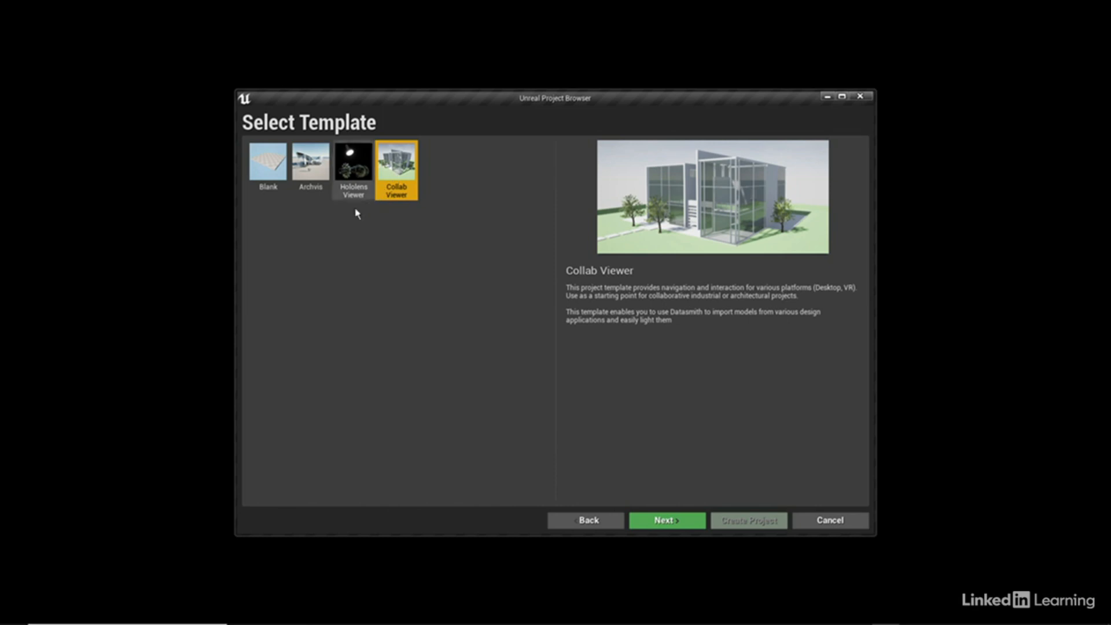
Choose the Blank template and continue to the project settings
left_click(277, 179)
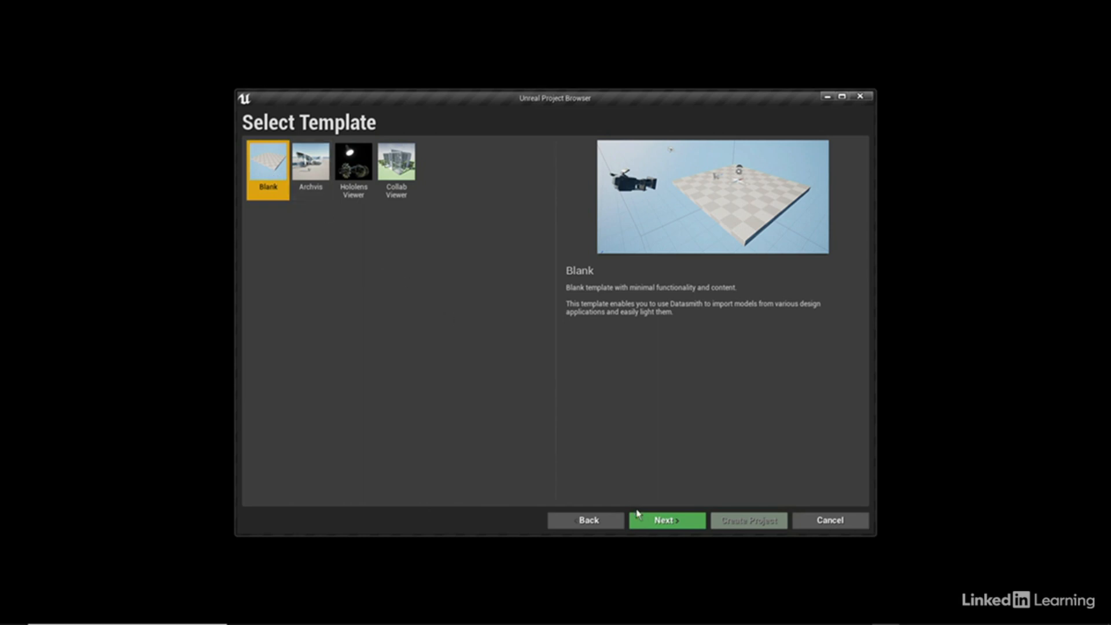
left_click(645, 521)
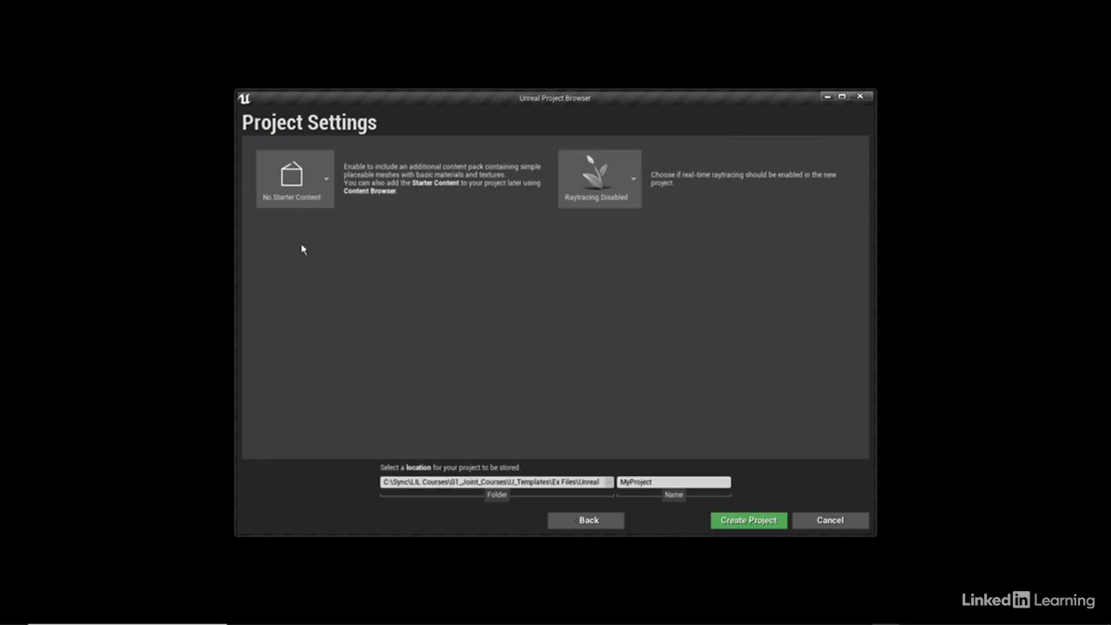
Review the starter content and raytracing choices, keeping No Starter Content and Raytracing Disabled
left_click(326, 183)
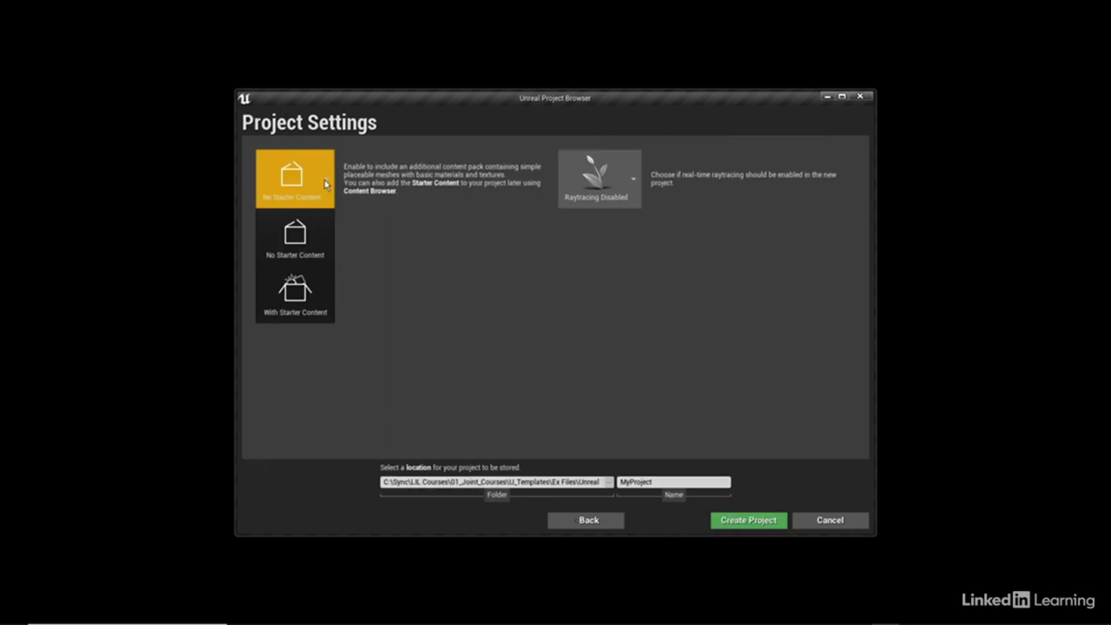
left_click(326, 183)
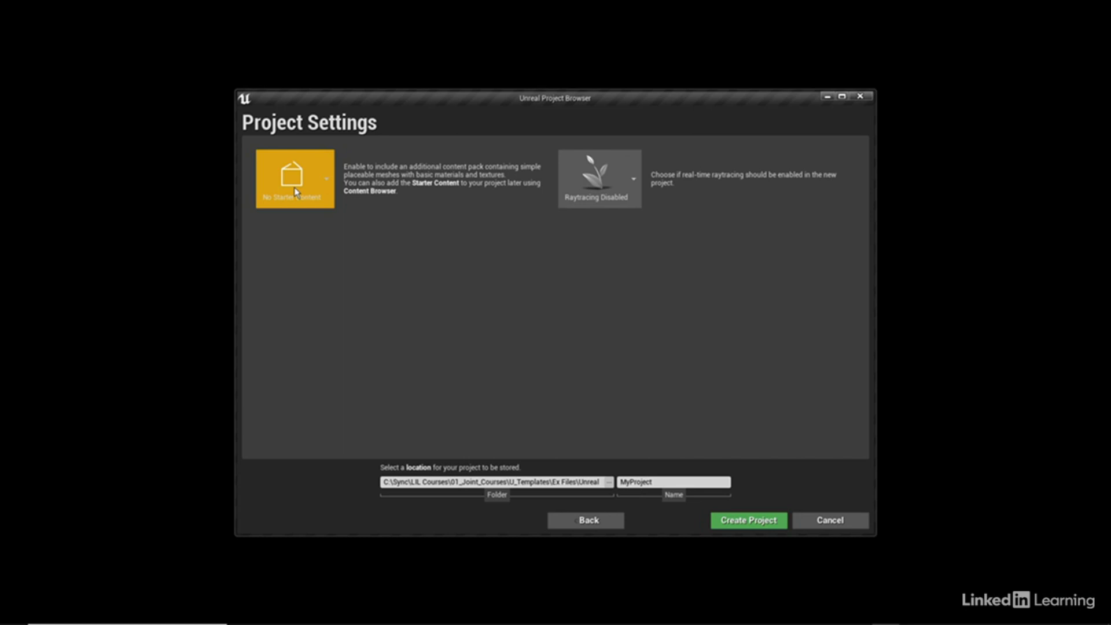
left_click(633, 183)
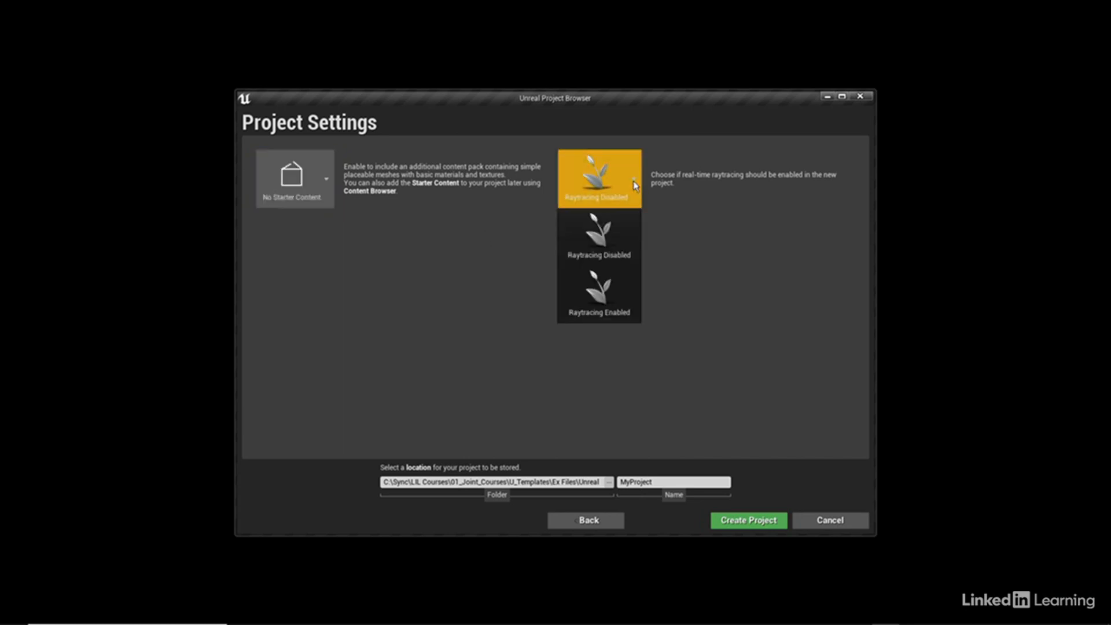
left_click(602, 232)
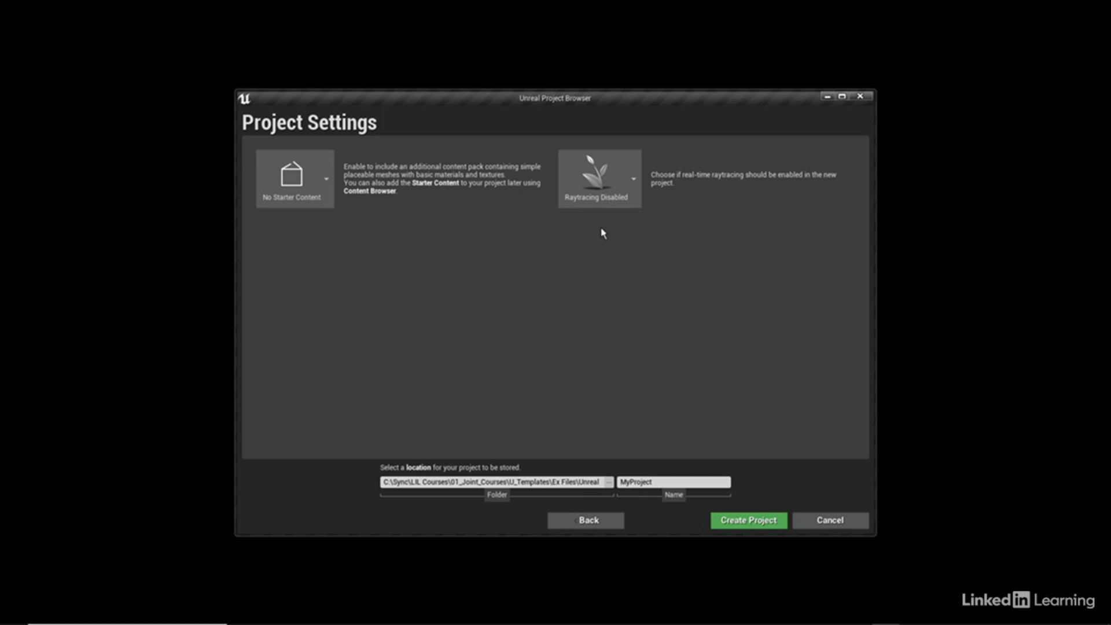
Set the project location to the Unreal Projects folder inside Exercise Files on the desktop
left_click(612, 484)
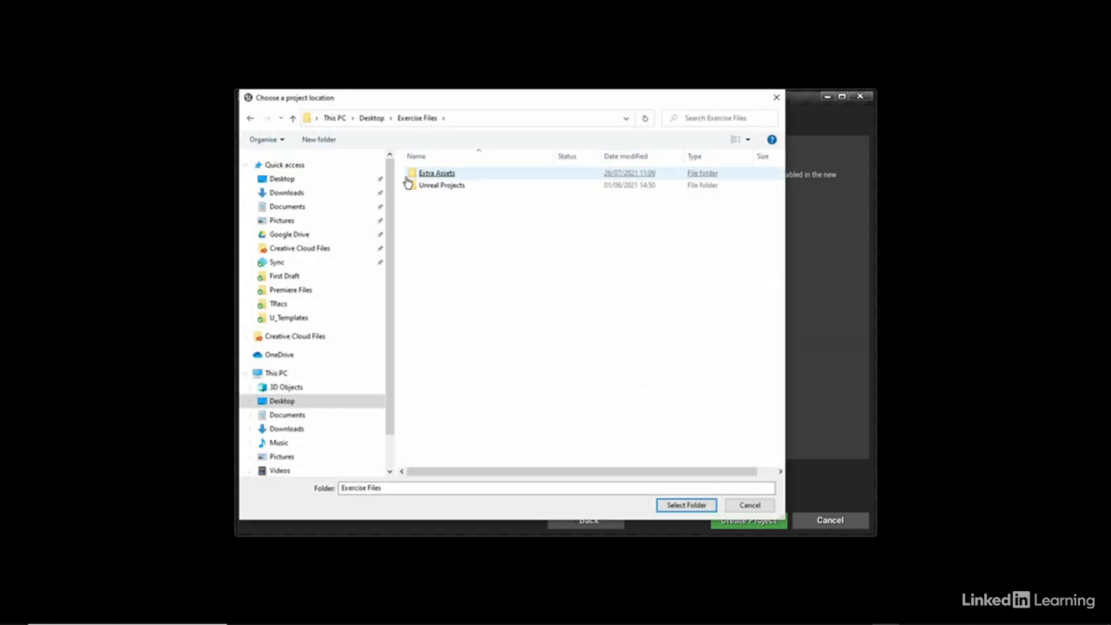
double_click(439, 185)
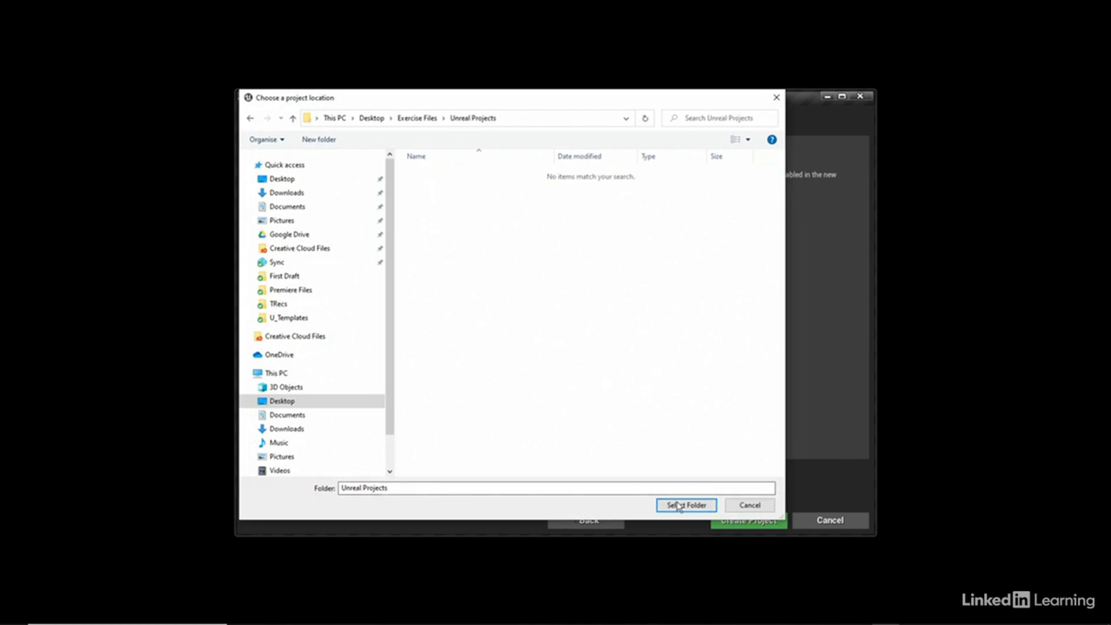
left_click(679, 505)
Name the project Template_01 and create it
left_click(666, 482)
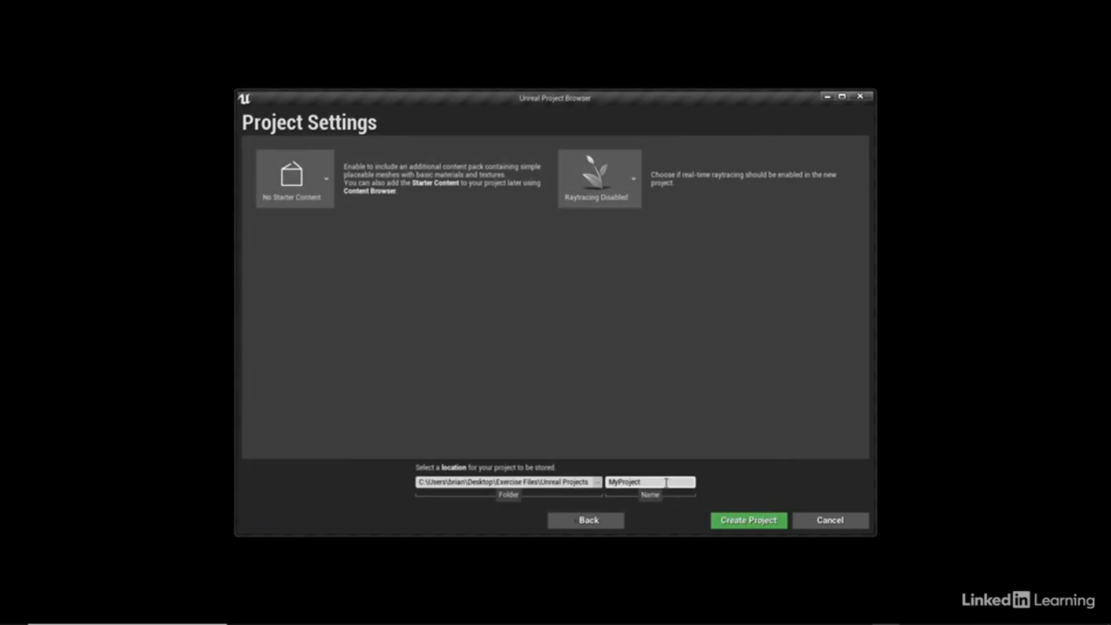
left_click_drag(664, 481, 601, 482)
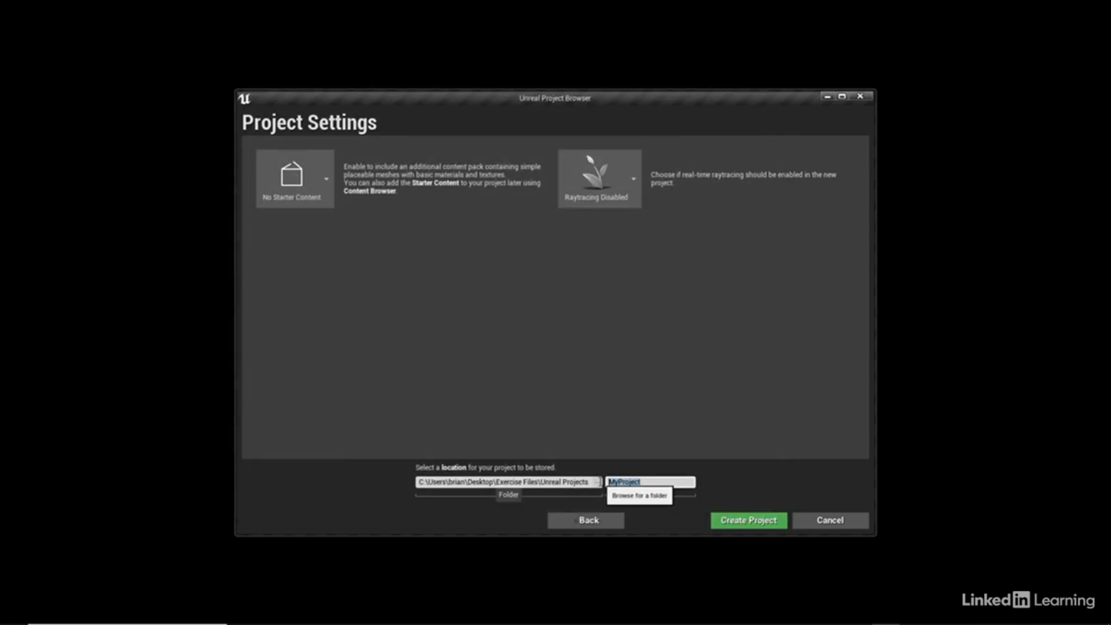
type("Template_01")
left_click(745, 522)
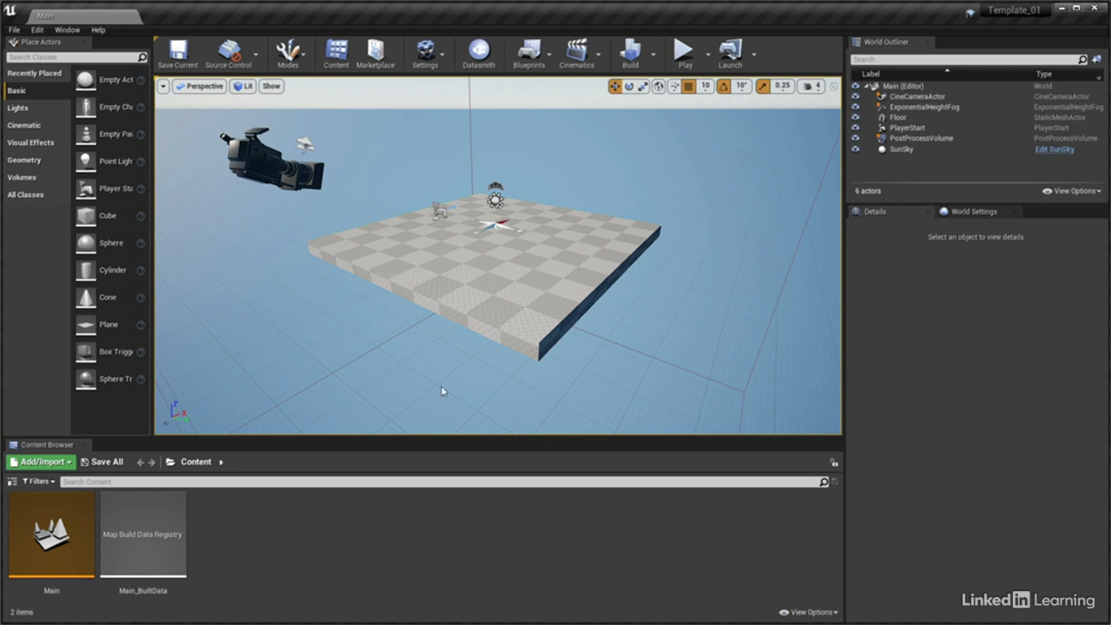
Place an additive spiral stair brush on the floor and set its location to X 0, Y 0, Z 0
left_click(34, 162)
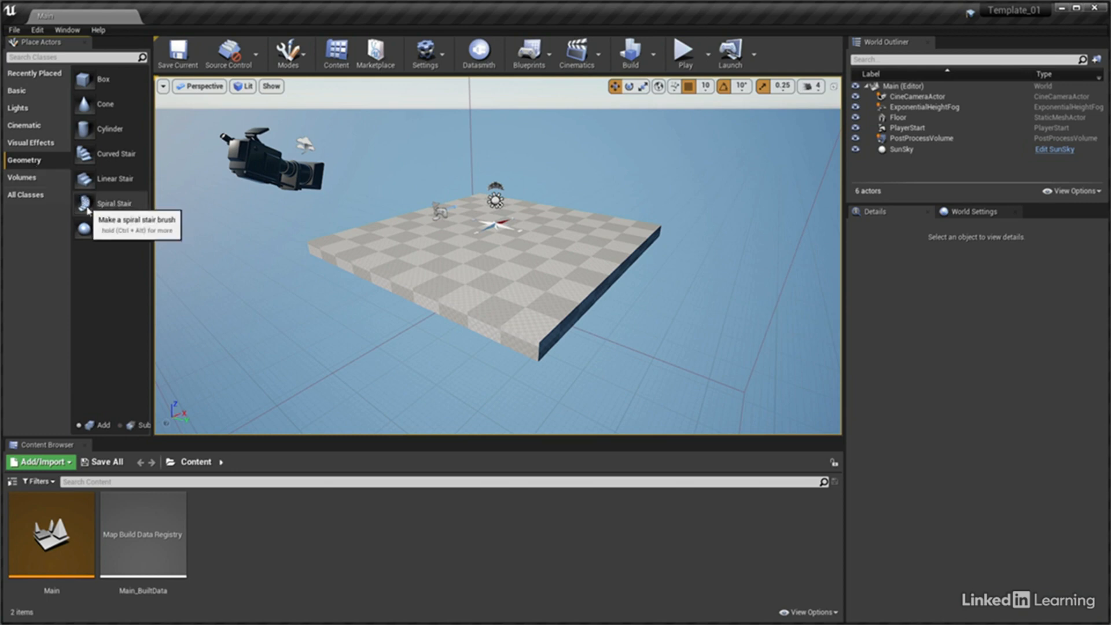
left_click_drag(84, 203, 489, 244)
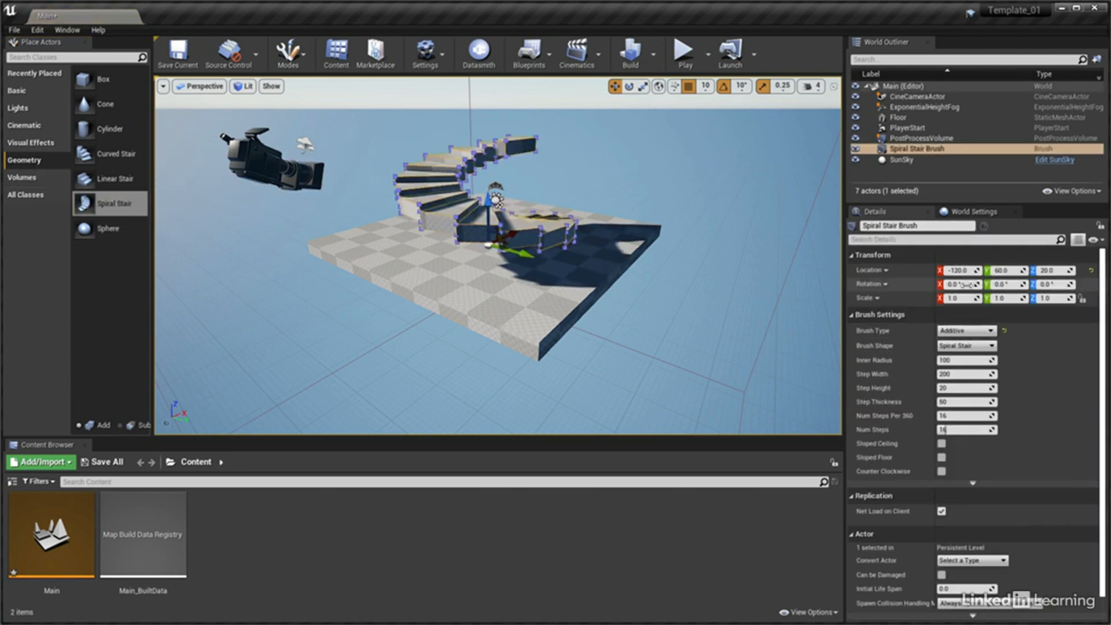
type("0")
key("Tab")
type("0")
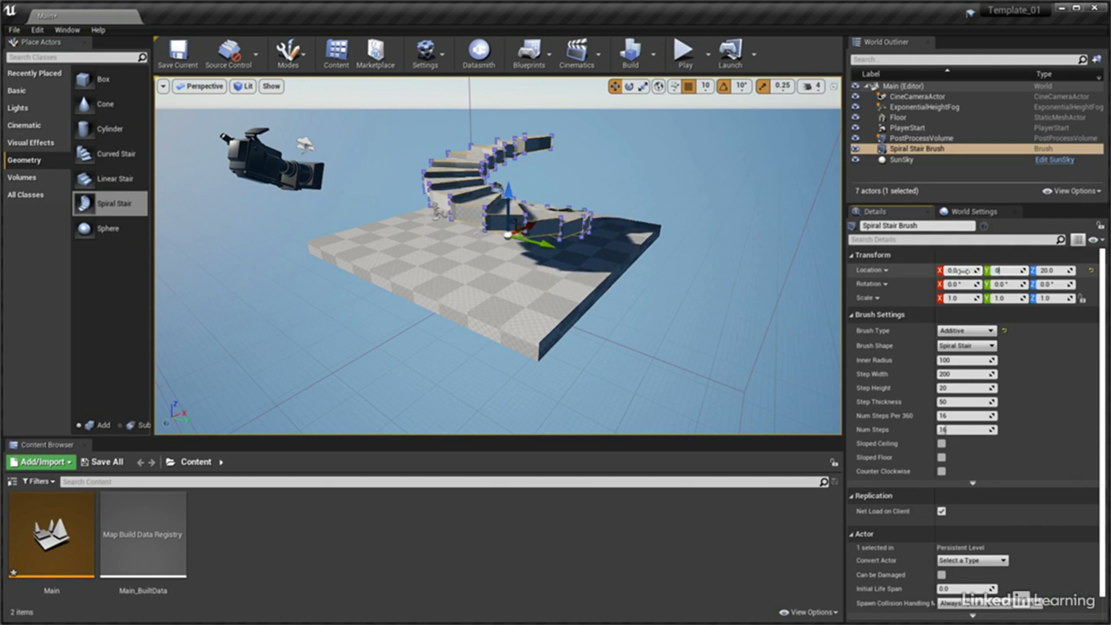
key("Tab")
type("0")
key("Return")
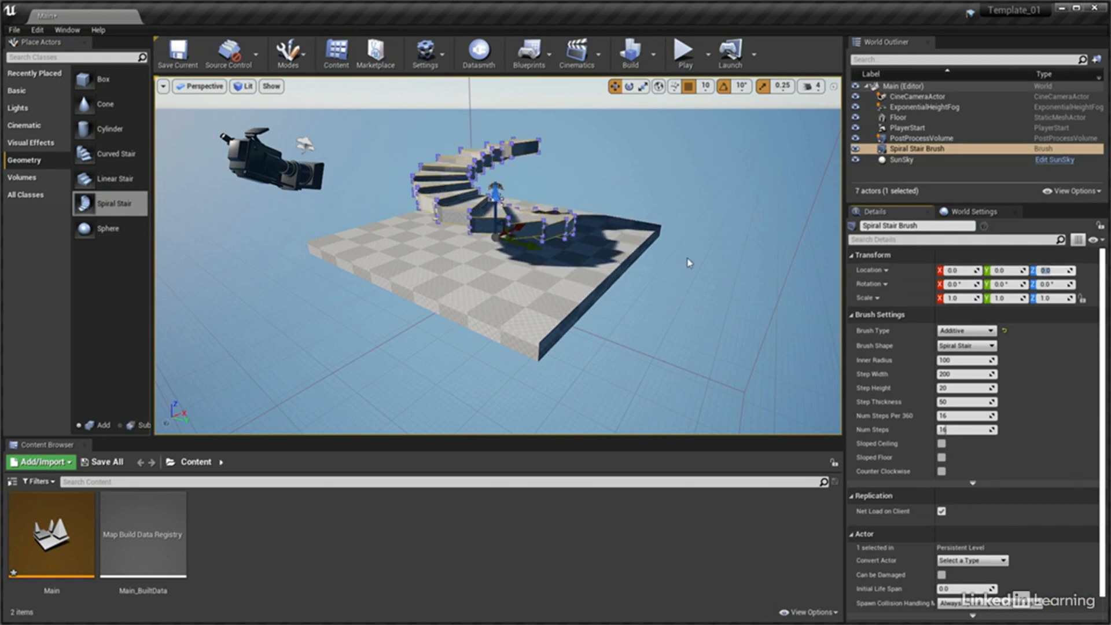
Add two box brushes near the spiral stair's upper end, leaving an opening between them, the second at about X 70, Y -200, Z 120
key("f")
right_click_drag(498, 255, 402, 304)
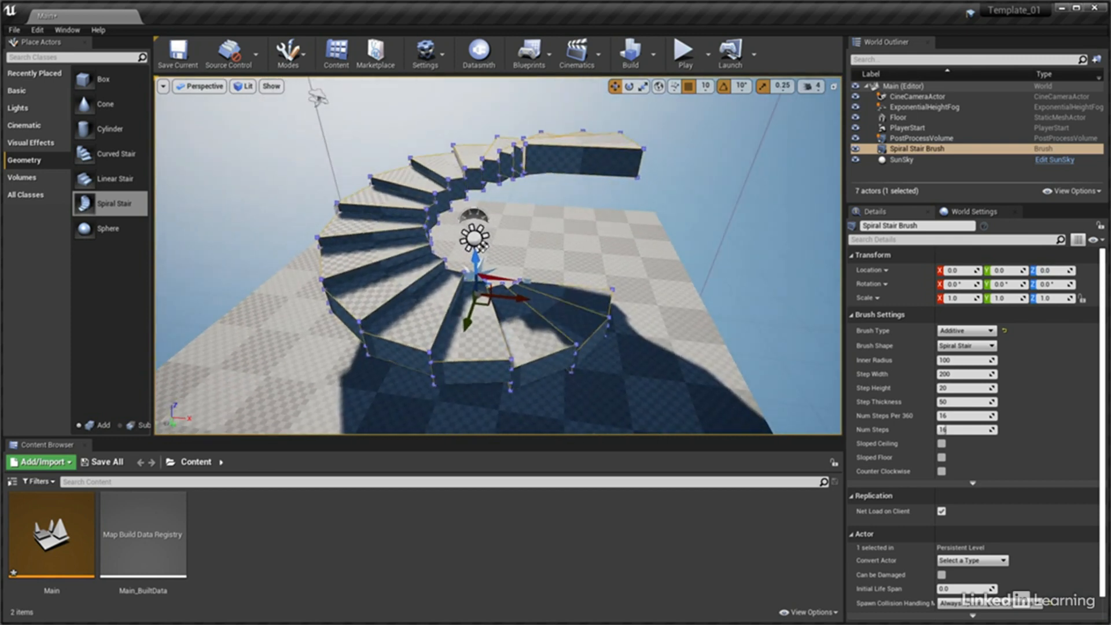
mouse_move(86, 78)
left_mouse_down()
mouse_move(636, 259)
mouse_move(625, 223)
left_mouse_up()
mouse_move(109, 77)
left_mouse_down()
mouse_move(526, 247)
mouse_move(532, 209)
mouse_move(503, 237)
mouse_move(512, 233)
left_mouse_up()
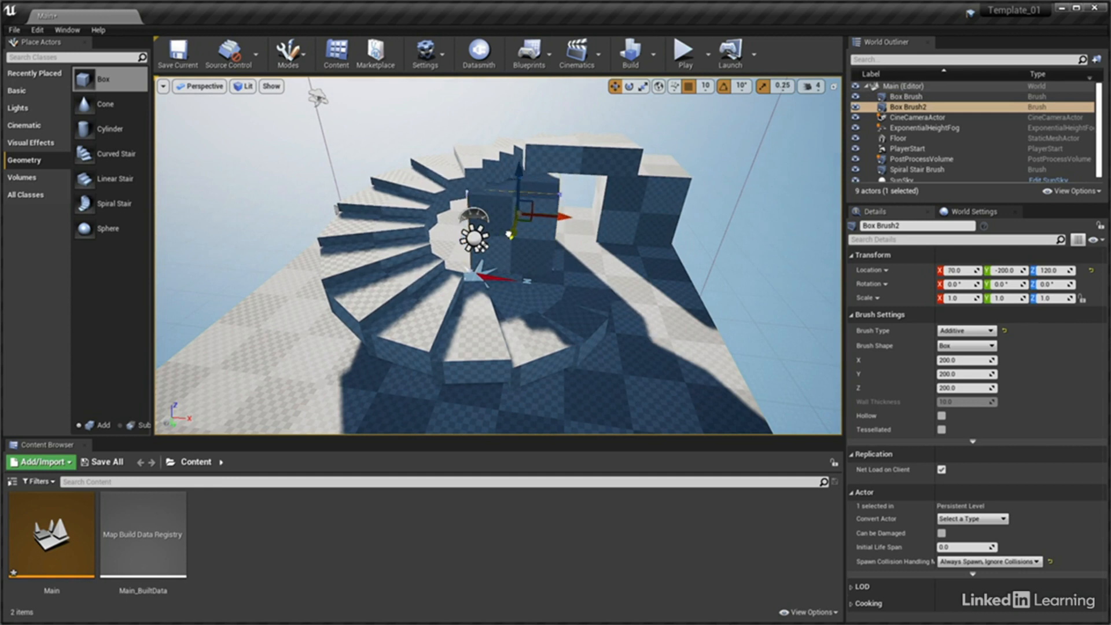
Save the current level and leave no actor selected
left_click(612, 316)
scroll(611, 316, "down", 5)
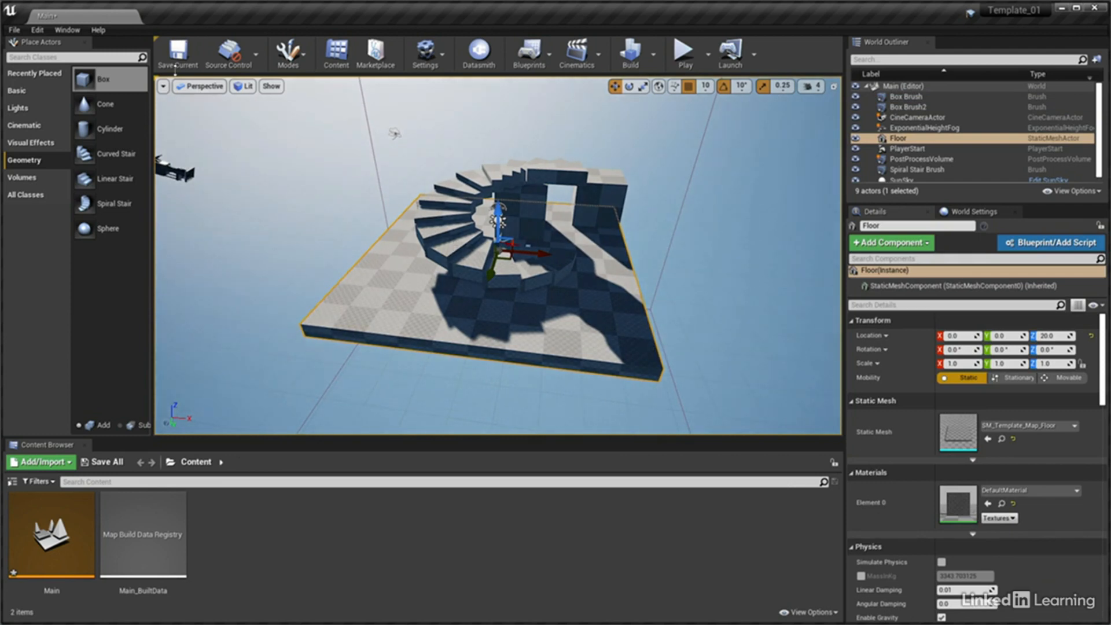
left_click(177, 52)
left_click(575, 394)
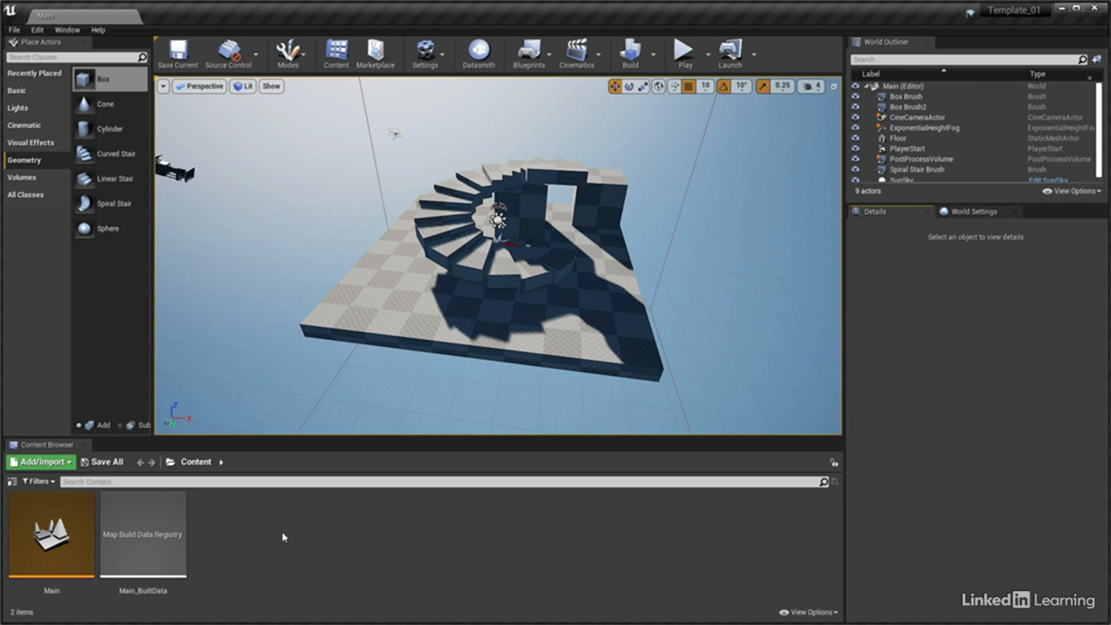
Show the sources panel at a narrow width and create a folder named Blueprint in Content
left_click(12, 483)
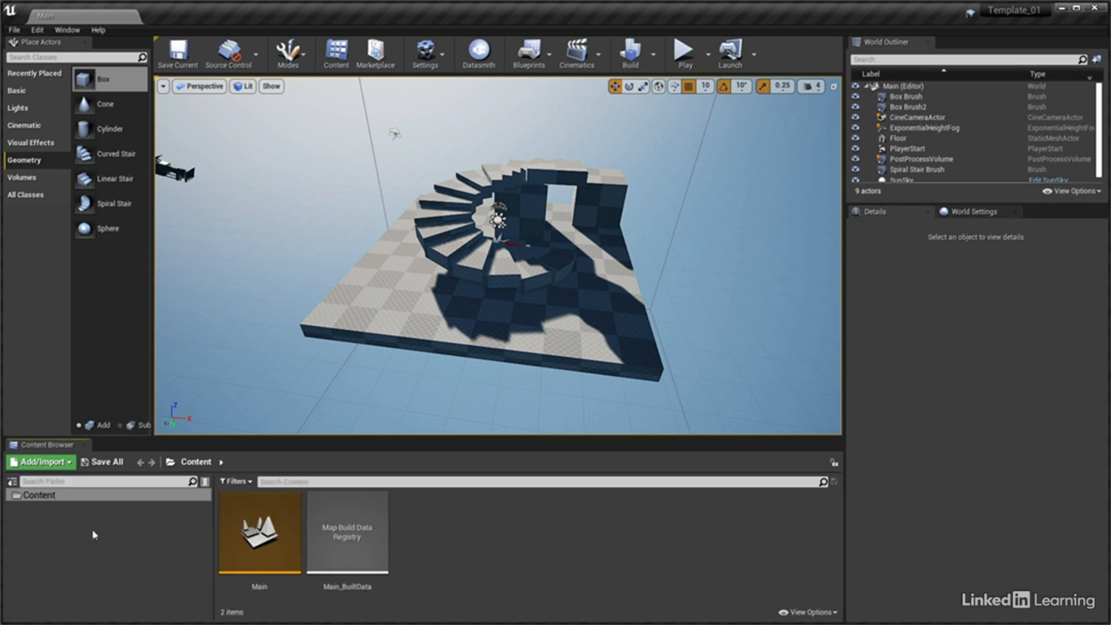
left_click_drag(213, 529, 142, 530)
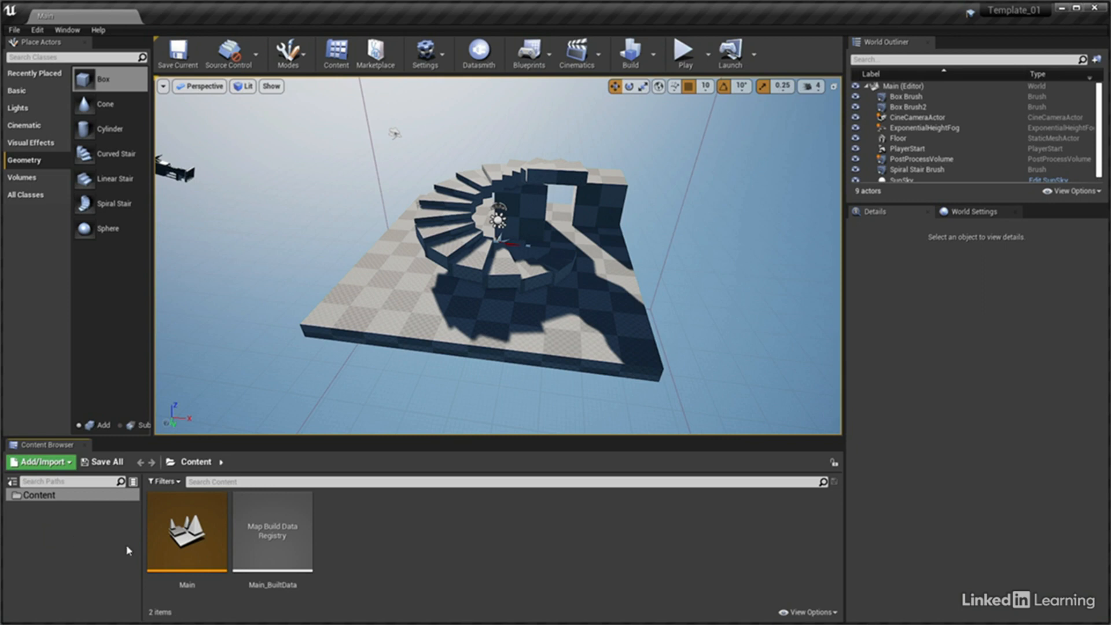
right_click(330, 499)
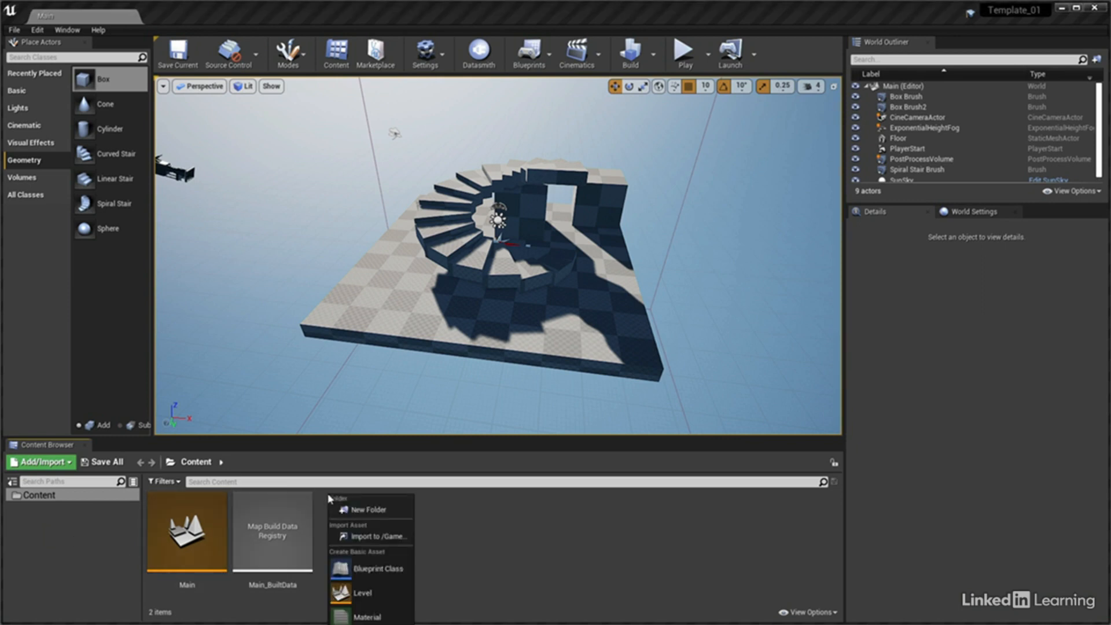
left_click(364, 509)
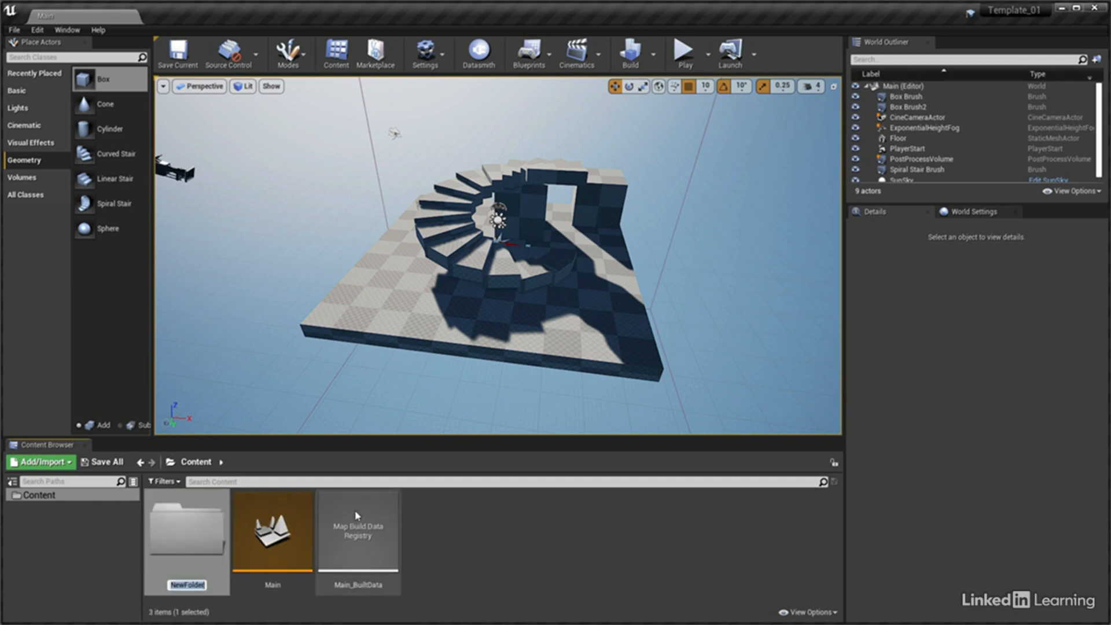
type("Blueprint")
key("Return")
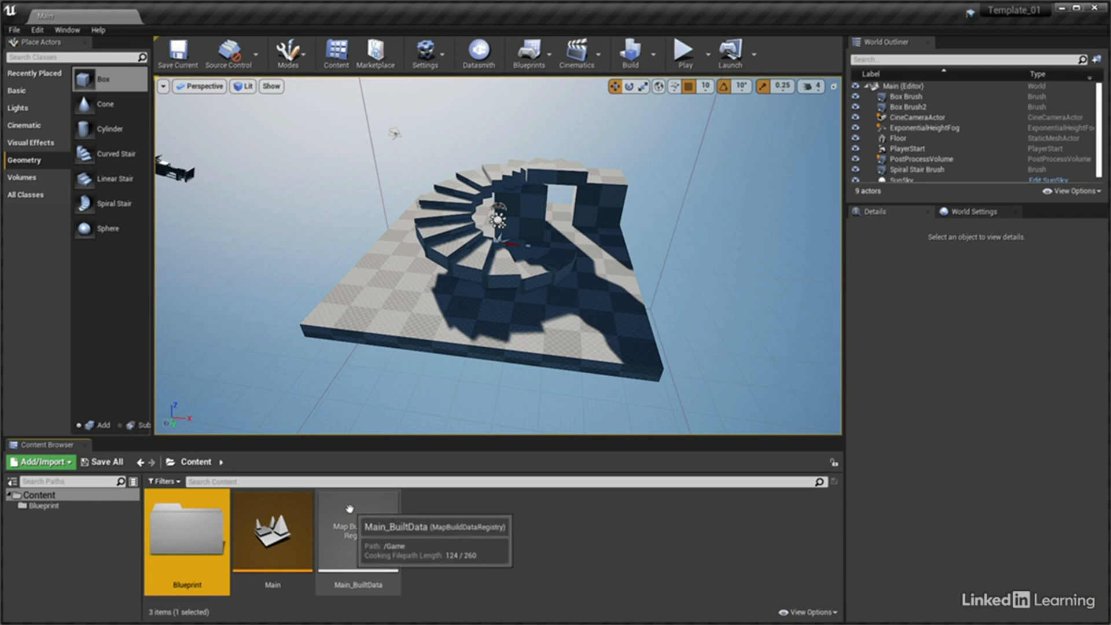
Set the Content folder's color to R 0.5, G 0.28, B 0
right_click(41, 497)
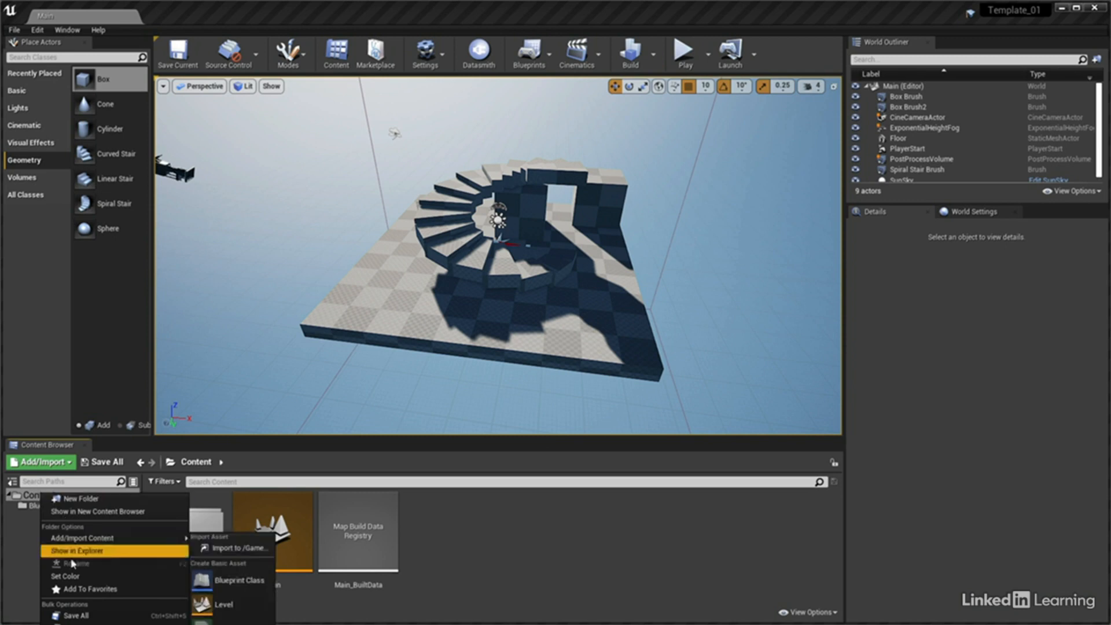
left_click(65, 576)
left_click_drag(115, 589, 232, 309)
left_click(234, 470)
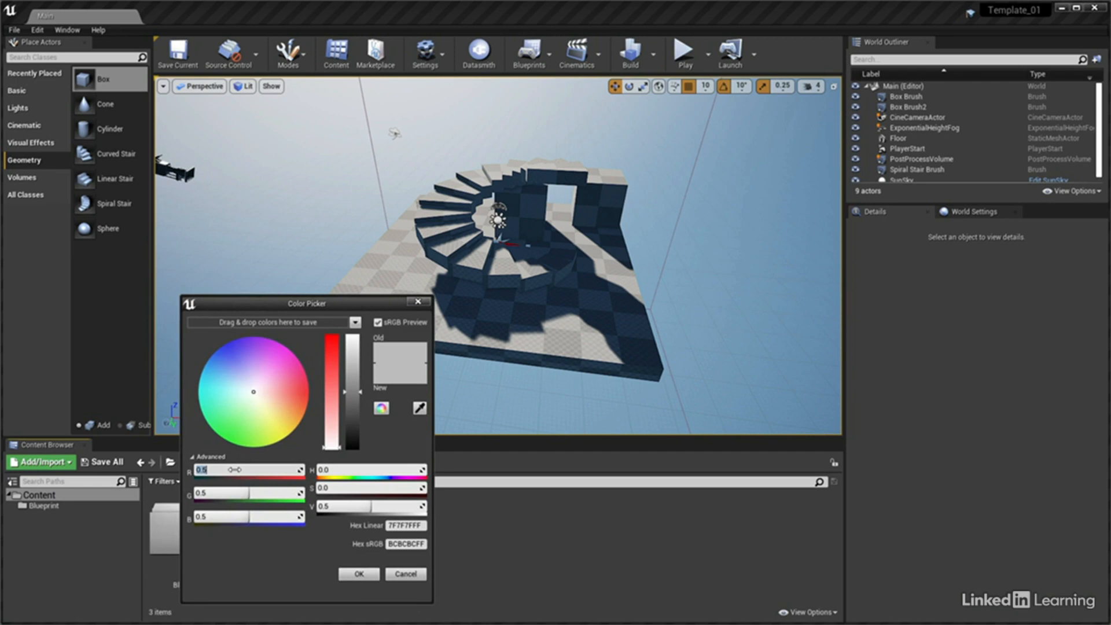
key("Tab")
type("0.28")
key("Tab")
type("0")
key("Return")
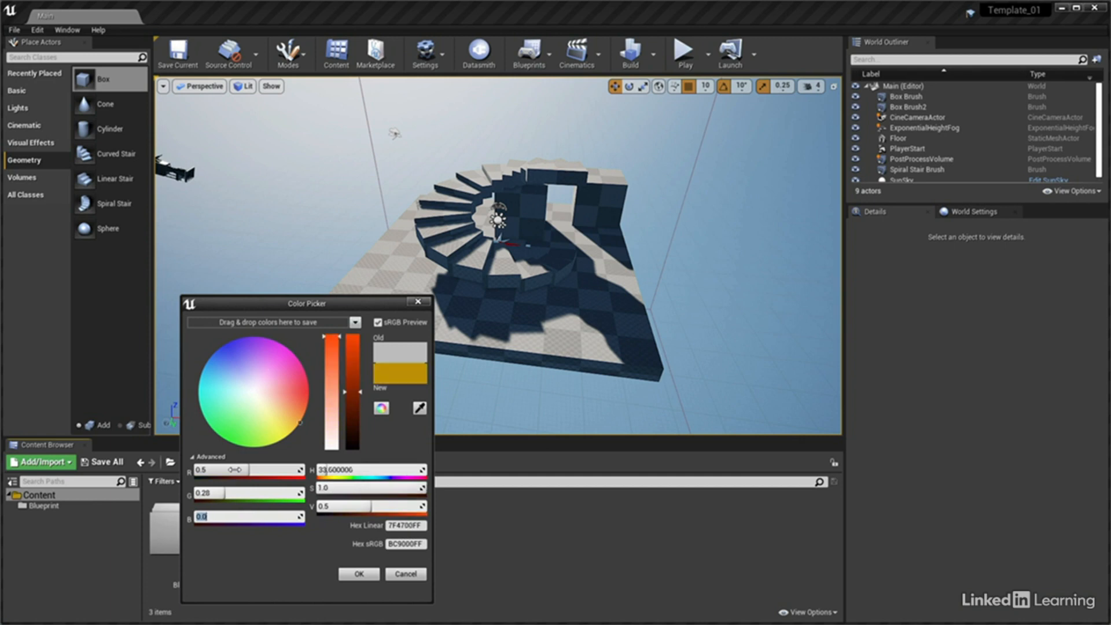
left_click(354, 574)
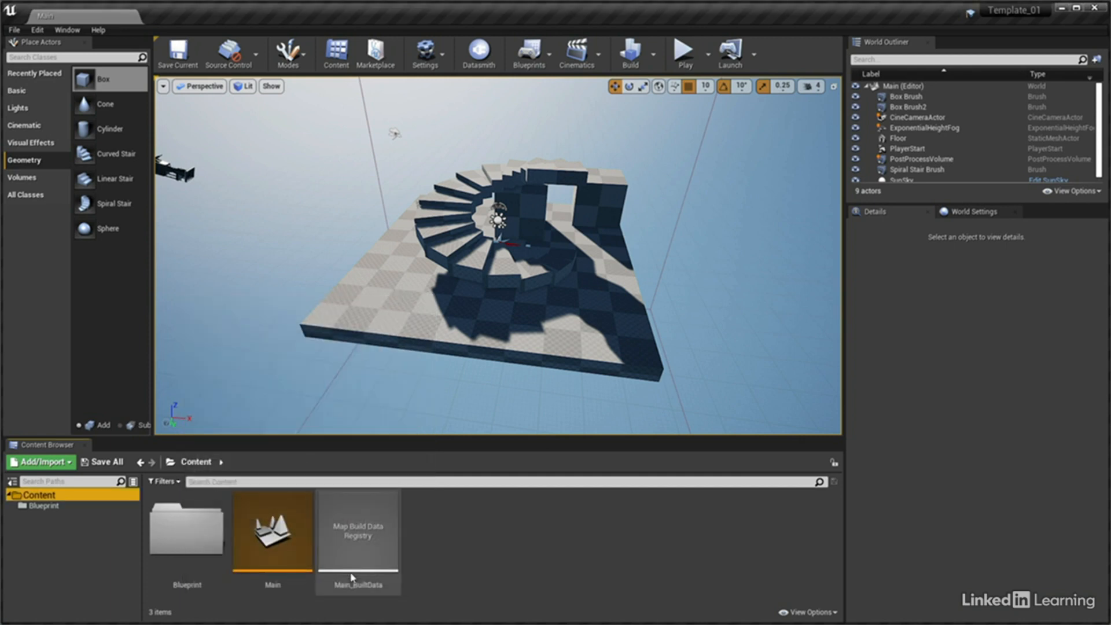
Set the Blueprint folder's color to R 0.045, G 0.13, B 0.86
right_click(42, 510)
mouse_move(125, 588)
left_click(223, 588)
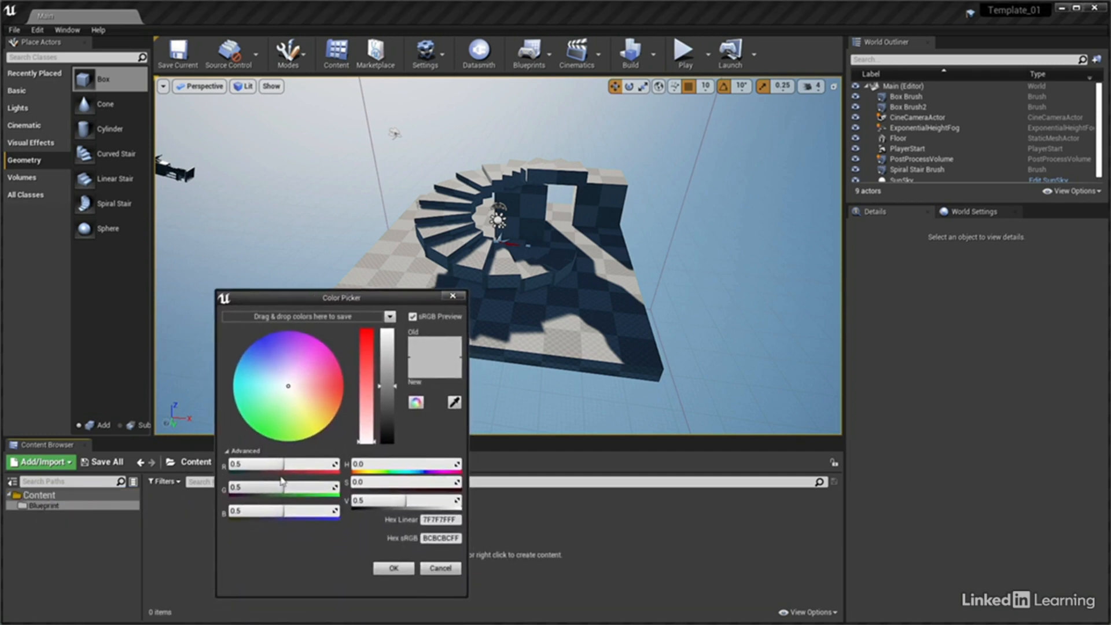
left_click(284, 464)
type("0.045")
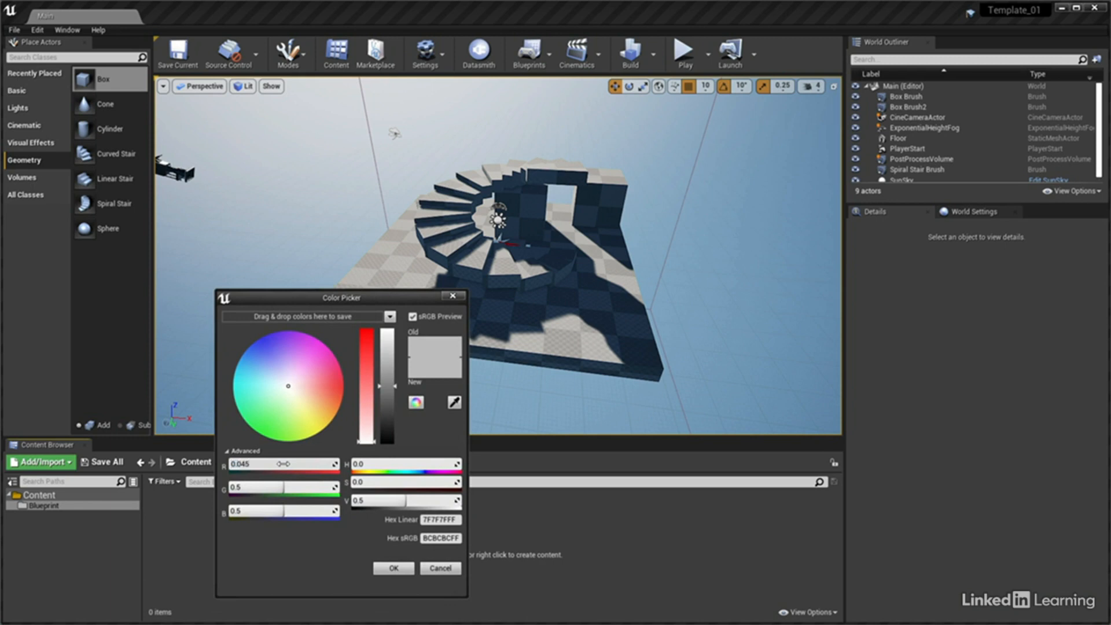
key("Tab")
type("0.13")
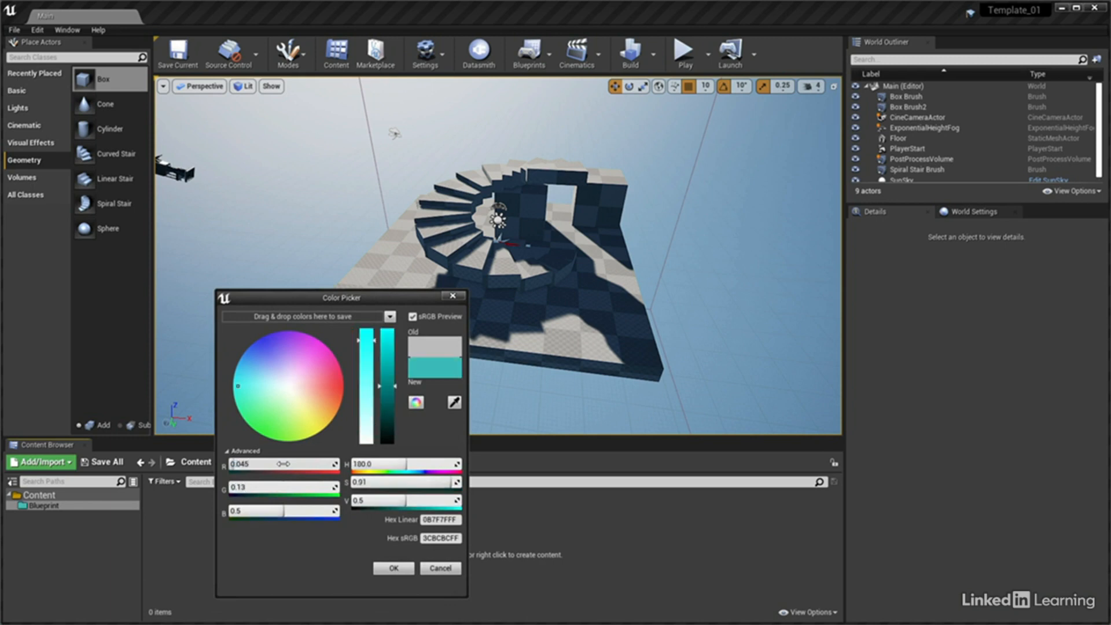
key("Tab")
type("0.86")
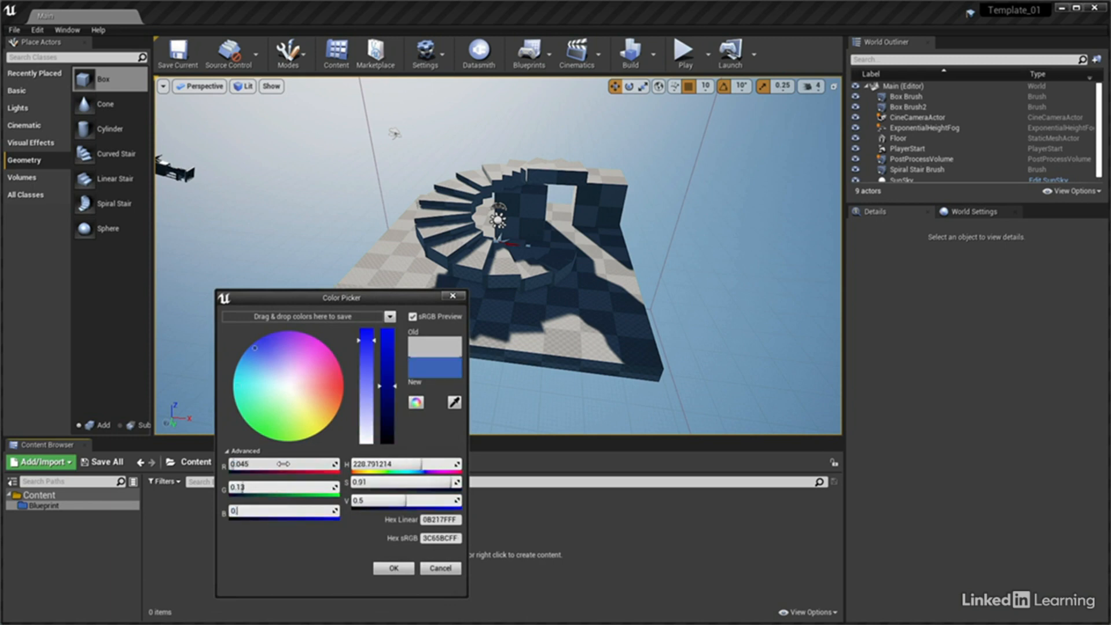
key("Return")
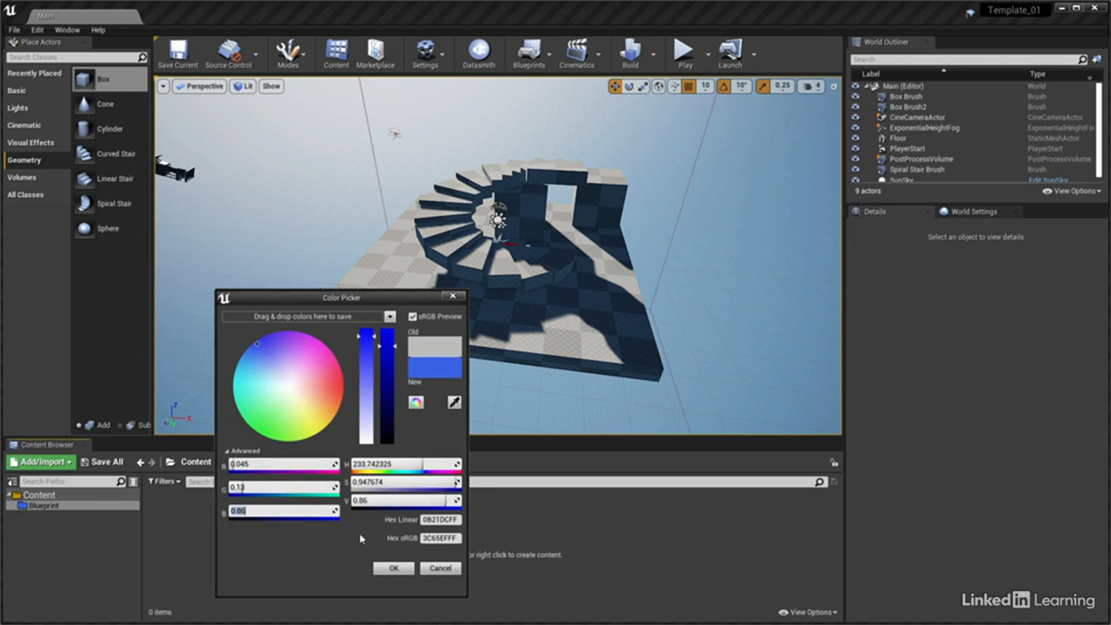
left_click(394, 568)
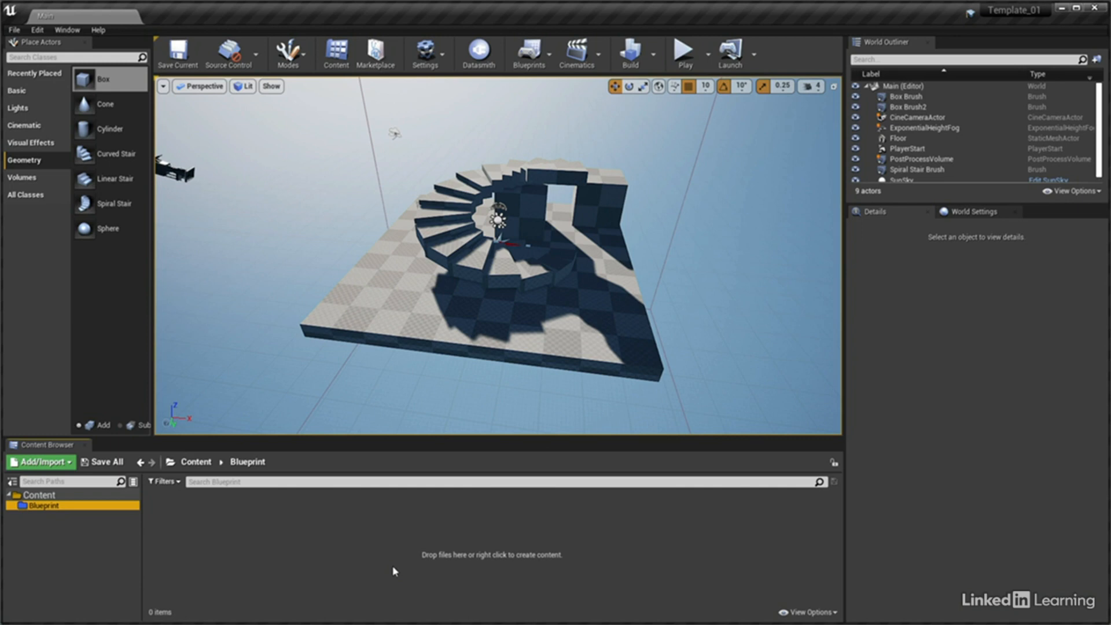
Create two folders in Content named Maps and Materials
right_click(45, 496)
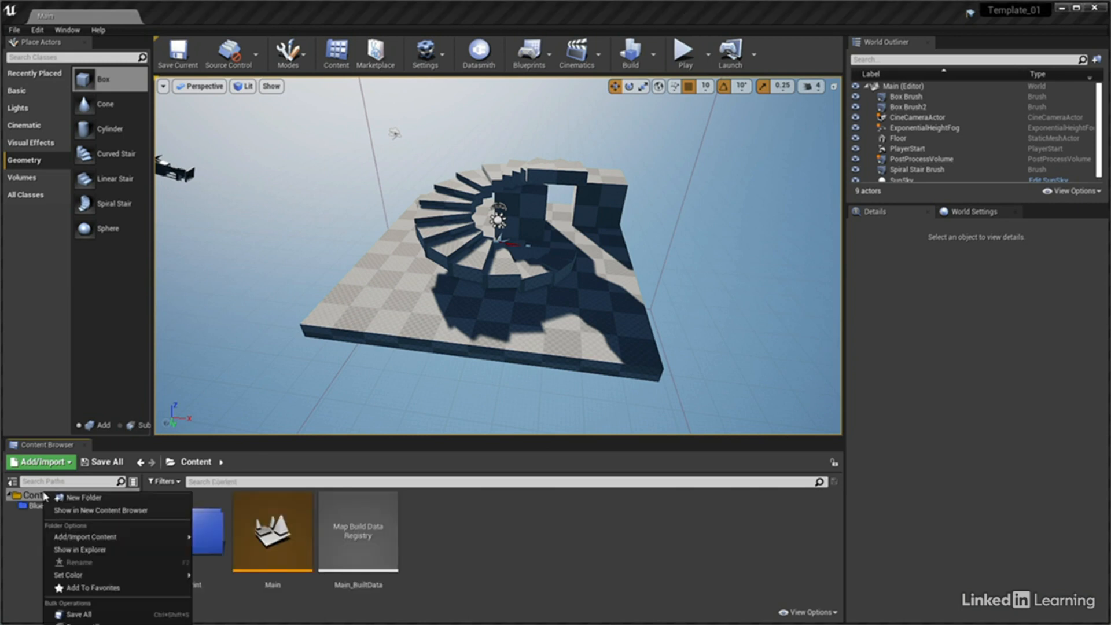
left_click(85, 498)
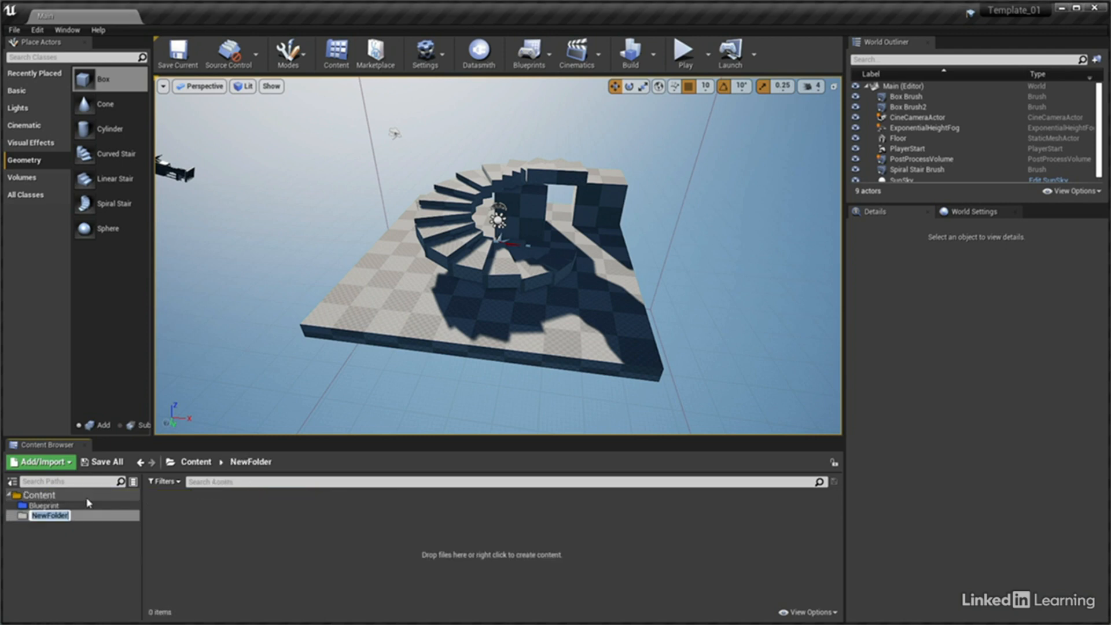
type("Maps")
key("Return")
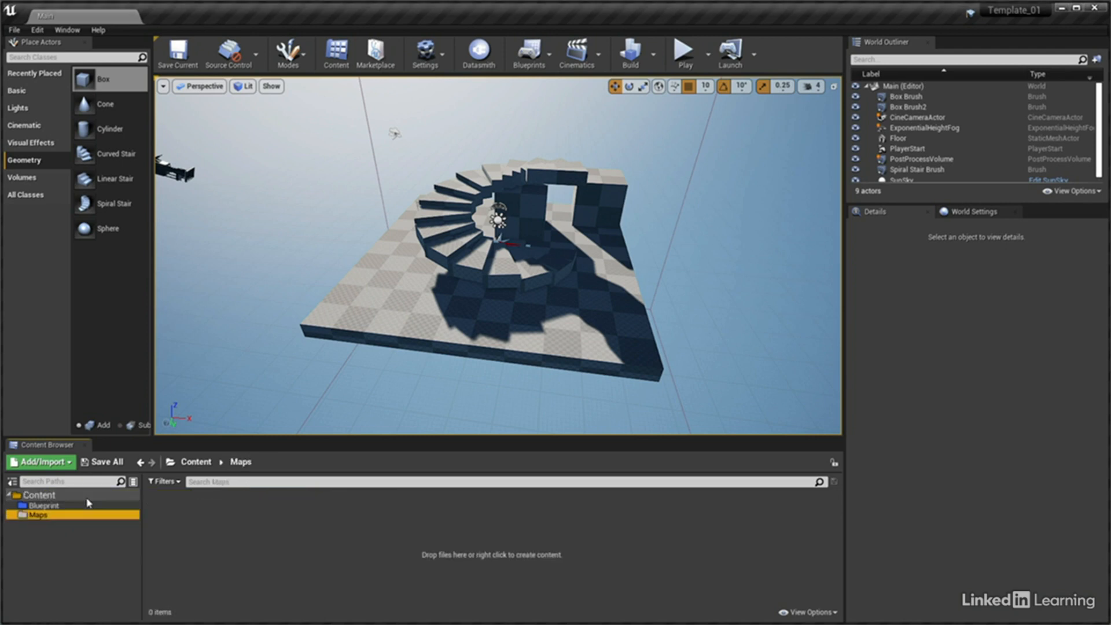
right_click(65, 496)
left_click(79, 500)
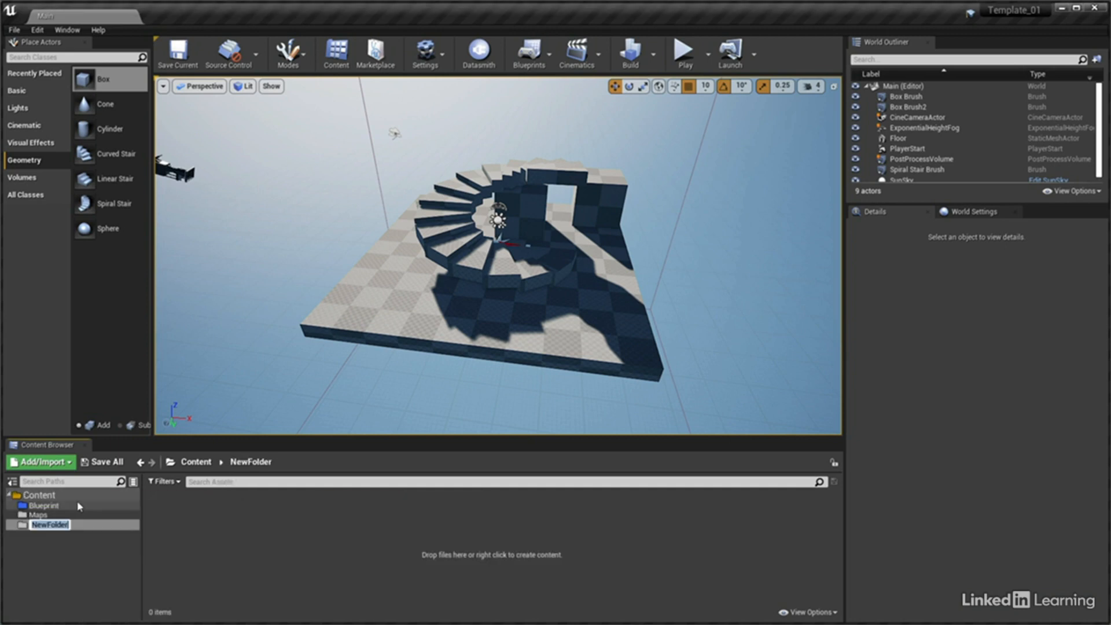
type("Materials")
key("Return")
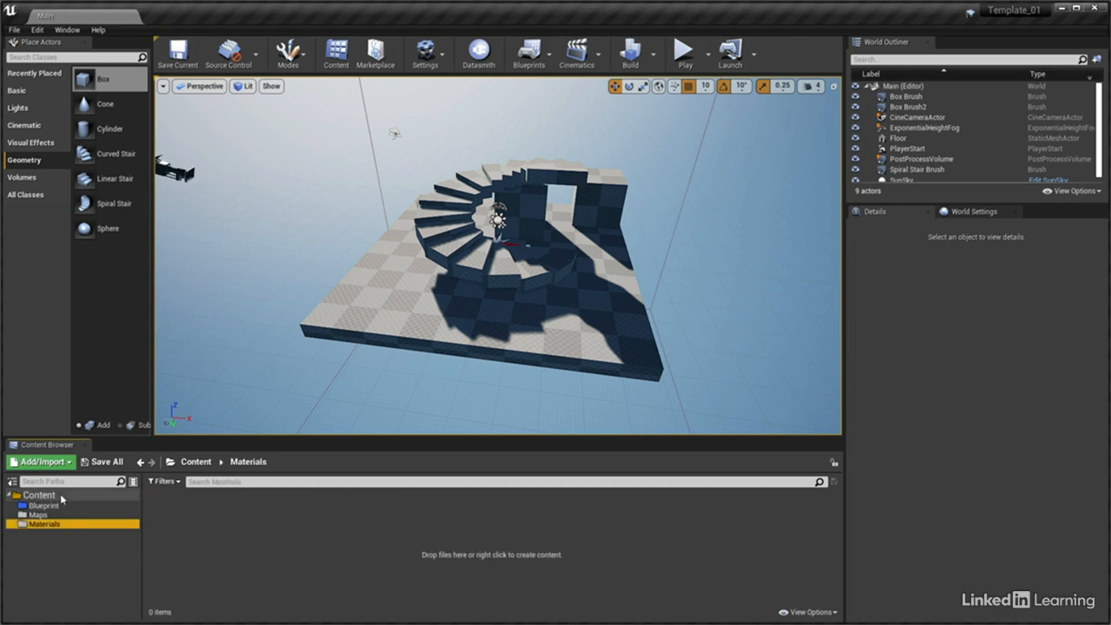
Add the mesh folders SK_Mesh and ST_Mesh to Content
right_click(62, 496)
left_click(77, 500)
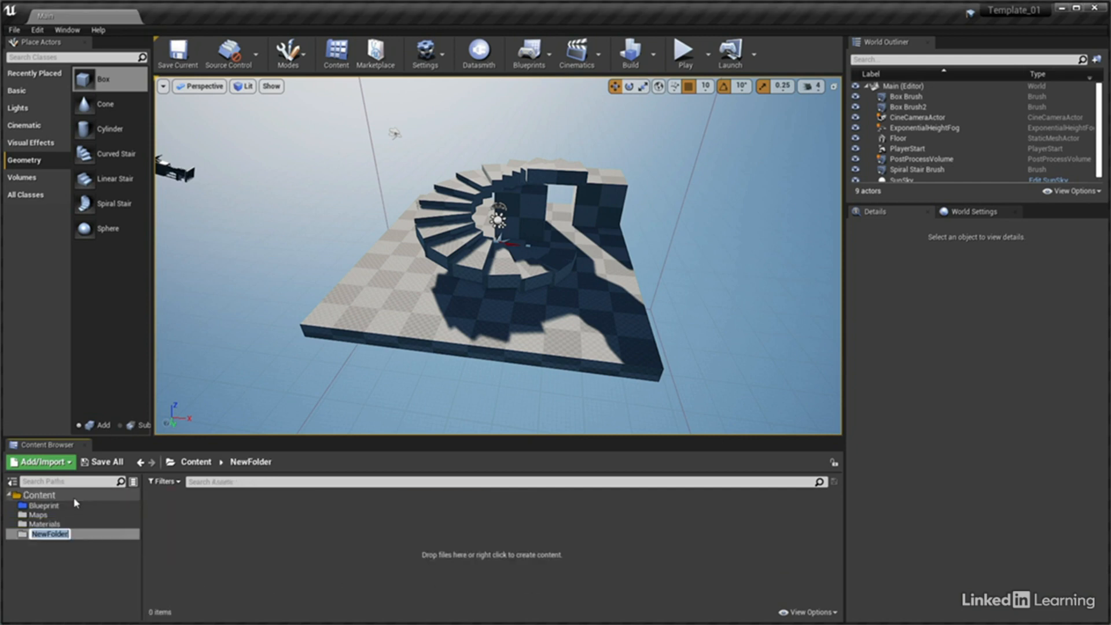
type("SK_Mesh")
key("Return")
right_click(74, 500)
left_click(99, 505)
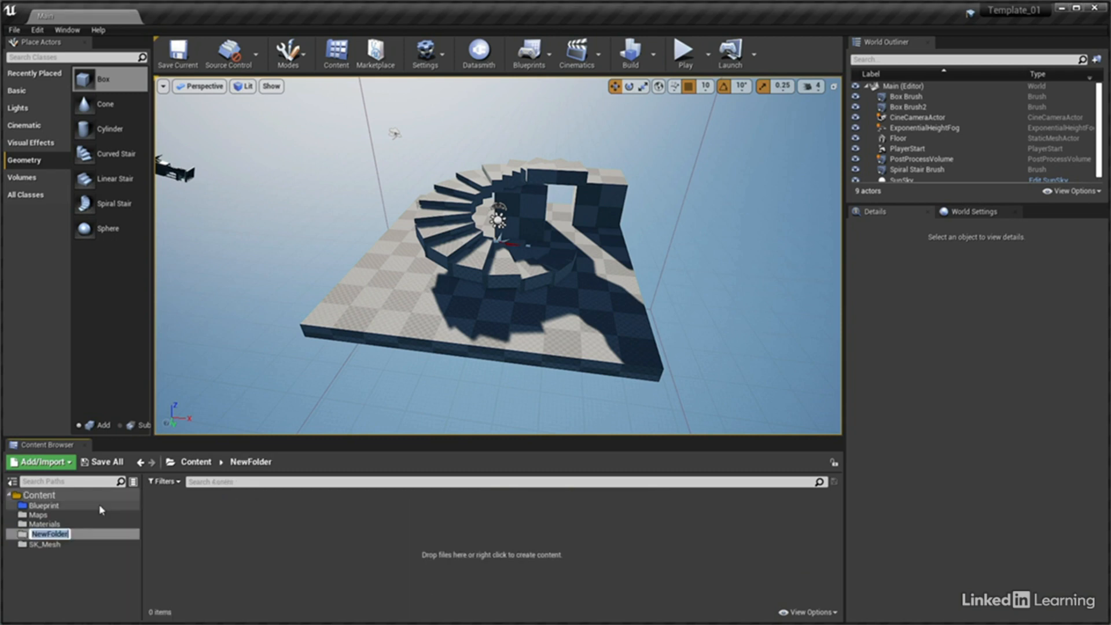
type("ST_Mesh")
key("Return")
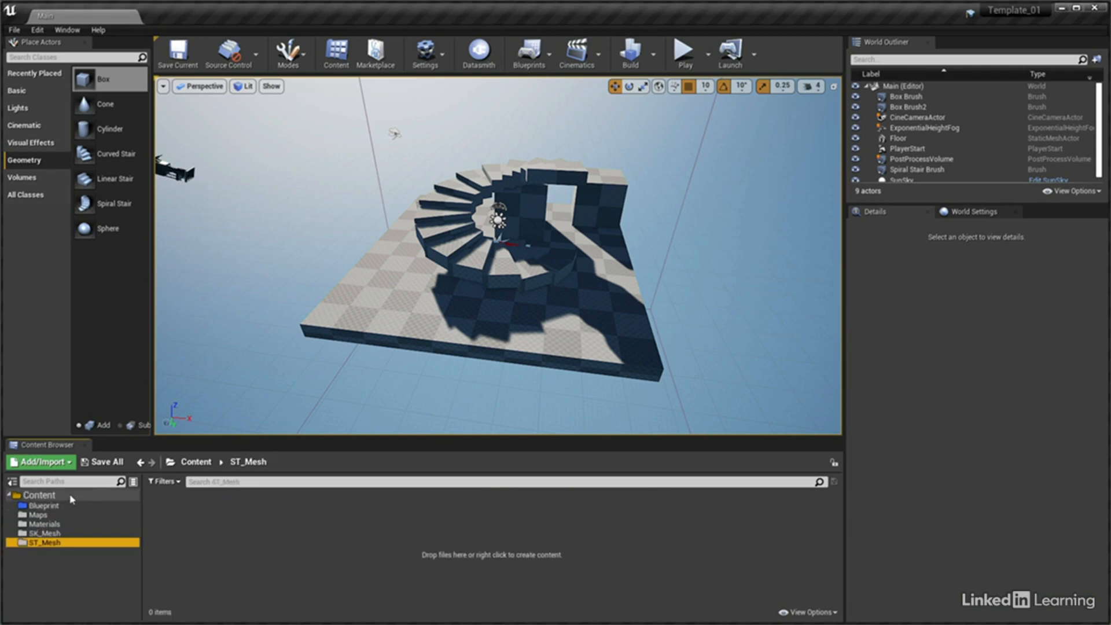
Create the Sound and Cam_Sec folders in Content
right_click(70, 496)
left_click(97, 500)
type("Sound")
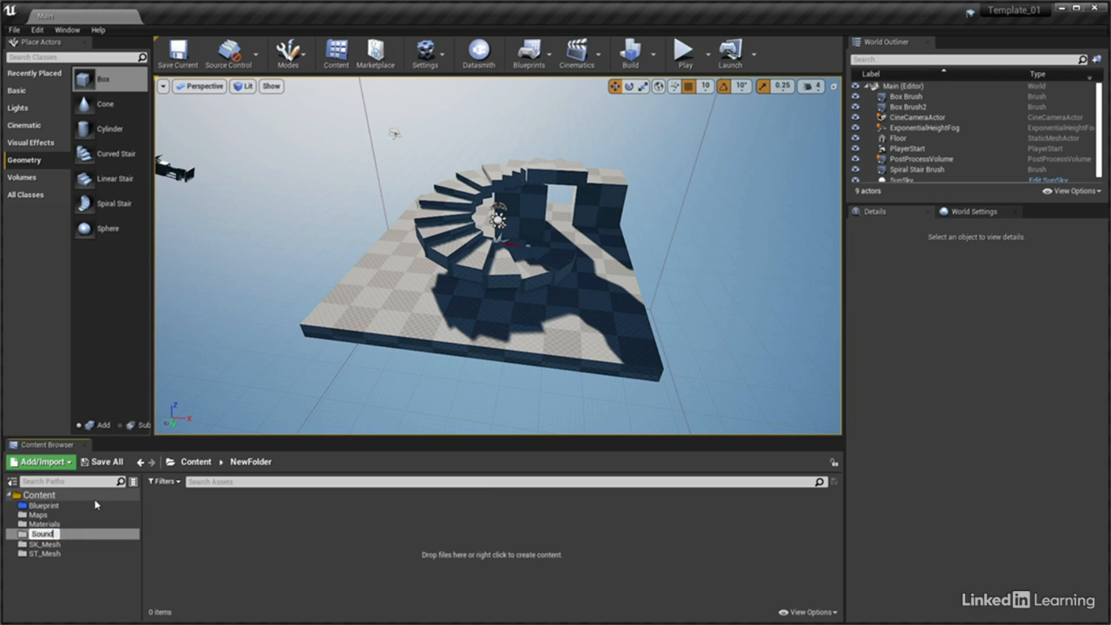
key("Return")
right_click(44, 497)
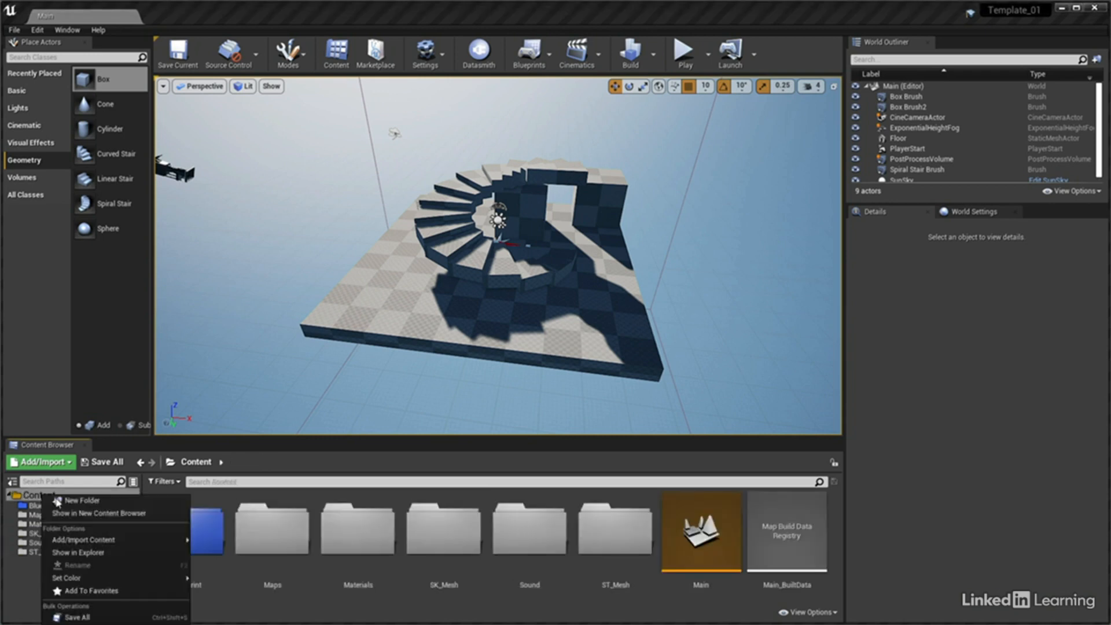
left_click(68, 504)
type("Cam_Sec")
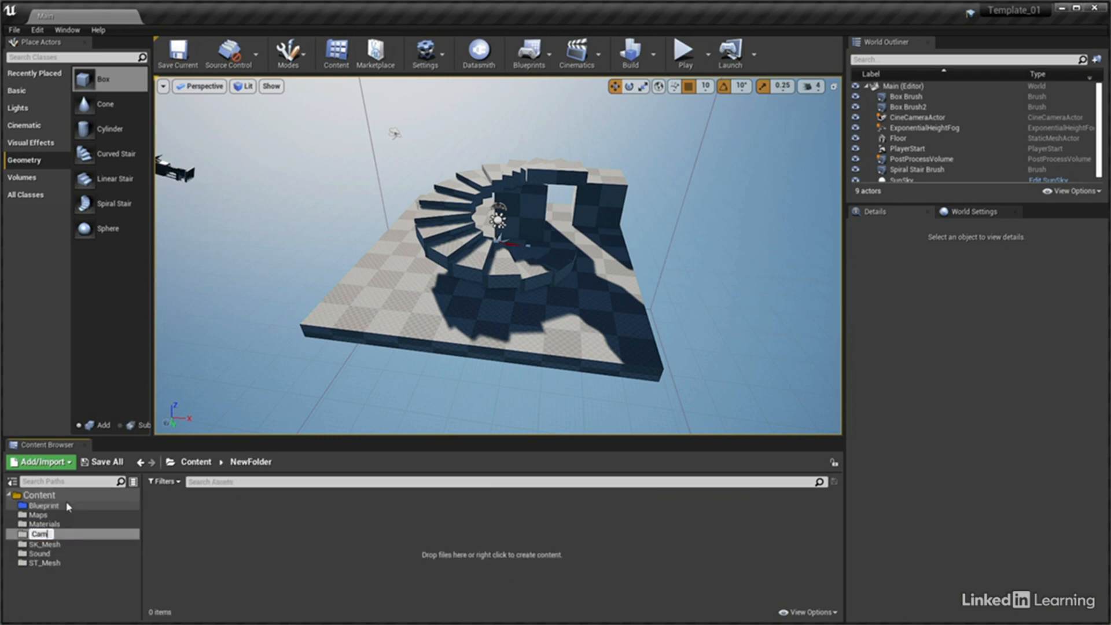
key("Return")
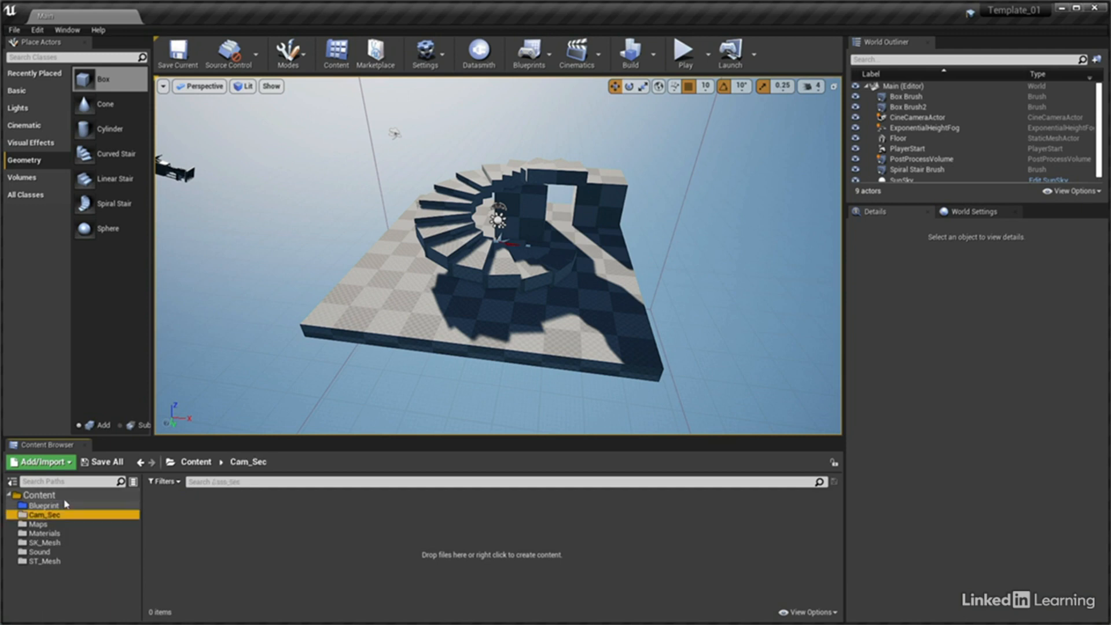
Create a folder named UI in Content and show the contents of the Content root
right_click(62, 498)
left_click(91, 503)
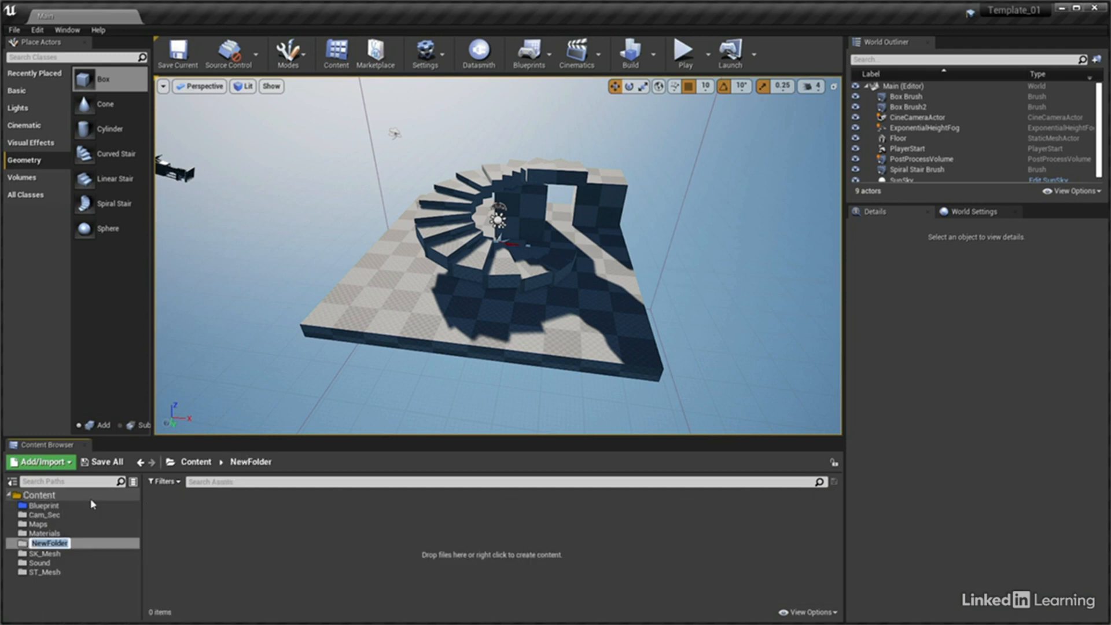
type("UI")
key("Return")
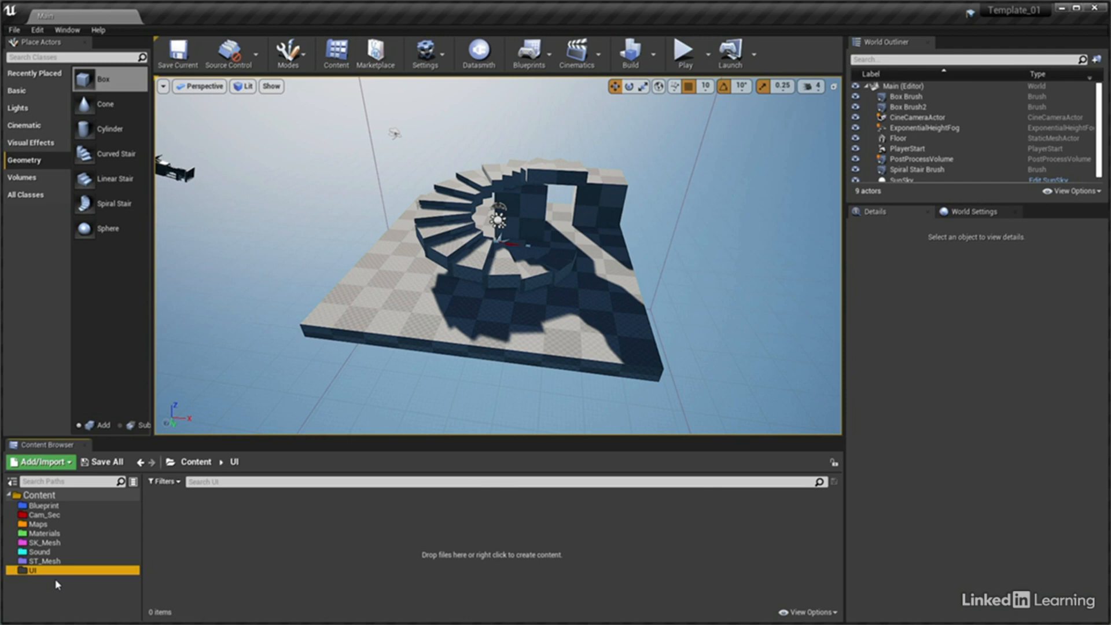
left_click(39, 495)
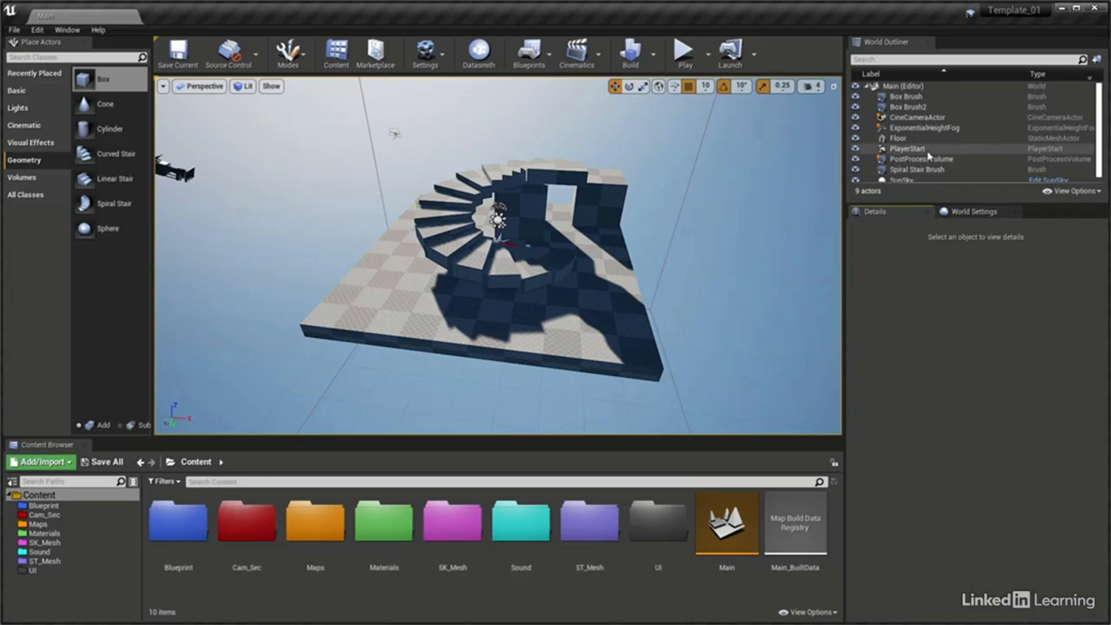
Set the SunSky actor's latitude to 83 and its longitude to -40
scroll(920, 163, "down", 1)
left_click(895, 177)
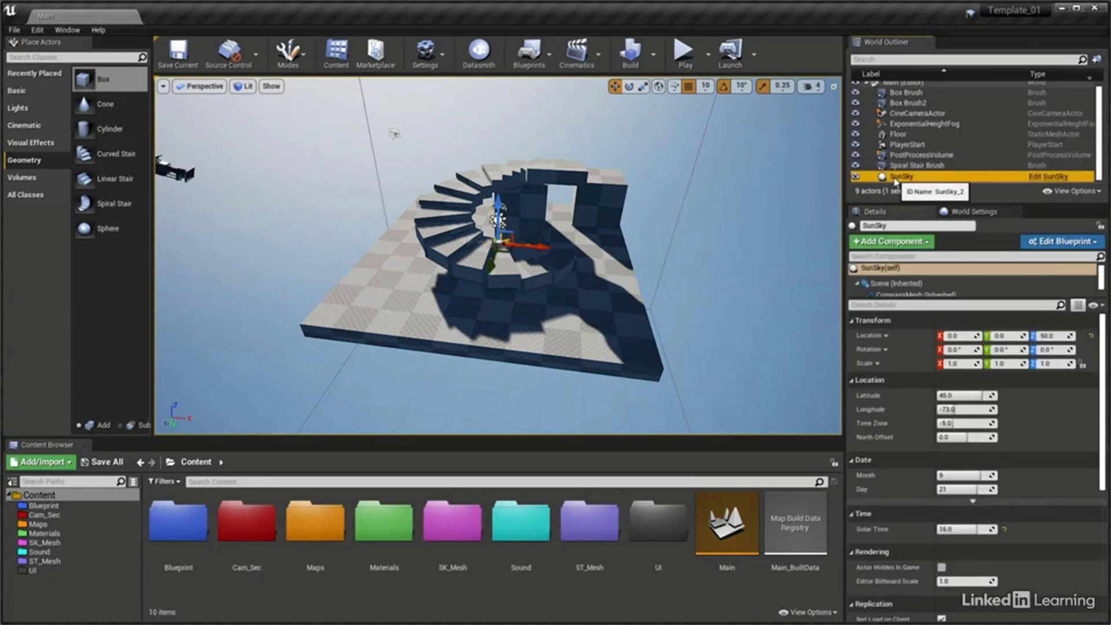
key("f")
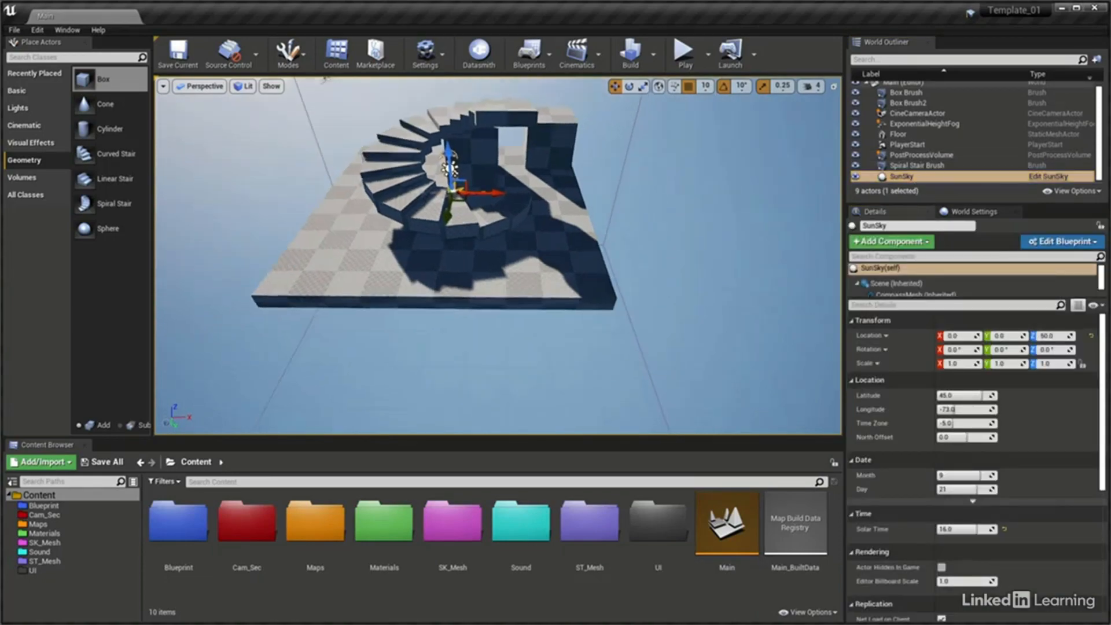
right_click_drag(498, 255, 427, 127)
right_click_drag(505, 164, 517, 174)
key("s")
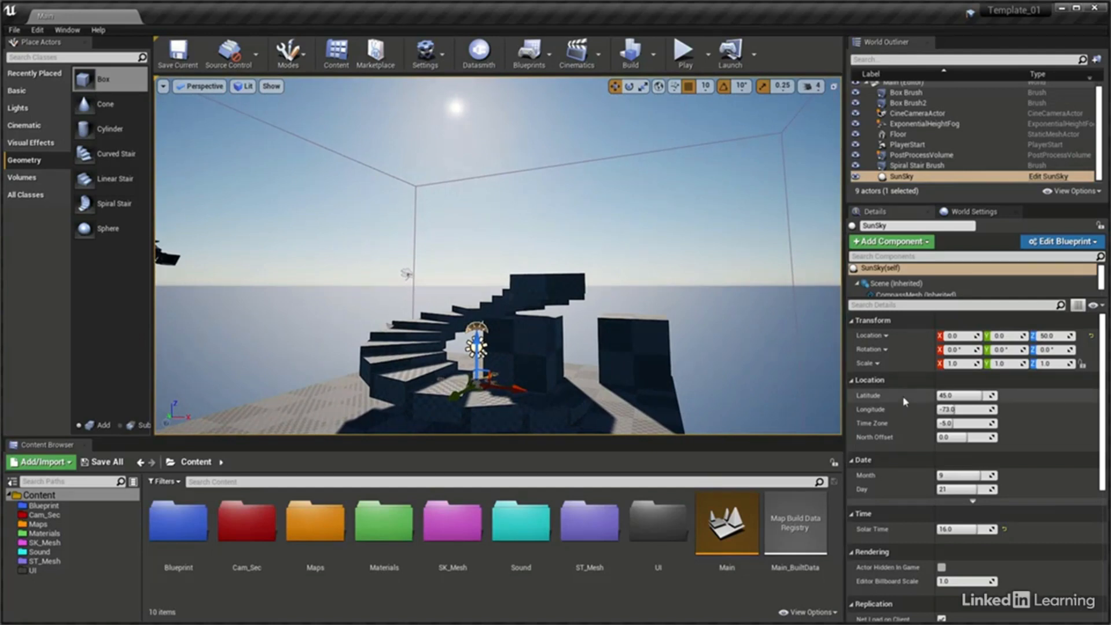
left_click(959, 396)
type("4")
key("Tab")
type("-4")
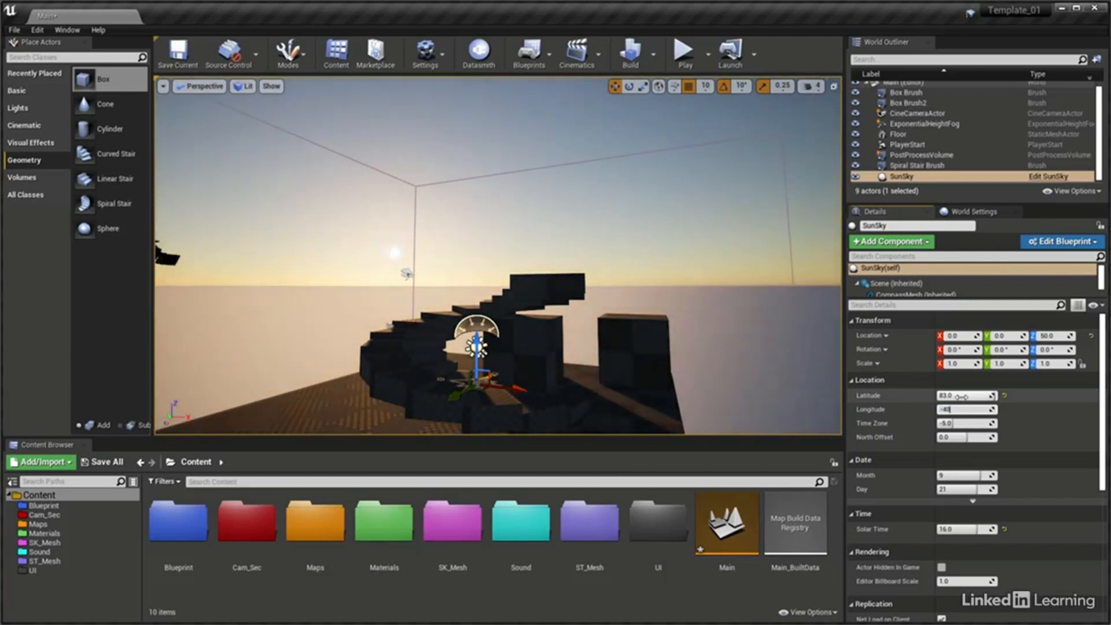
type("0")
key("Return")
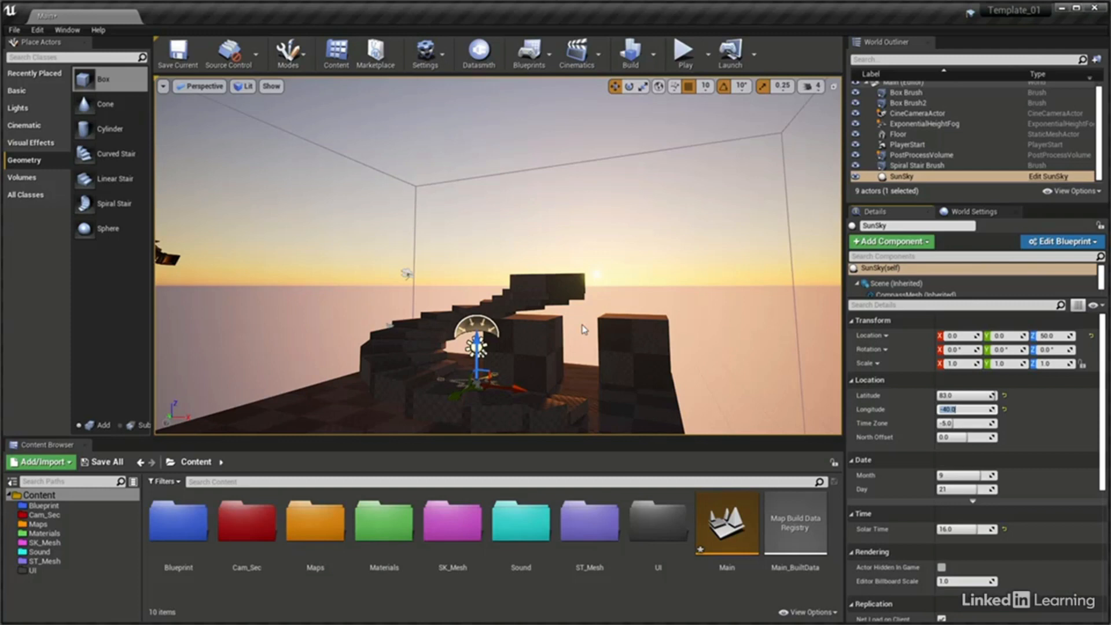
Search the plugins for "sun position" to check whether Sun Position Calculator is enabled
left_click(29, 110)
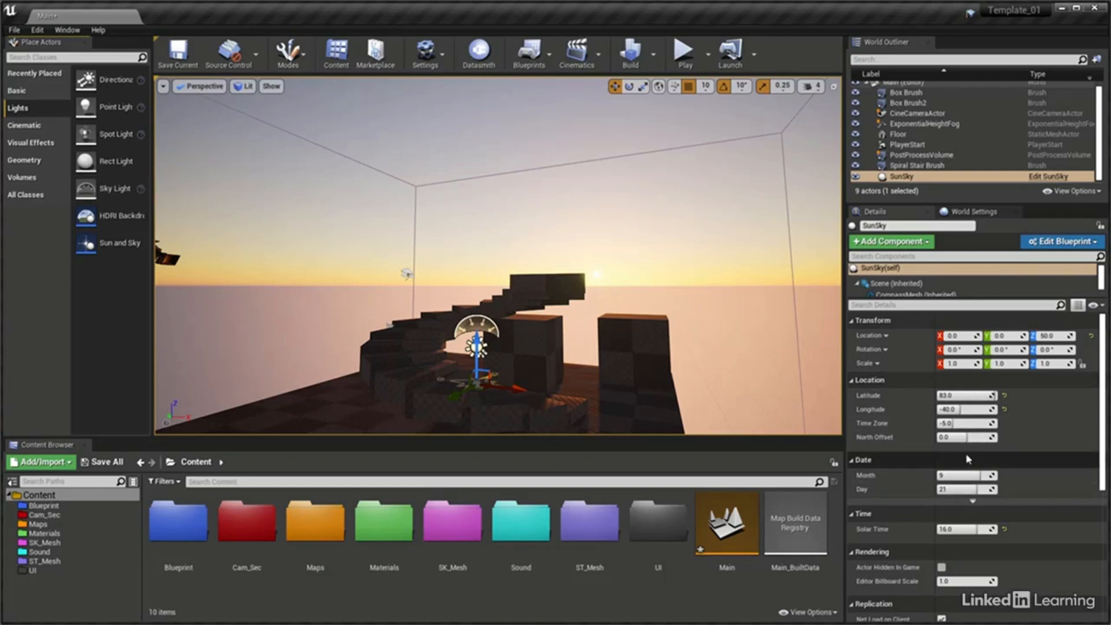
left_click(37, 30)
left_click(61, 207)
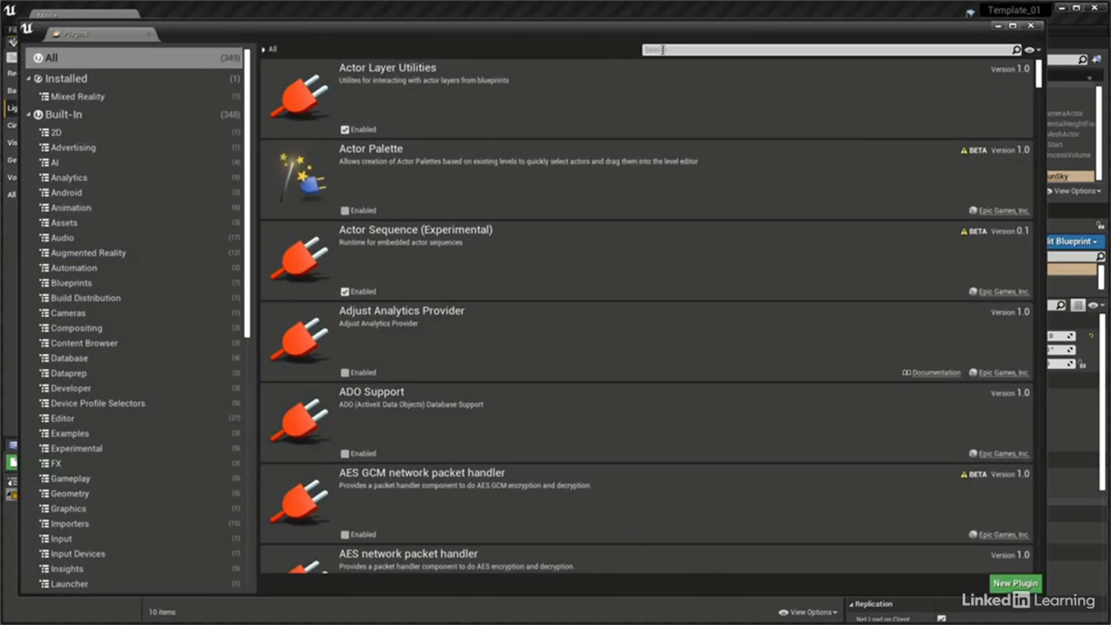
type("sun position")
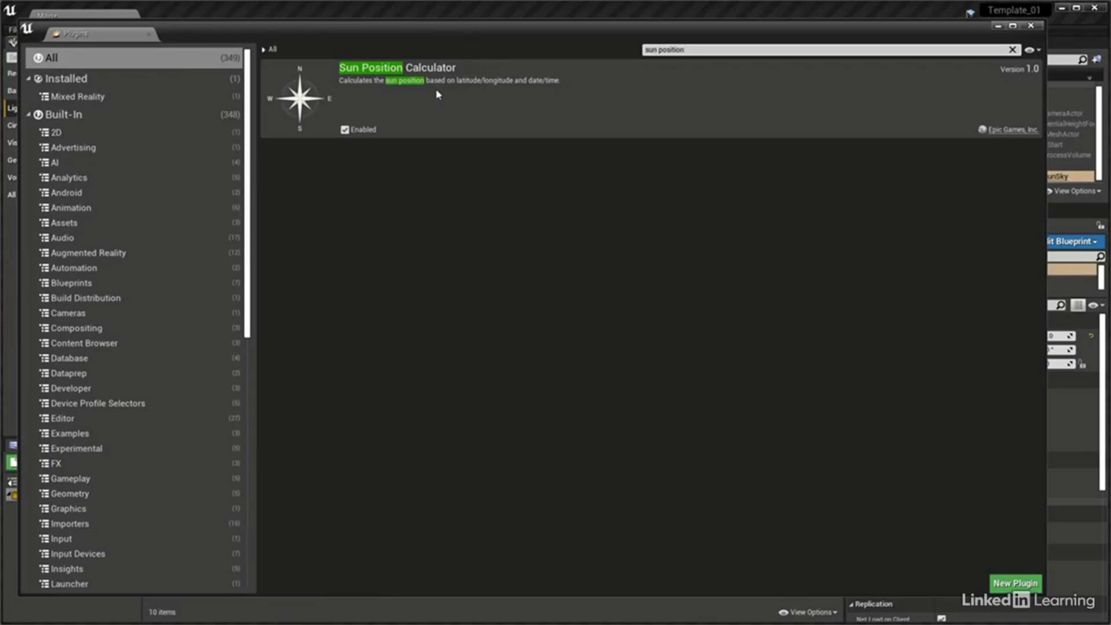
left_click(1034, 30)
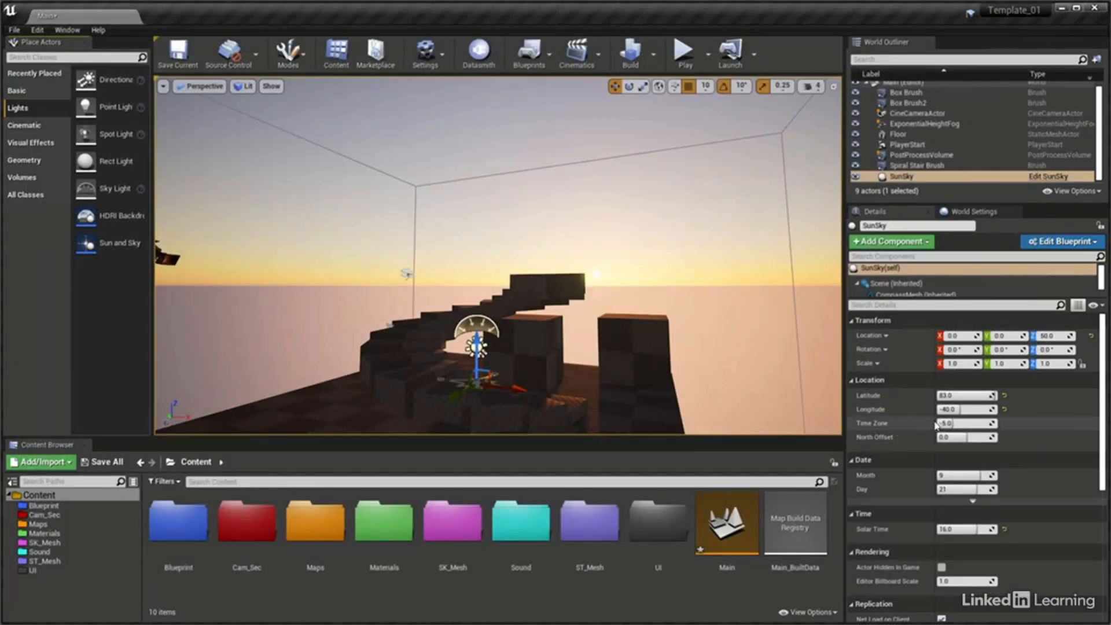
Try a SunSky time zone of about -5.25 and a solar time of about 14.63
left_click_drag(941, 423, 951, 423)
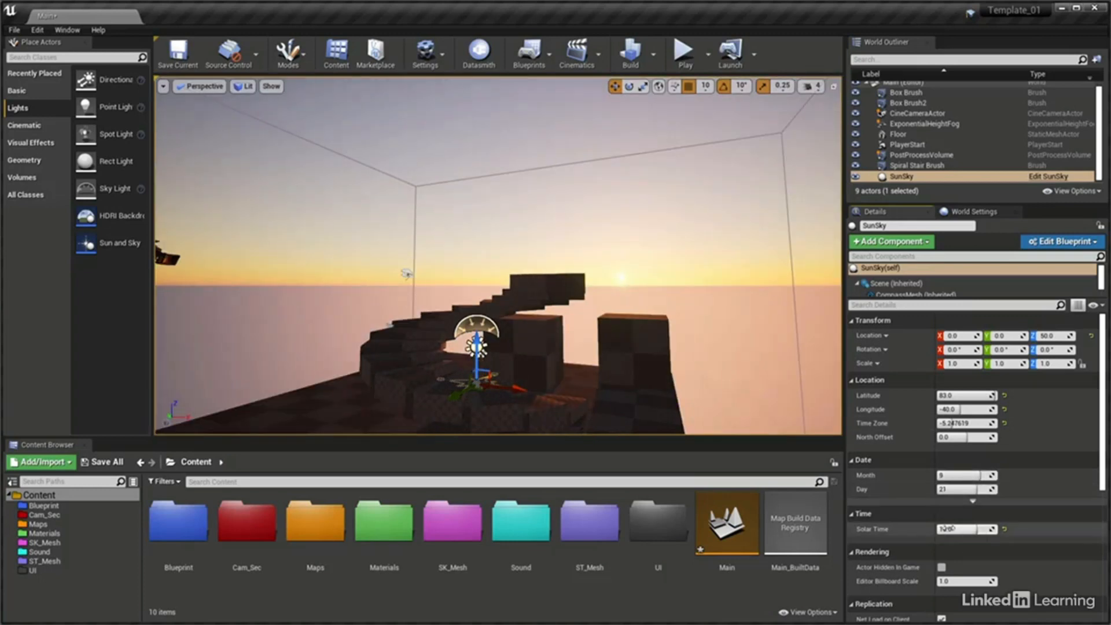
left_click_drag(956, 529, 952, 529)
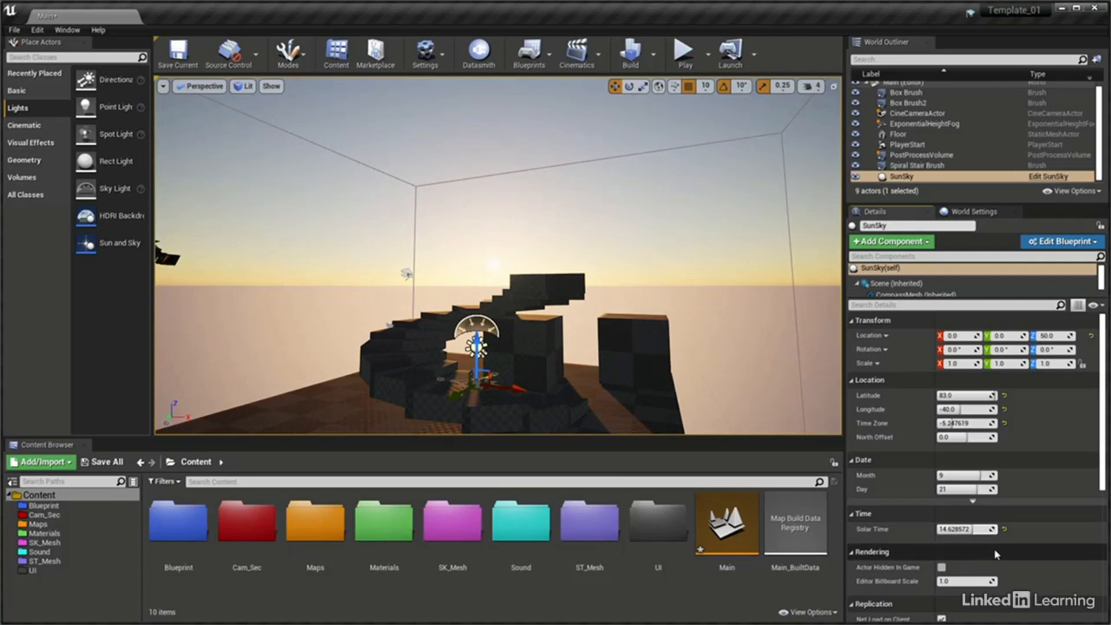
Reset SunSky's solar time, time zone, longitude and latitude to their default values
left_click(1005, 529)
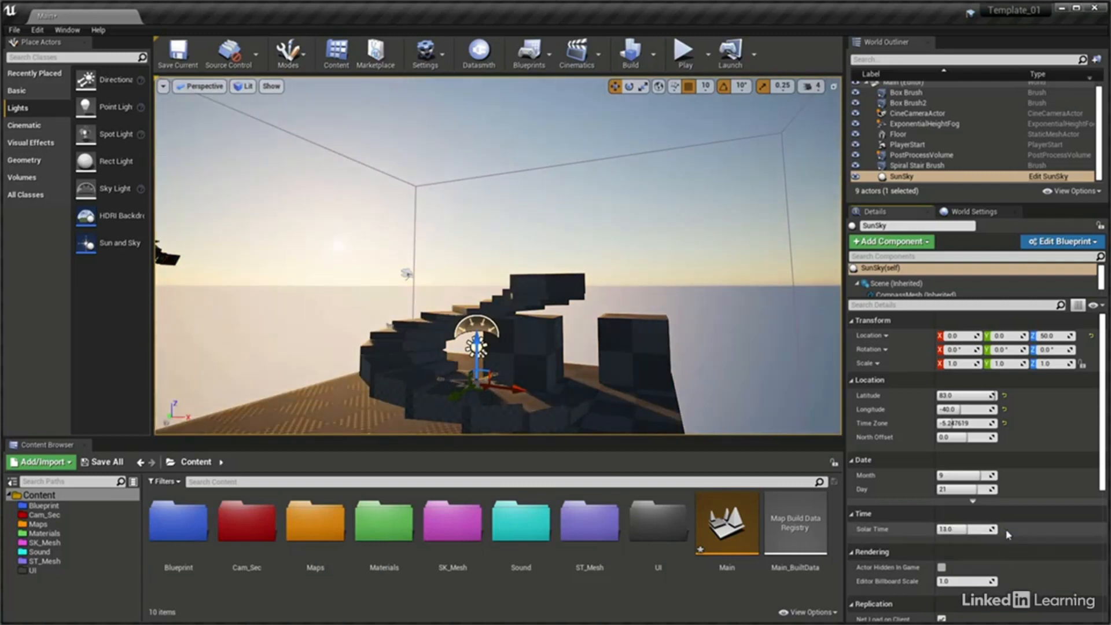
left_click(1005, 423)
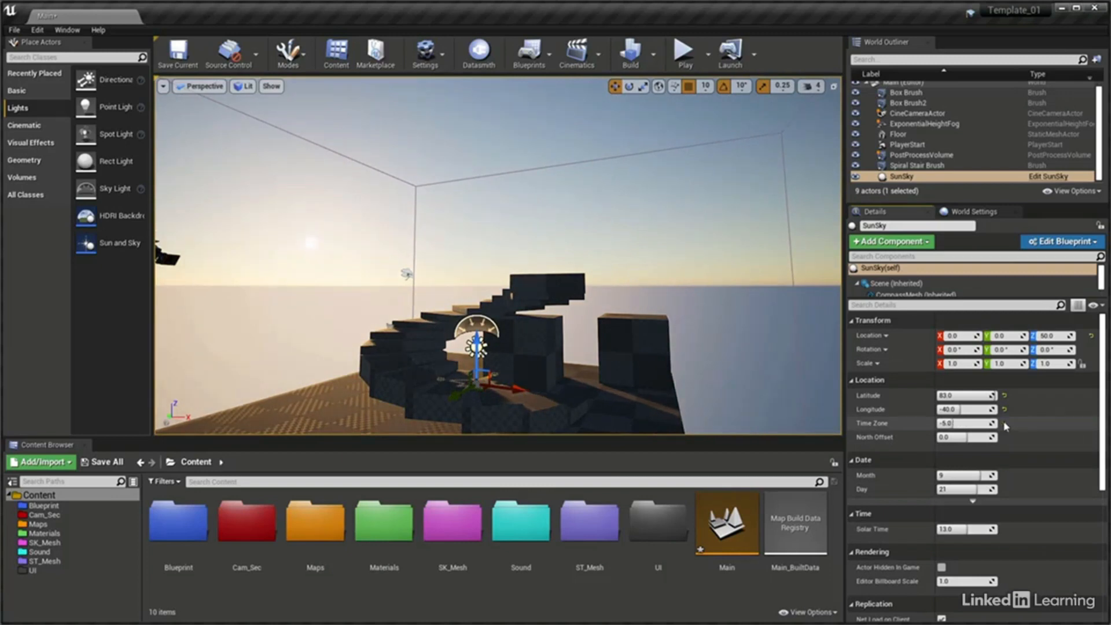
left_click(1005, 409)
left_click(1005, 395)
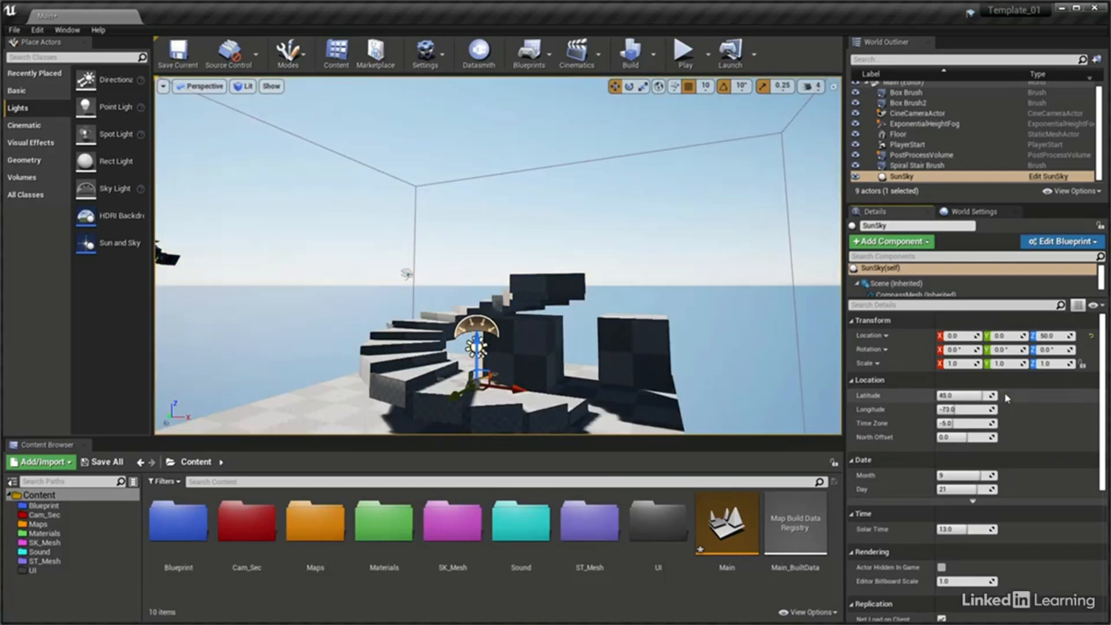
Examine SunSky's daylight saving options and the settings of its DirectionalLight, SkyLight and SkyAtmosphere components
left_click(973, 501)
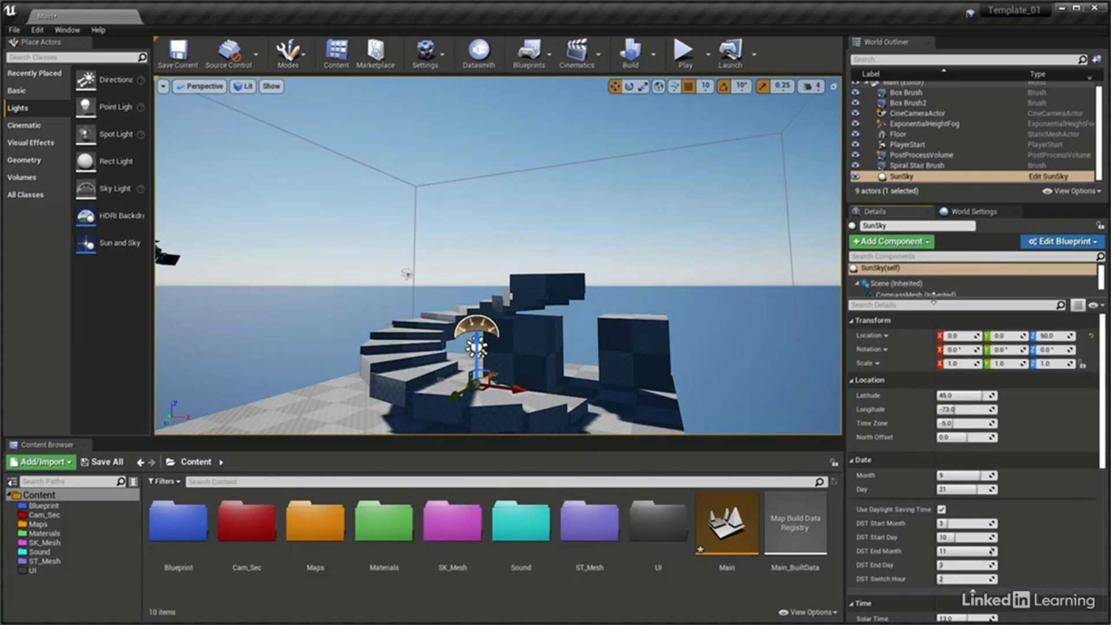
left_click_drag(934, 300, 939, 339)
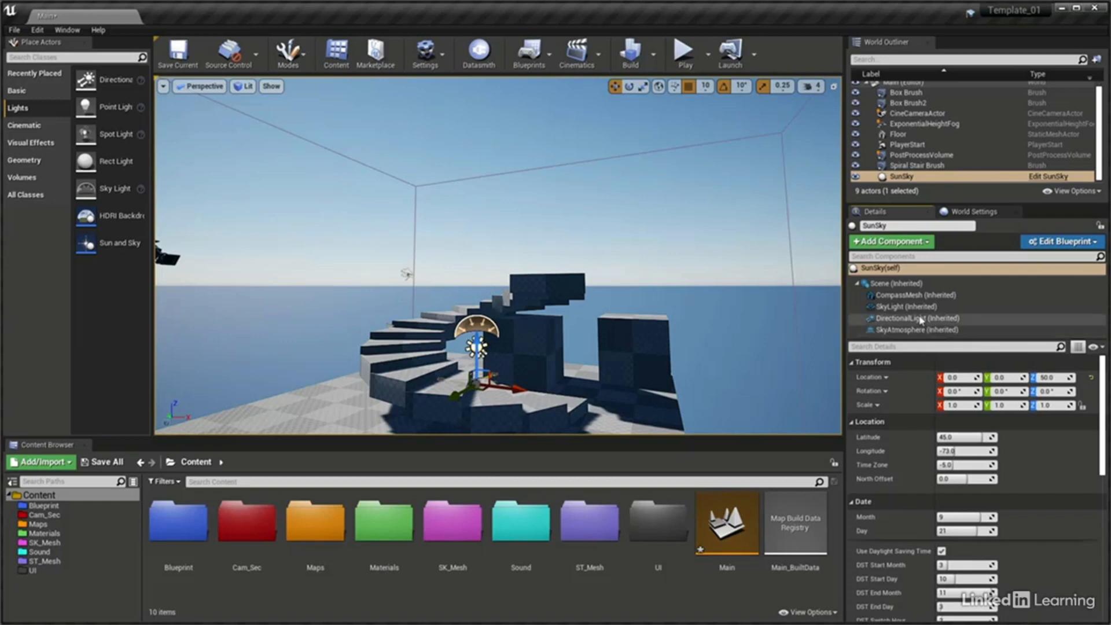
left_click(927, 318)
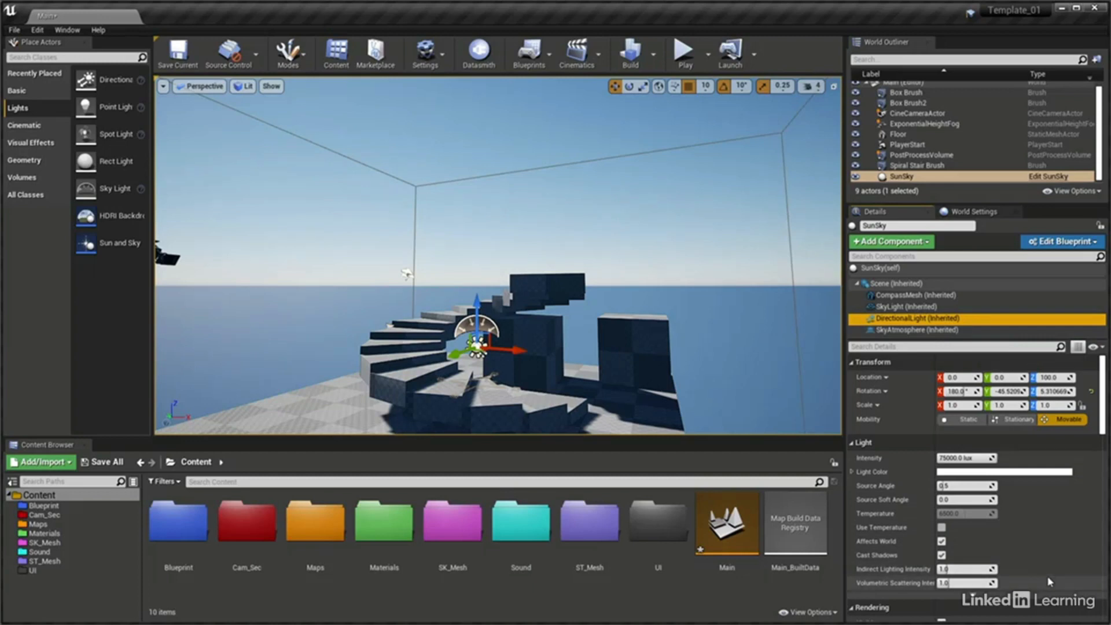
left_click(919, 307)
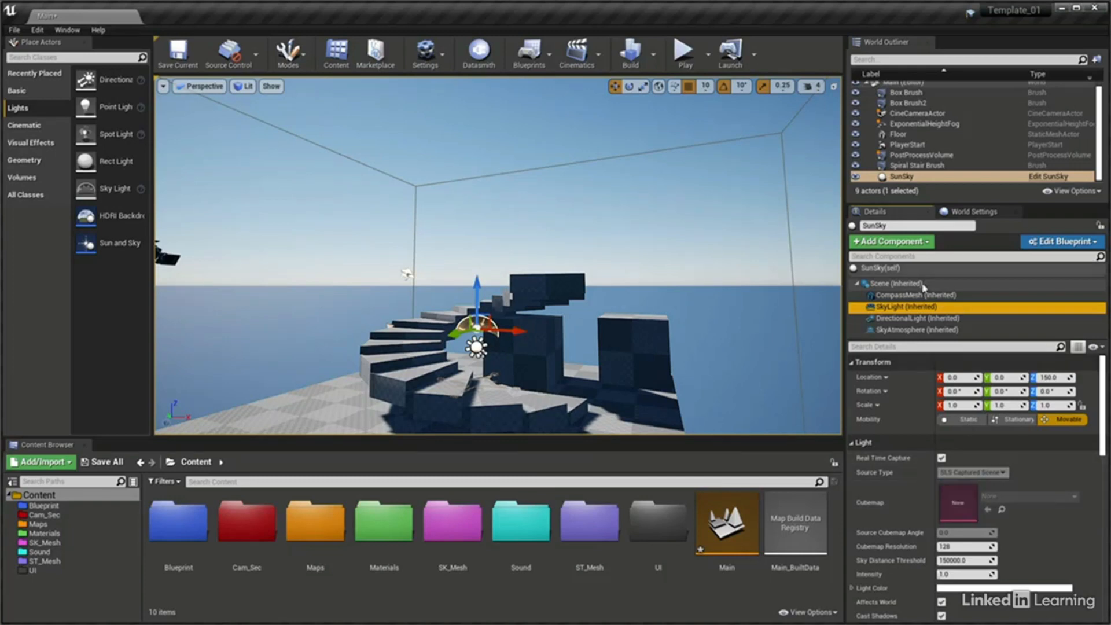
left_click(910, 330)
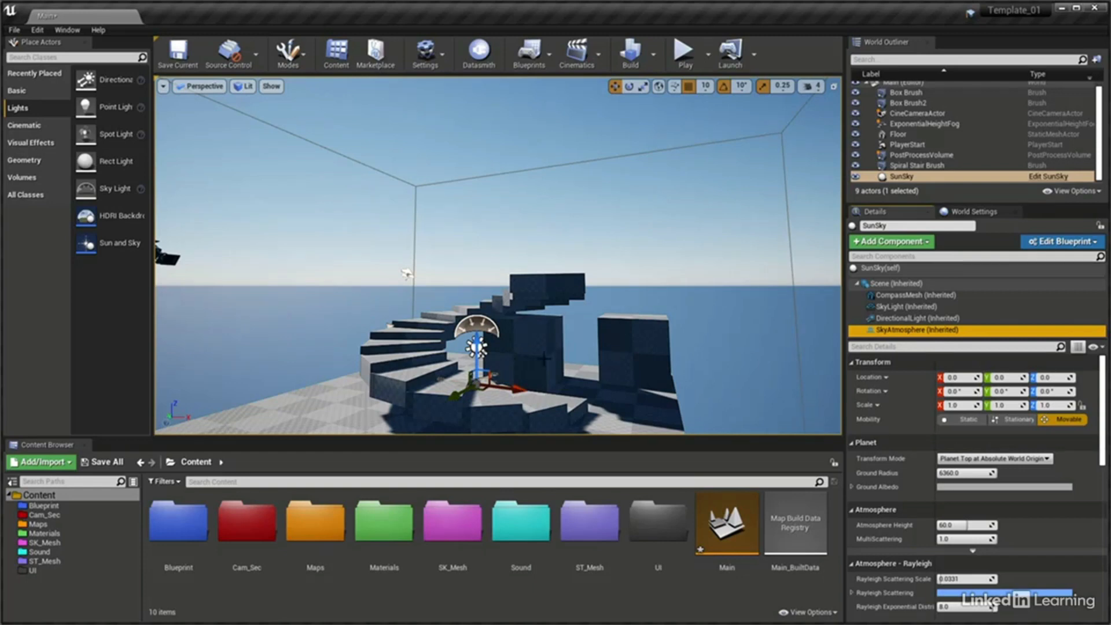
Turn off Affects World for SunSky's DirectionalLight and SkyLight components, and deselect the actor
left_click(918, 320)
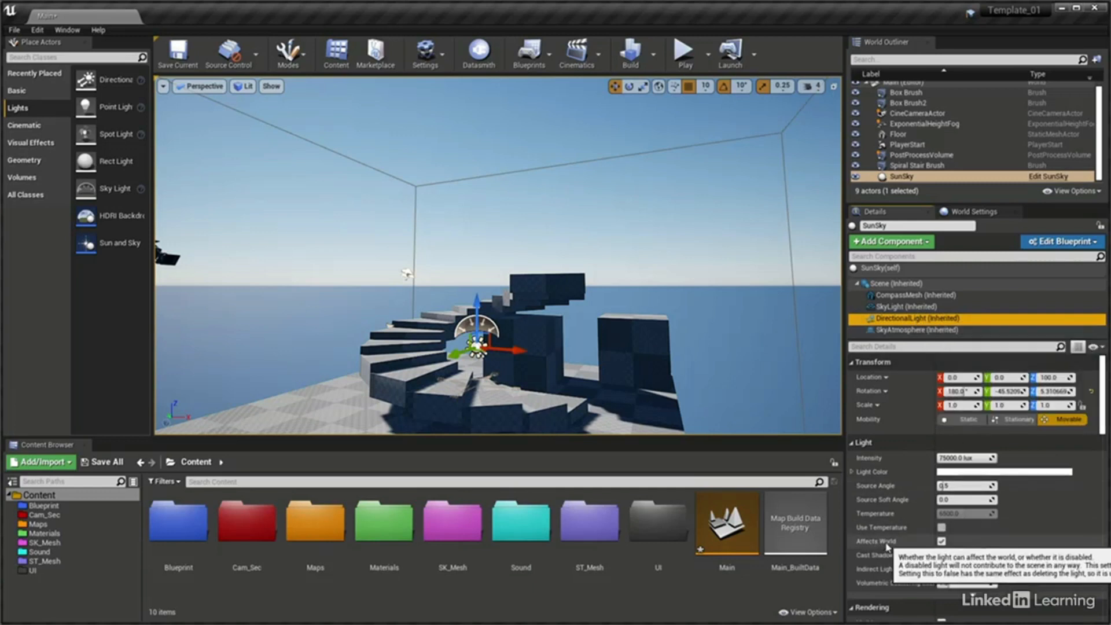
left_click(941, 543)
left_click(921, 307)
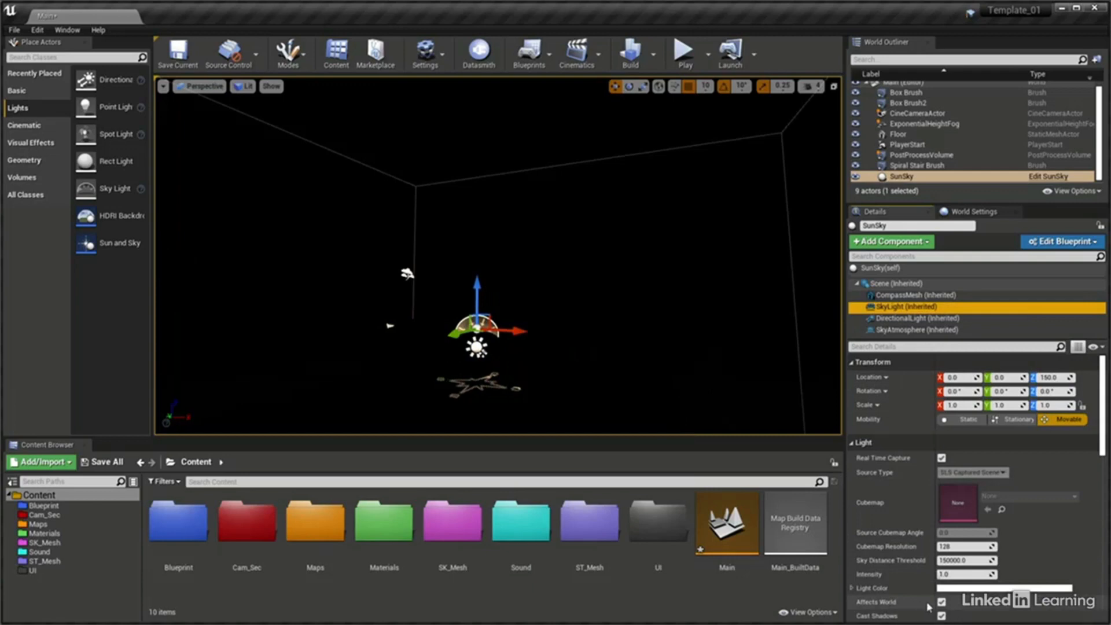
left_click(942, 603)
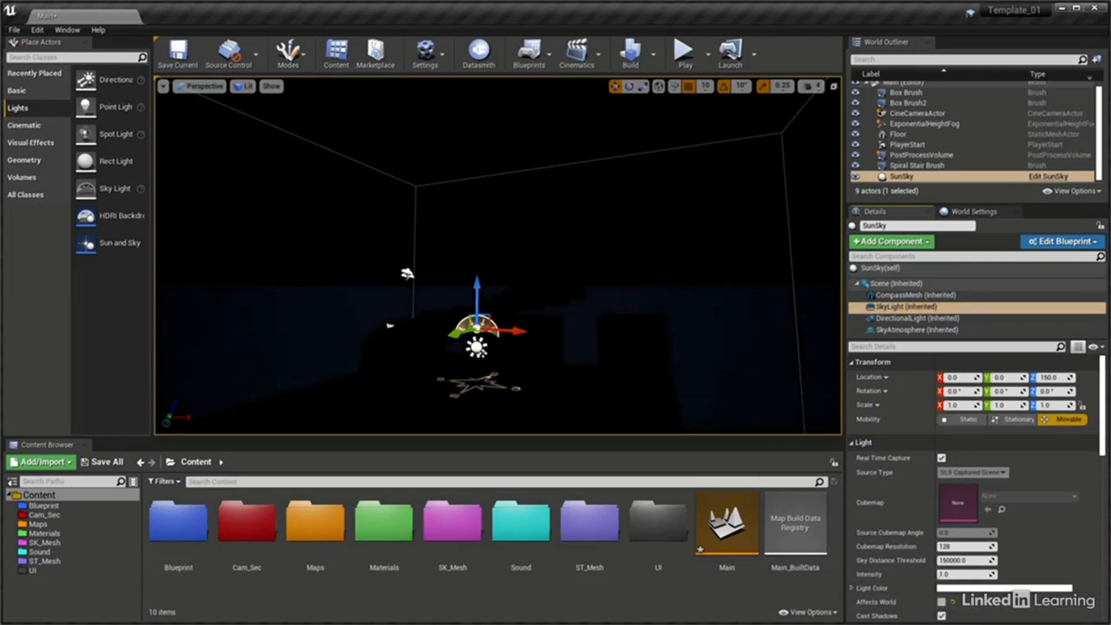
key("Escape")
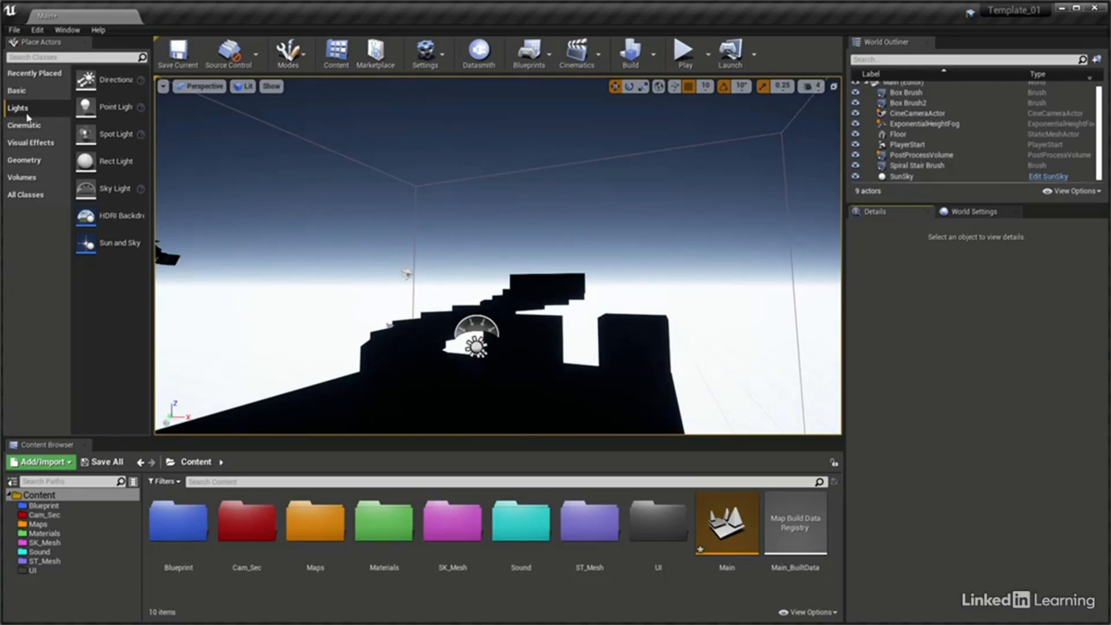
Add an HDRI Backdrop to the level and set its location to X 0, Y 0, Z -10
left_click_drag(87, 216, 349, 343)
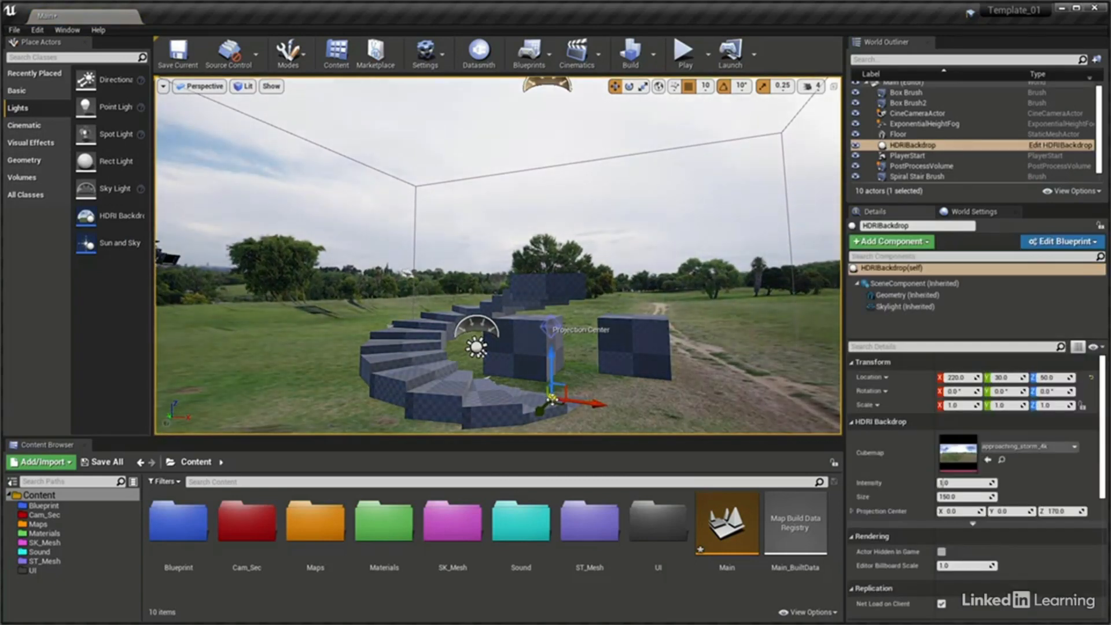
left_click(964, 377)
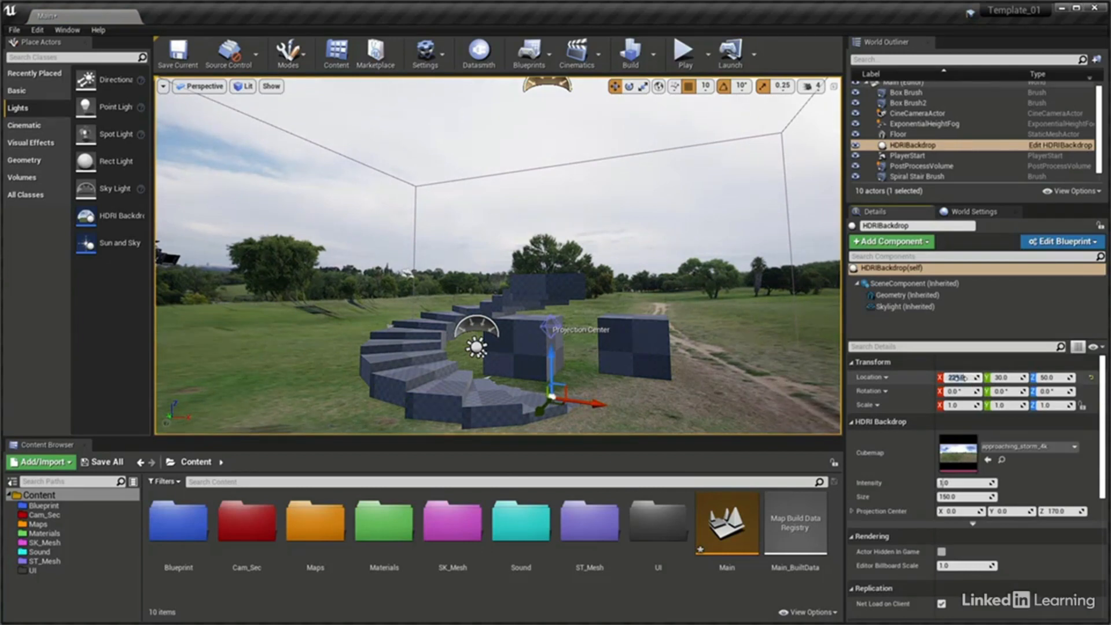
type("0")
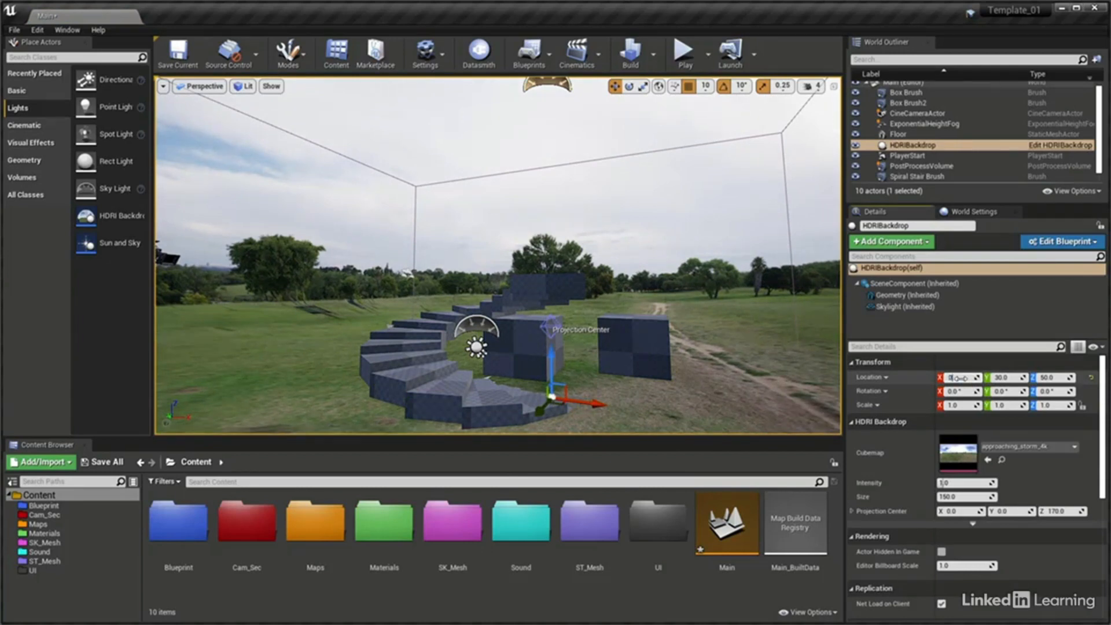
key("Tab")
type("0")
key("Tab")
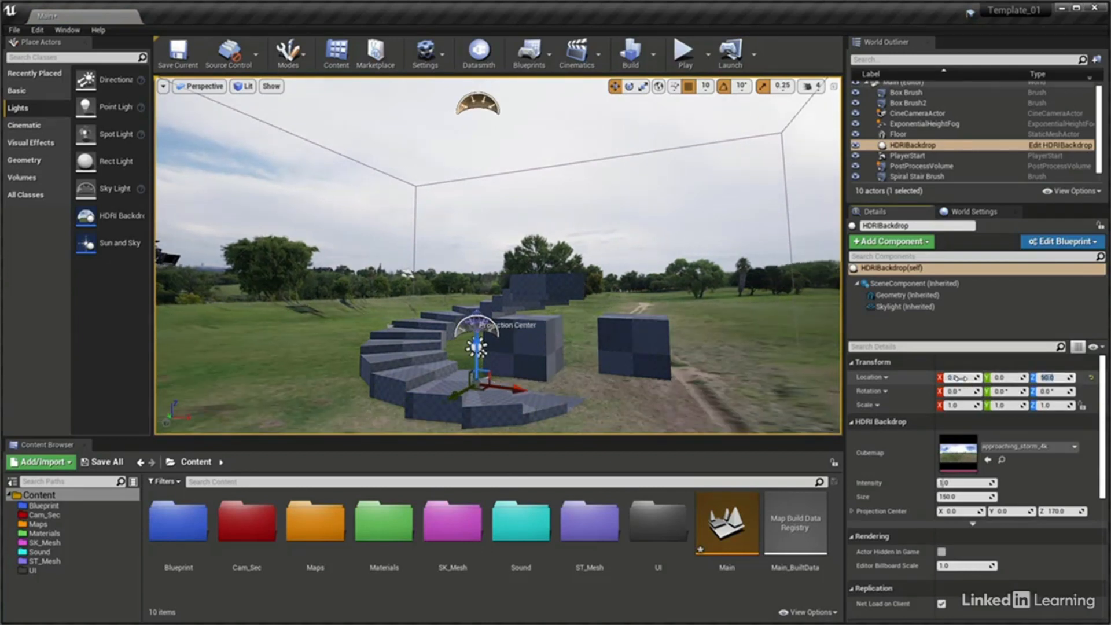
type("-100")
key("Return")
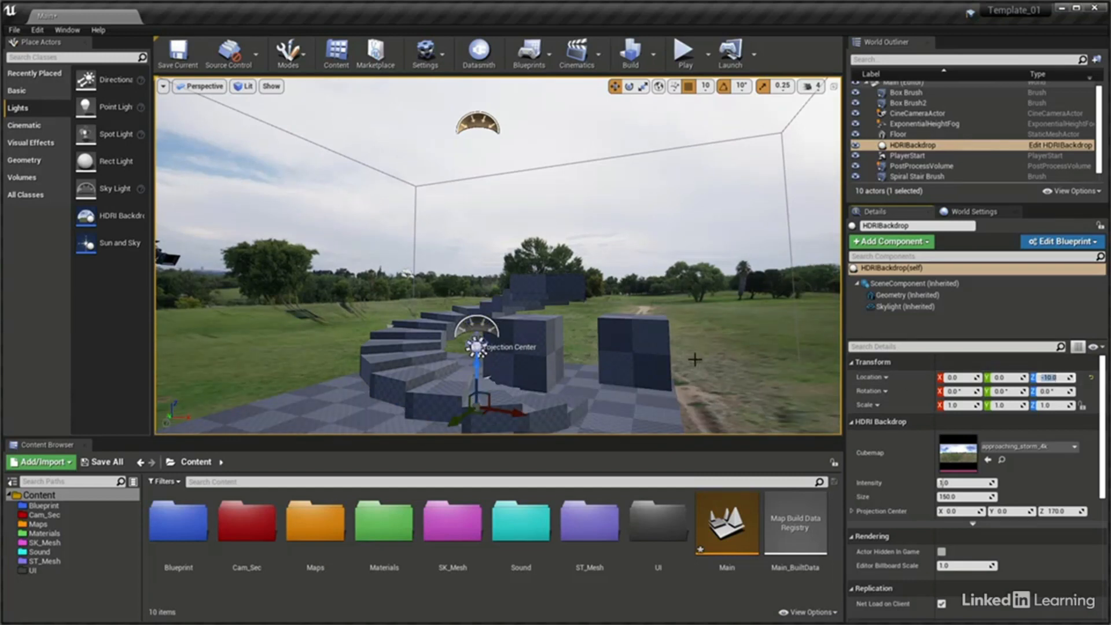
right_click_drag(696, 360, 714, 402)
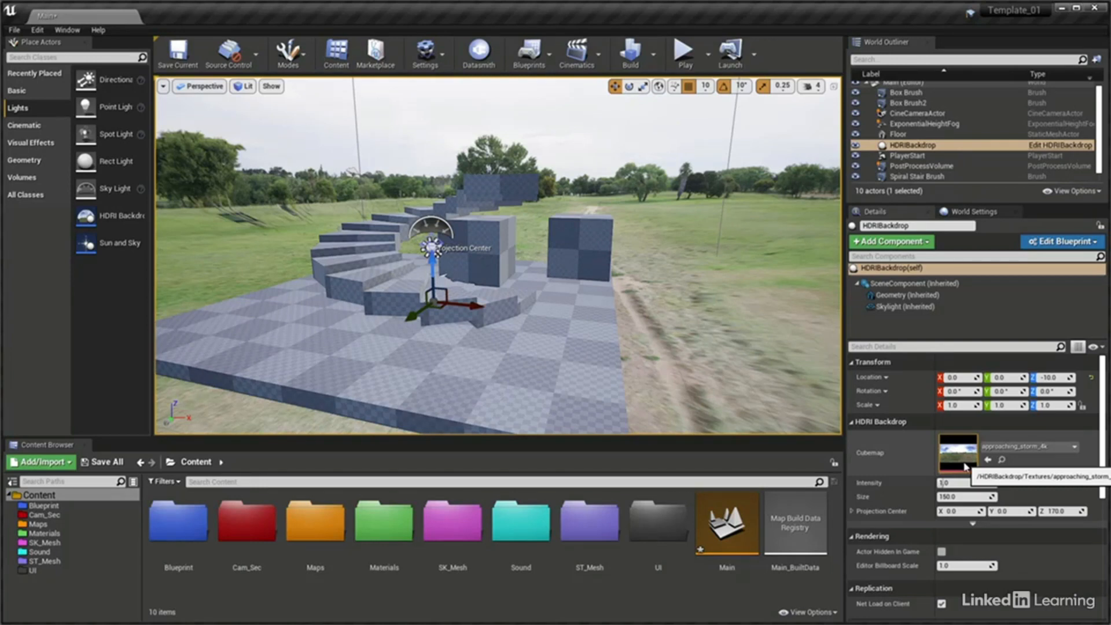
Import spruit_sunrise_8k.hdr from Desktop > Exercise Files > Extra Assets > HDRIHaven > SunsetSunrise into the Materials folder
double_click(376, 527)
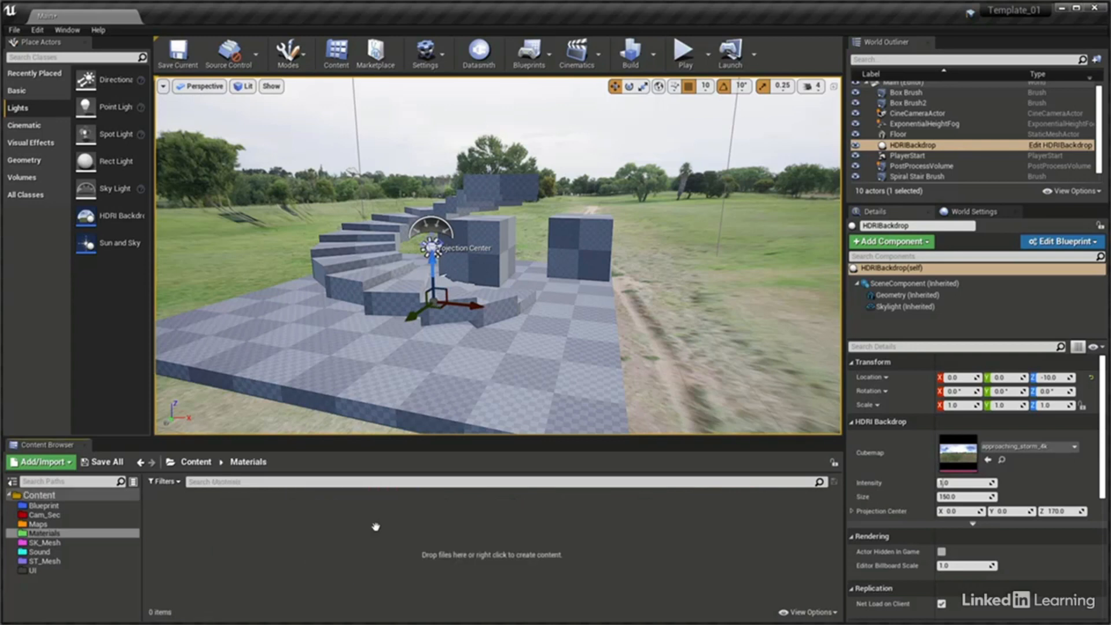
right_click(276, 505)
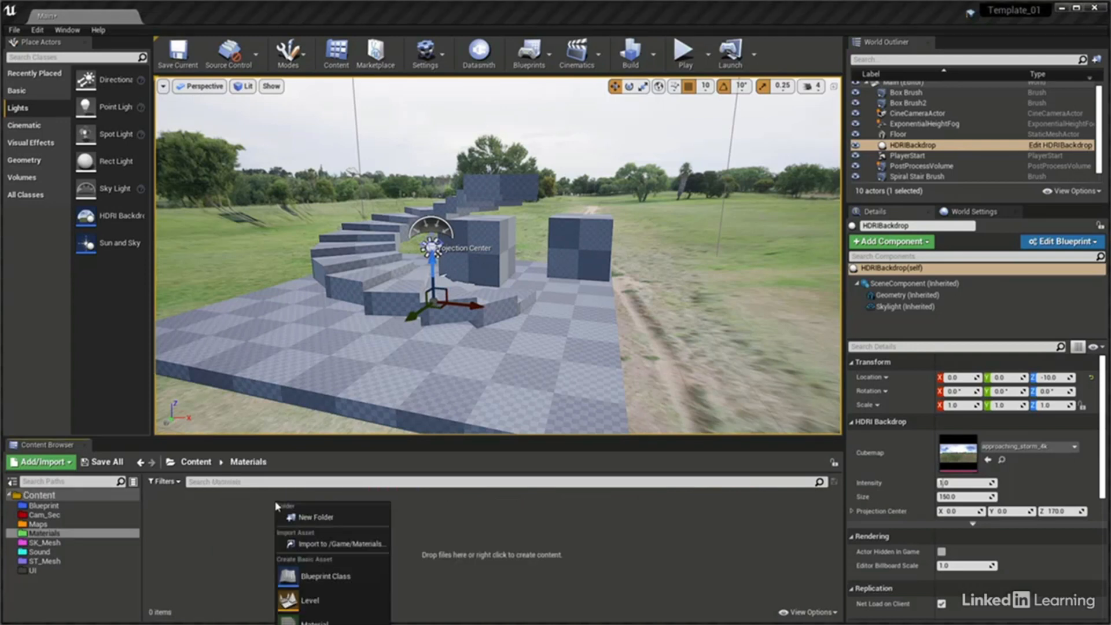
left_click(322, 545)
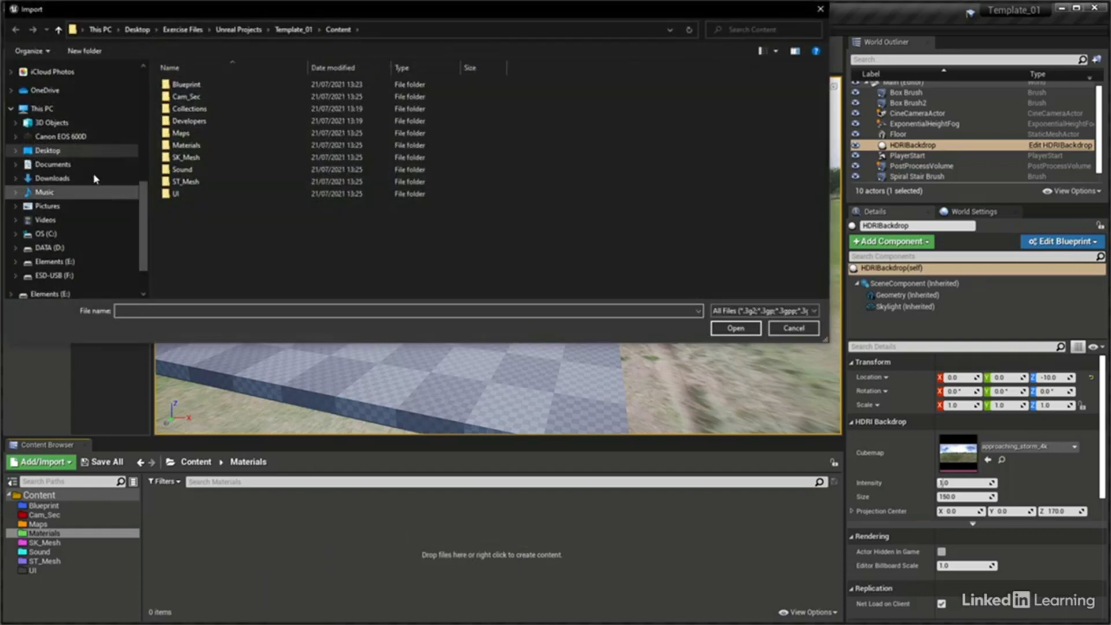
left_click(79, 152)
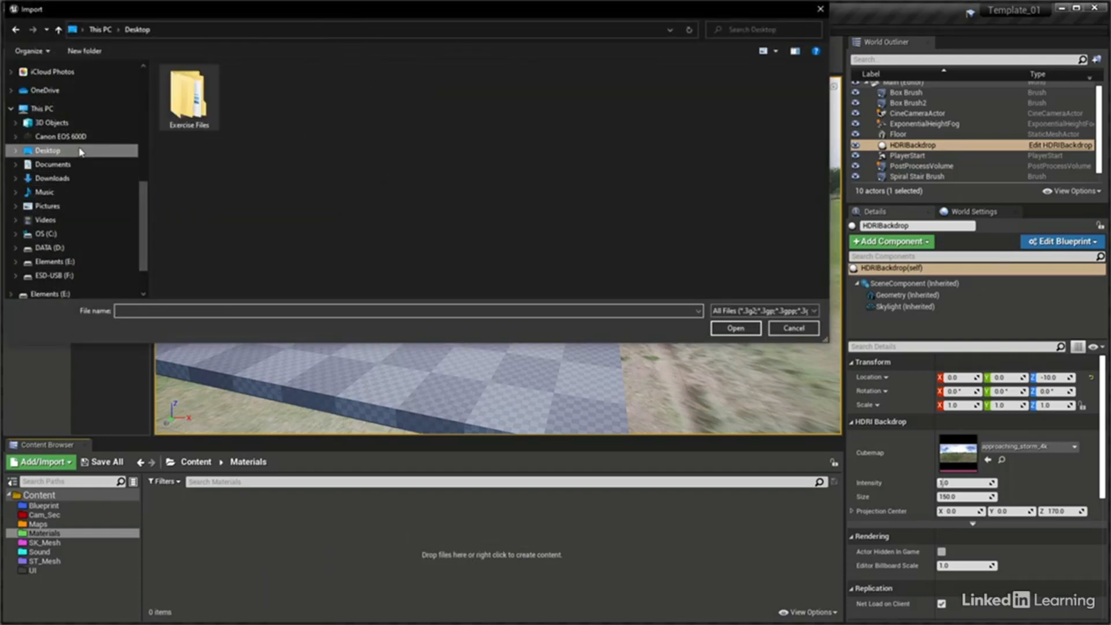
double_click(191, 119)
double_click(189, 84)
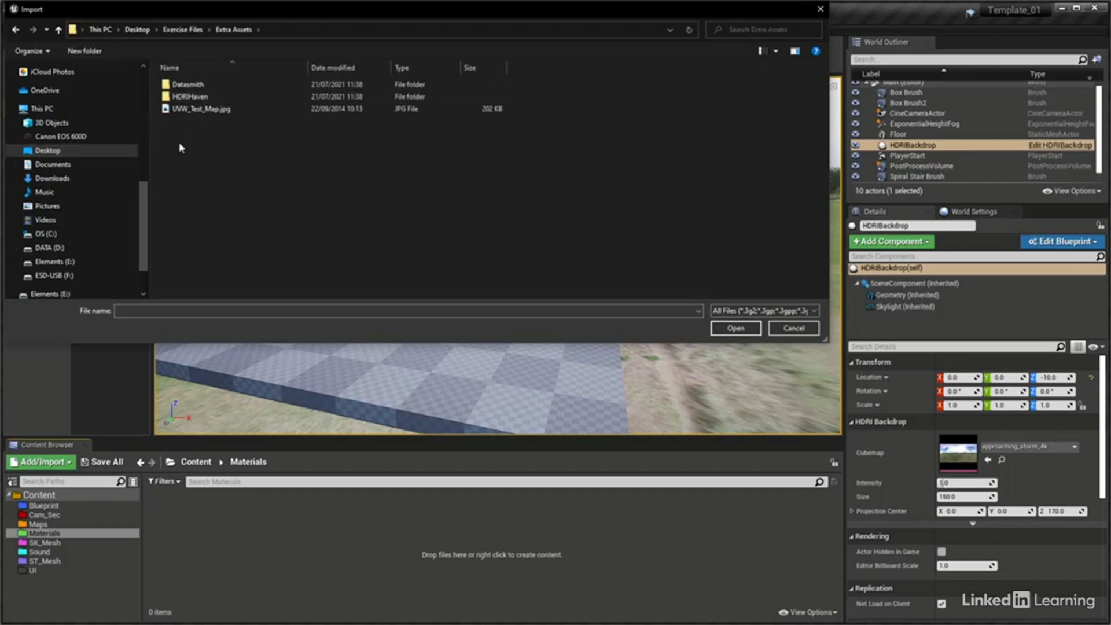
double_click(189, 97)
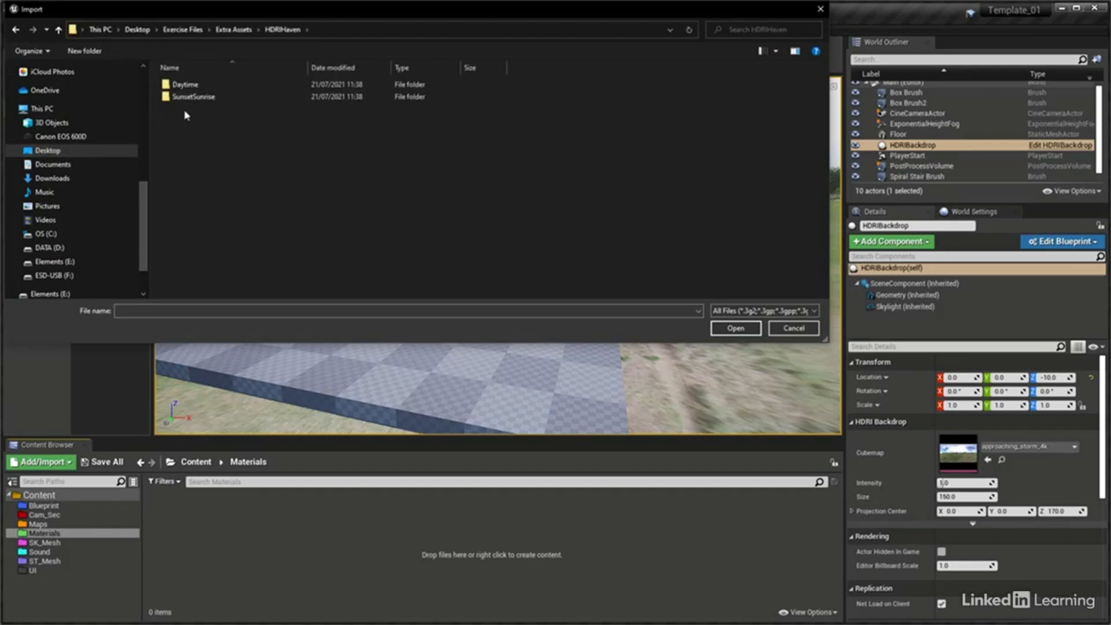
double_click(189, 97)
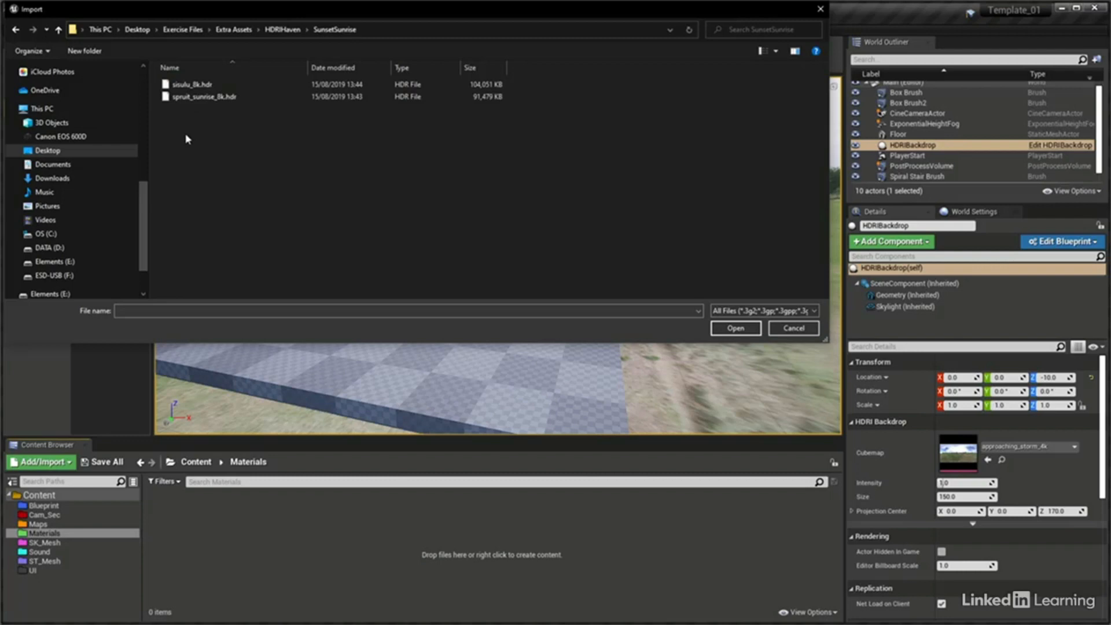
double_click(203, 96)
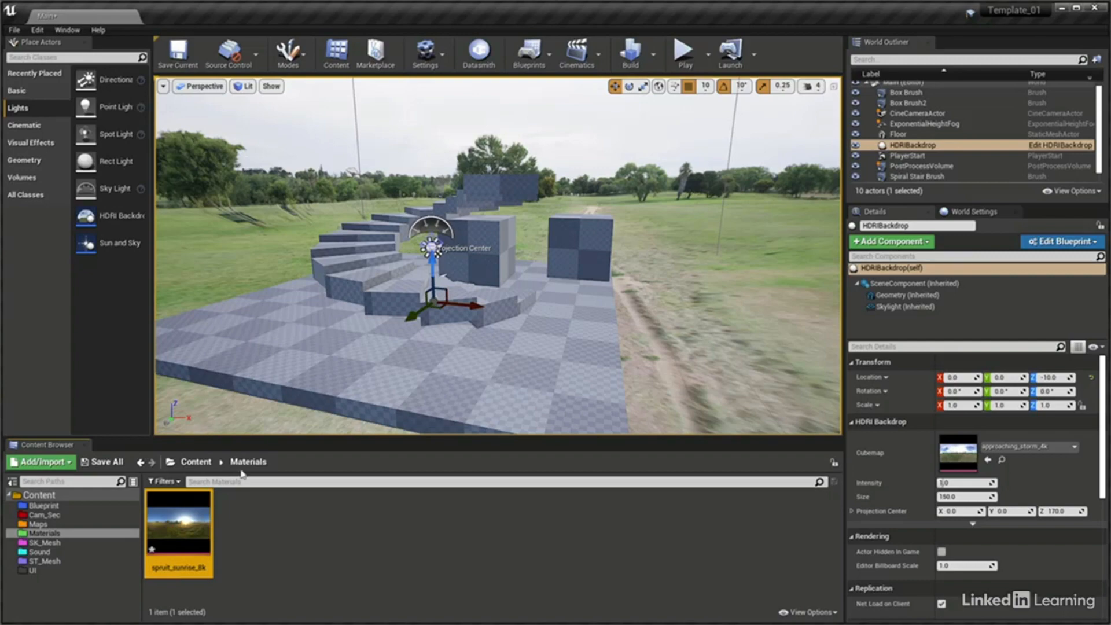
Set the spruit_sunrise_8k texture's Mip Gen Settings to NoMipmaps, turn off sRGB, and save and close it
double_click(167, 526)
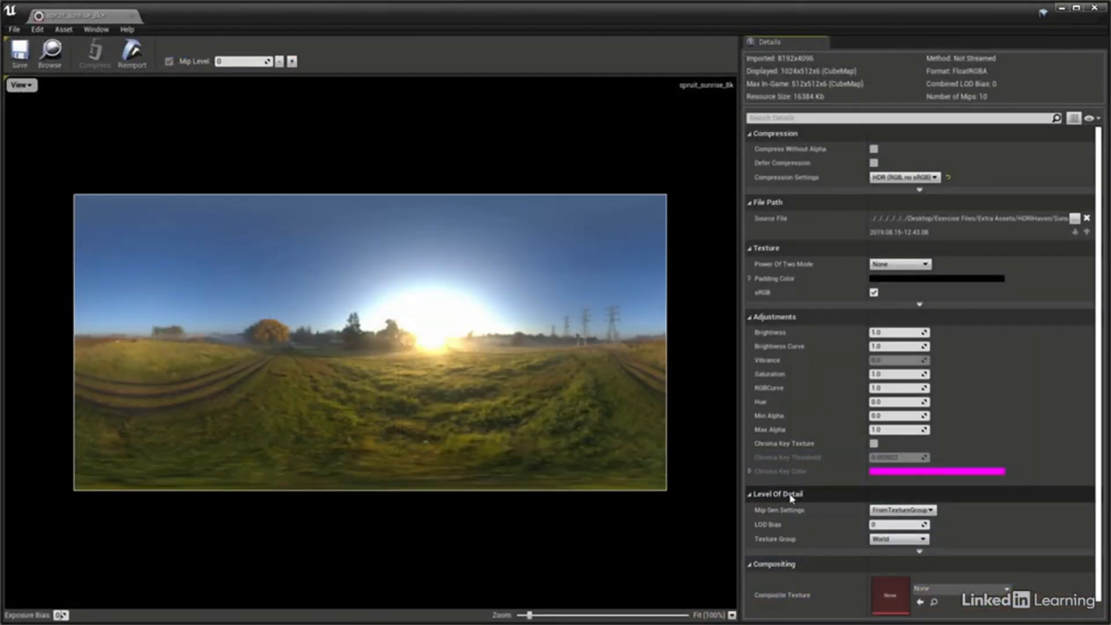
left_click(920, 511)
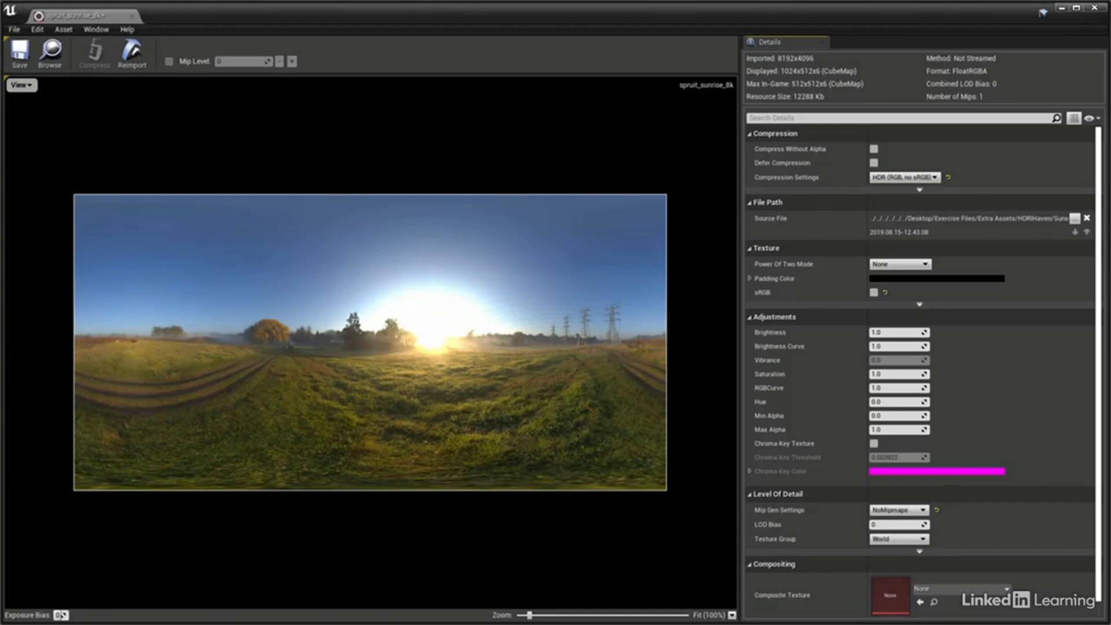
left_click(21, 55)
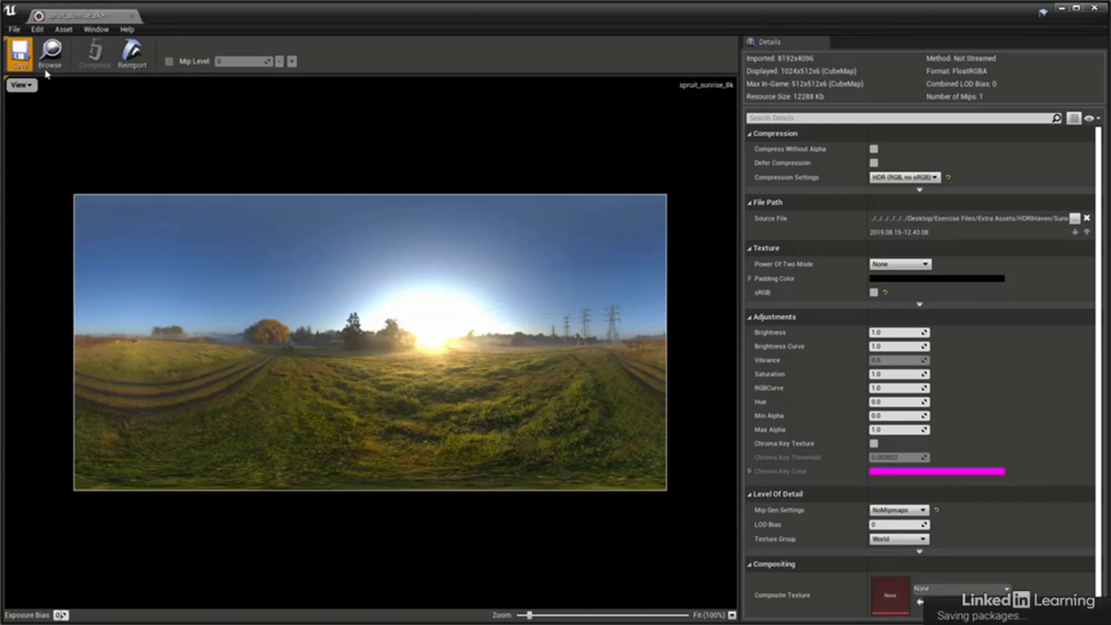
left_click(133, 16)
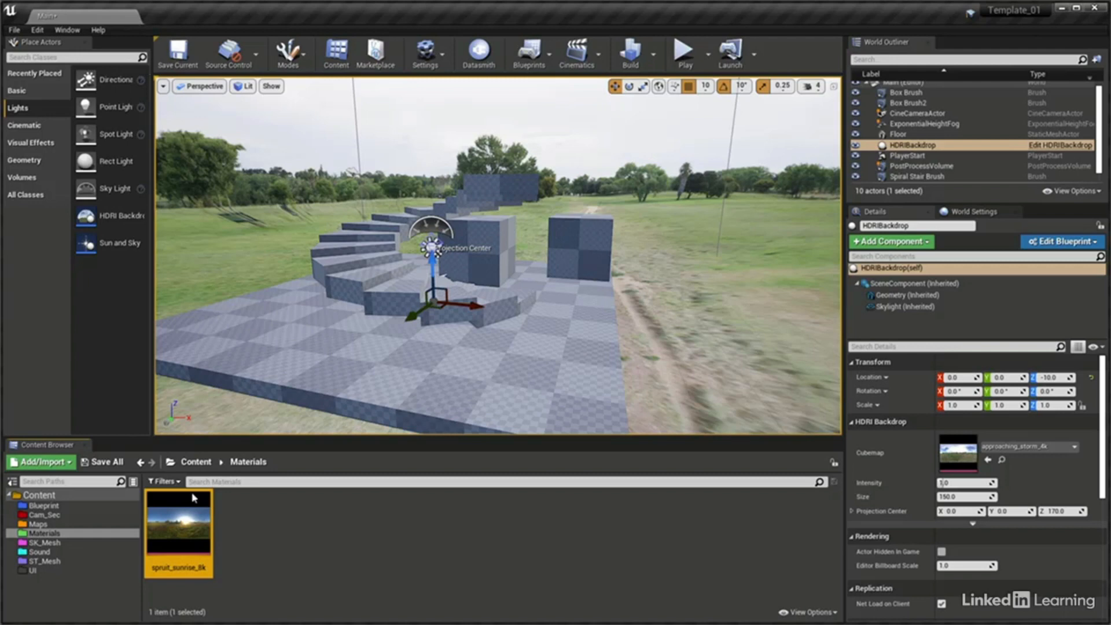
Assign spruit_sunrise_8k as the HDRIBackdrop's cubemap and set its Projection Center Z to 600
left_click_drag(177, 527, 949, 454)
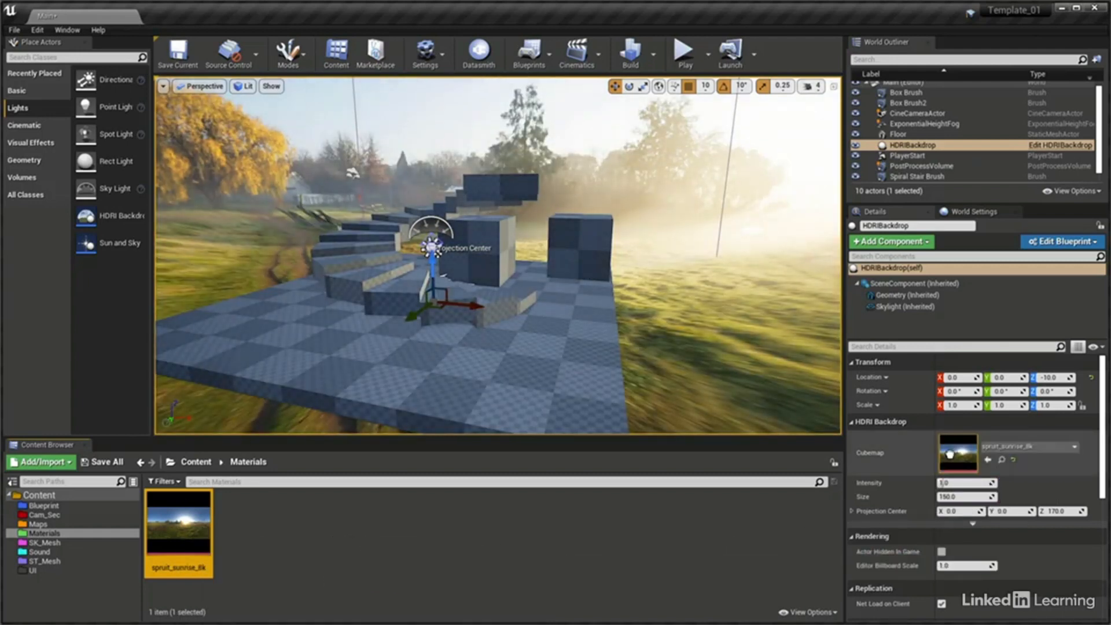
mouse_move(507, 371)
right_mouse_down()
mouse_move(643, 352)
mouse_move(353, 368)
mouse_move(567, 362)
mouse_move(507, 371)
right_mouse_up()
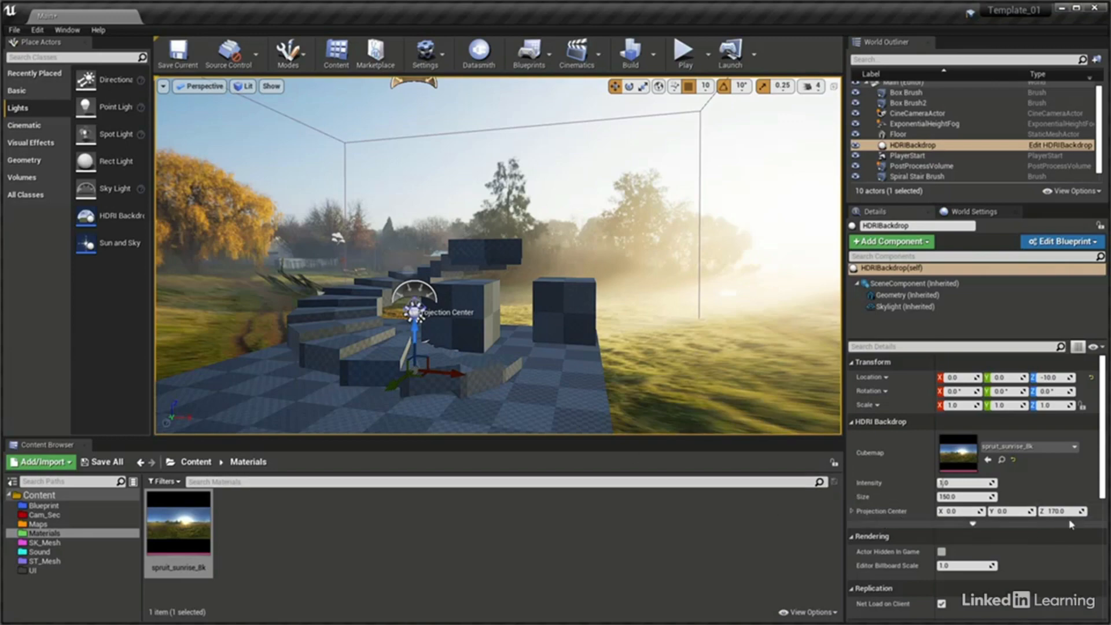
mouse_move(1070, 511)
left_mouse_down()
mouse_move(1105, 511)
mouse_move(1064, 512)
left_mouse_up()
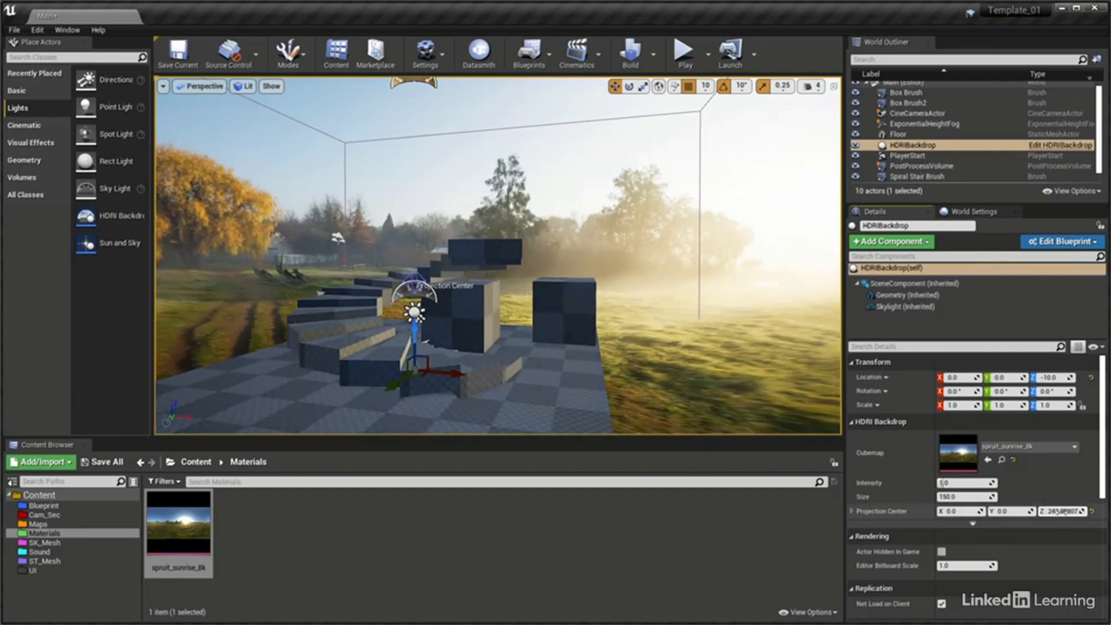
left_click(1064, 512)
type("600")
key("Return")
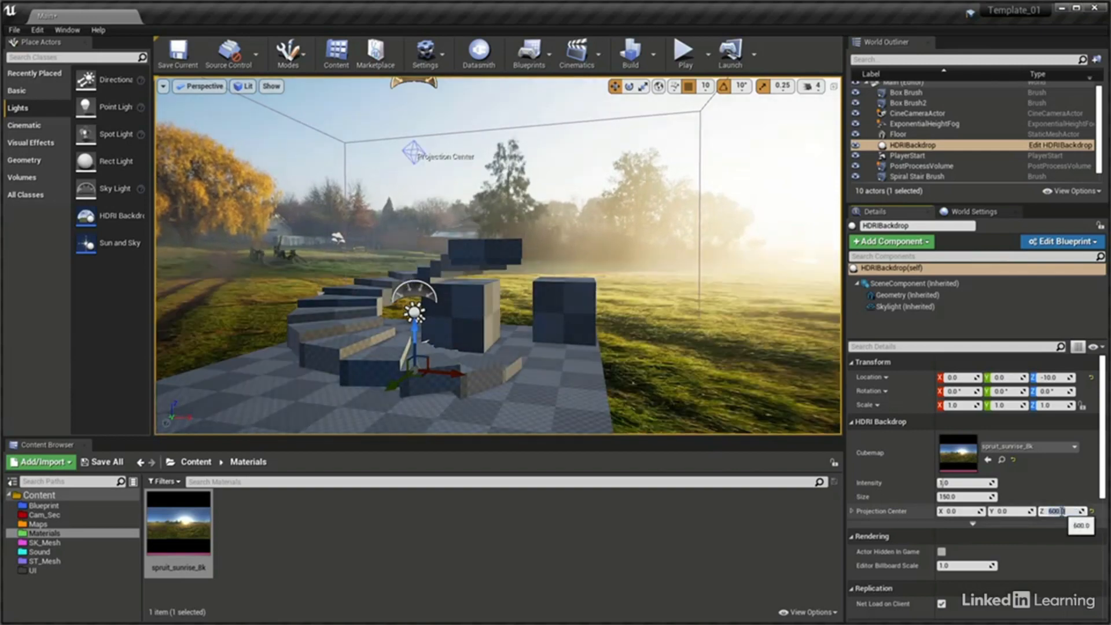
Turn off Affects World for the HDRIBackdrop's Skylight component
right_click_drag(586, 313, 639, 306)
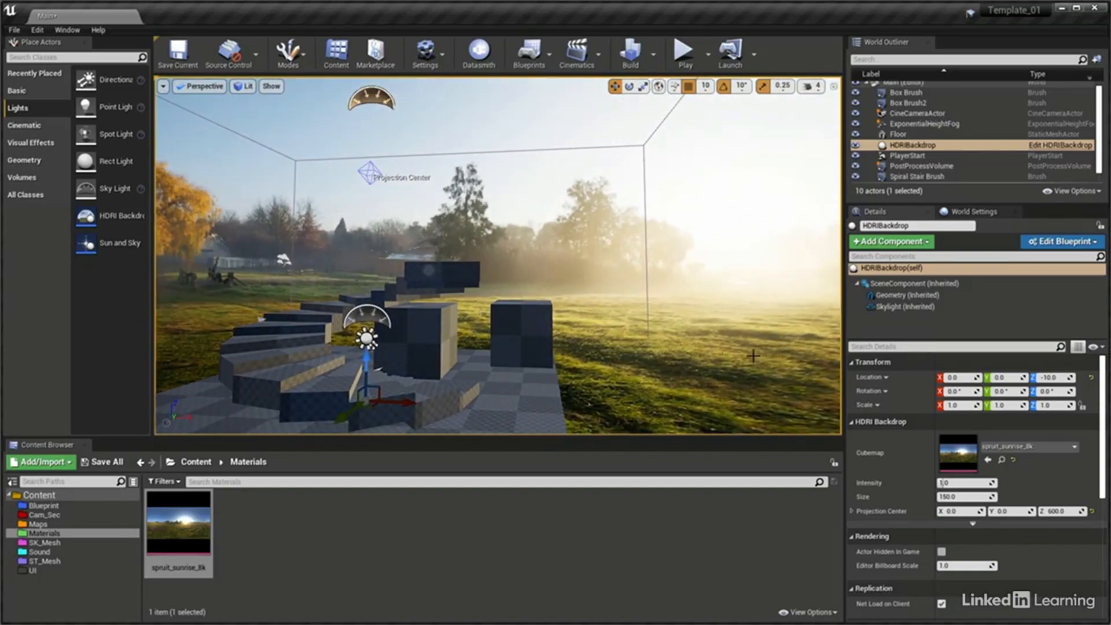
left_click(907, 308)
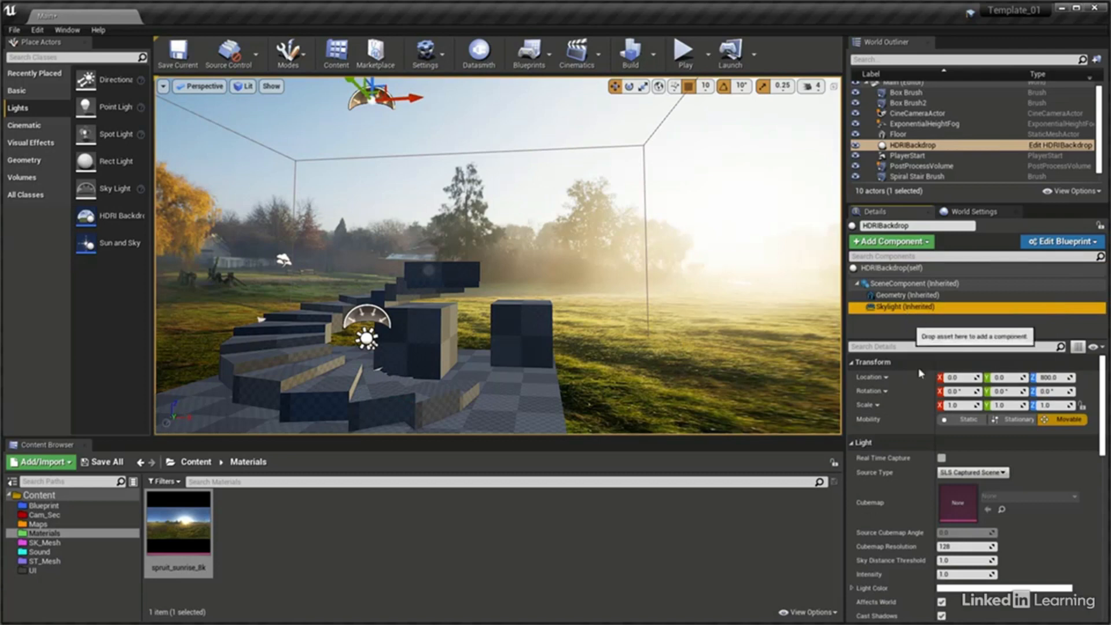
left_click(942, 602)
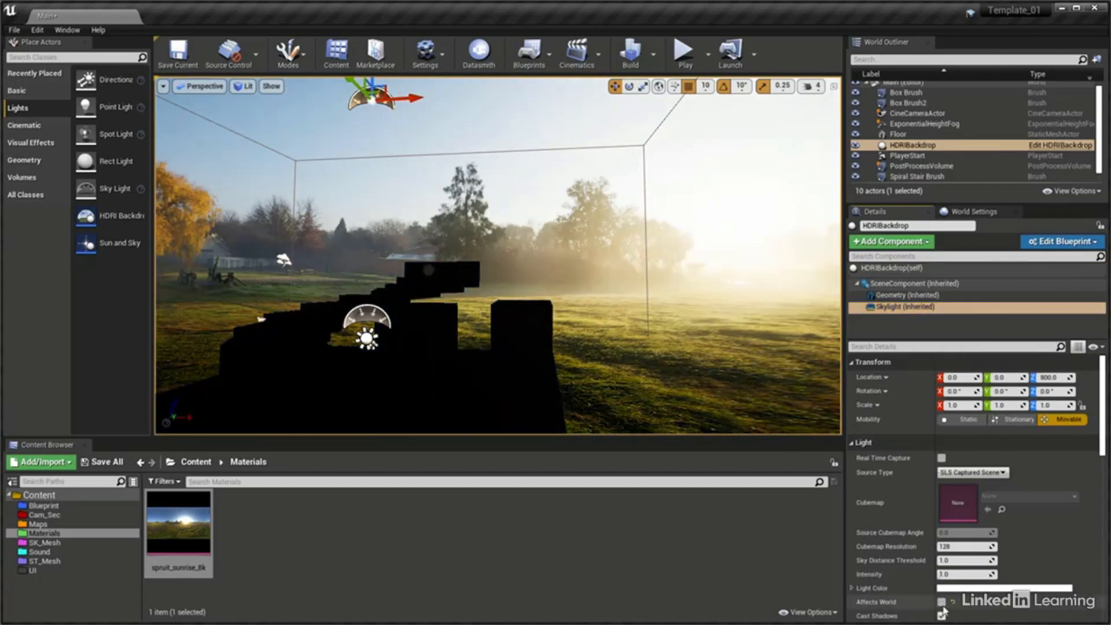
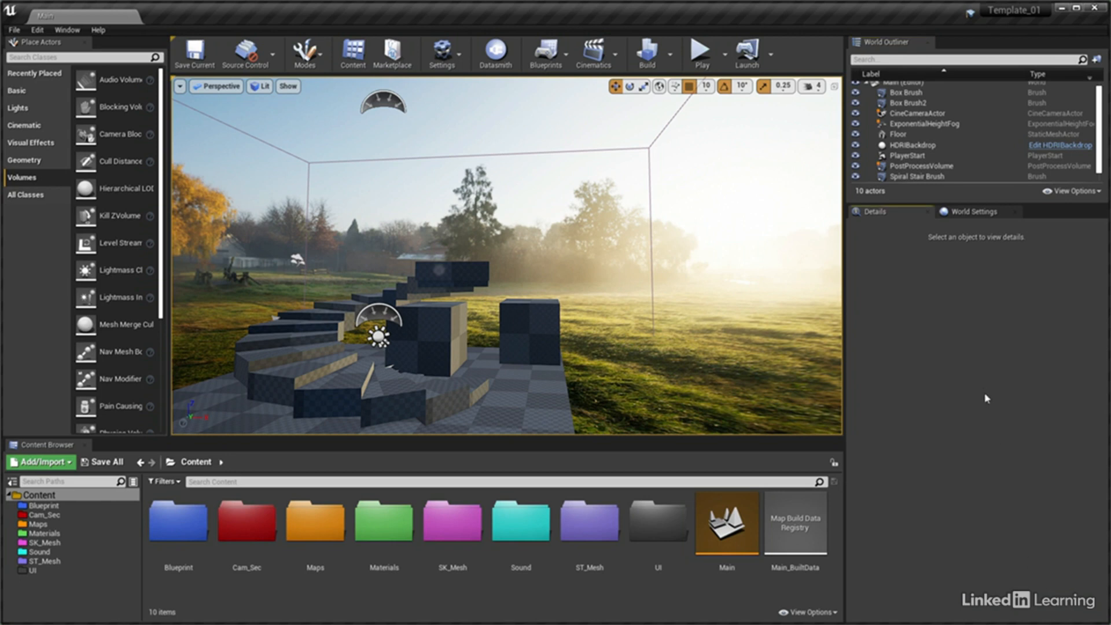
Place a second Post Process Volume near the spiral stair and delete it again
left_click(931, 167)
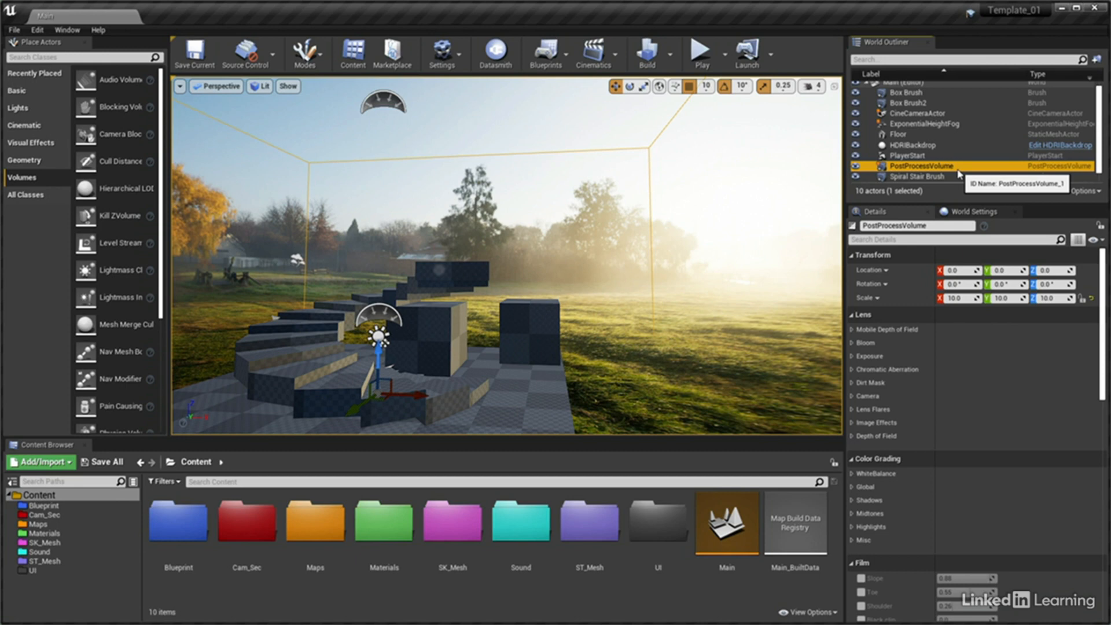
left_click(7, 184)
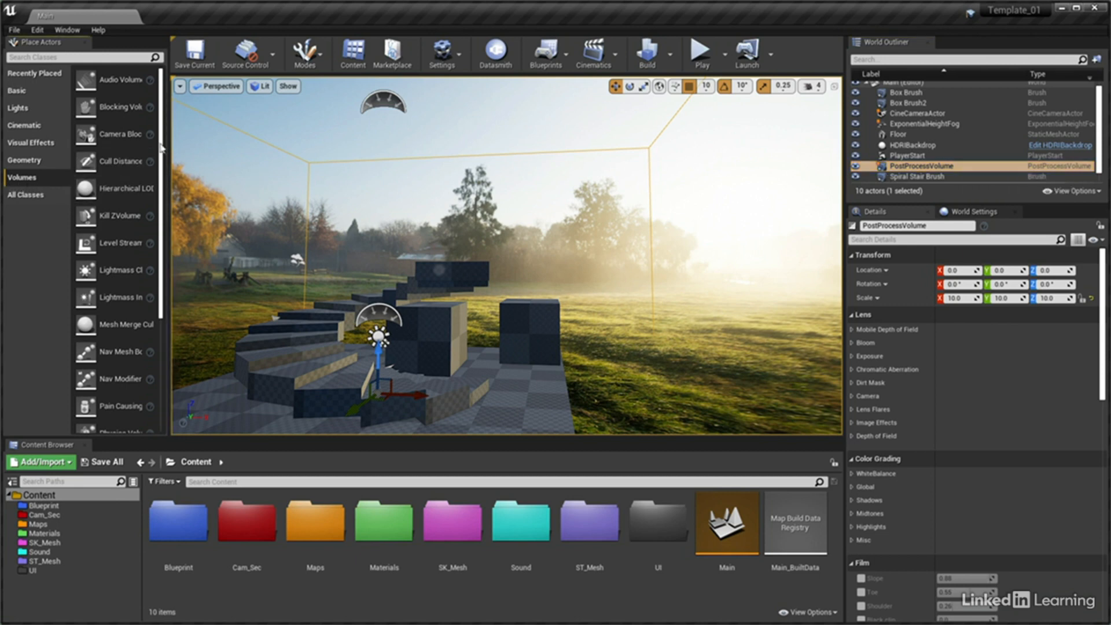
scroll(167, 214, "down", 4)
scroll(166, 214, "down", 3)
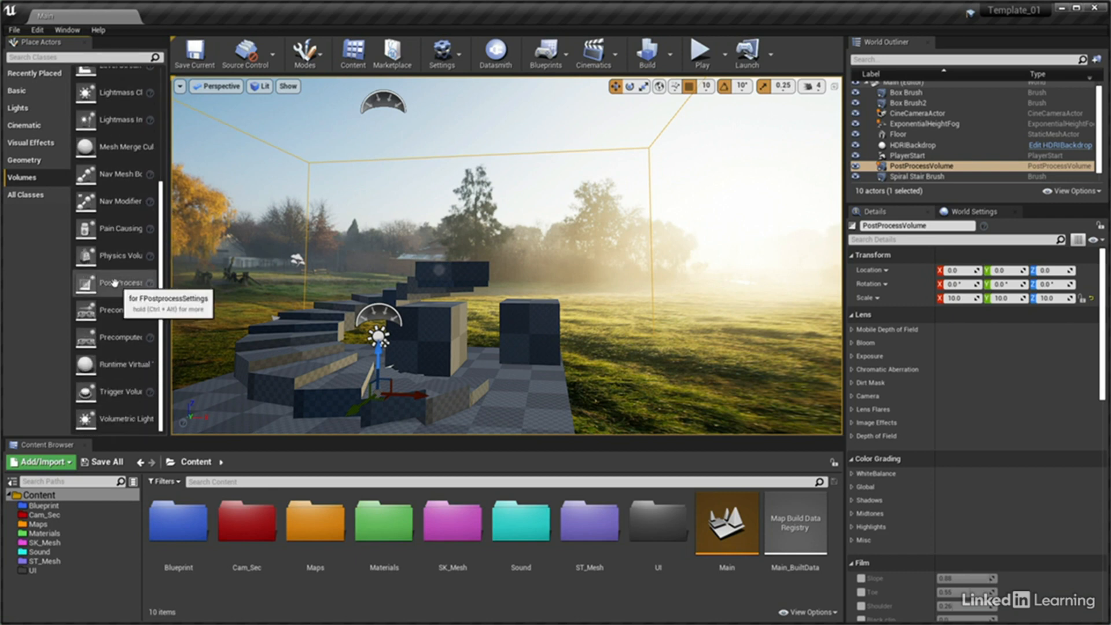
left_click_drag(122, 286, 352, 360)
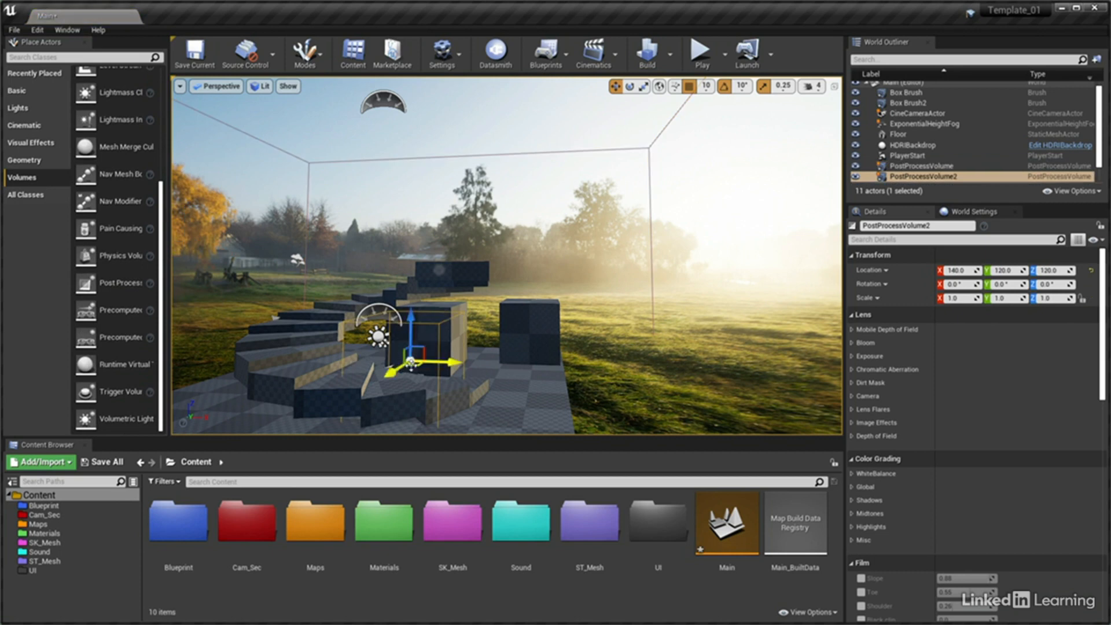
key("Delete")
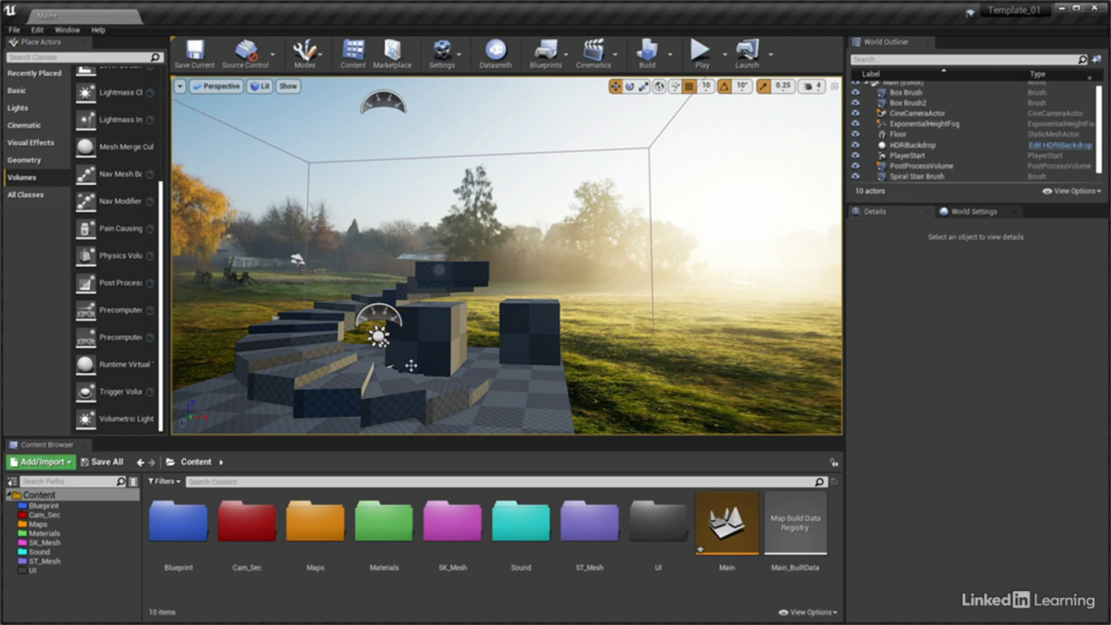
Search the placeable actor classes for "post" and clear the search
left_click(48, 57)
type("post")
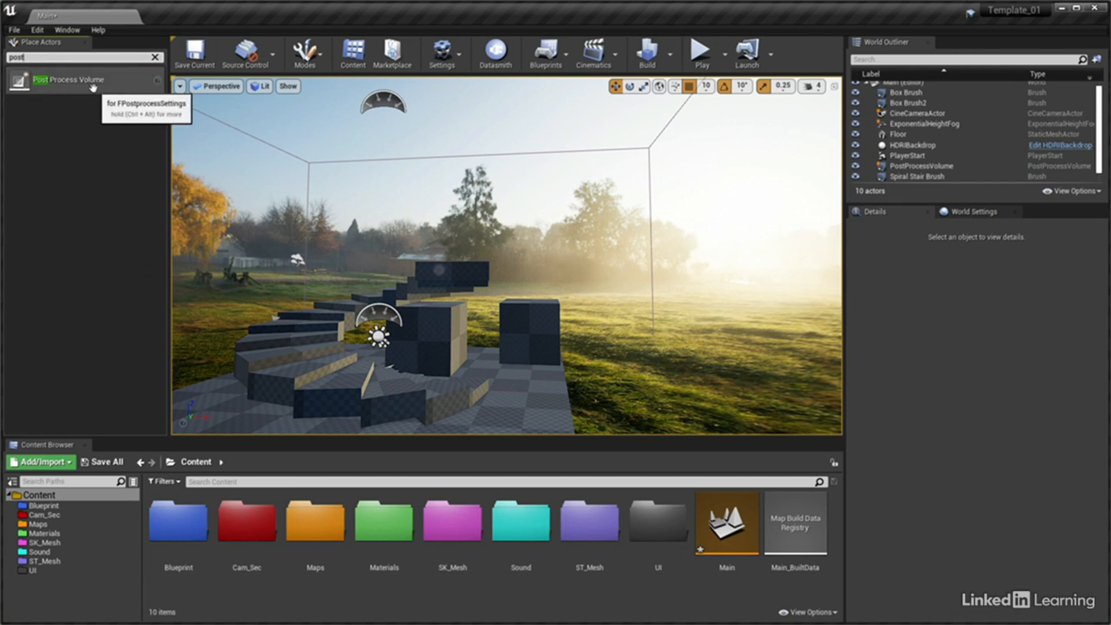
left_click(154, 56)
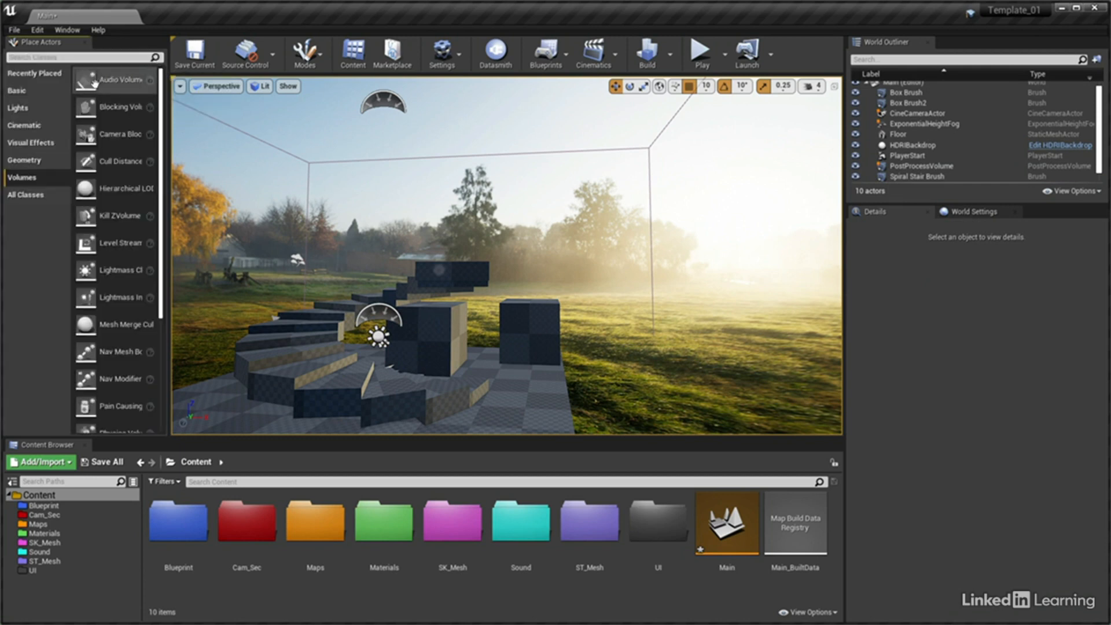
left_click(21, 91)
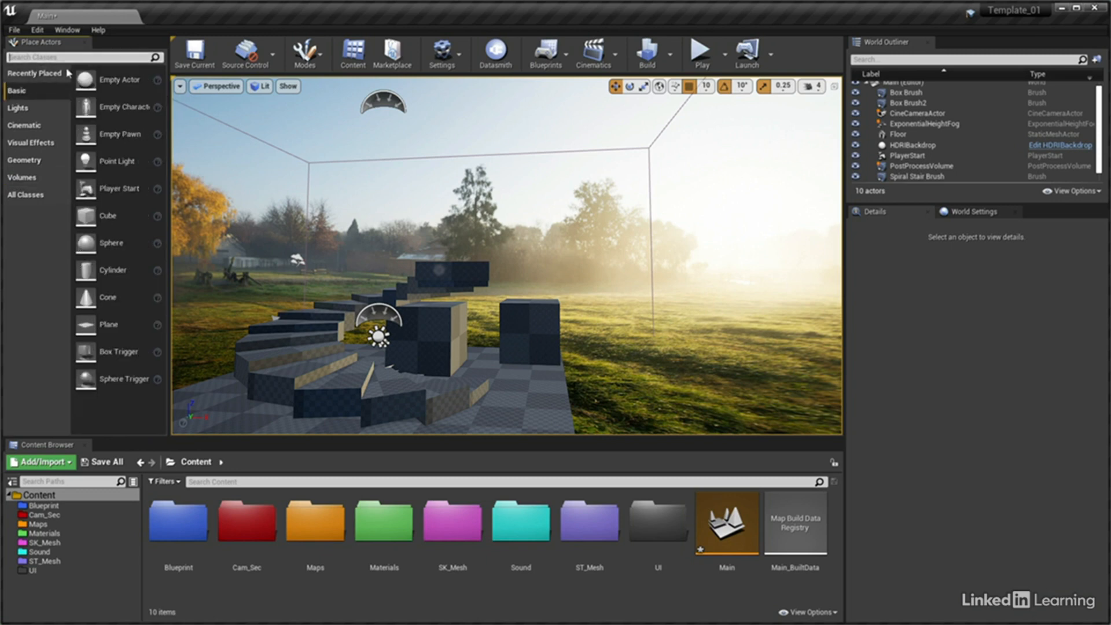
type("post")
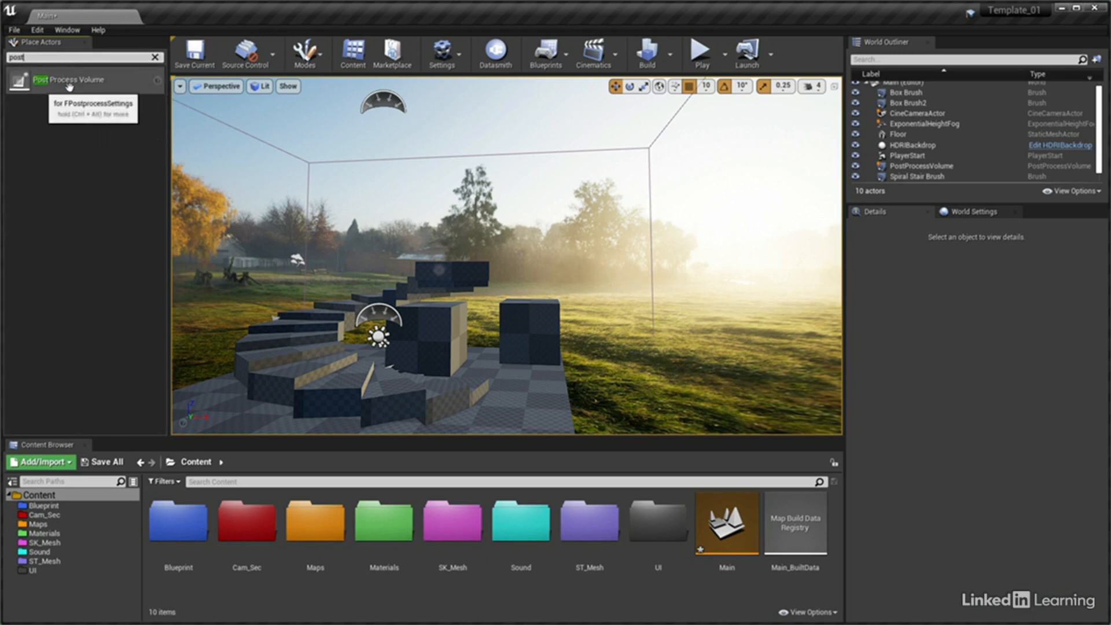
left_click(155, 58)
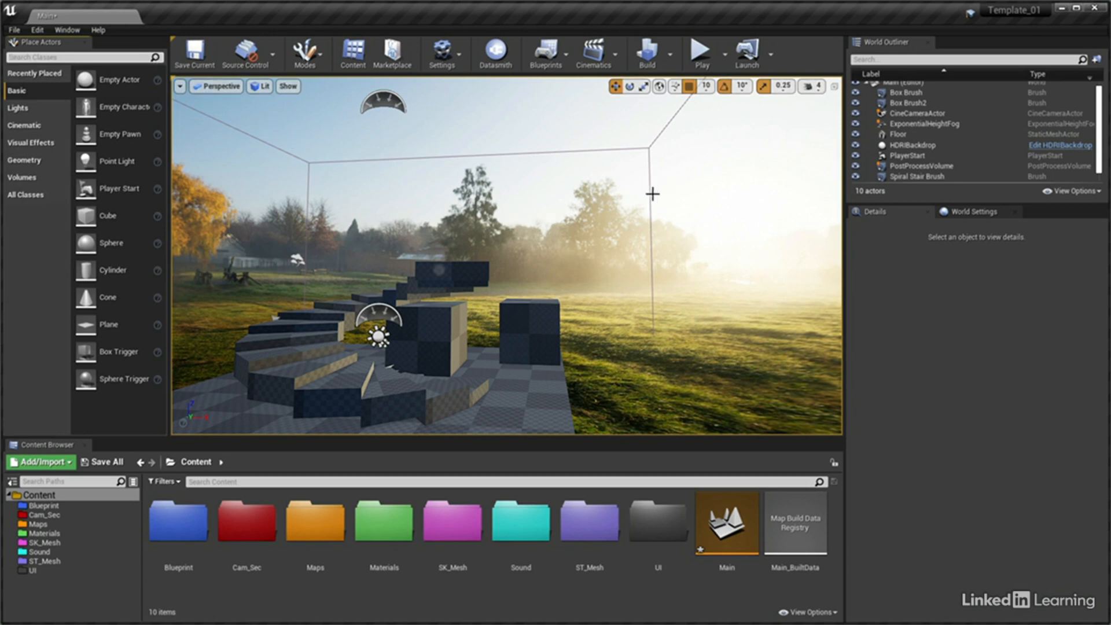
Expand the PostProcessVolume's Ambient Occlusion settings and bring the base of Box Brush2 into close view
left_click(900, 166)
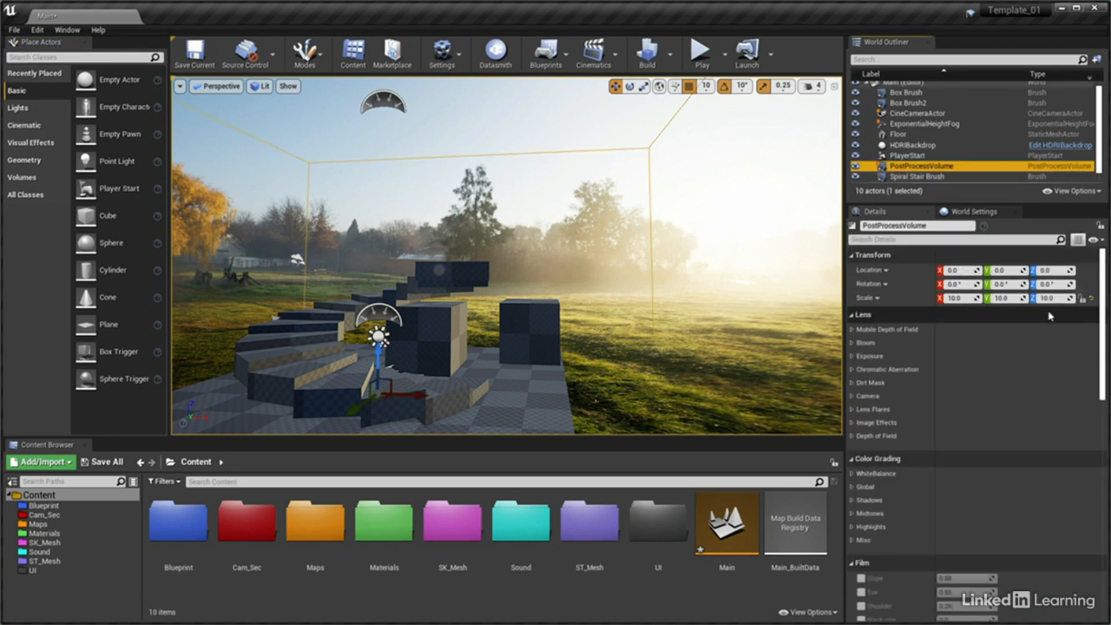
left_click_drag(1104, 297, 1109, 424)
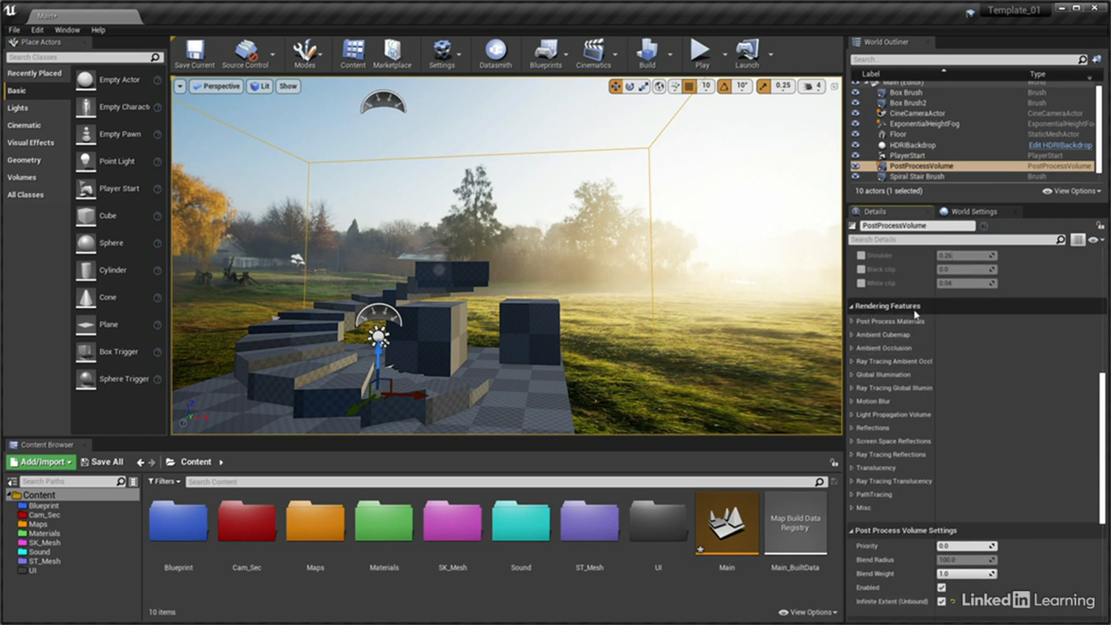
left_click(852, 348)
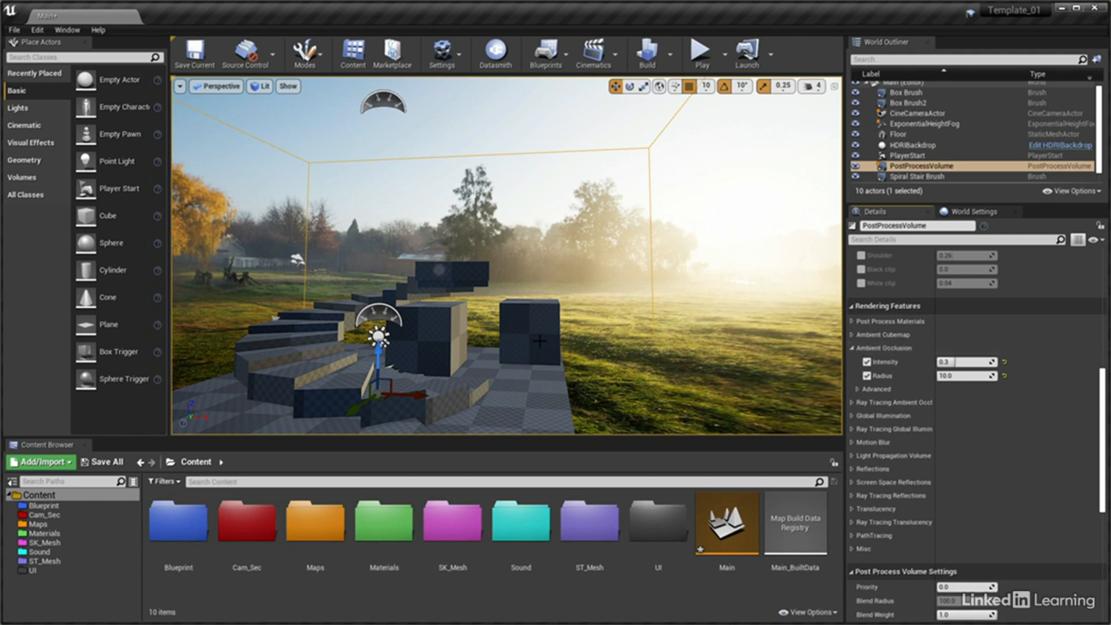
mouse_move(540, 342)
right_mouse_down()
mouse_move(542, 393)
mouse_move(515, 403)
mouse_move(503, 319)
right_mouse_up()
key("w")
left_click(510, 291)
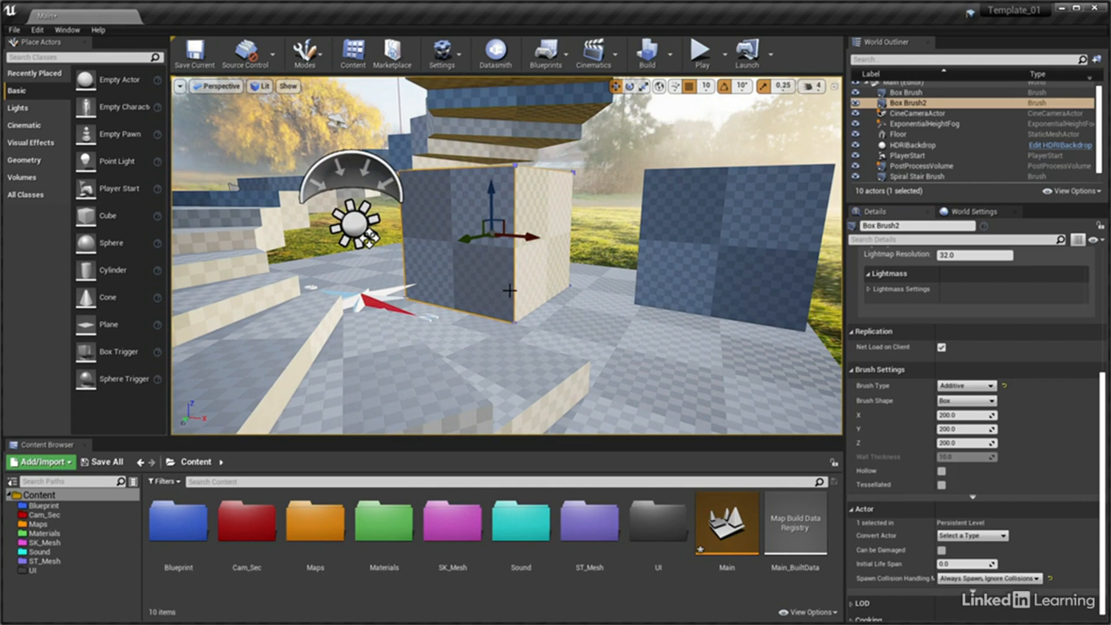
key("f")
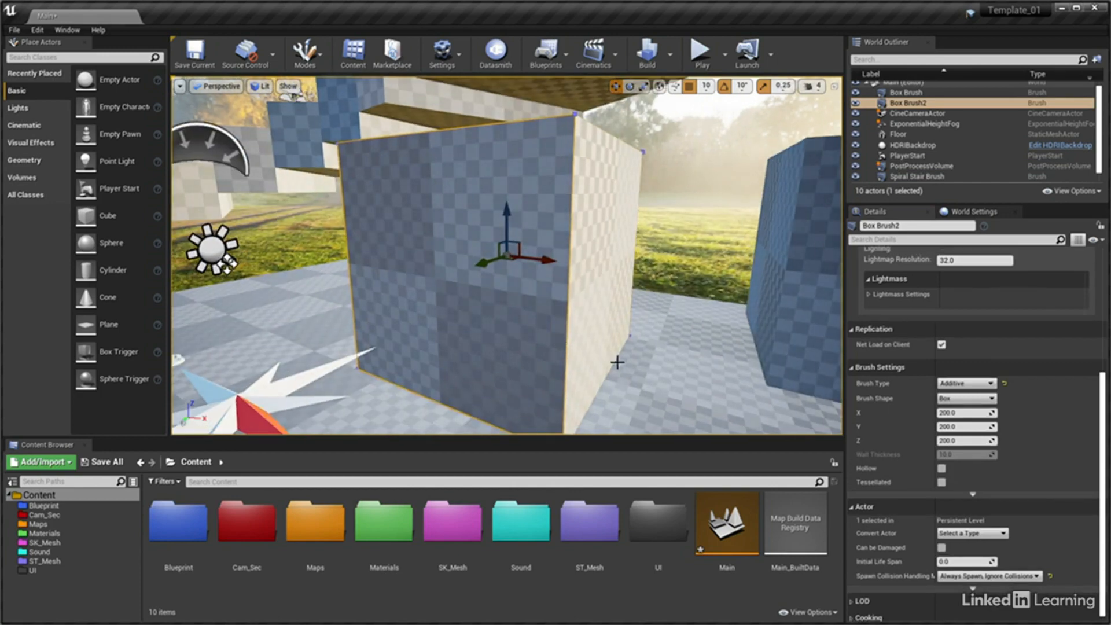
right_click_drag(629, 363, 648, 387)
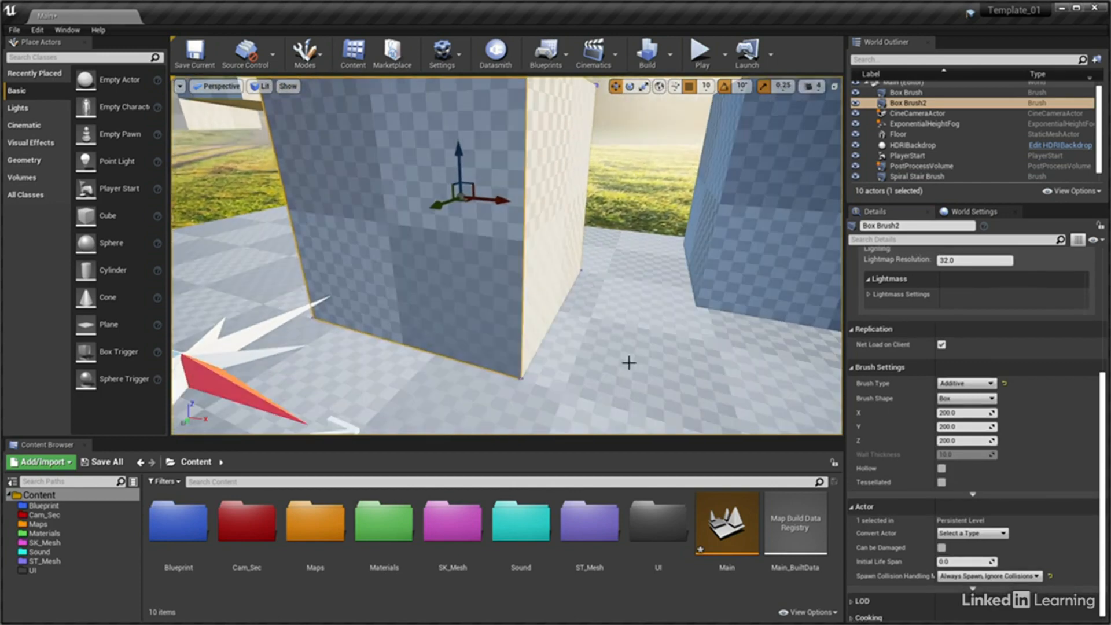
Try the PostProcessVolume's Ambient Occlusion with Intensity 1.0 and a Radius of 35, raised to about 244
left_click(920, 167)
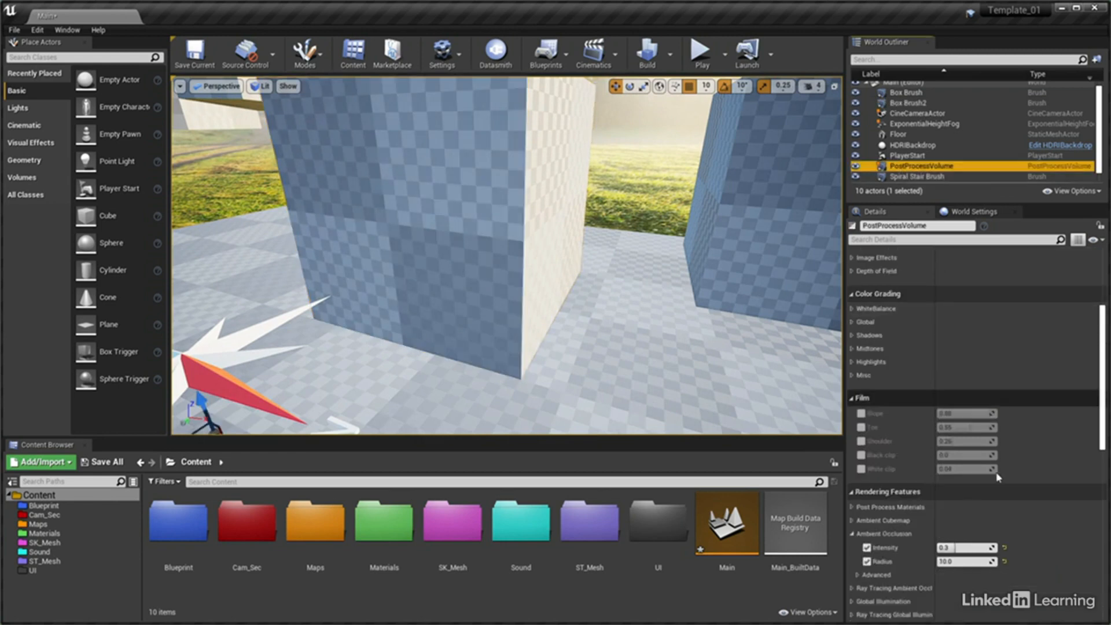
left_click(974, 559)
type("35")
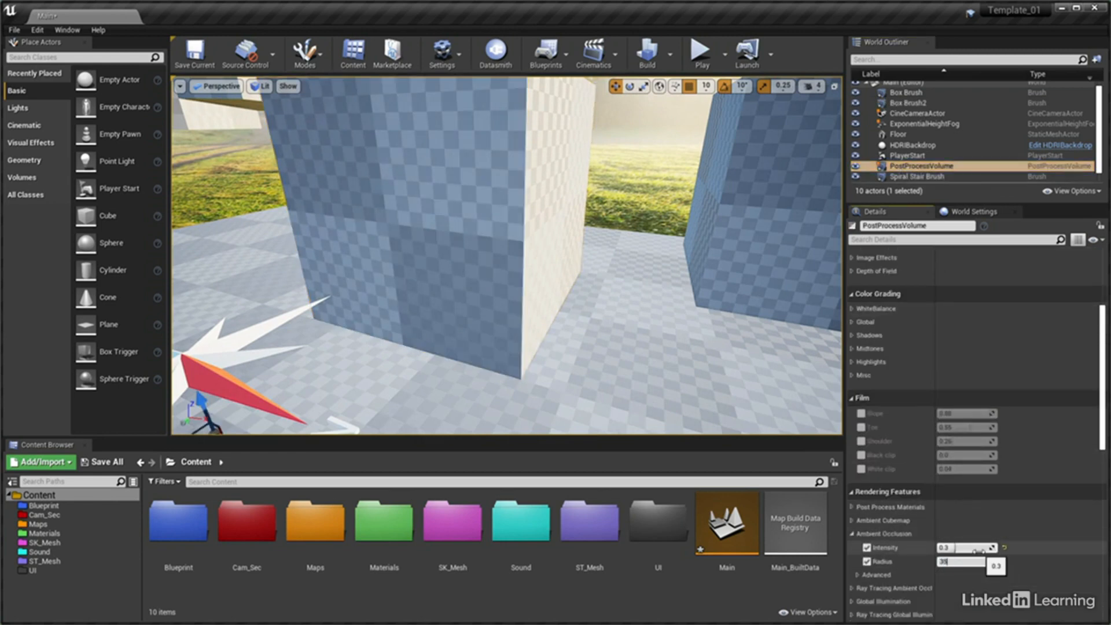
key("Return")
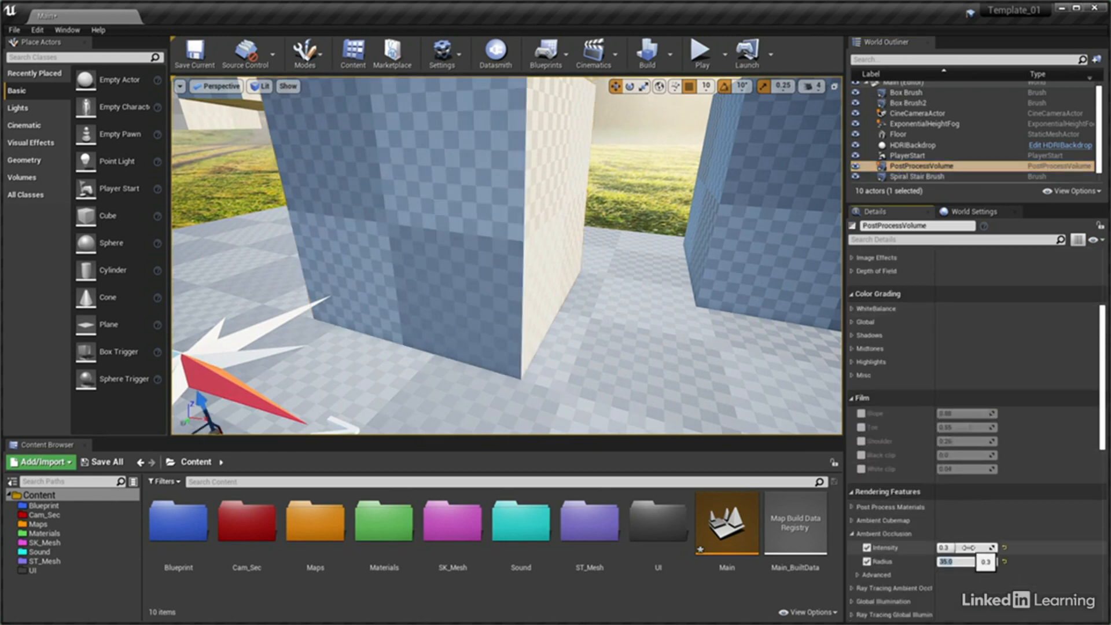
left_click_drag(969, 547, 997, 548)
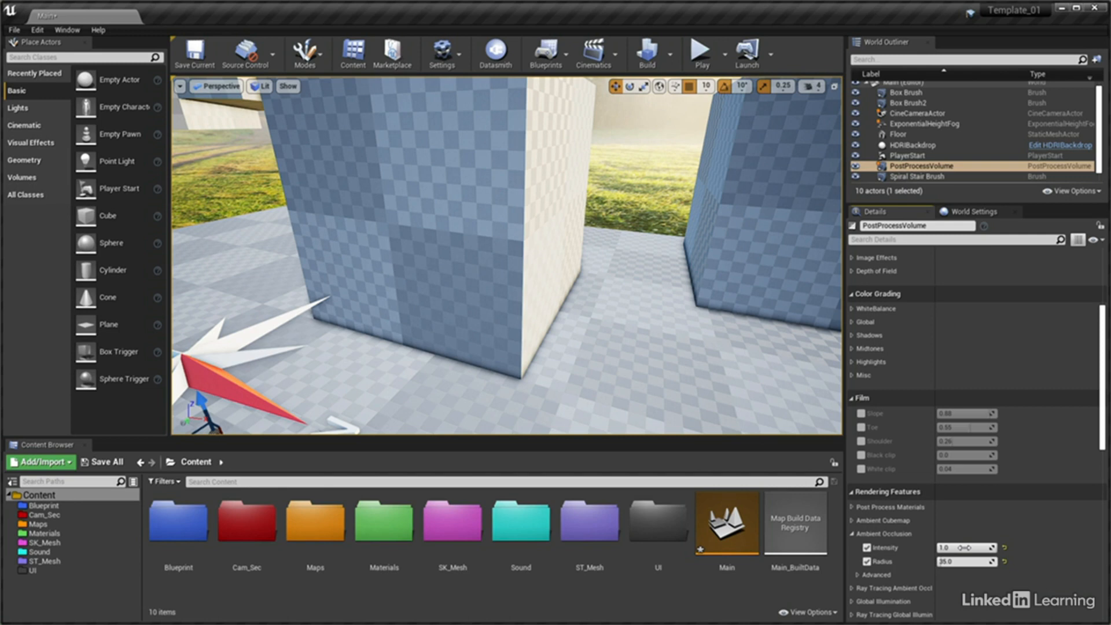
mouse_move(964, 561)
left_mouse_down()
mouse_move(1013, 561)
mouse_move(984, 562)
left_mouse_up()
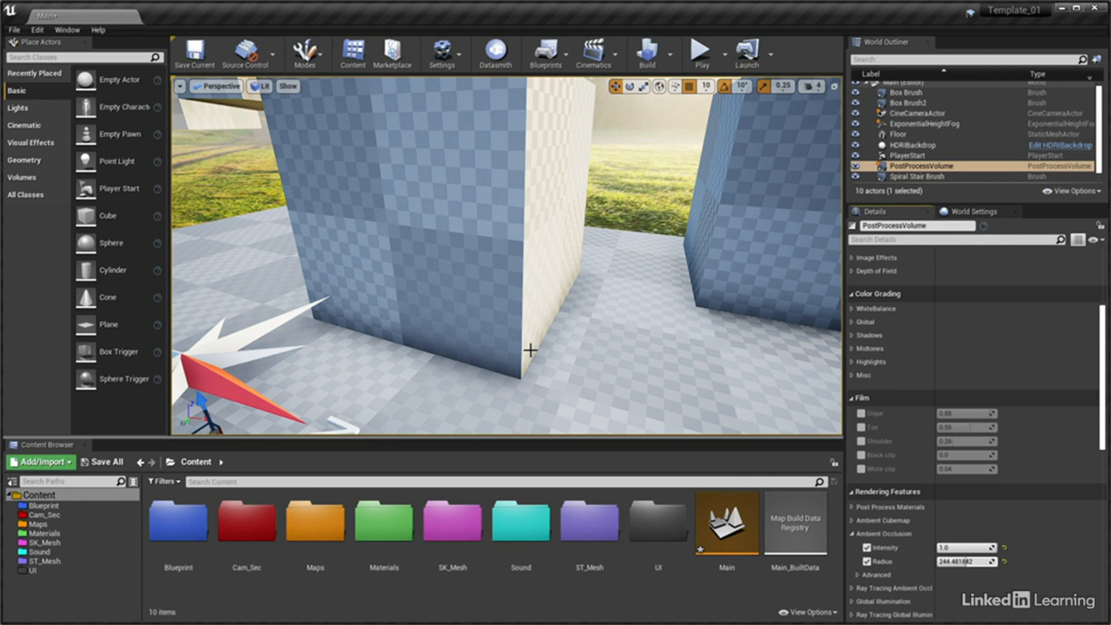
Set the PostProcessVolume's Ambient Occlusion Intensity to 0.5 and Radius to 35
left_click(953, 547)
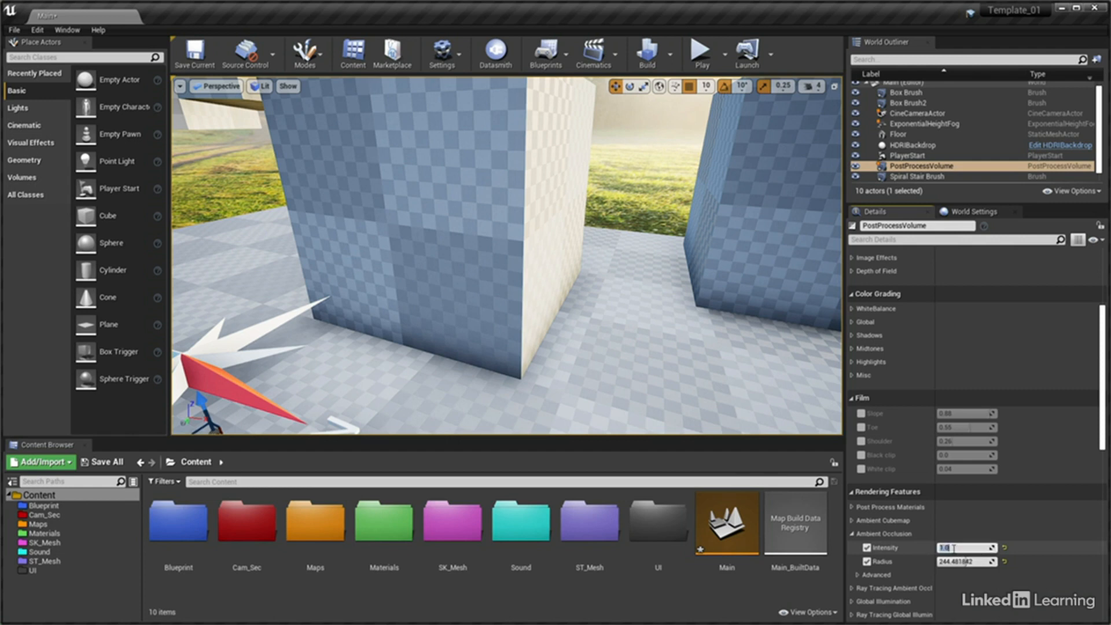
type("0.5")
key("Tab")
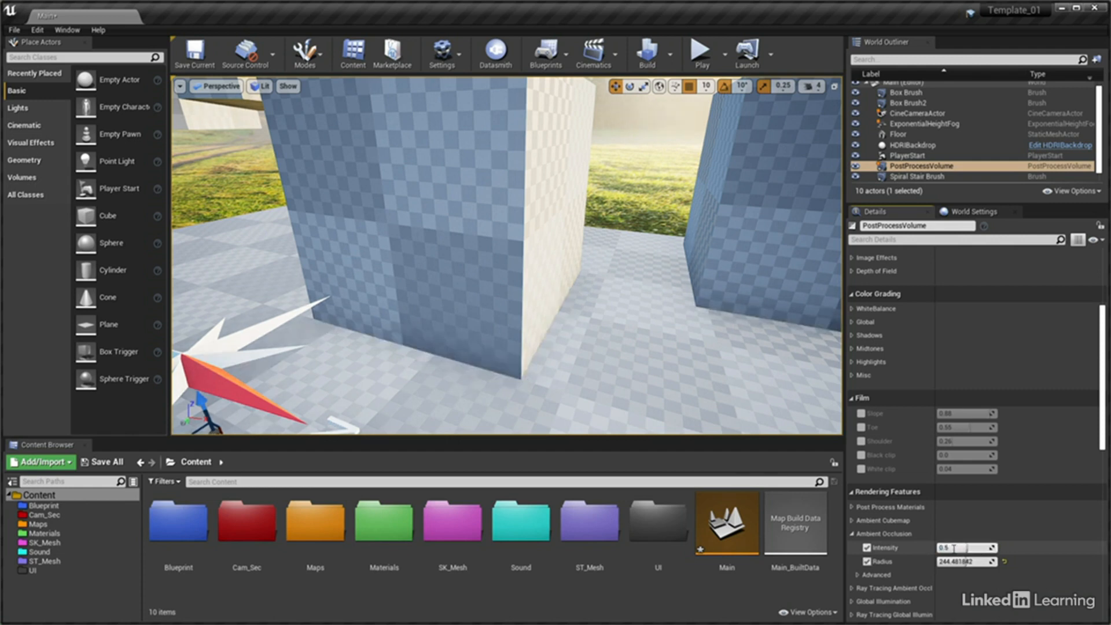
type("35")
key("Return")
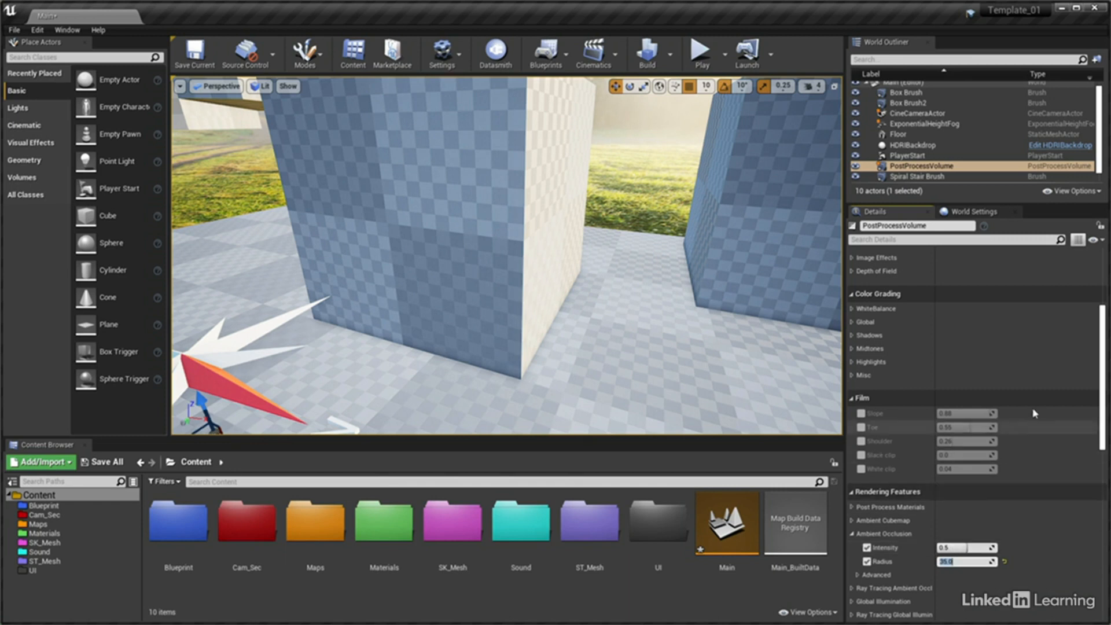
Look over the PostProcessVolume's Lens, Color Grading and Film settings and save the current level
scroll(1108, 320, "up", 4)
scroll(1109, 321, "up", 2)
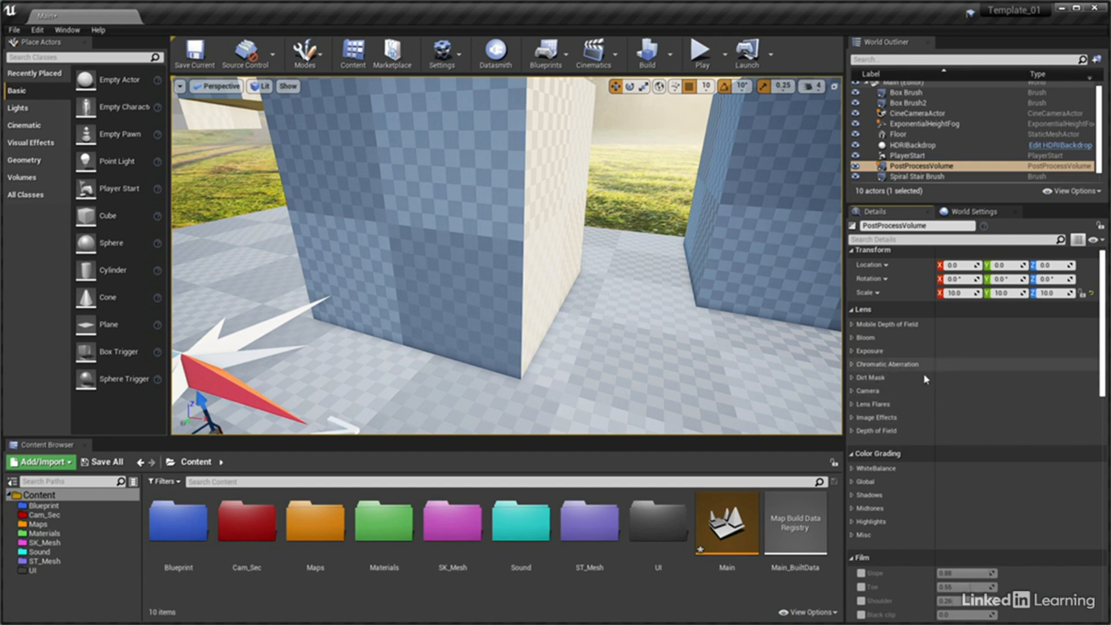
left_click_drag(1104, 372, 1104, 392)
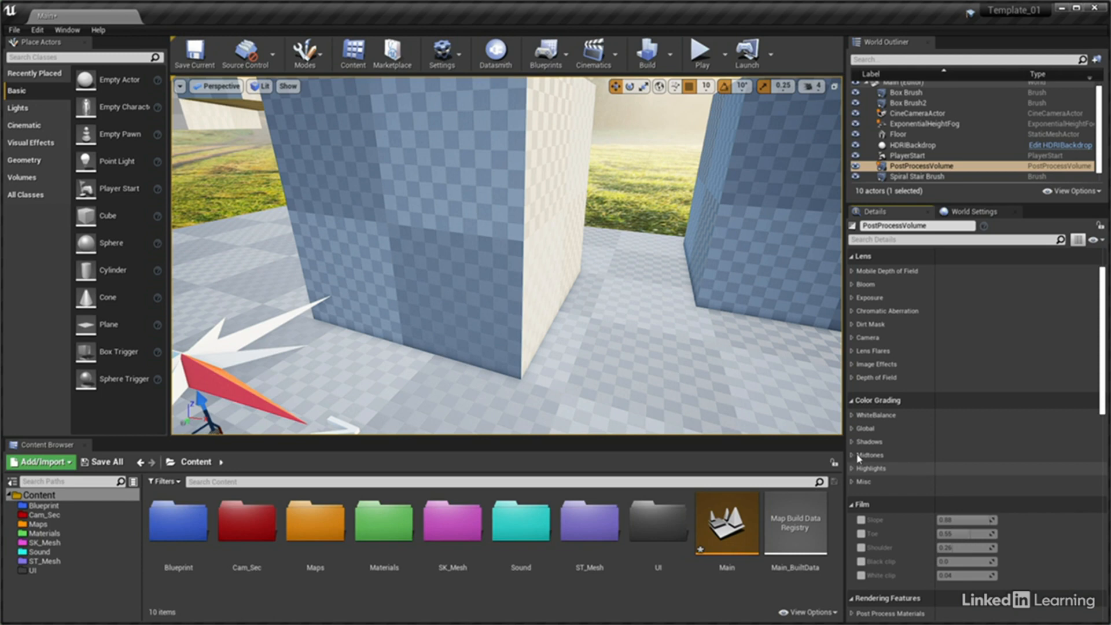
left_click(199, 58)
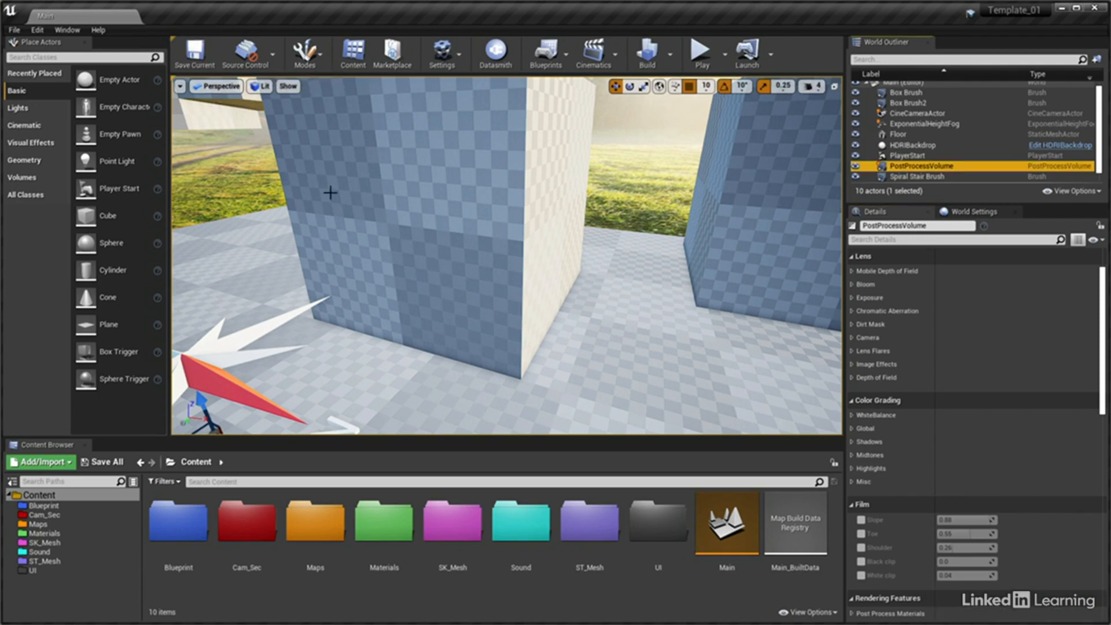
Frame the Floor in the viewport and clear the selection
left_click(606, 373)
key("f")
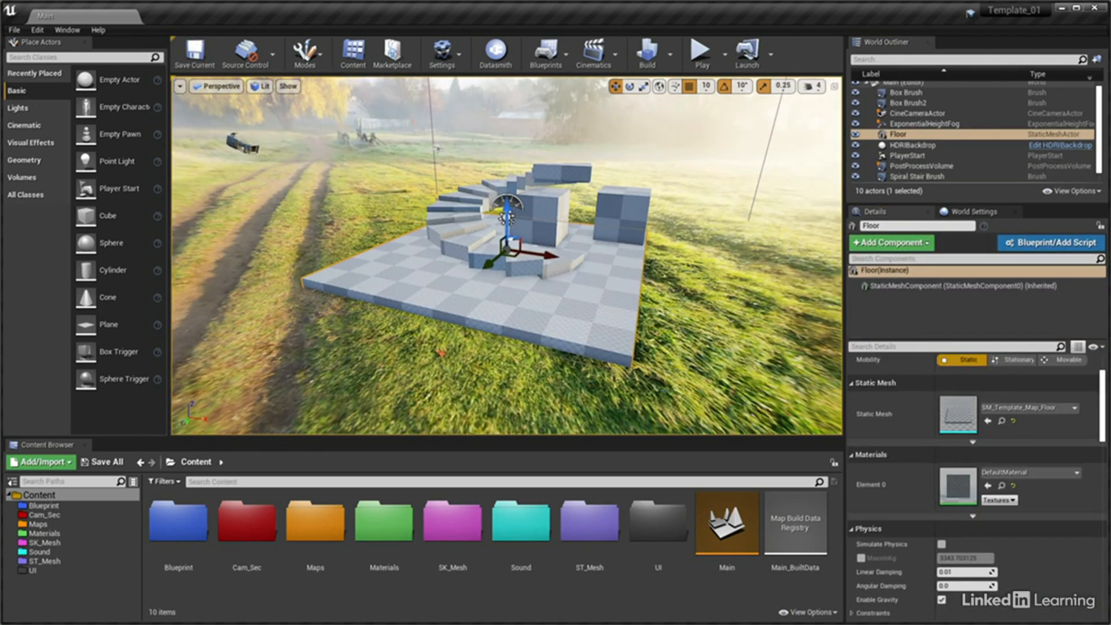
key("Escape")
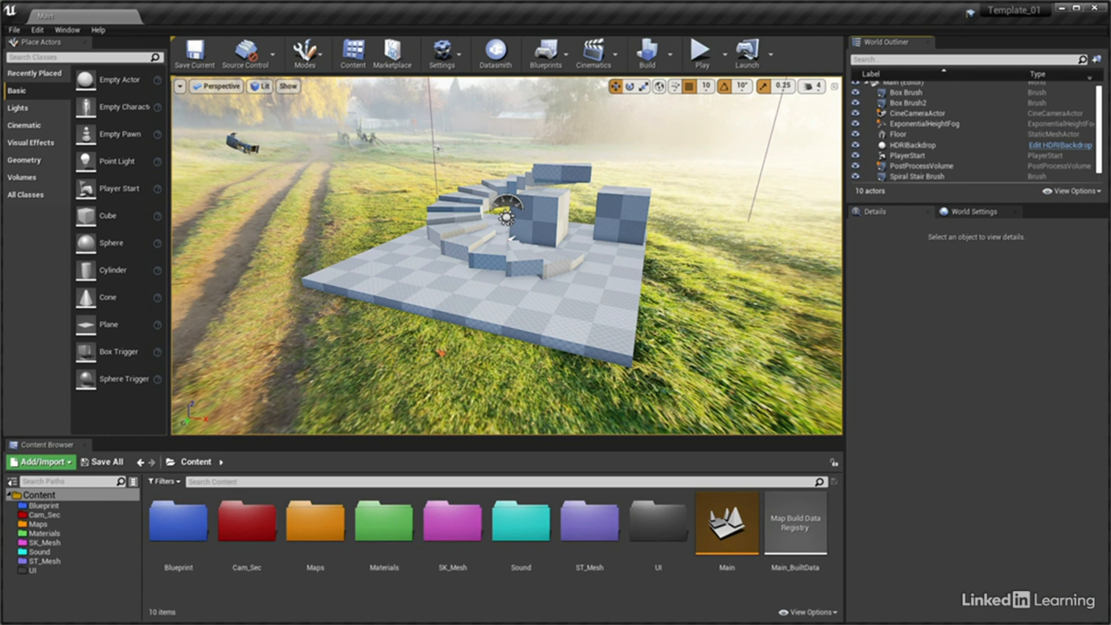
Look through the Lighting Quality levels offered for the lighting build
left_click(672, 58)
mouse_move(779, 106)
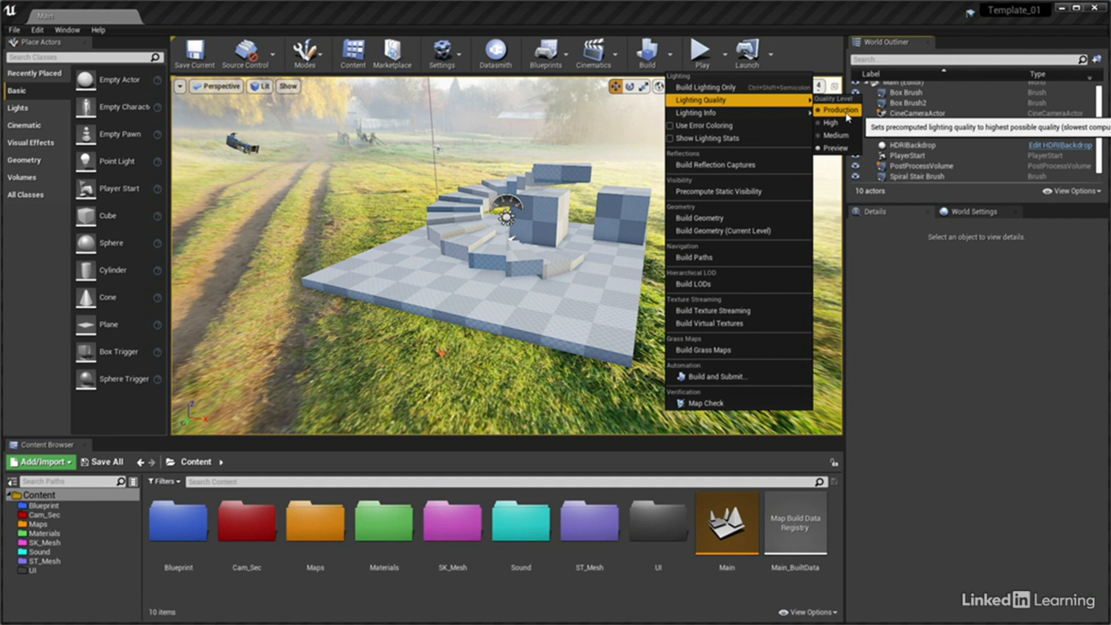
Reset all Lightmass Settings in the World Settings to their defaults and show the complete list
left_click(975, 213)
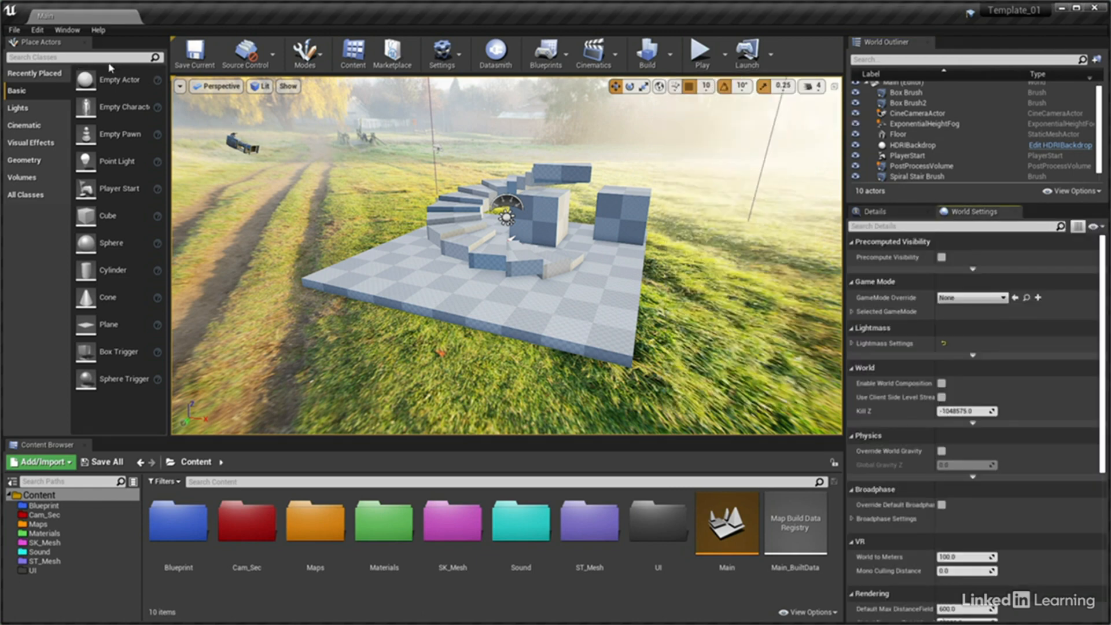
left_click(78, 33)
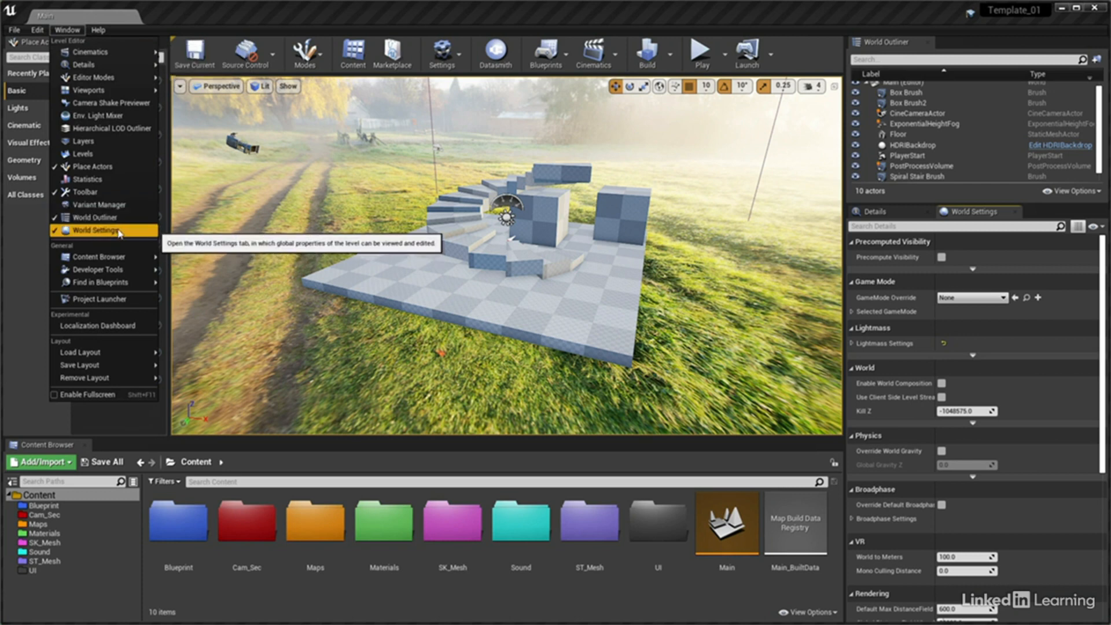
left_click(852, 346)
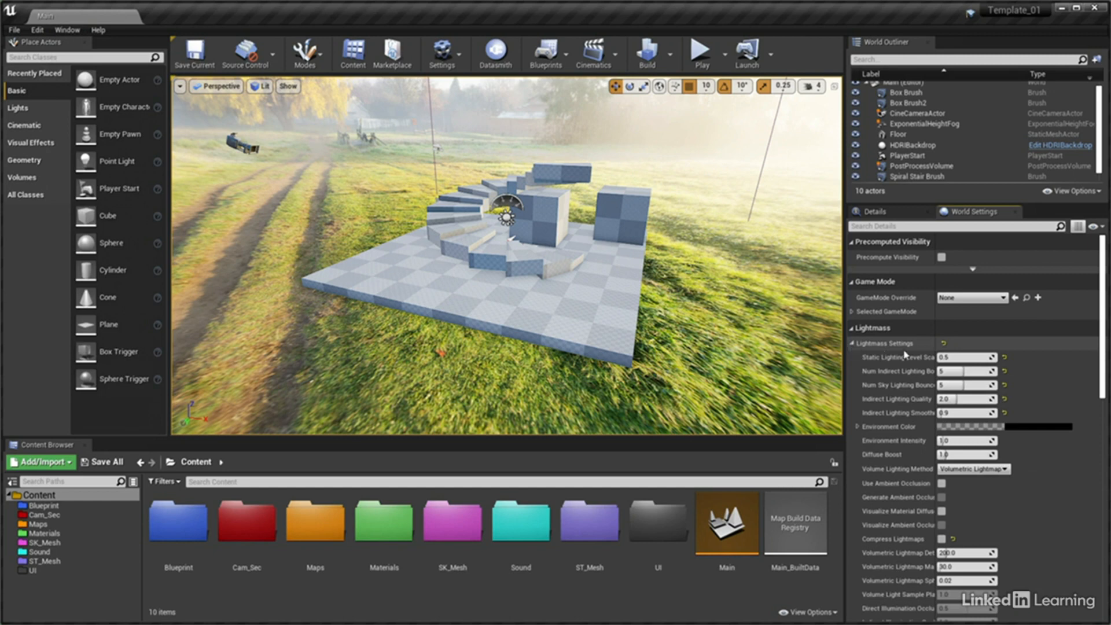
left_click(944, 344)
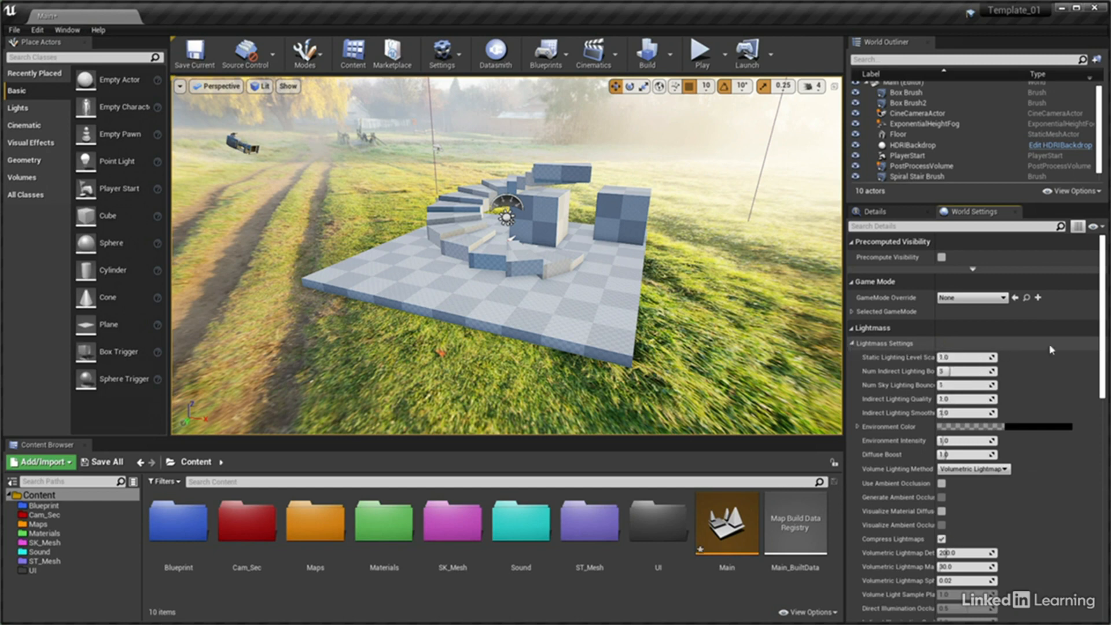
left_click_drag(1102, 311, 1105, 348)
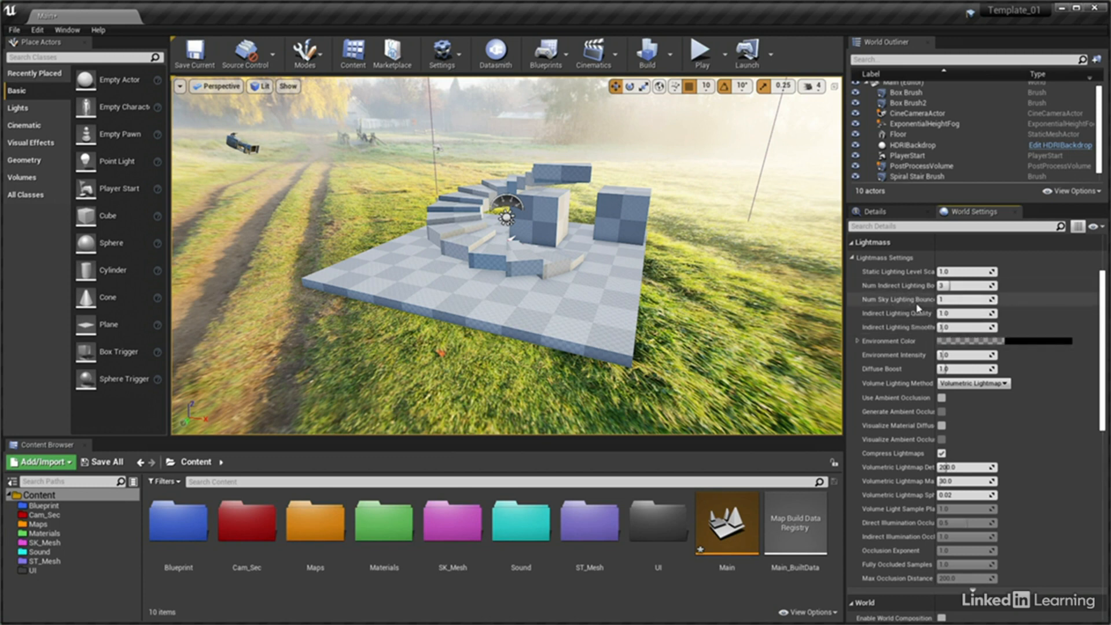
Set the Lightmass indirect and sky lighting bounces to 2 each, Indirect Lighting Quality to 1.1 and Indirect Lighting Smoothness to 0.9
left_click(960, 285)
type("2")
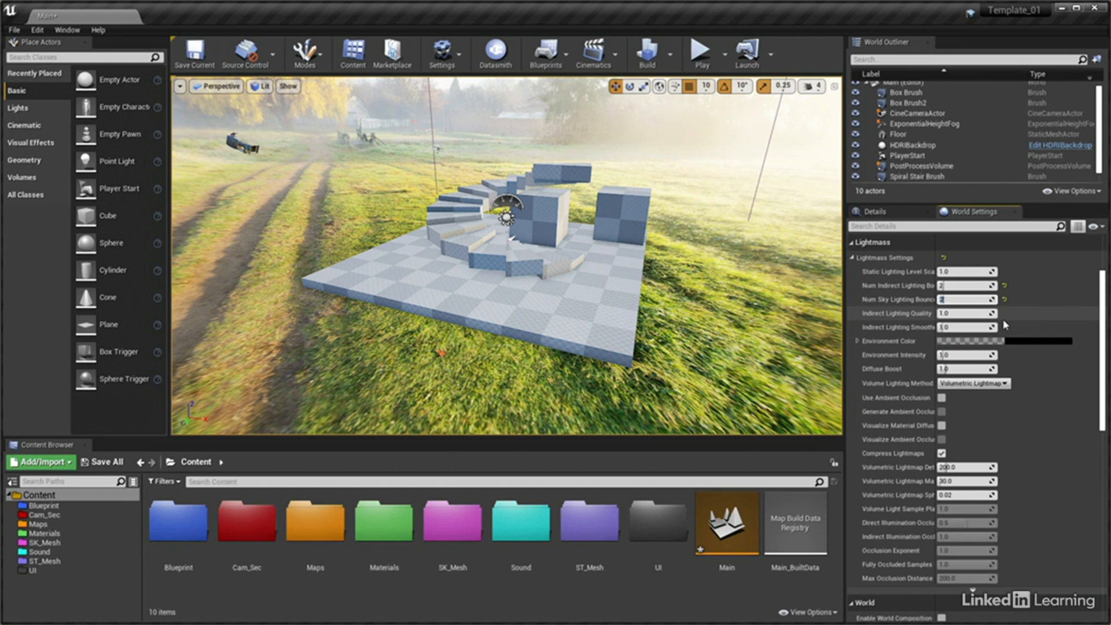
left_click(970, 313)
type("3")
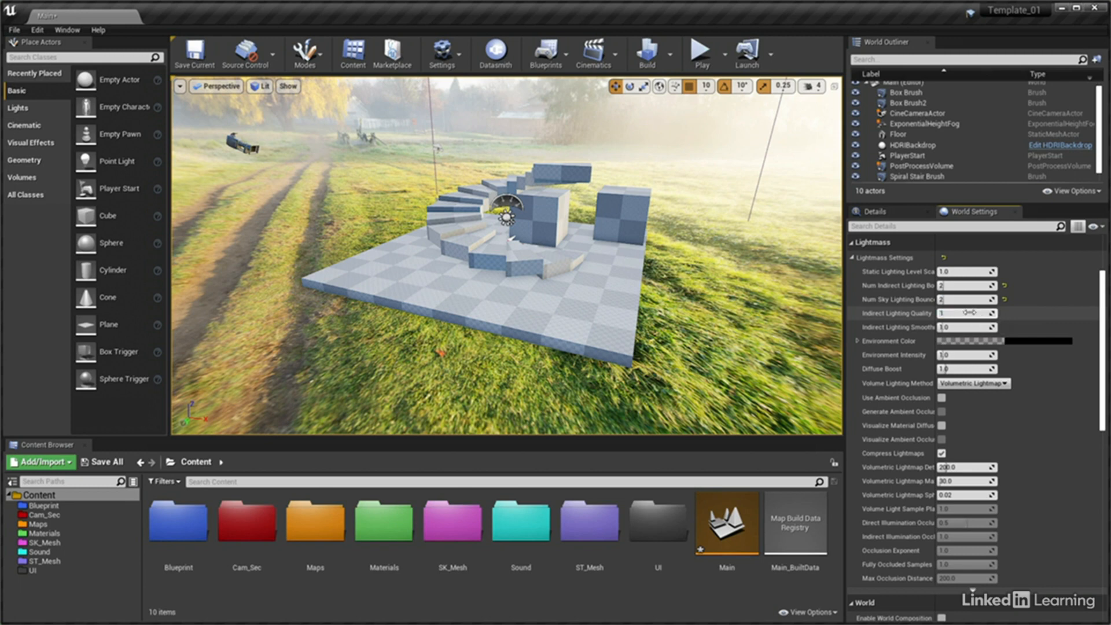
left_click(961, 327)
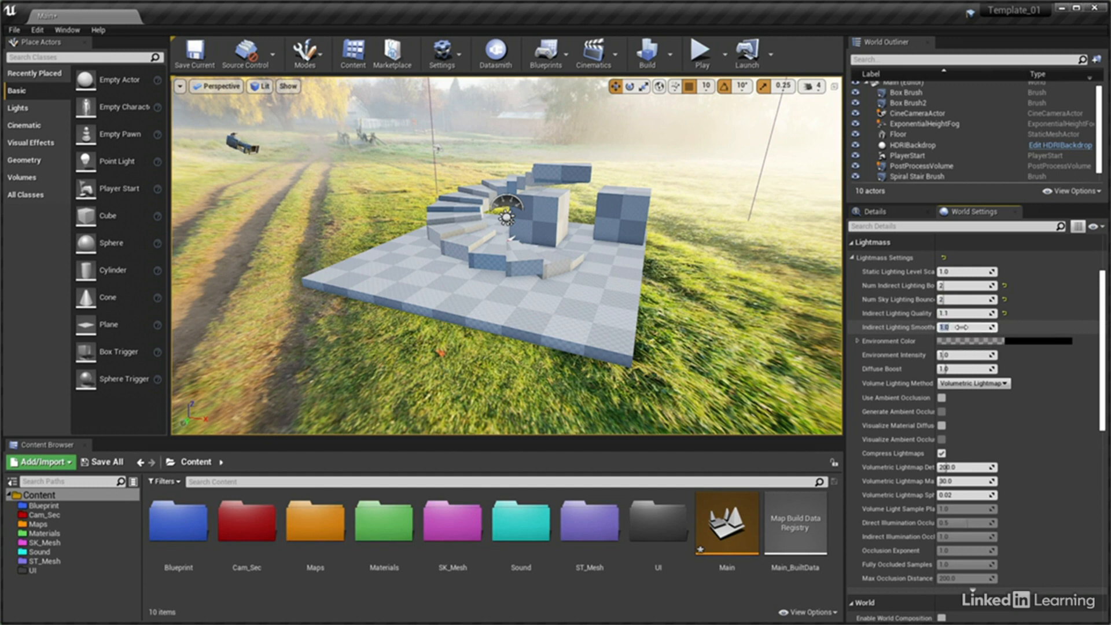
type("0.5")
key("Return")
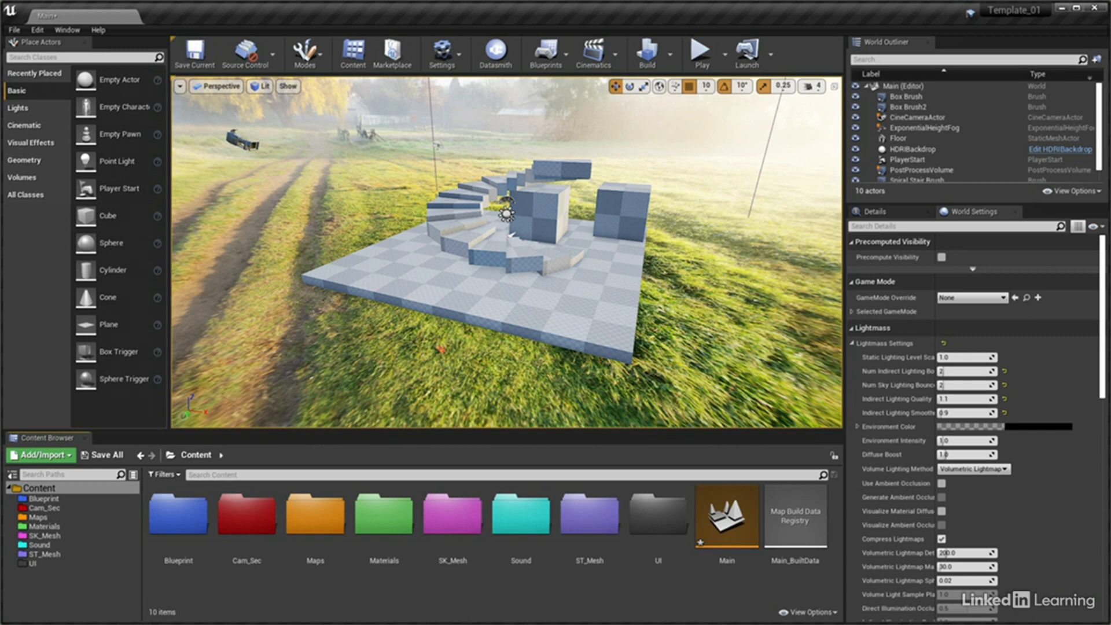
Place a Cine Camera Actor in the level beside the spiral stairs and switch its transform gizmo to rotation
left_click(32, 126)
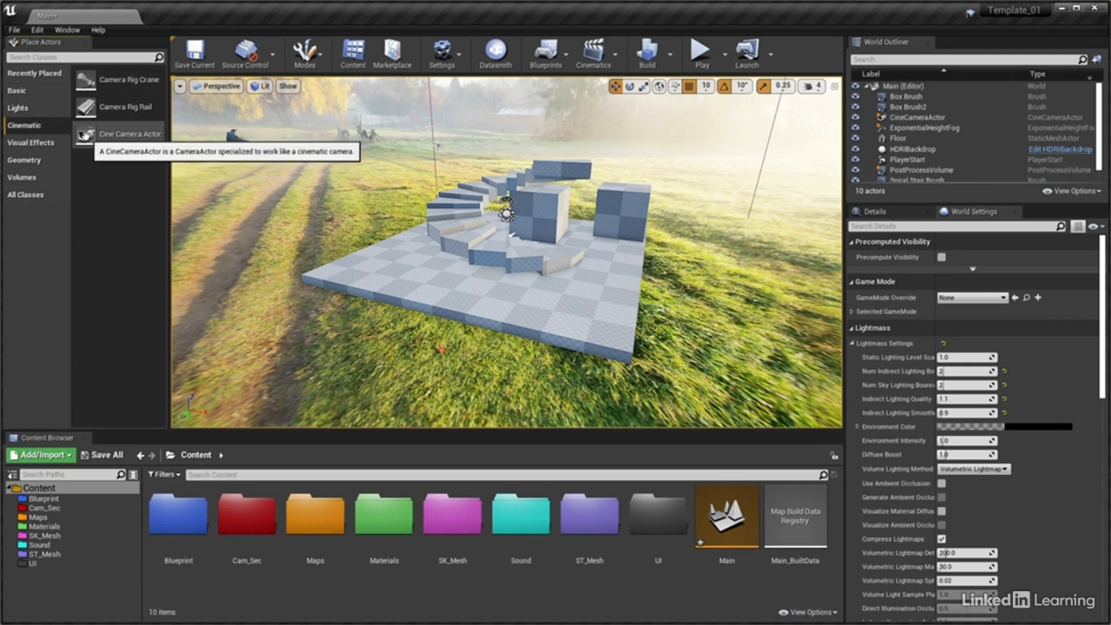
left_click_drag(85, 135, 467, 180)
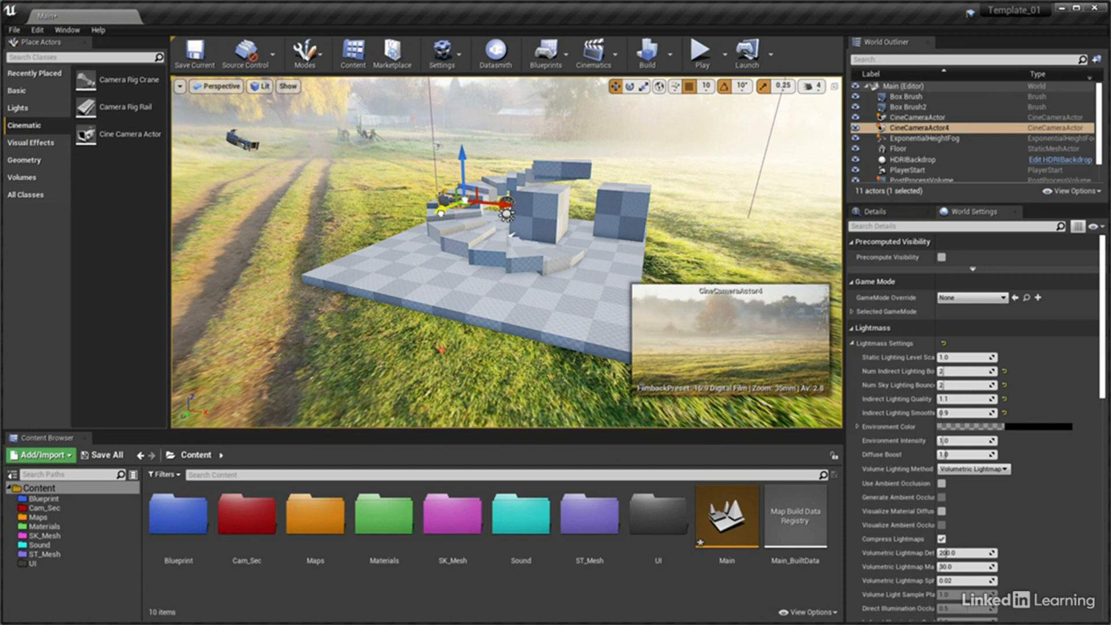
left_click_drag(444, 215, 510, 215)
key("e")
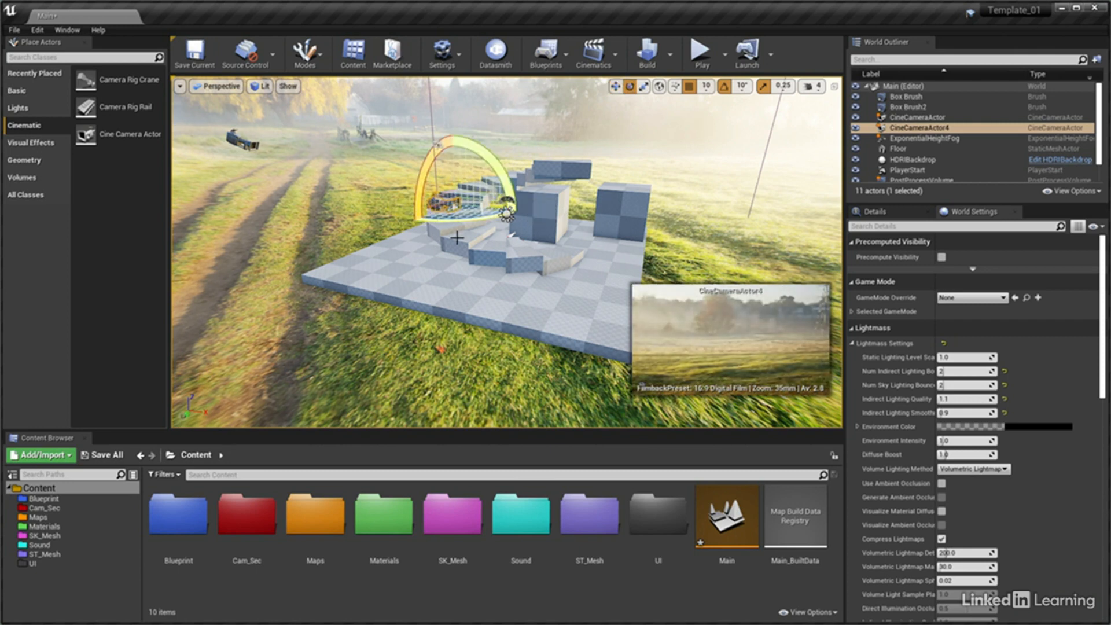
Set the new cine camera's Filmback to 16:9 DSLR and its Lens Settings to 24-70mm Zoom f/2.8
left_click(887, 214)
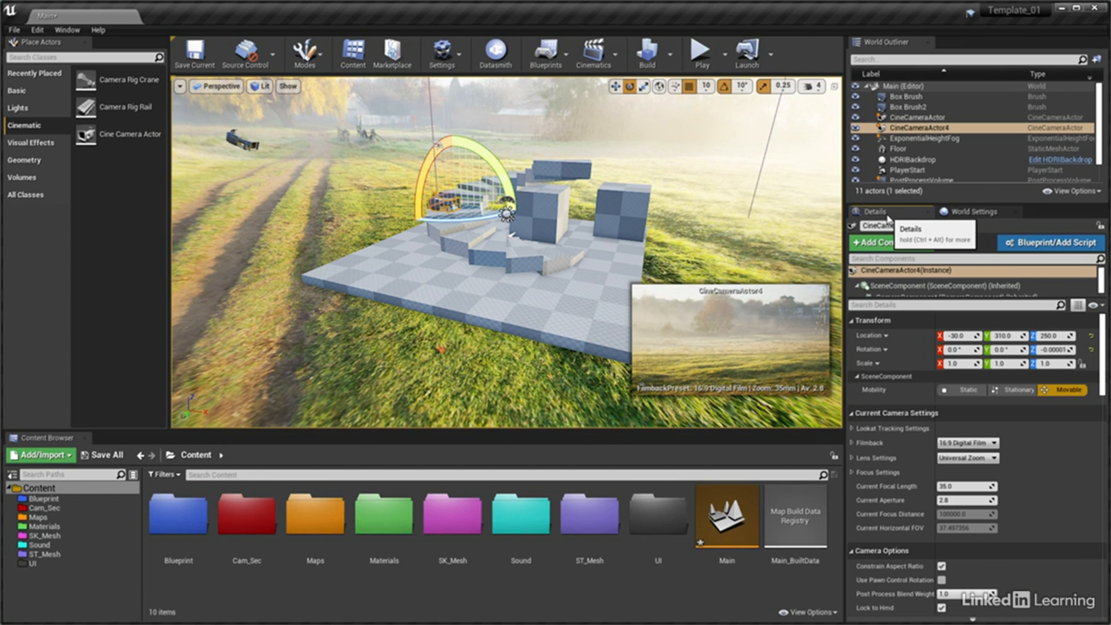
left_click(991, 443)
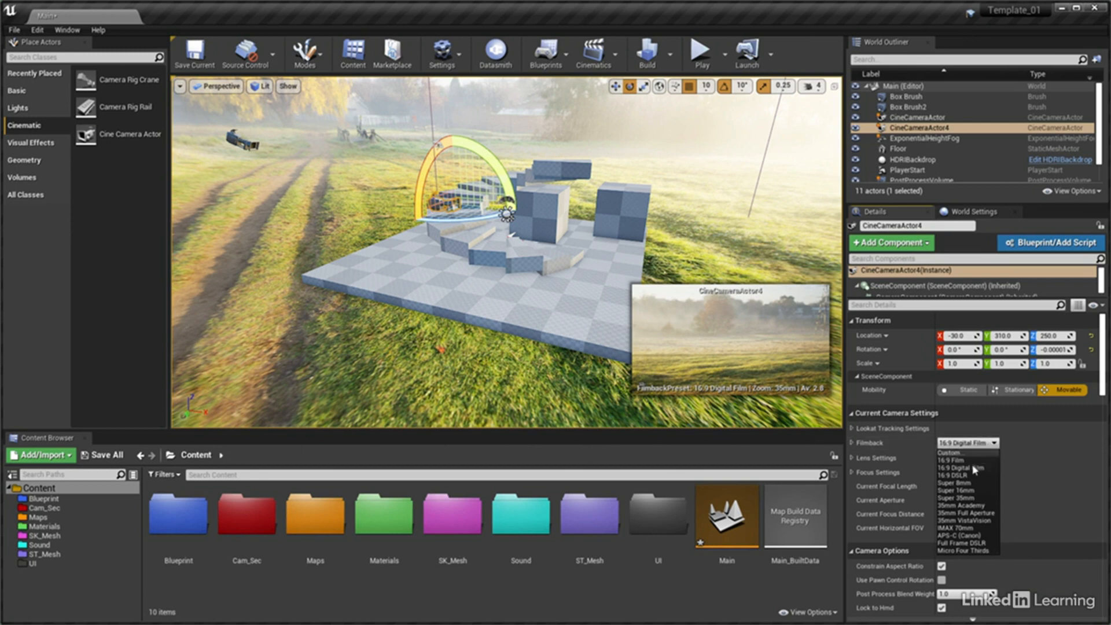
left_click(961, 475)
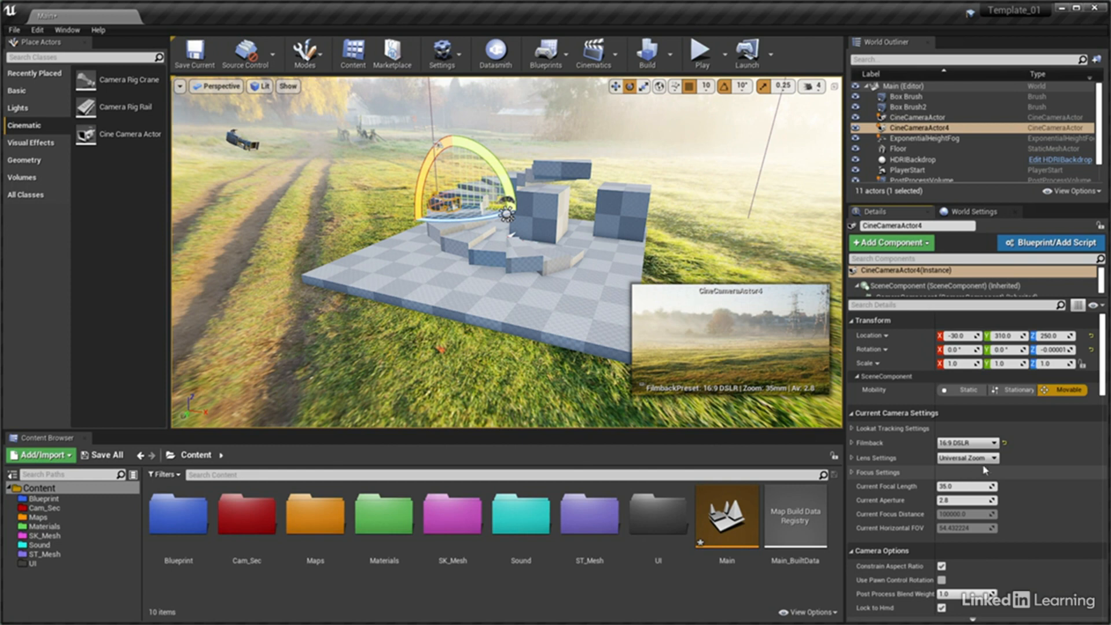
left_click(978, 458)
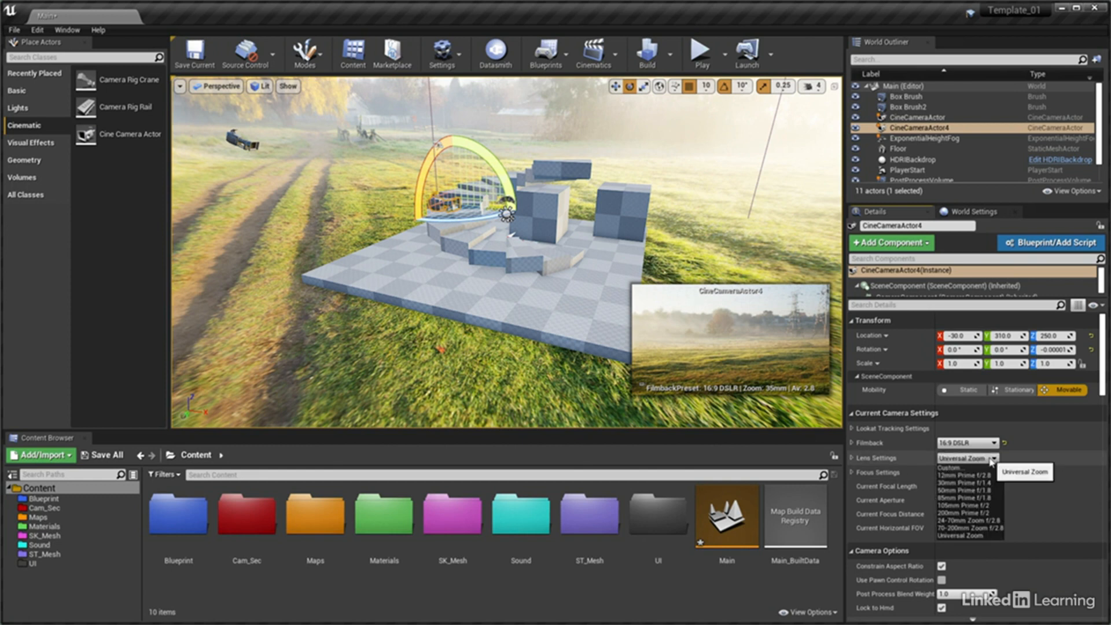
left_click(966, 520)
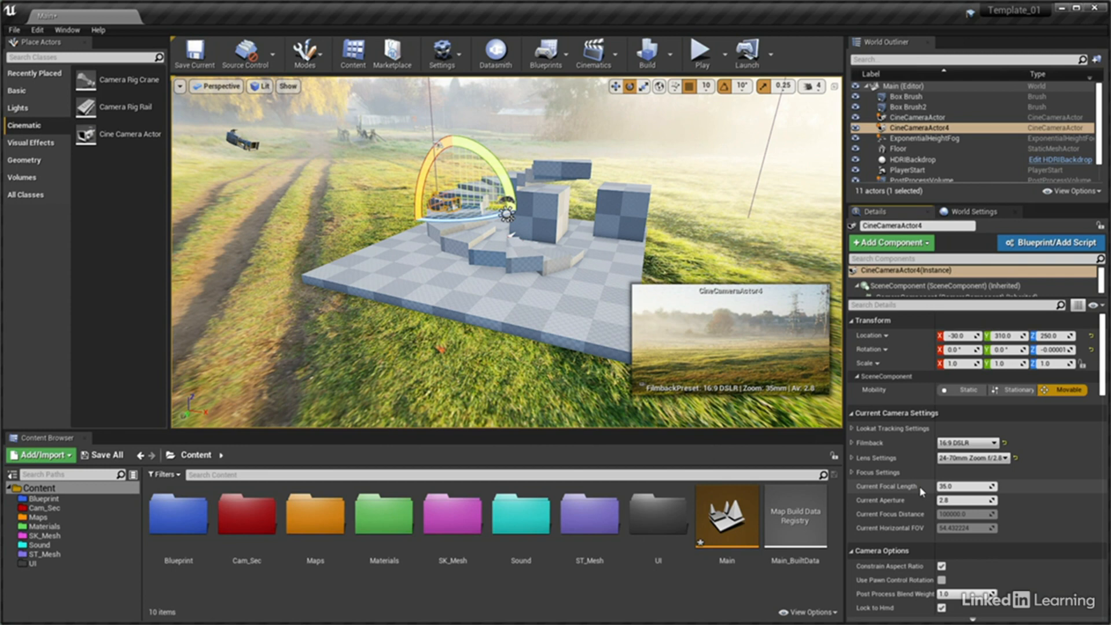
Create a Level Sequence asset in the Cam_Sec folder, keeping its default name
double_click(226, 503)
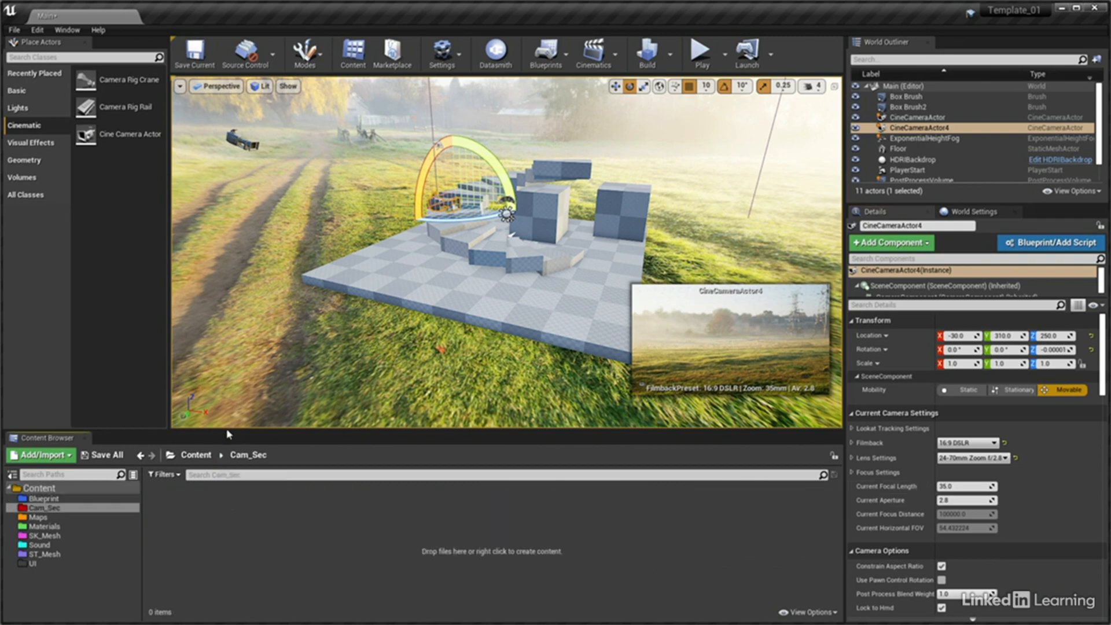
left_click_drag(227, 434, 227, 181)
right_click(193, 255)
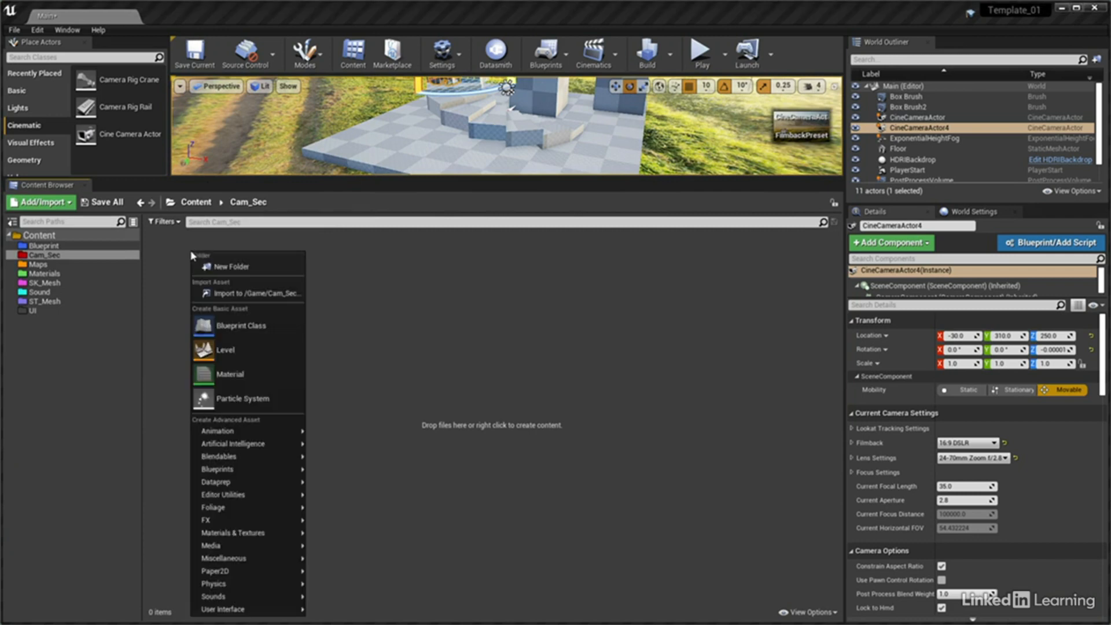
mouse_move(246, 432)
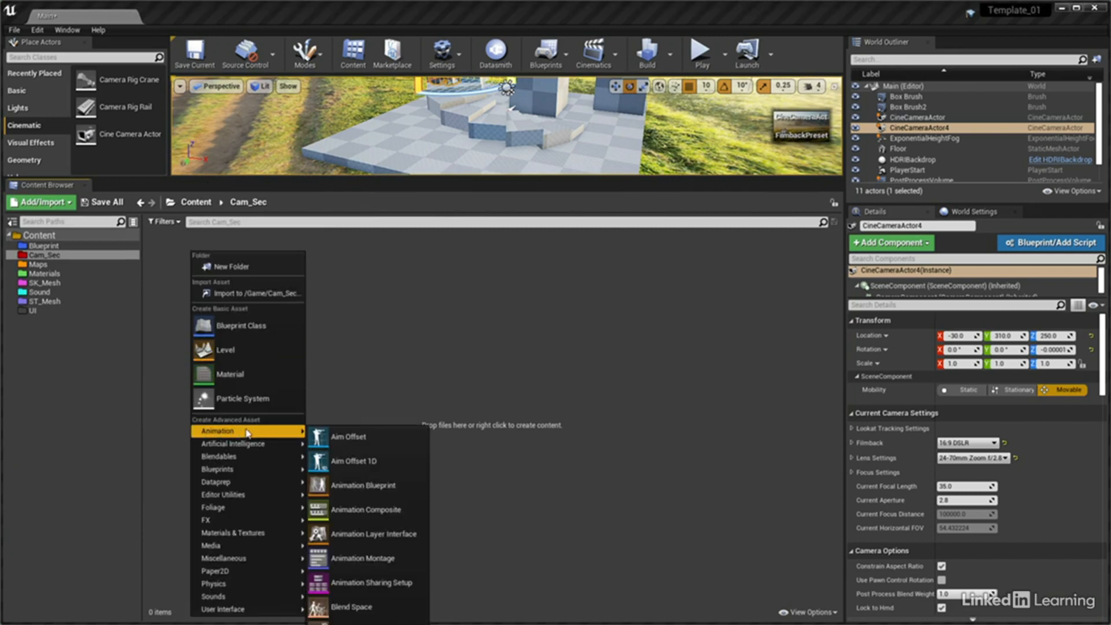
left_click(371, 602)
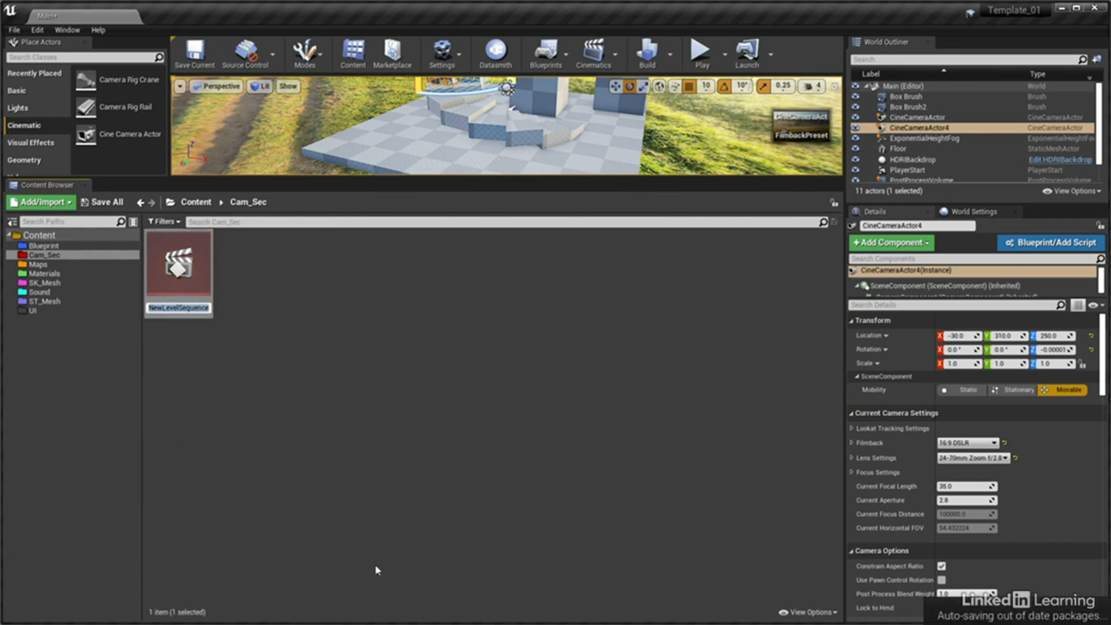
key("Return")
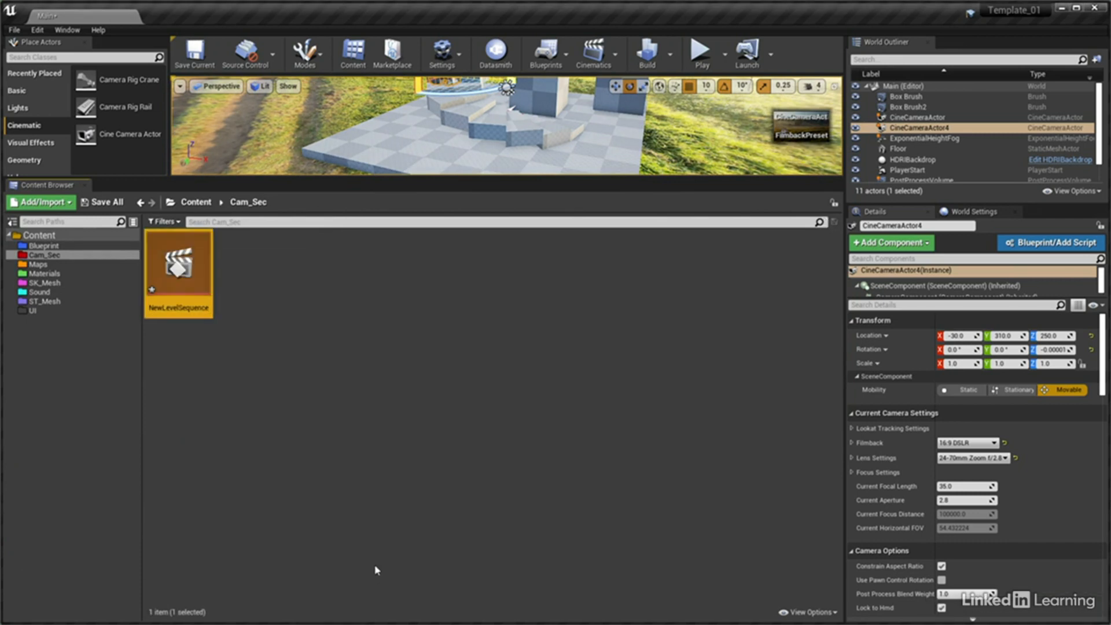
Restore the viewport's larger area and rename the level sequence as Sec01
left_click_drag(249, 183, 253, 446)
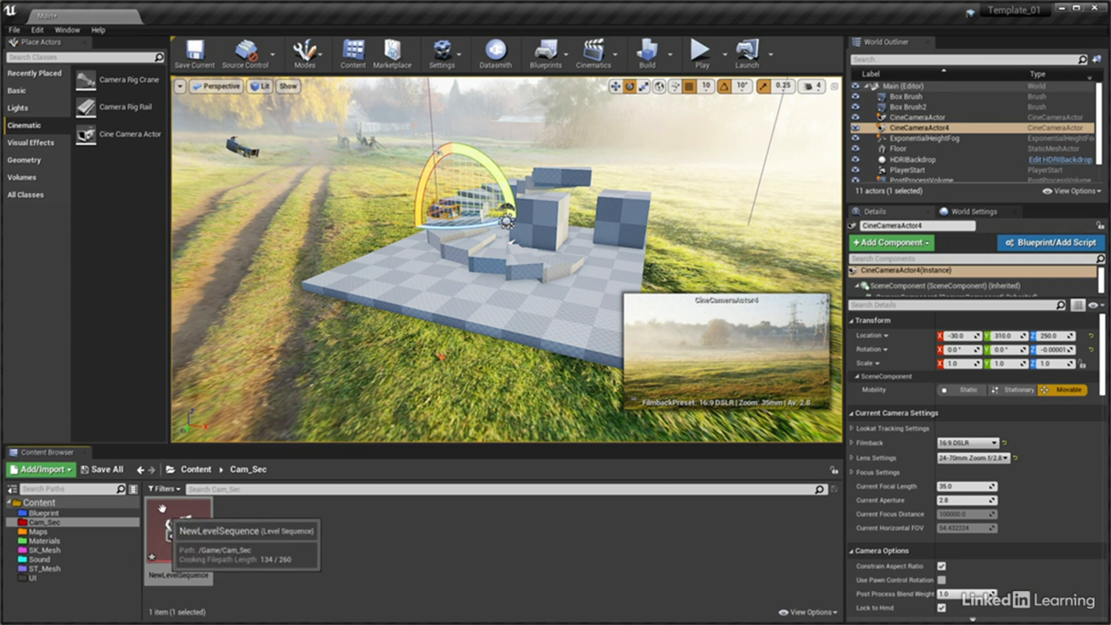
right_click(166, 515)
left_click(197, 536)
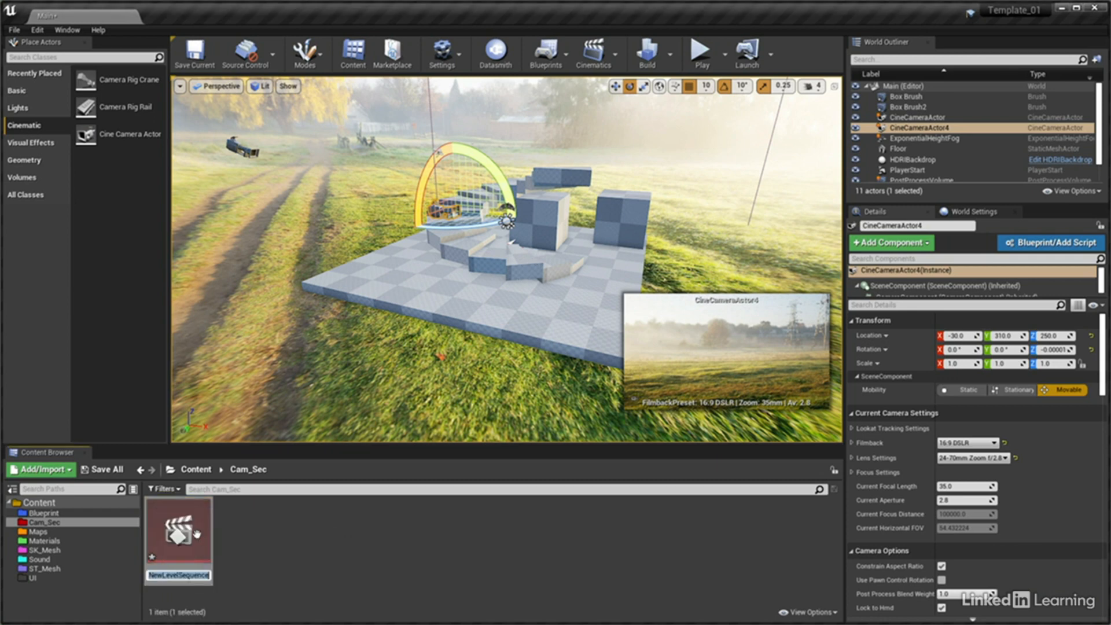
type("Sec")
type("01")
key("Return")
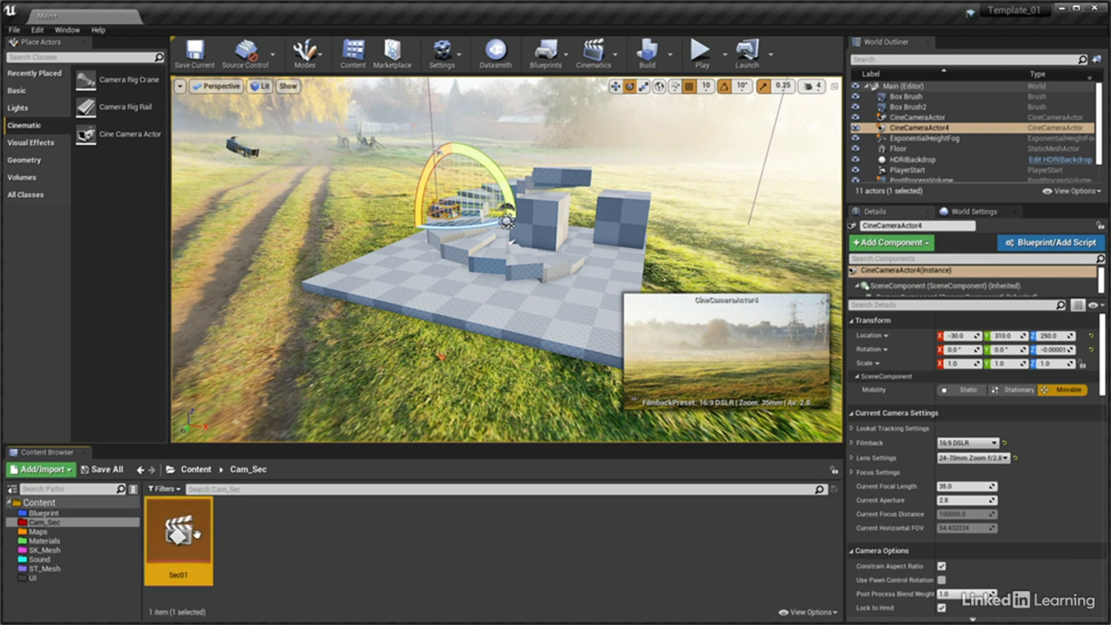
Open the Sec01 sequence and add CineCameraActor4 to it as an actor track
double_click(192, 534)
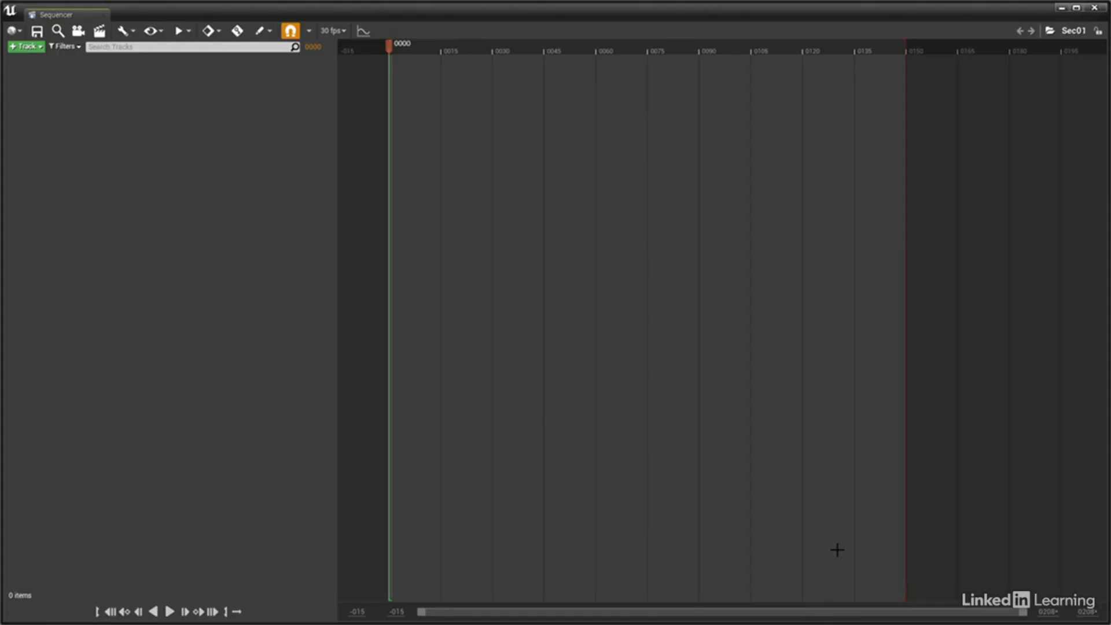
left_click(36, 47)
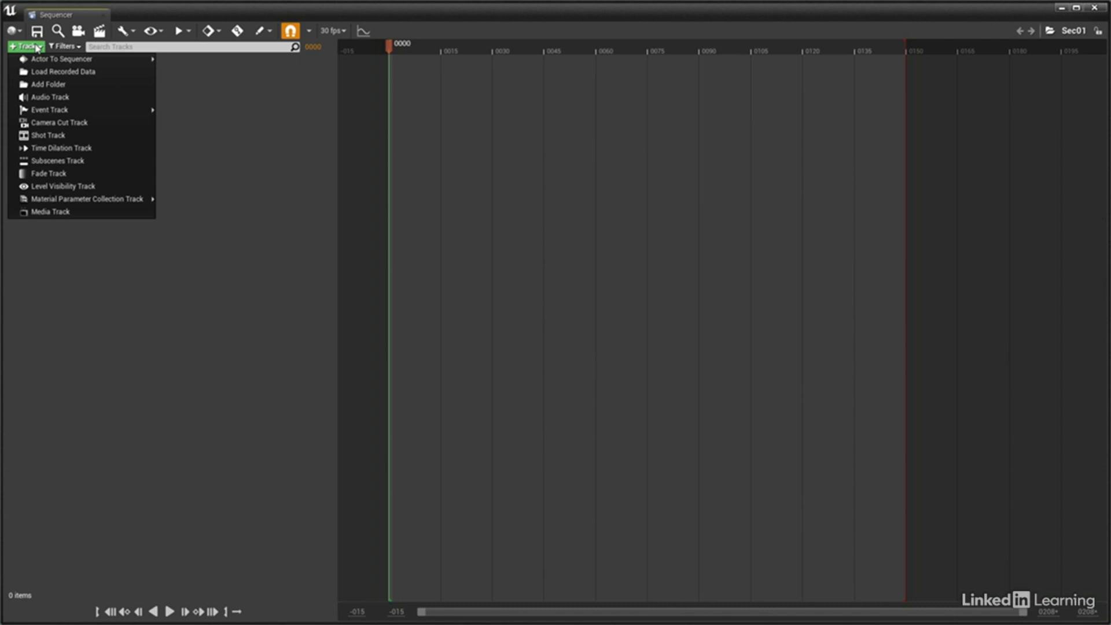
mouse_move(37, 60)
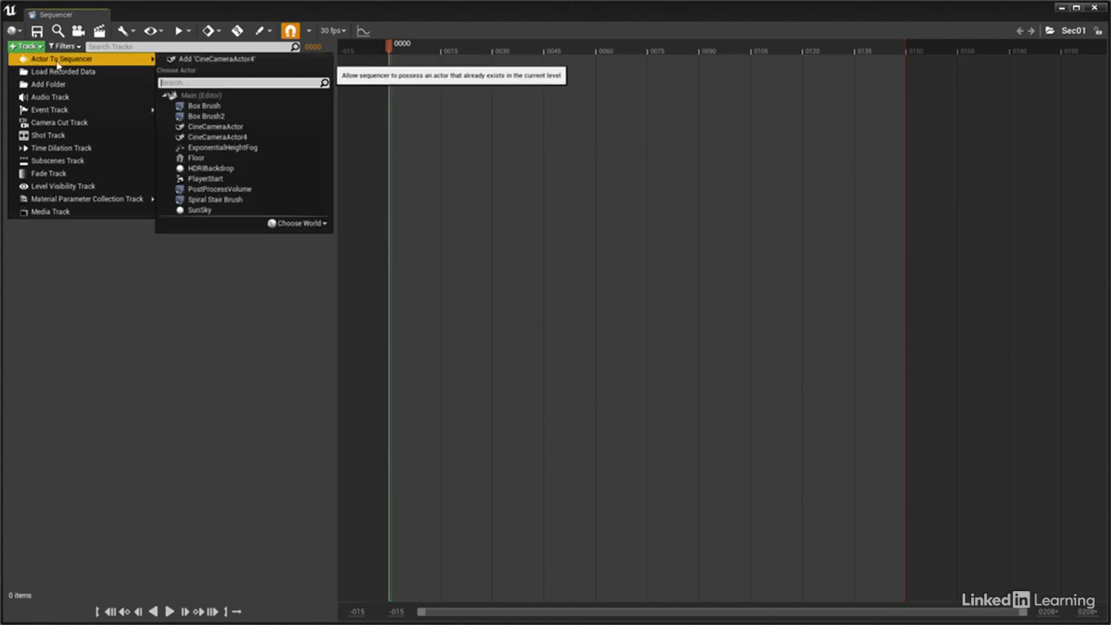
left_click(206, 61)
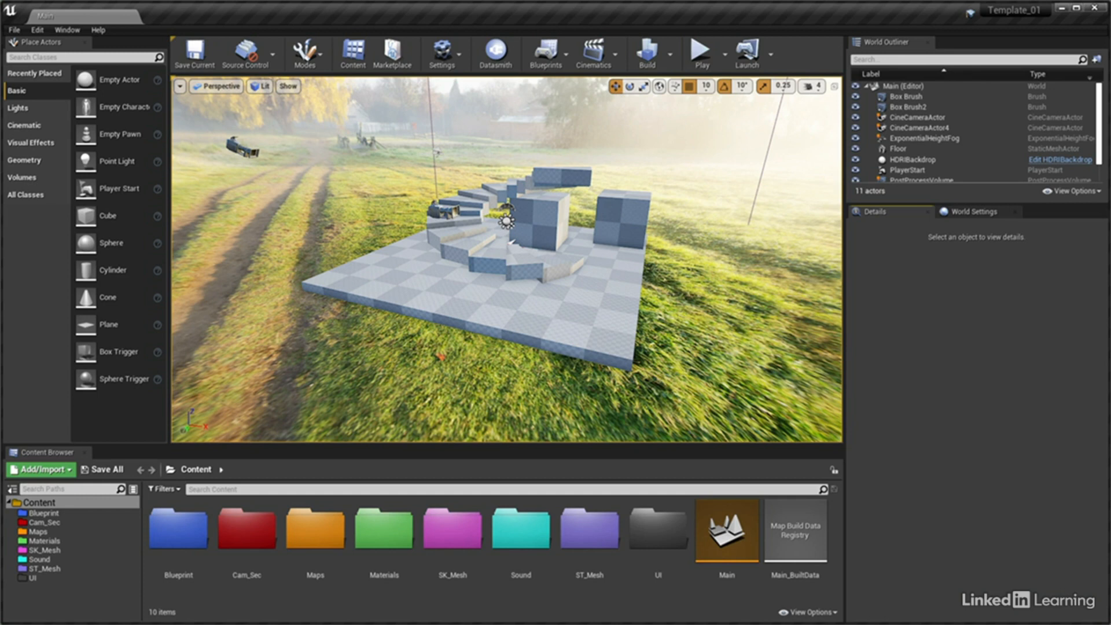
Create a Blueprint Class in the Blueprint folder with PlayerController as its parent class
left_click(44, 513)
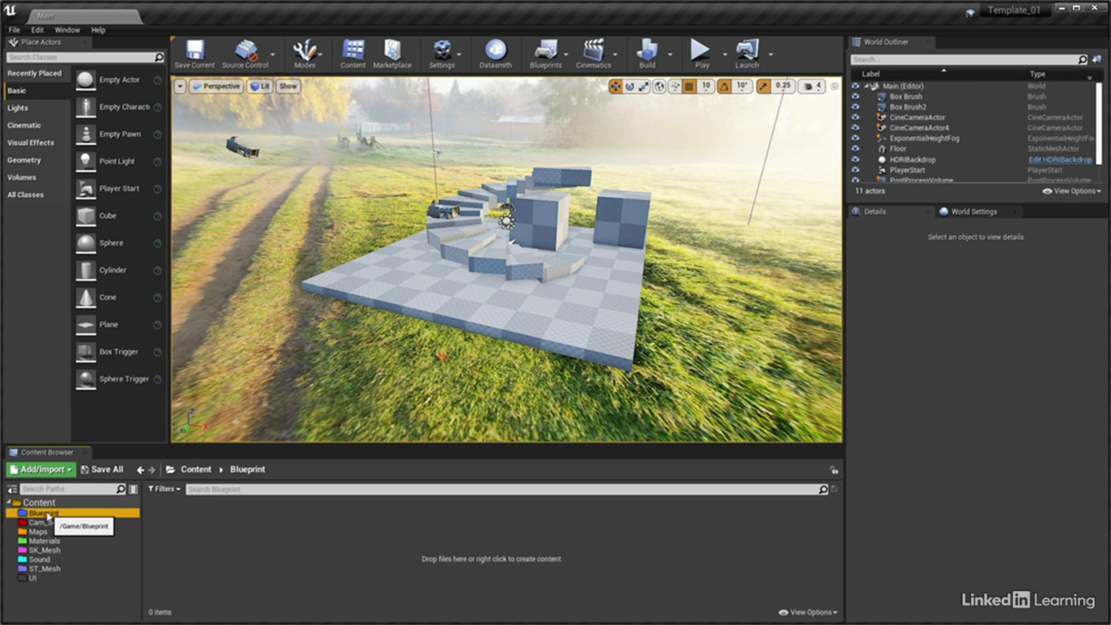
right_click(158, 506)
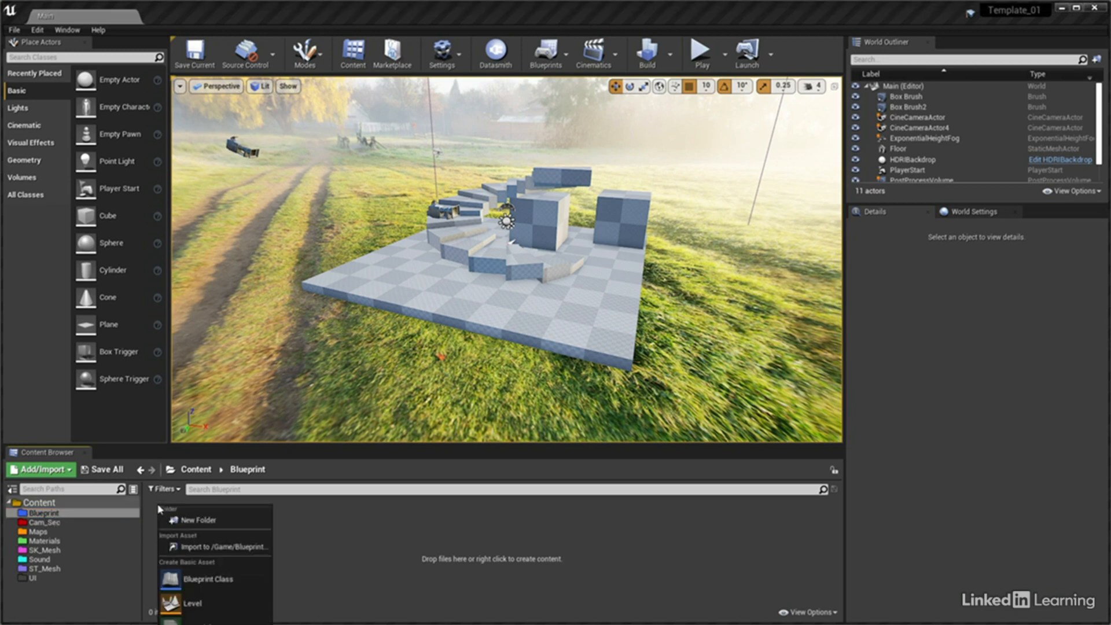
left_click(226, 579)
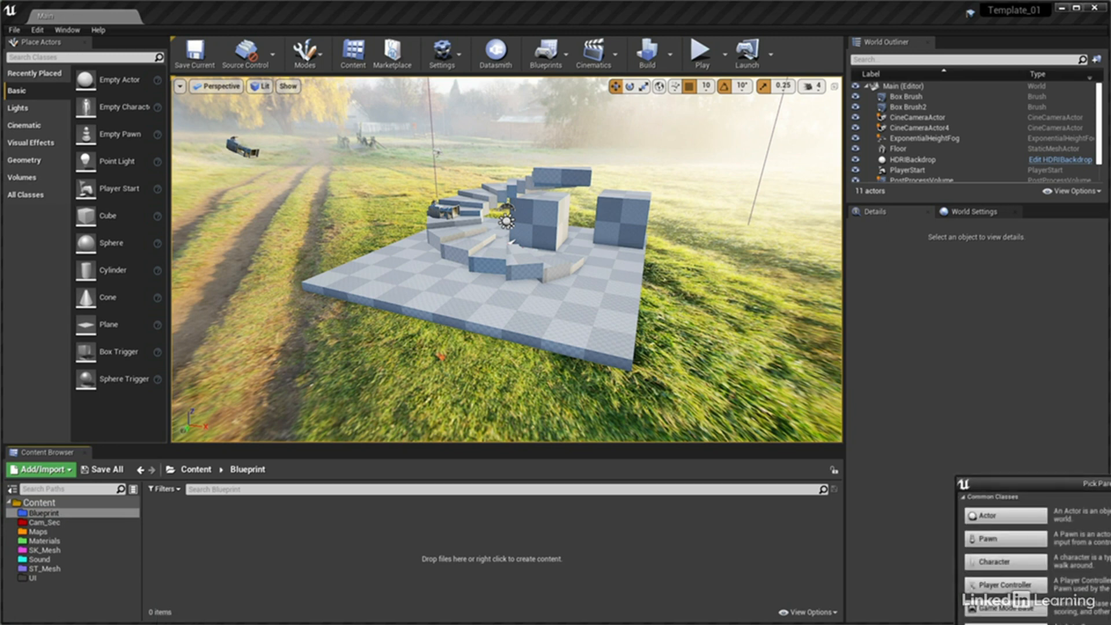
left_click_drag(1074, 484, 522, 169)
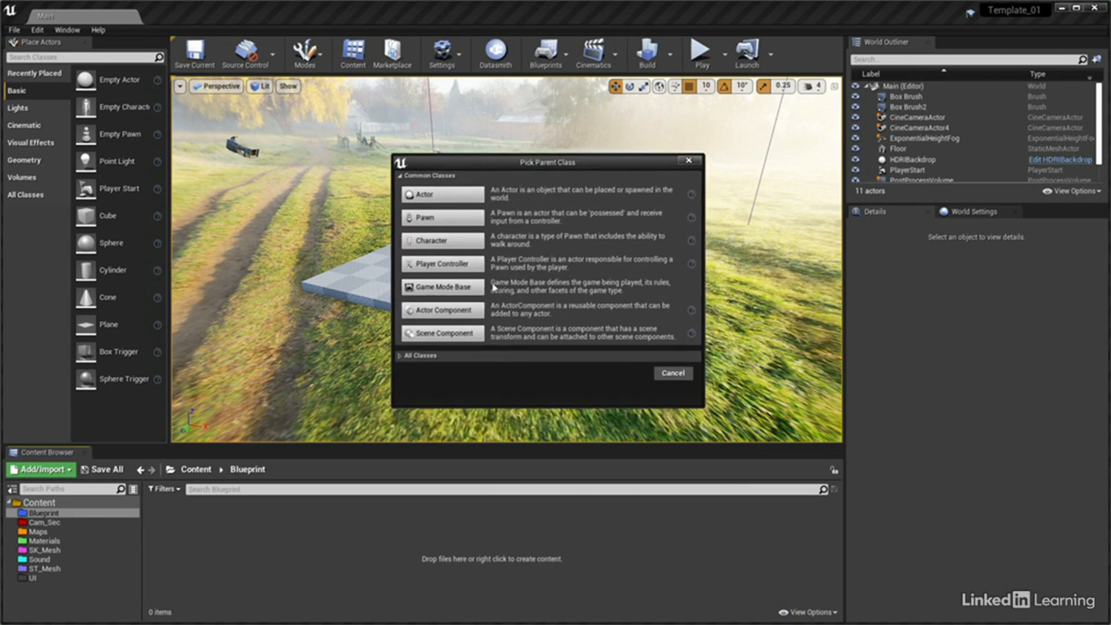
left_click(401, 357)
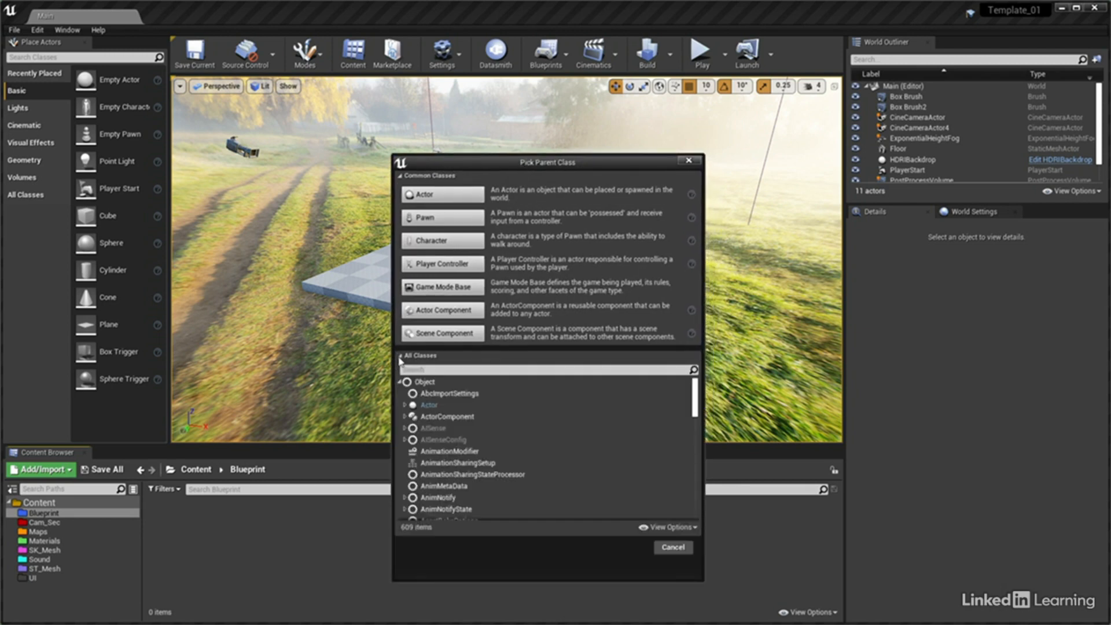
left_click(423, 369)
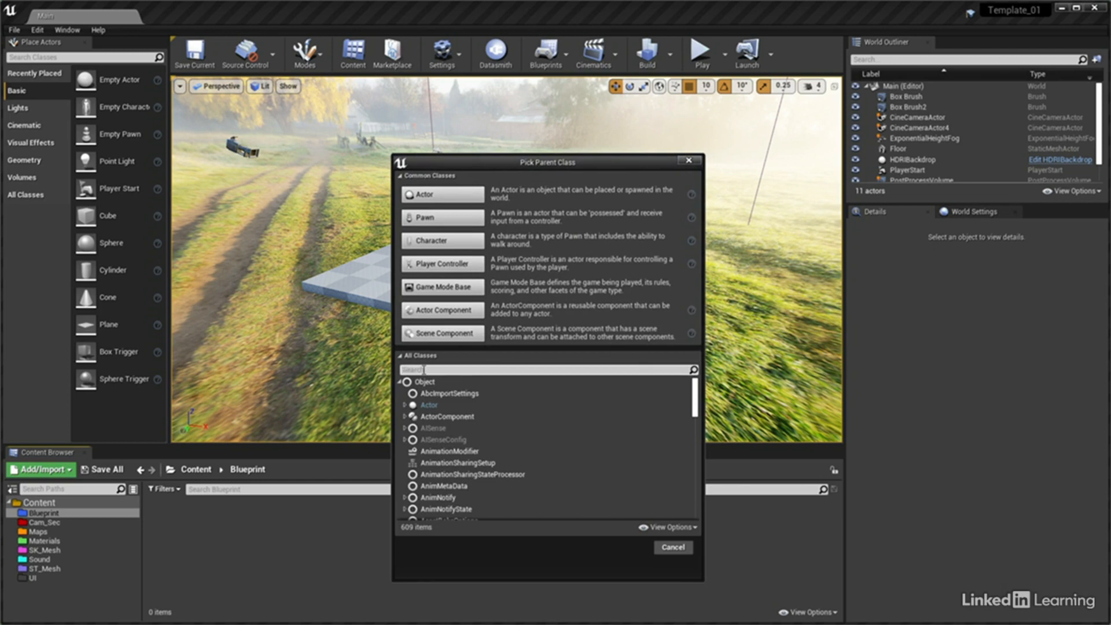
type("player")
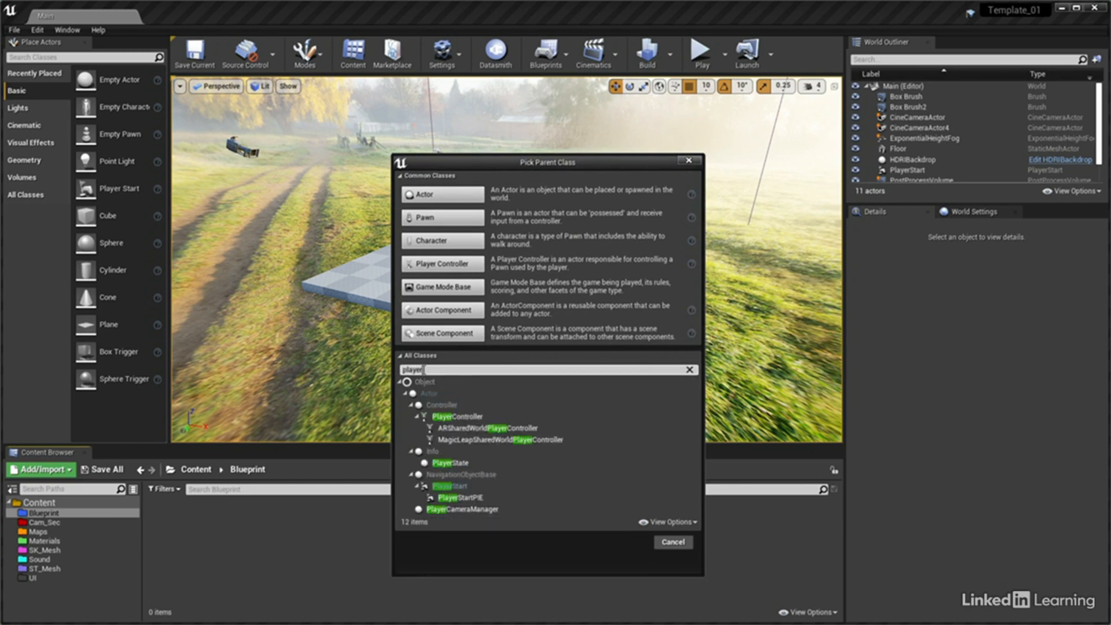
left_click(462, 417)
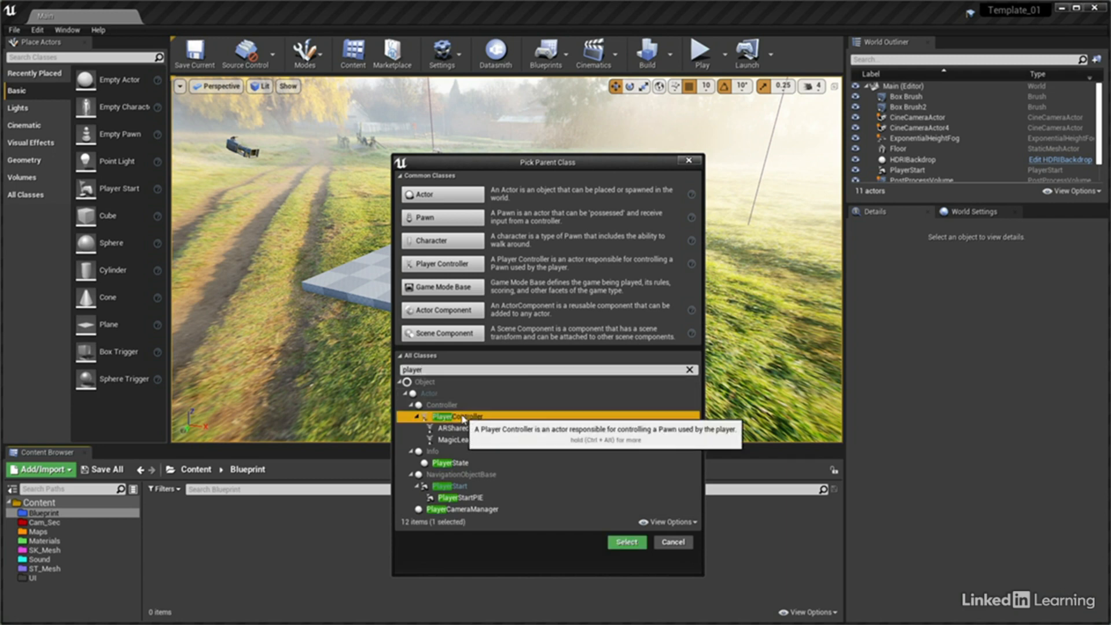
left_click(617, 543)
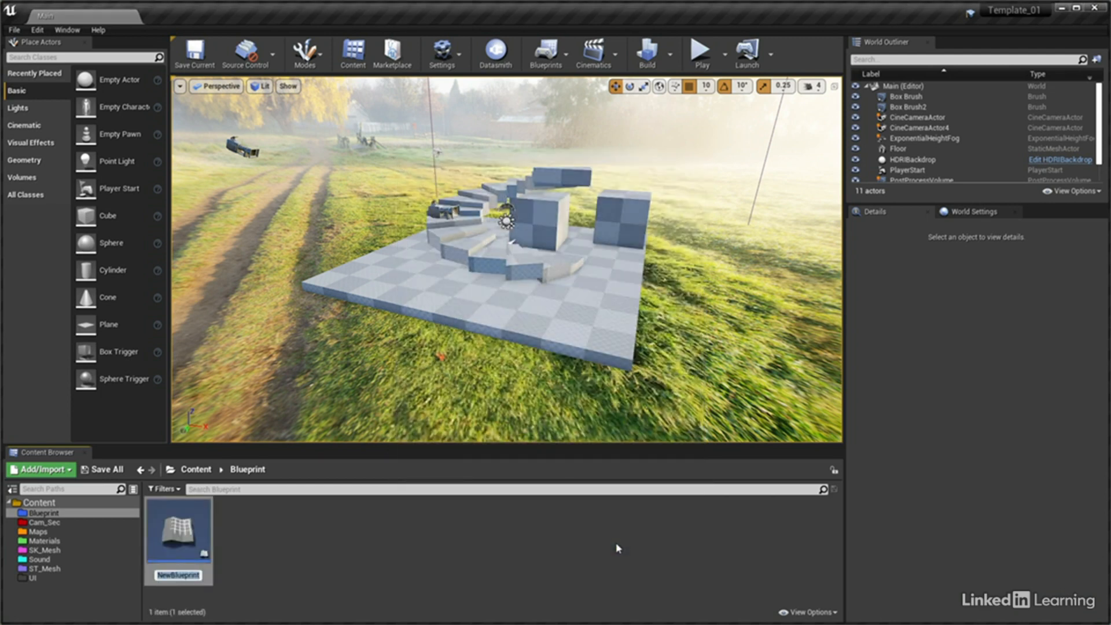
Name the new player controller blueprint BP_P1_Ctrl
type("BP_P1_Ctrl")
key("Return")
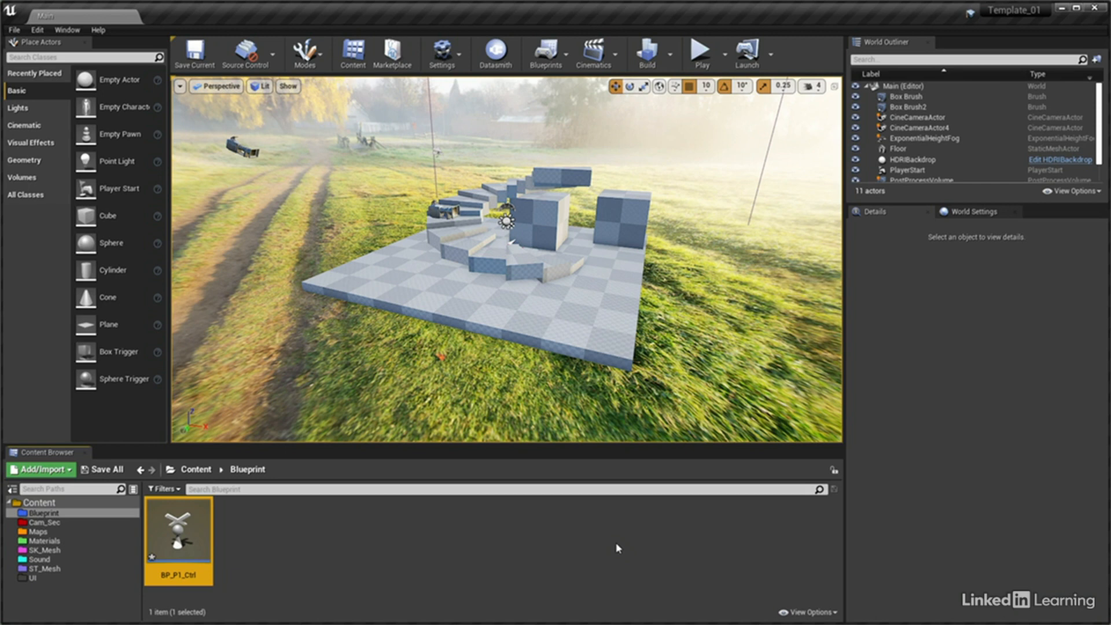
Create a Blueprint Class in the Blueprint folder with Character as its parent class and name it BP_P1
right_click(224, 505)
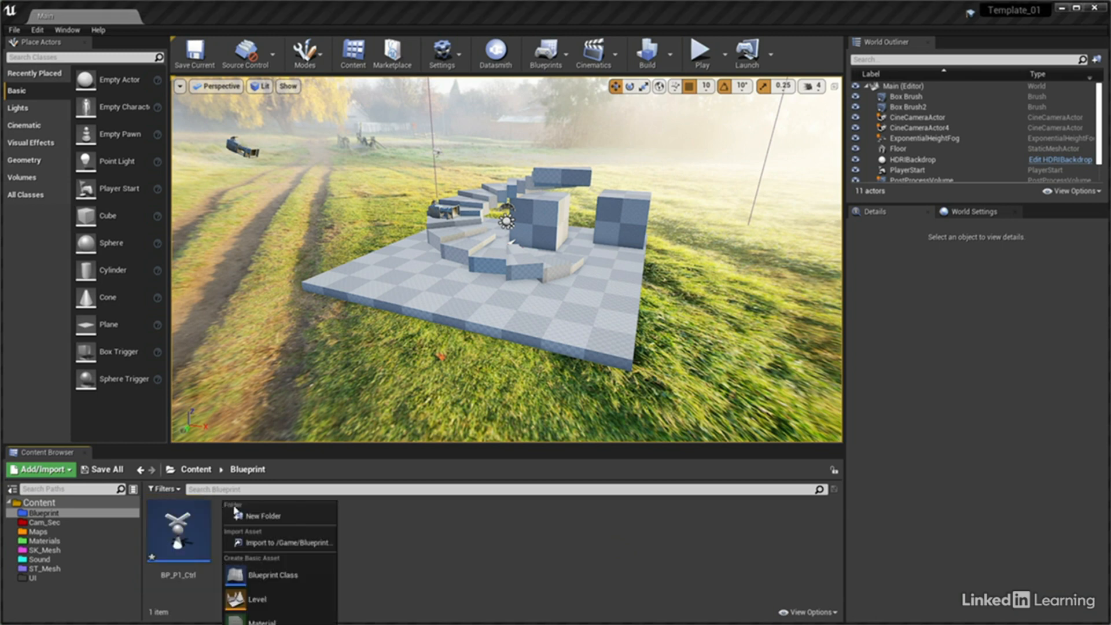
left_click(289, 574)
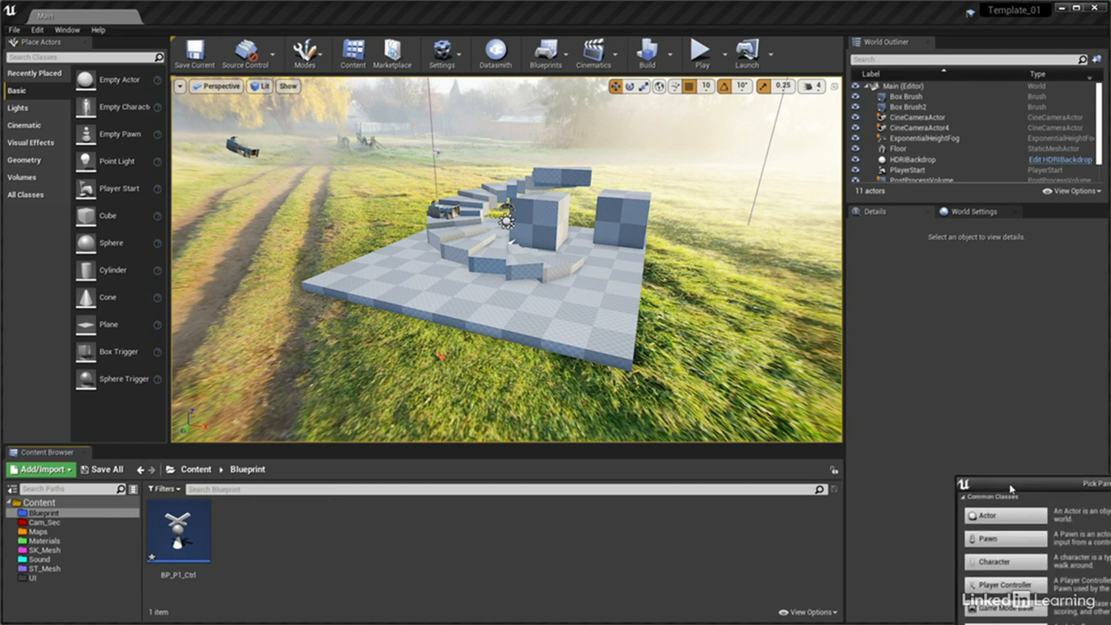
left_click_drag(1012, 487, 431, 147)
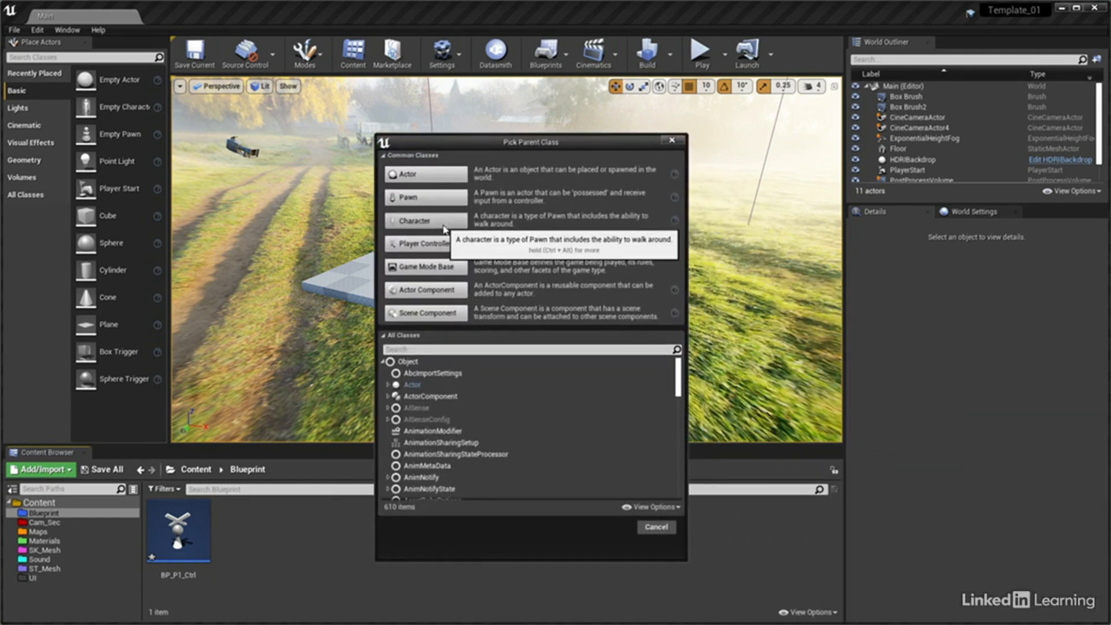
left_click(426, 220)
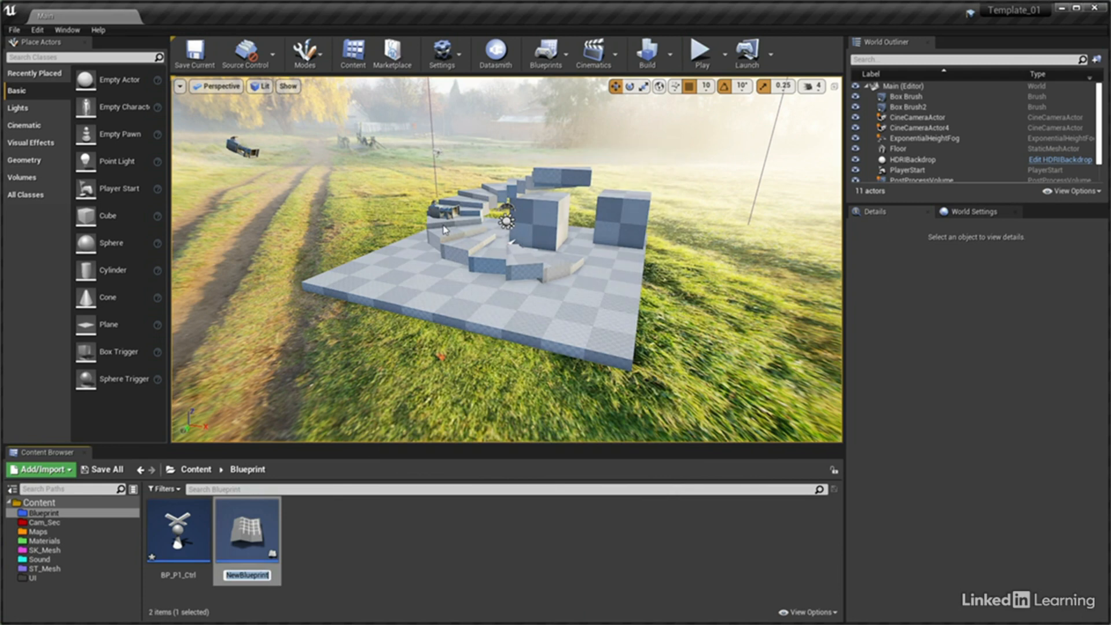
type("BP_P1")
key("Return")
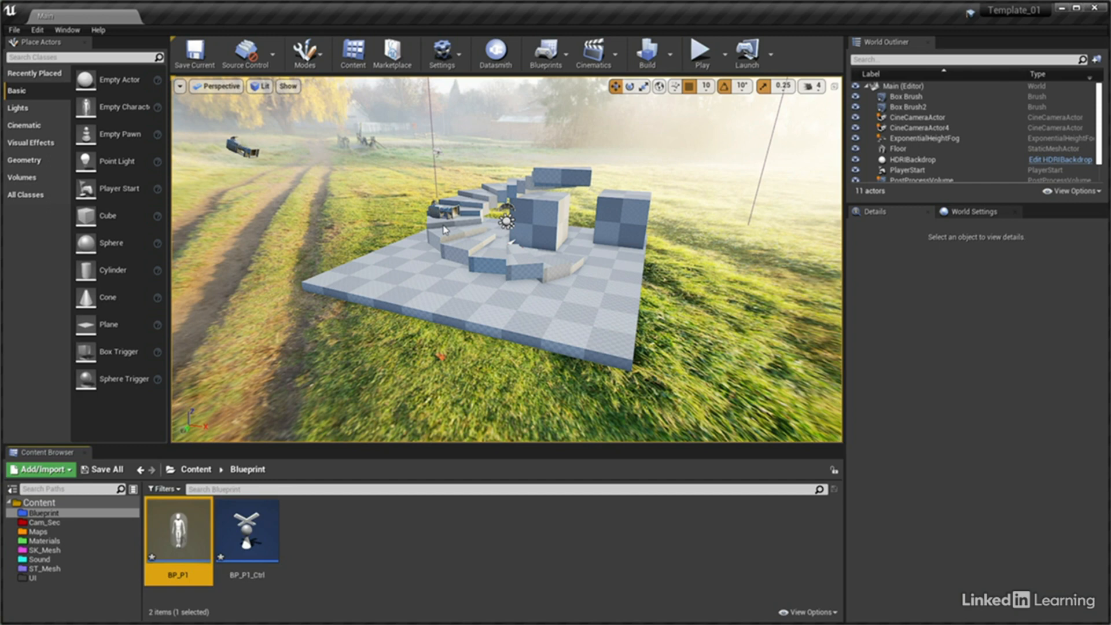
Create a Blueprint Class in the Blueprint folder with GameModeBase as its parent class and name it GM_ArchViz
right_click(288, 509)
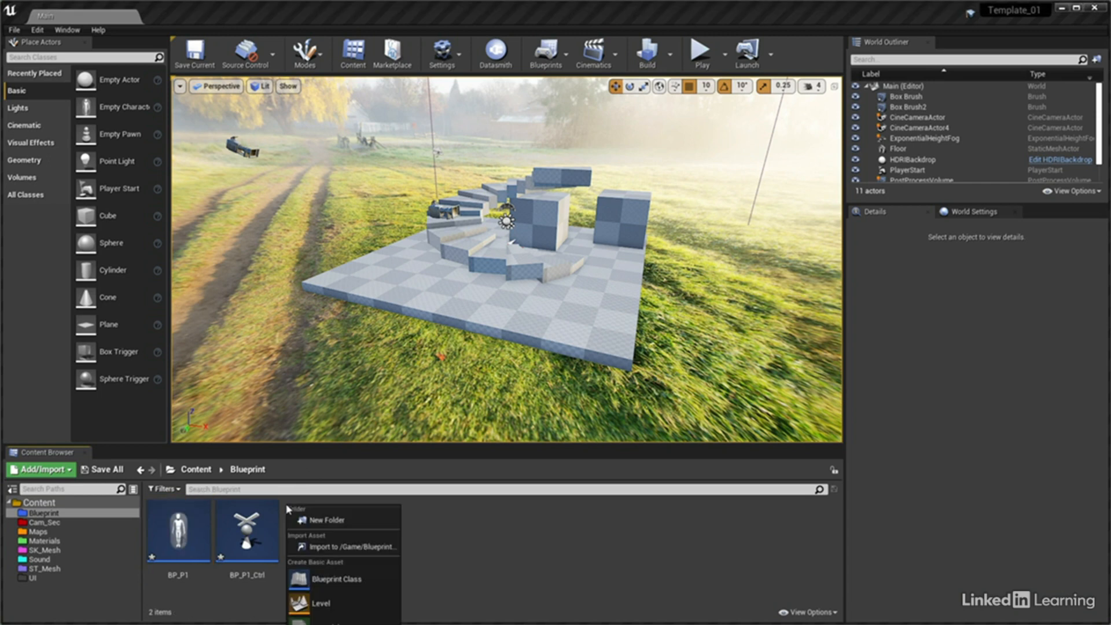
left_click(337, 578)
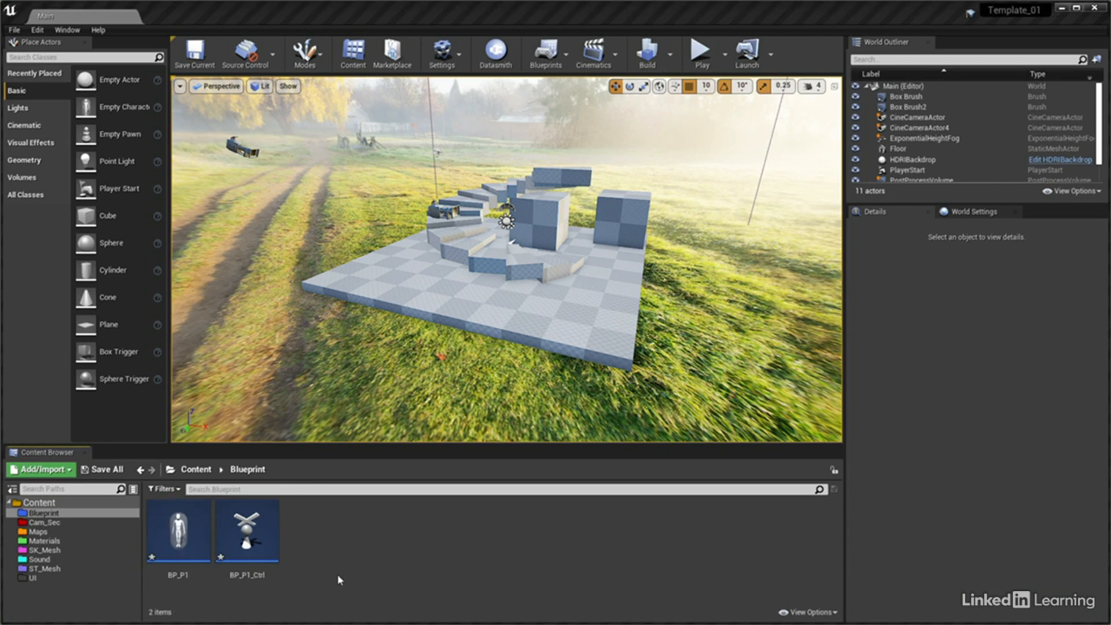
left_click_drag(1002, 488, 428, 139)
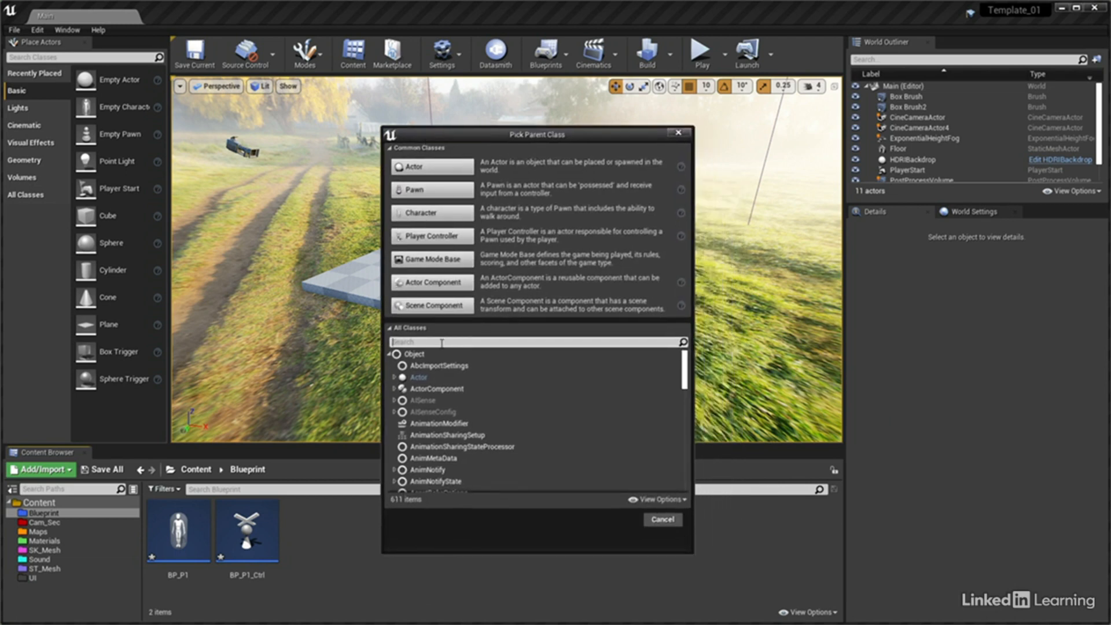
type("game")
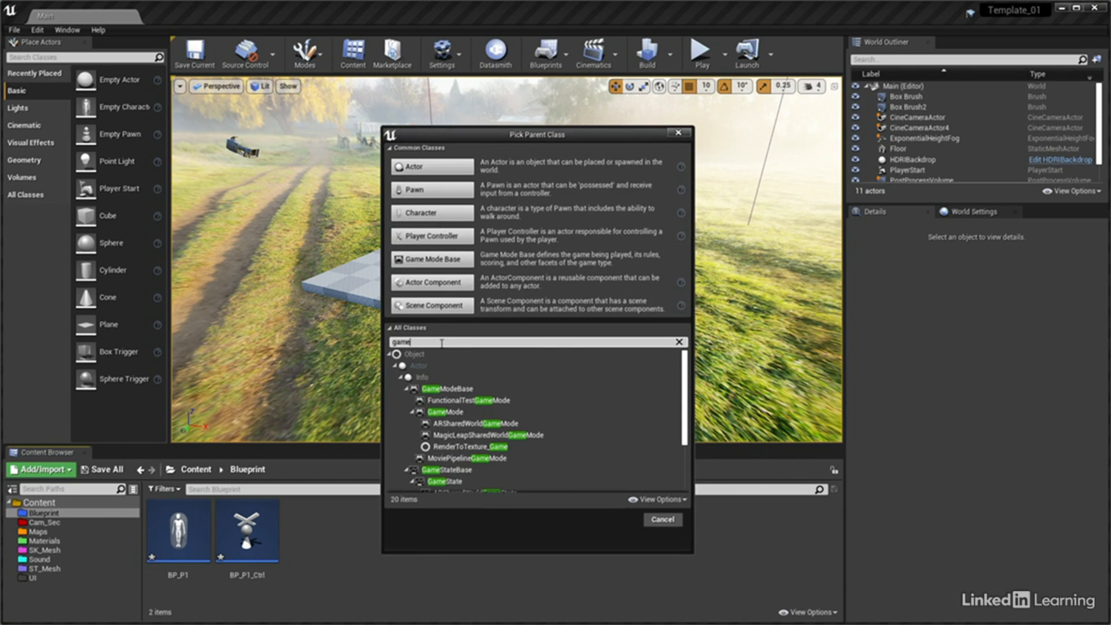
left_click(453, 390)
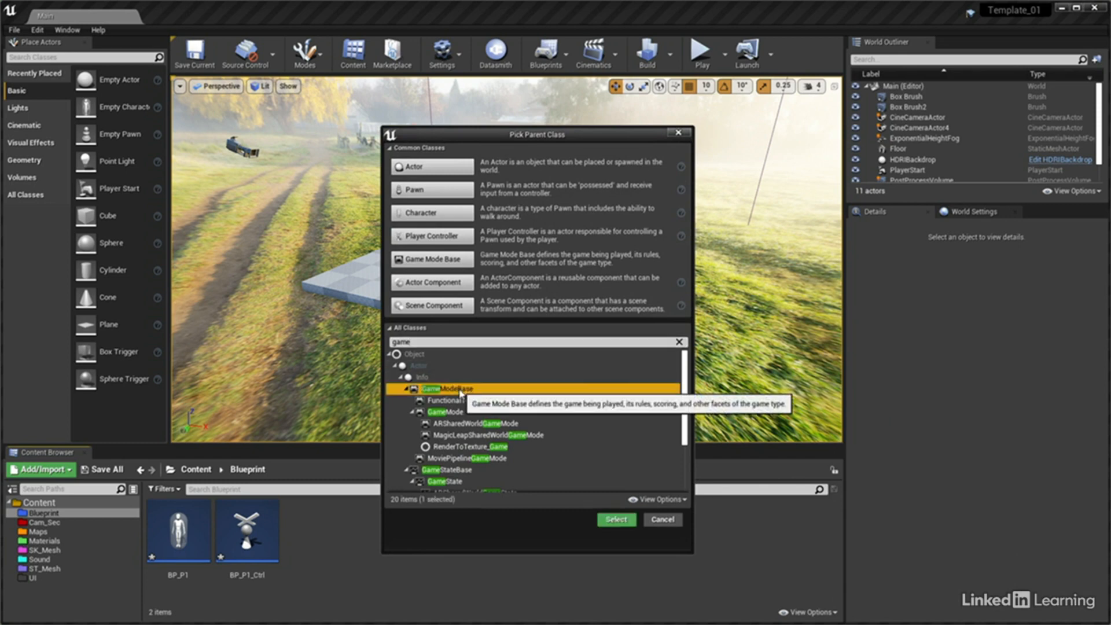
left_click(603, 521)
type("GM_")
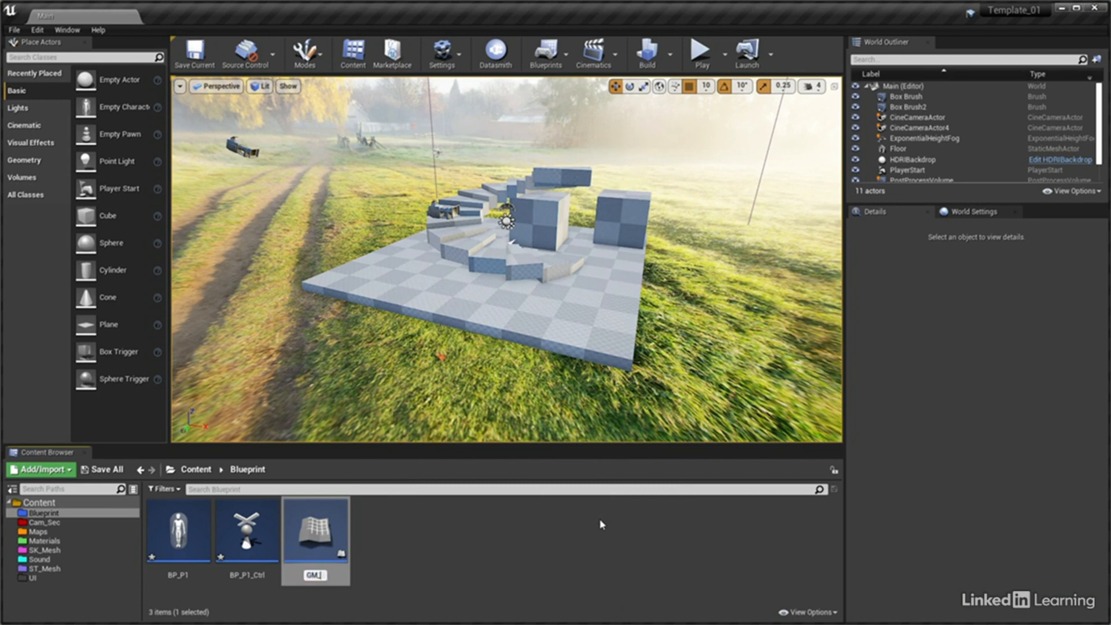
type("ArchViz")
key("Return")
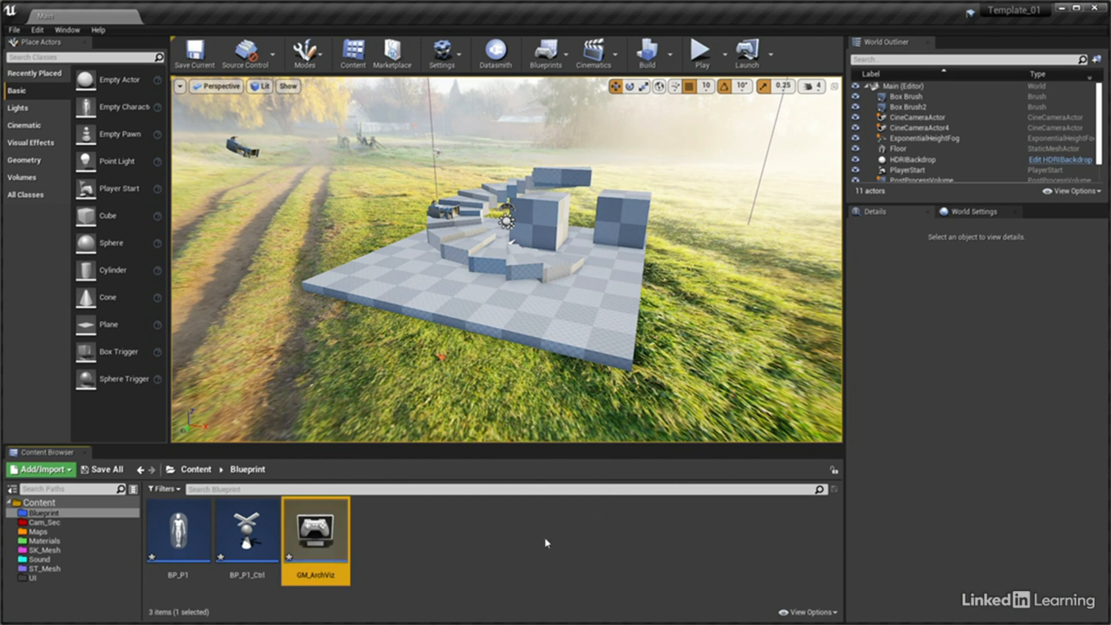
In the GM_ArchViz game mode, set the Player Controller Class to BP_P1_Ctrl and the Default Pawn Class to BP_P1
double_click(316, 532)
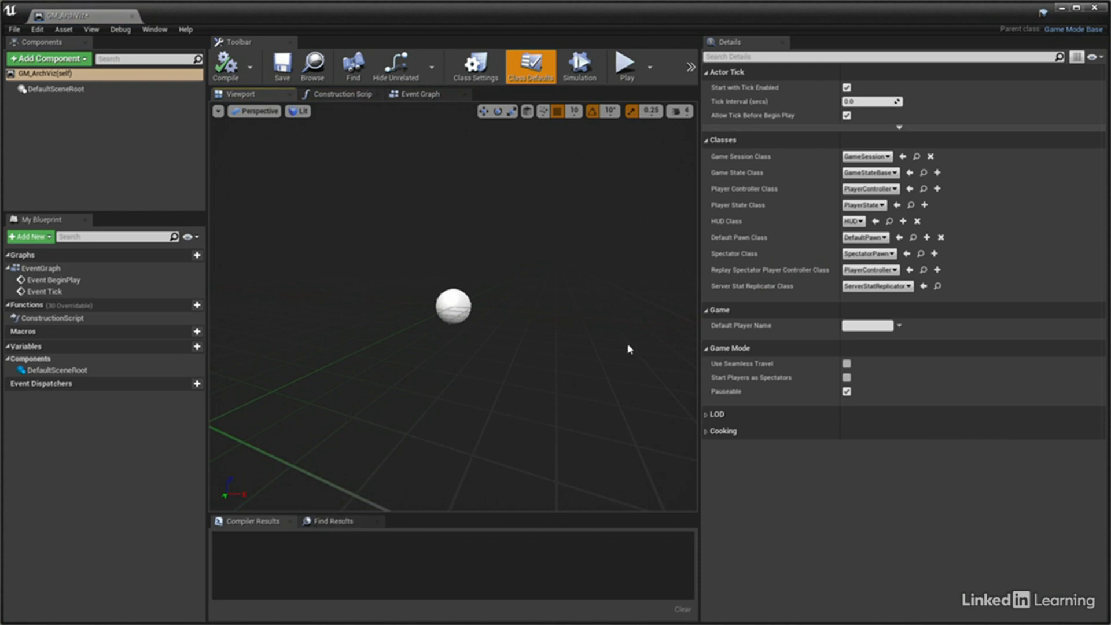
left_click(869, 189)
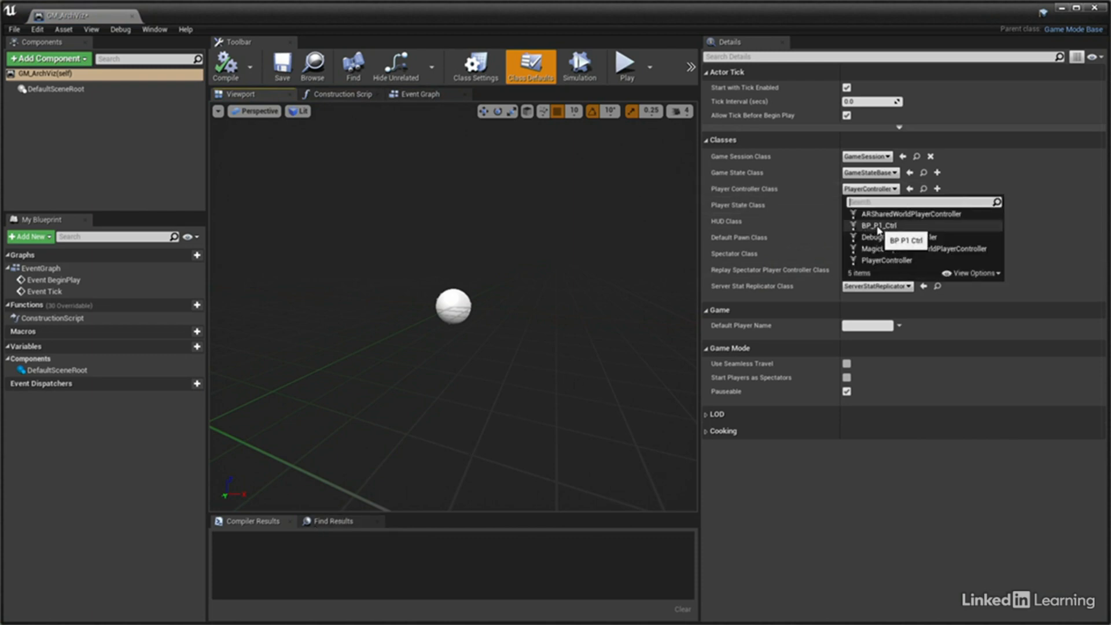
left_click(878, 226)
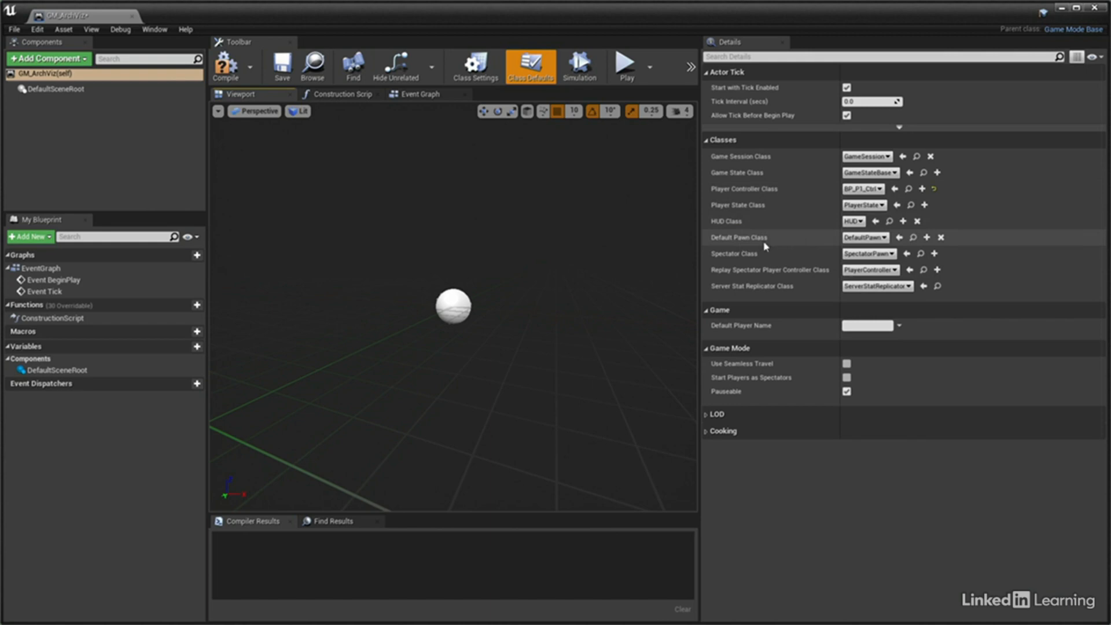
left_click(864, 237)
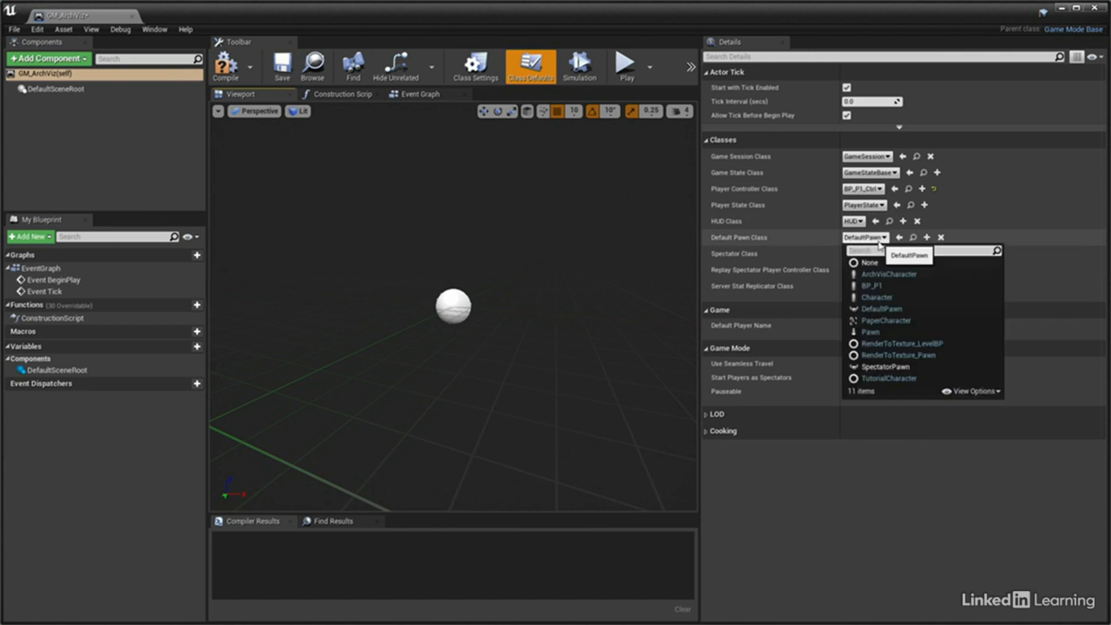
left_click(865, 287)
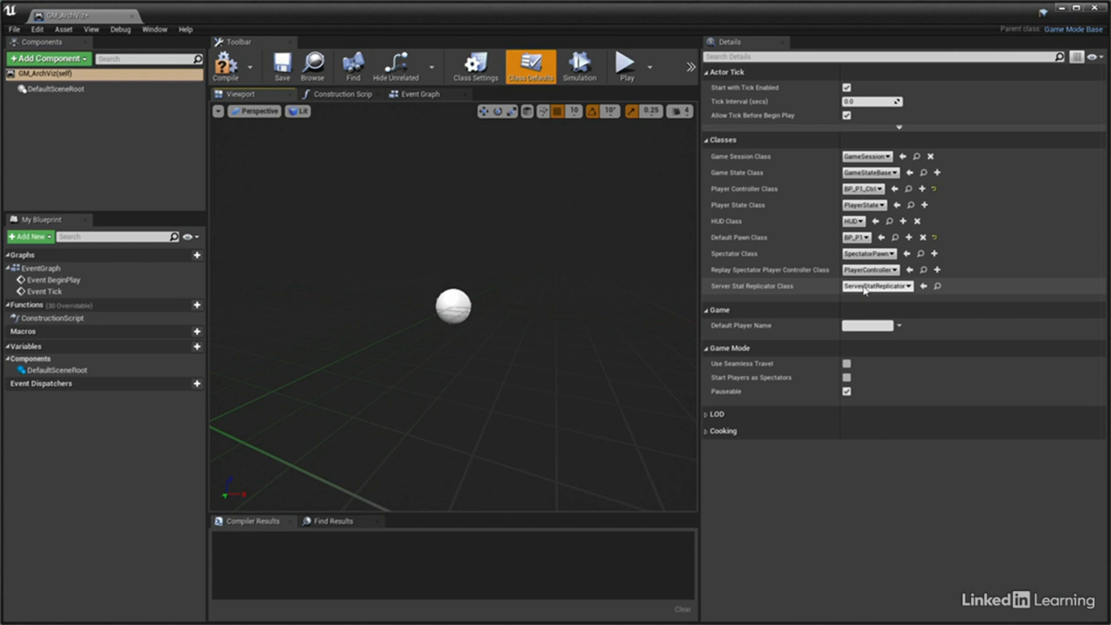
Compile and save the GM_ArchViz blueprint and close its editor
left_click(226, 65)
left_click(282, 67)
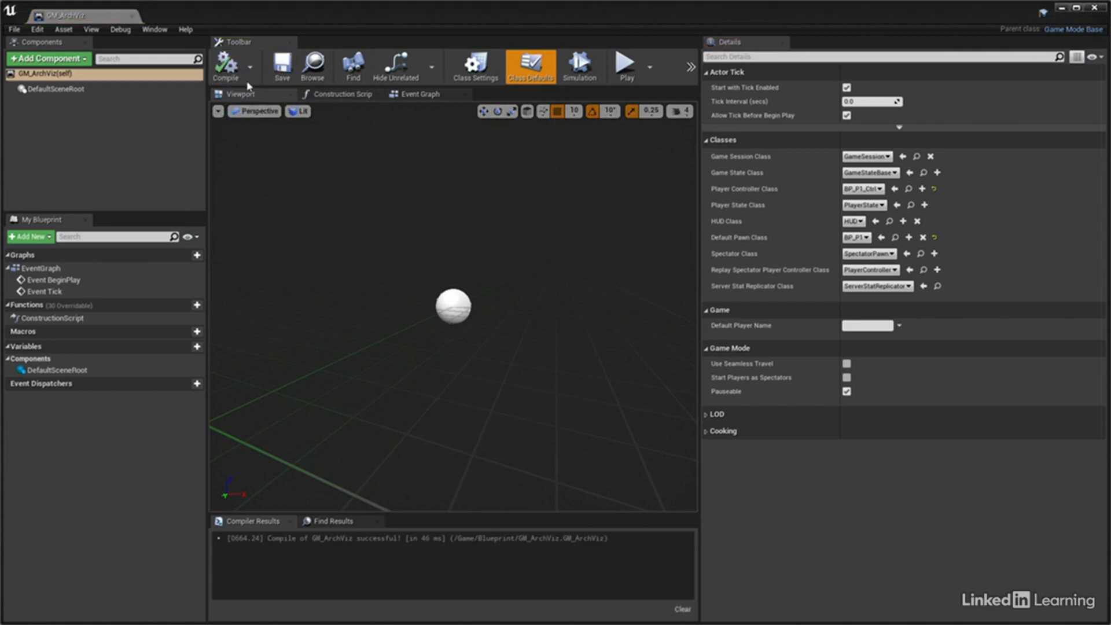
left_click(133, 17)
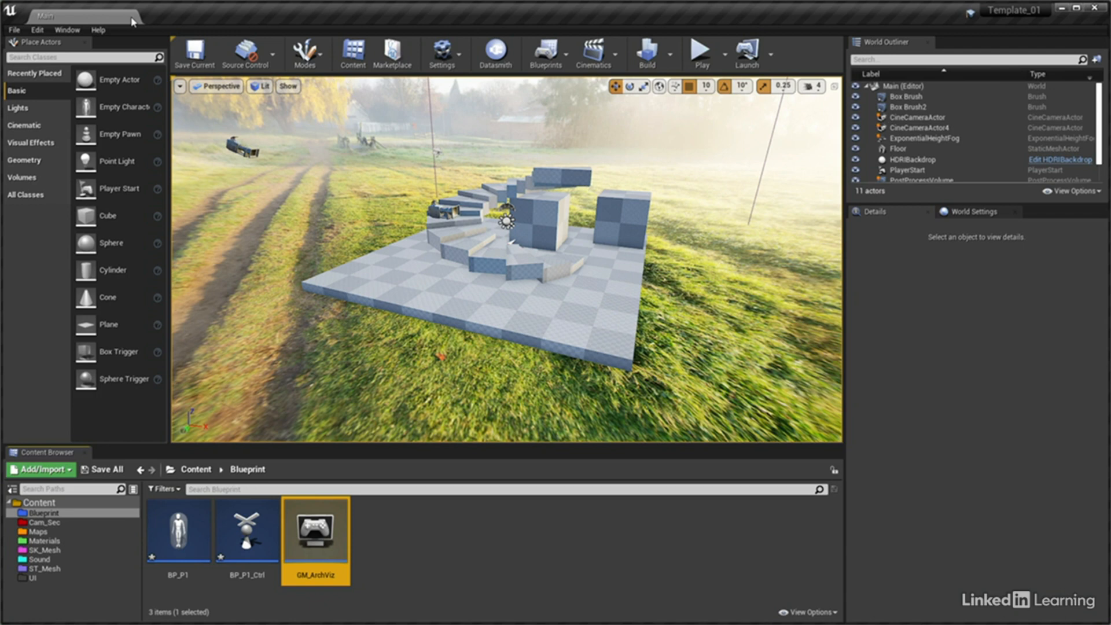
Open the Input section of the Project Settings and add an axis mapping named MoveForward/Backward
left_click(37, 29)
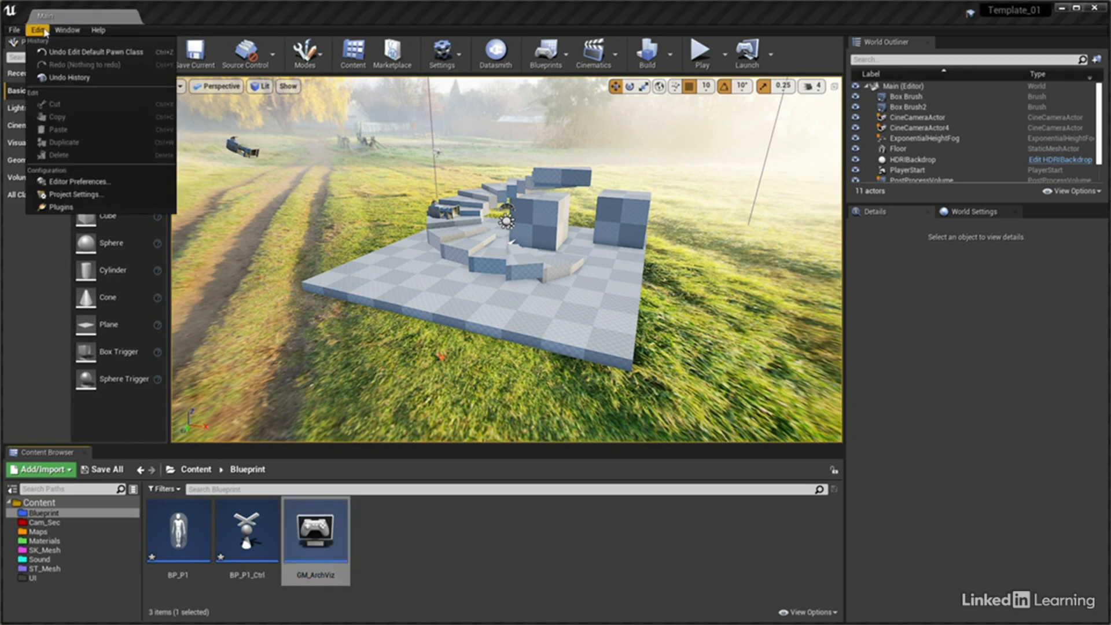
left_click(86, 195)
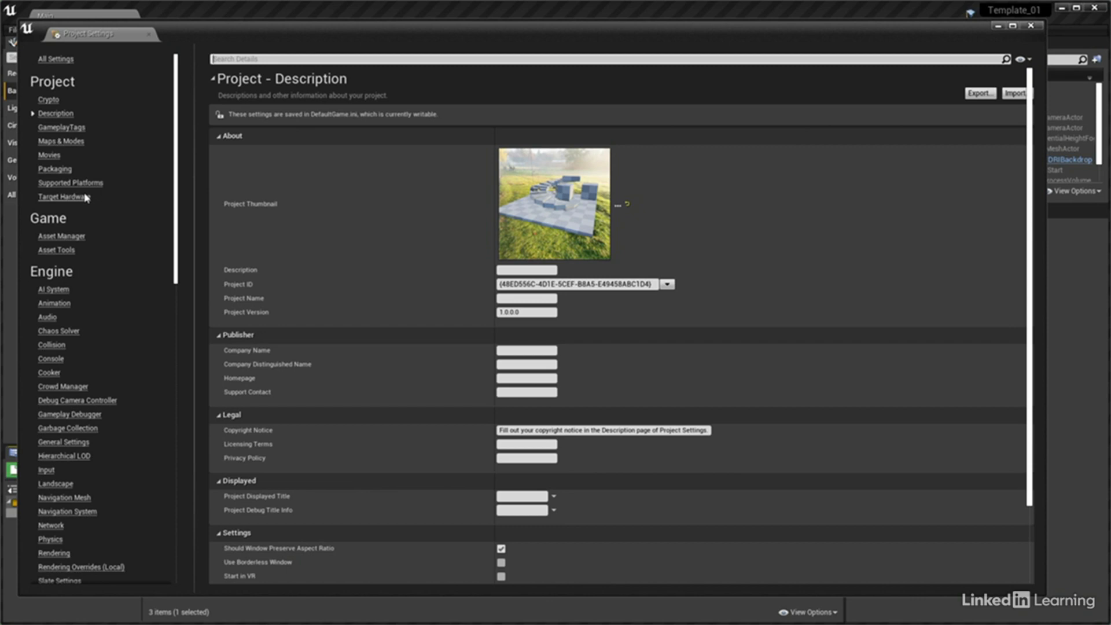
left_click(46, 470)
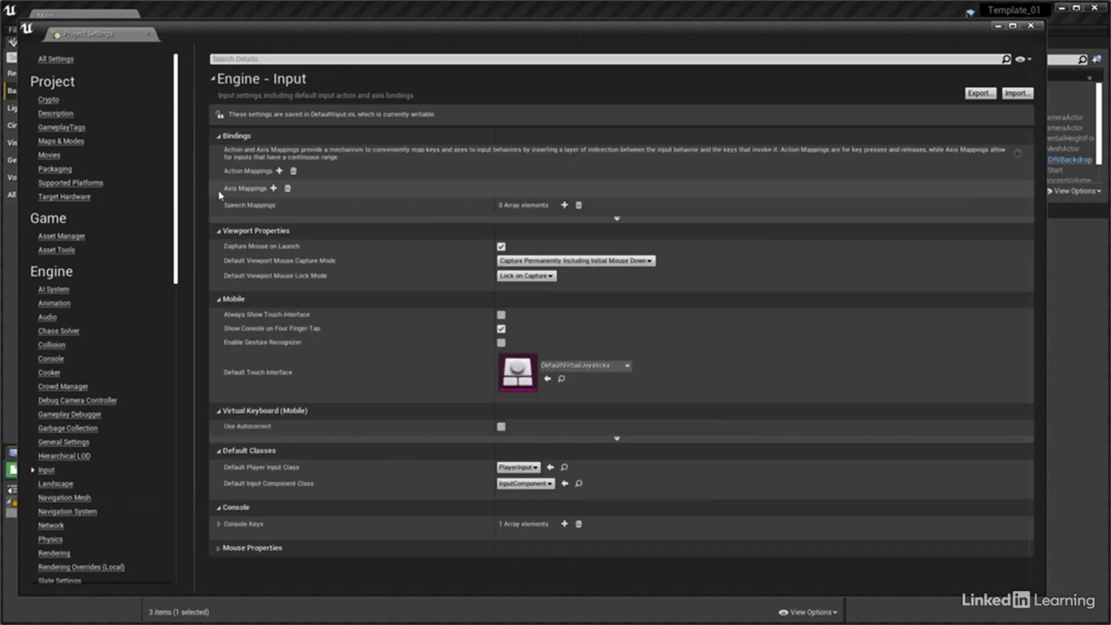
left_click(274, 189)
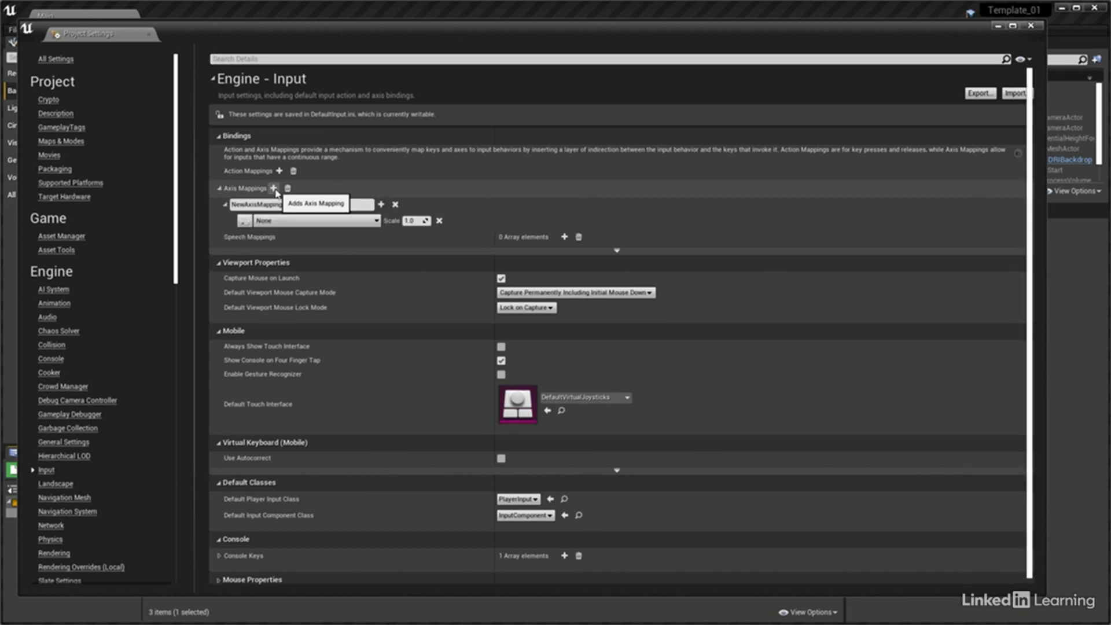
left_click(232, 205)
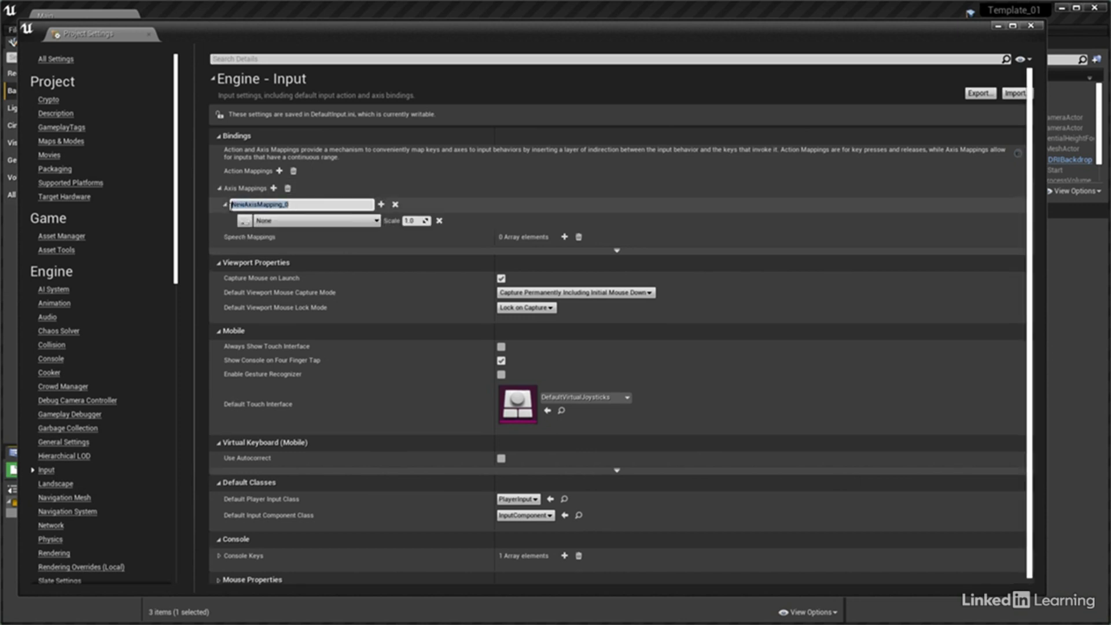
type("MoveForward/Backward")
key("Return")
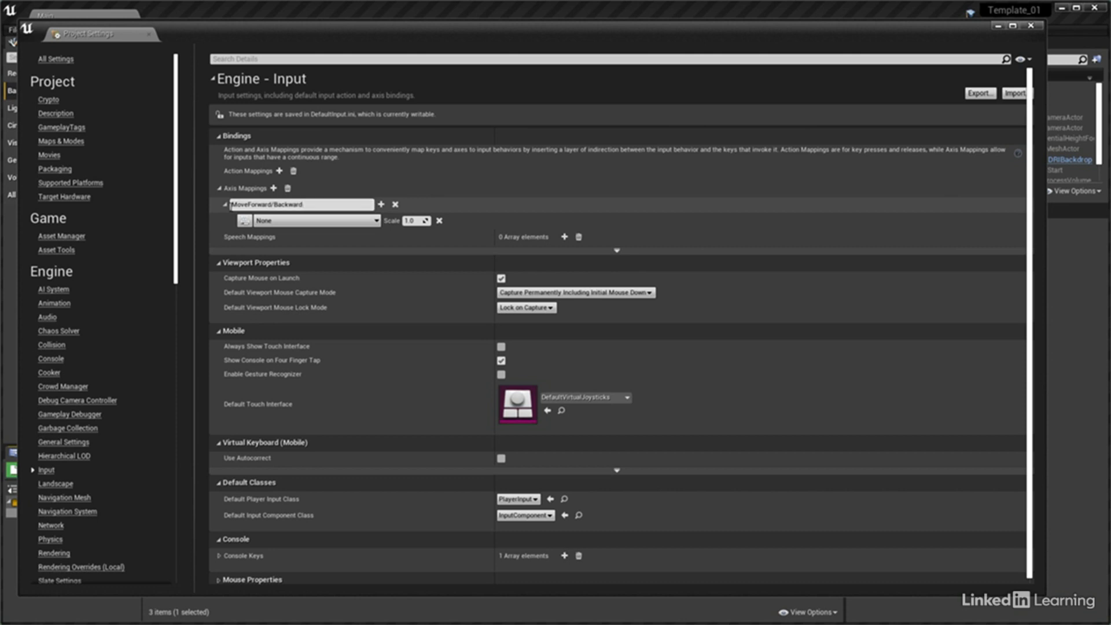
Assign the keyboard key W to the MoveForward/Backward axis mapping
left_click(376, 222)
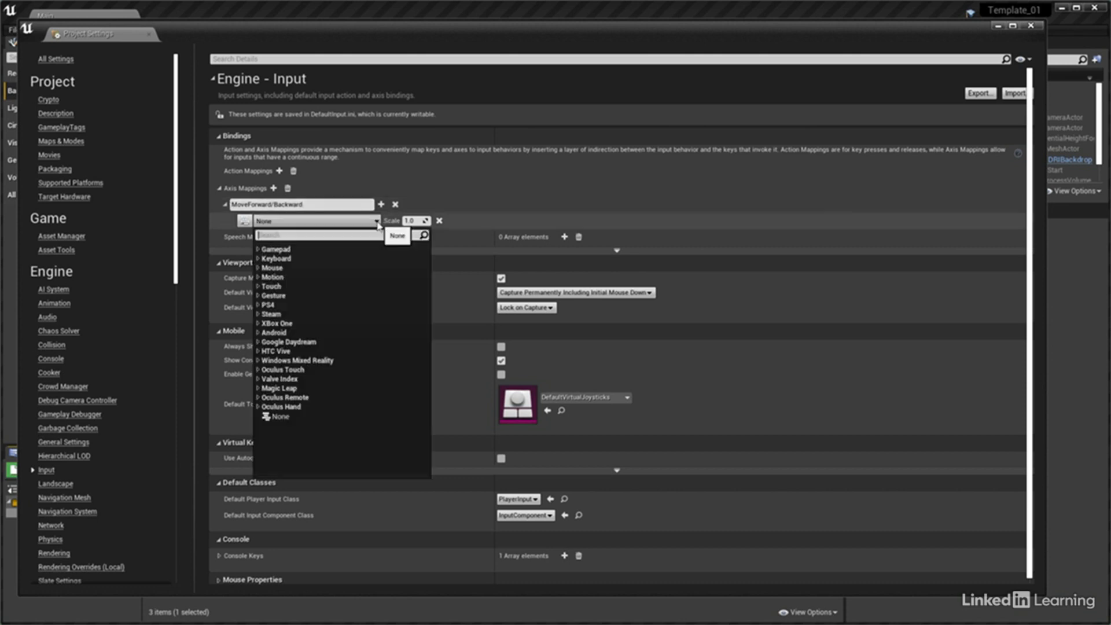
left_click(276, 259)
scroll(371, 356, "down", 5)
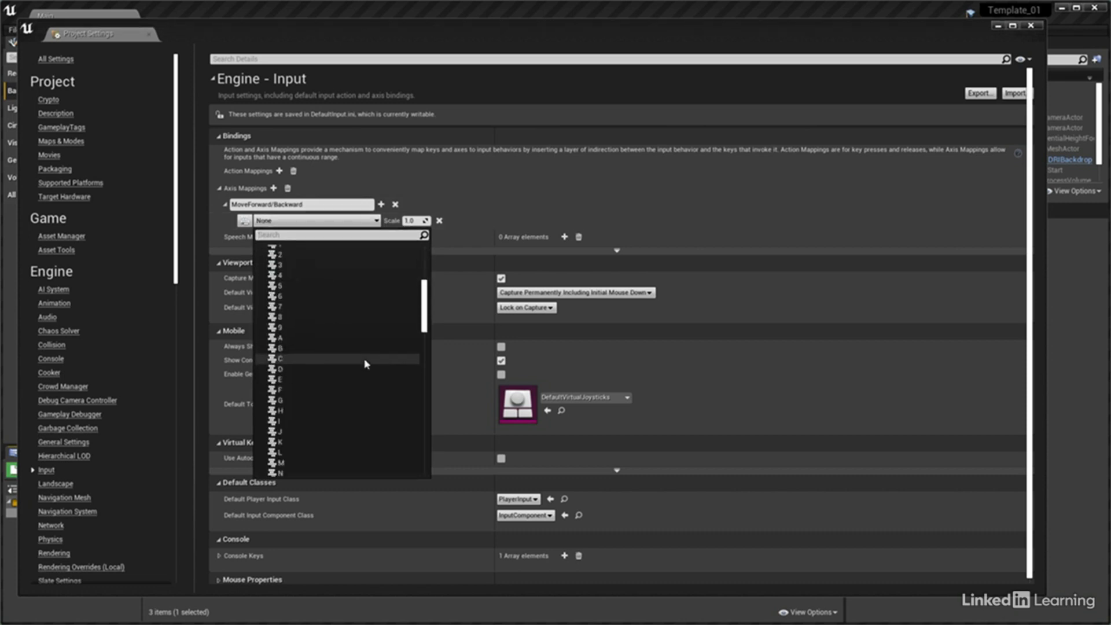
scroll(366, 364, "down", 4)
left_click(277, 437)
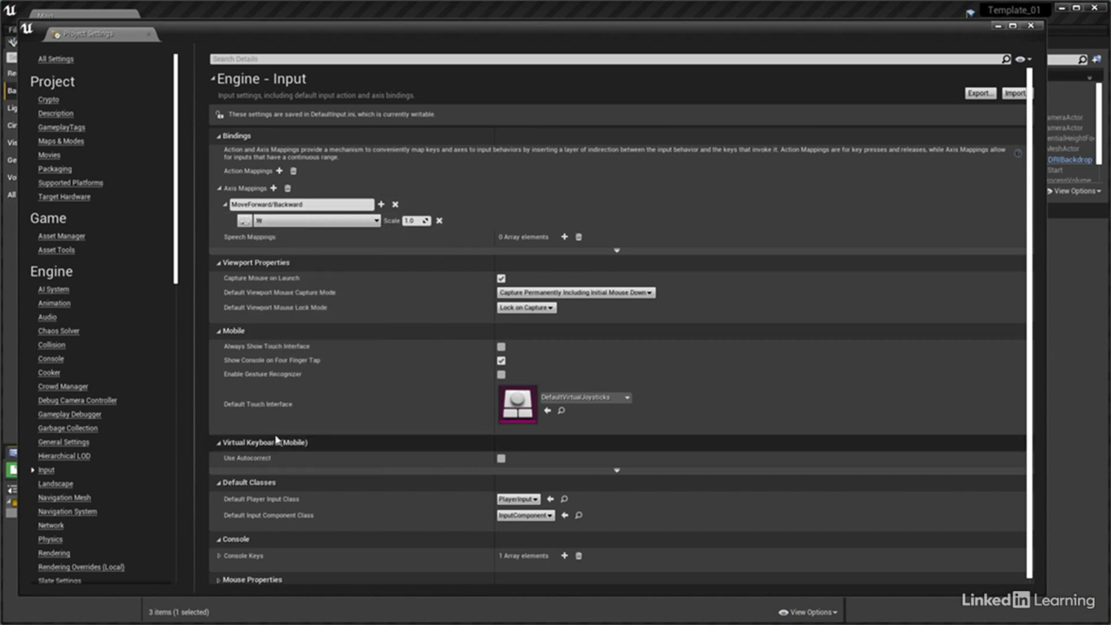
Add a second binding to MoveForward/Backward using the keyboard key S with a scale of -1.0
left_click(381, 205)
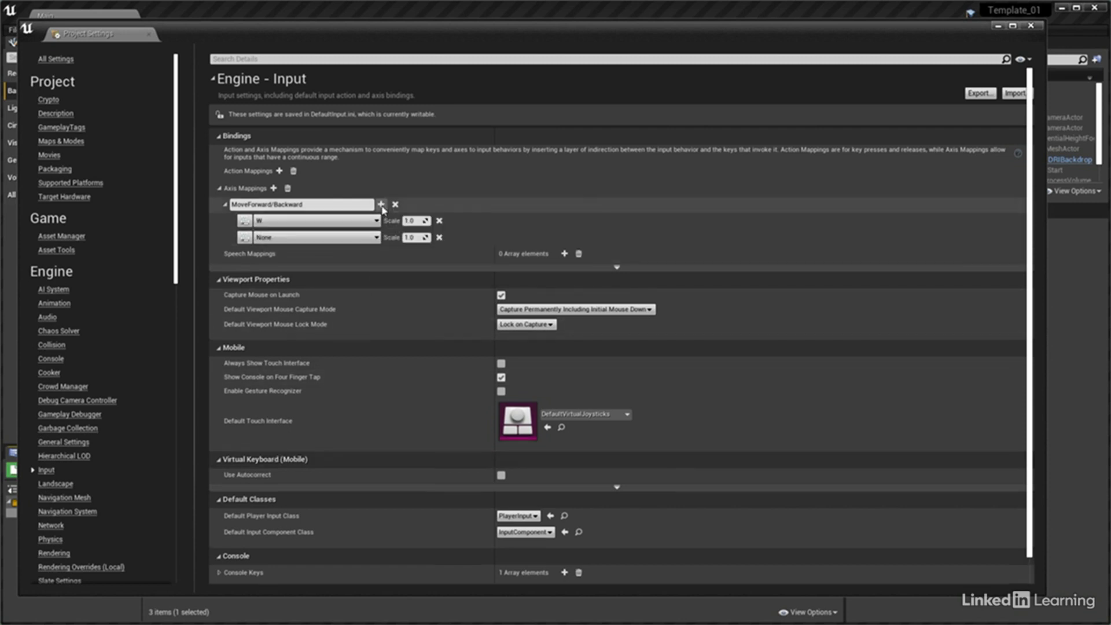
left_click(375, 237)
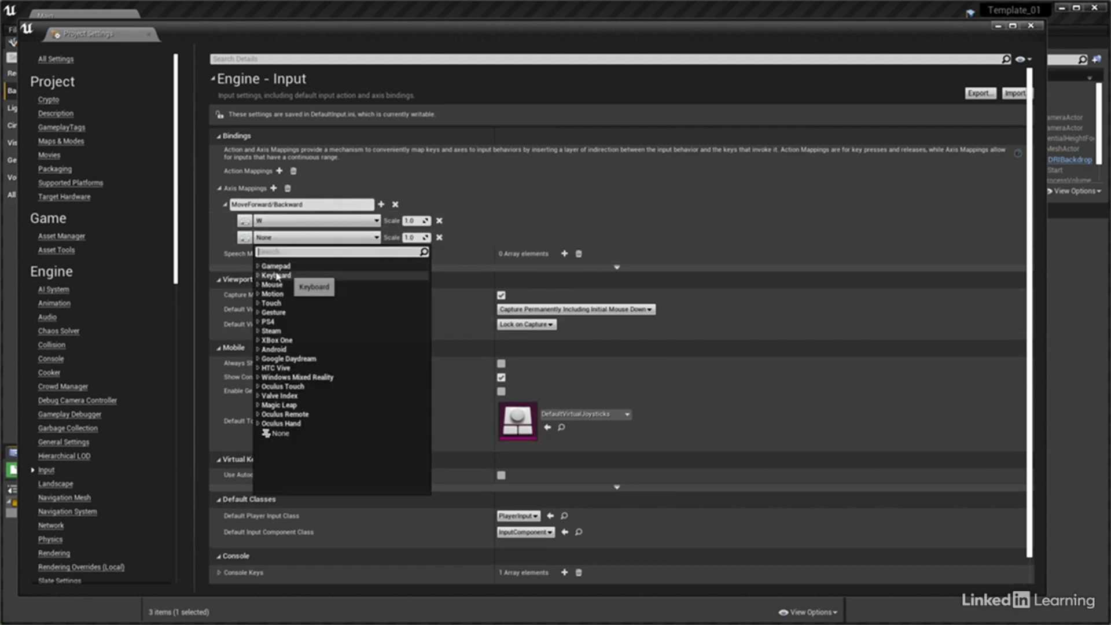
scroll(364, 431, "down", 7)
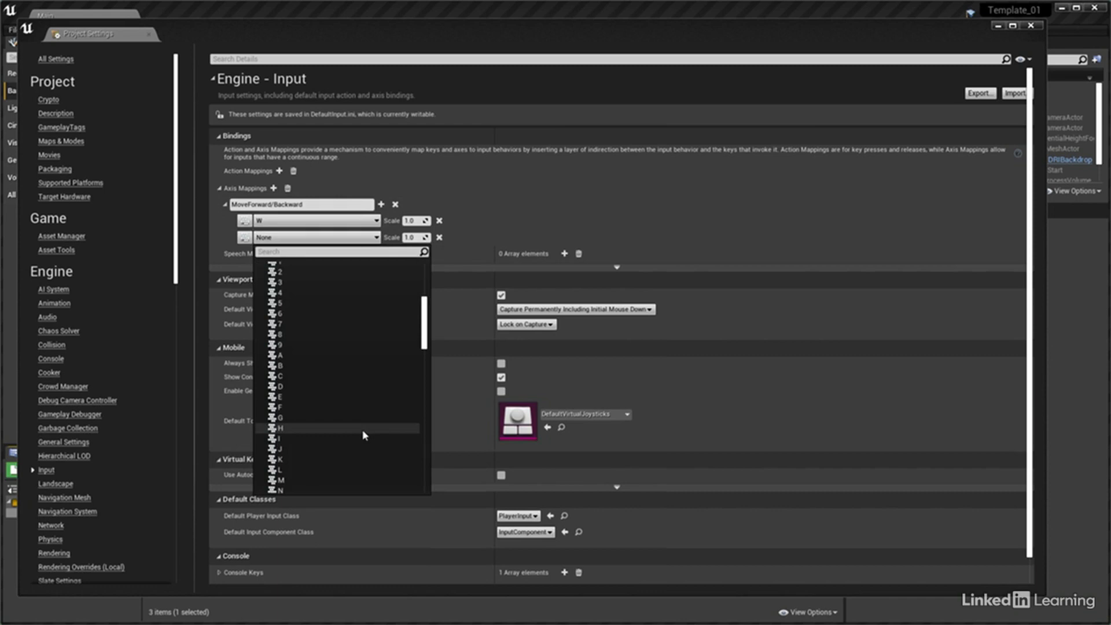
scroll(363, 430, "down", 3)
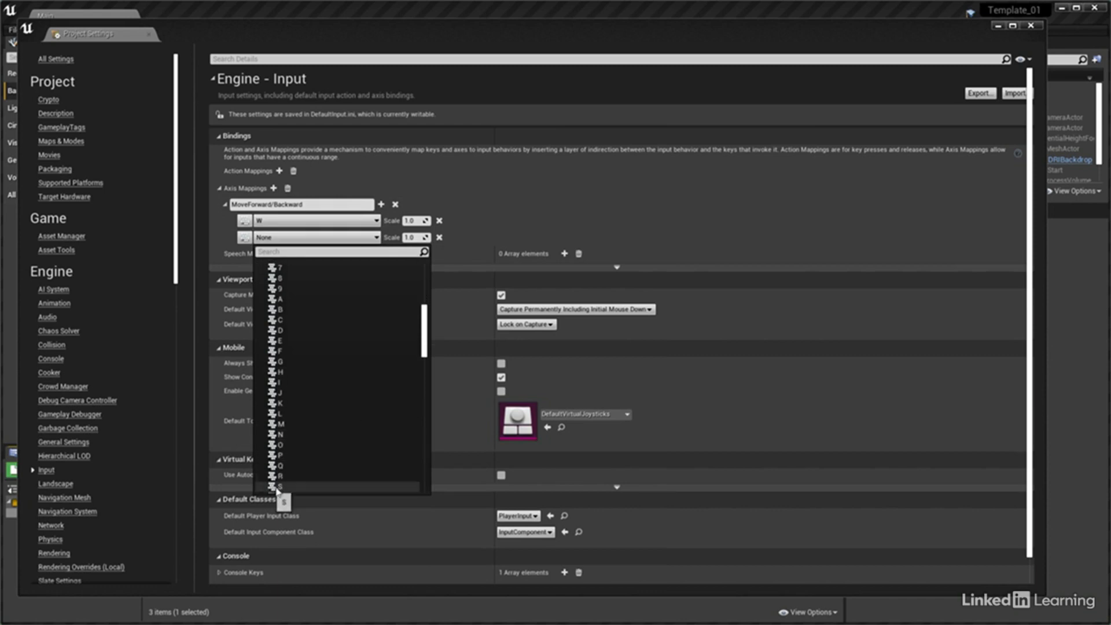
left_click(280, 491)
left_click(409, 238)
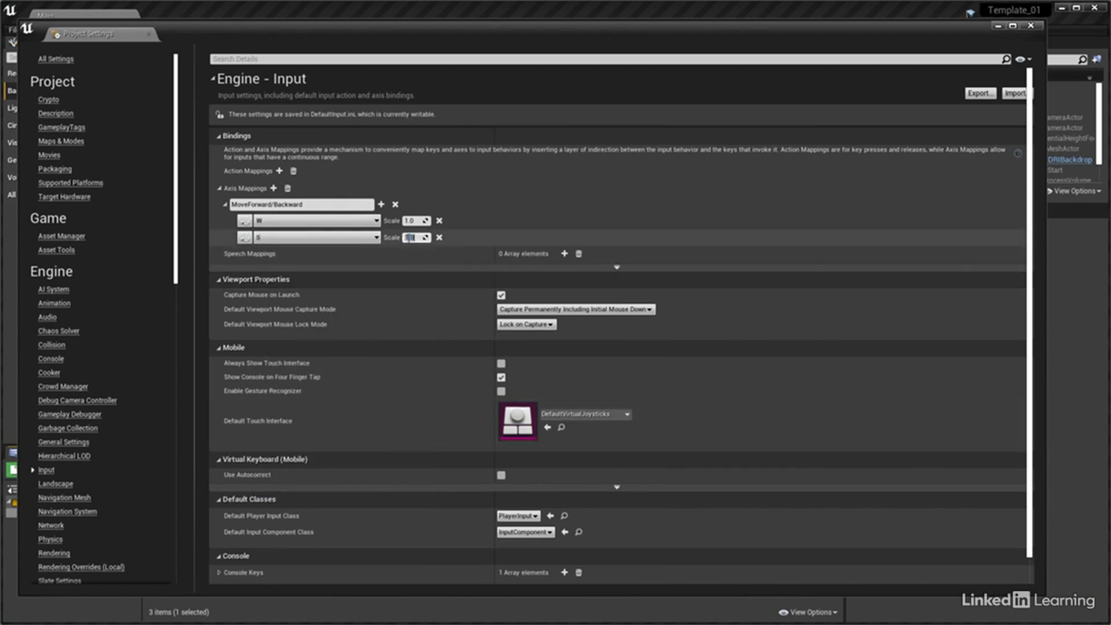
type("-1.0")
Add an axis mapping named MoveLeft/Right with two bindings and assign the keyboard key A to the first
left_click(274, 189)
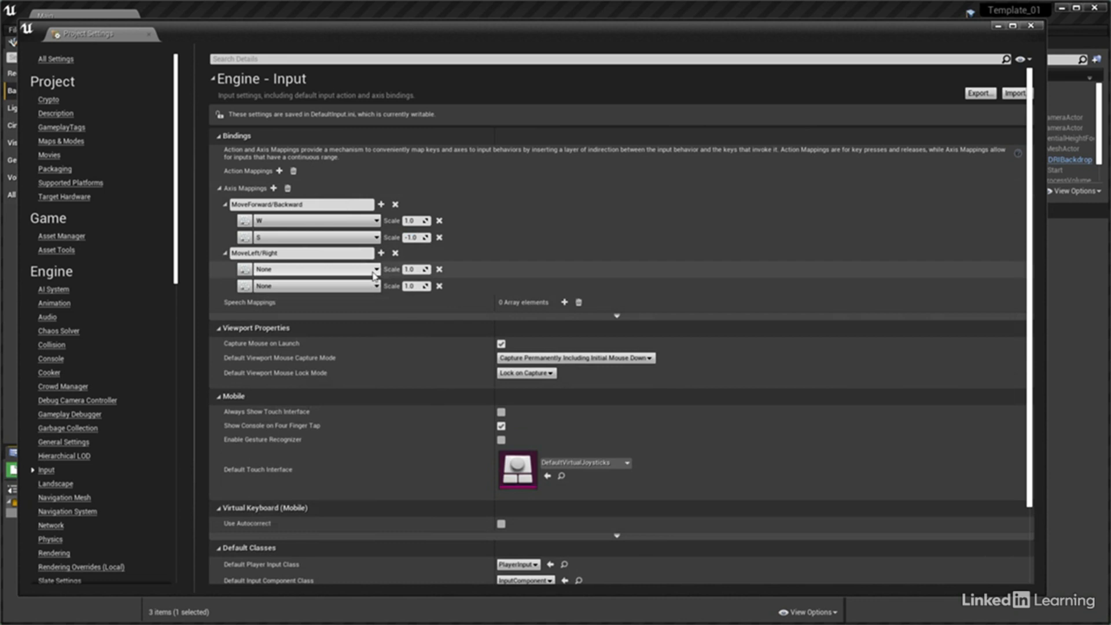
left_click(317, 285)
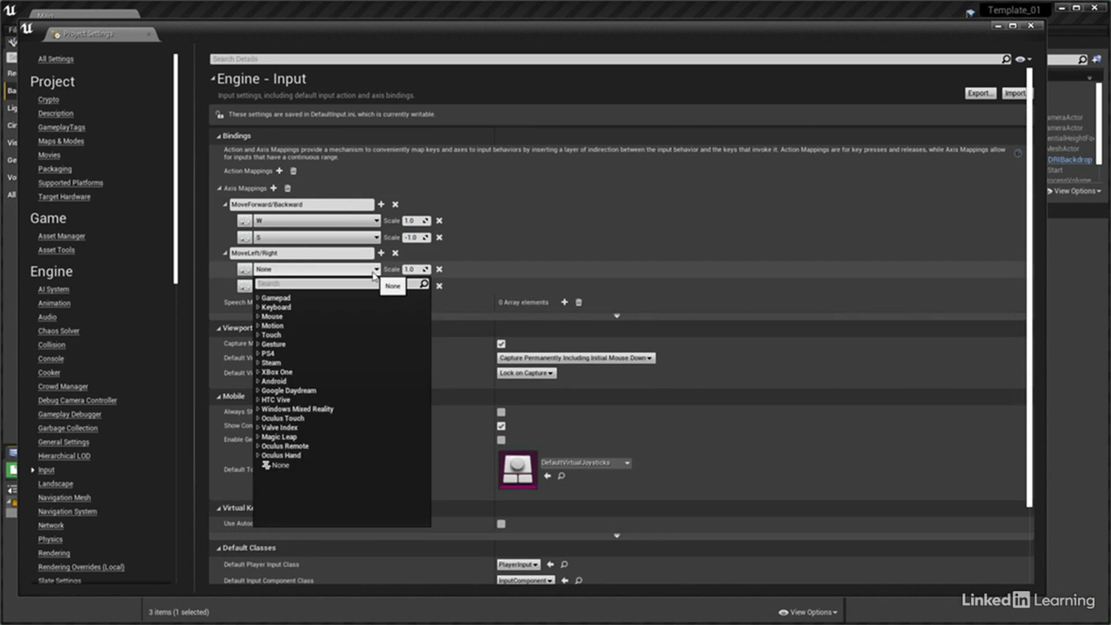
left_click(287, 309)
scroll(317, 410, "down", 10)
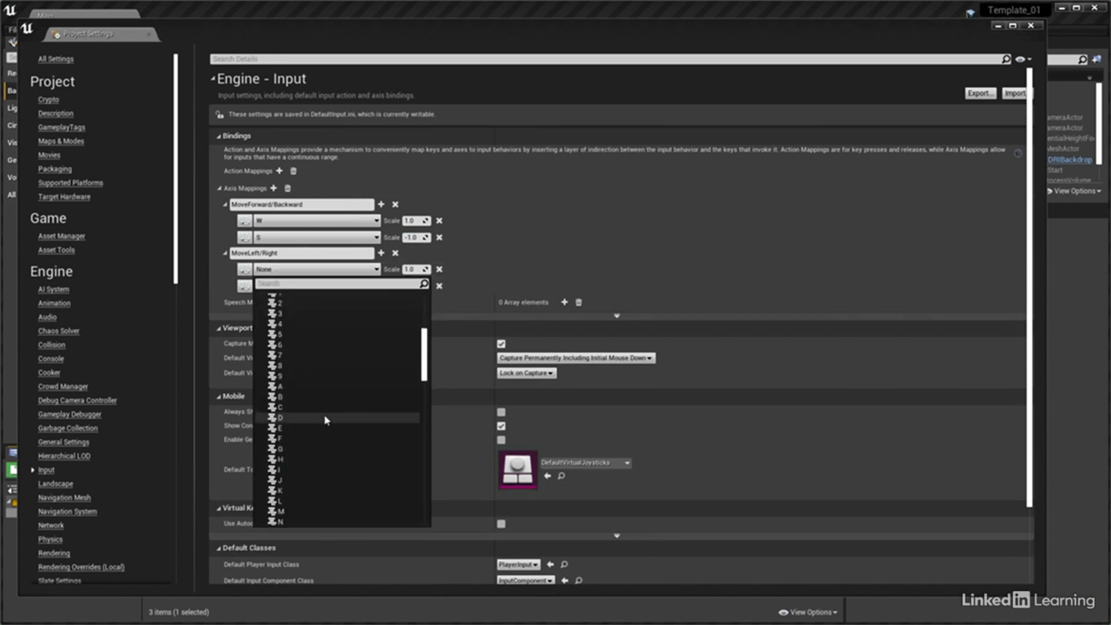
left_click(287, 352)
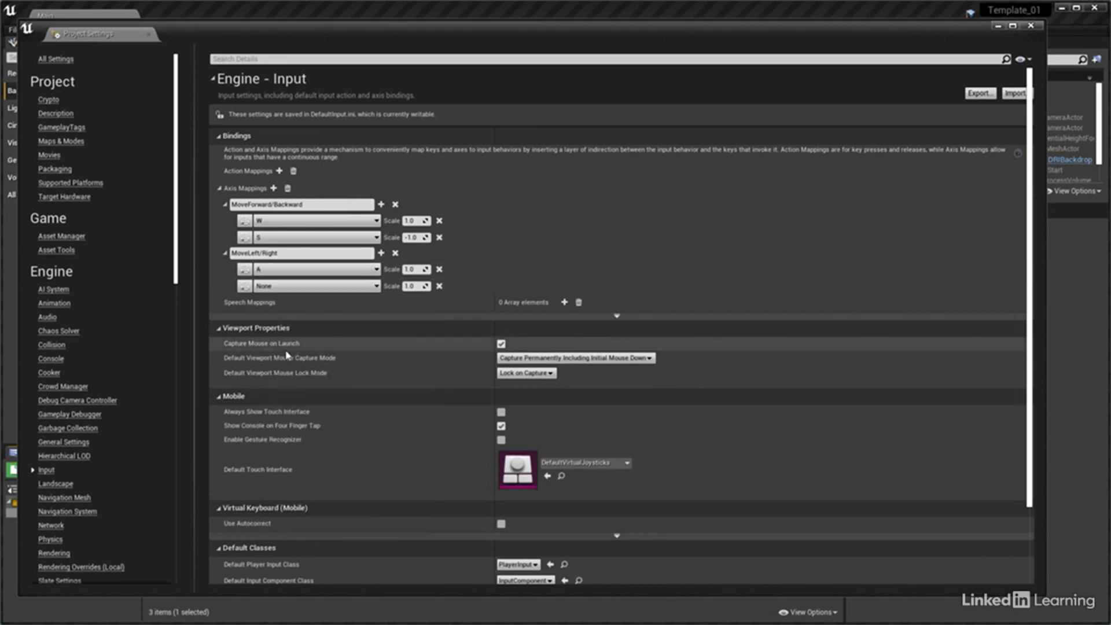
Assign the keyboard key D to the second MoveLeft/Right binding with a scale of -1.0
left_click(313, 286)
left_click(281, 324)
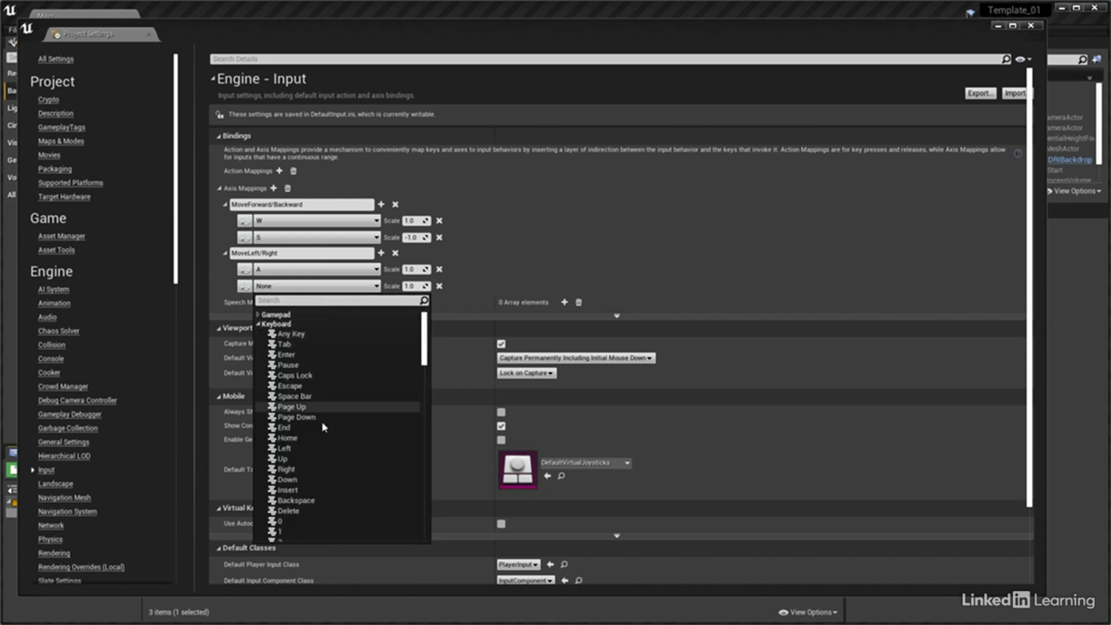
scroll(323, 427, "down", 5)
left_click(304, 436)
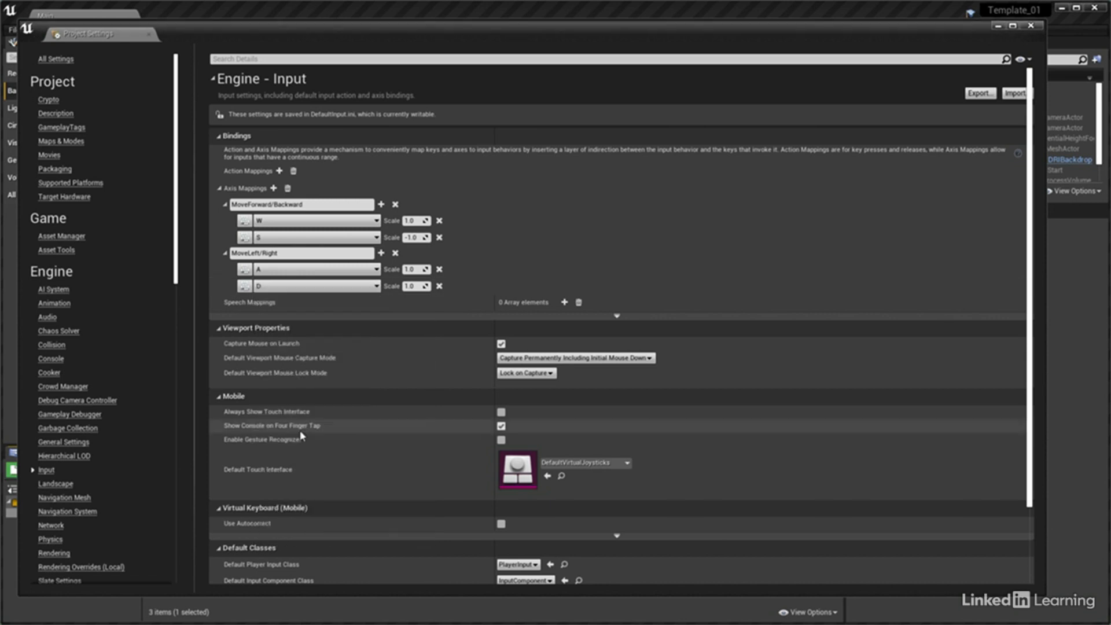
left_click(412, 287)
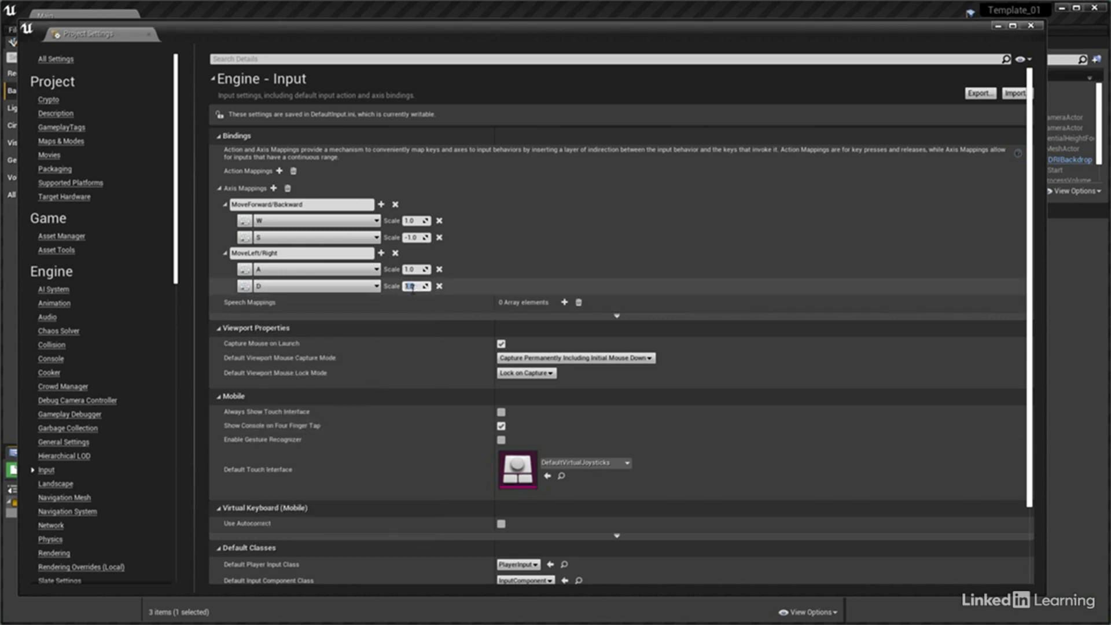
type("-1.0")
Add a third axis mapping and name it LookUp/Down
left_click(274, 188)
double_click(246, 302)
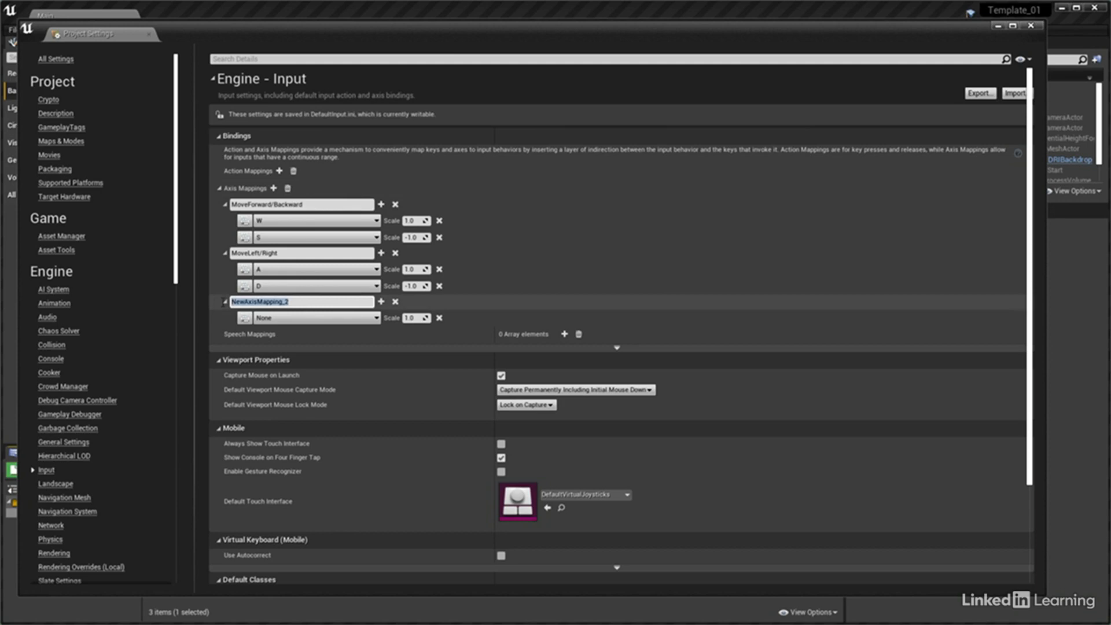
type("LookUp/Down")
key("Return")
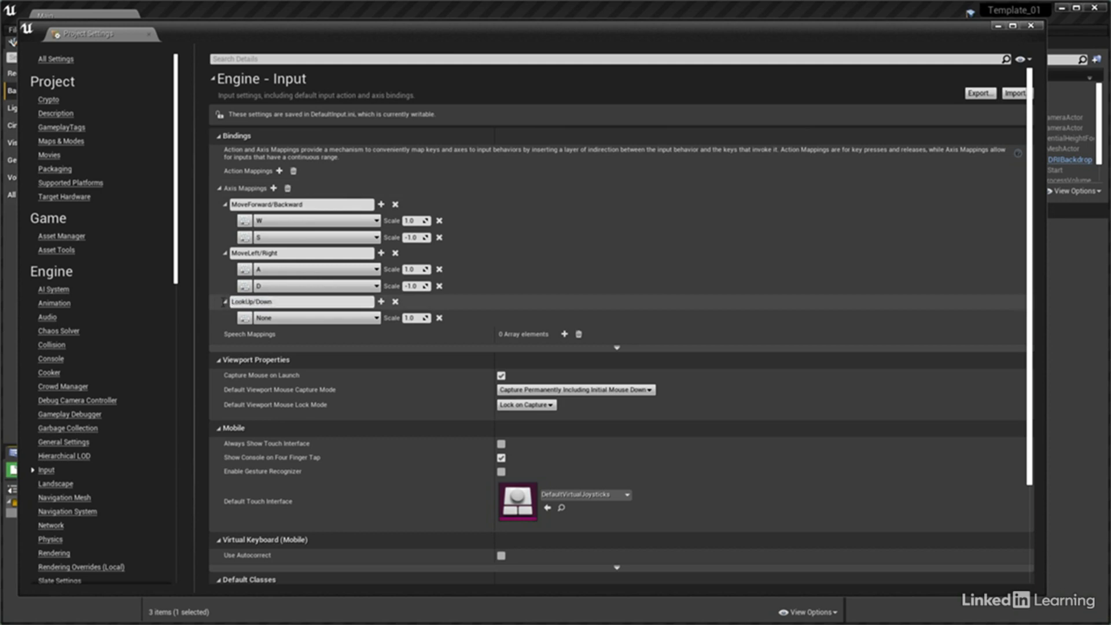
Bind LookUp/Down to Mouse Y with a scale of -1.0
left_click(276, 318)
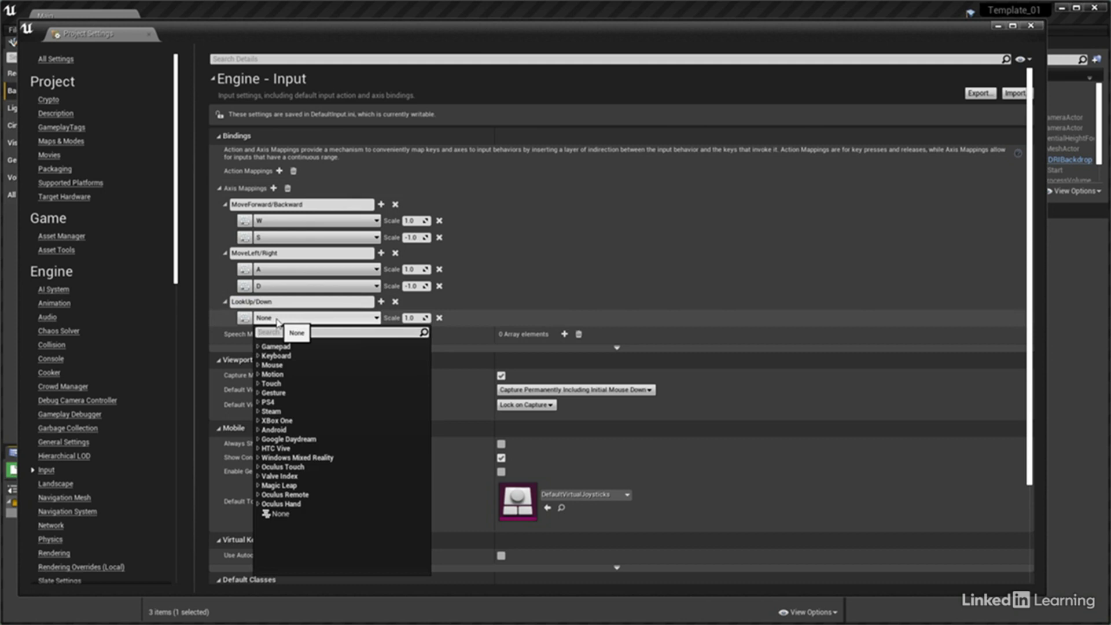
left_click(276, 366)
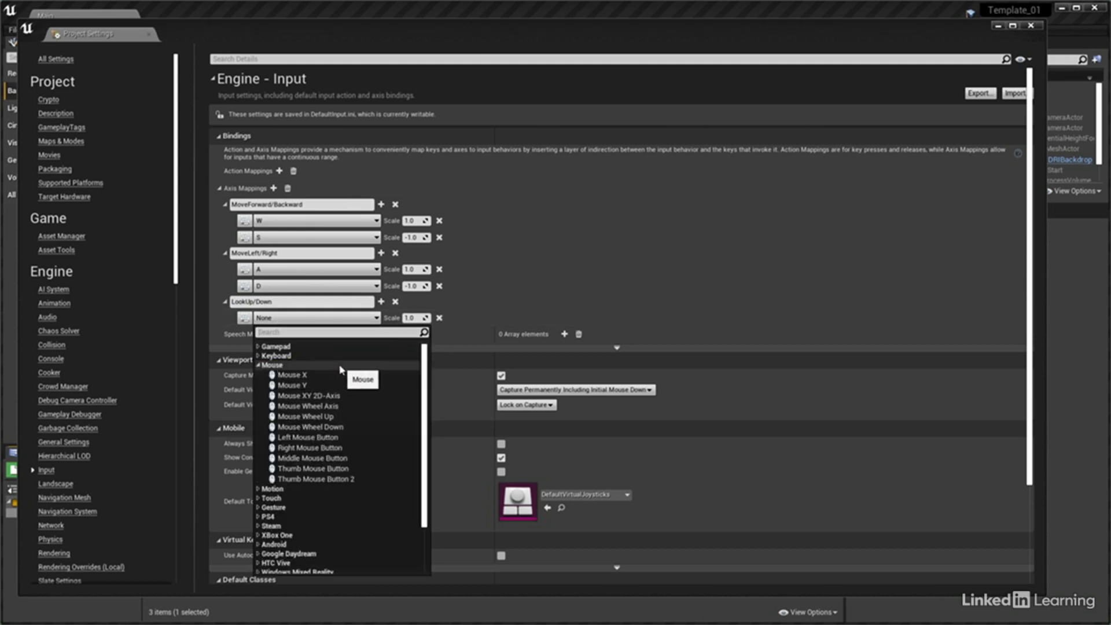
left_click(292, 385)
left_click(410, 318)
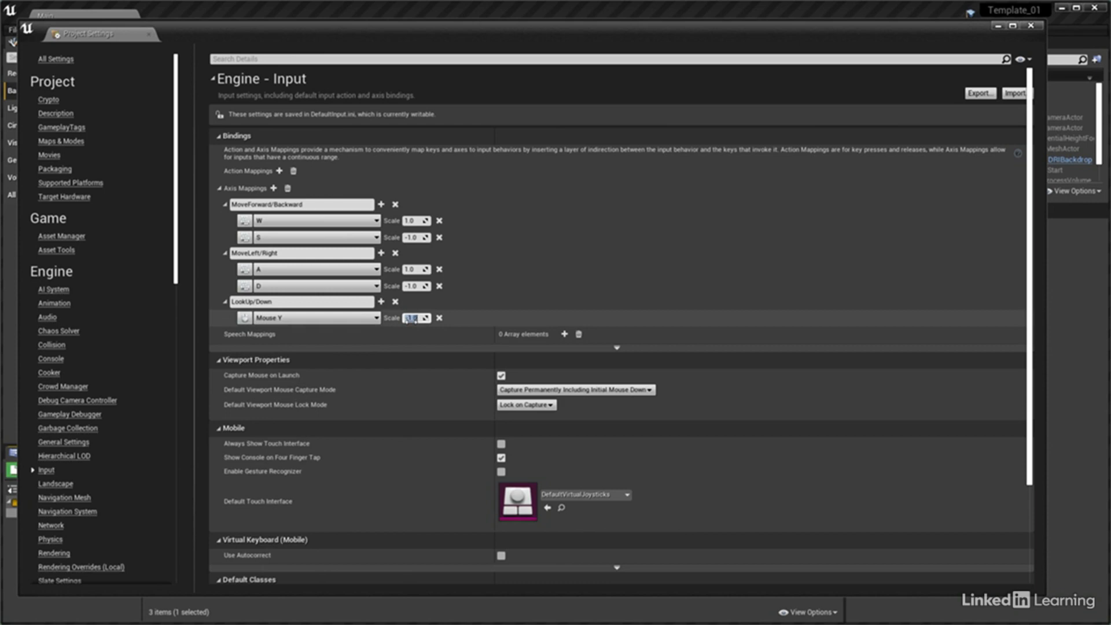
type("-1")
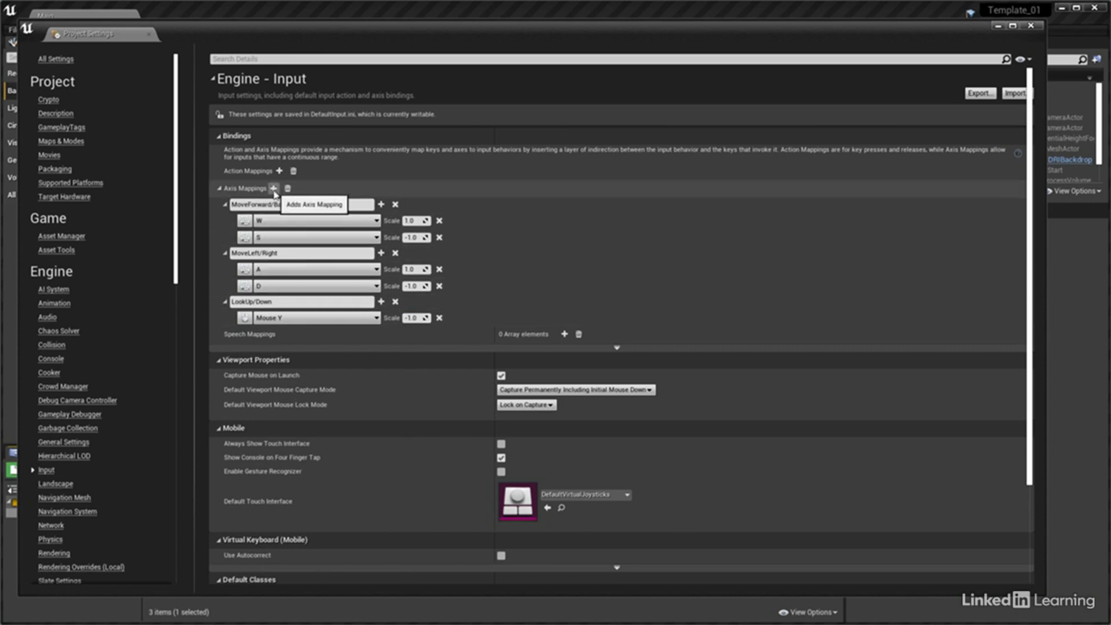
Add a fourth axis mapping bound to Mouse X and name it LookAround
left_click(273, 188)
left_click(315, 349)
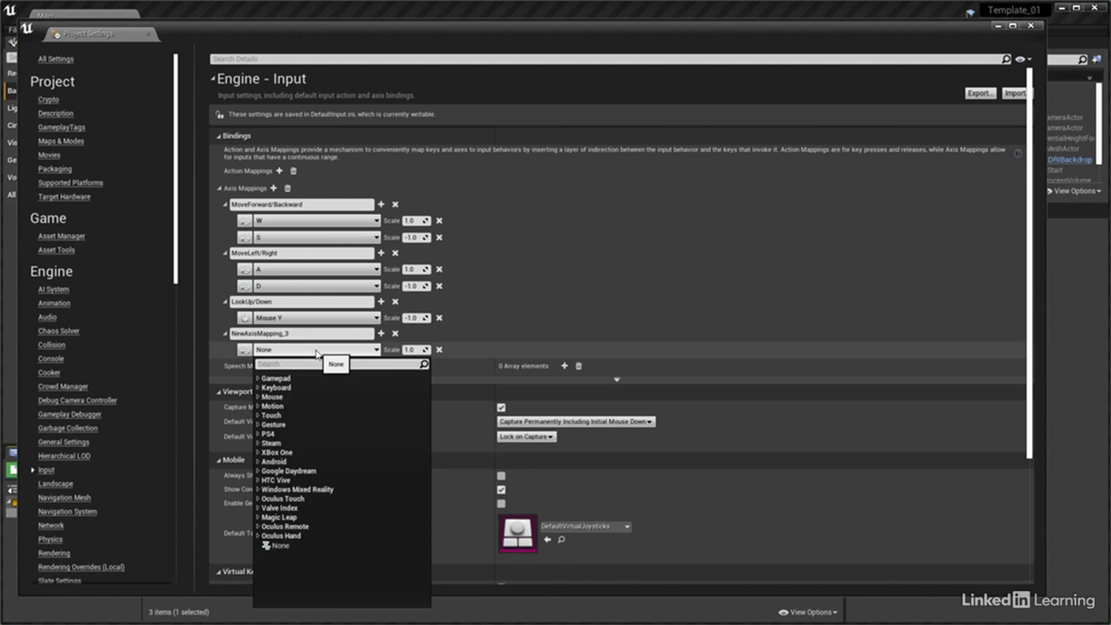
left_click(272, 398)
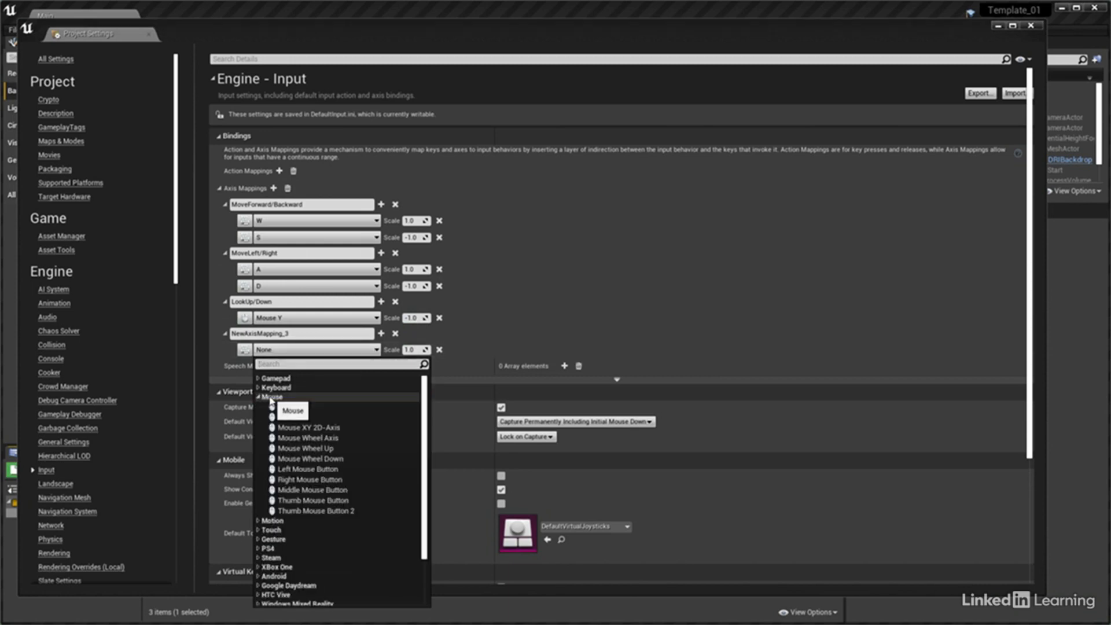
left_click(297, 407)
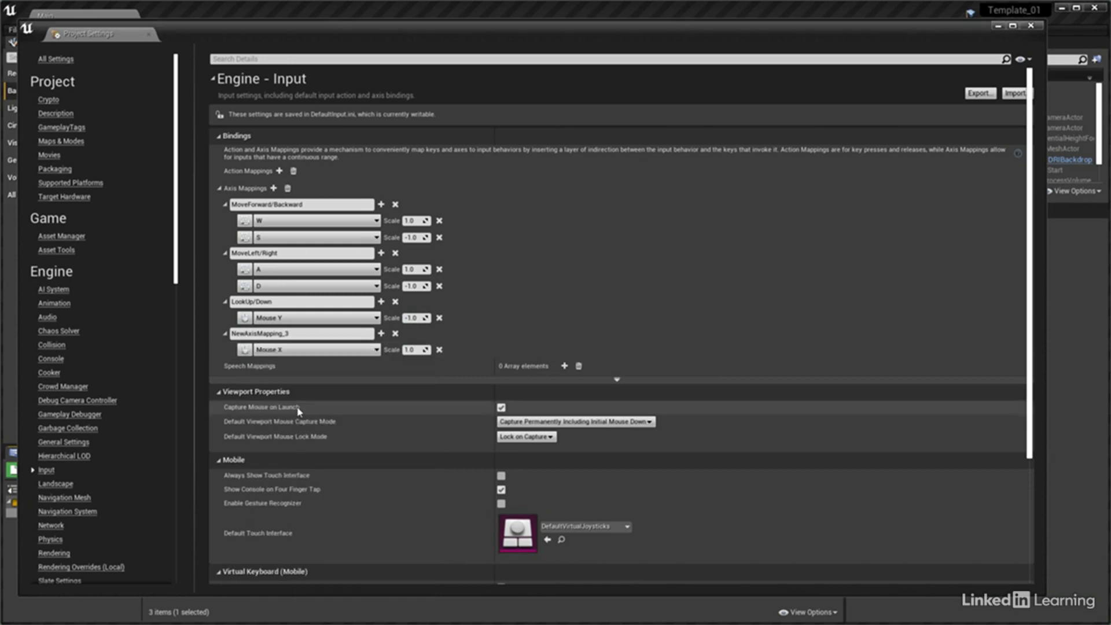
left_click_drag(298, 334, 229, 334)
type("LookA")
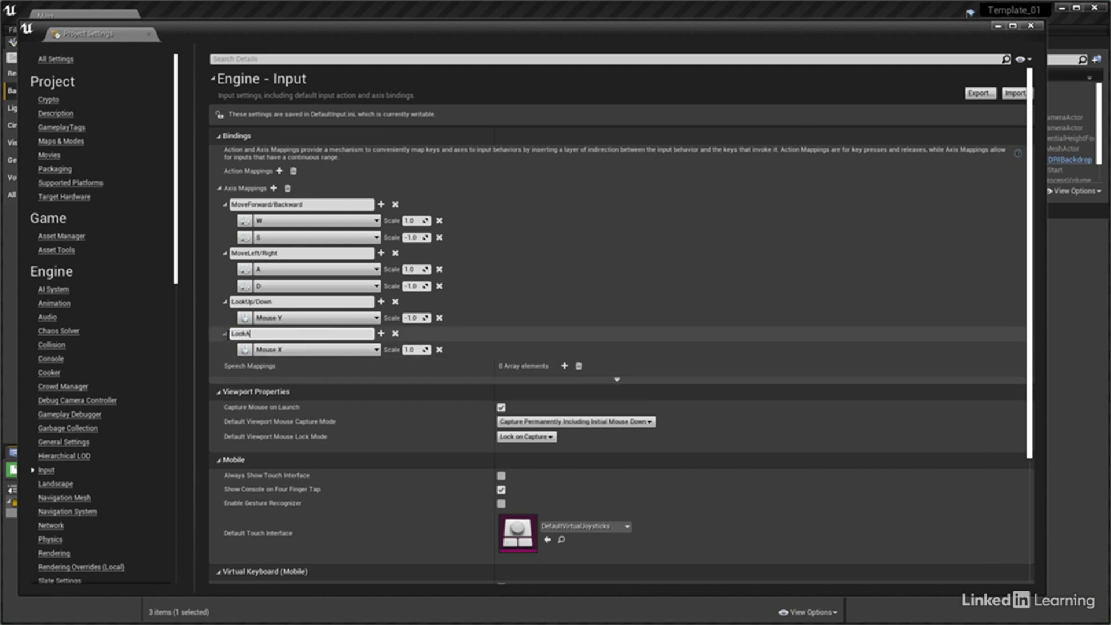
type("round")
key("Return")
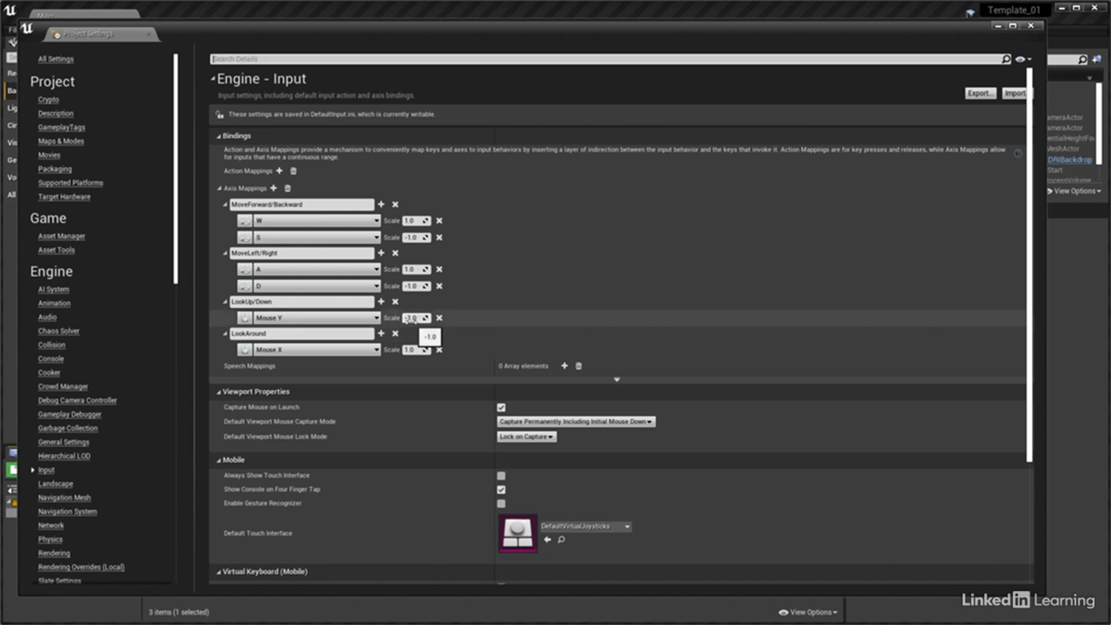
In Maps & Modes, choose GM_ArchViz as the default game mode, check its selected classes, and close the Project Settings
left_click(60, 142)
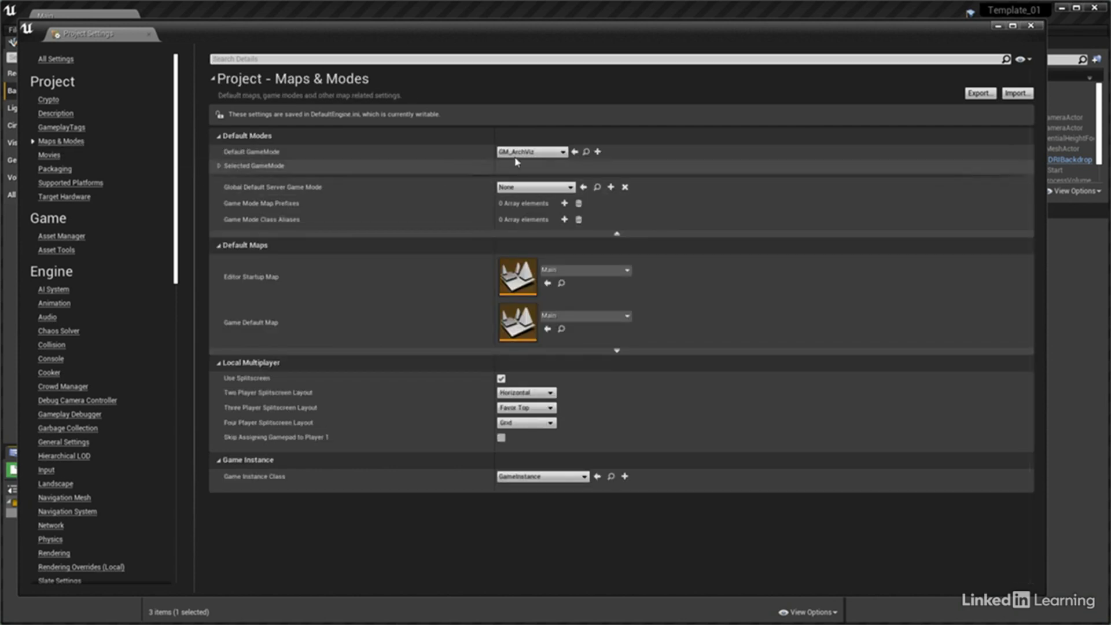
left_click(535, 152)
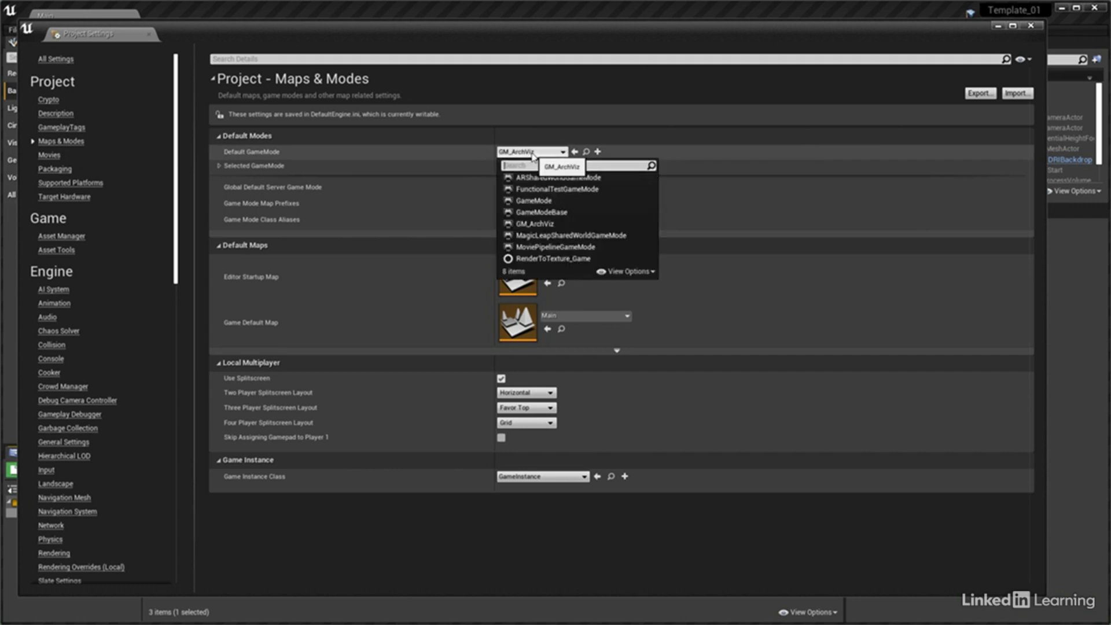
left_click(541, 224)
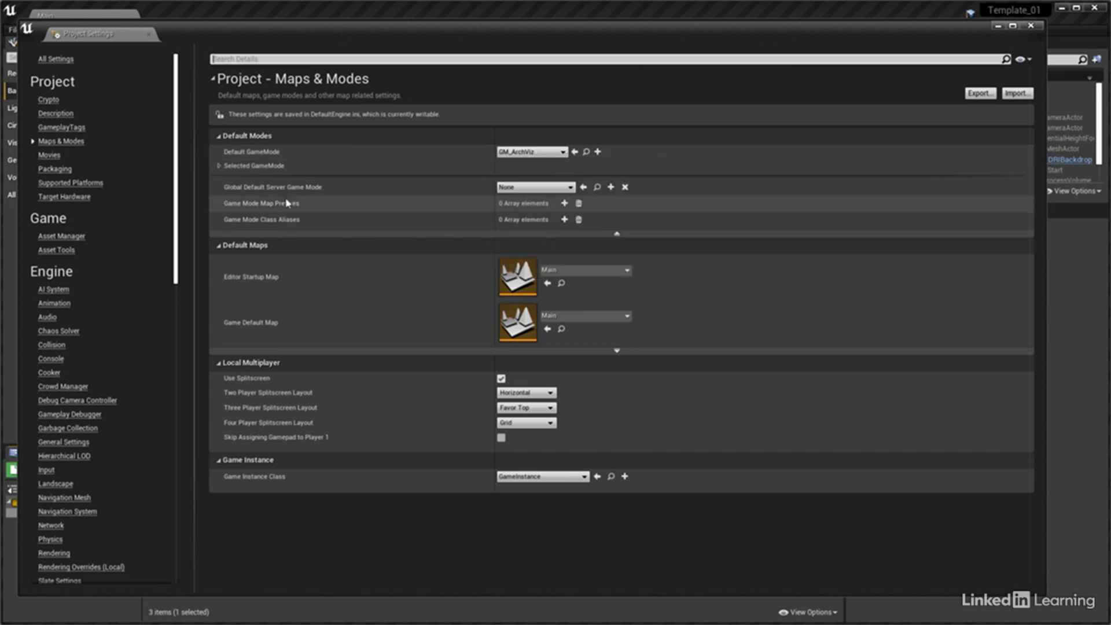
left_click(219, 167)
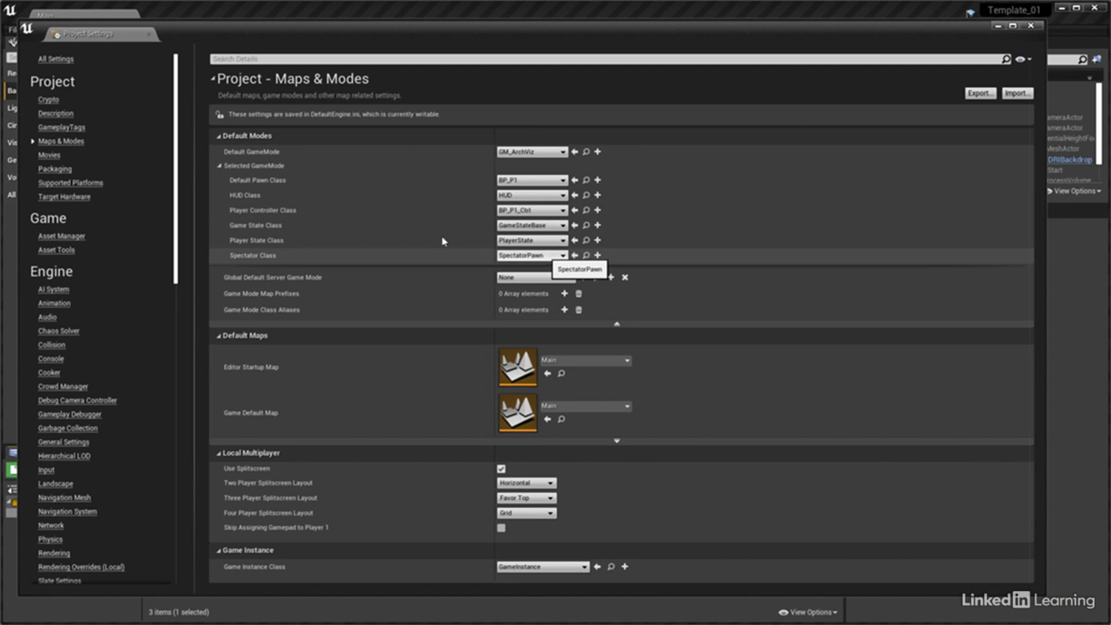
left_click(149, 35)
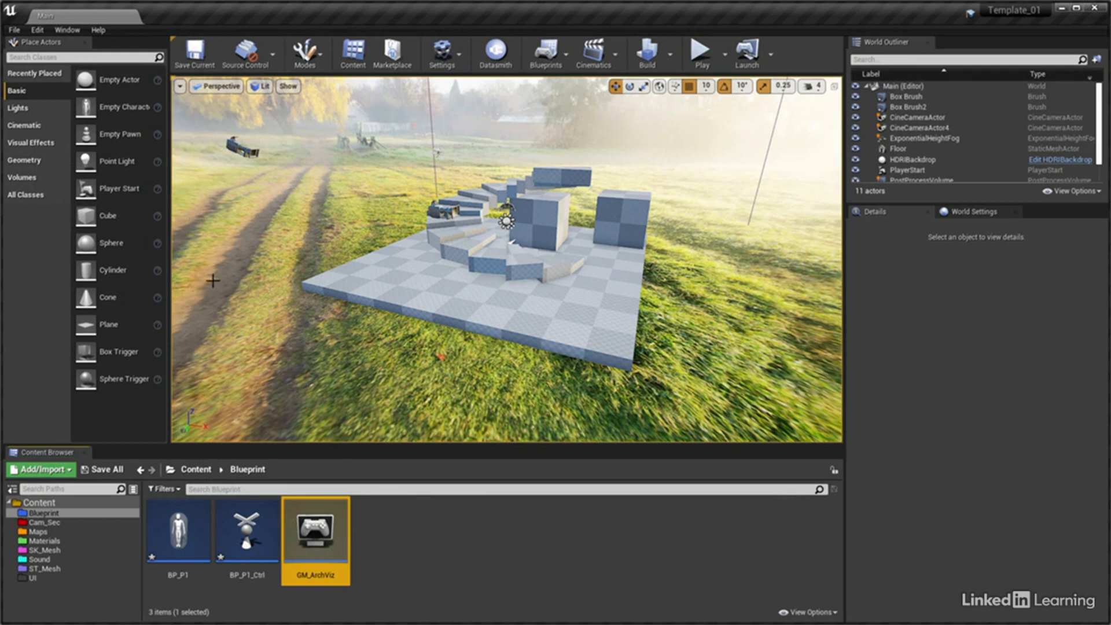
Open the BP_P1 blueprint's Event Graph and delete the three default event nodes
double_click(199, 537)
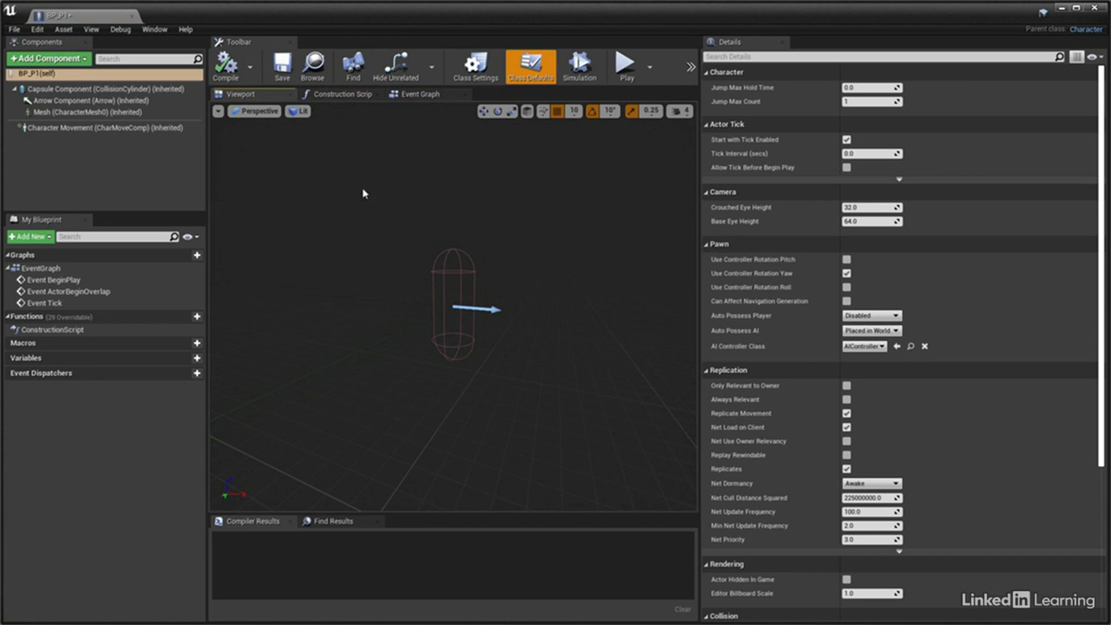
left_click(421, 94)
left_click_drag(376, 169, 561, 486)
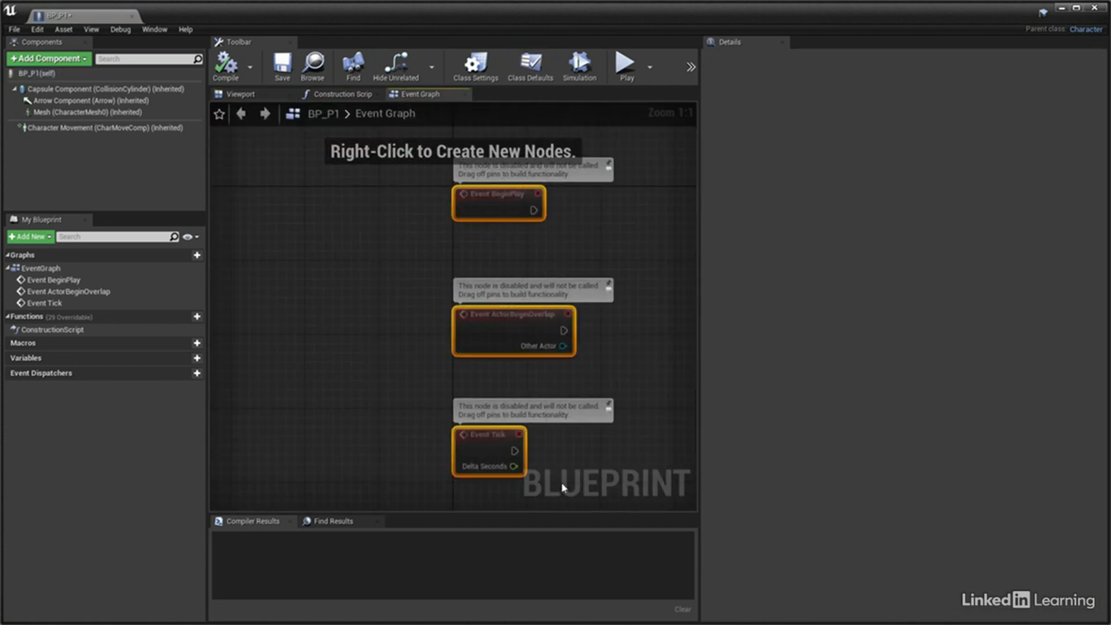
key("Delete")
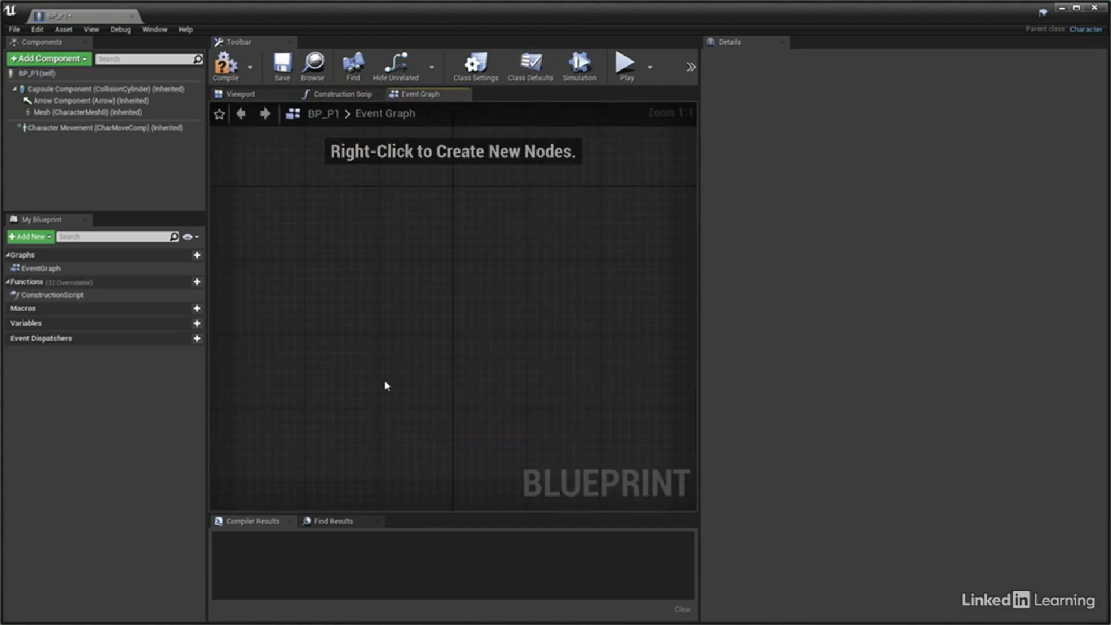
Add a Get Control Rotation node to the empty BP_P1 Event Graph
right_click(289, 291)
type("get")
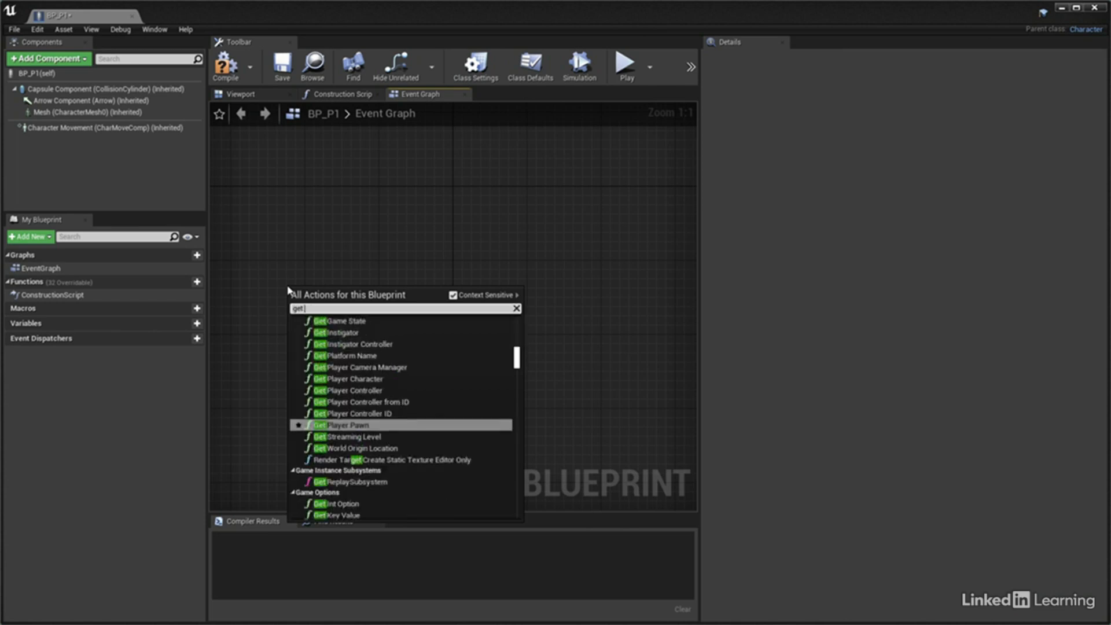
type(" control rotai")
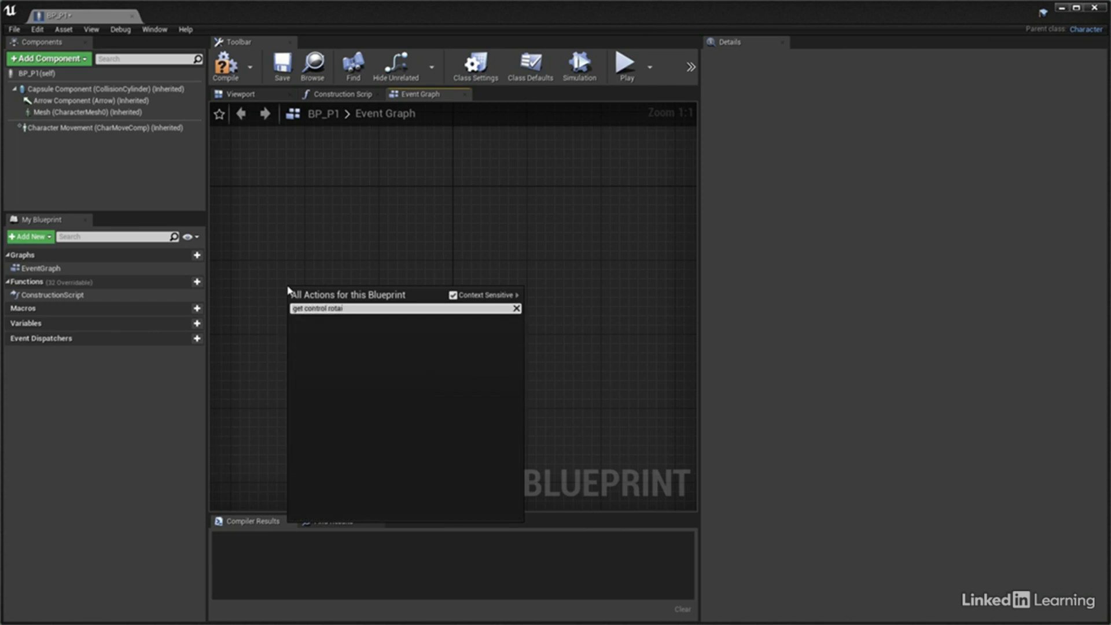
key("BackSpace")
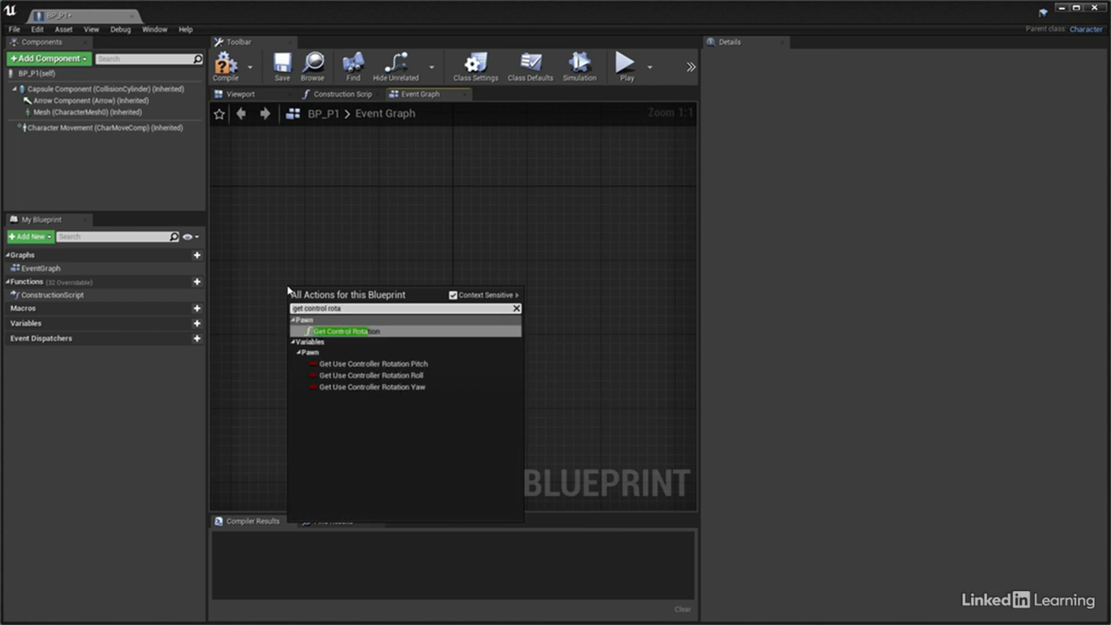
left_click(332, 329)
right_click_drag(406, 321, 359, 348)
Create Get Forward Vector and Get Right Vector nodes, both fed by the Get Control Rotation return value
left_click_drag(360, 348, 478, 349)
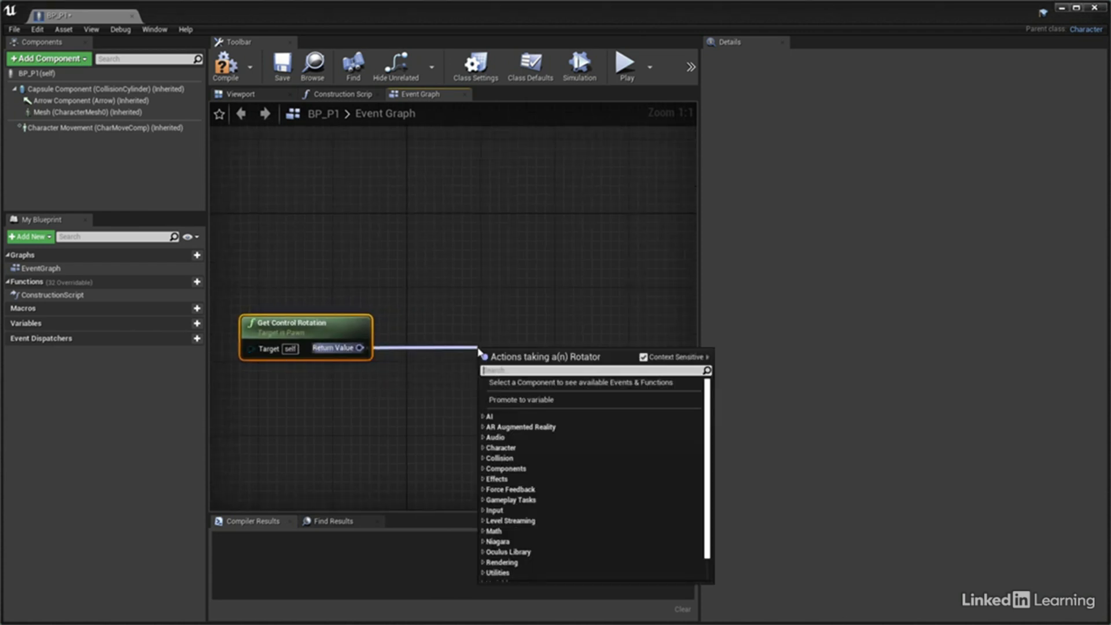
type("get forward")
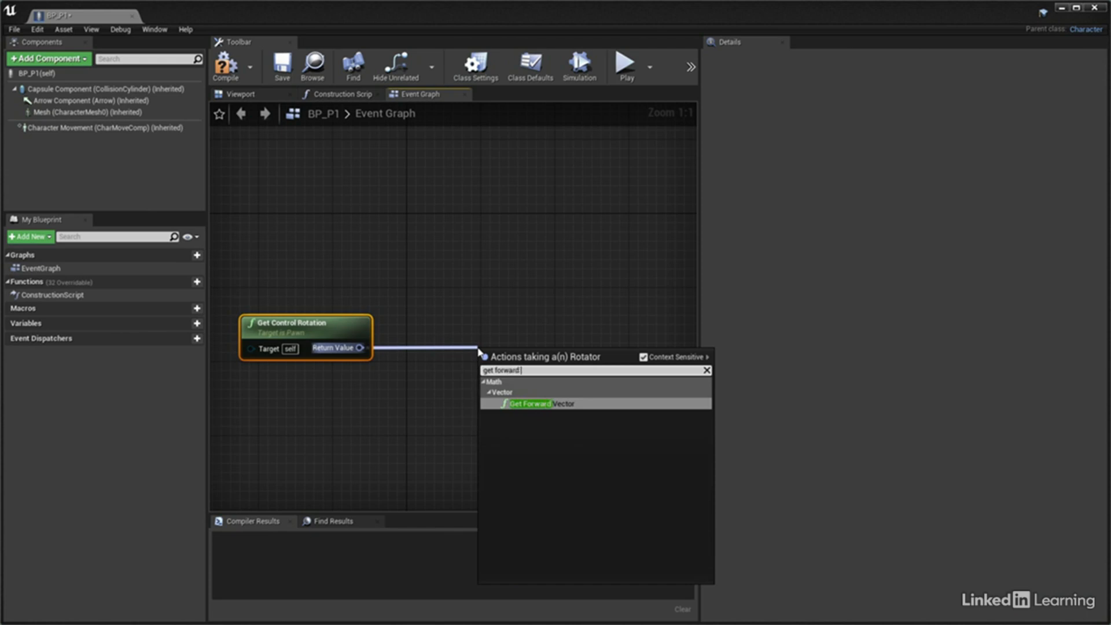
key("Return")
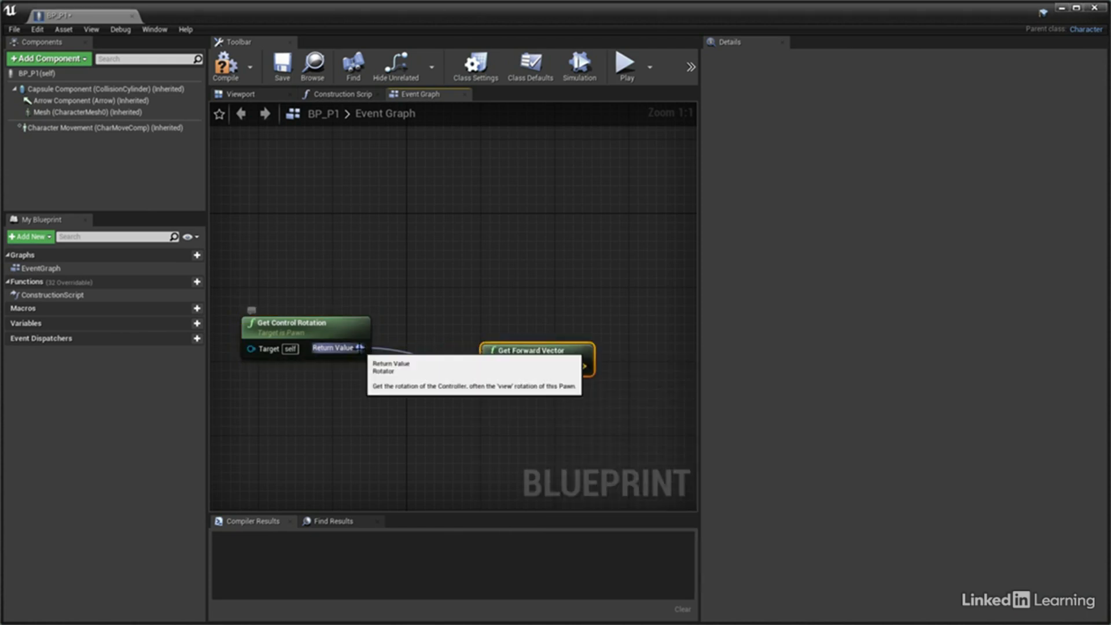
left_click_drag(360, 348, 491, 288)
type("get right")
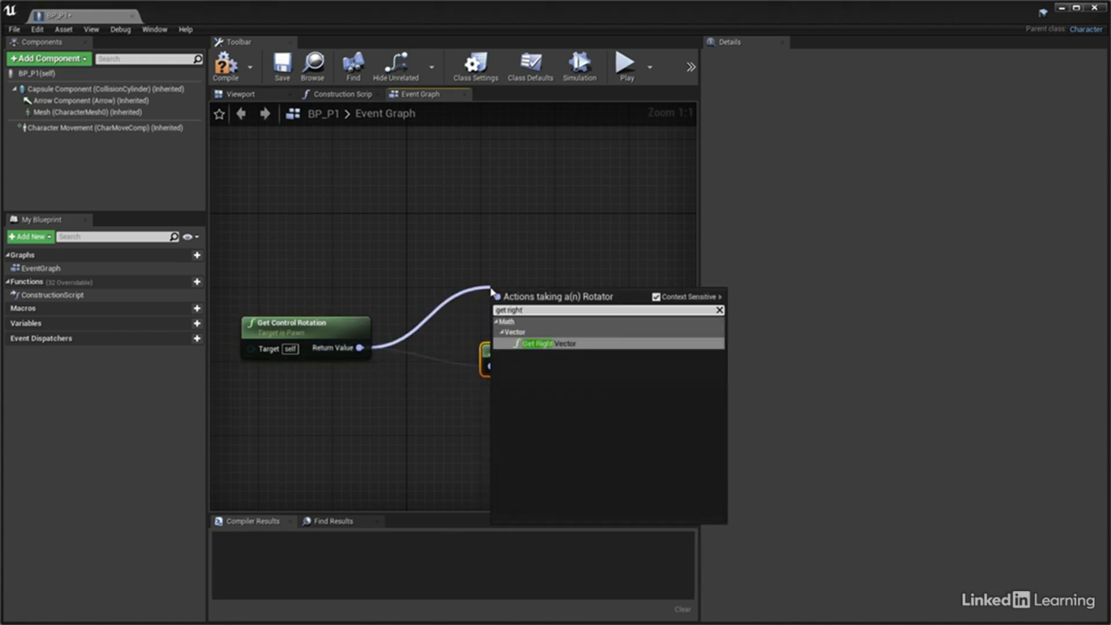
key("Return")
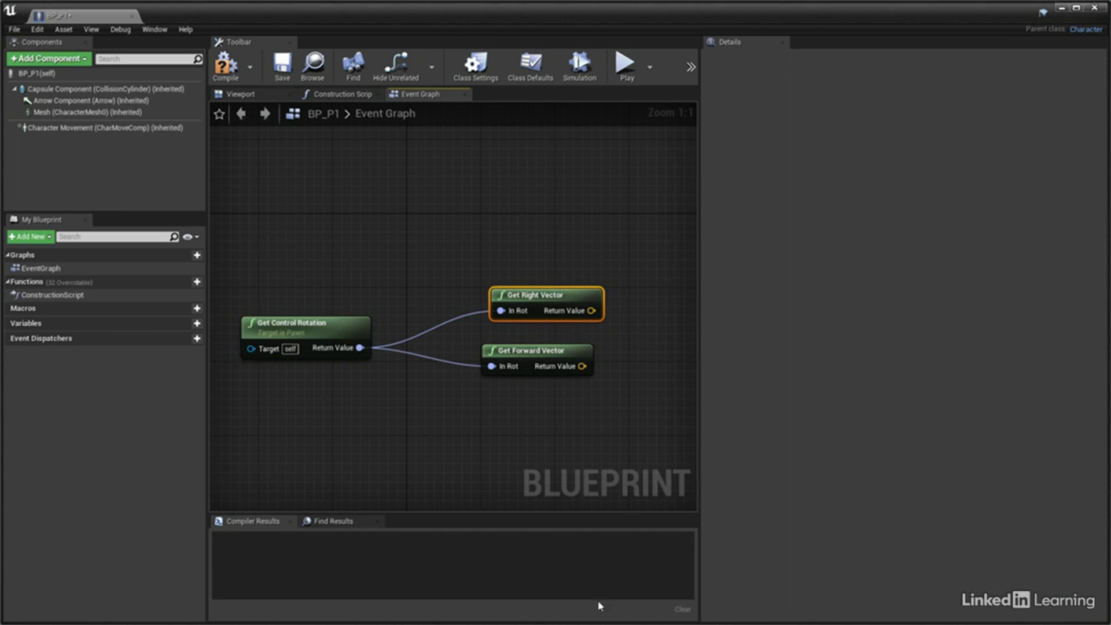
Add an InputAxis MoveForward/Backward event node to the BP_P1 Event Graph above the two vector nodes
right_click_drag(486, 283, 436, 213)
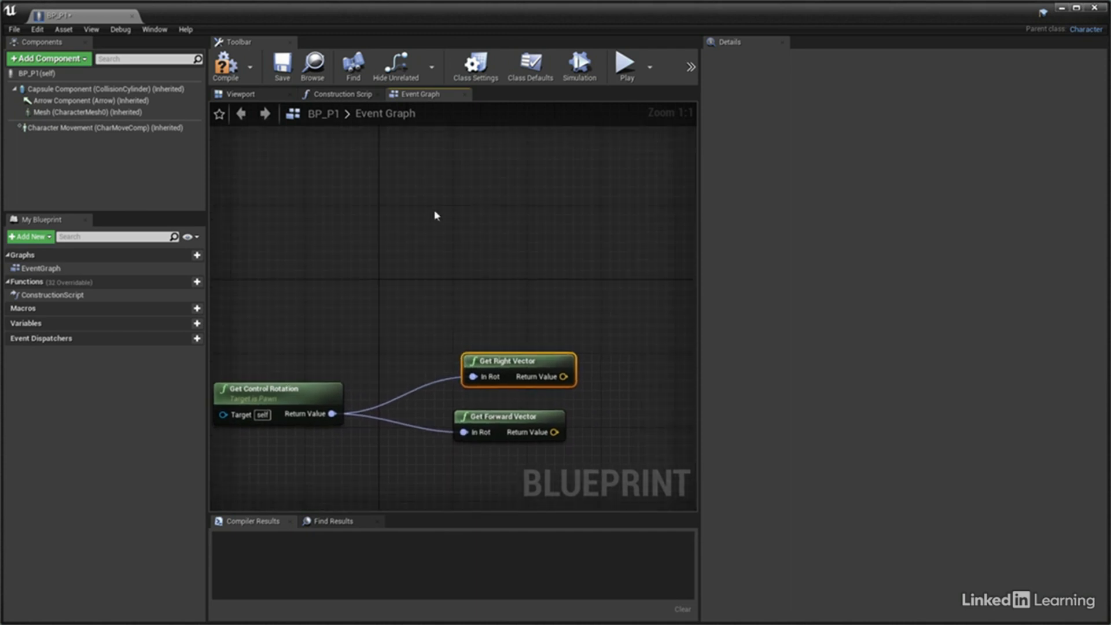
right_click(472, 197)
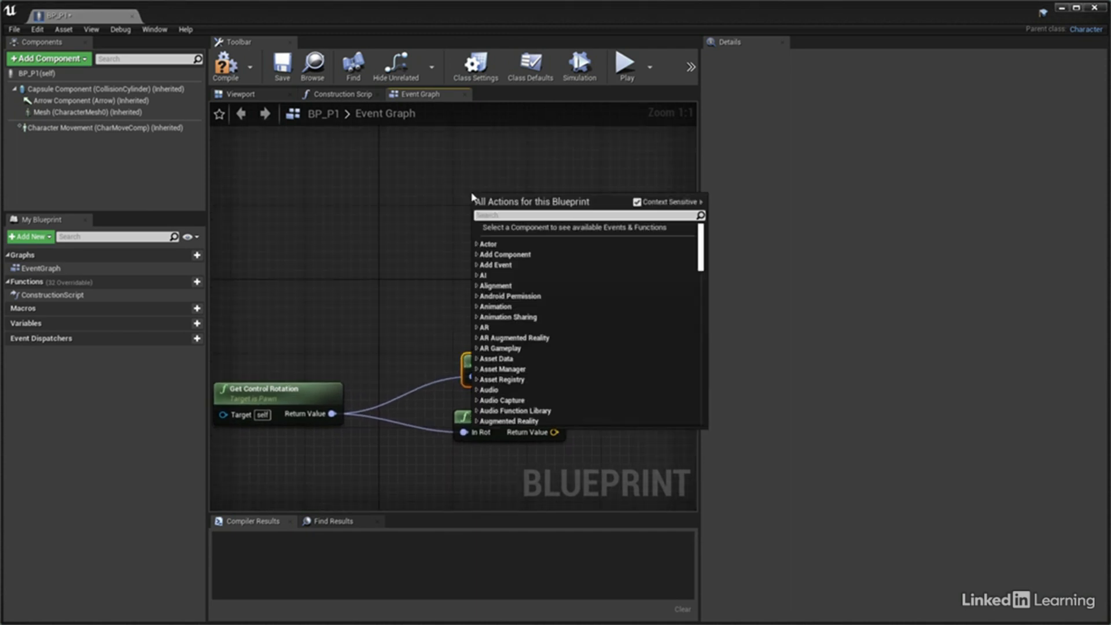
type("input axis mo")
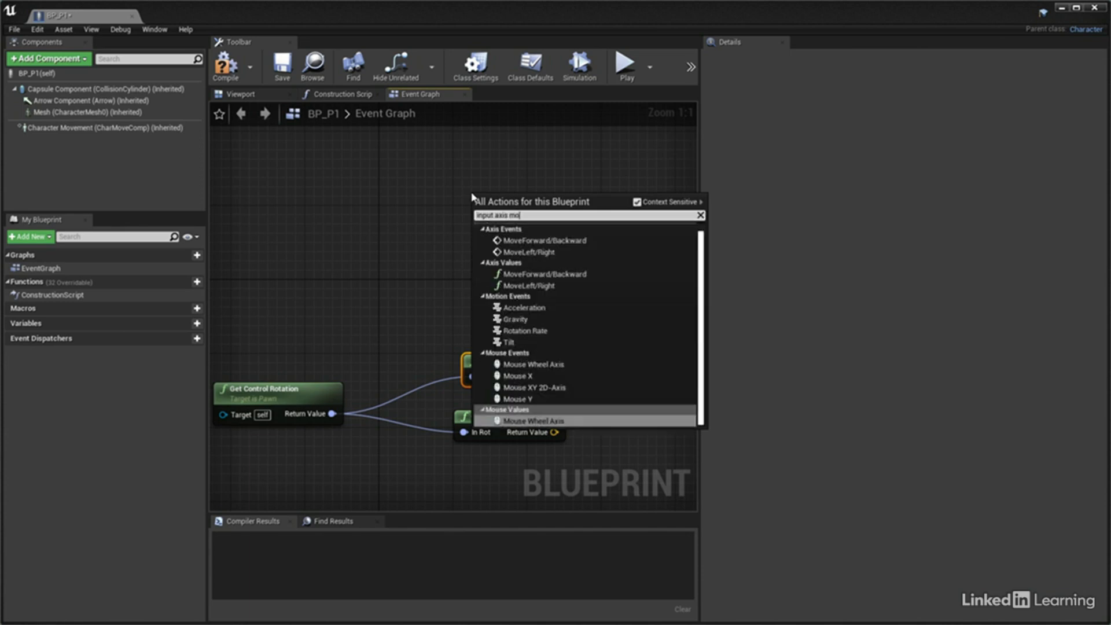
type("ve")
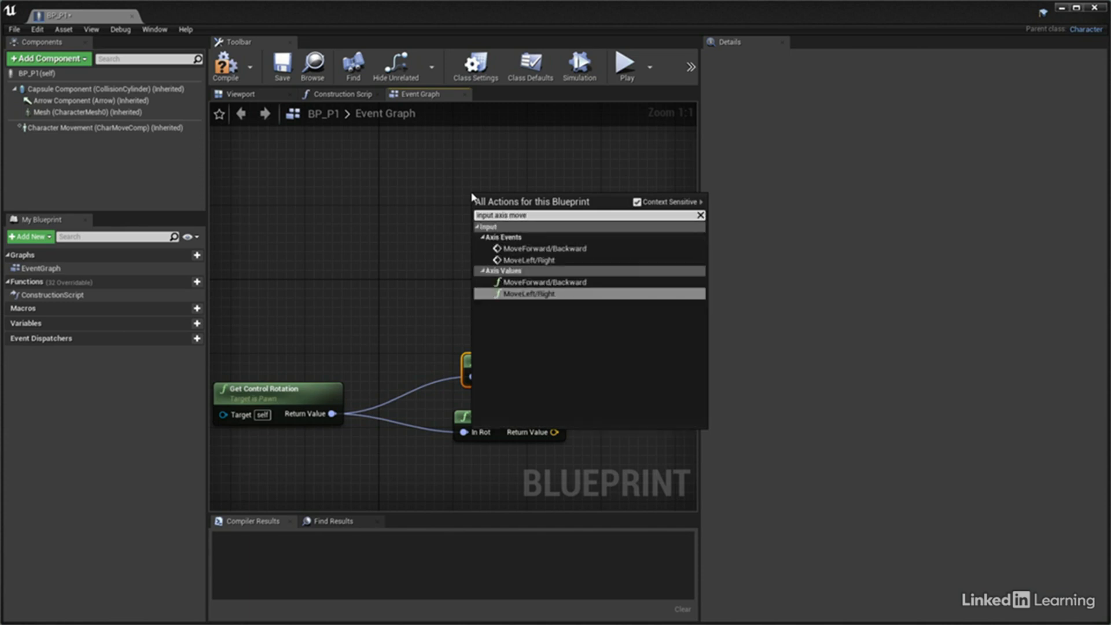
left_click(524, 249)
right_click_drag(541, 212, 469, 250)
left_click_drag(469, 250, 453, 196)
Add an InputAxis MoveLeft/Right event node below the MoveForward/Backward event
left_click(400, 288)
right_click(387, 264)
type("input axis")
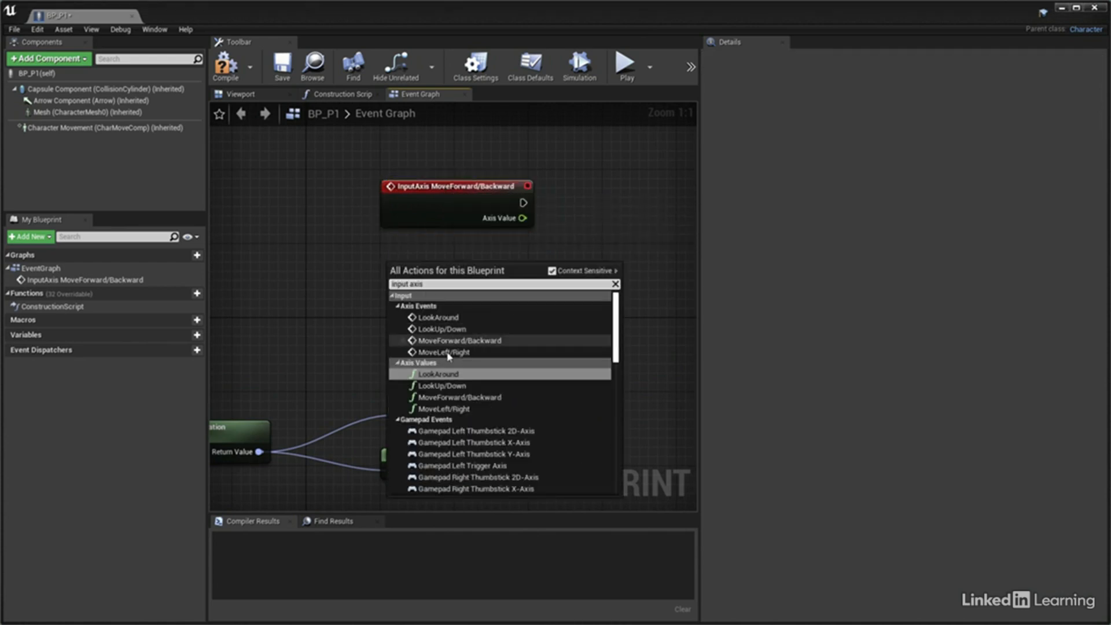
left_click(446, 352)
right_click_drag(581, 309, 485, 318)
Create an Add Movement Input node from MoveForward/Backward, wiring Get Forward Vector to World Direction and Axis Value to Scale Value
left_click_drag(400, 213, 501, 215)
type("add movemen")
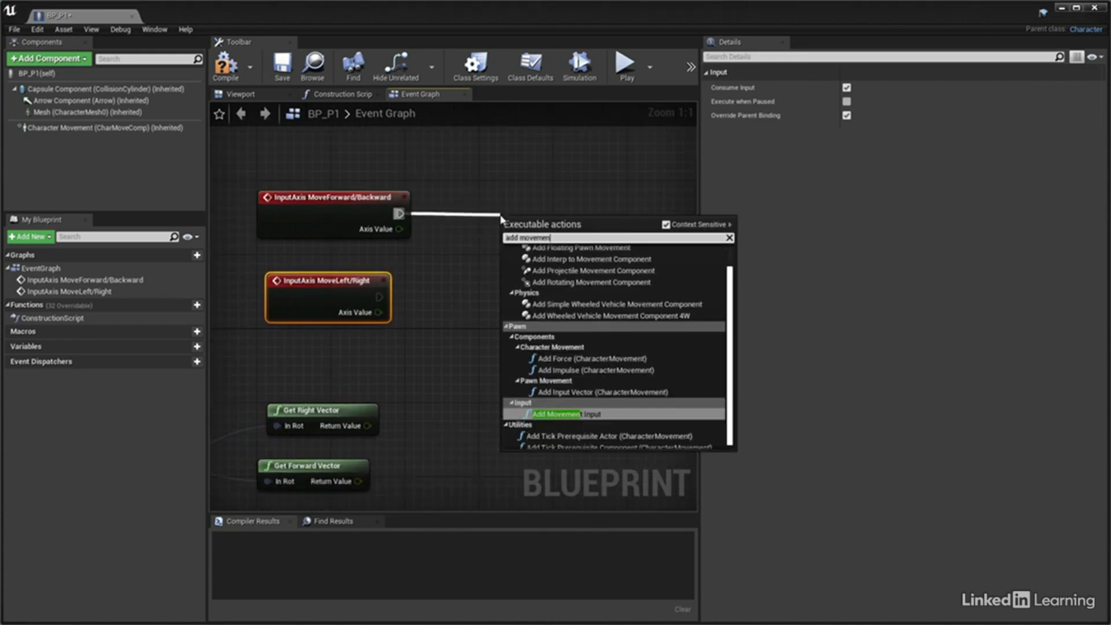
left_click(581, 414)
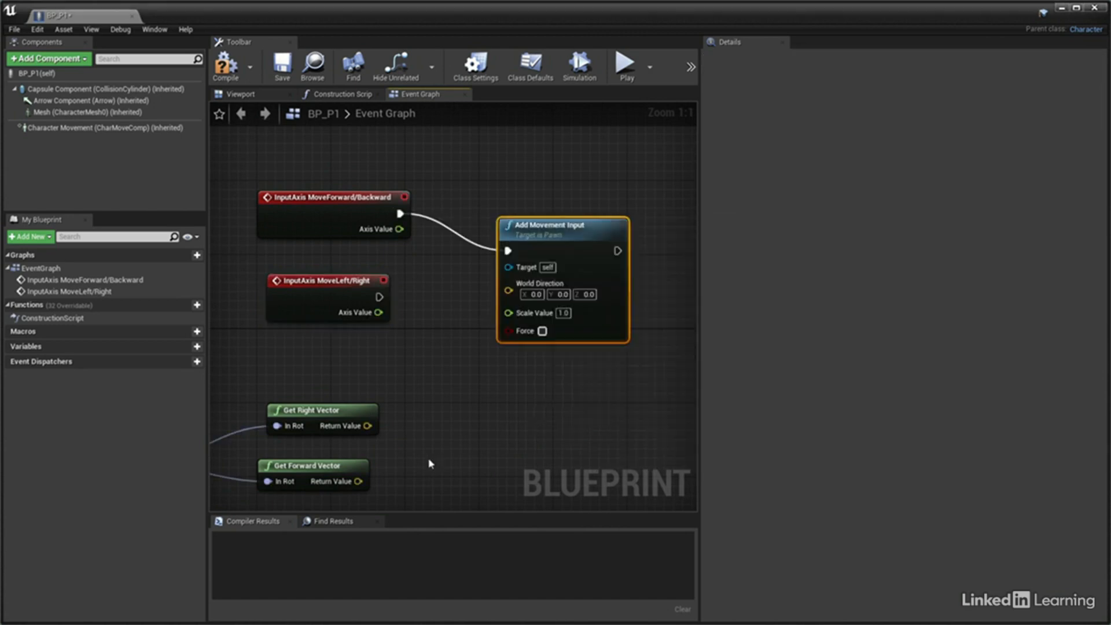
left_click_drag(358, 481, 510, 294)
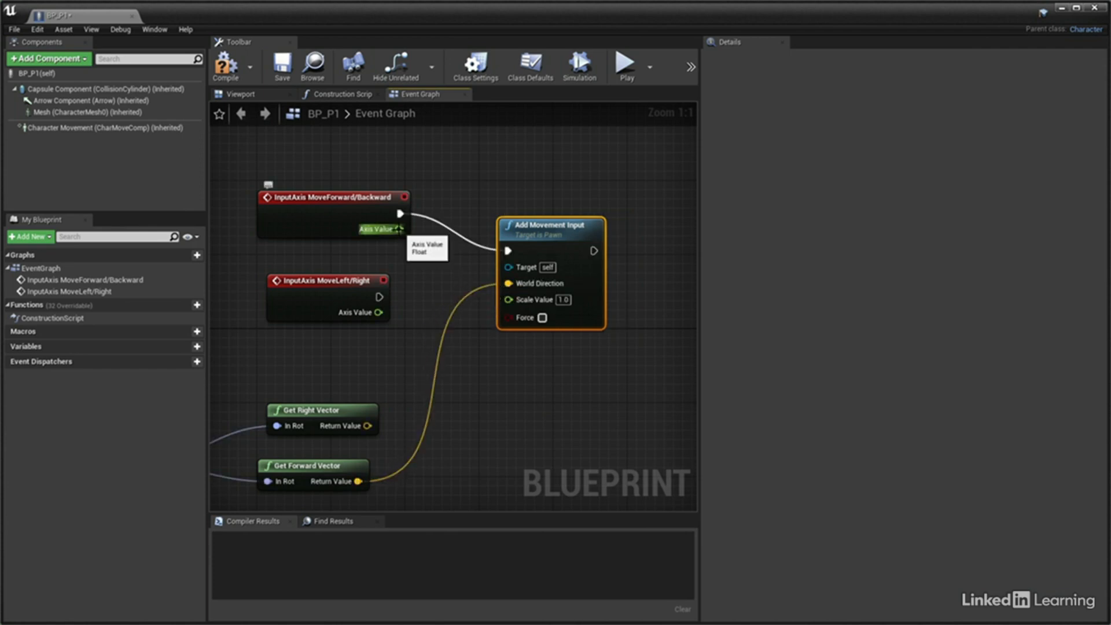
left_click_drag(397, 229, 508, 300)
Rearrange the graph so Get Forward Vector sits under MoveForward/Backward and MoveLeft/Right sits directly above Get Right Vector
right_click_drag(469, 388, 505, 336)
left_click_drag(346, 246, 349, 303)
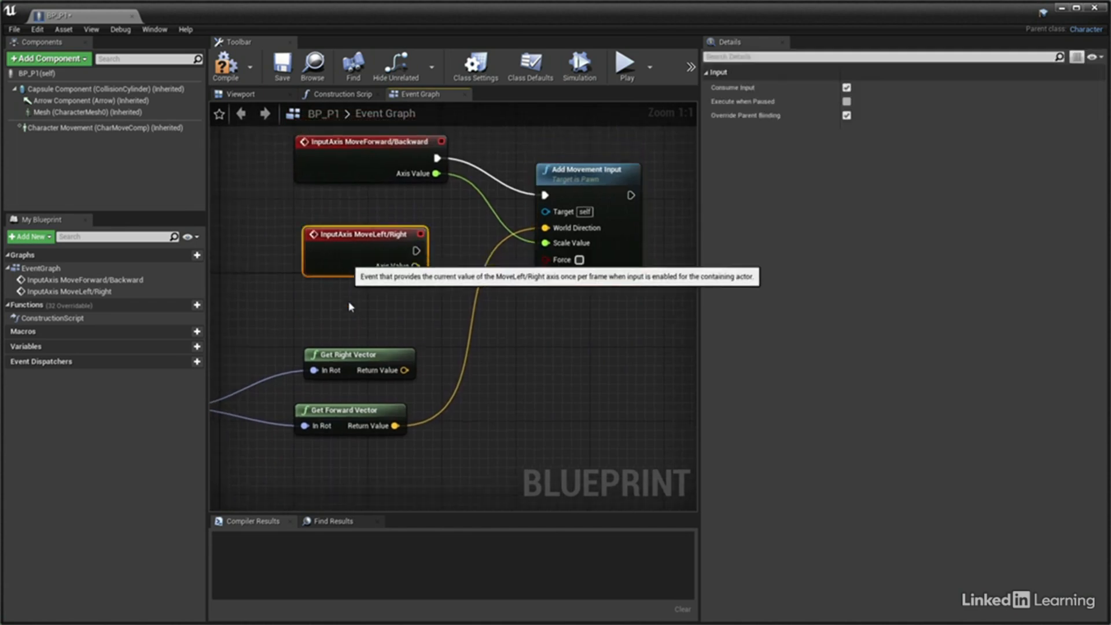
left_click_drag(364, 412, 363, 227)
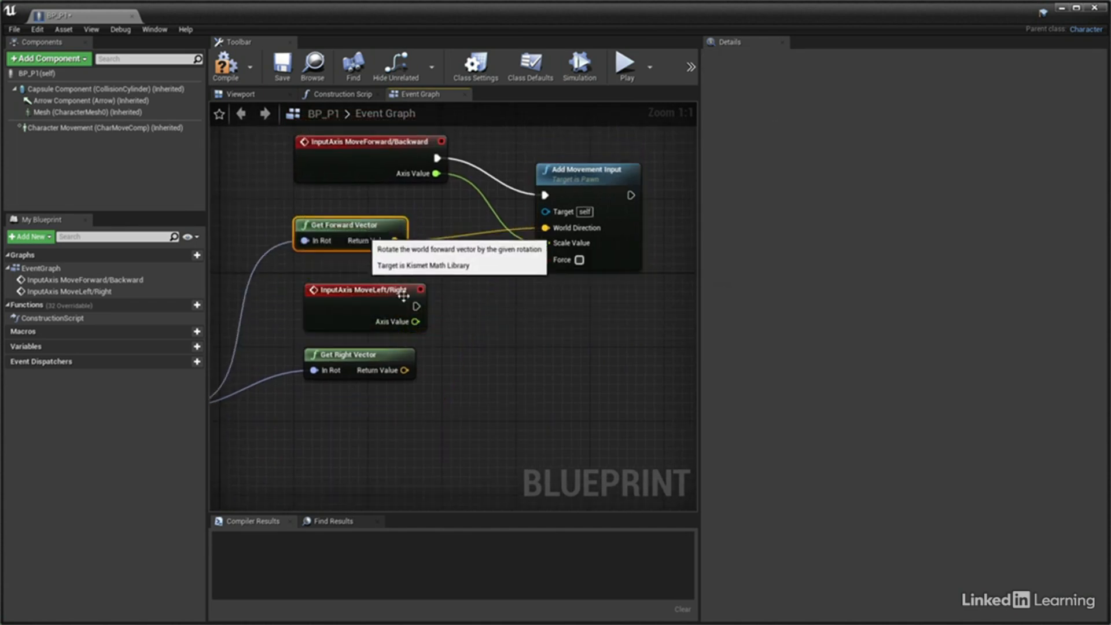
Create an Add Movement Input node from MoveLeft/Right, wiring Get Right Vector to World Direction and Axis Value to Scale Value
left_click_drag(417, 306, 528, 317)
type("add")
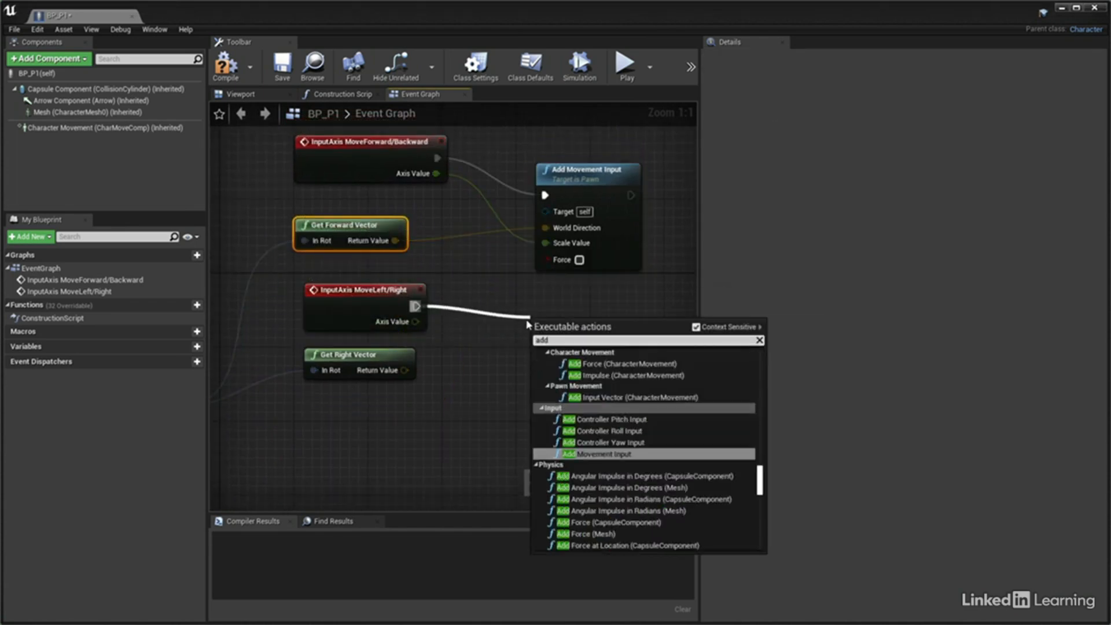
type(" movement")
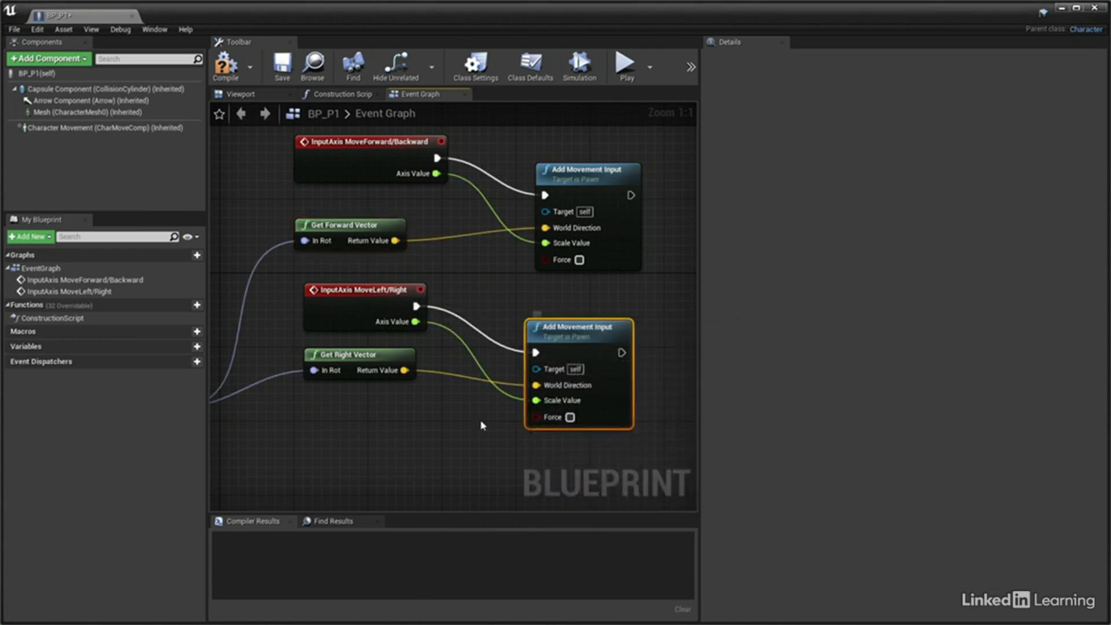
Reposition the Get Control Rotation node beside the forward and right vector nodes, at a height between them
right_click_drag(447, 434, 540, 438)
scroll(540, 438, "down", 2)
left_click_drag(308, 396, 343, 329)
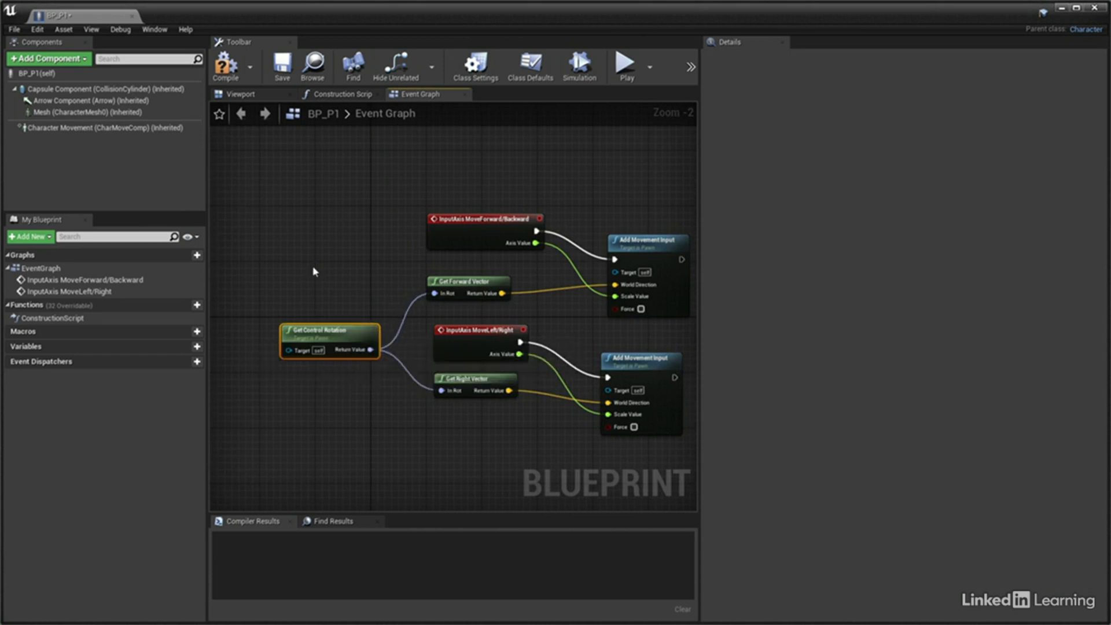
Enclose all the movement nodes in a comment box titled "Base Player Movement"
left_click_drag(278, 168, 672, 467)
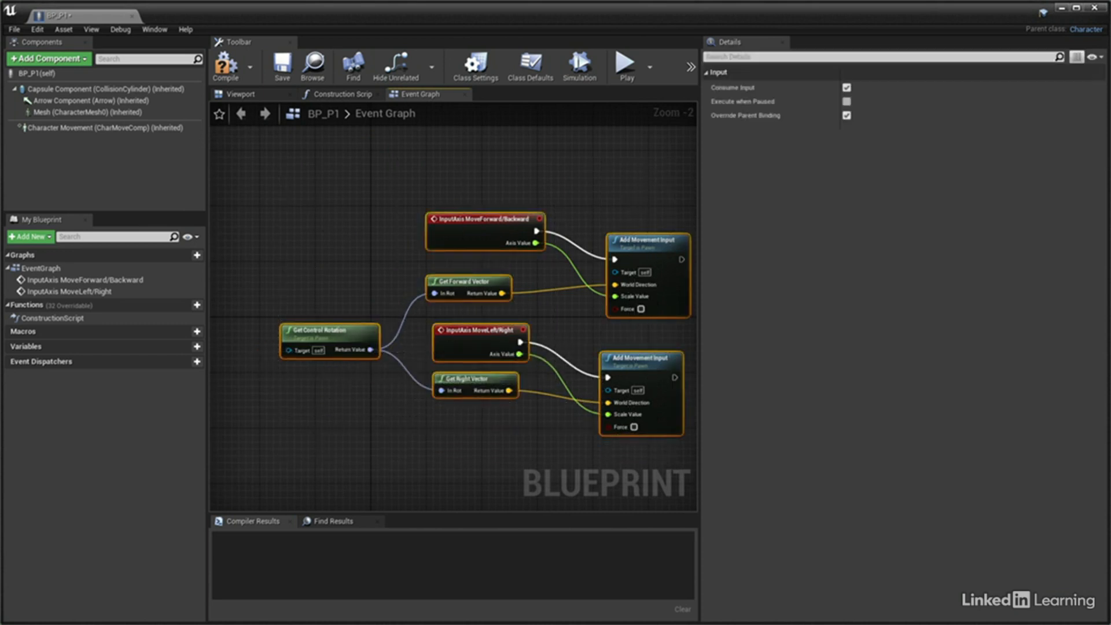
right_click_drag(664, 461, 633, 454)
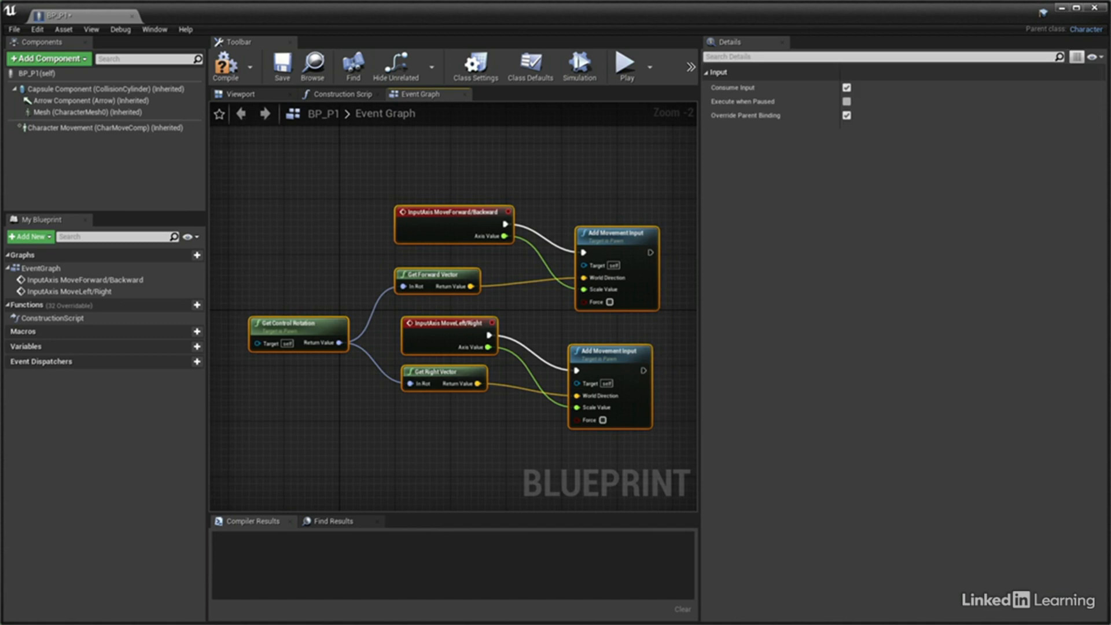
key("c")
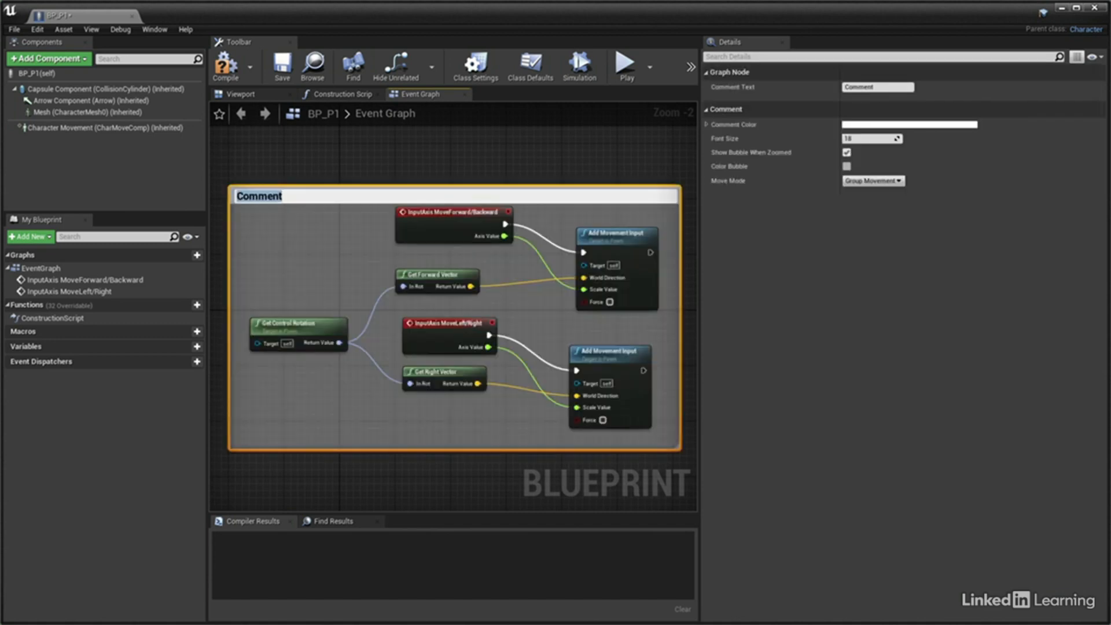
type("Base Player Mov")
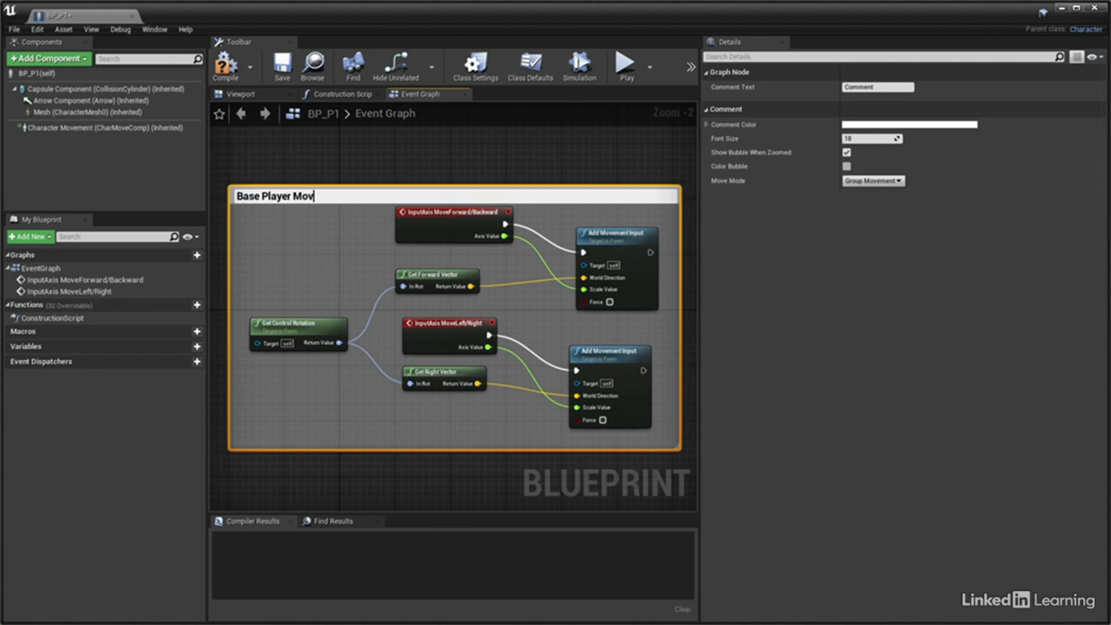
type("ement")
key("Return")
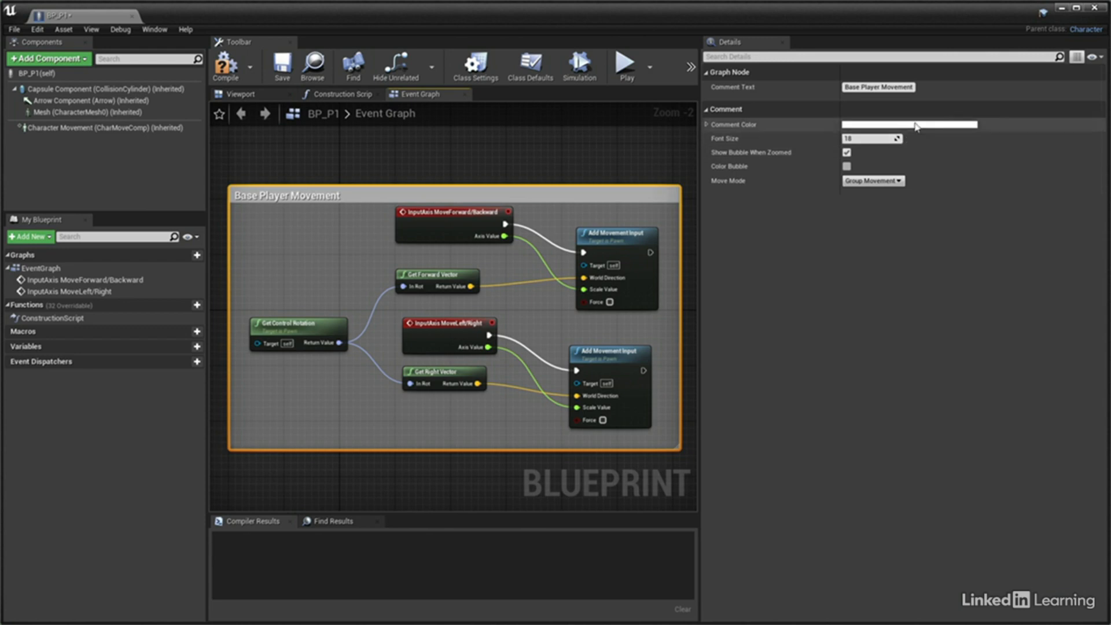
Set the Base Player Movement comment box's colour to pale yellow
left_click(961, 125)
left_click_drag(992, 138, 884, 207)
left_click(886, 317)
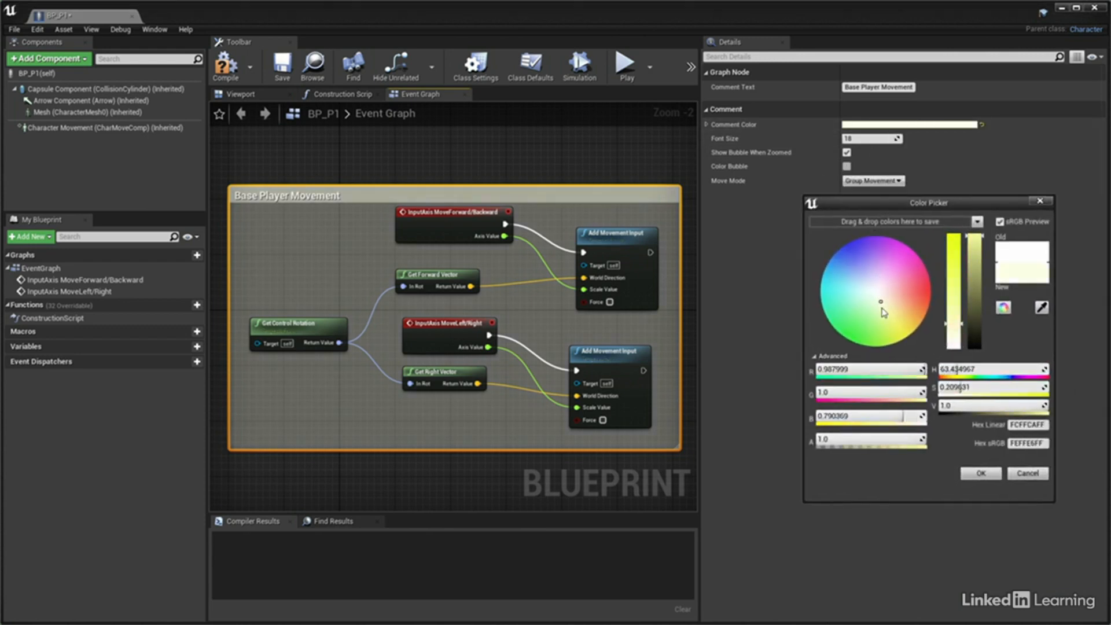
left_click(980, 474)
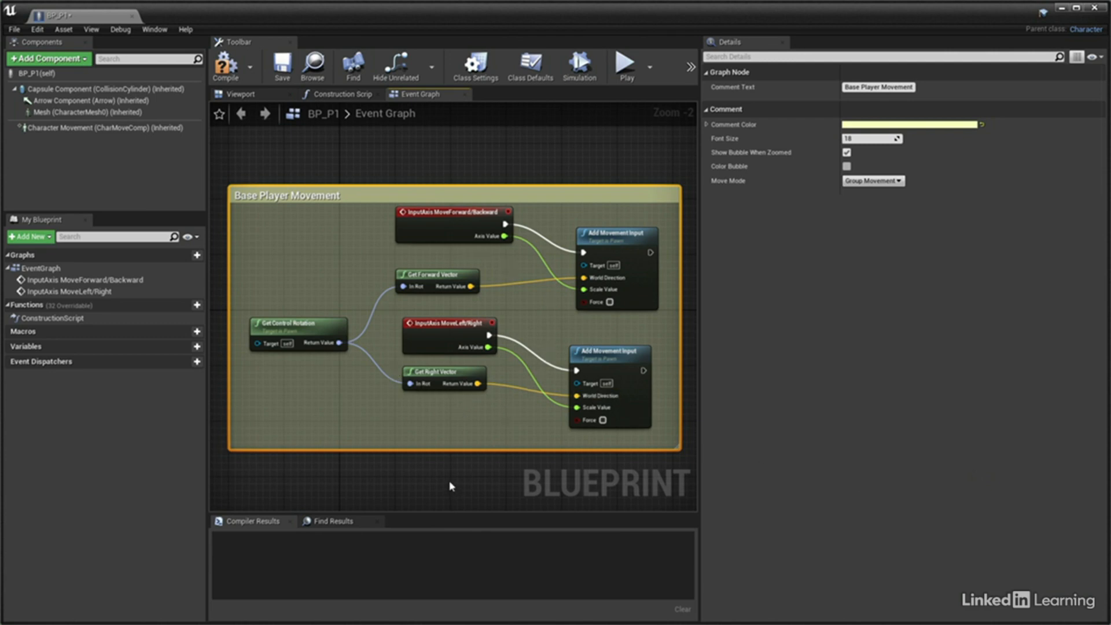
Add InputAxis LookAround and InputAxis LookUp/Down event nodes in the empty area below the comment box
right_click_drag(450, 484, 459, 200)
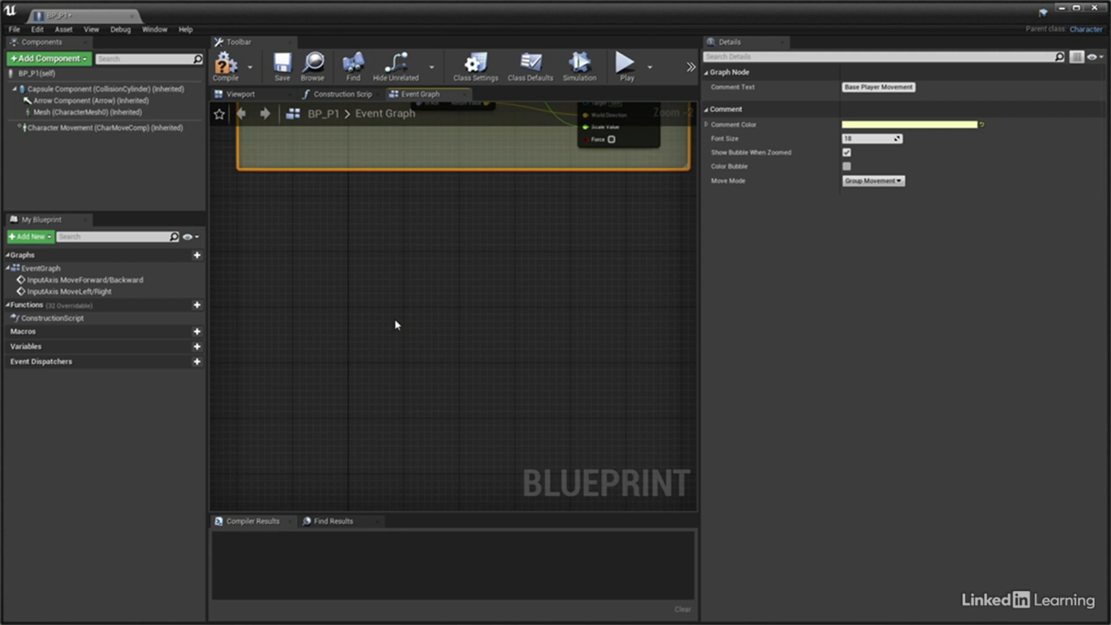
left_click(277, 293)
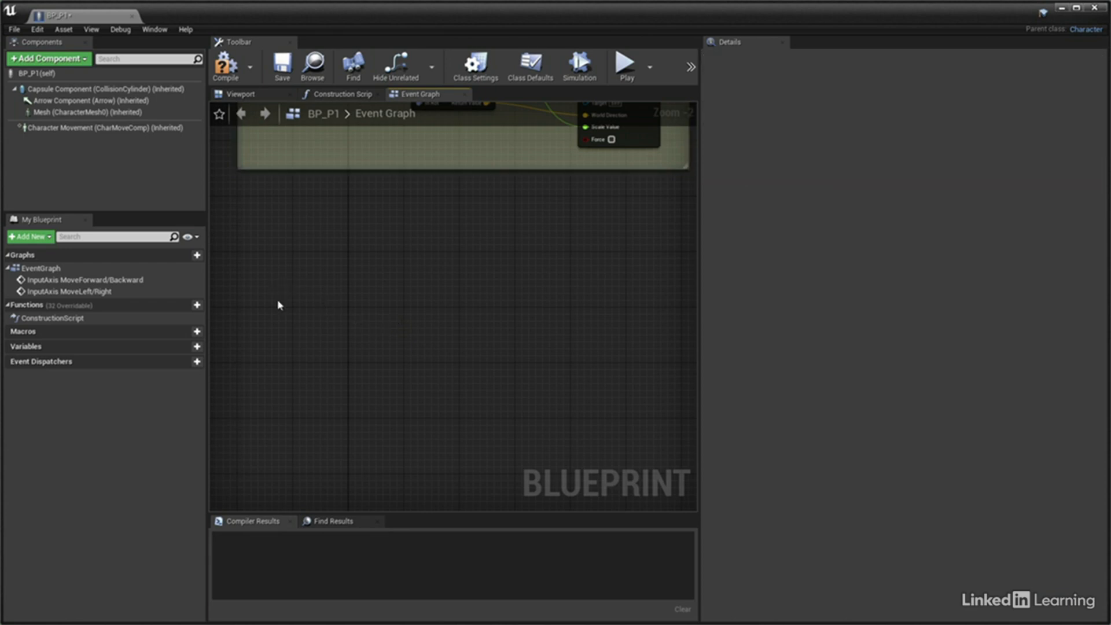
right_click(277, 303)
type("input axis")
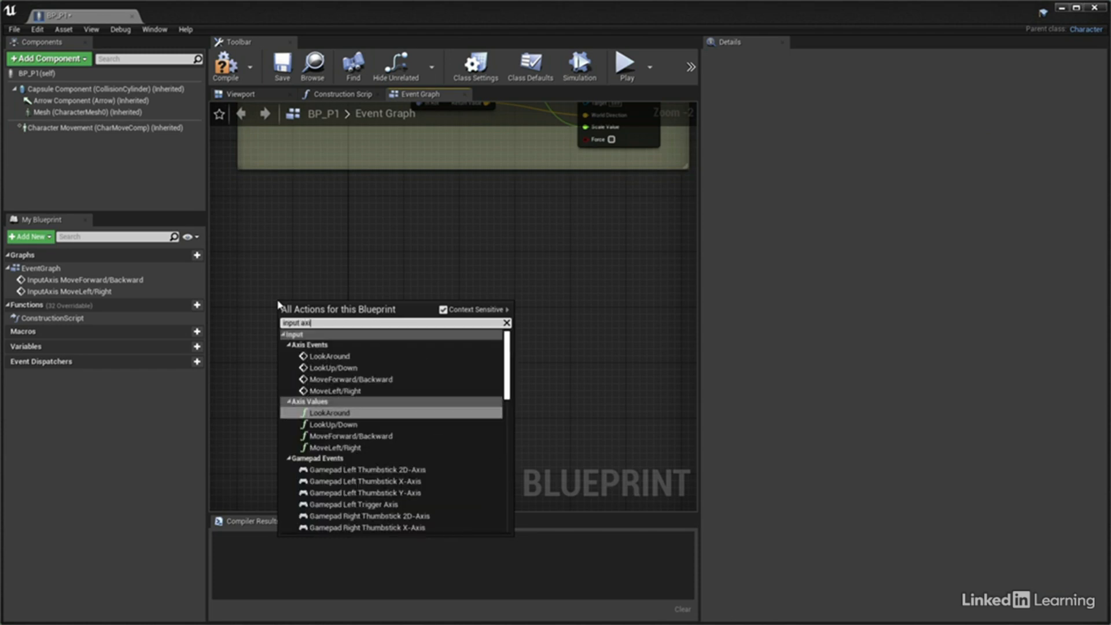
left_click(335, 358)
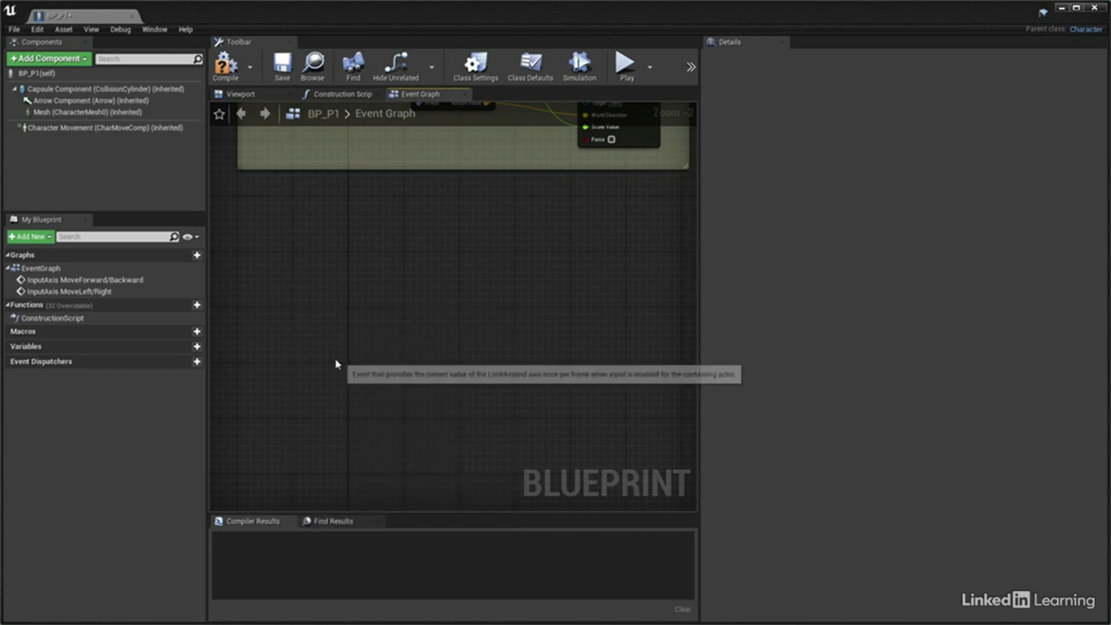
right_click(280, 377)
type("input axis")
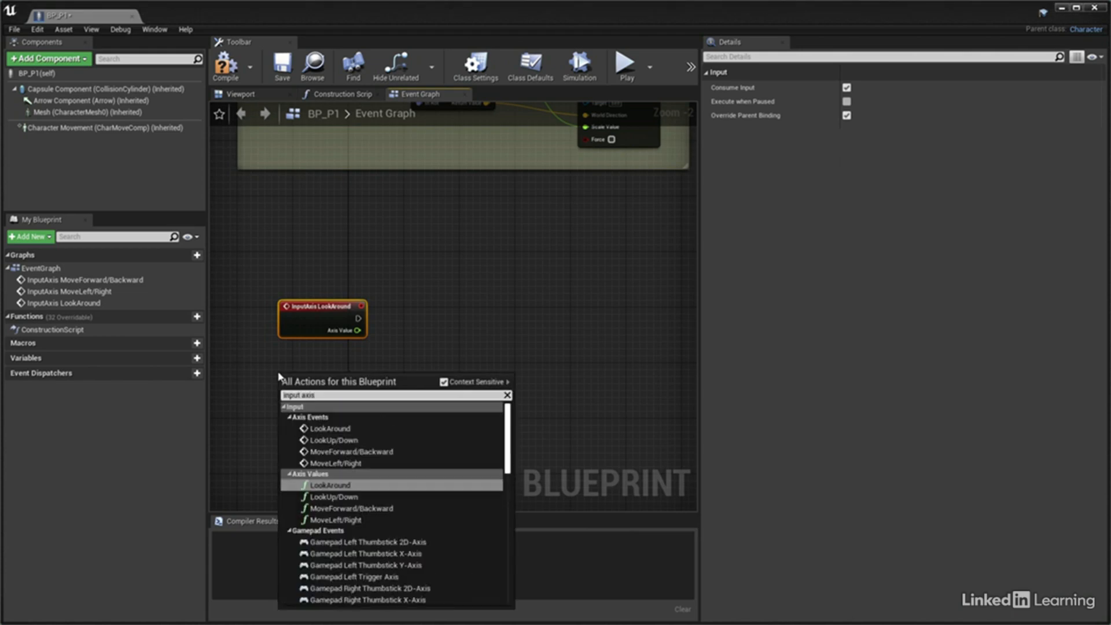
left_click(326, 439)
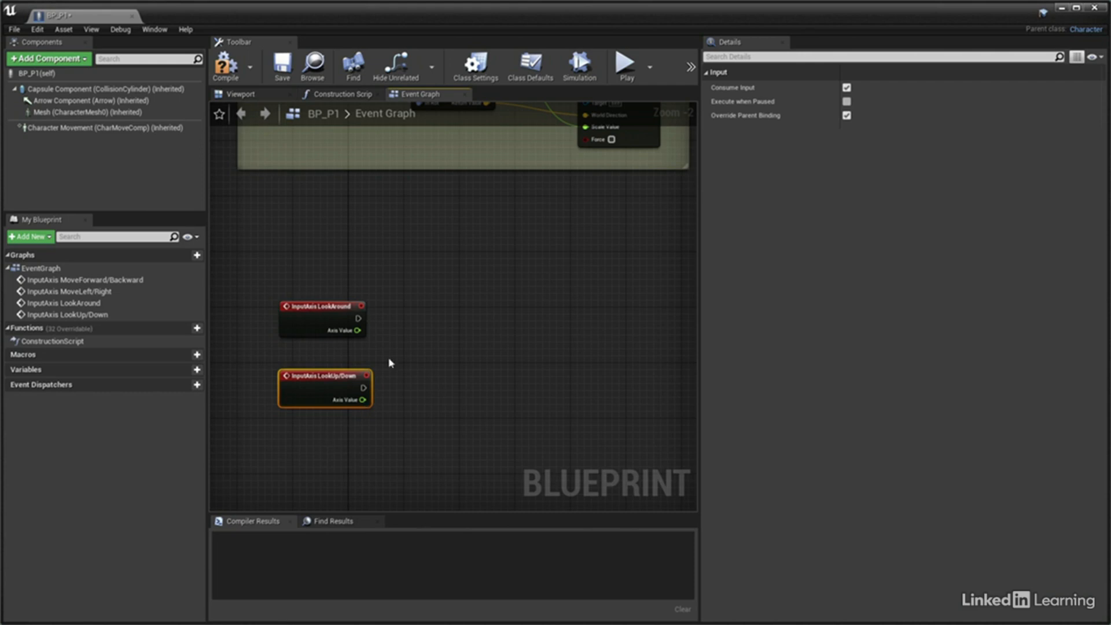
Create an Add Controller Yaw Input node from LookAround, wire its Axis Value to Val, and align it beside the event
left_click_drag(359, 318, 444, 322)
type("add controll")
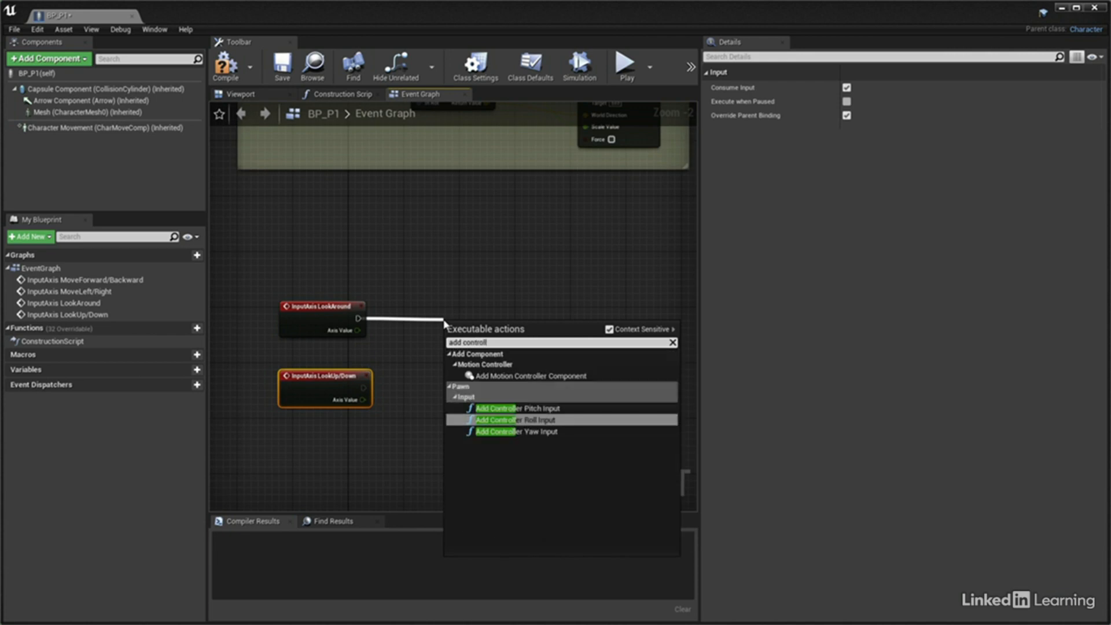
left_click(513, 432)
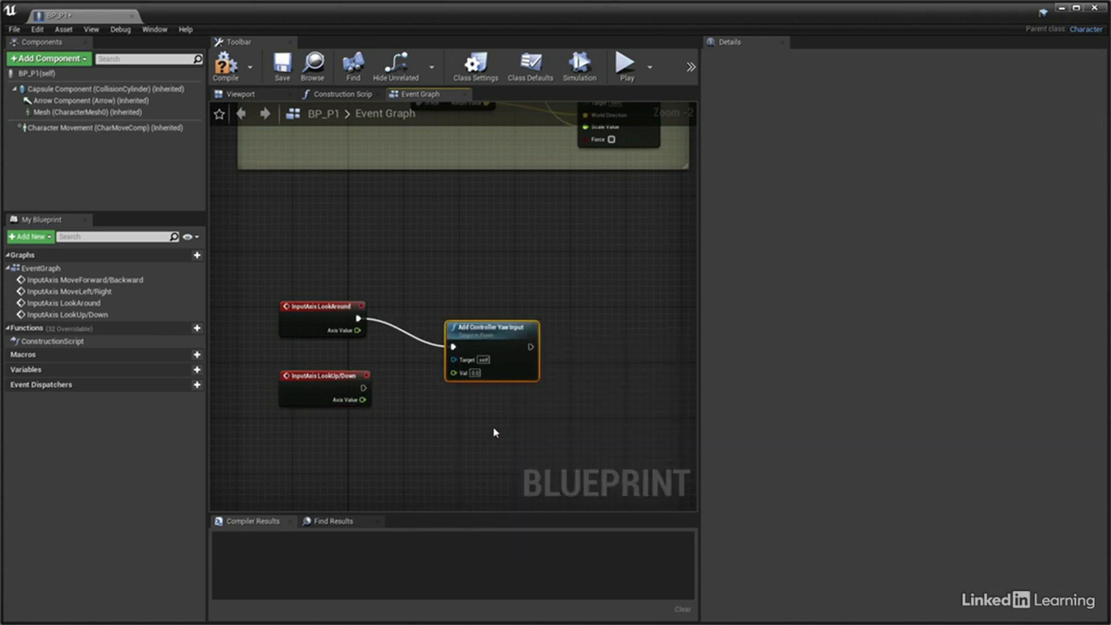
left_click_drag(358, 330, 489, 321)
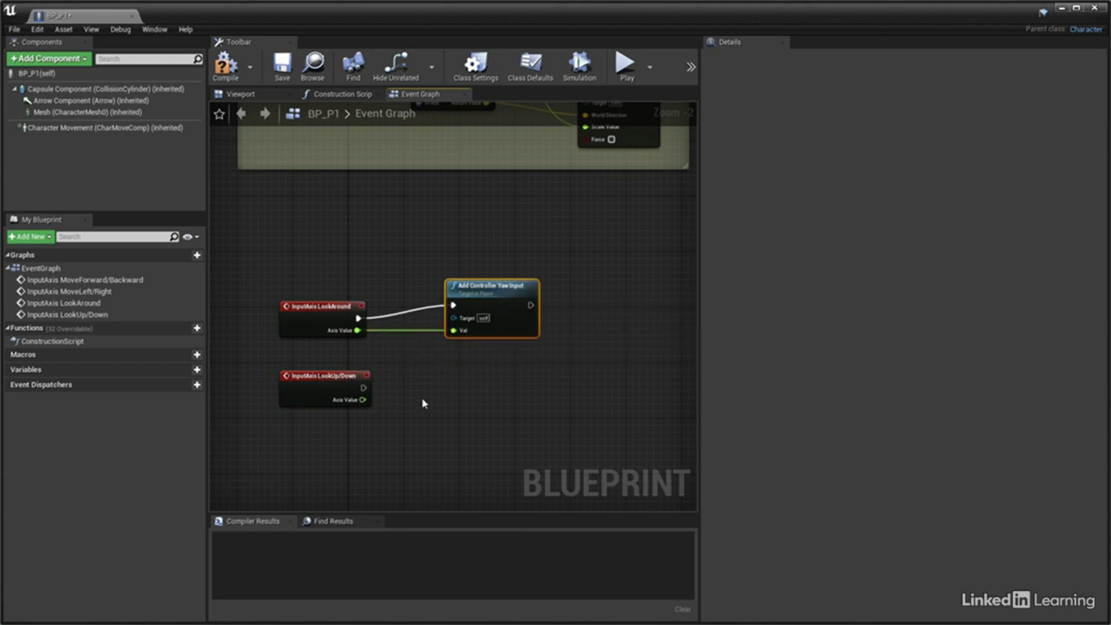
Create an Add Controller Pitch Input node from LookUp/Down, wire its Axis Value to Val, and align it under the yaw node
left_click_drag(365, 388, 451, 392)
type("a")
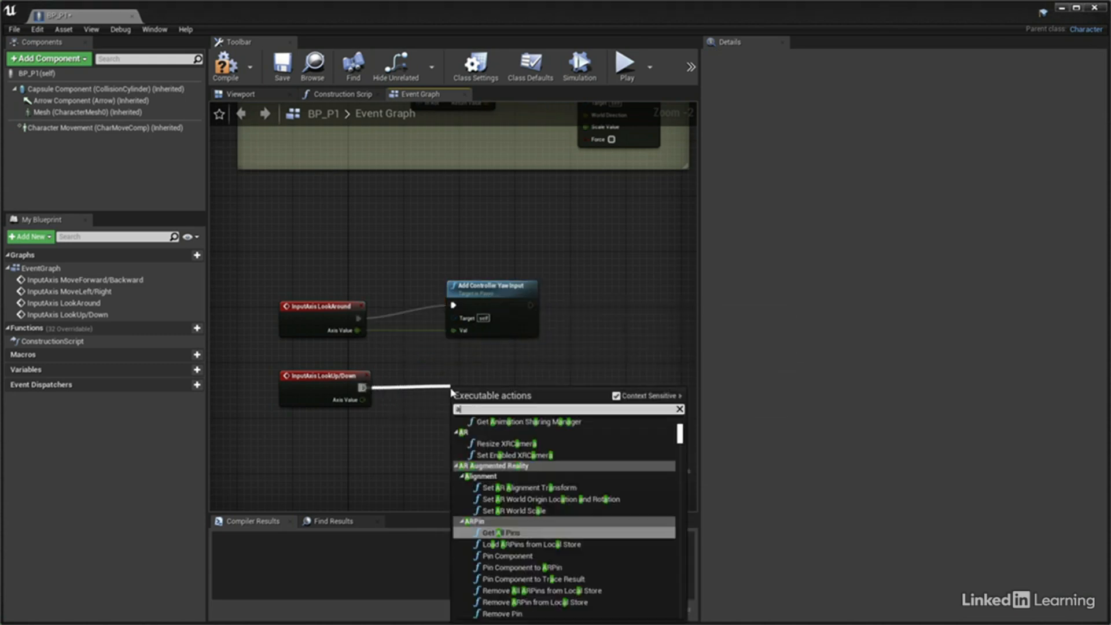
type("dd controller")
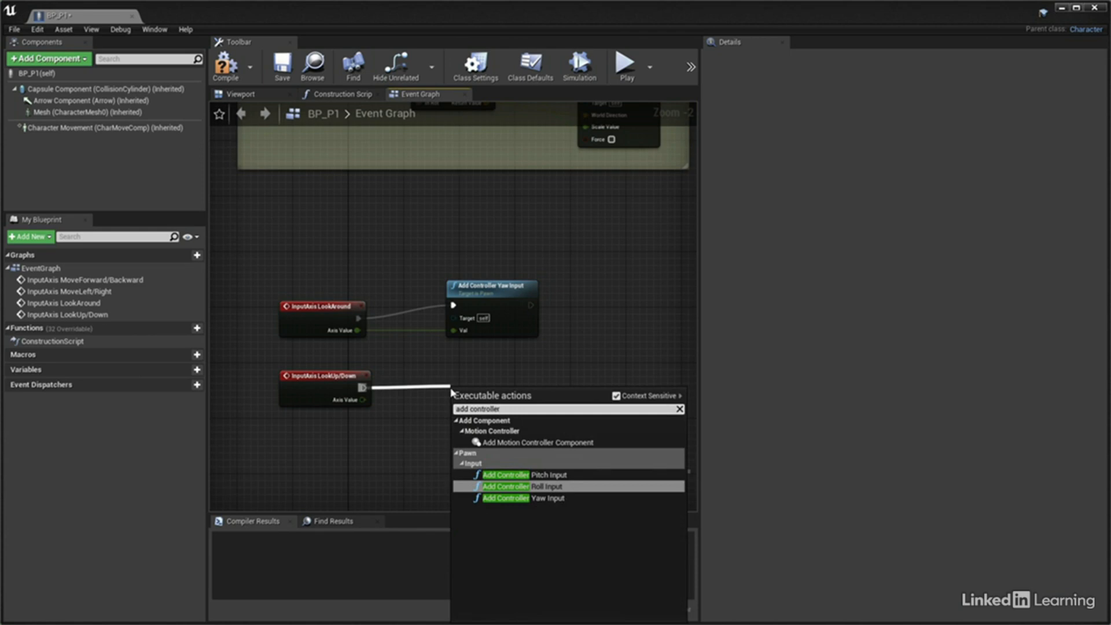
left_click(510, 474)
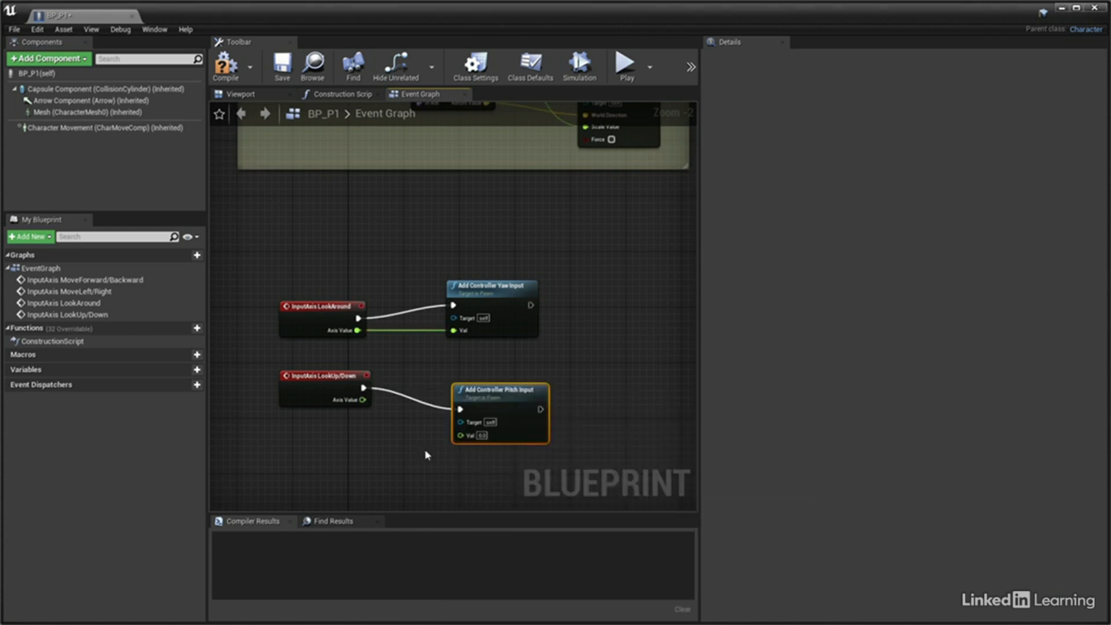
left_click_drag(362, 400, 461, 435)
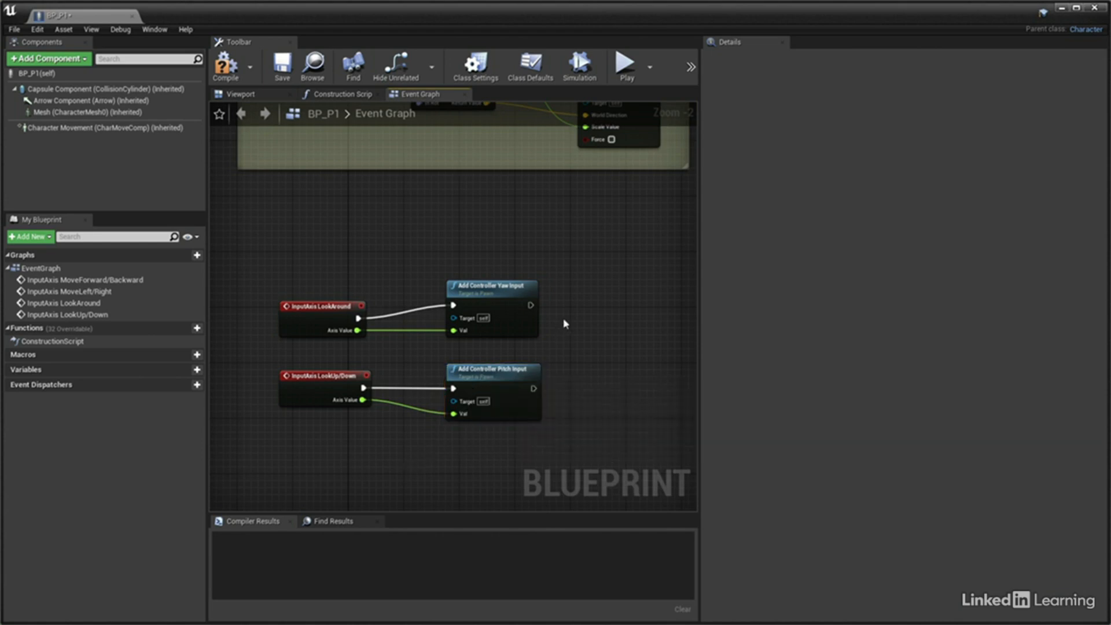
Enclose the LookAround and LookUp/Down node groups in a comment box titled Base Player Look
scroll(570, 313, "down", 2)
right_click_drag(573, 310, 538, 392)
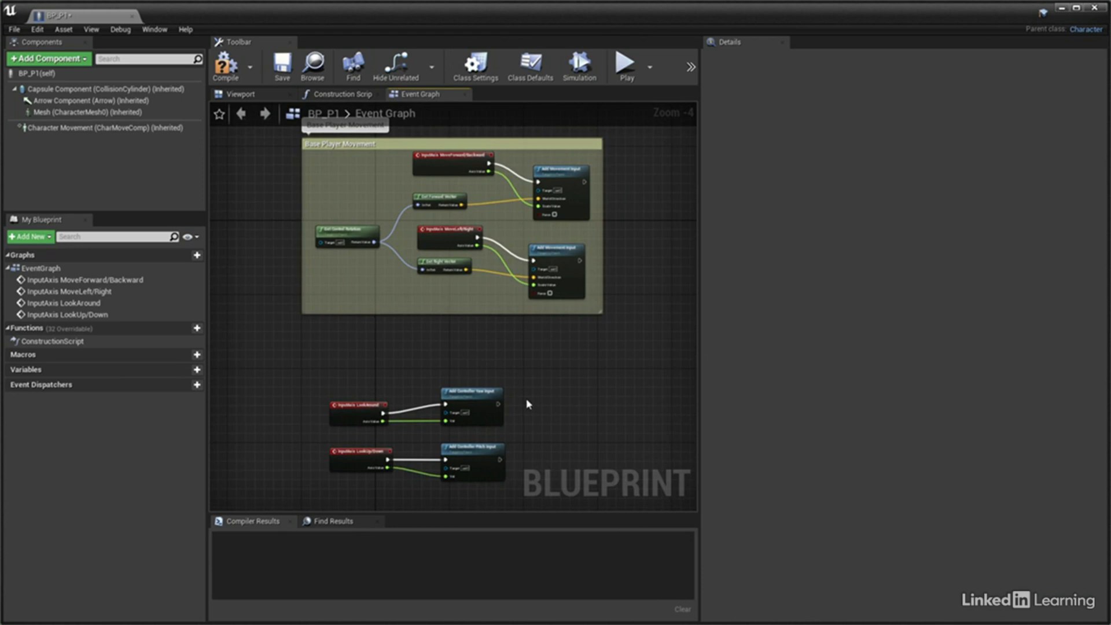
left_click_drag(315, 363, 531, 476)
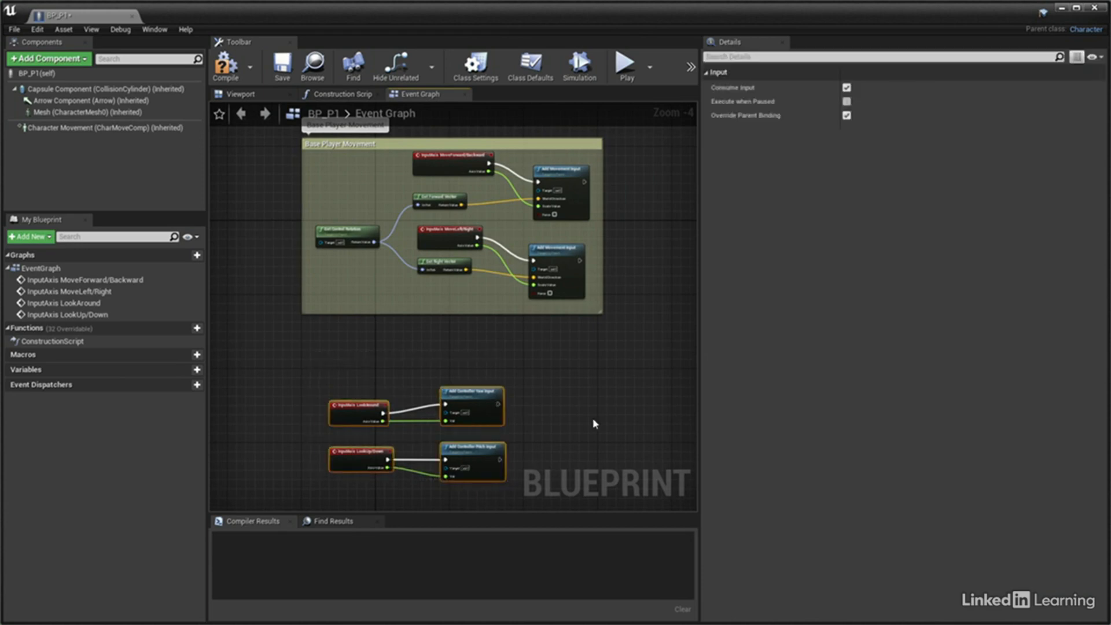
type("cBase")
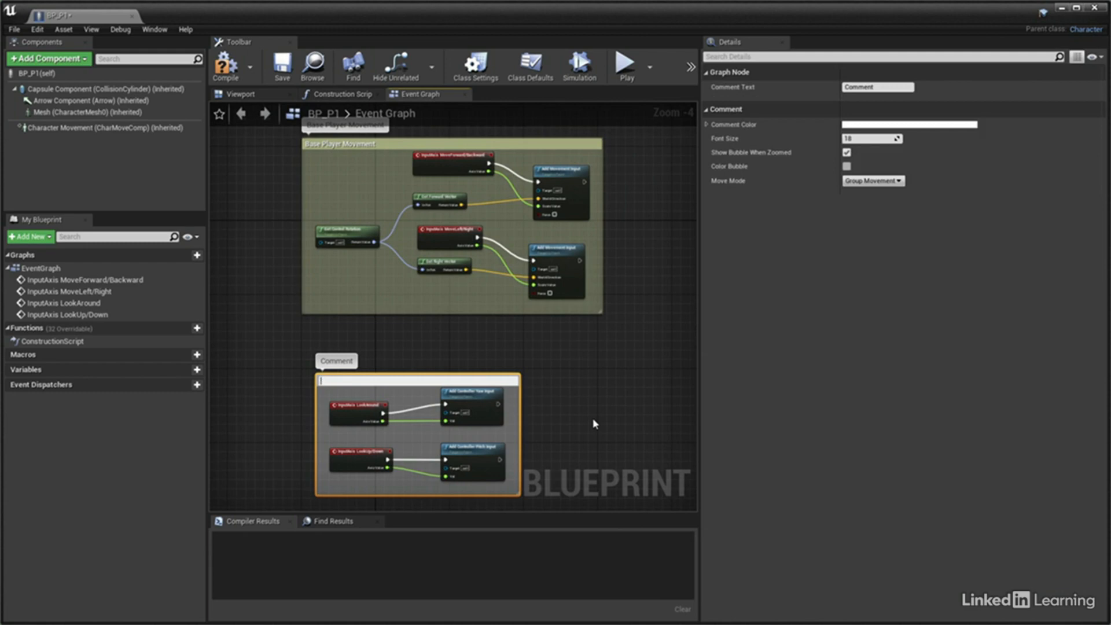
type(" Player Look")
key("Return")
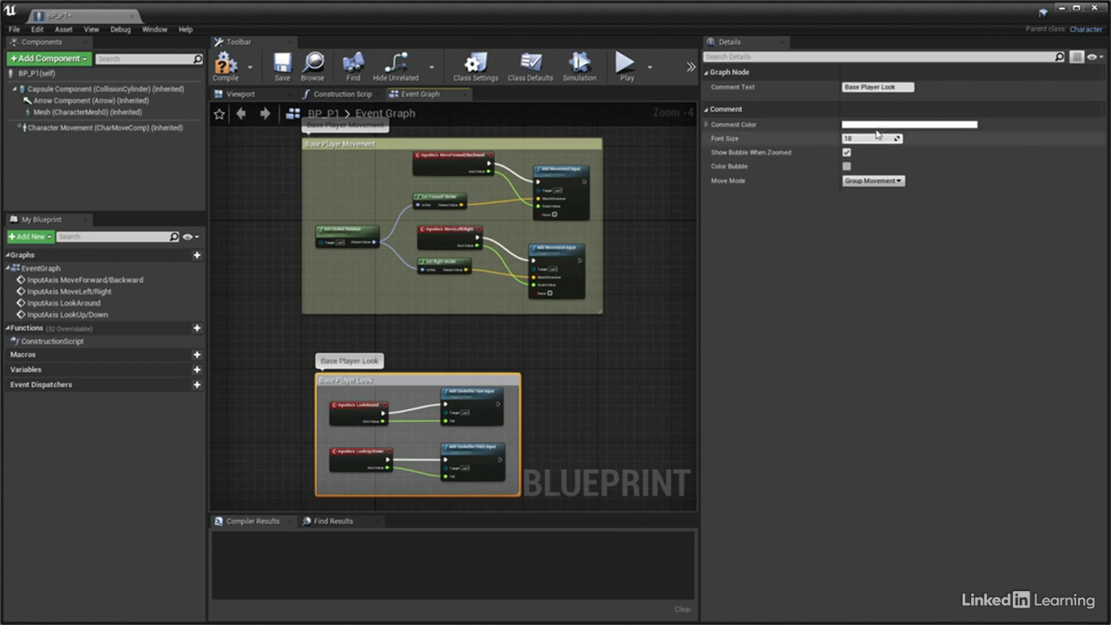
Set the Base Player Look comment box's colour to pale cyan
left_click(938, 125)
left_click_drag(952, 135, 872, 186)
left_click(846, 278)
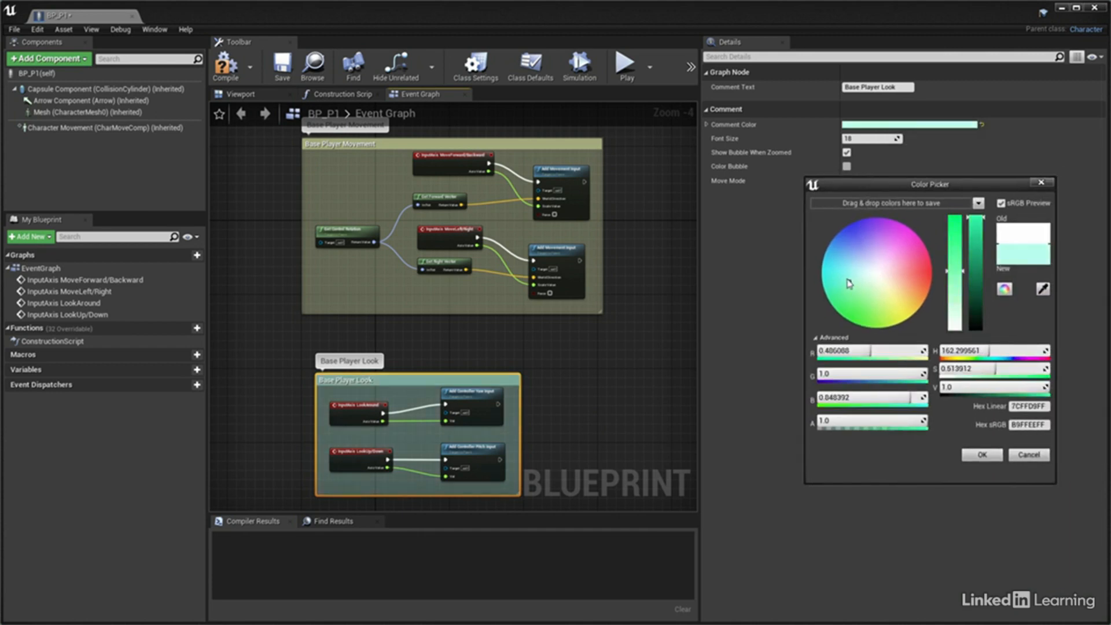
left_click(983, 454)
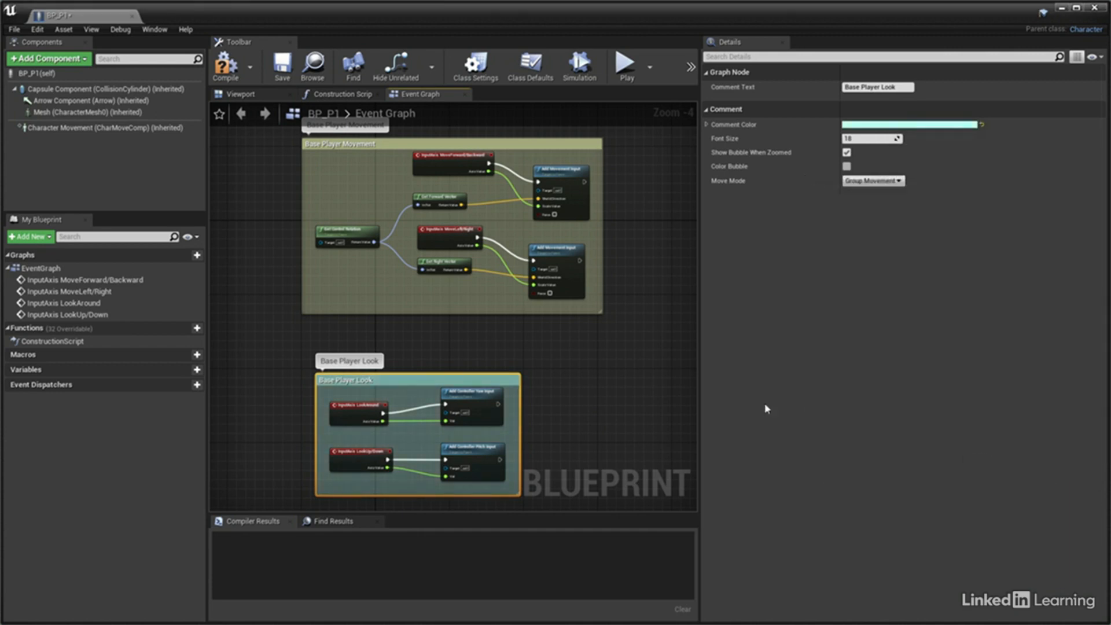
Compile and save BP_P1, and close its Blueprint editor
left_click(227, 64)
left_click(283, 64)
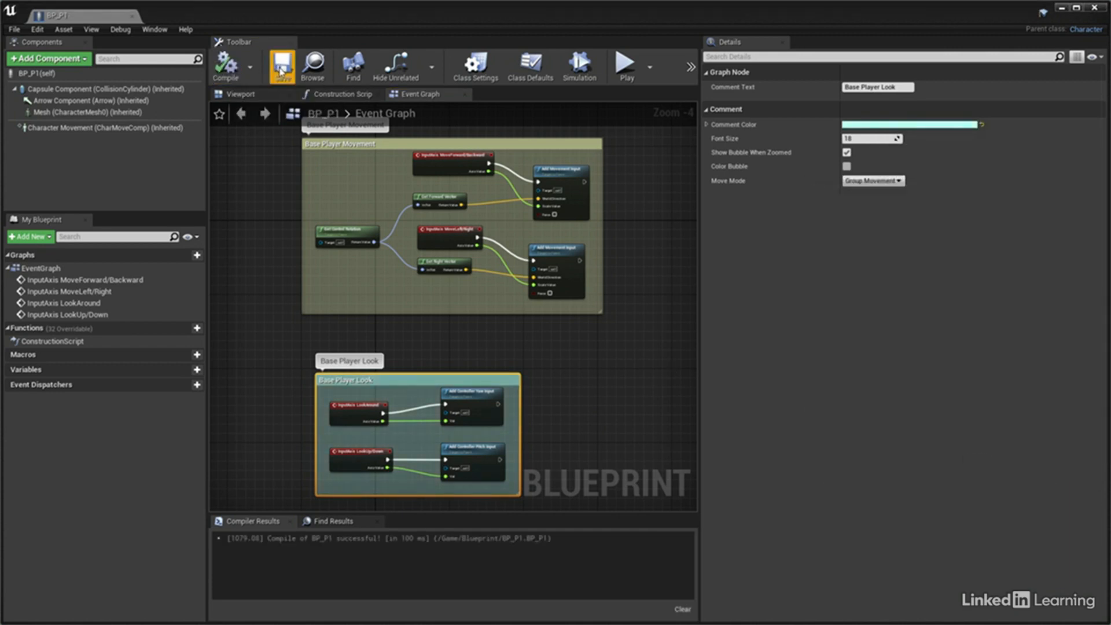
left_click(132, 16)
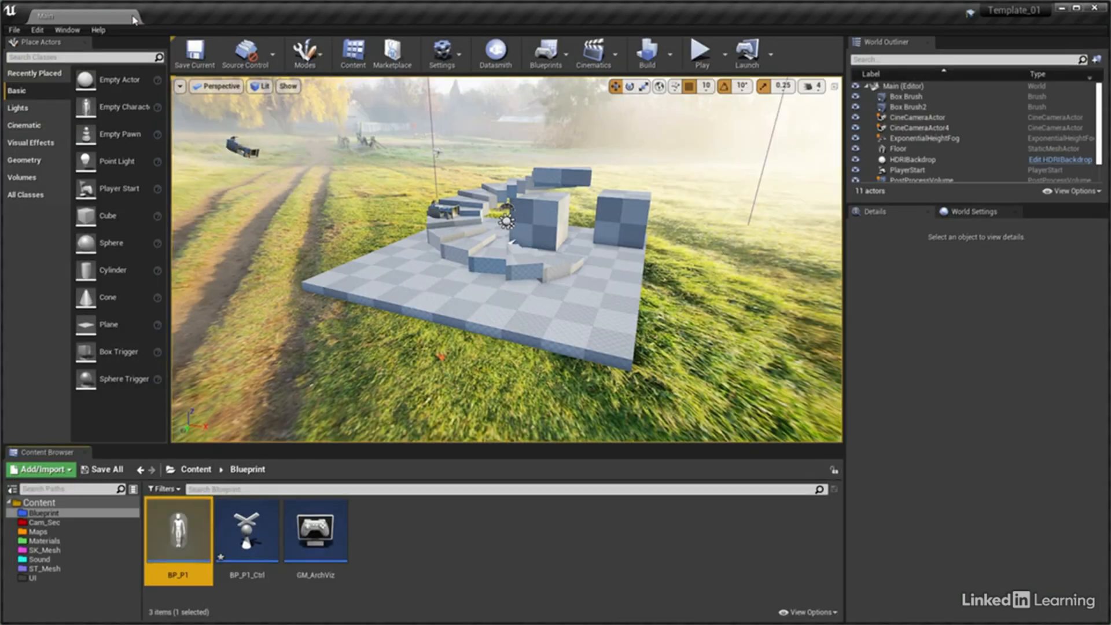
Play the level in the viewport to test the character's walking and looking around, and end the play session
left_click(701, 58)
left_click(697, 81)
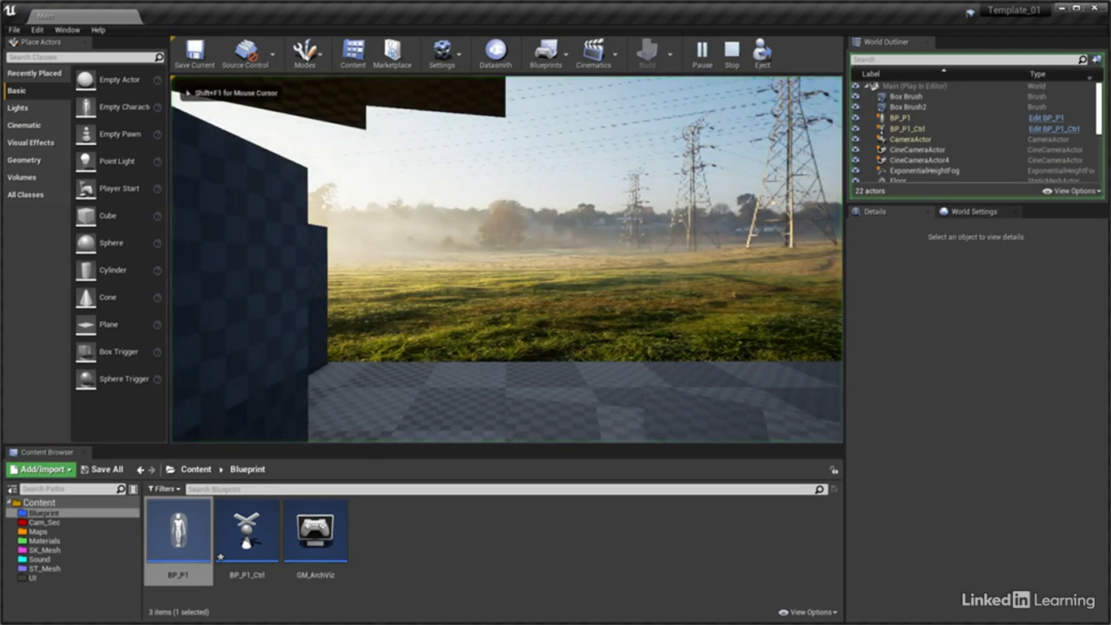
key("w")
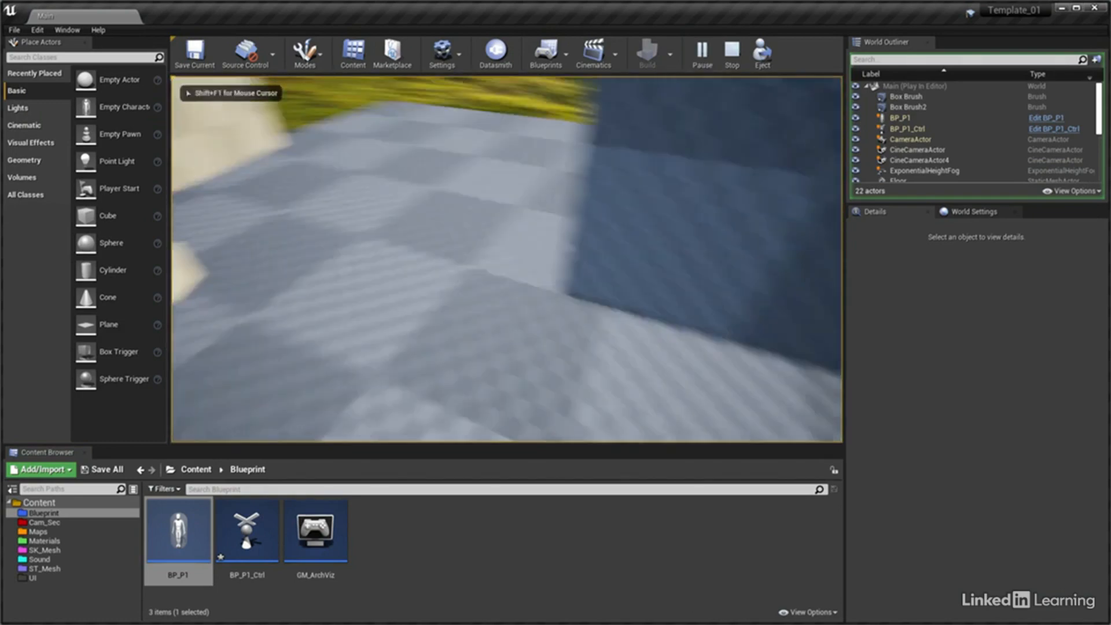
key("w")
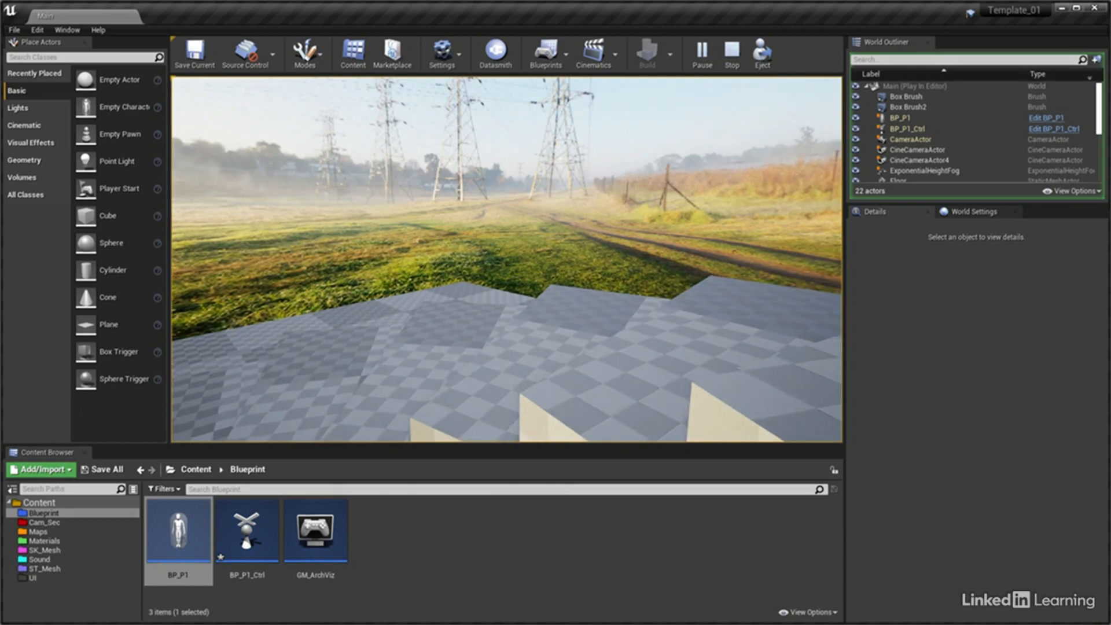
key("w")
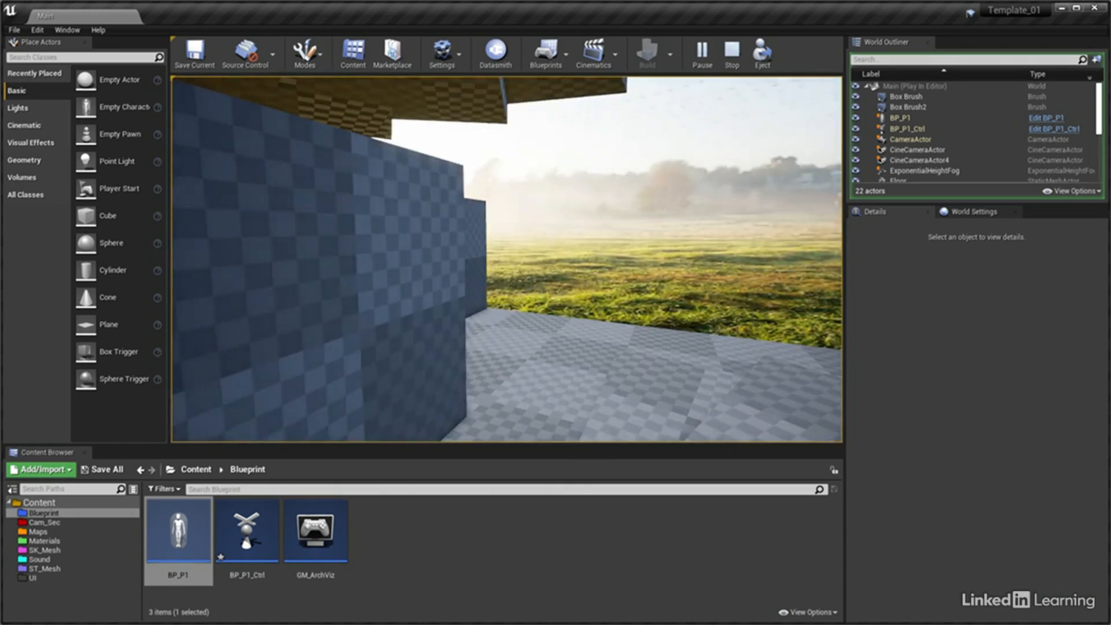
key("Escape")
Enter Landscape mode and set the new landscape's section size to 7×7 Quads
right_click_drag(658, 299, 580, 353)
key("s")
key("w")
key("s")
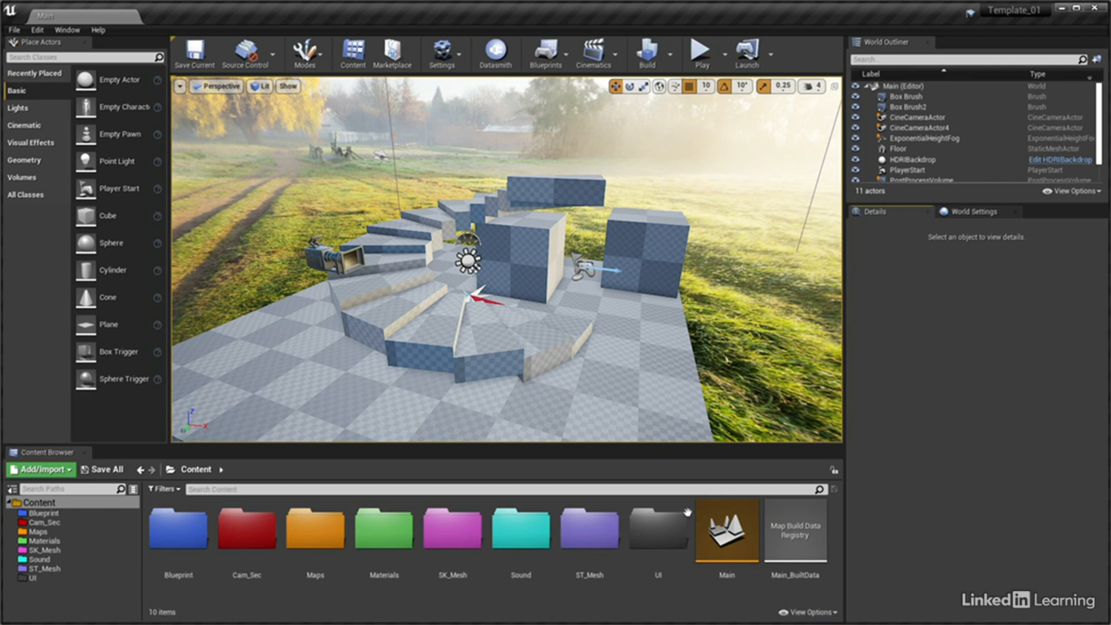
left_click(321, 61)
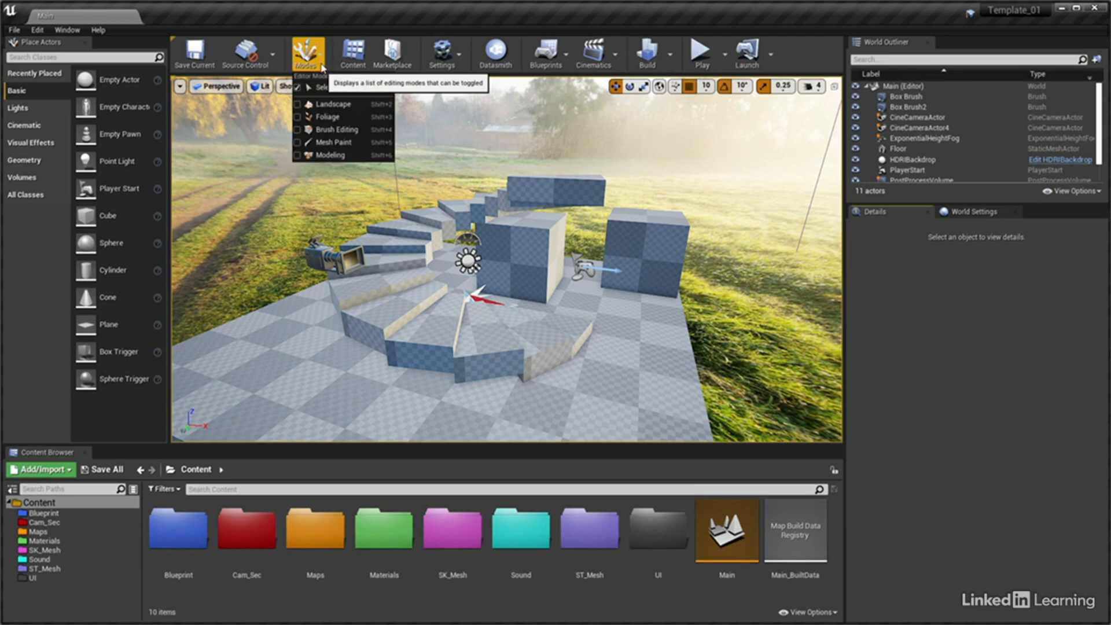
left_click(354, 105)
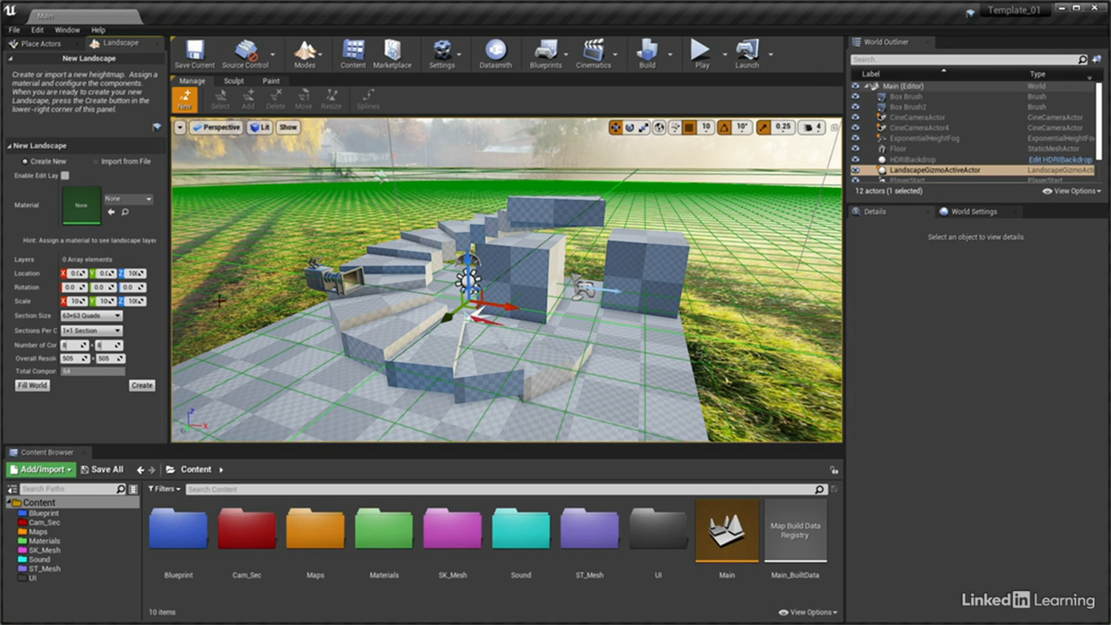
left_click(119, 315)
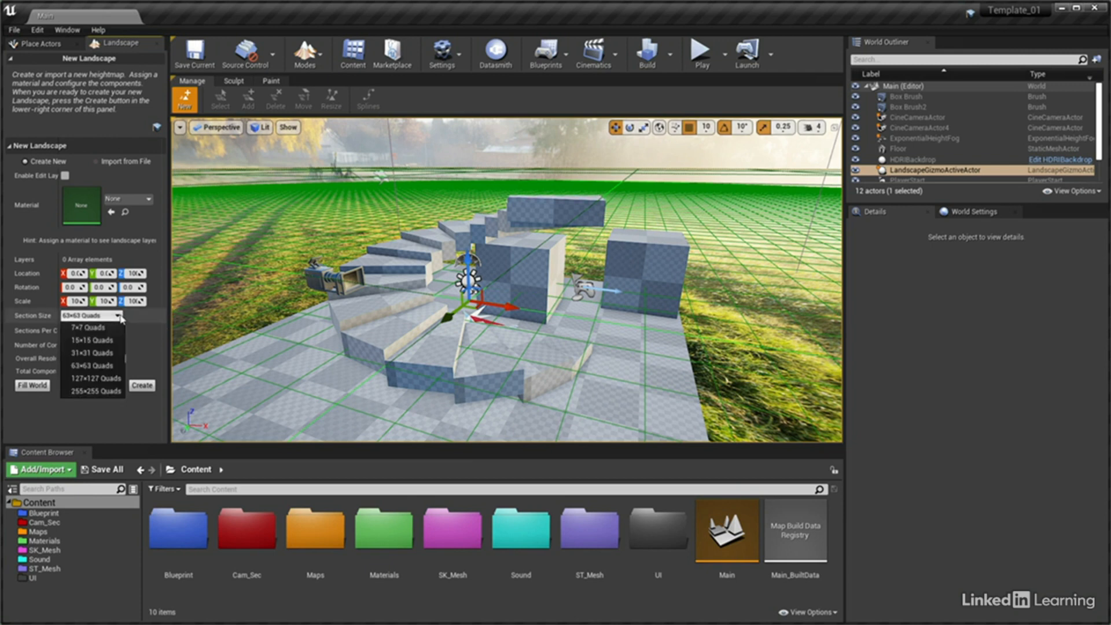
left_click(115, 328)
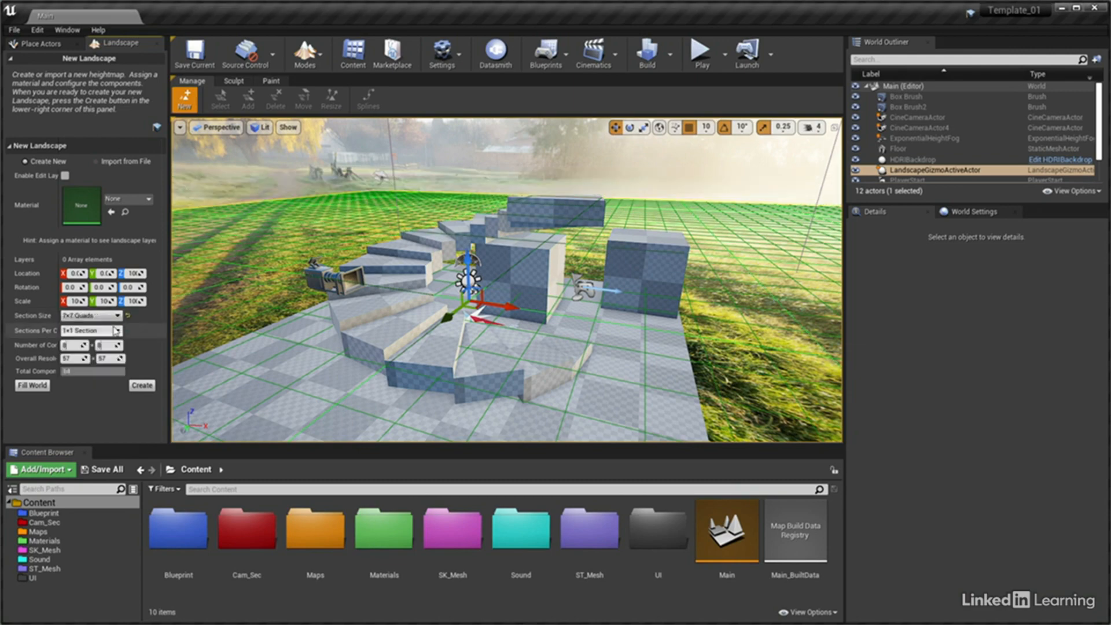
Hide the HDRIBackdrop actor so the landscape preview grid stands out around the blockout
key("s")
mouse_move(438, 317)
right_mouse_down()
mouse_move(417, 326)
mouse_move(428, 309)
right_mouse_up()
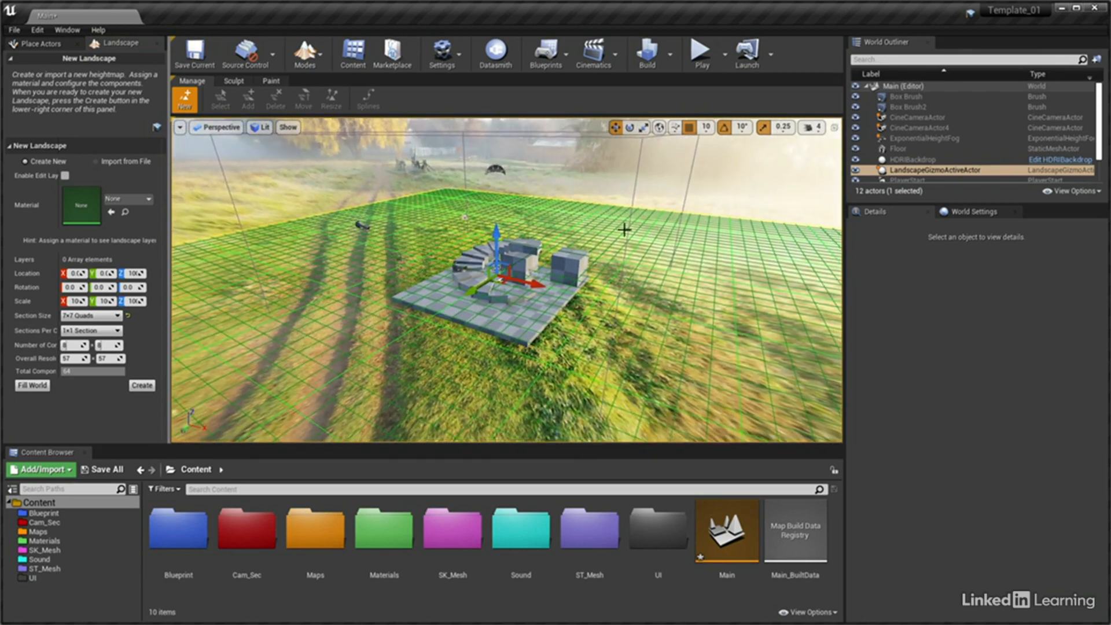
left_click(855, 160)
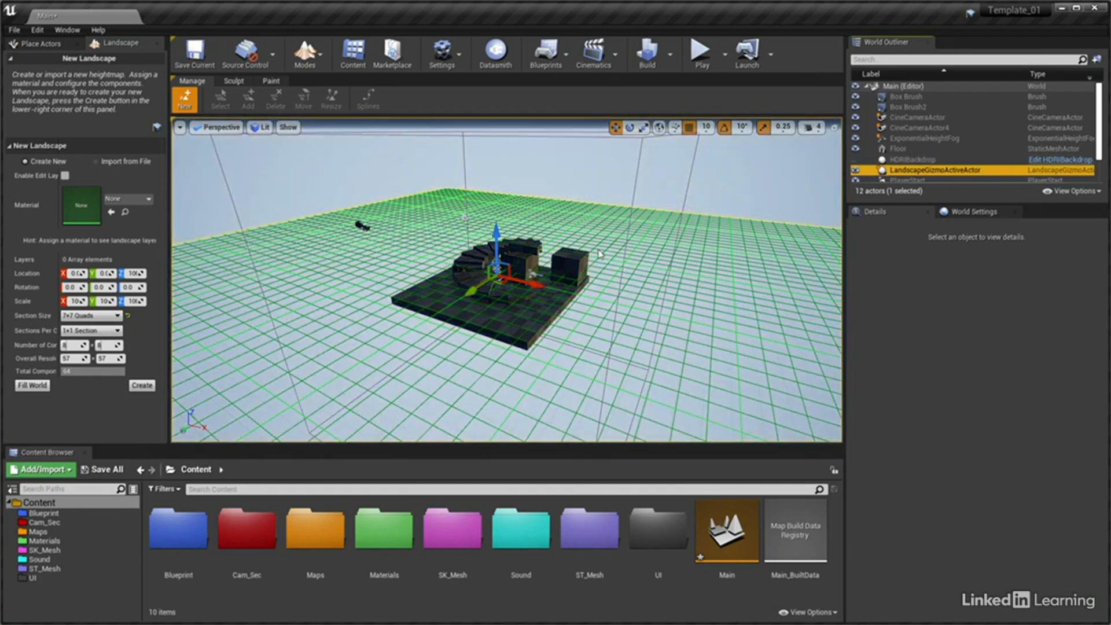
Widen the New Landscape settings area and its label column, and create the 8 × 8 component landscape
right_click_drag(602, 260, 579, 258)
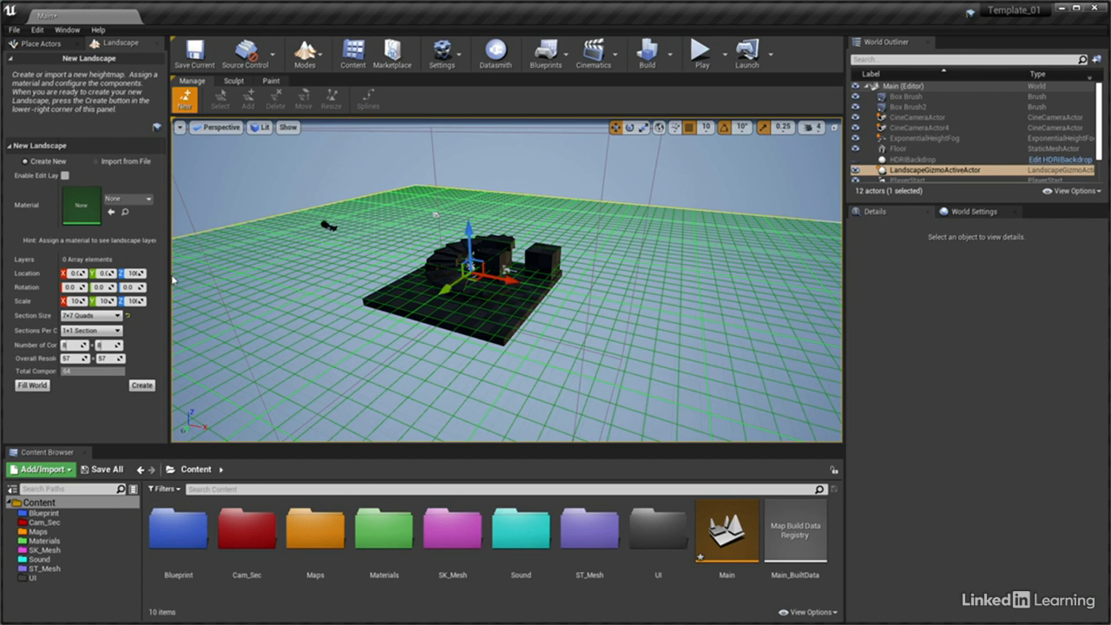
left_click_drag(172, 278, 192, 278)
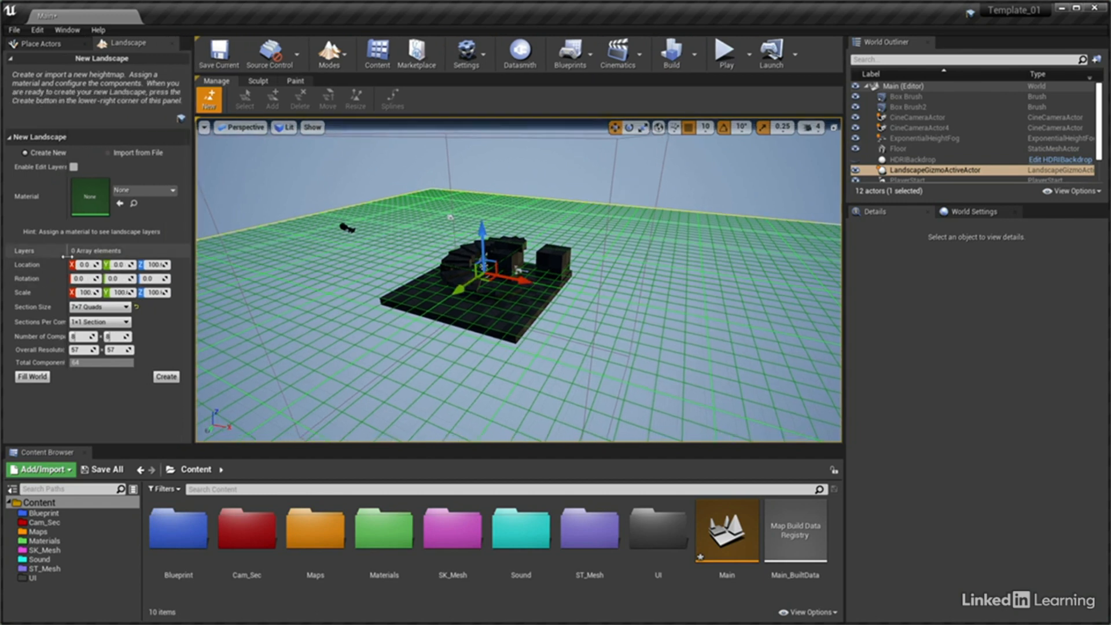
left_click_drag(64, 260, 90, 261)
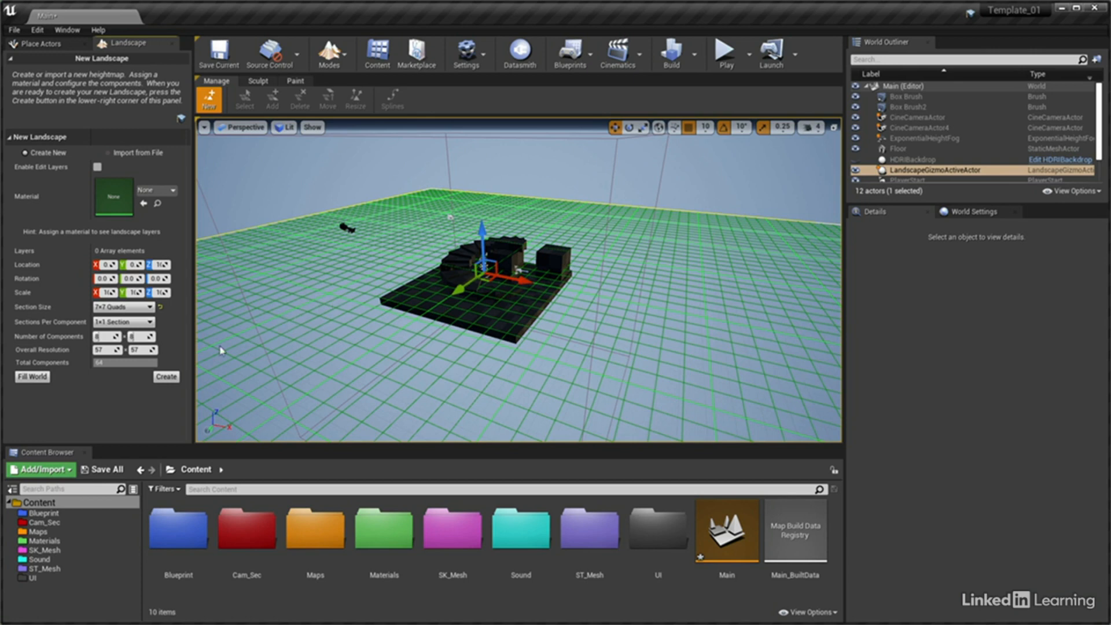
left_click(39, 380)
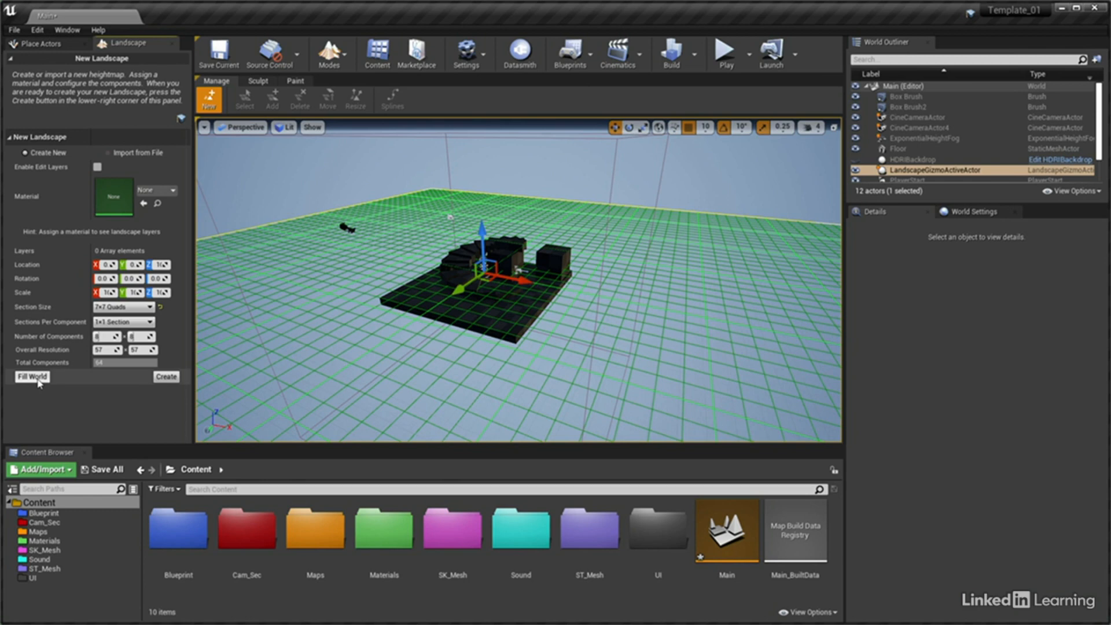
left_click(166, 377)
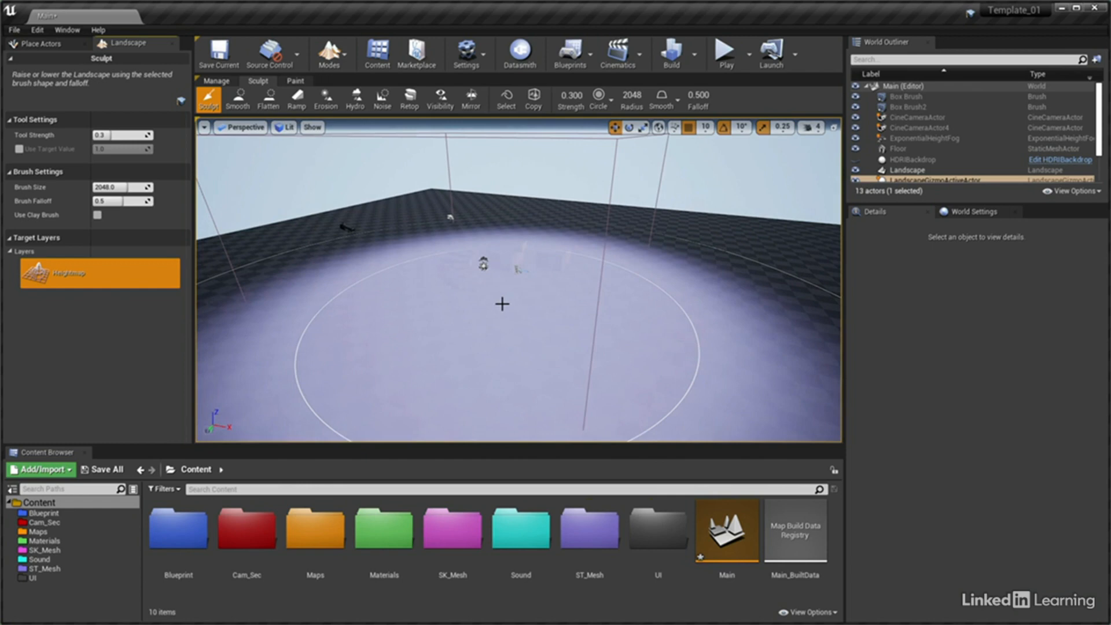
Return to Select mode and lower the landscape beneath the blockout floor to Z -90
left_click(329, 53)
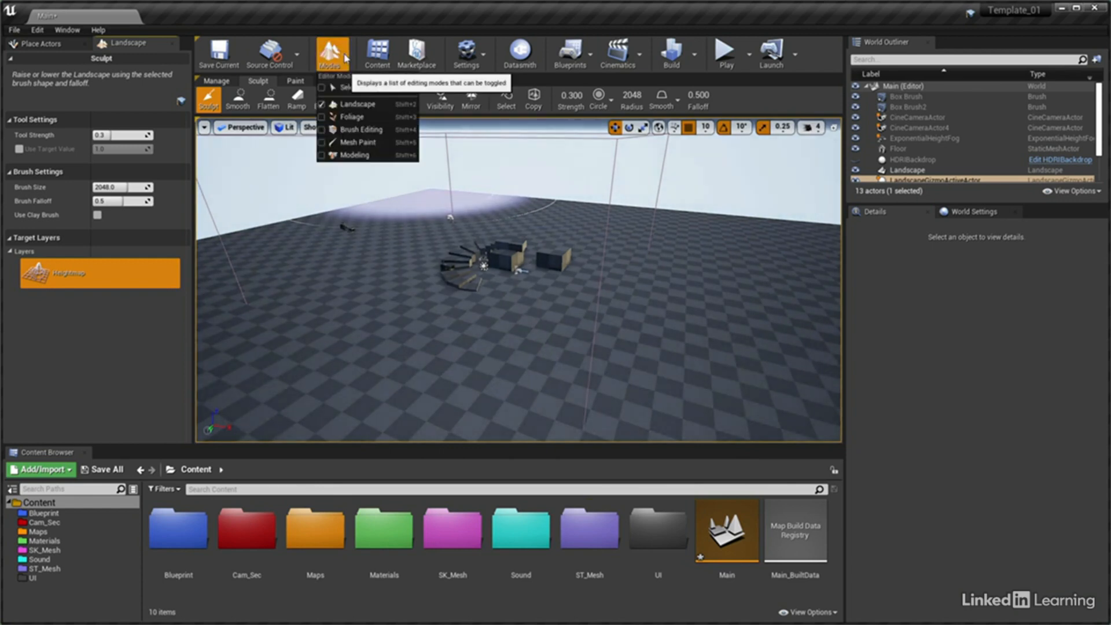
left_click(349, 88)
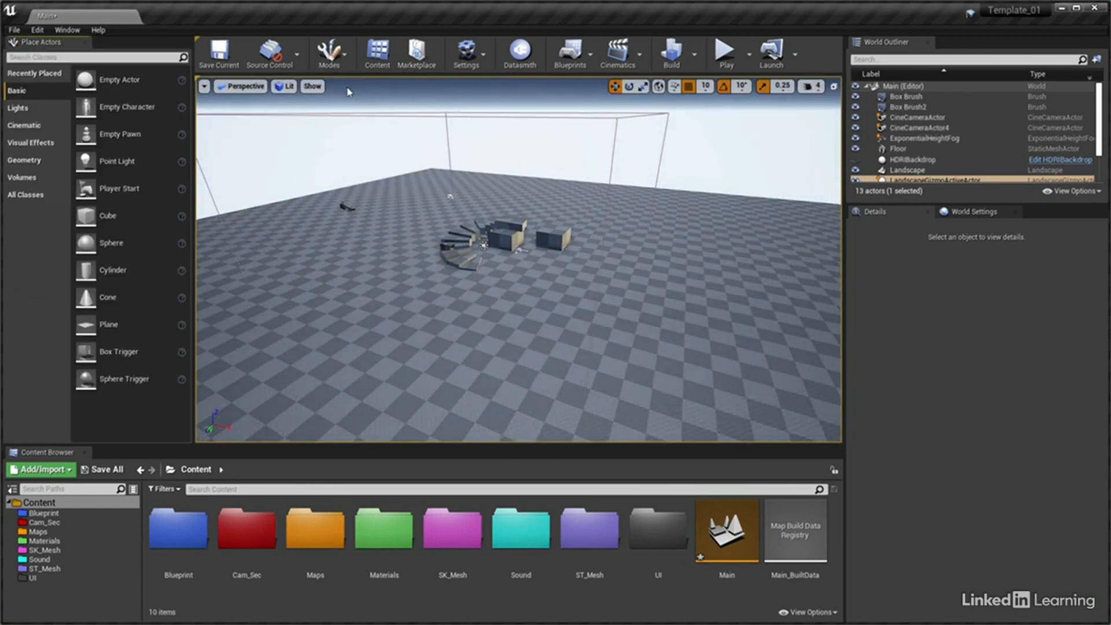
left_click(364, 266)
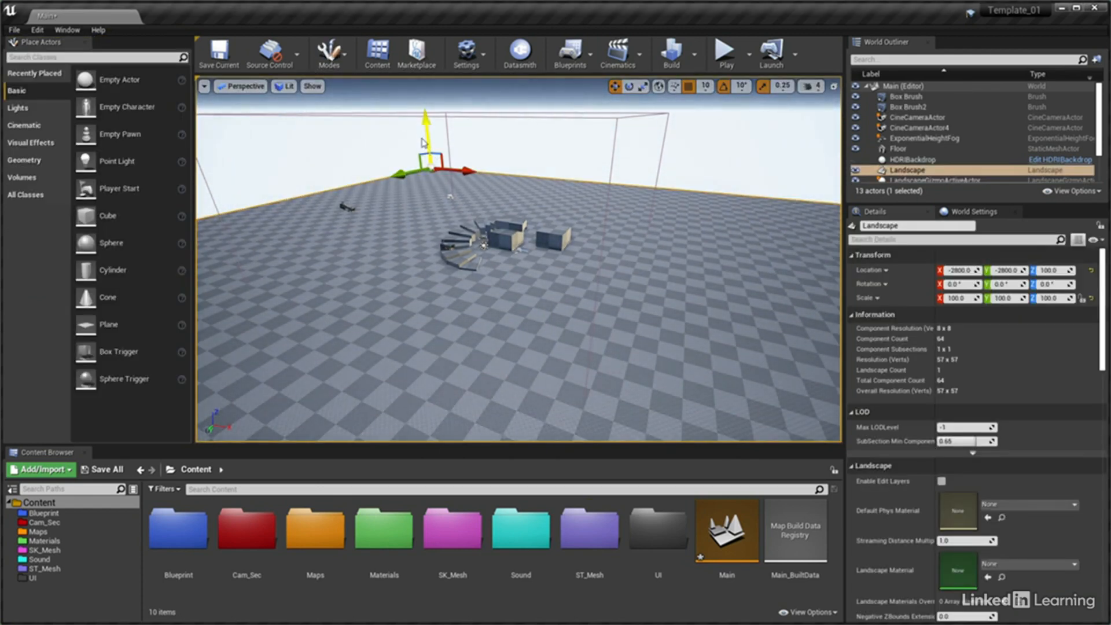
left_click_drag(427, 124, 429, 148)
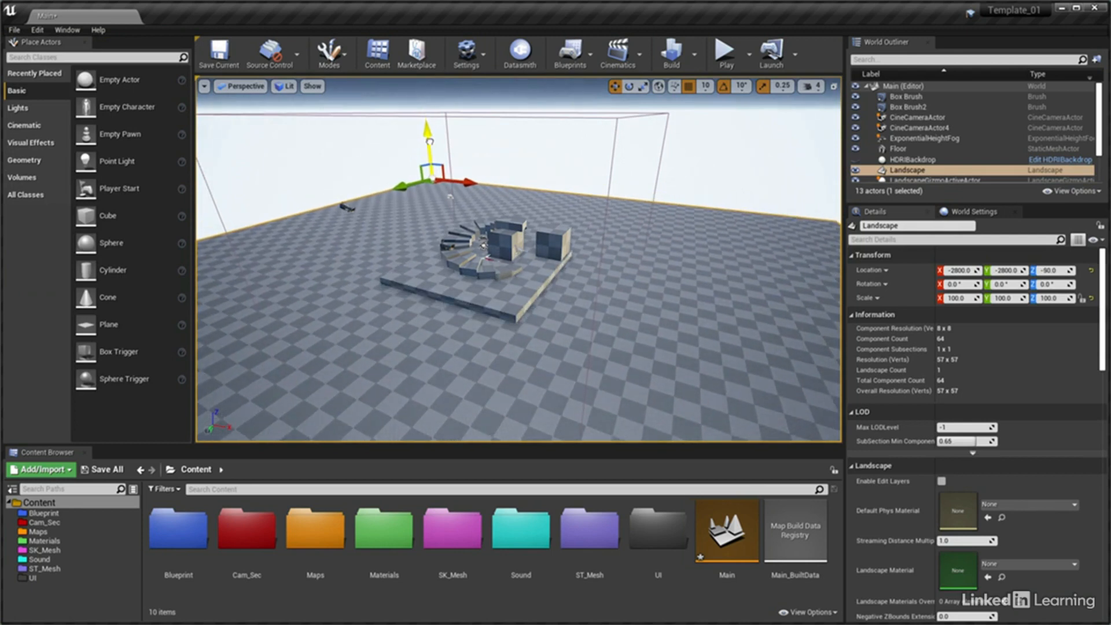
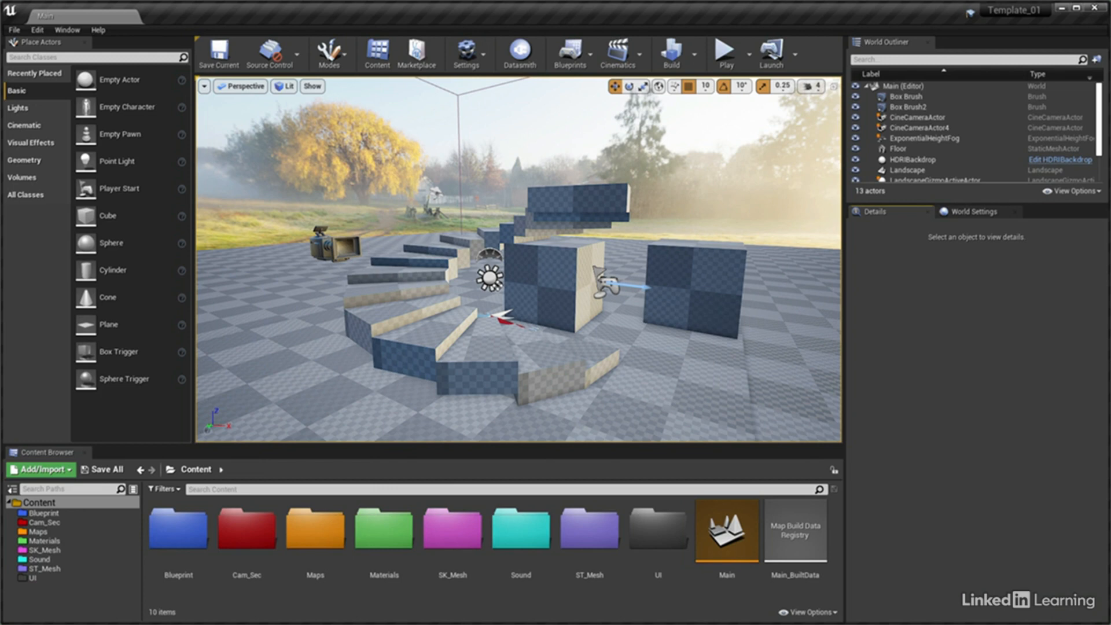
Create a new material named MST_Mat in the Materials content folder
left_click(46, 541)
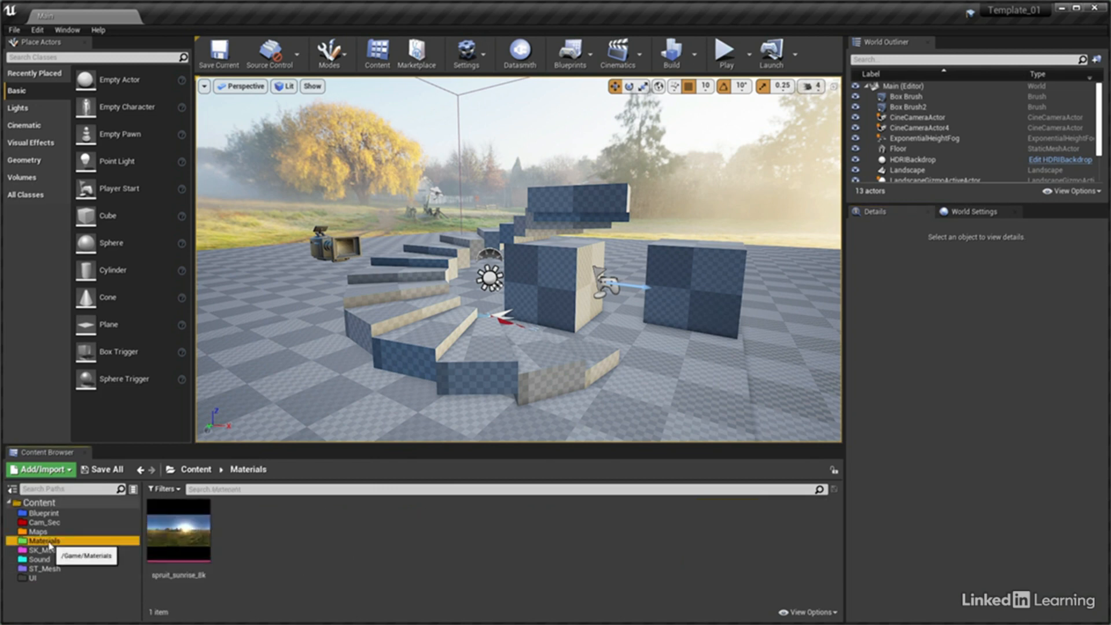
right_click(228, 512)
right_click(227, 506)
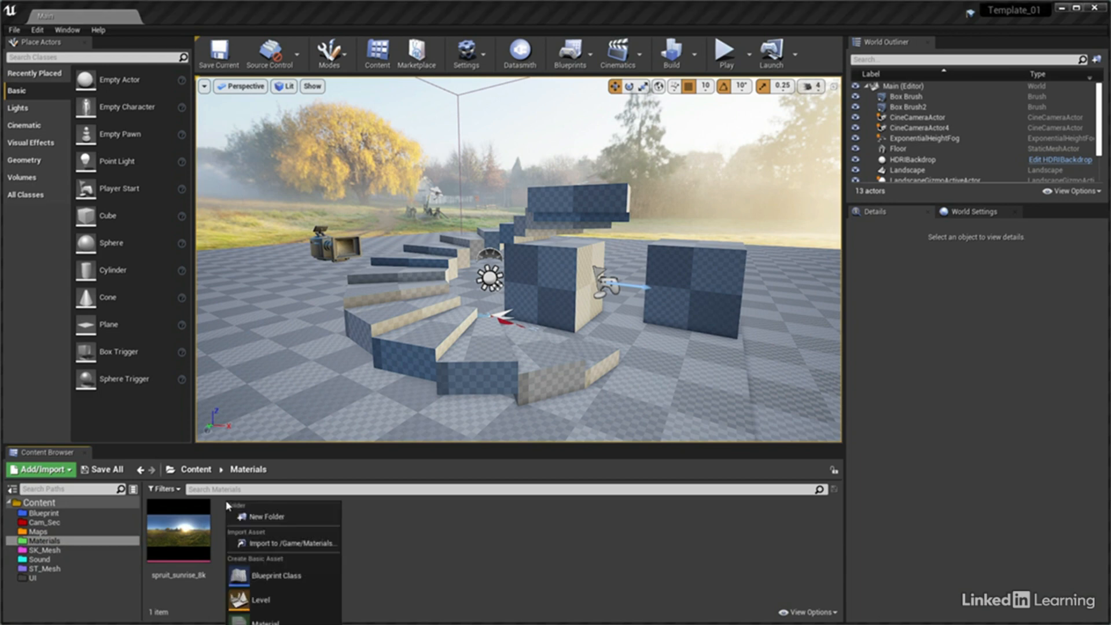
left_click(269, 621)
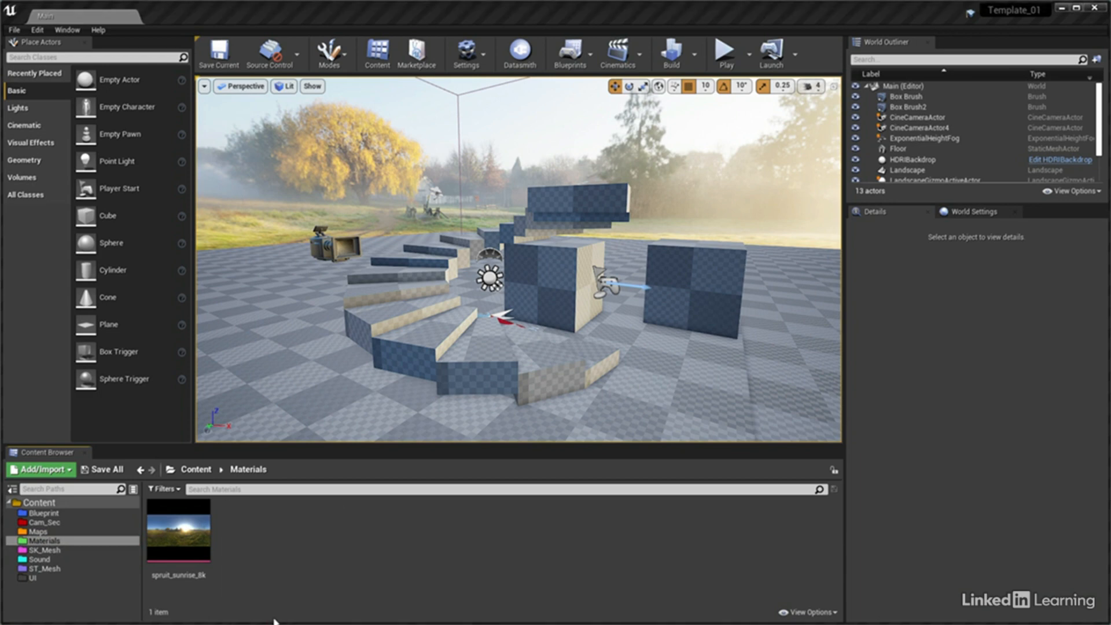
type("MST")
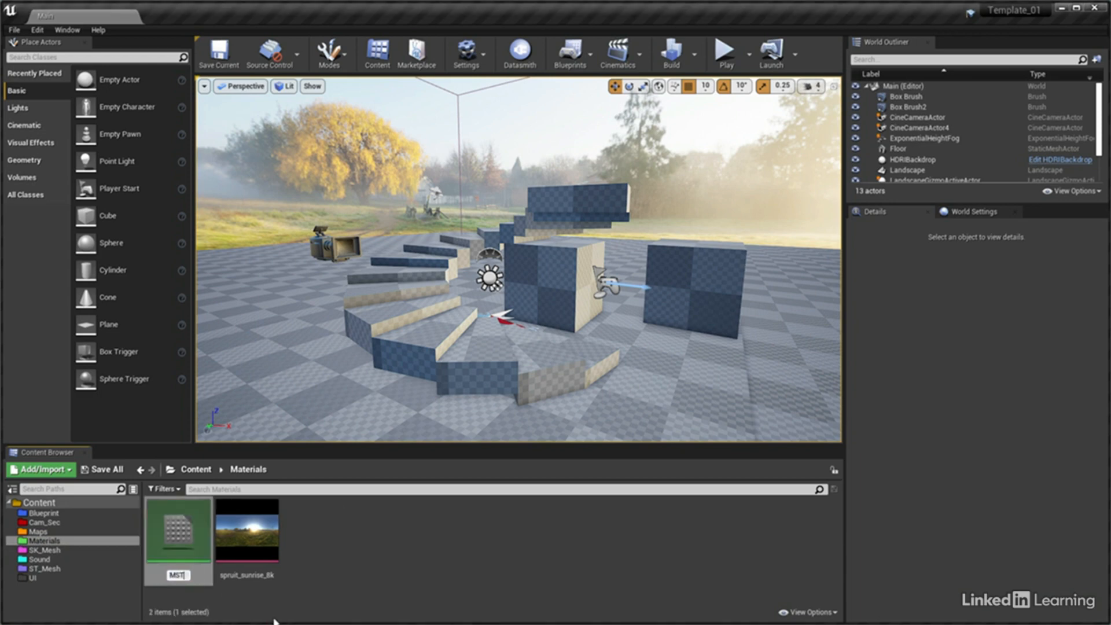
type("_Mat")
key("Return")
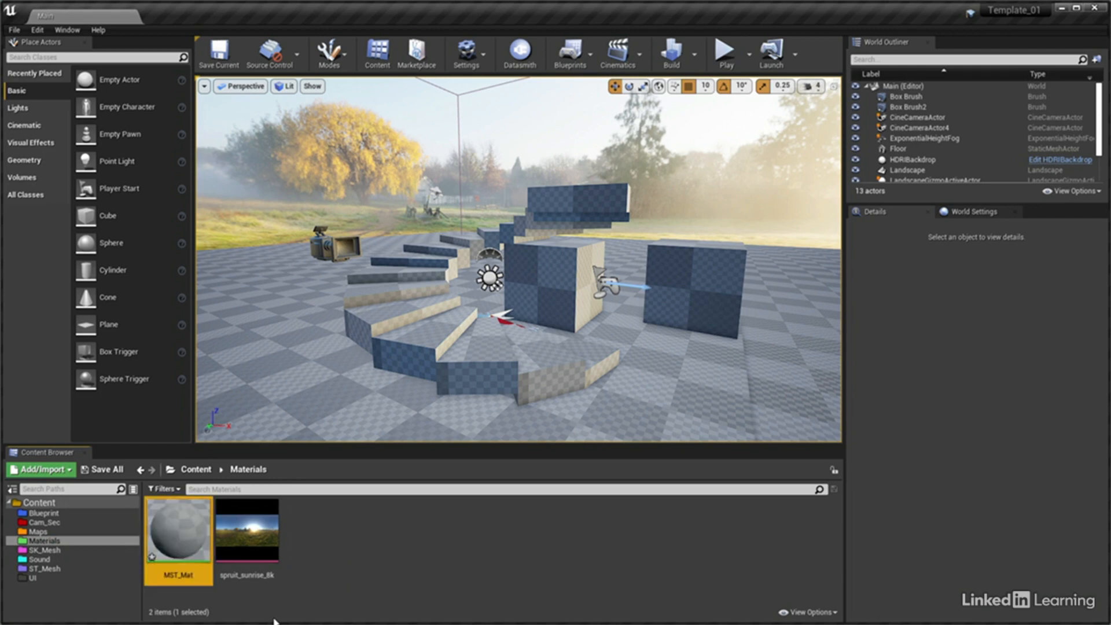
Open MST_Mat for editing and add a TextureCoordinate node well away from the material's input node
double_click(183, 542)
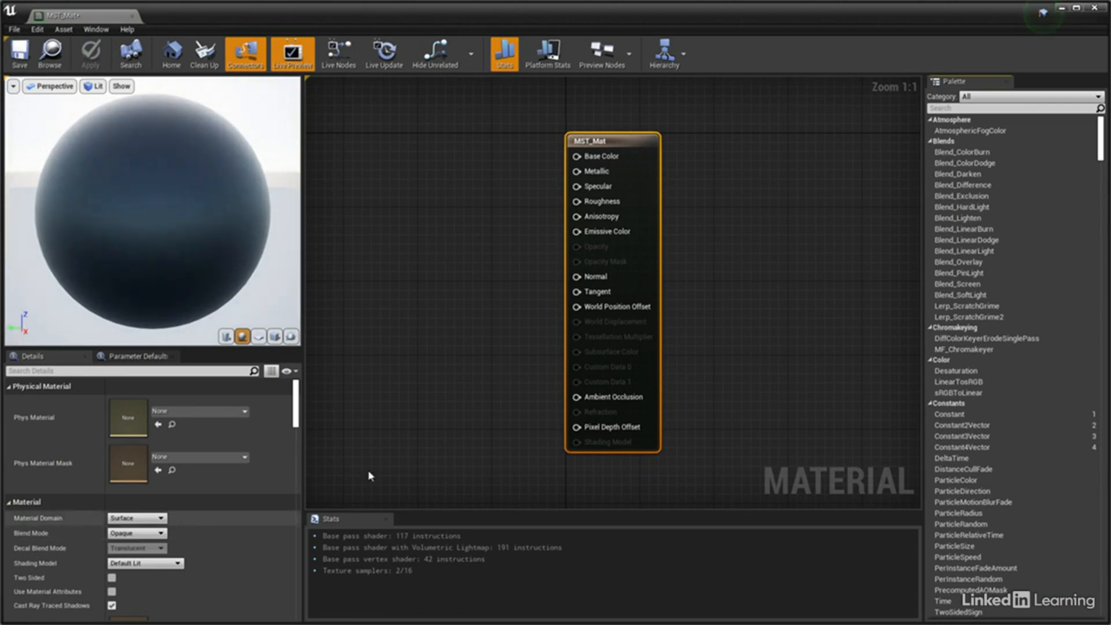
right_click_drag(402, 378, 525, 392)
scroll(524, 391, "down", 1)
right_click_drag(523, 374, 636, 333)
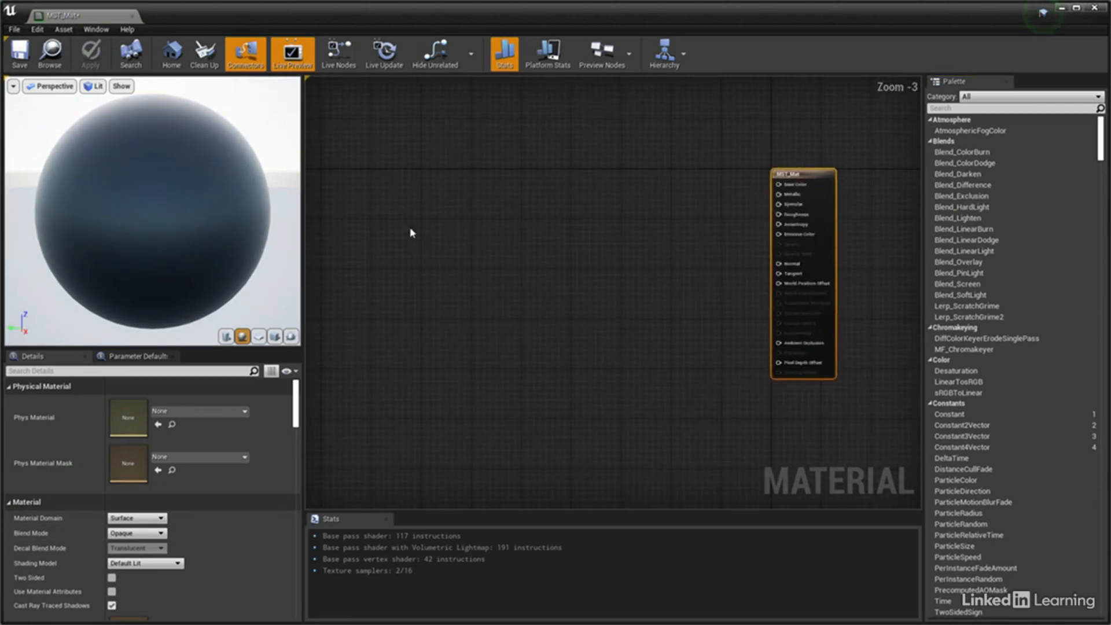
right_click(366, 239)
type("tex")
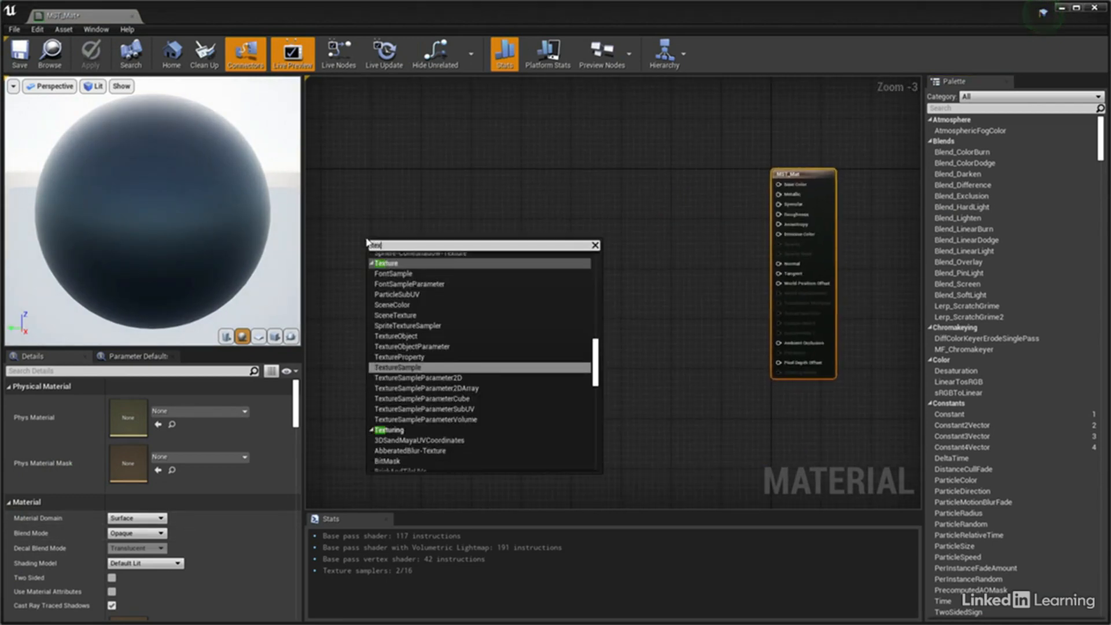
type("co")
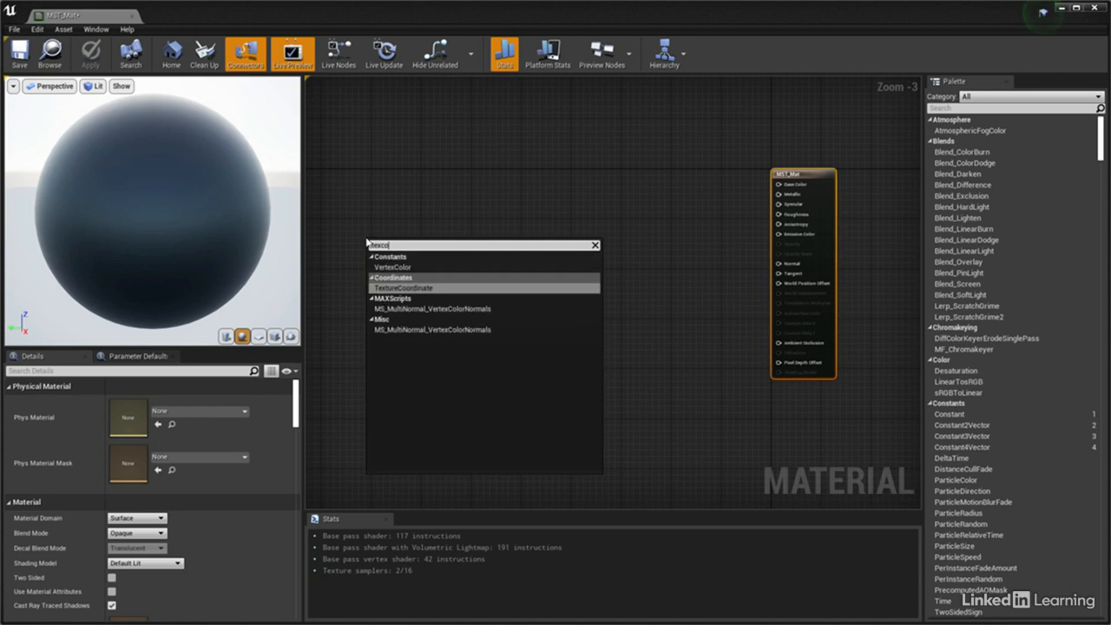
left_click(404, 287)
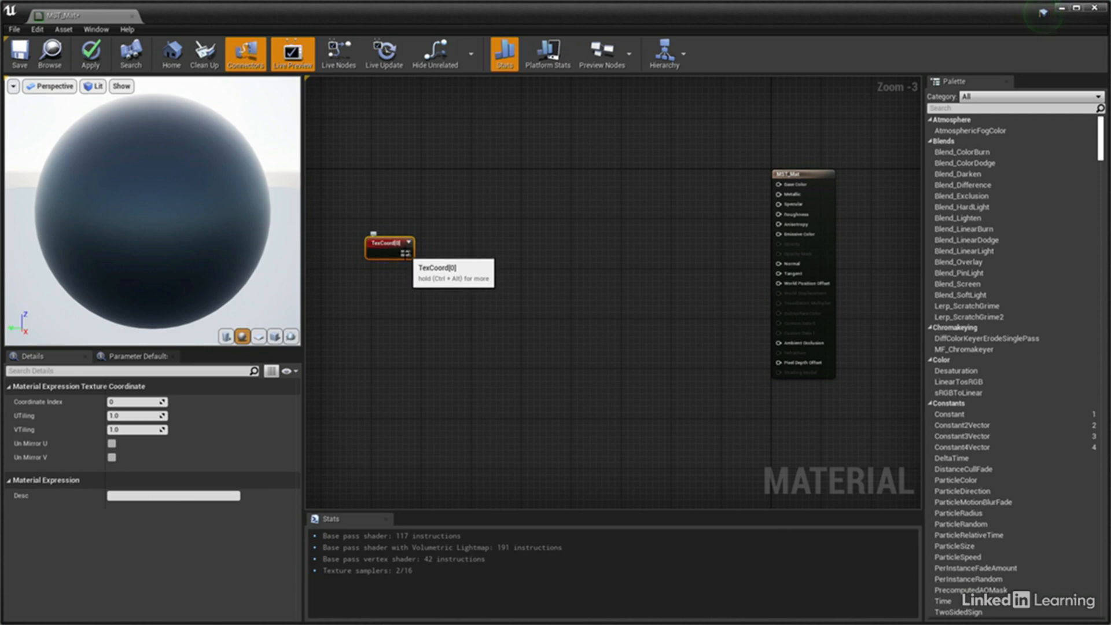
Add a Multiply node fed by the TexCoord output through its A input
left_click_drag(405, 253, 434, 256)
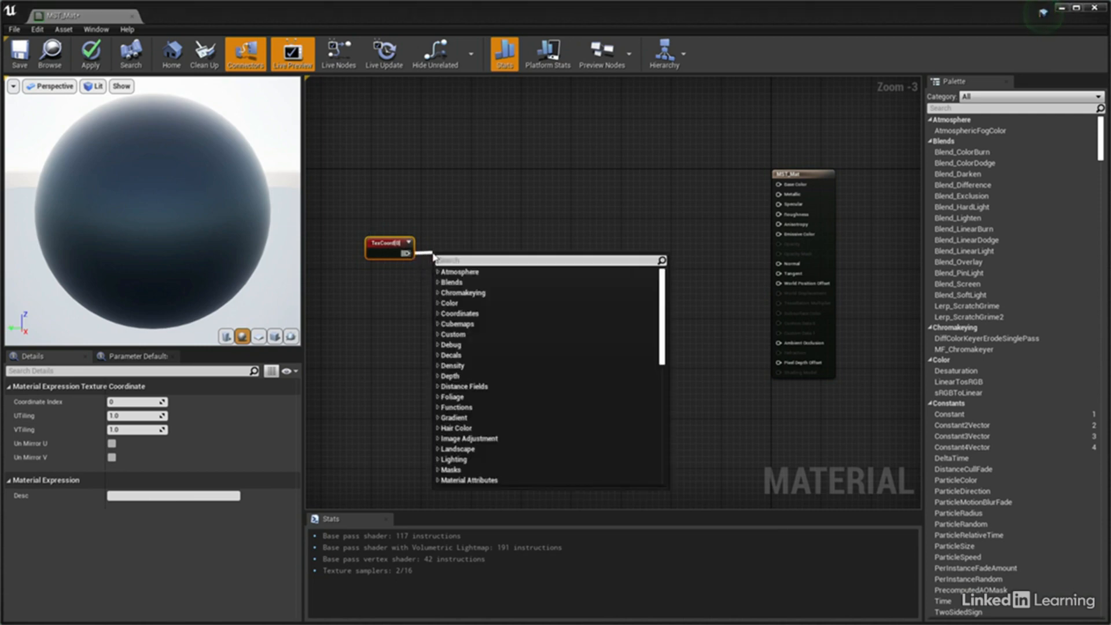
type("mult")
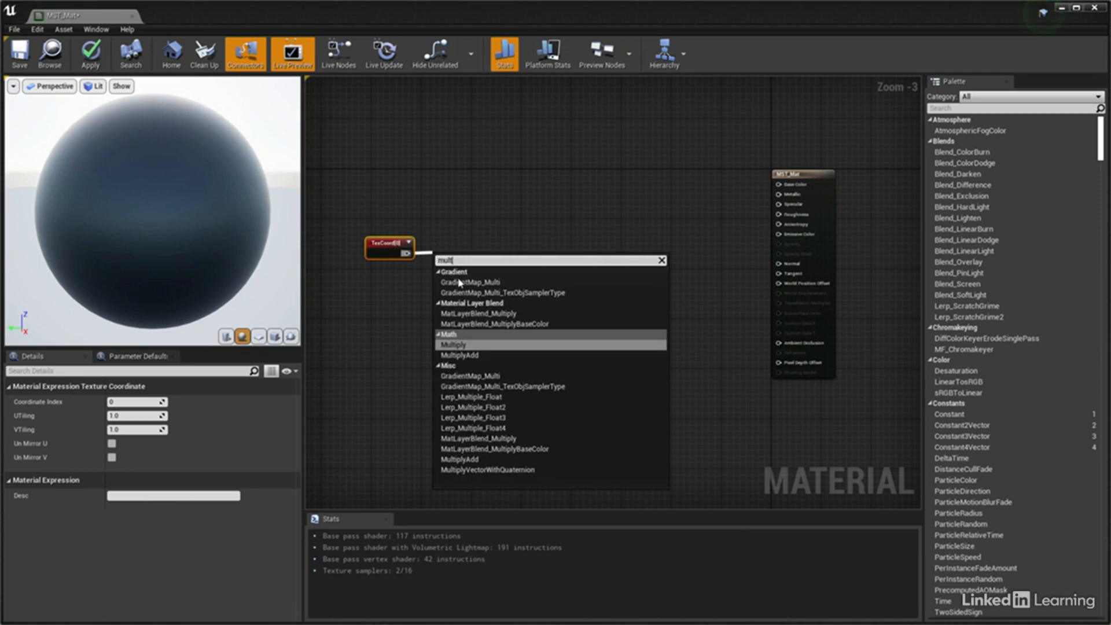
left_click(464, 345)
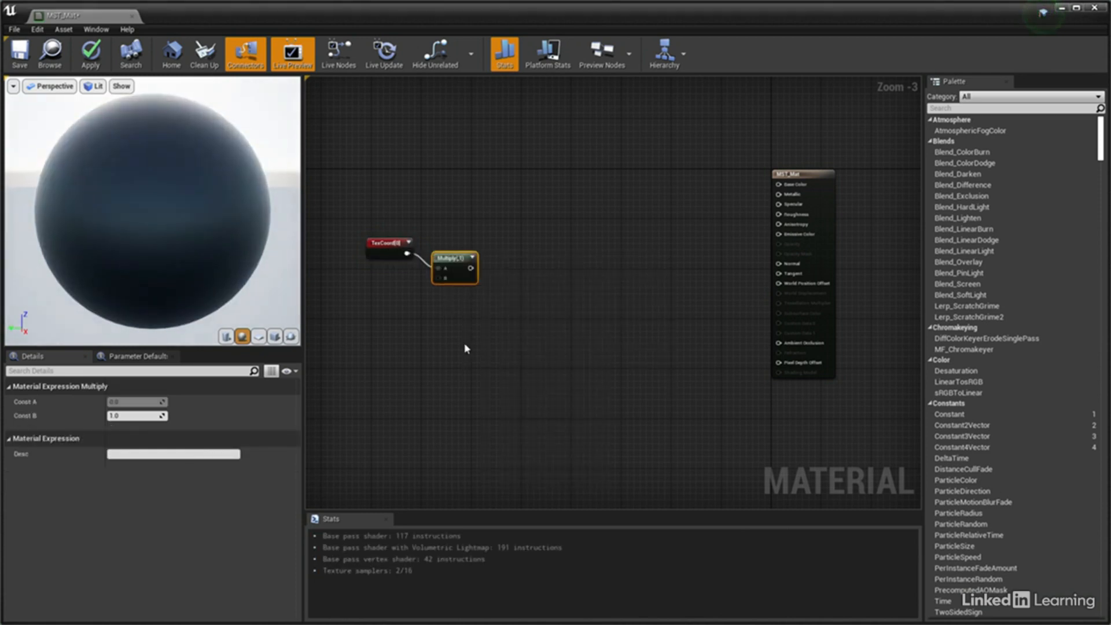
Add a Constant with value 1, connect it to the Multiply node's B input, and place it just beneath TexCoord
left_click(371, 296)
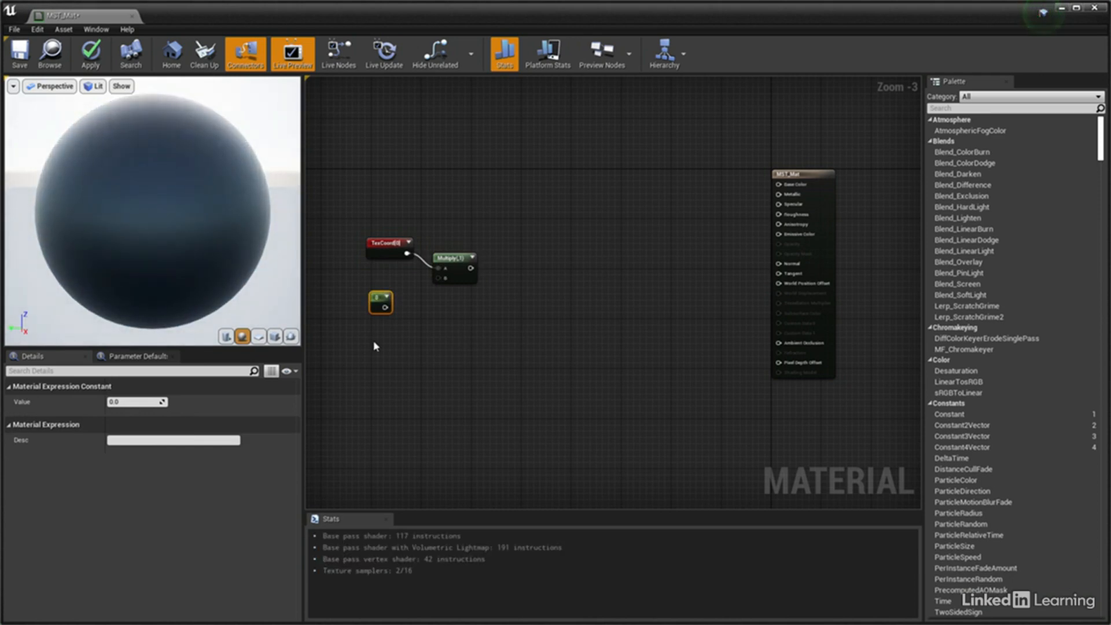
left_click(133, 401)
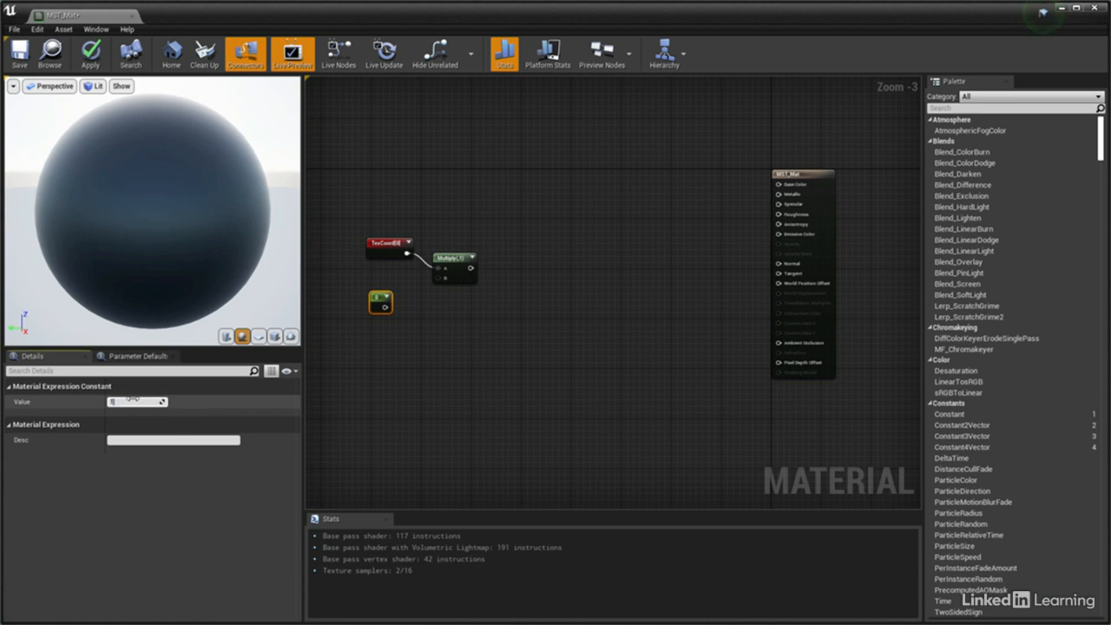
type("1")
key("Return")
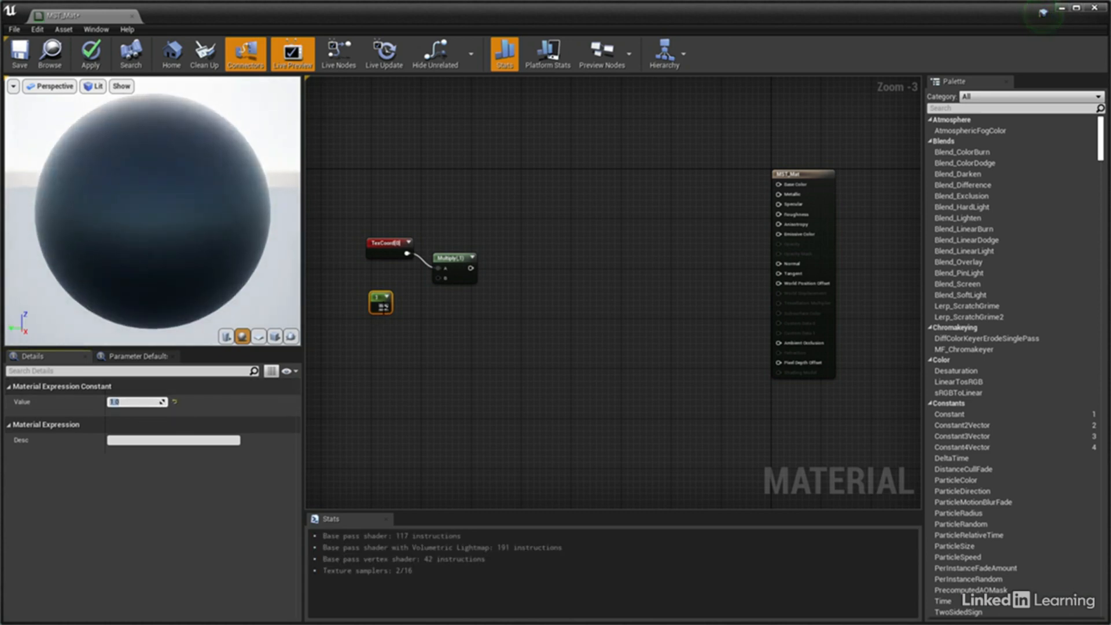
left_click_drag(424, 295, 438, 278)
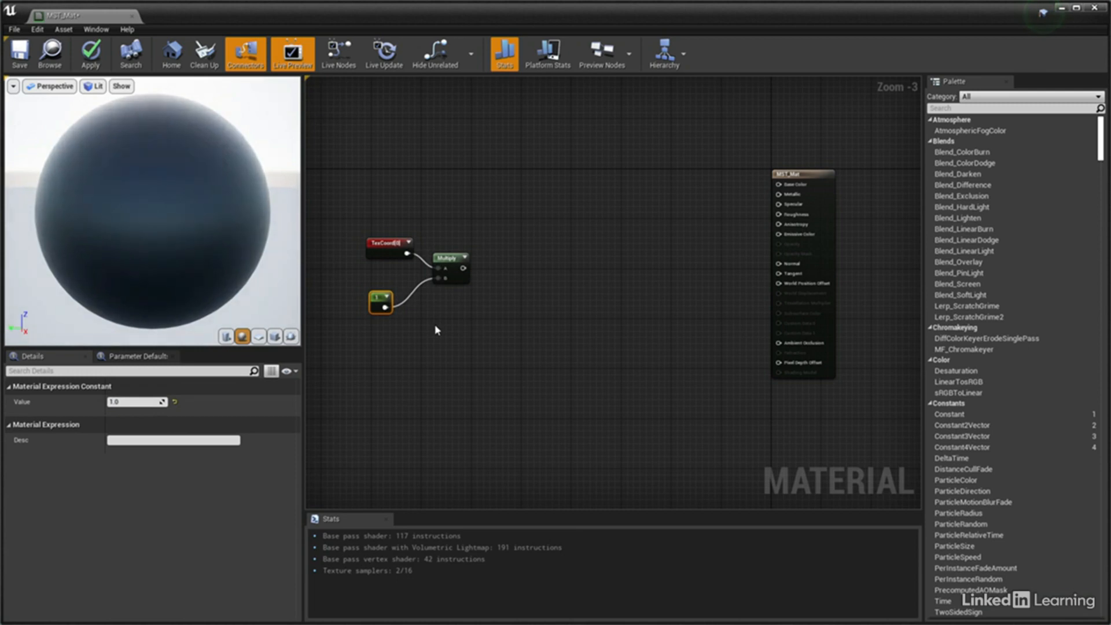
right_click_drag(431, 331, 521, 367)
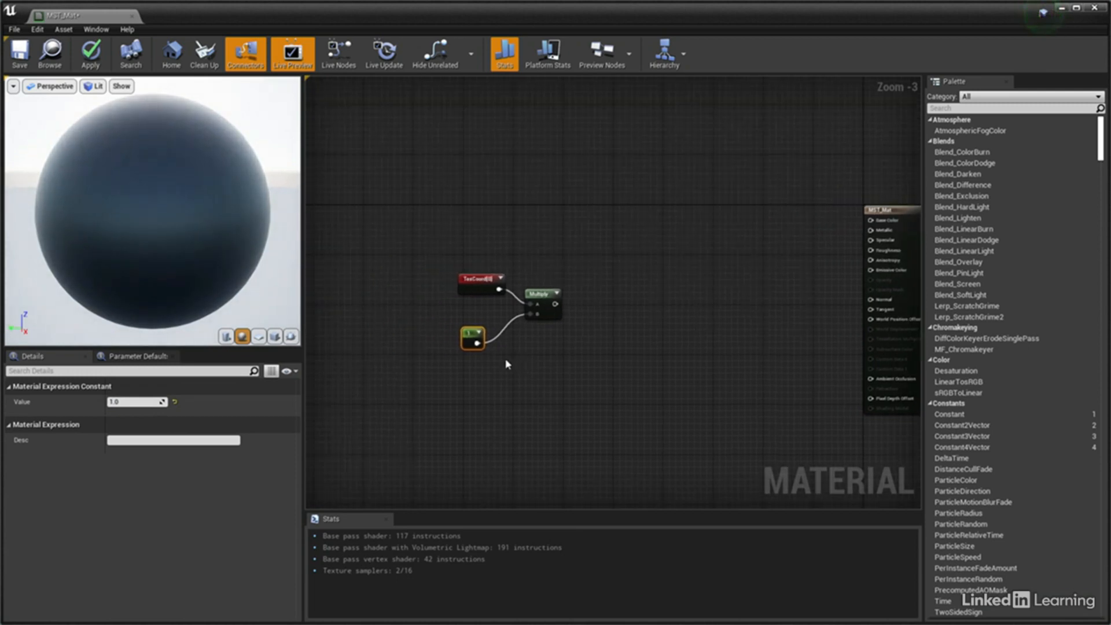
left_click_drag(463, 345, 465, 321)
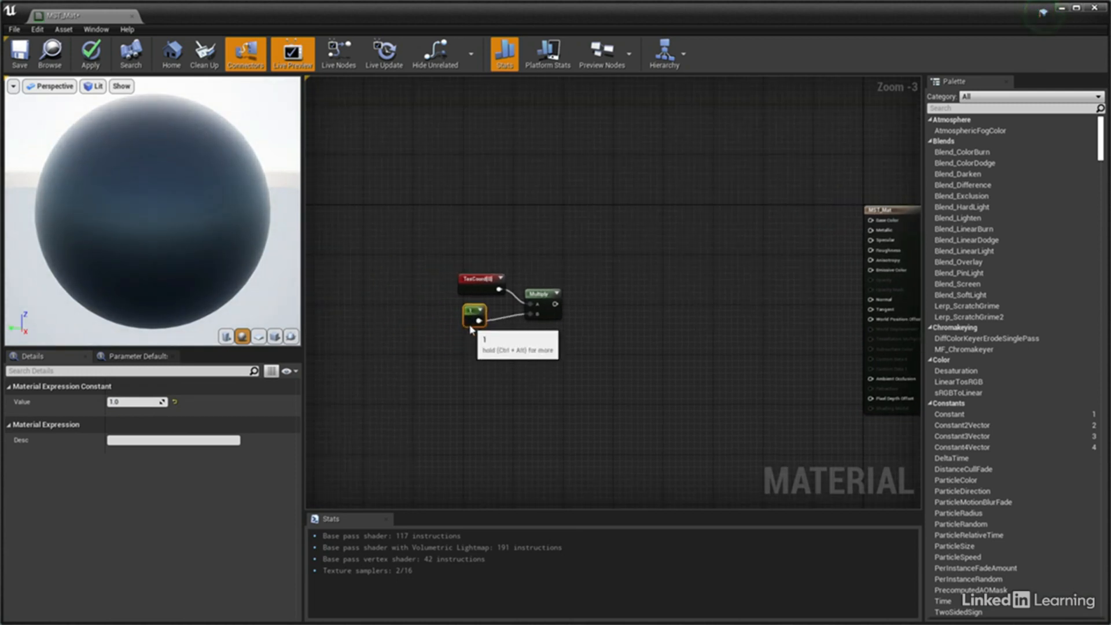
Group the TexCoord, Constant and Multiply nodes in a comment titled UV Tiling Control and move the group farther from the material node
left_click_drag(443, 266, 572, 356)
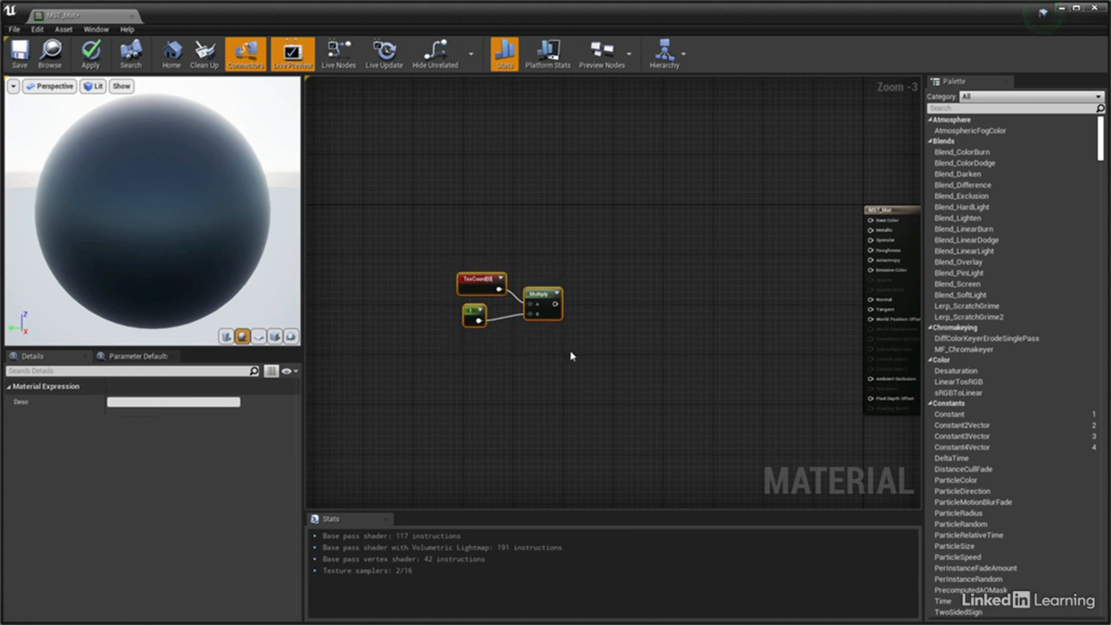
key("c")
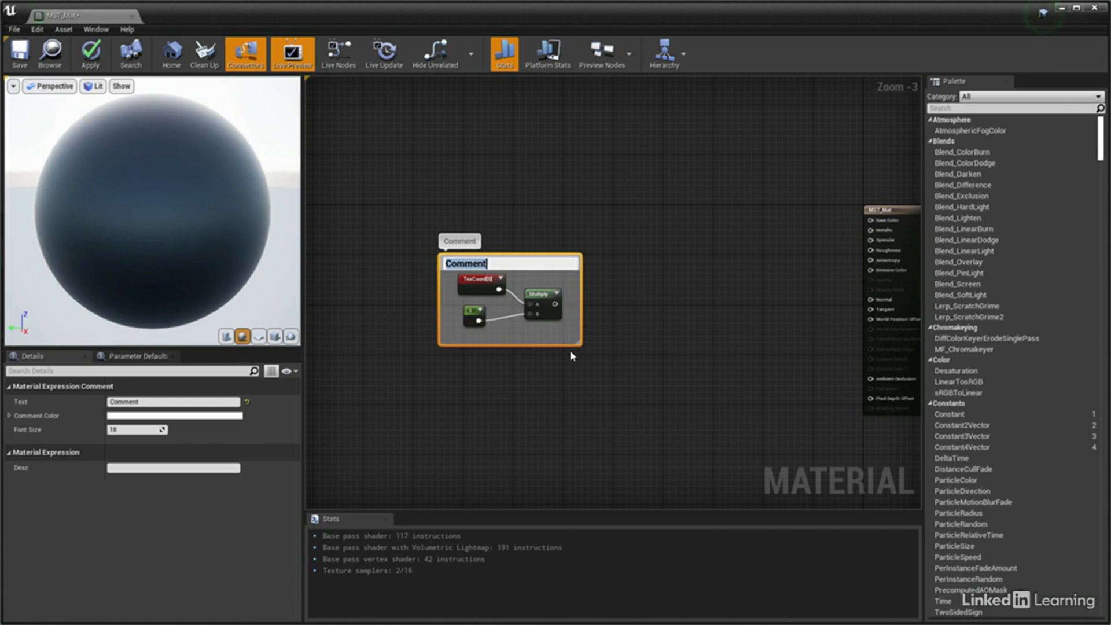
type("UV")
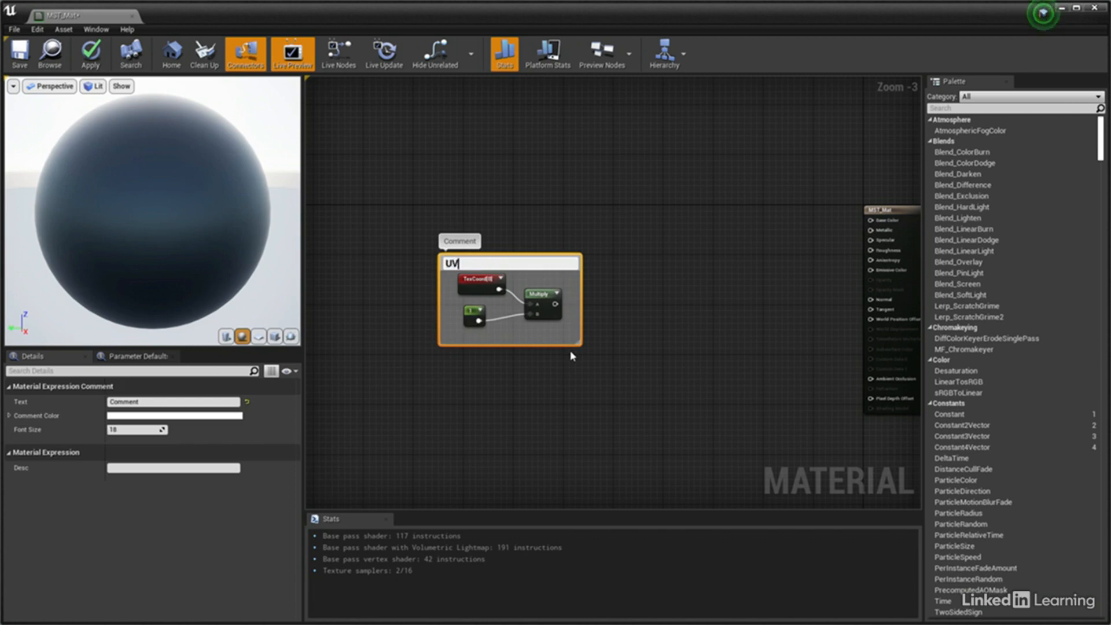
type(" Tiling Control")
key("Return")
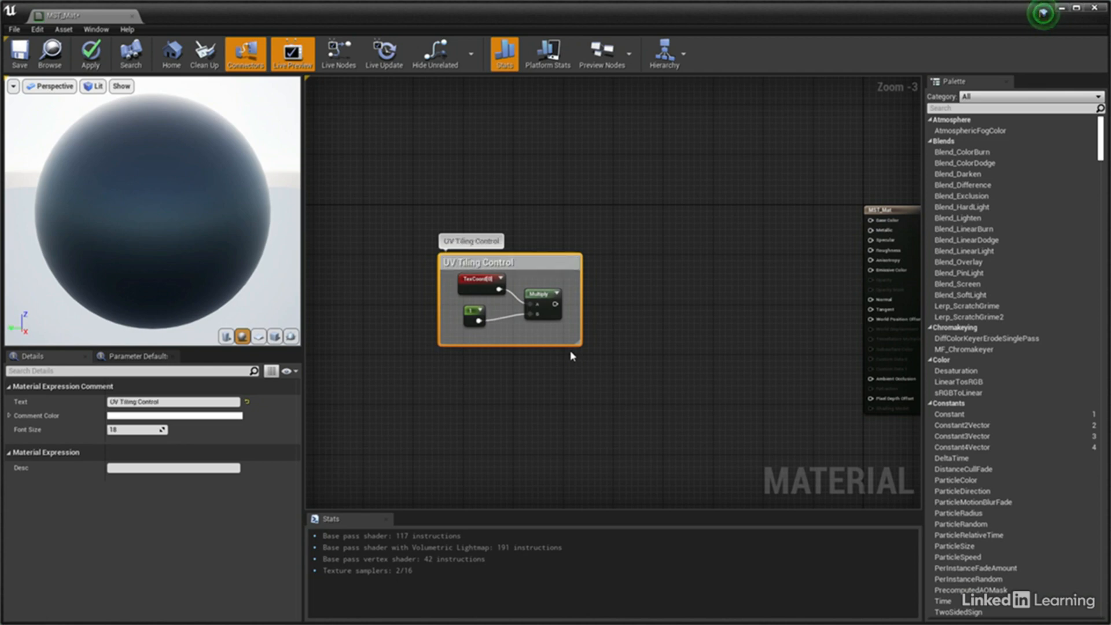
left_click_drag(539, 270, 426, 266)
left_click(543, 307)
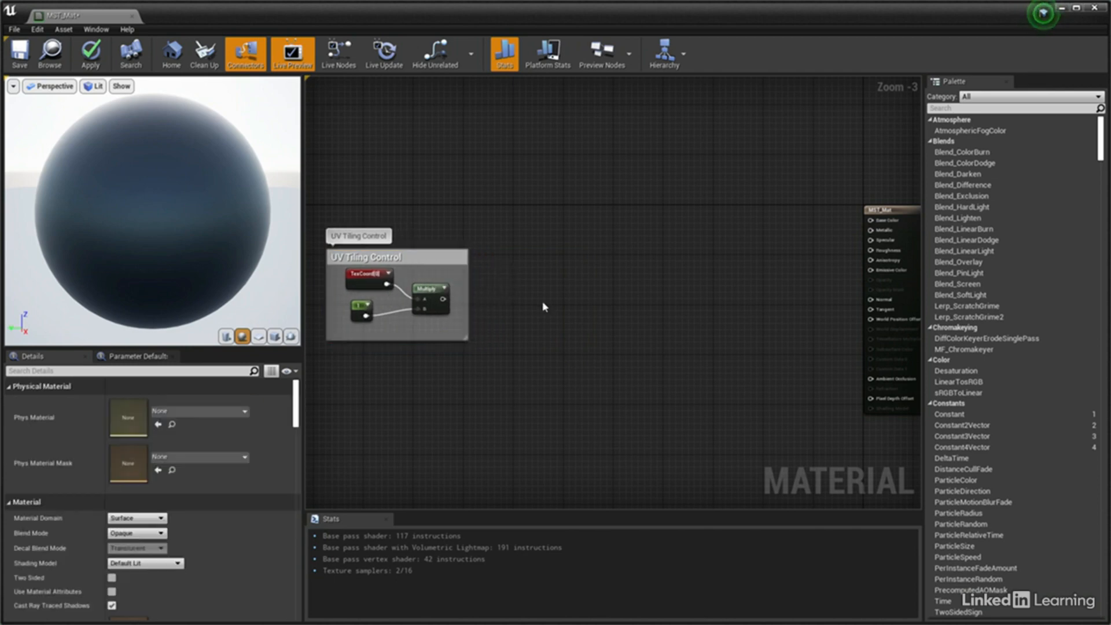
Add a Texture Sample node above the UV Tiling Control group and connect the Multiply output to its UVs input
right_click(517, 197)
type("texs")
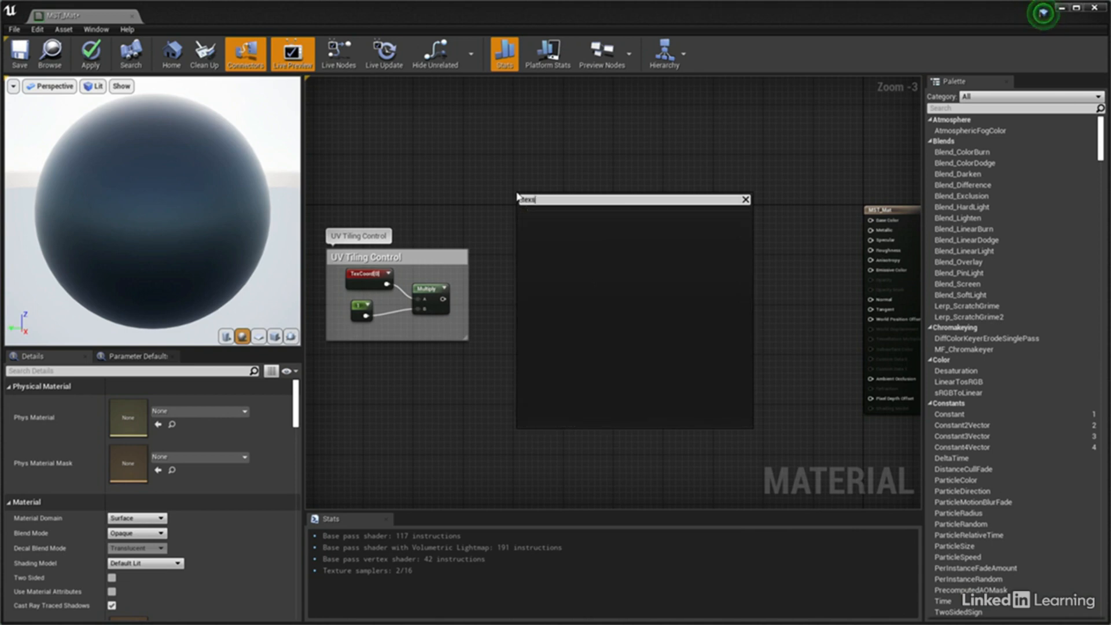
key("BackSpace")
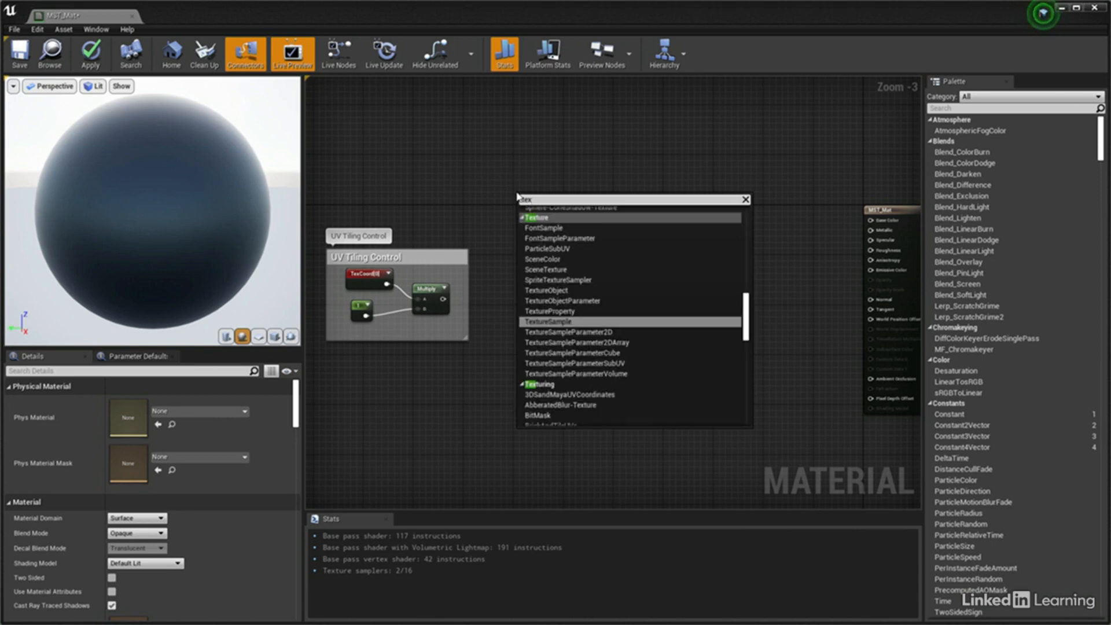
left_click(548, 321)
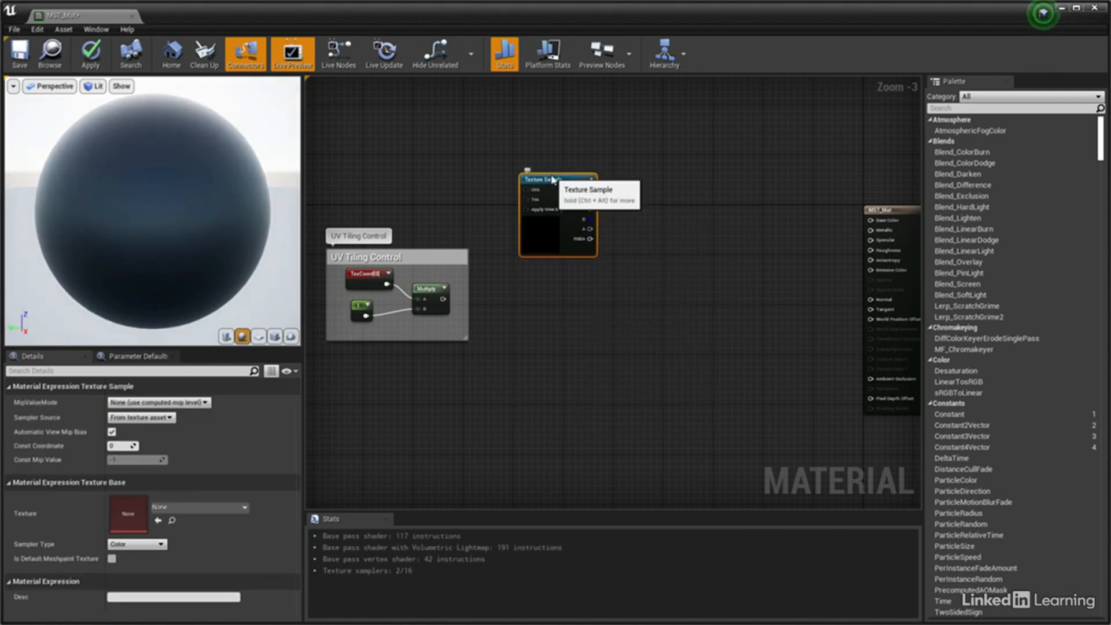
scroll(518, 227, "up", 1)
scroll(513, 304, "up", 1)
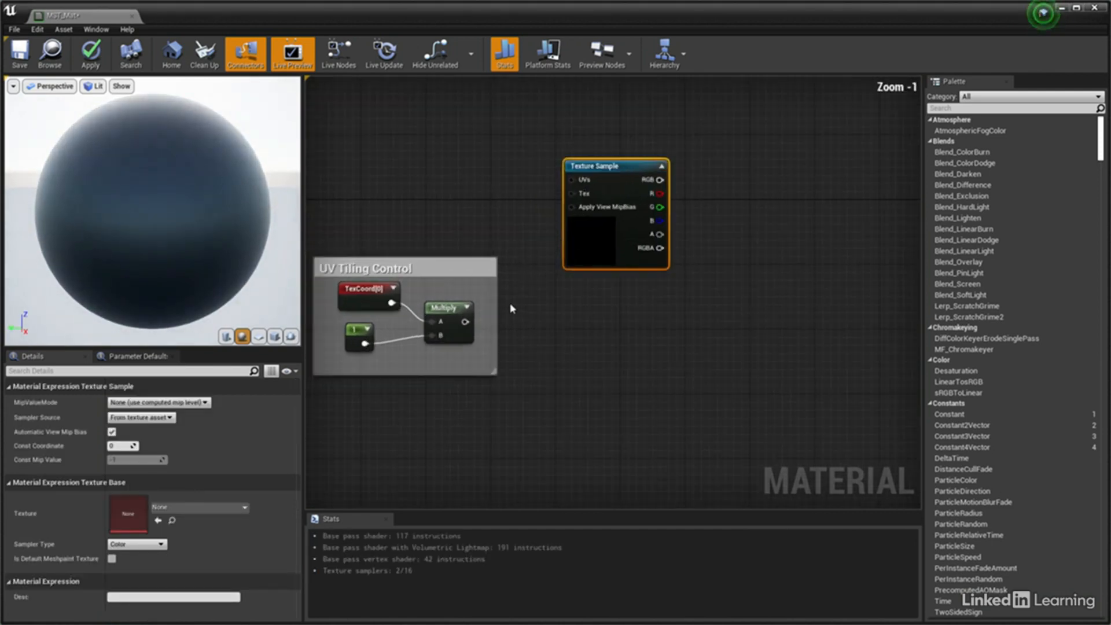
left_click_drag(465, 323, 576, 184)
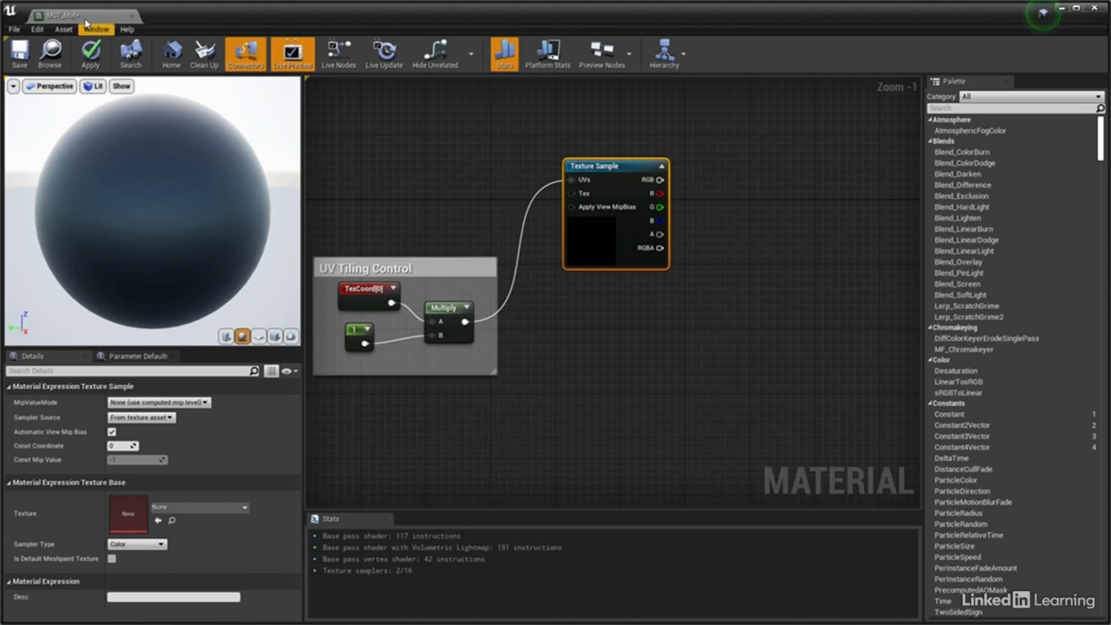
Dock the MST_Mat editor alongside the Main level and import the UVW_Test_Map texture from Extra Assets into the Materials folder
left_click_drag(82, 21, 176, 25)
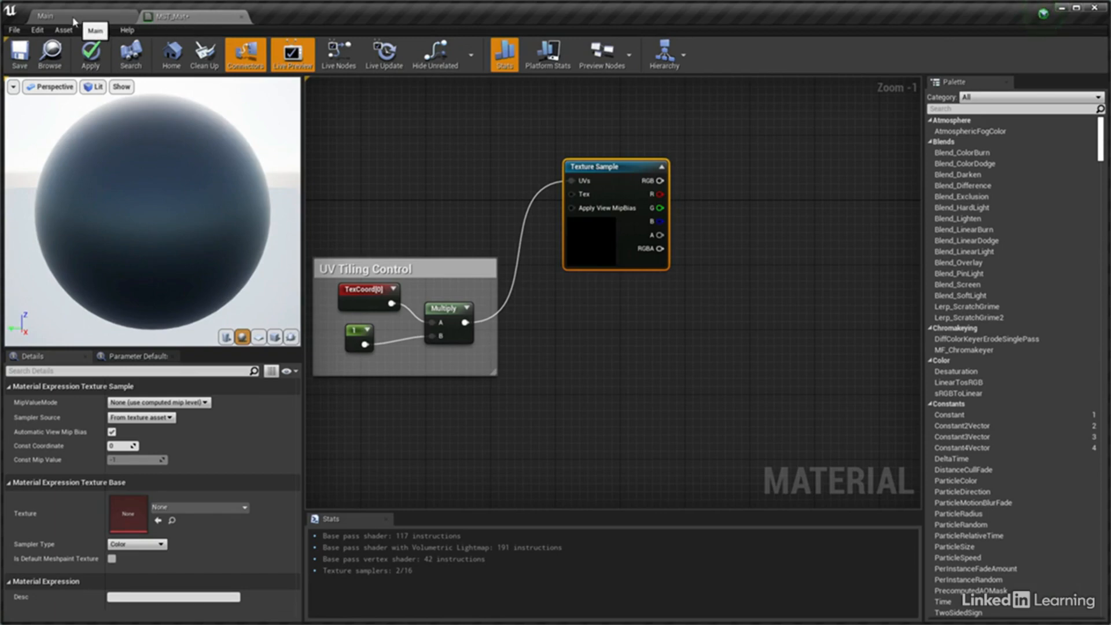
left_click(96, 21)
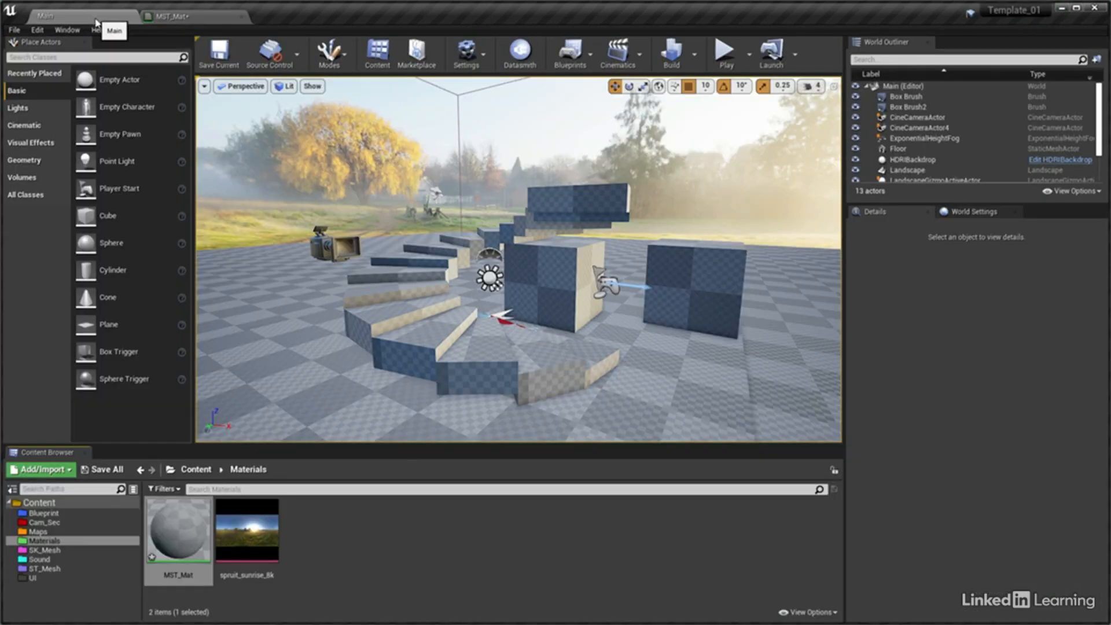
left_click(302, 510)
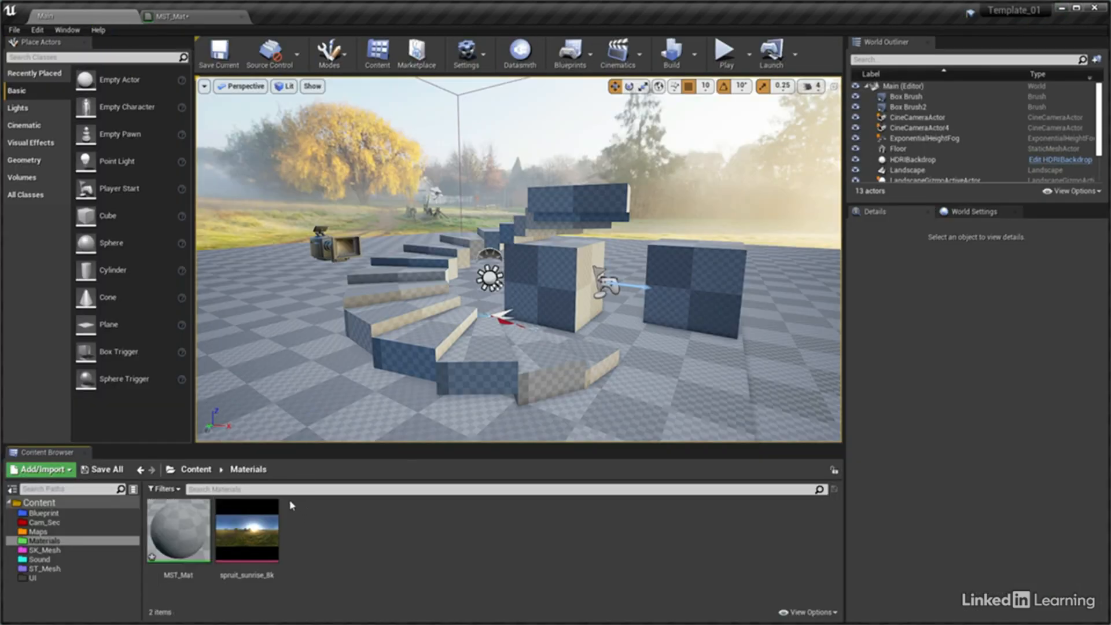
right_click(291, 504)
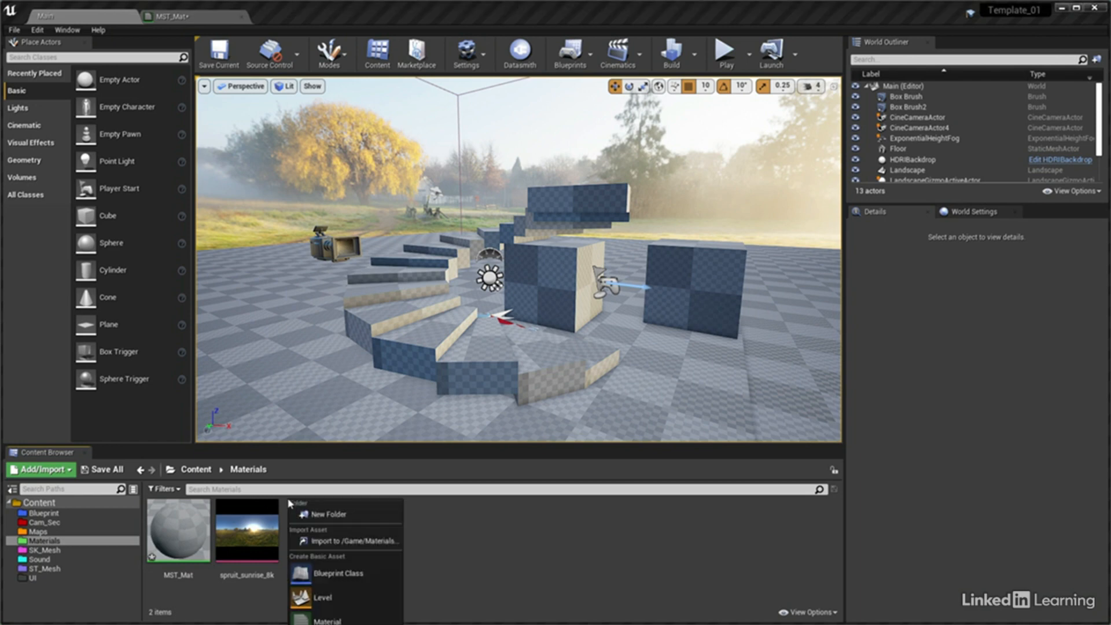
left_click(337, 542)
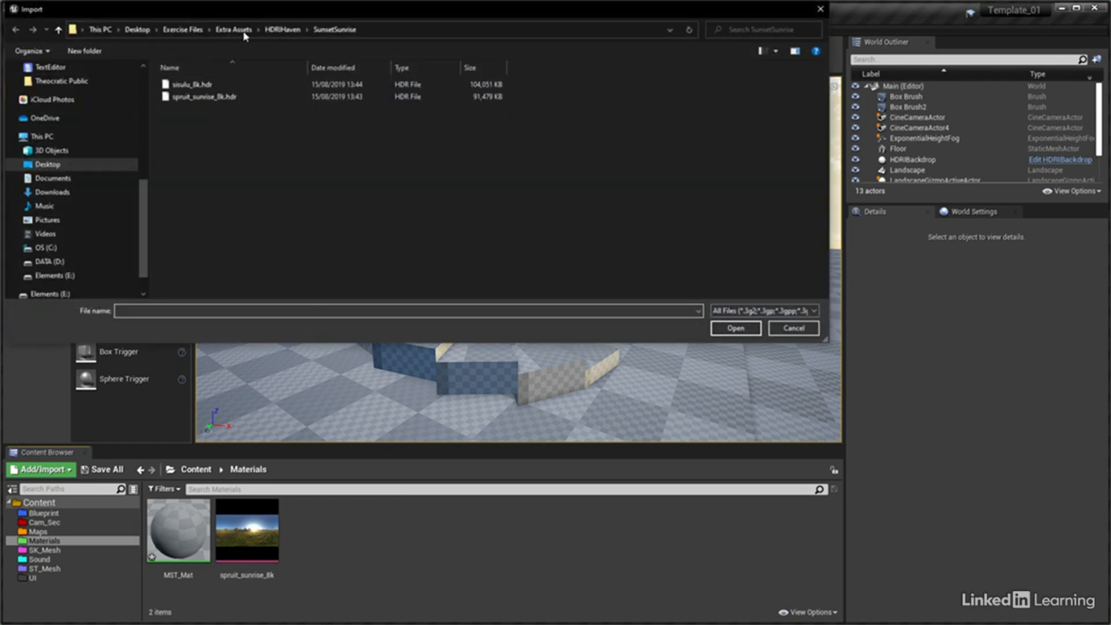
left_click(244, 33)
double_click(209, 109)
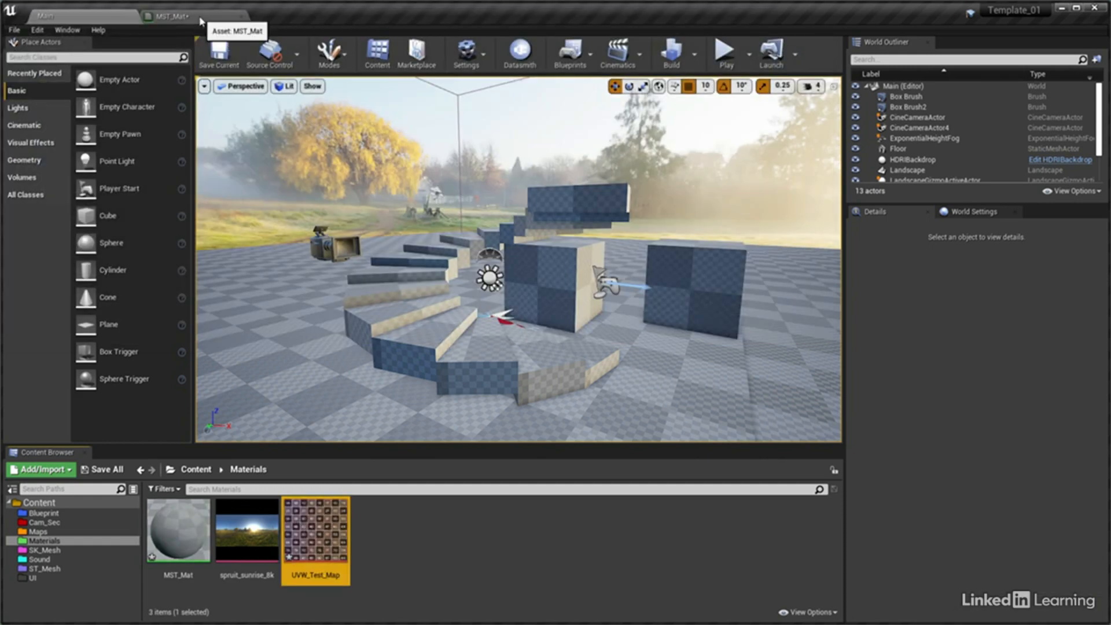
Return to the MST_Mat graph and assign the UVW_Test_Map texture to the Texture Sample node
left_click(173, 17)
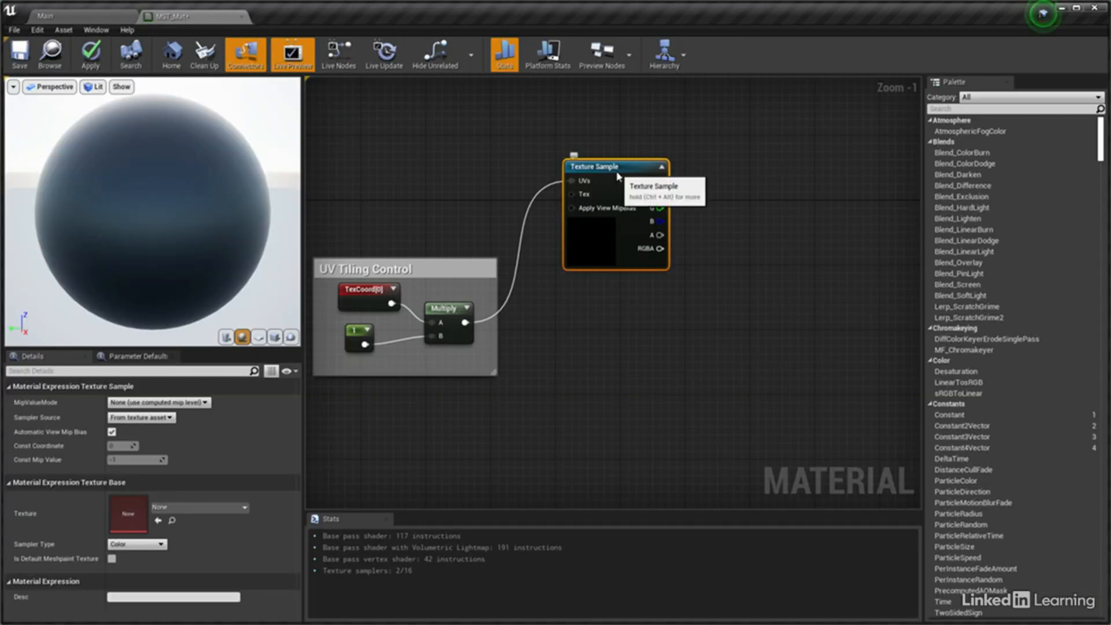
left_click(245, 507)
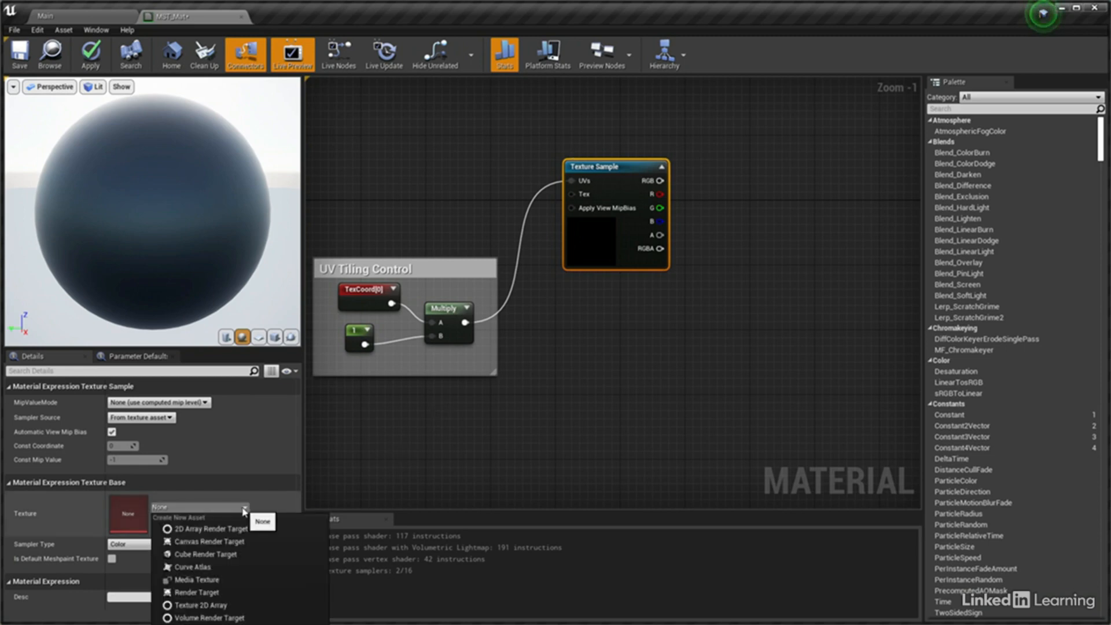
left_click(231, 624)
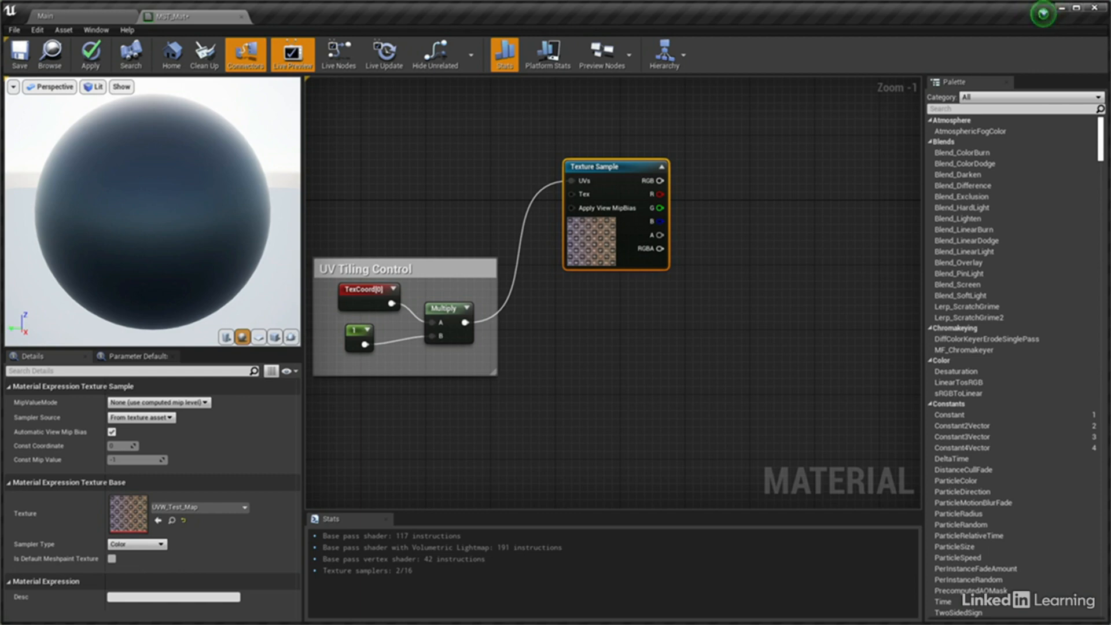
Add a Constant3Vector node beyond the Texture Sample and set its colour to red with R 0.927083, G 0 and B 0
right_click_drag(726, 214, 639, 229)
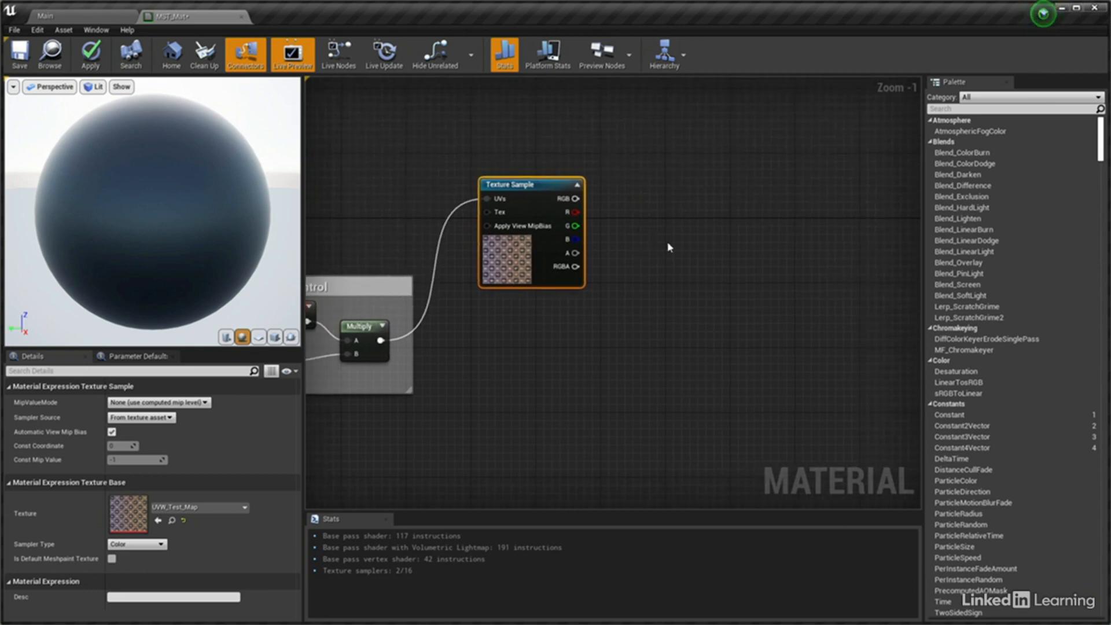
left_click(695, 205)
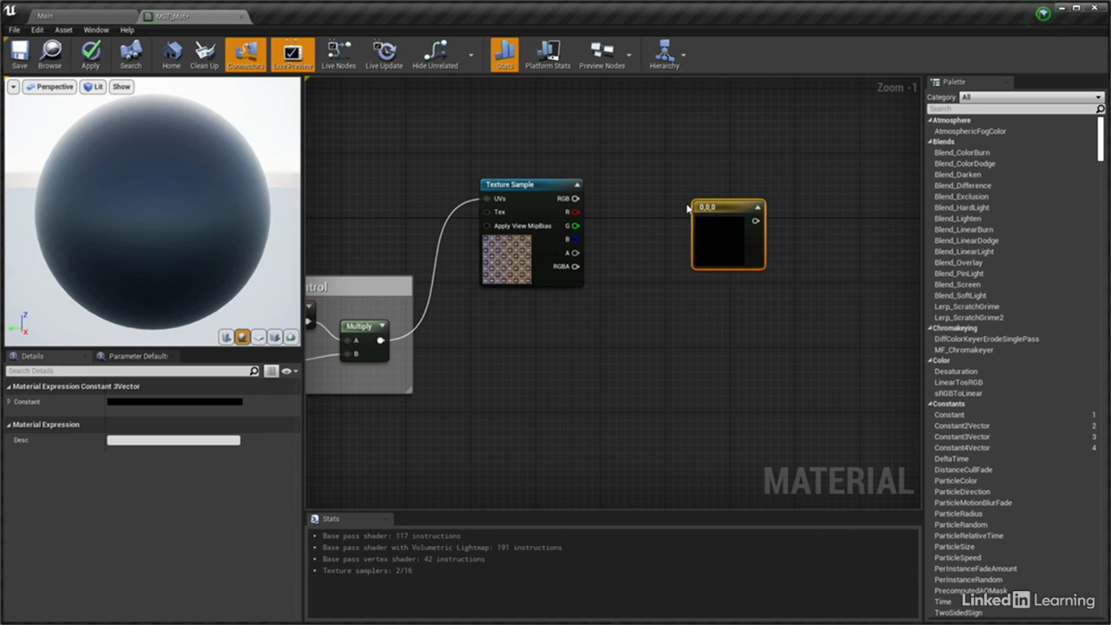
left_click(211, 402)
left_click_drag(304, 412, 691, 304)
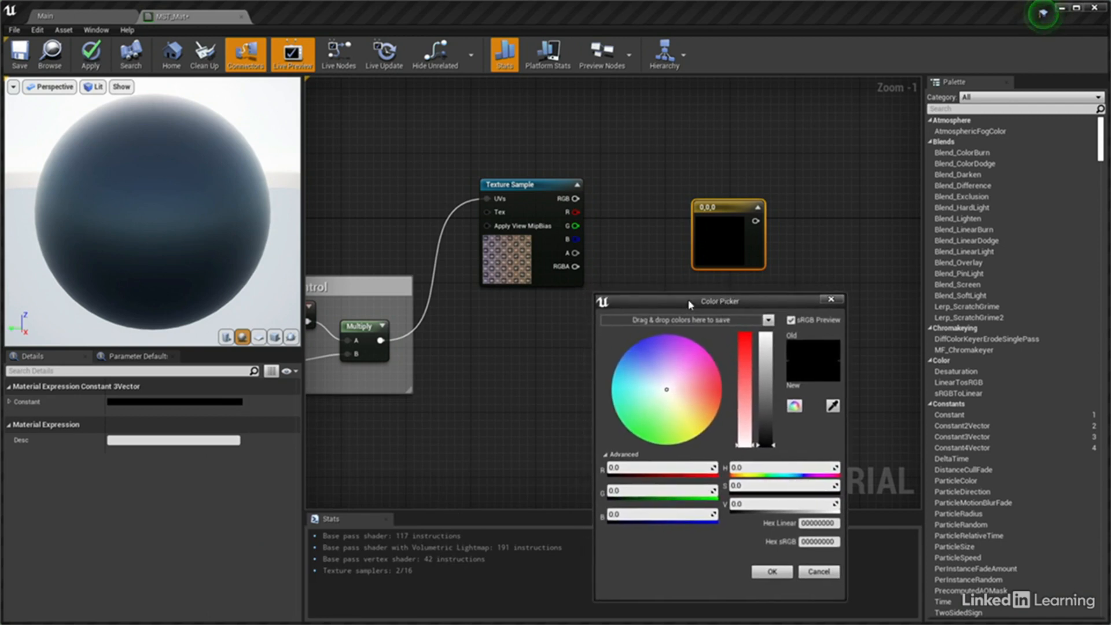
left_click_drag(746, 354, 769, 340)
left_click(769, 353)
left_click_drag(745, 346, 748, 331)
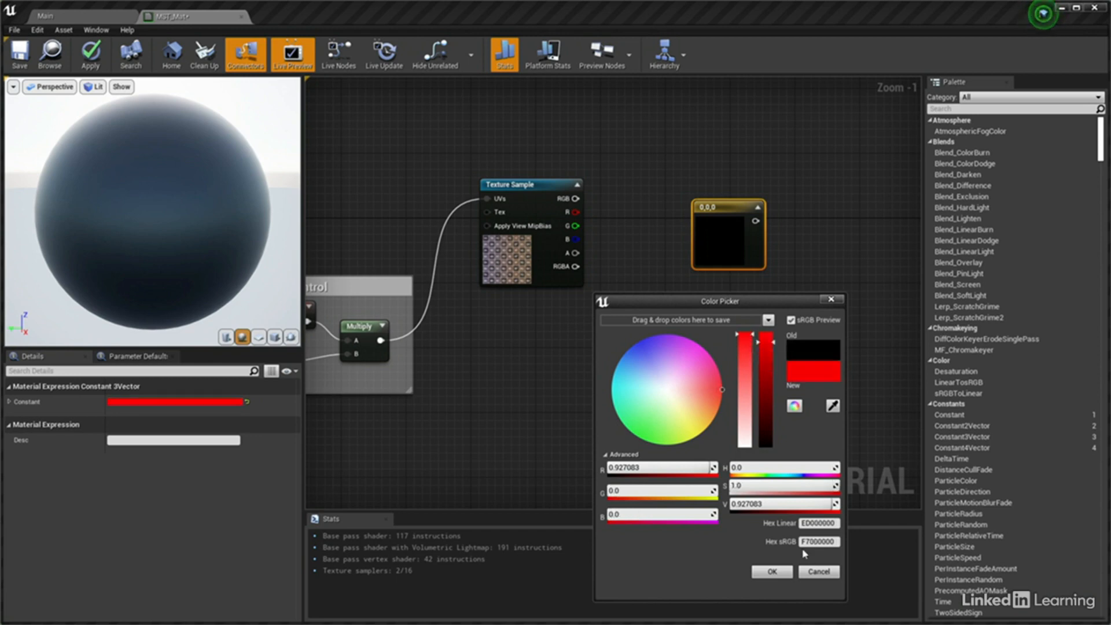
left_click(773, 573)
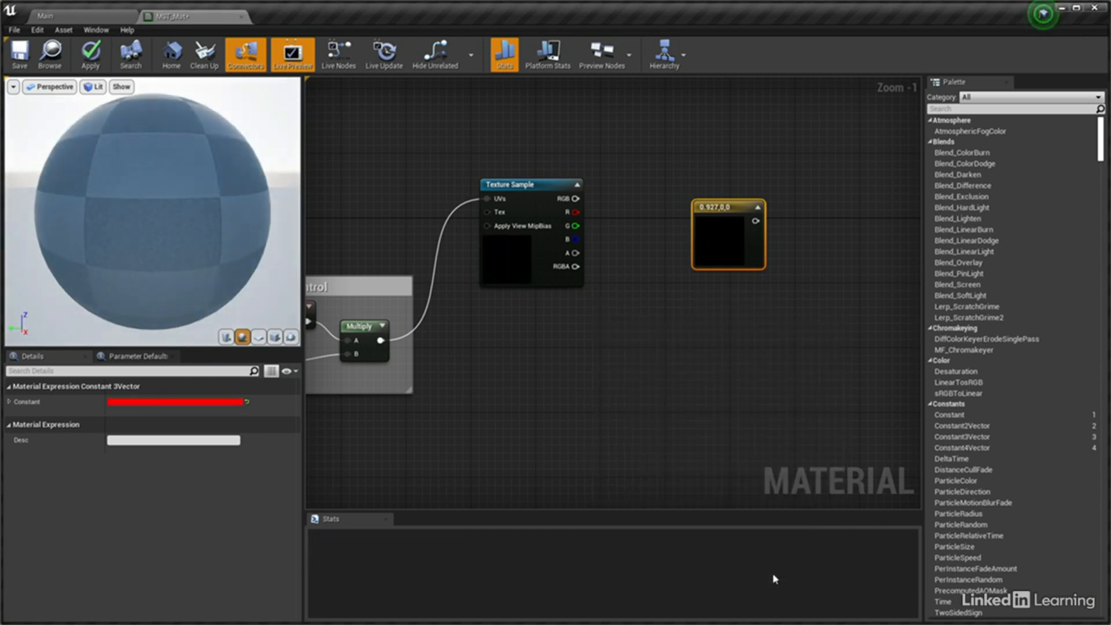
Place the red constant lower in the graph, add a Blend_Overlay node and connect the constant to its Blend input
left_click_drag(714, 218, 711, 268)
type("blend")
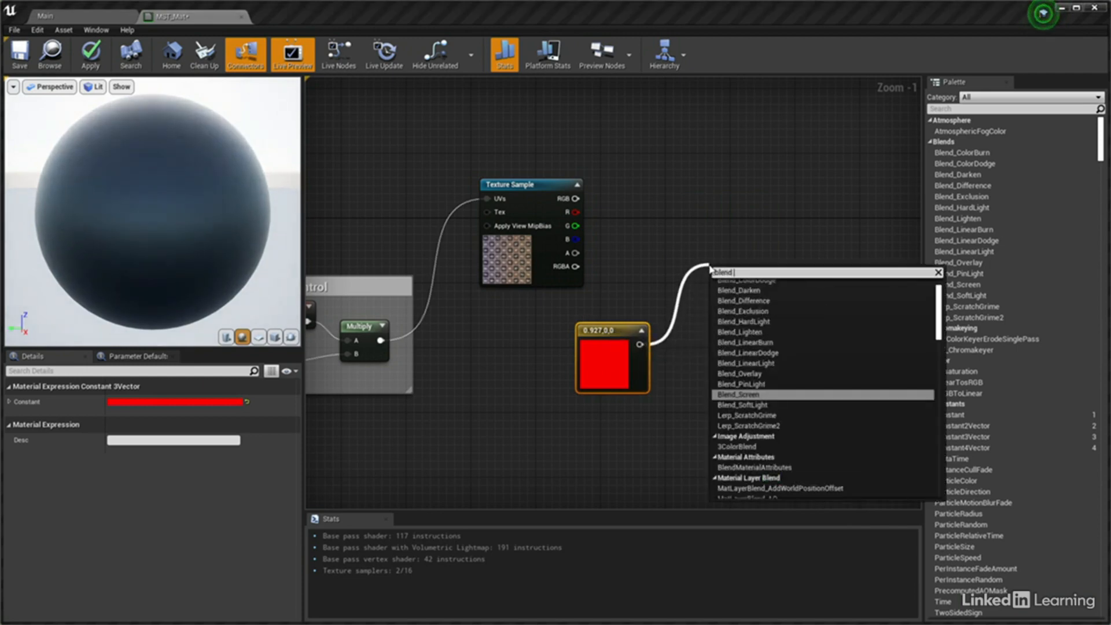
type(" ove")
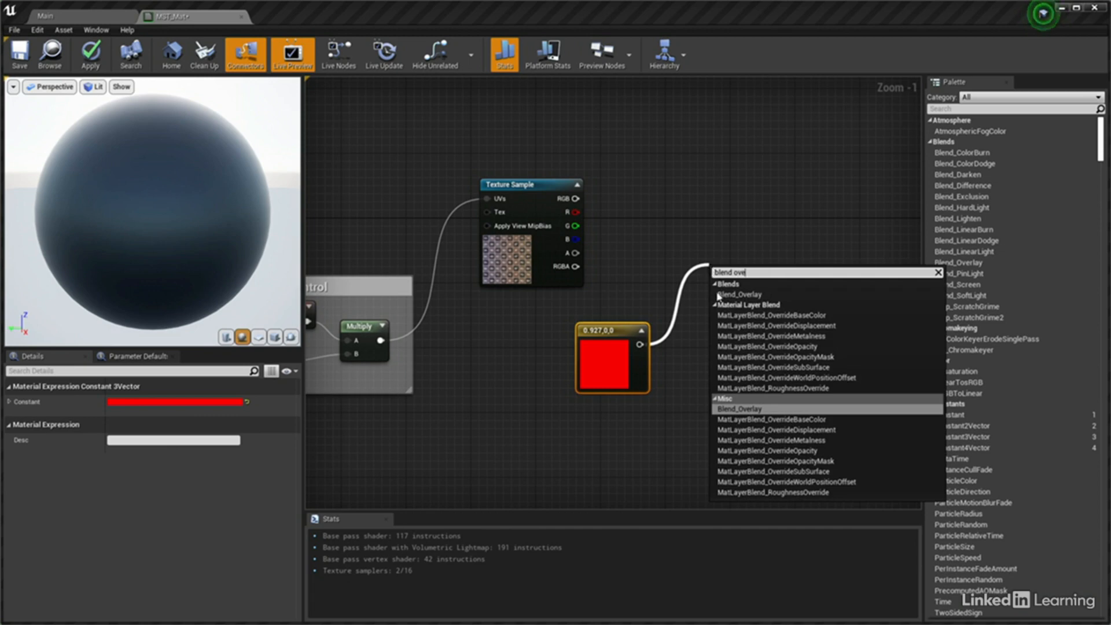
left_click(740, 409)
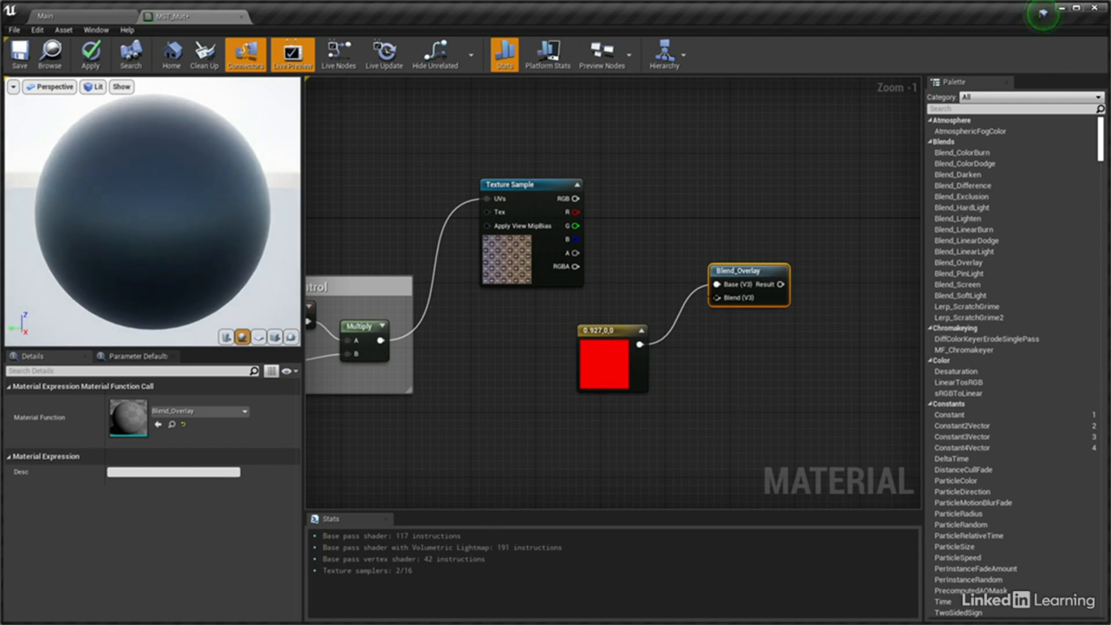
mouse_move(717, 284)
left_mouse_down("ctrl")
mouse_move(708, 305)
mouse_move(716, 298)
left_mouse_up("ctrl")
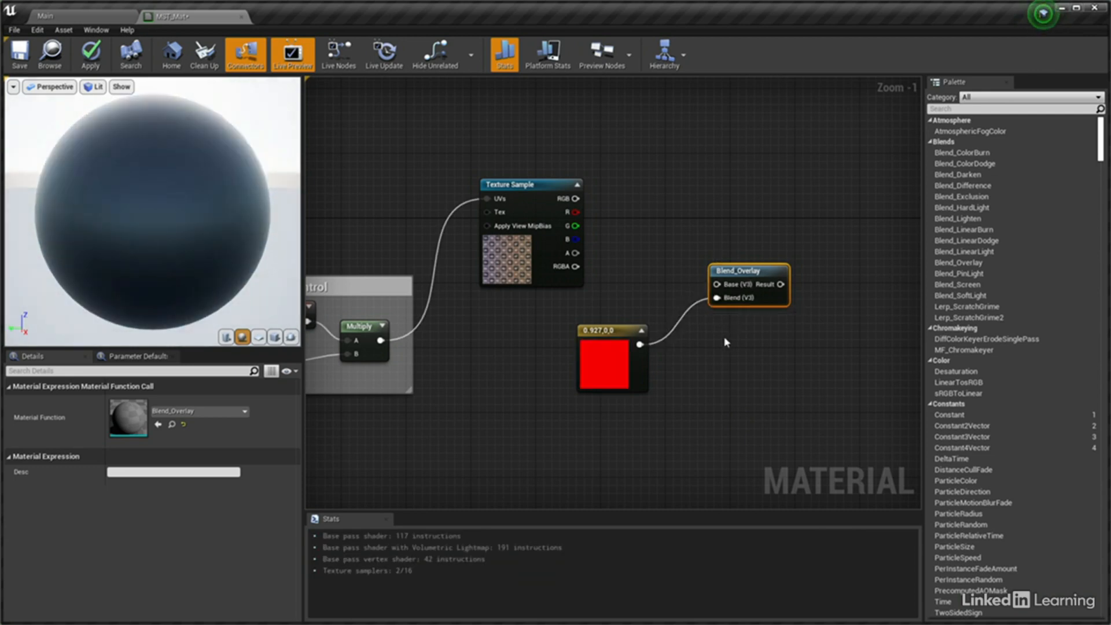
Move the red constant and Blend_Overlay closer to the Texture Sample, and add a StaticSwitchParameter with the overlay Result feeding its True input
right_click_drag(724, 336, 634, 337)
left_click_drag(523, 297, 630, 342)
mouse_move(651, 284)
left_mouse_down()
mouse_move(551, 294)
mouse_move(648, 302)
left_mouse_up()
left_click(596, 316)
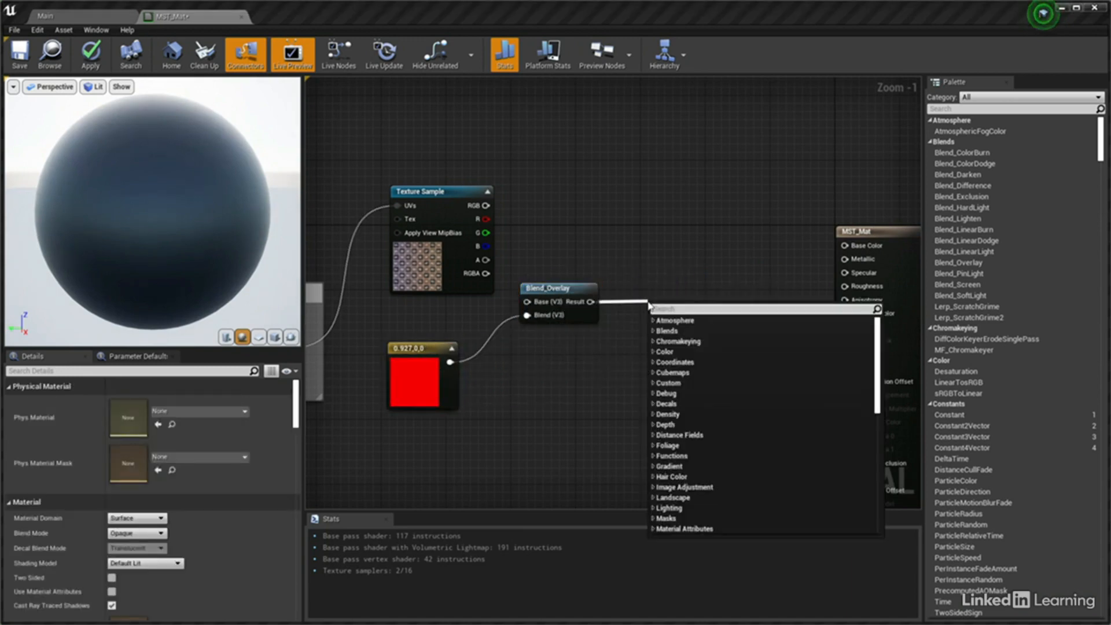
type("static switch")
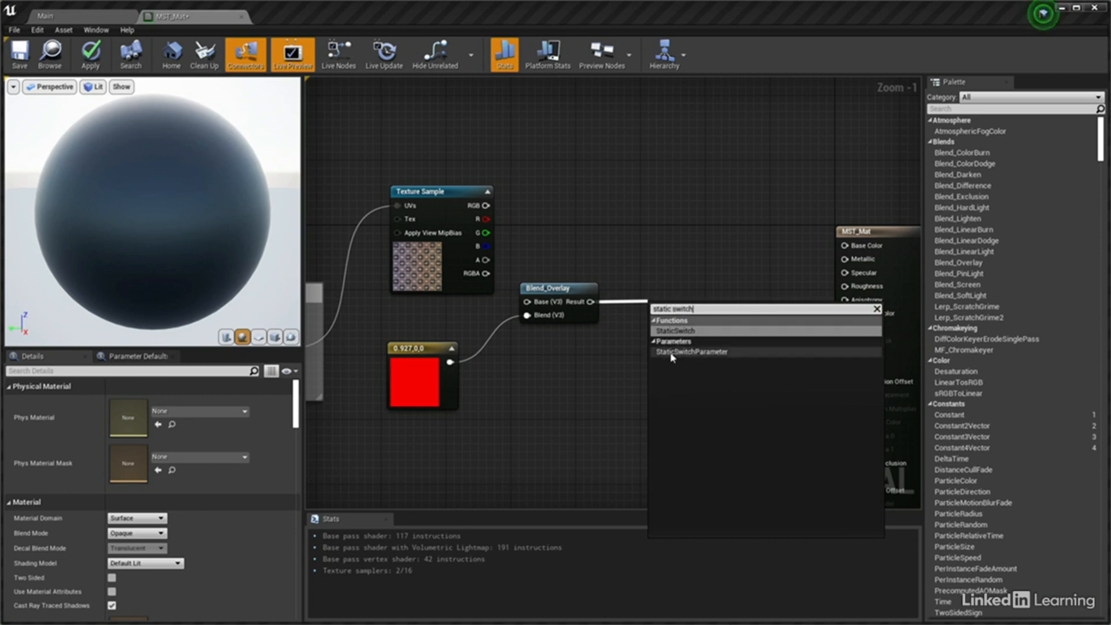
left_click(693, 352)
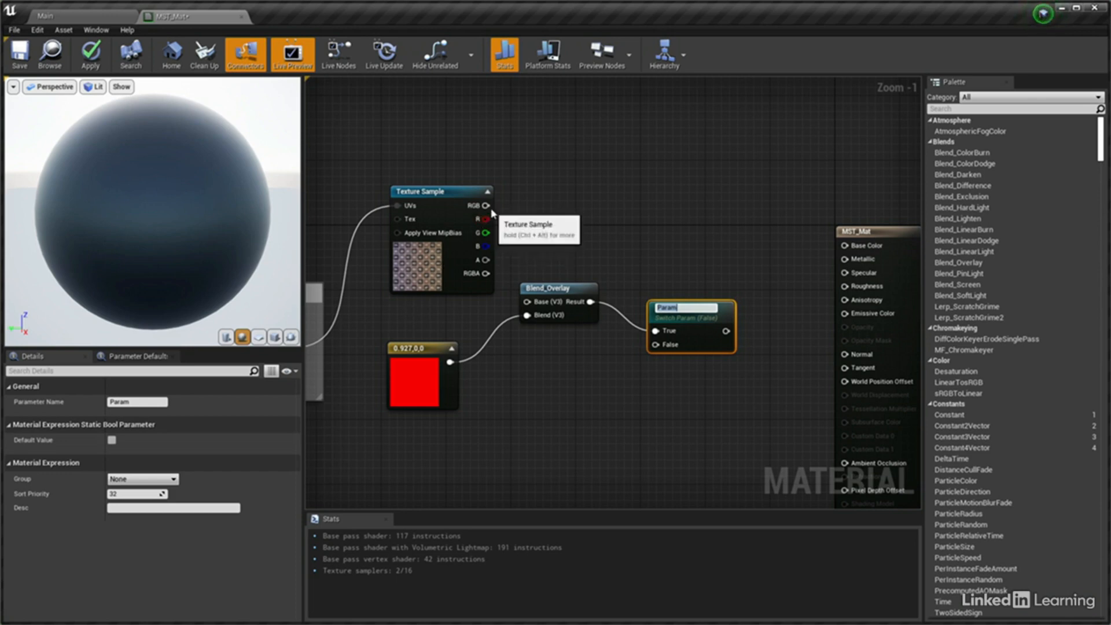
Connect the Texture Sample's RGB to the switch's False input and Blend_Overlay's Base, and the switch output to Base Color
left_click_drag(486, 205, 648, 346)
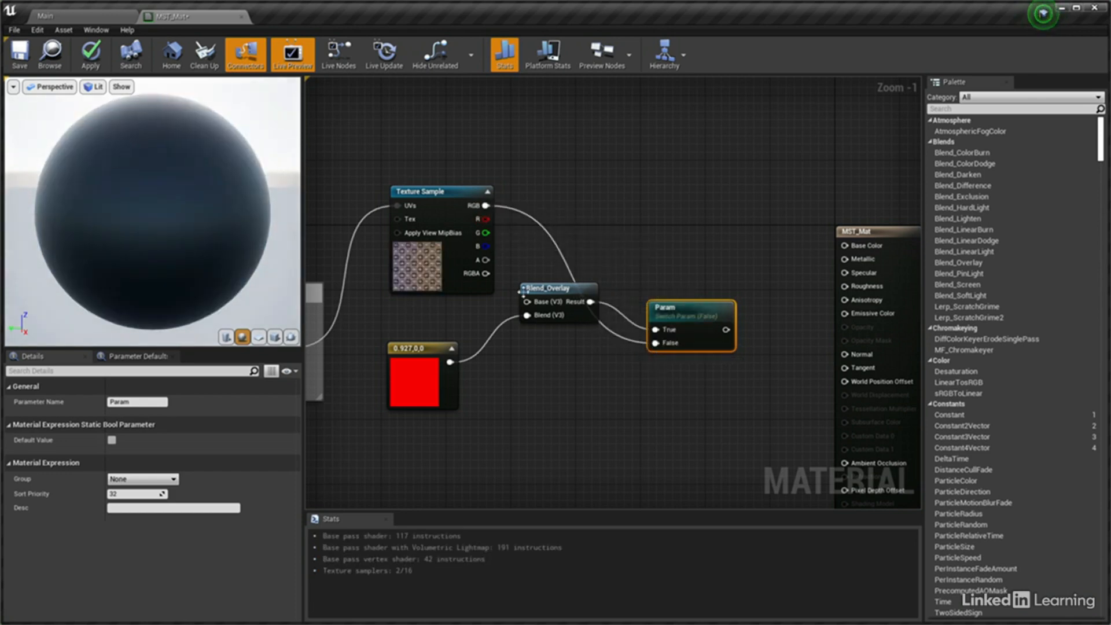
left_click_drag(486, 205, 528, 303)
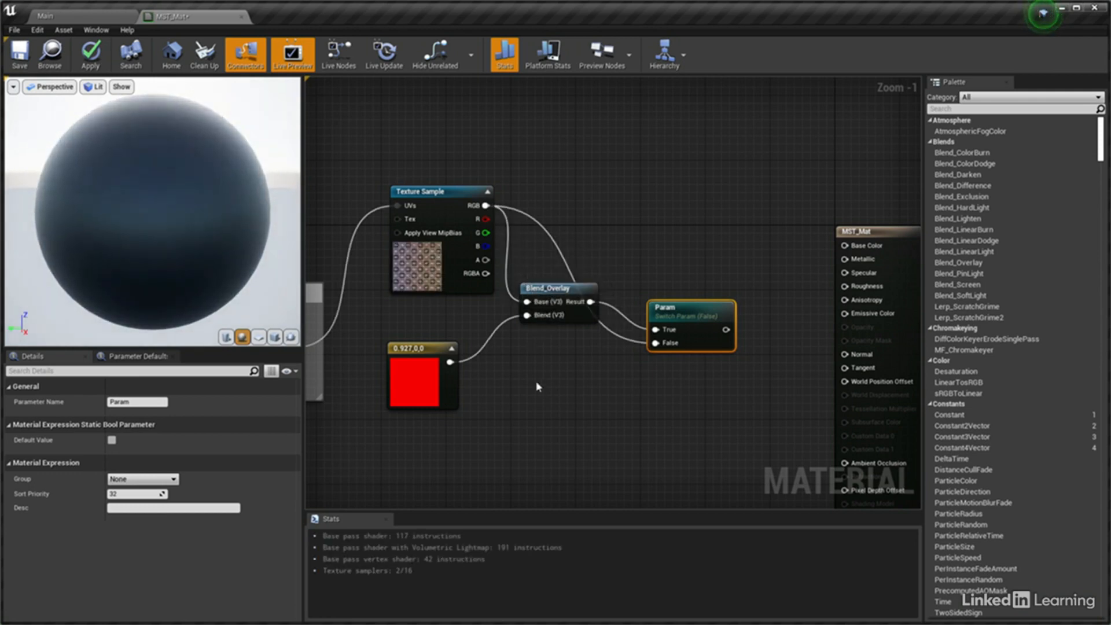
left_click_drag(725, 330, 846, 246)
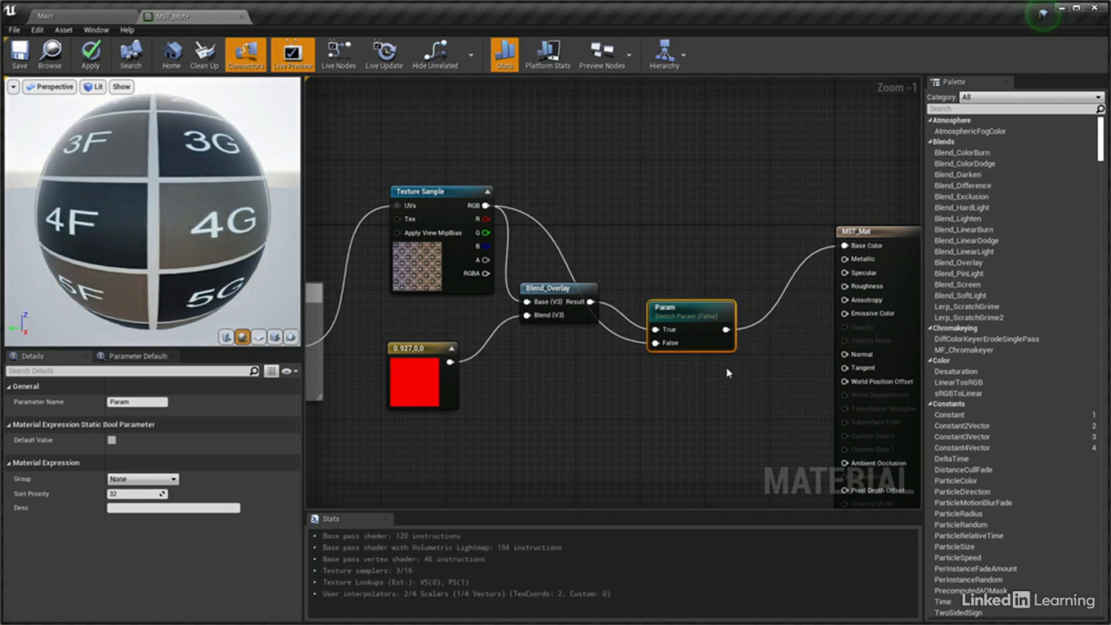
Move the switch parameter node higher and toggle its Default Value on and off to test the red tint
left_click_drag(698, 341, 691, 249)
left_click(112, 440)
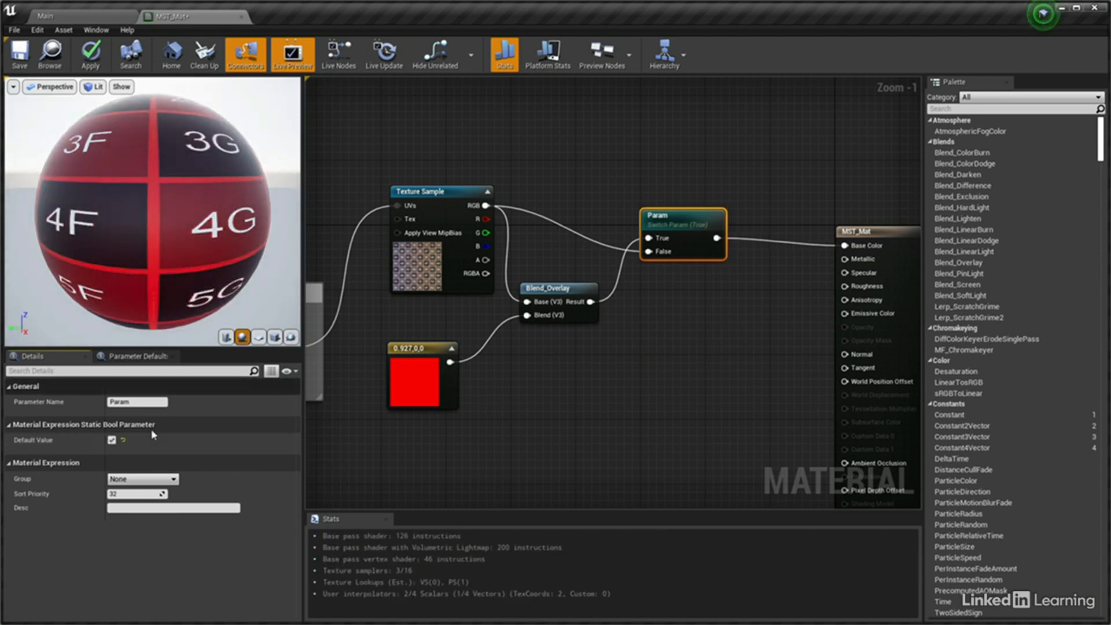
left_click(111, 440)
Group the Texture Sample, red constant, Blend_Overlay and switch nodes in a comment titled Base Colour With Tint
right_click_drag(434, 419, 539, 440)
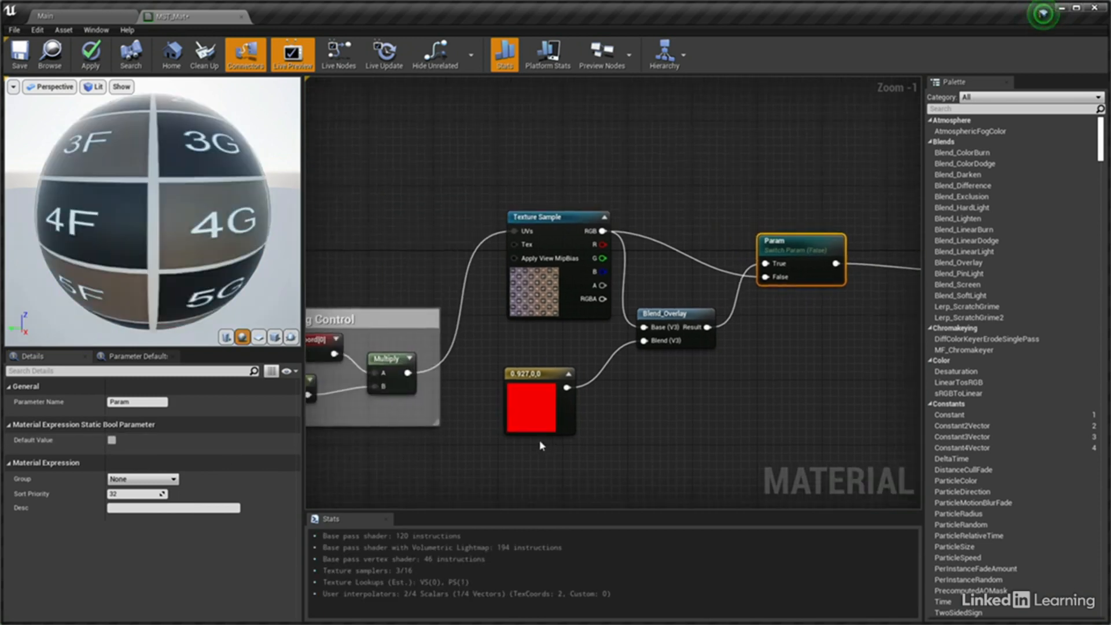
scroll(539, 440, "down", 2)
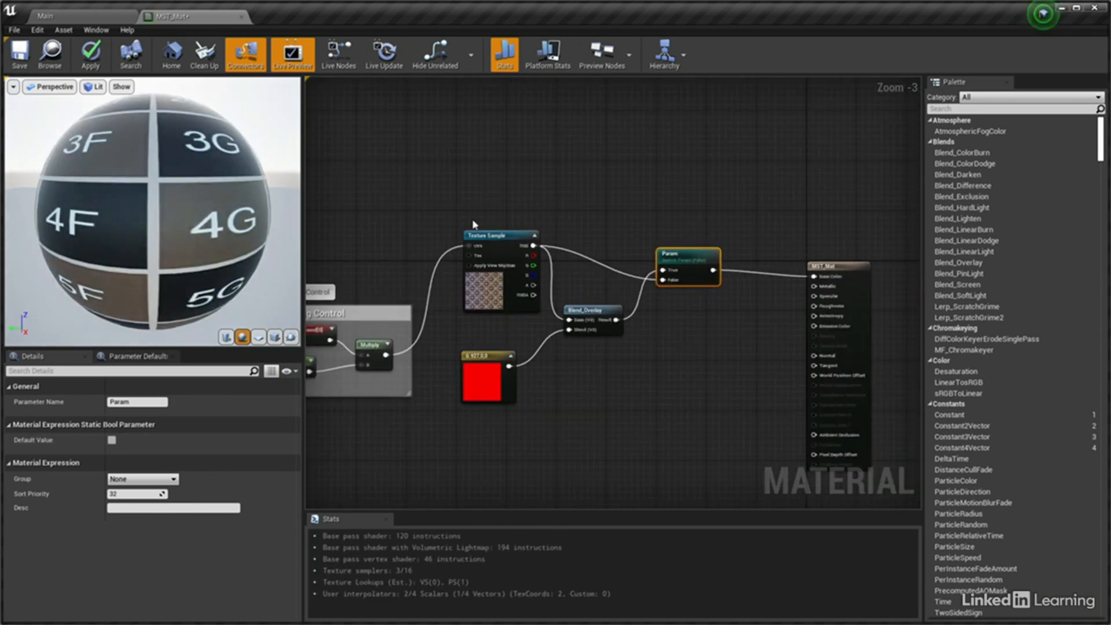
left_click_drag(459, 198, 714, 445)
type("c")
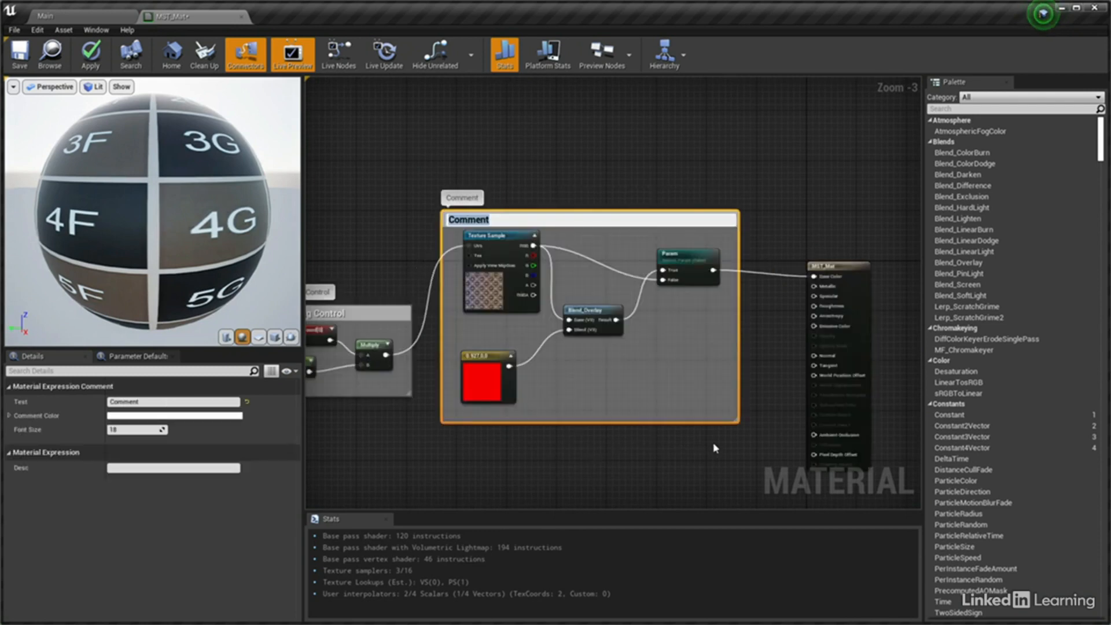
type("Base Colour With Tint")
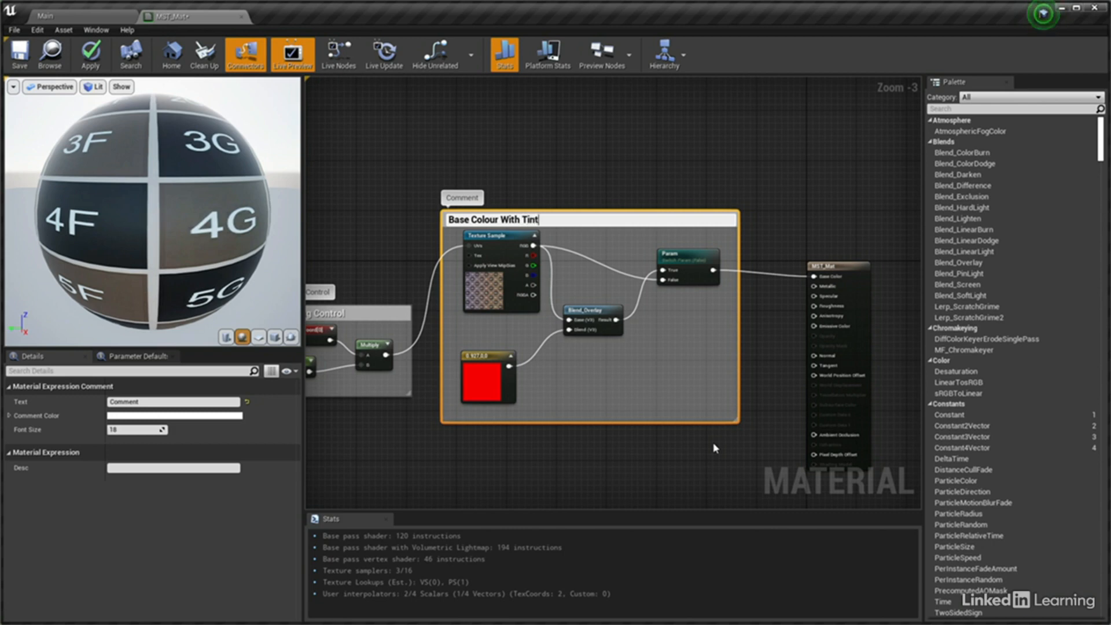
key("Return")
Add a Constant node with value 0, connect it to the Metallic input, and place it close to the MST_Mat node
scroll(662, 393, "up", 1)
scroll(662, 393, "up", 1)
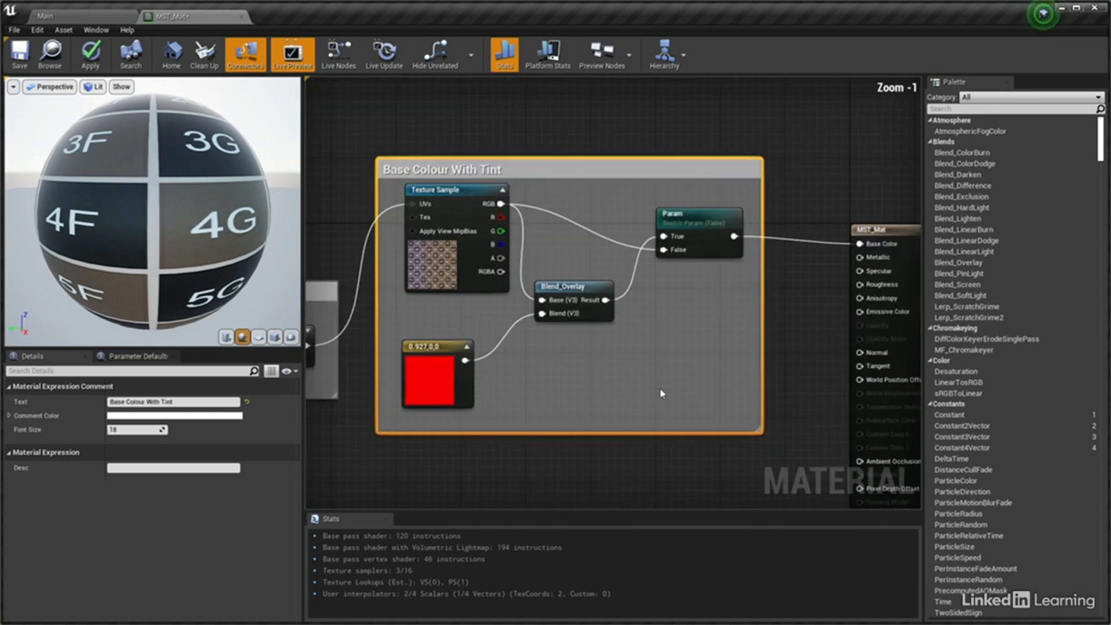
right_click_drag(662, 392, 687, 395)
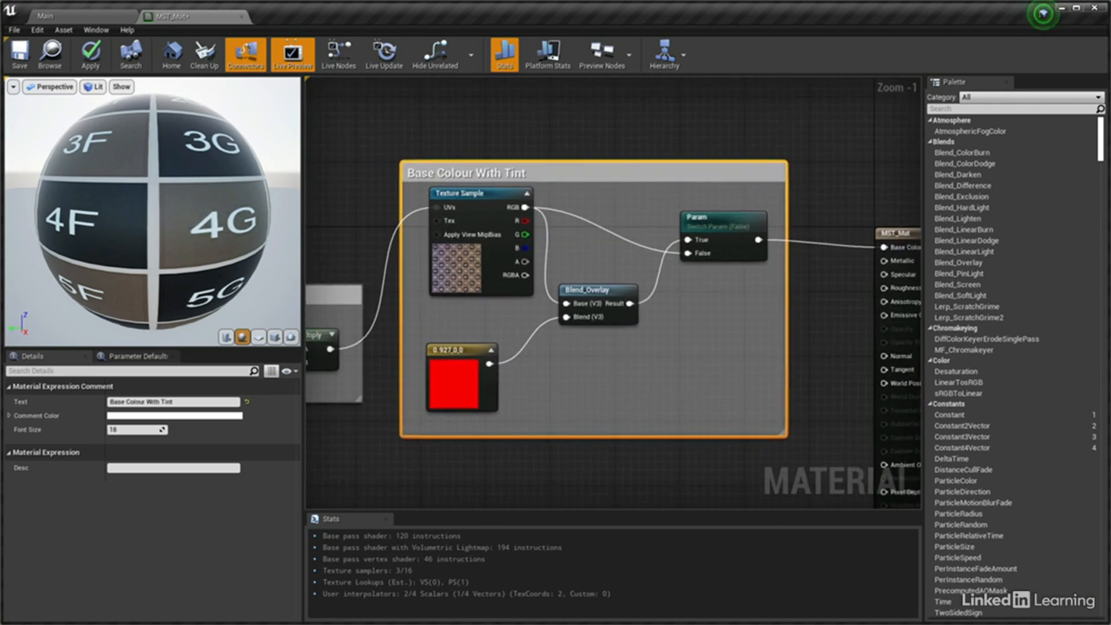
scroll(686, 396, "down", 1)
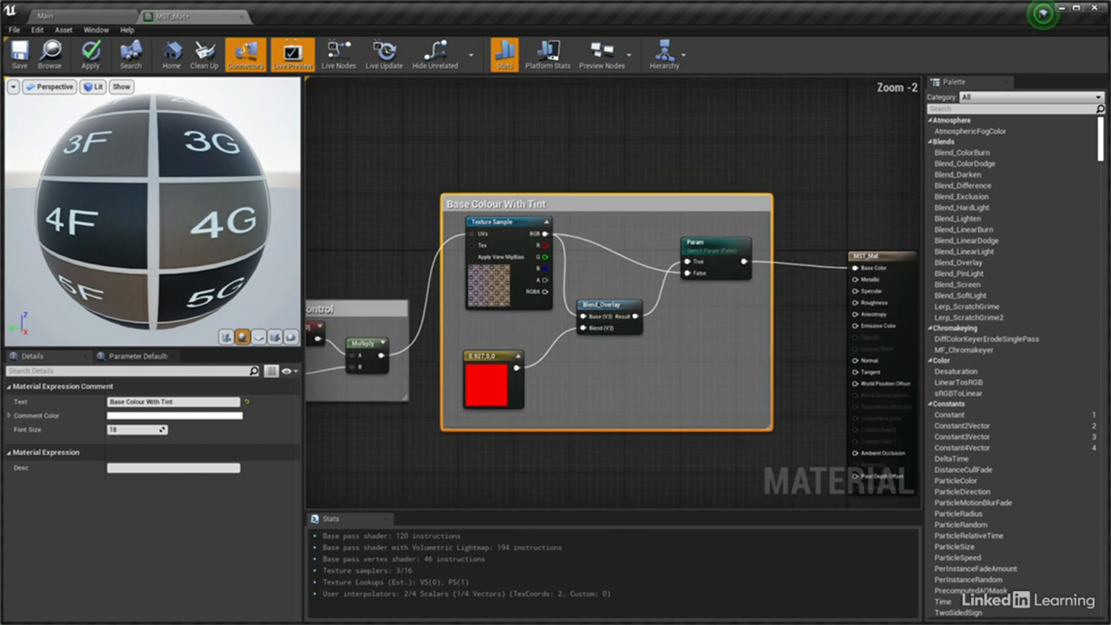
right_click_drag(687, 396, 711, 338)
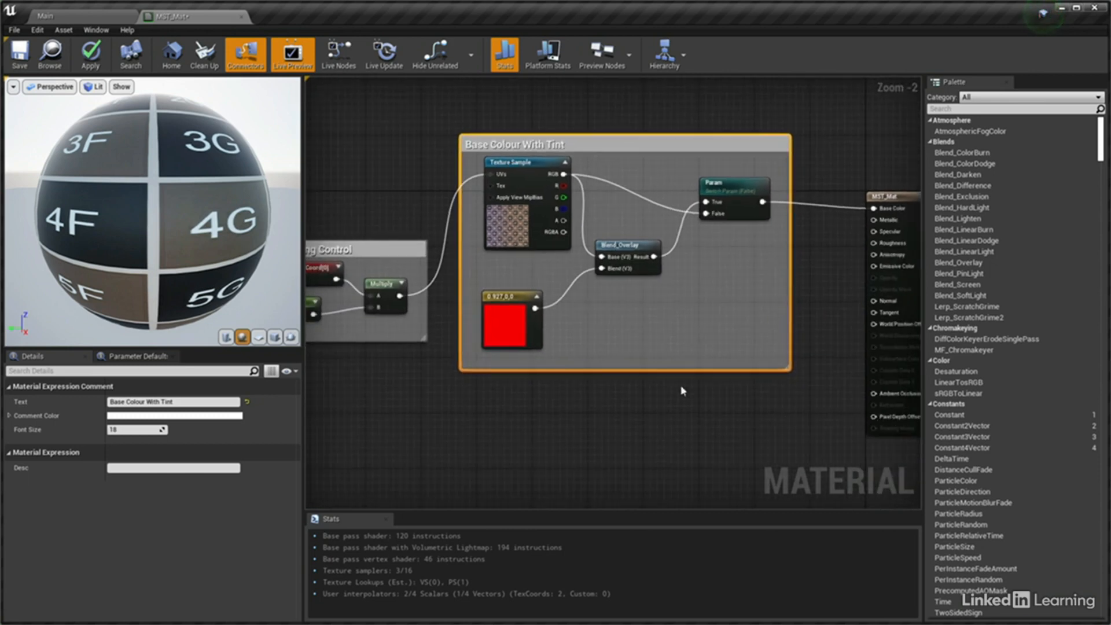
left_click(596, 431)
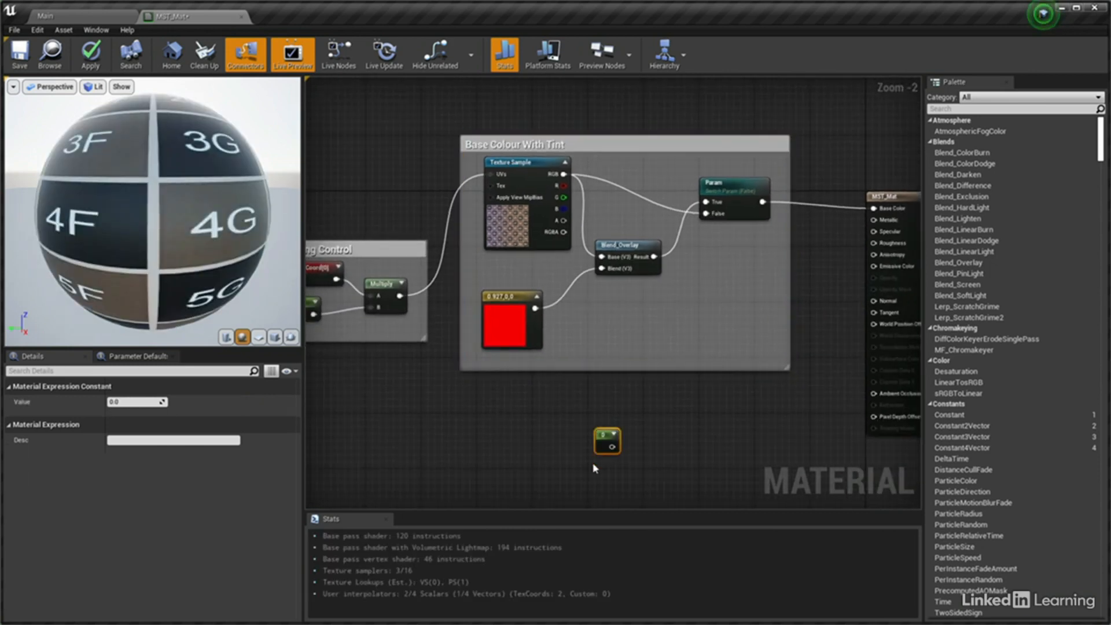
left_click_drag(613, 446, 876, 224)
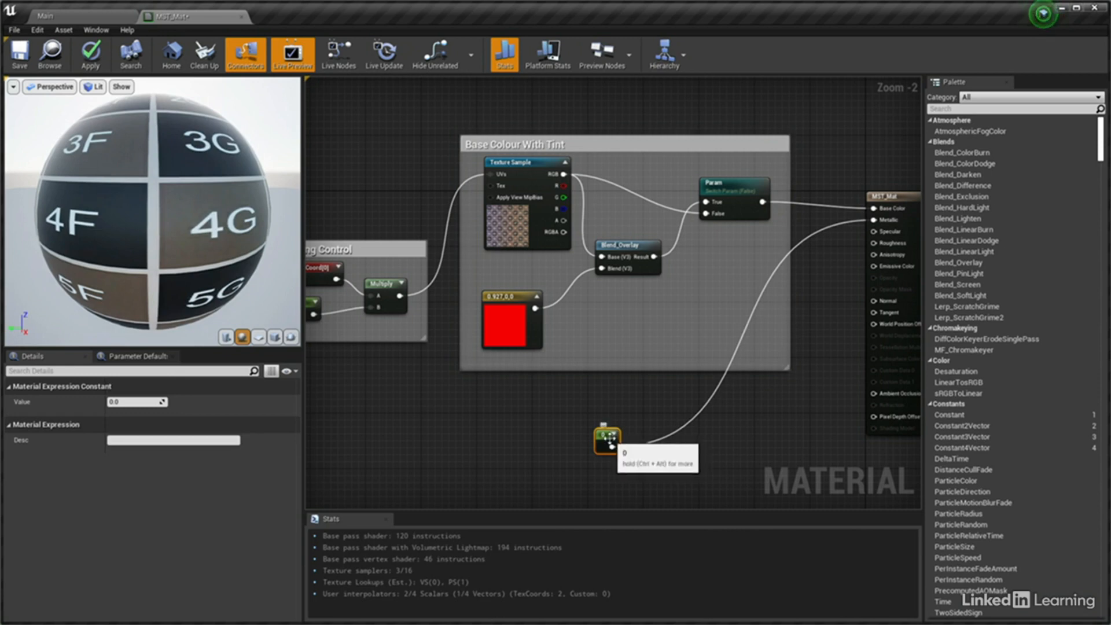
left_click_drag(608, 440, 815, 233)
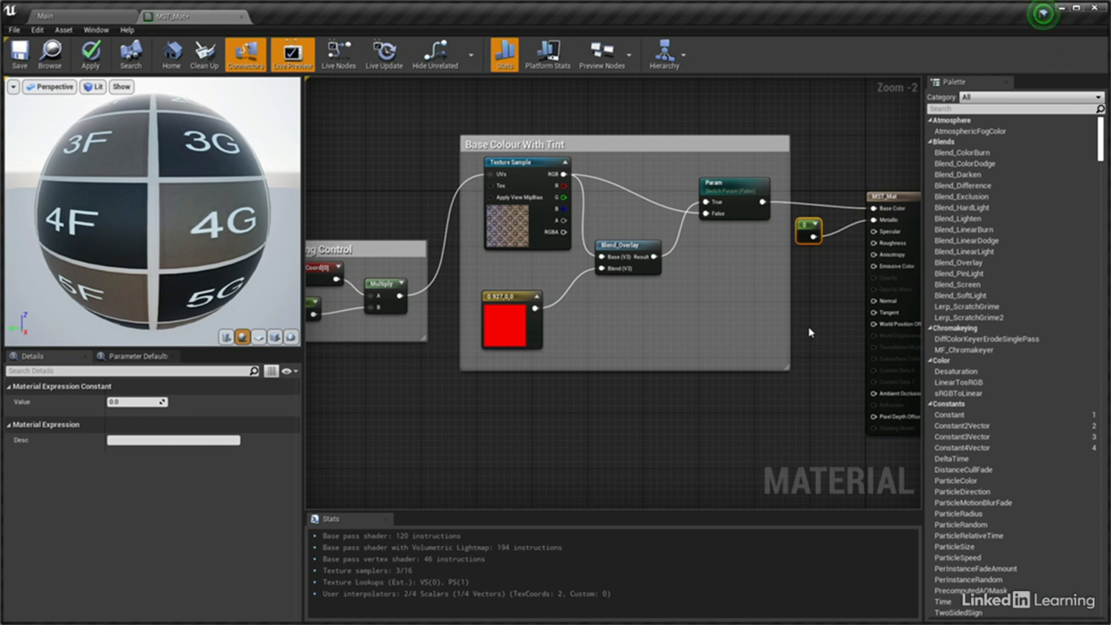
left_click(793, 412)
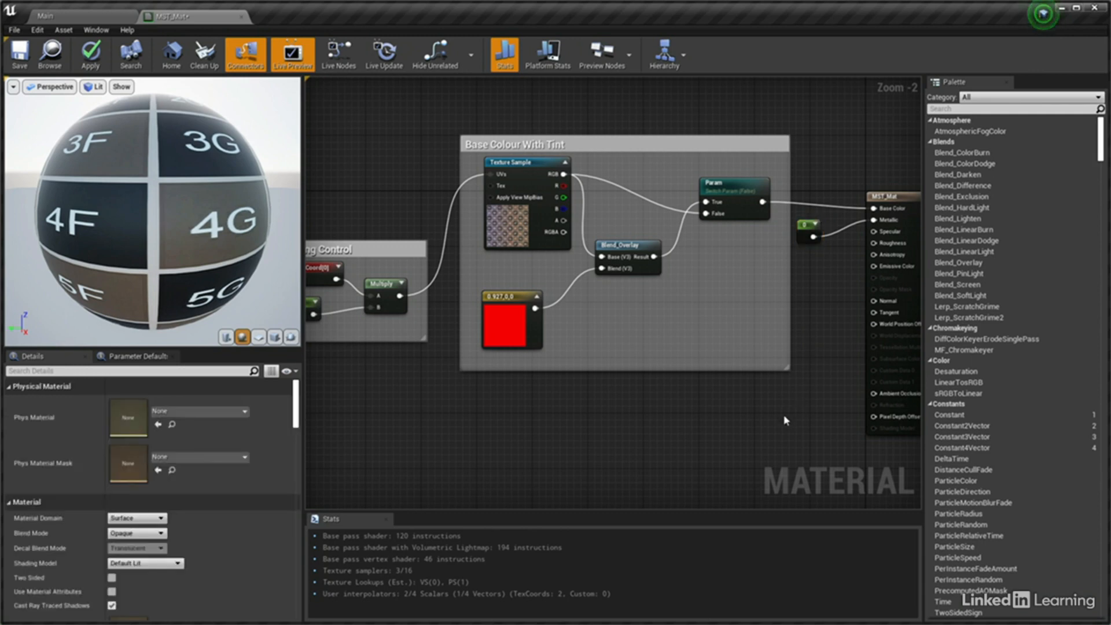
Add two more Texture Sample nodes one above the other below the Base Colour With Tint comment
right_click_drag(509, 412, 521, 322)
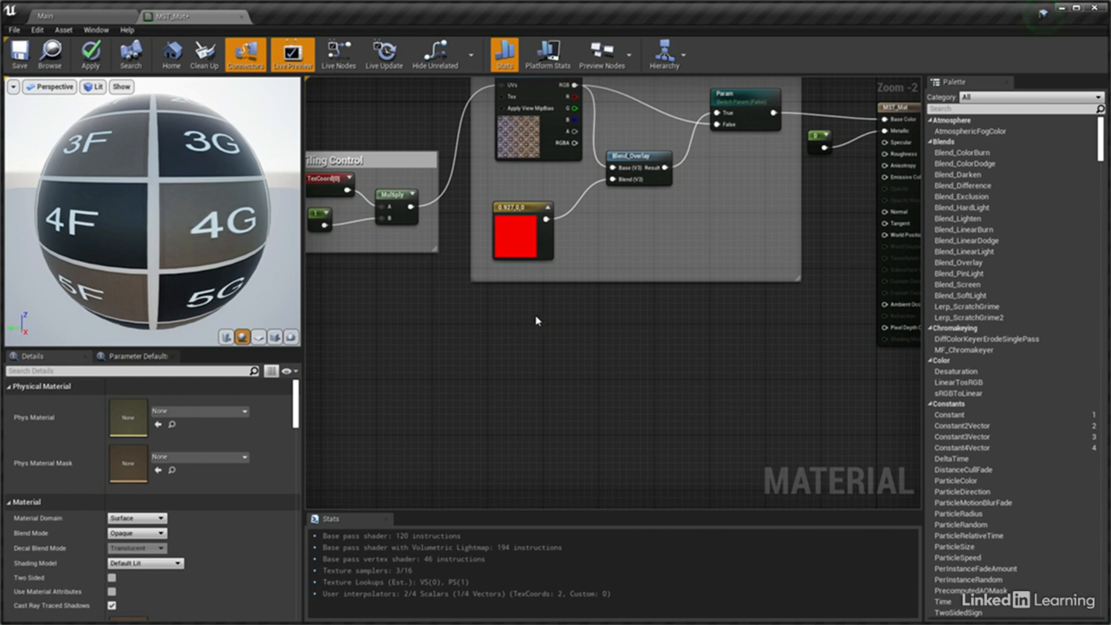
right_click_drag(537, 98, 536, 157)
left_click(536, 157)
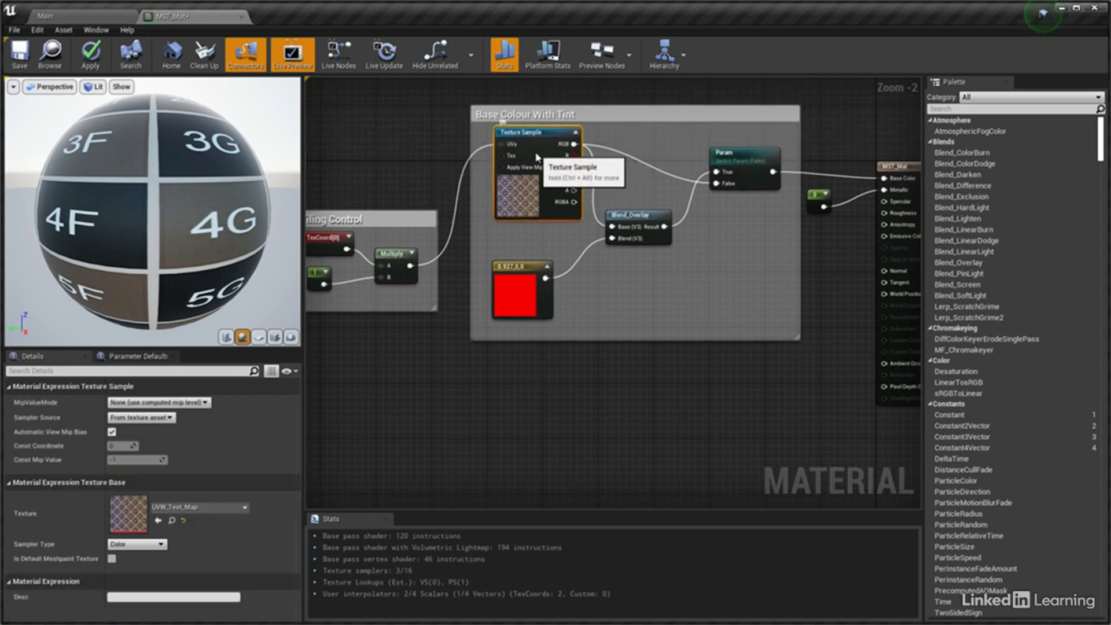
left_click(524, 366)
left_click(535, 479)
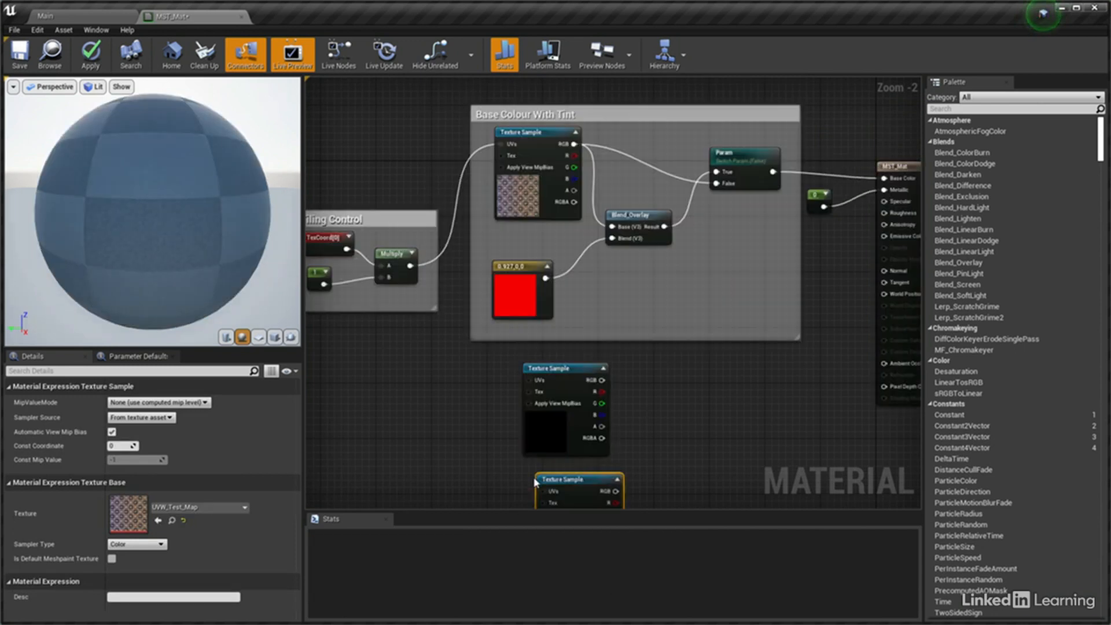
Connect the upper new Texture Sample's RGB output to Roughness and the lower one's RGB output to Normal
right_click_drag(615, 399, 571, 328)
left_click_drag(560, 309, 841, 142)
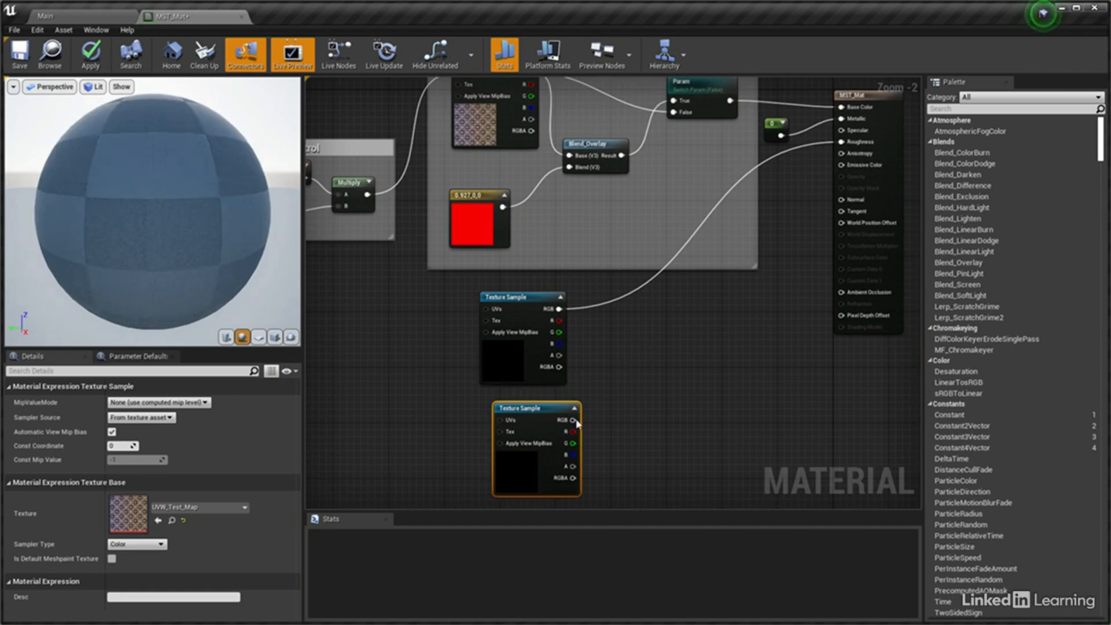
left_click_drag(573, 420, 845, 204)
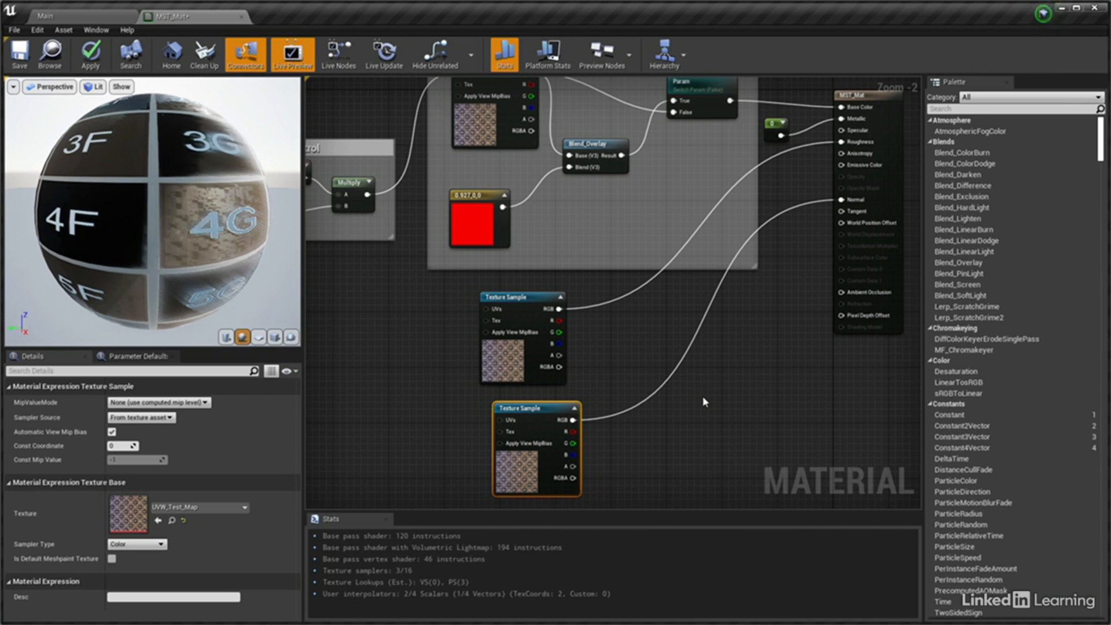
Reset the texture of both new Texture Sample nodes to None
left_click(183, 520)
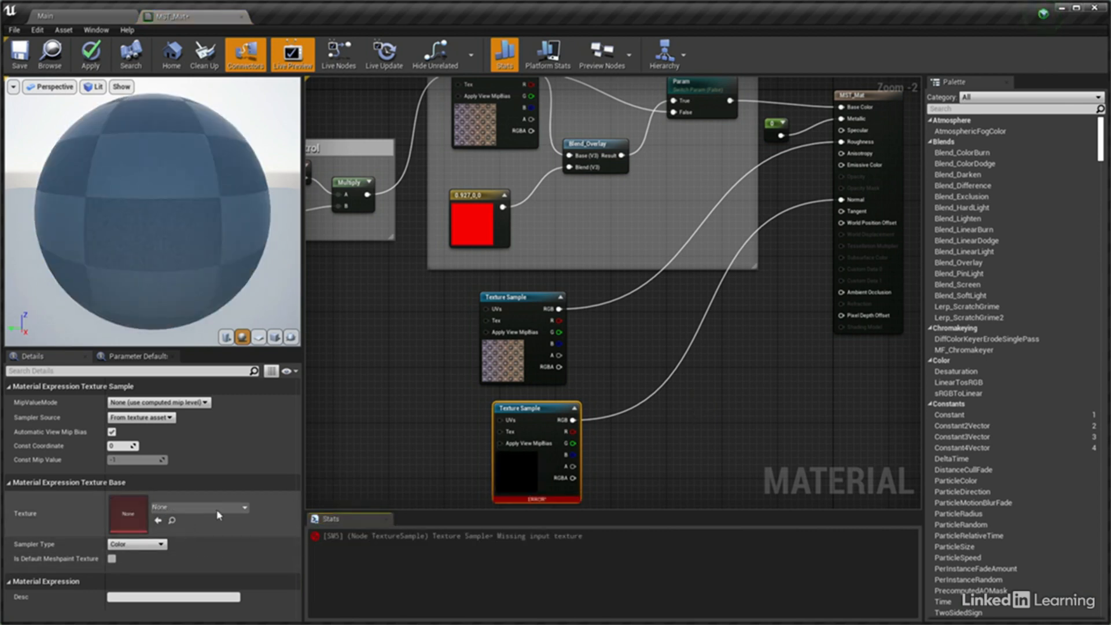
left_click(508, 297)
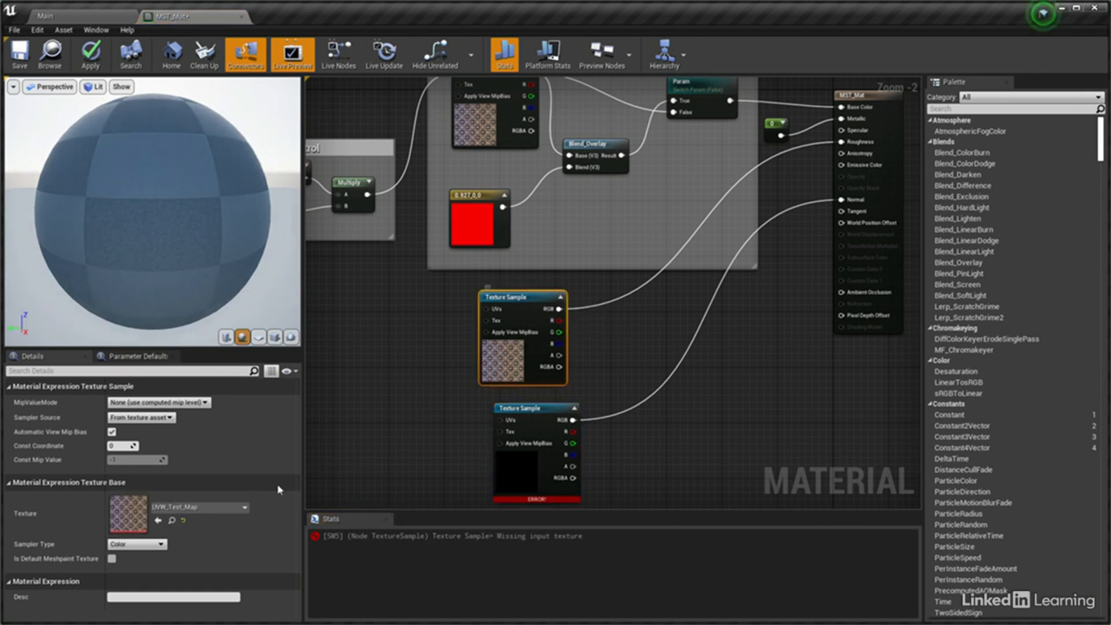
left_click(184, 521)
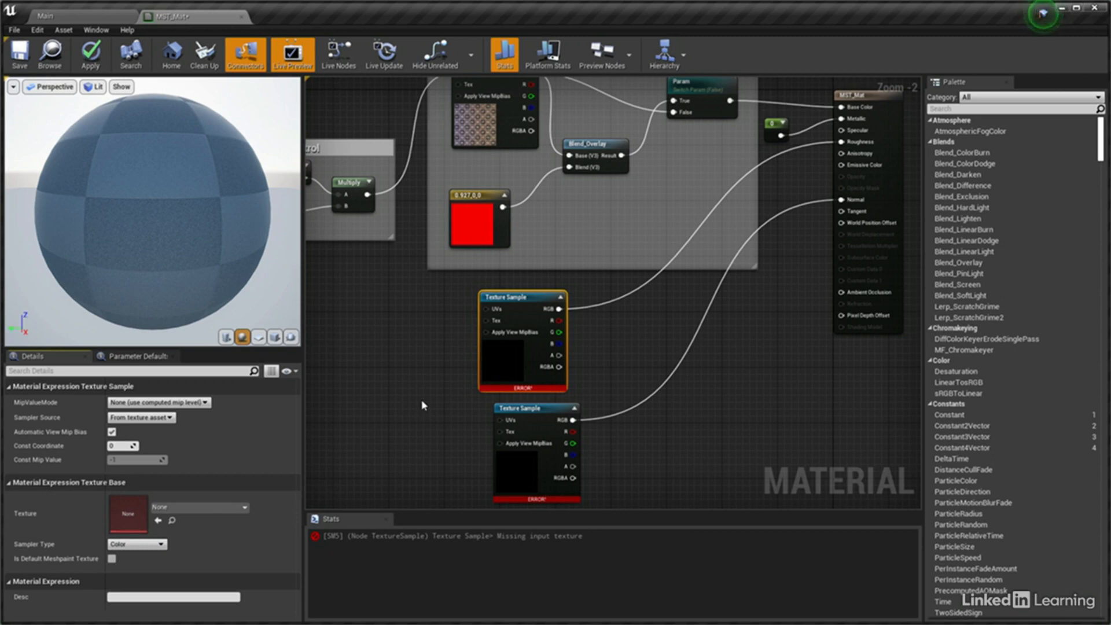
Connect the UV tiling Multiply output to the UVs input of both new Texture Samples and align the lower node under the upper
right_click_drag(421, 398, 489, 333)
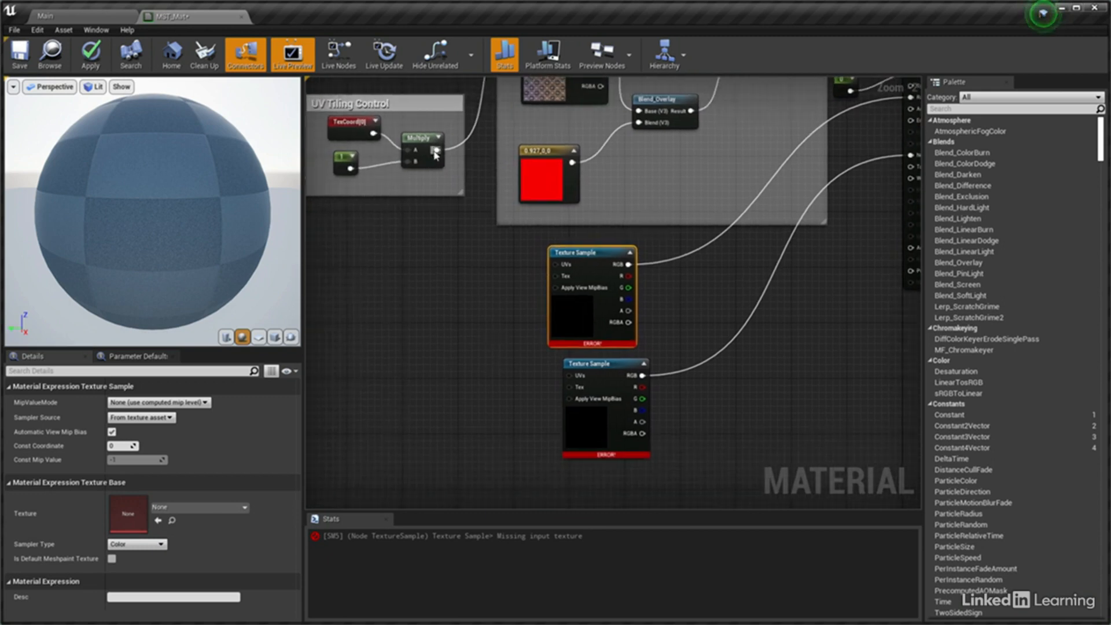
left_click_drag(436, 151, 554, 265)
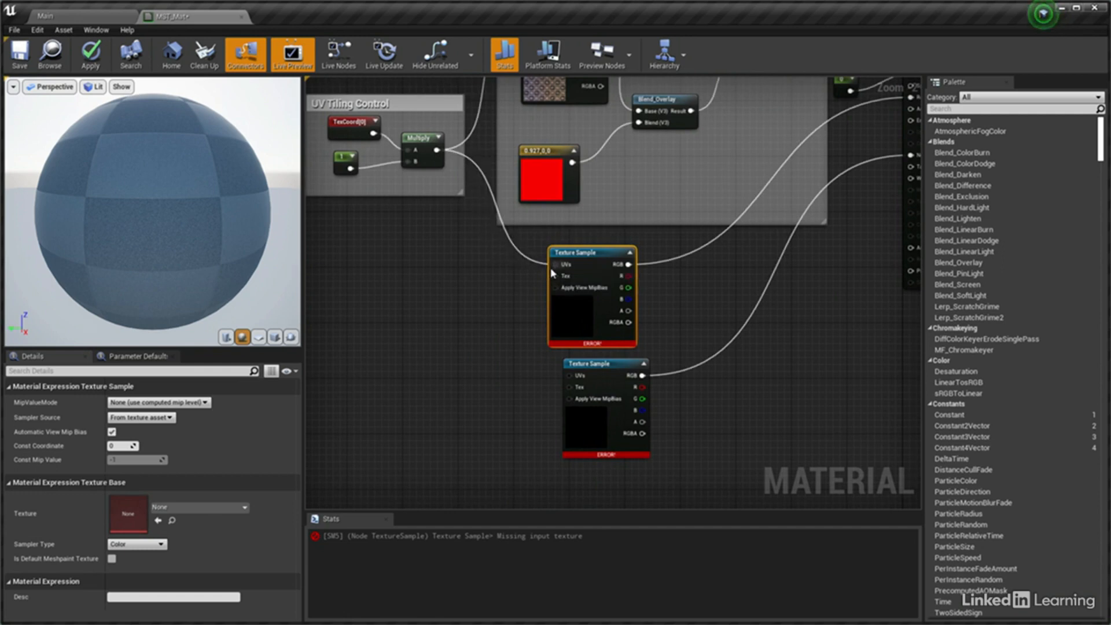
left_click_drag(438, 151, 570, 370)
left_click(760, 369)
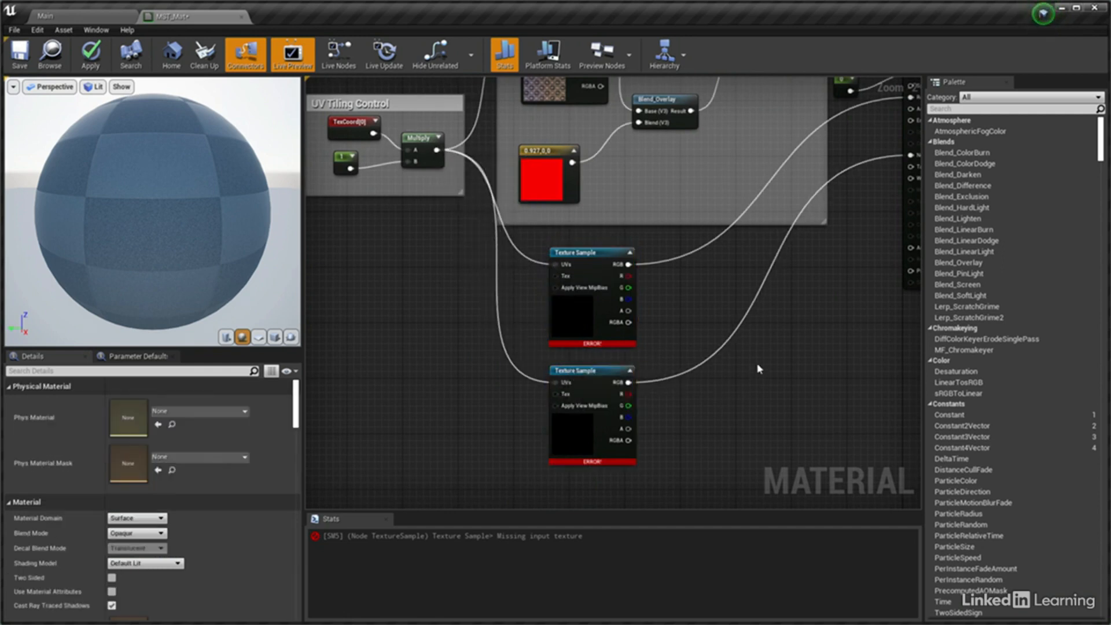
Save the MST_Mat material, continuing despite the compilation errors
scroll(700, 422, "down", 2)
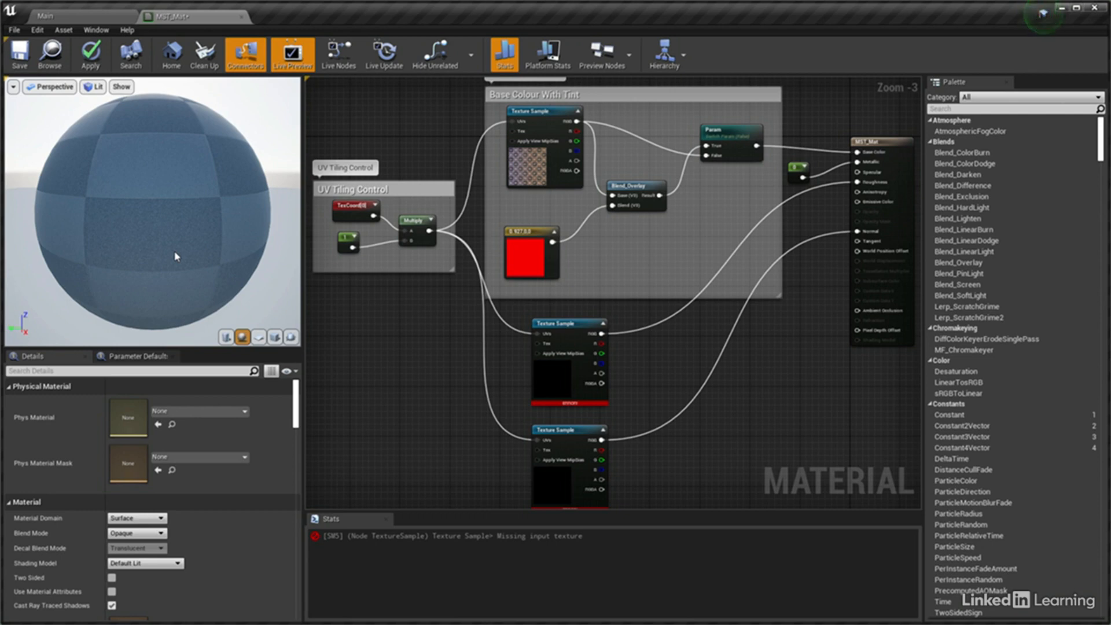
left_click(19, 58)
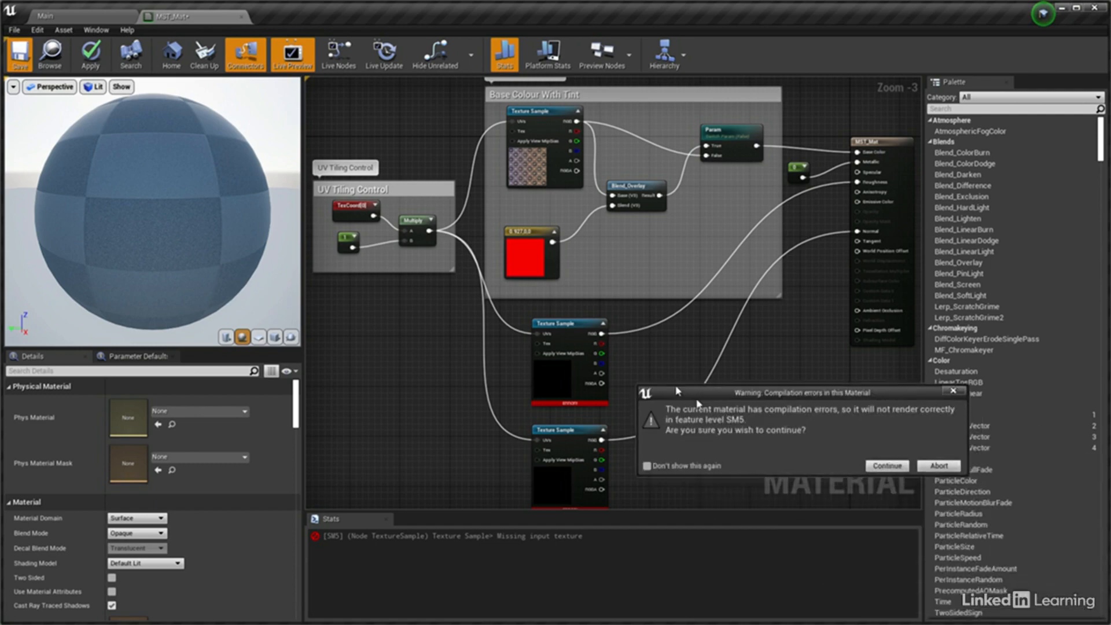
left_click(858, 454)
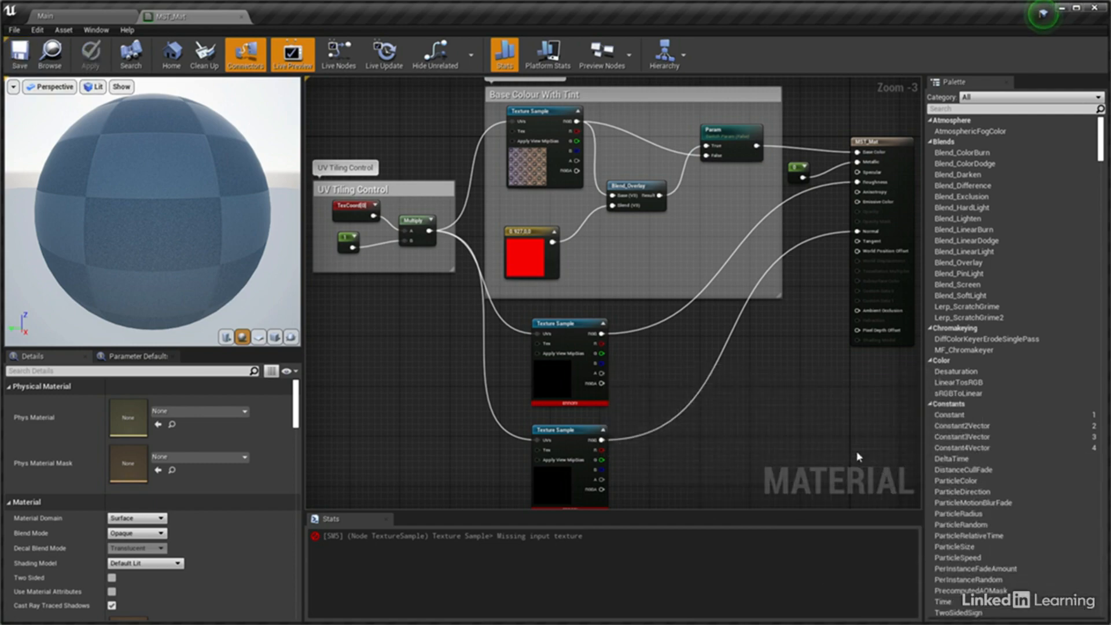
Create a material instance named MST_Mat_Inst from MST_Mat in the main editor's Materials folder and open it
left_click(105, 21)
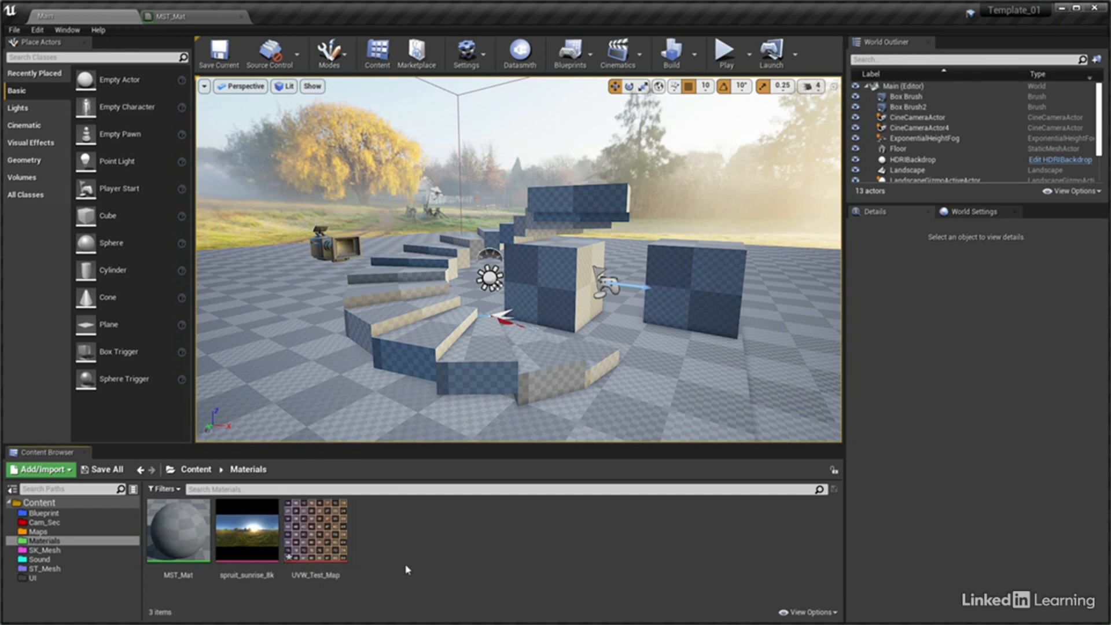
right_click(165, 511)
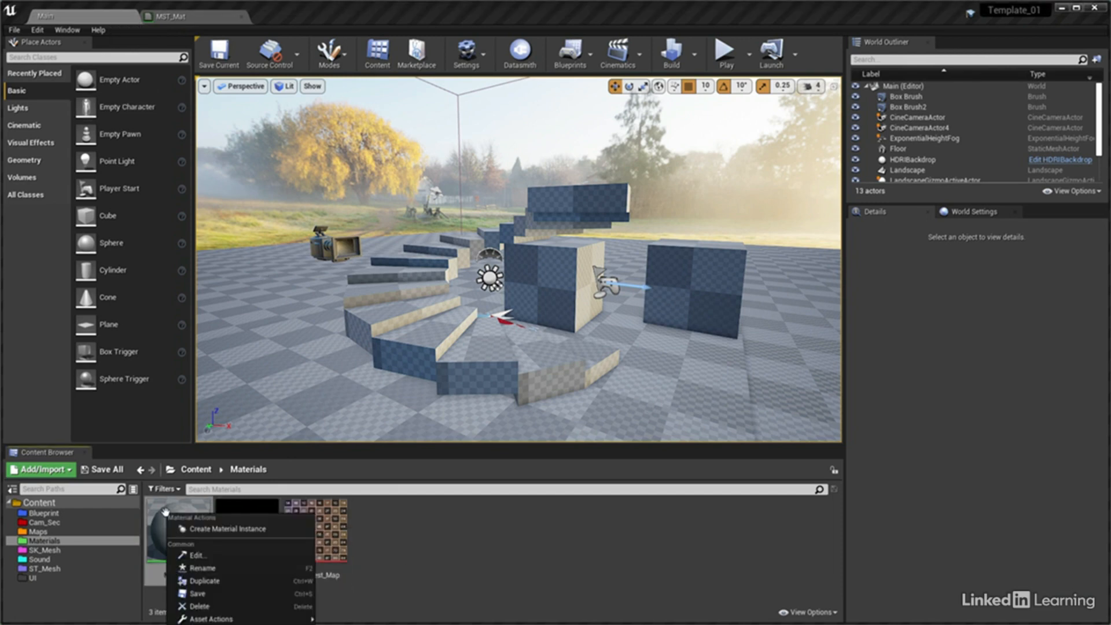
left_click(212, 536)
key("Return")
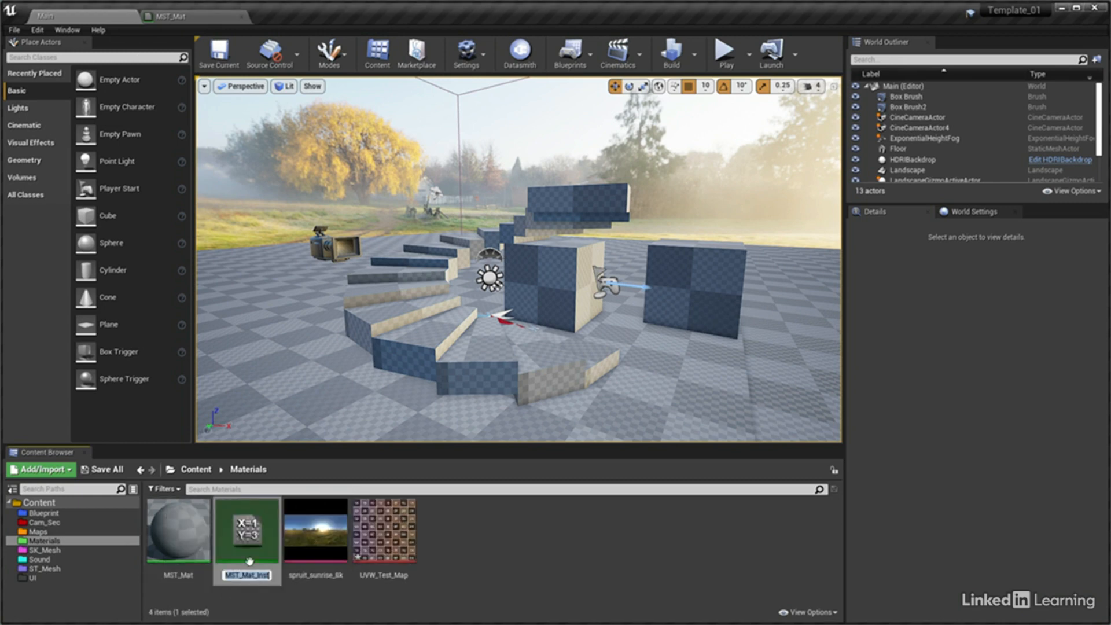
double_click(242, 531)
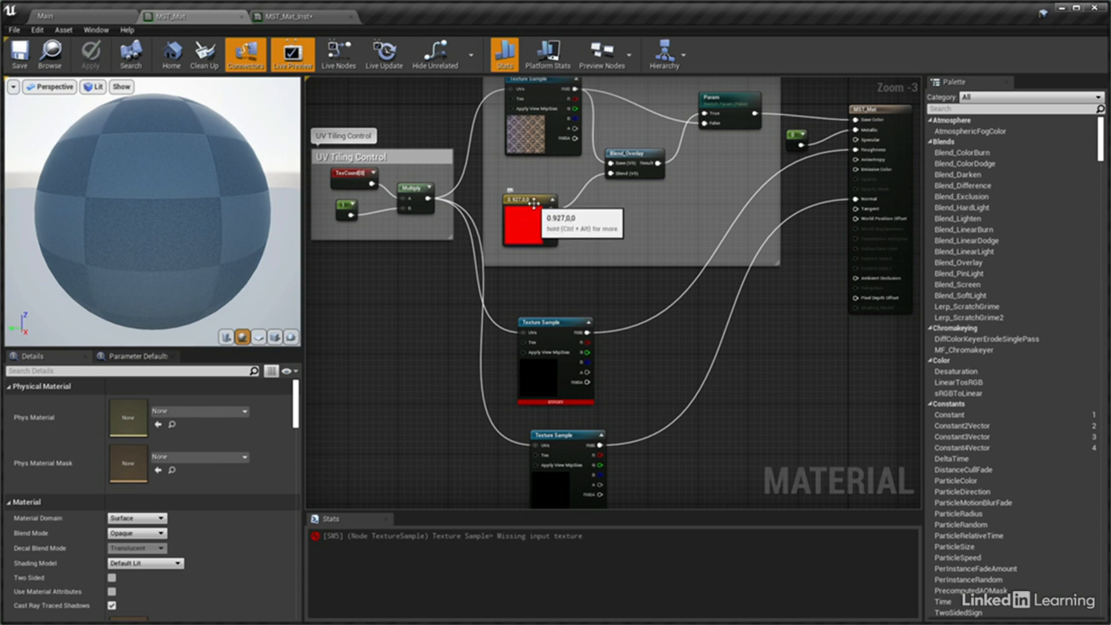
In MST_Mat, duplicate the red constant node, space the two lower Texture Samples apart, and place the copy between them
left_click(536, 209)
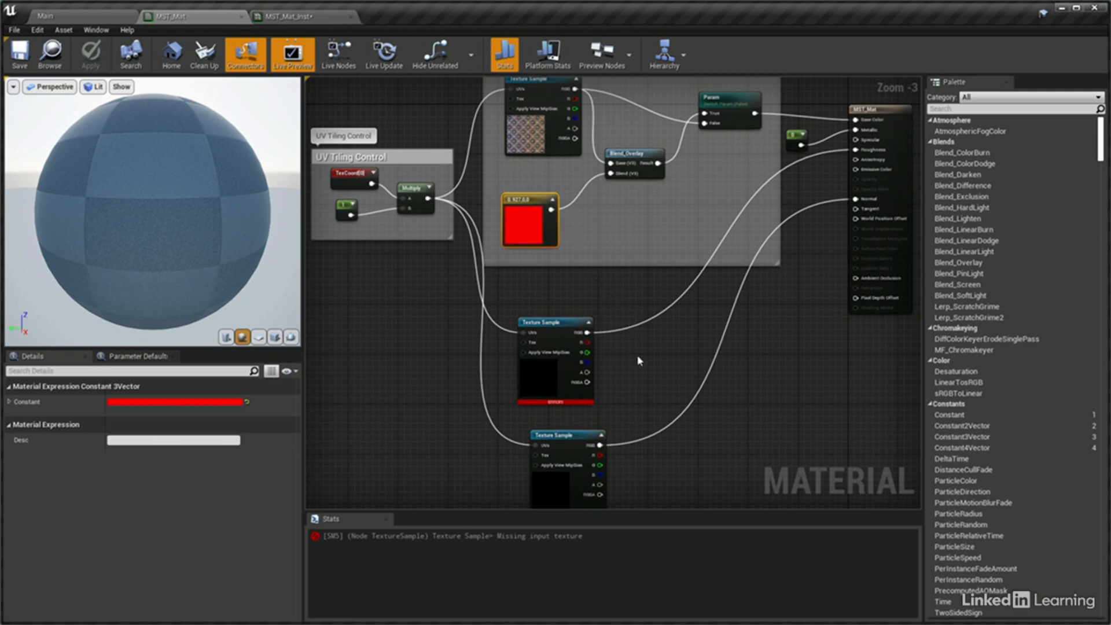
key("ctrl+v")
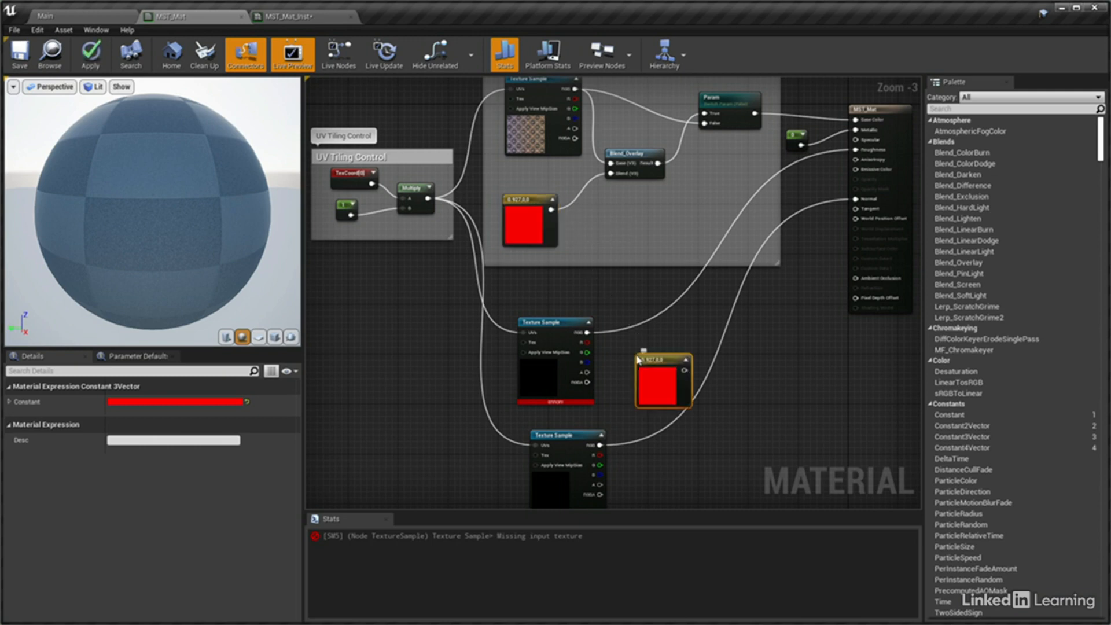
left_click_drag(553, 322, 560, 298)
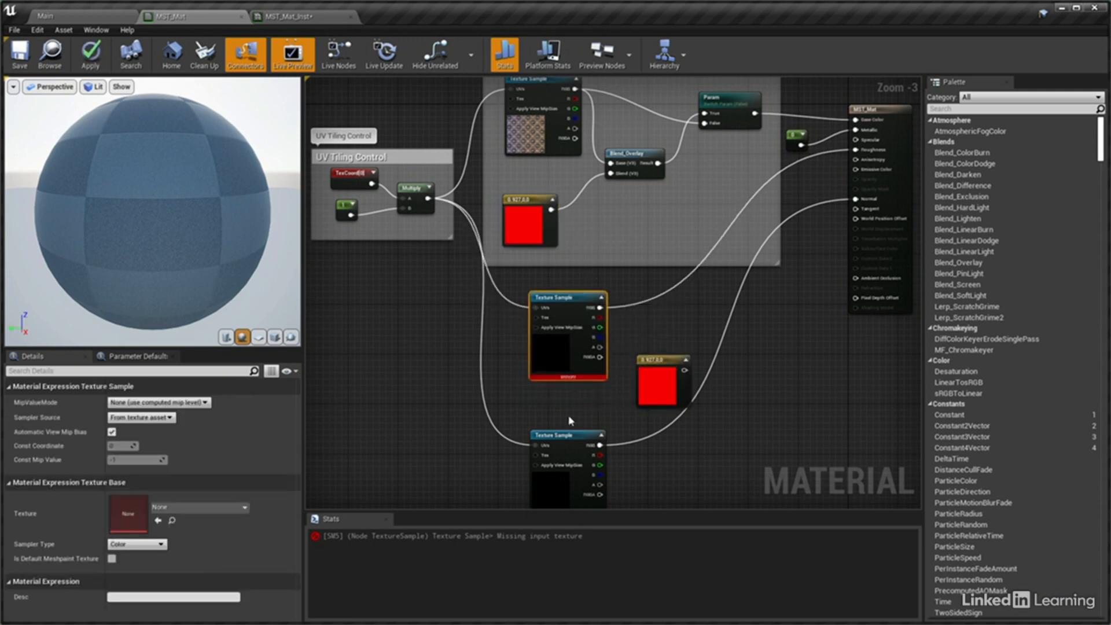
right_click_drag(568, 432, 584, 358)
left_click_drag(584, 359, 584, 402)
left_click(663, 293)
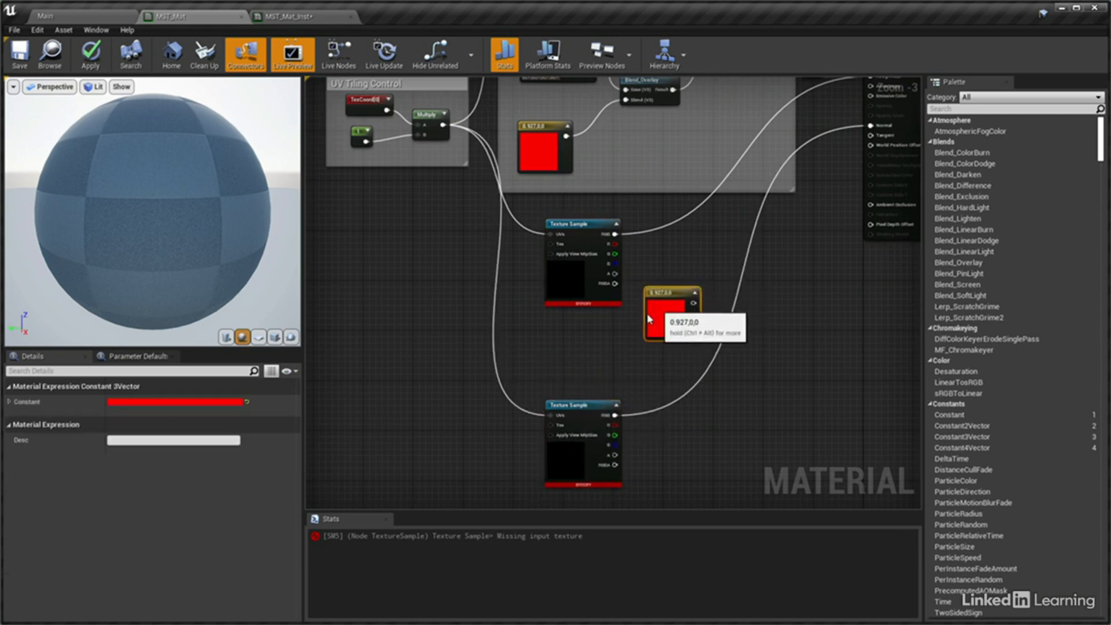
left_click_drag(664, 293, 583, 323)
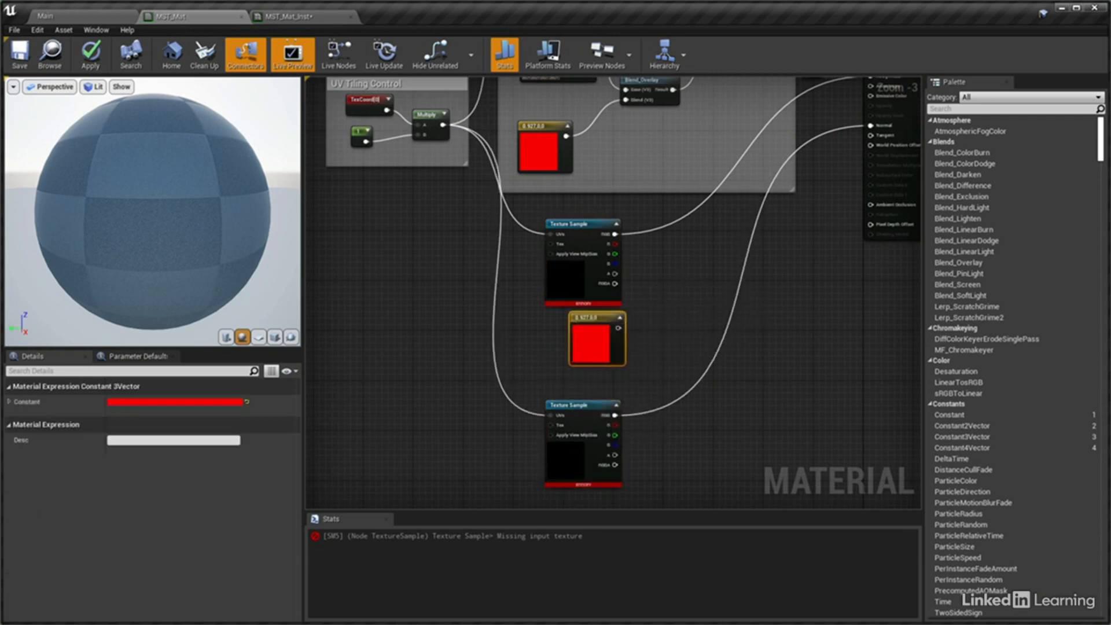
right_click_drag(679, 278, 651, 373)
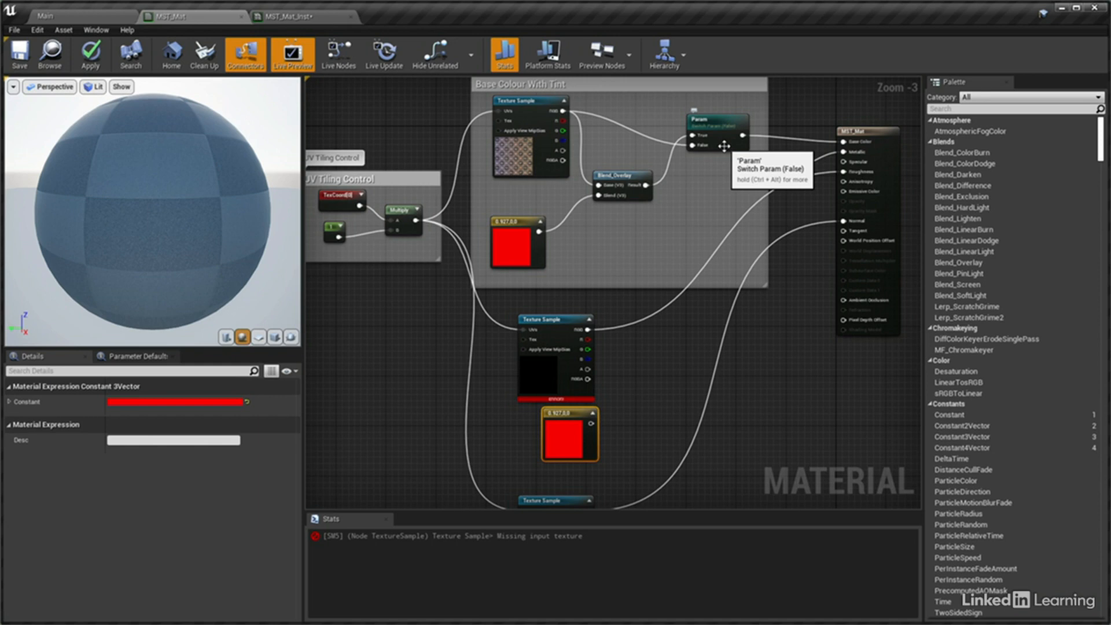
Add a StaticSwitchParameter node fed by the duplicated constant's output
left_click_drag(591, 423, 655, 391)
type("switch")
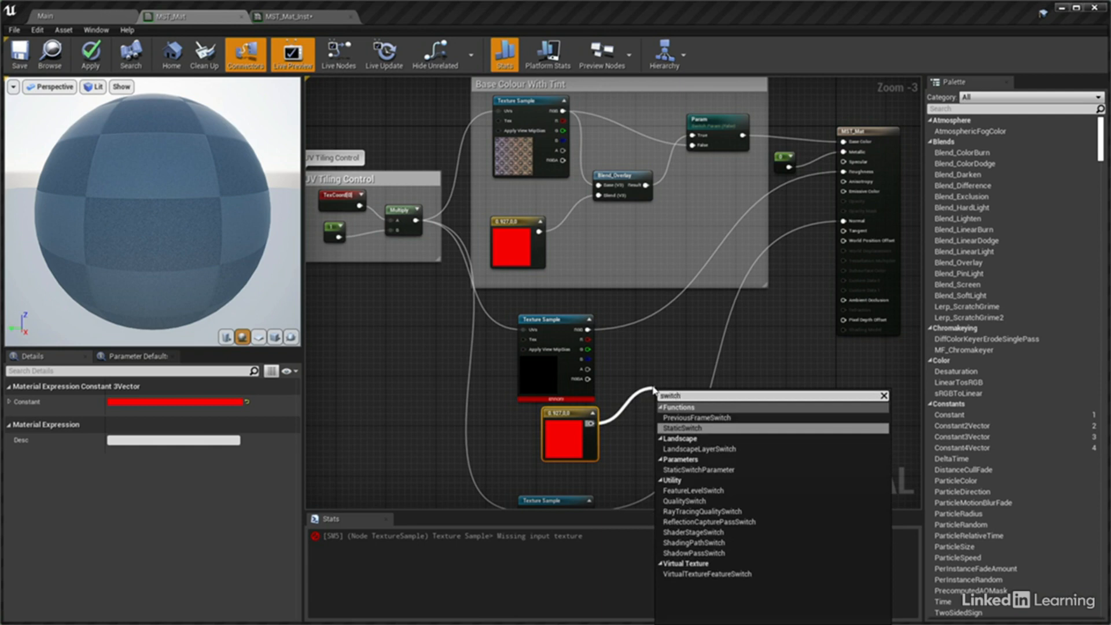
left_click(697, 469)
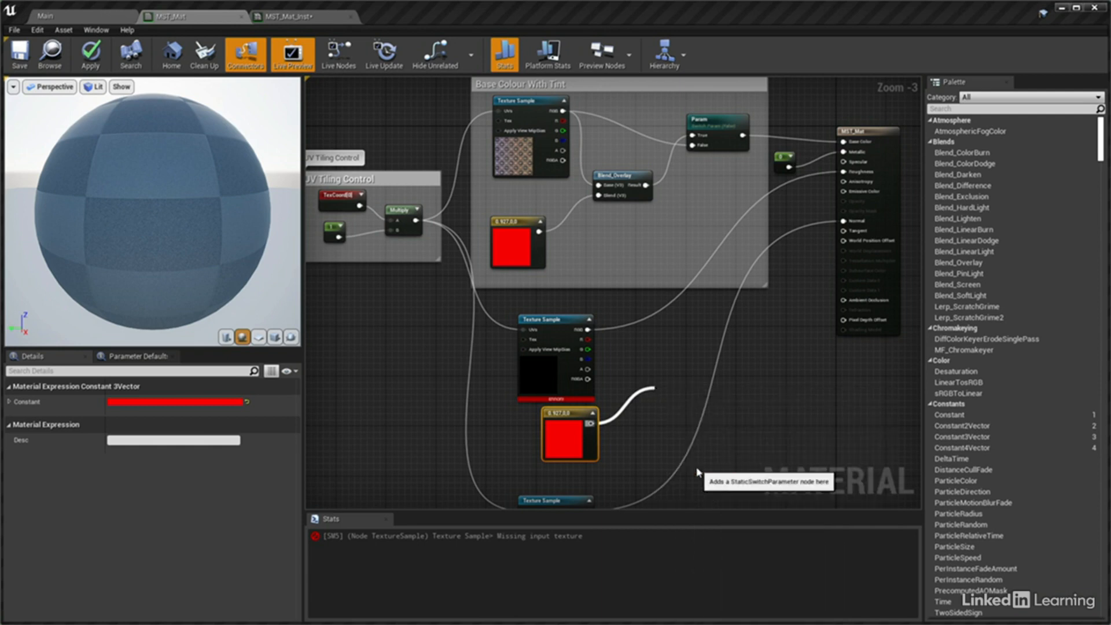
Set the duplicated constant's colour to 0.01 for red, green and blue
left_click(586, 449)
left_click(222, 404)
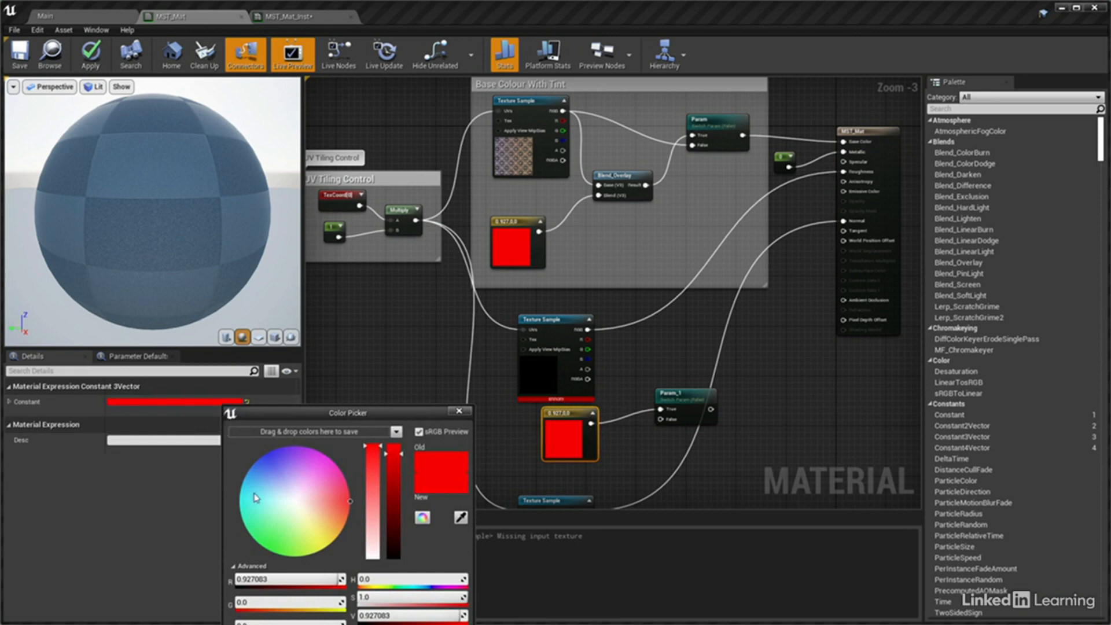
left_click(289, 581)
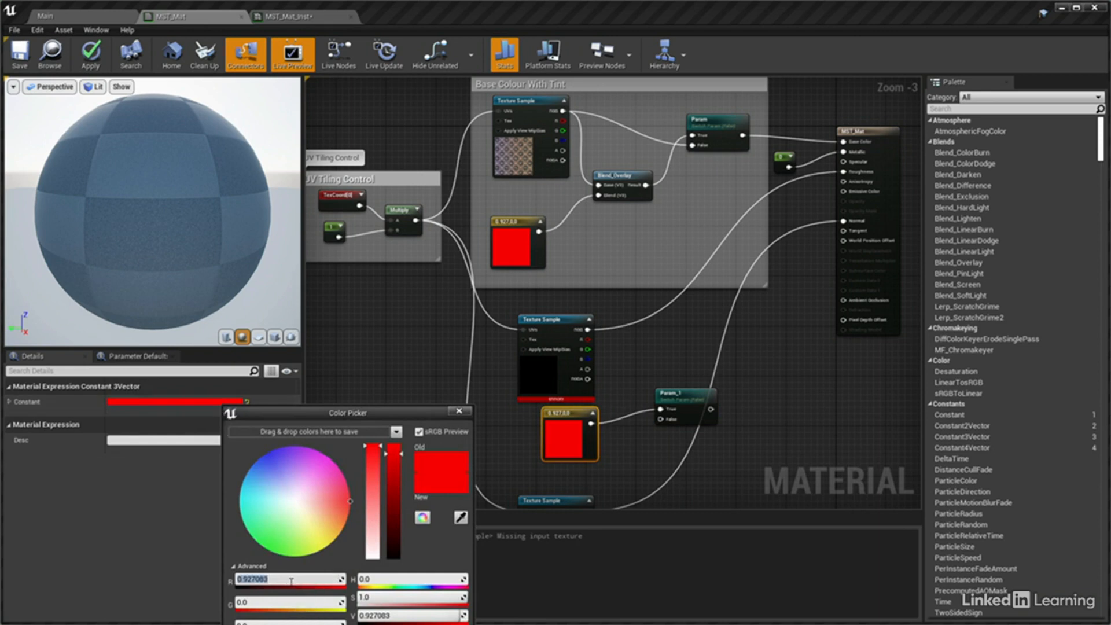
type("0.01")
key("Tab")
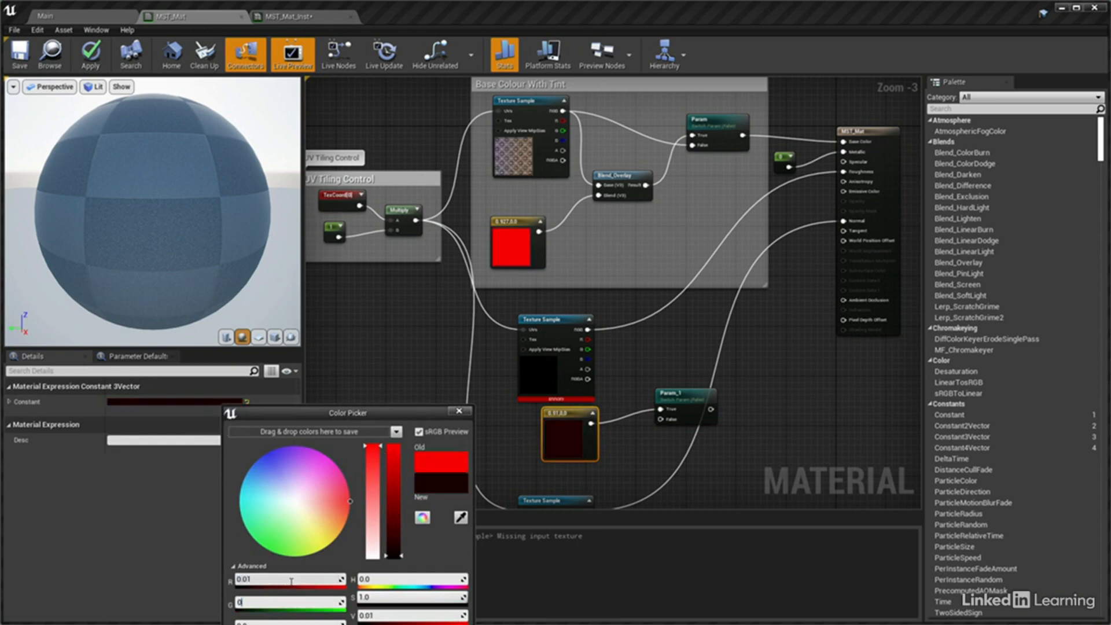
type("0.01")
key("Tab")
type("0.01")
key("Return")
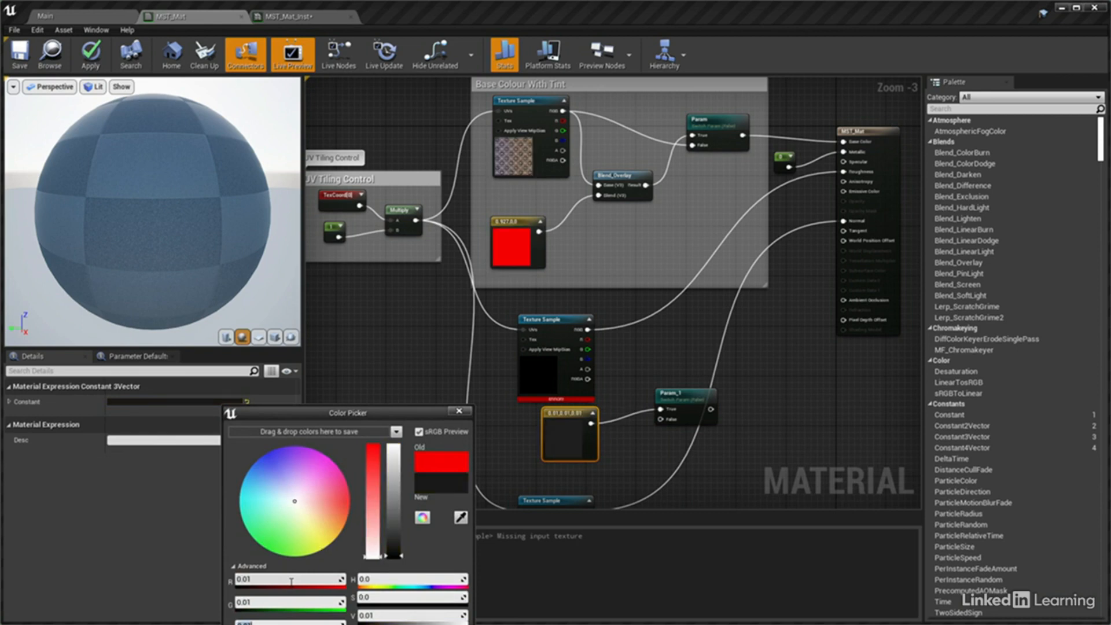
left_click_drag(361, 415, 398, 296)
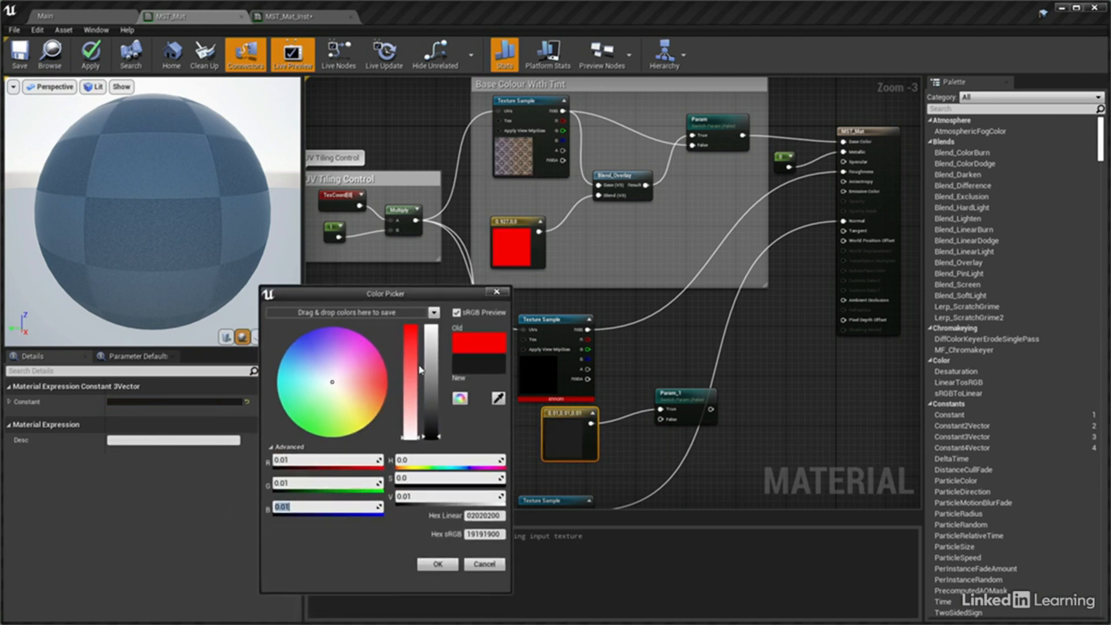
left_click(438, 565)
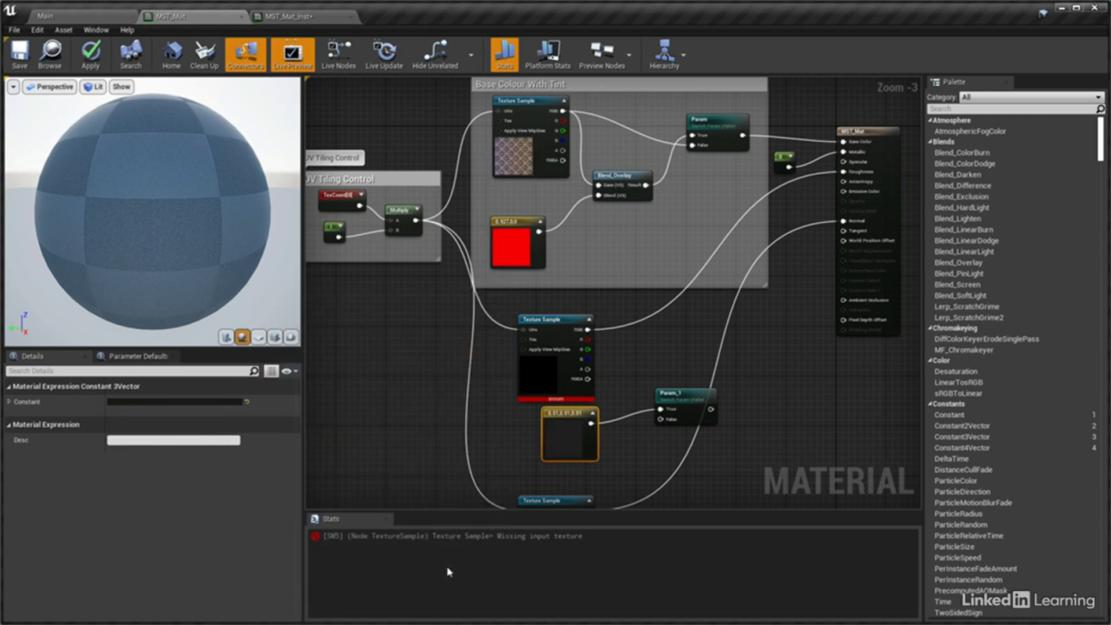
Connect the roughness Texture Sample's RGB to the new switch's True, the dark constant to False, and the switch output to Roughness
left_click_drag(588, 329, 662, 410)
left_click_drag(591, 423, 660, 419)
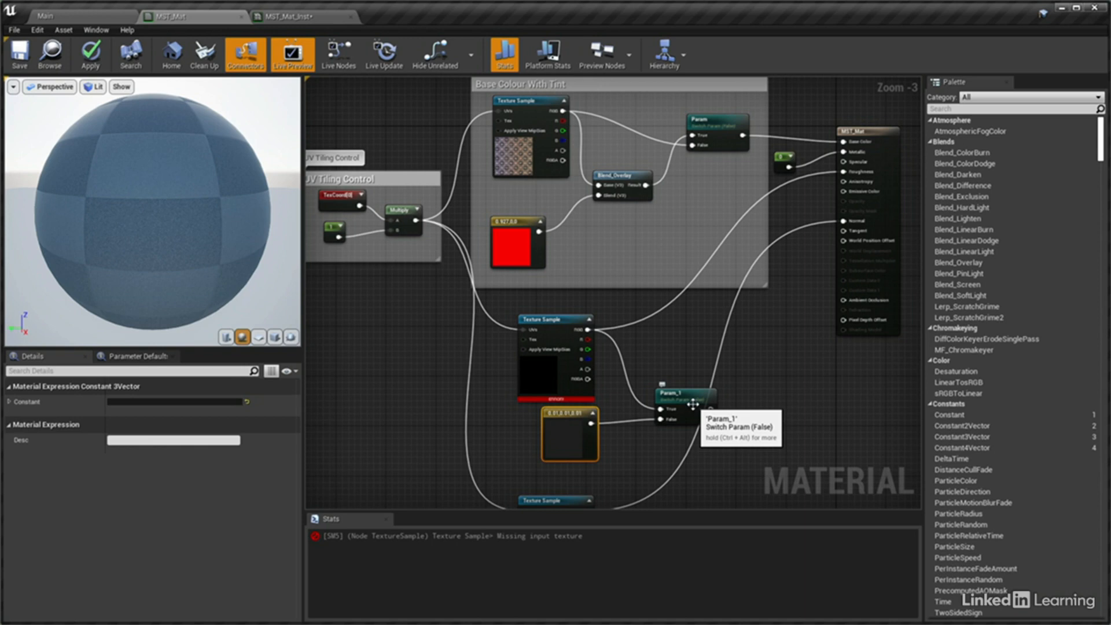
left_click_drag(710, 409, 844, 171)
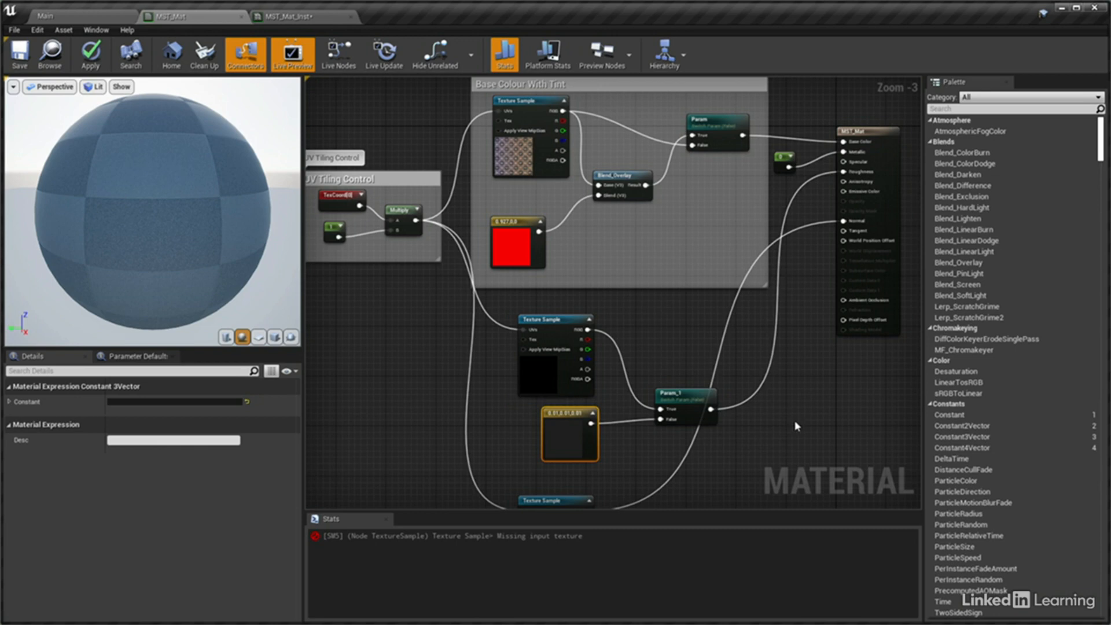
Enclose the roughness Texture Sample, dark constant and switch in a comment box titled "Roughness Control"
left_click_drag(503, 307, 688, 453)
type("cRoug")
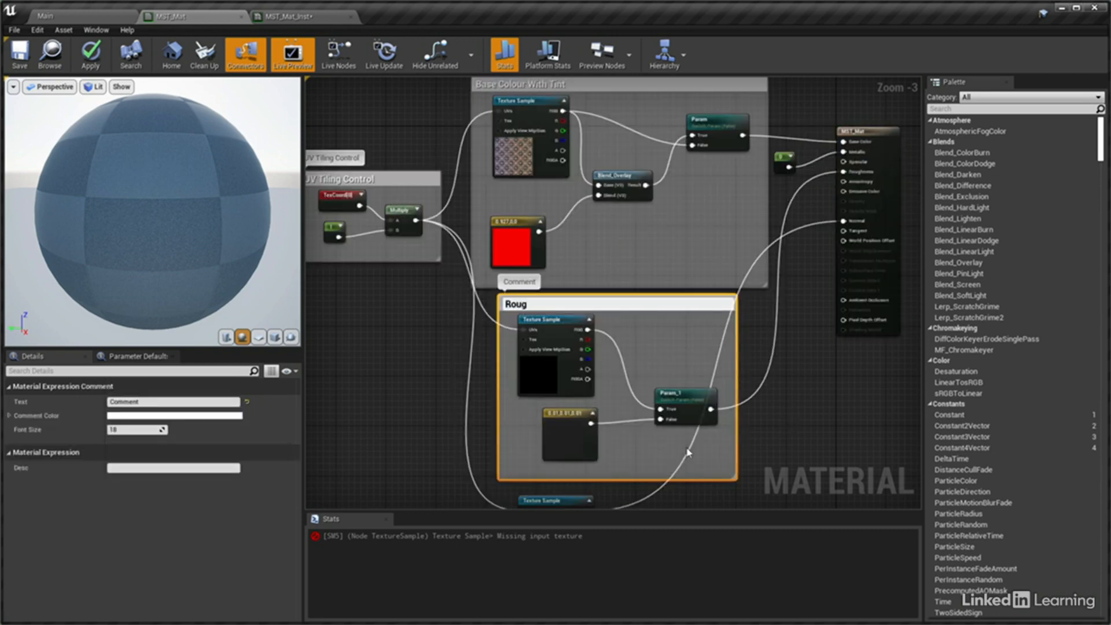
type("hness Control")
key("Return")
left_click(798, 439)
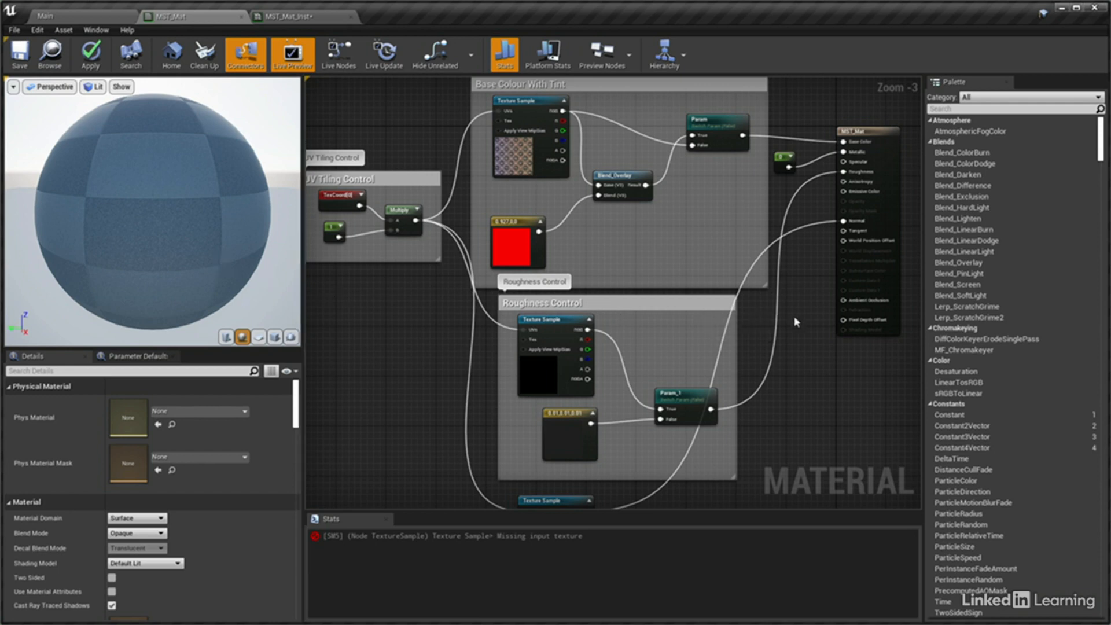
Break the link between the lowest Texture Sample and the material's Normal input
right_click_drag(797, 323, 804, 248)
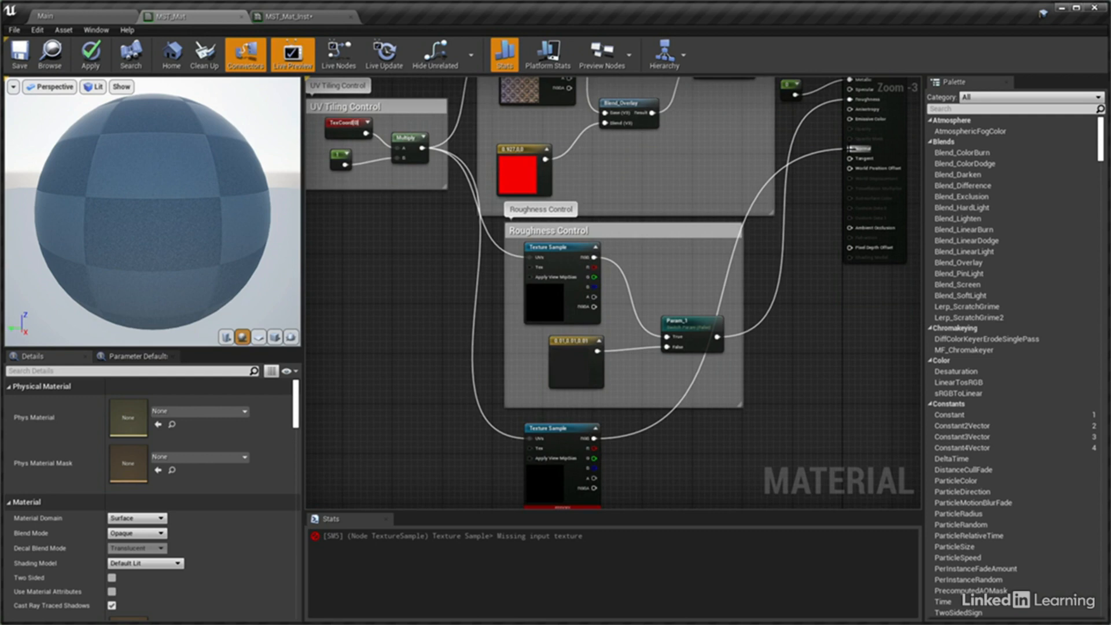
right_click(851, 149)
left_click(861, 176)
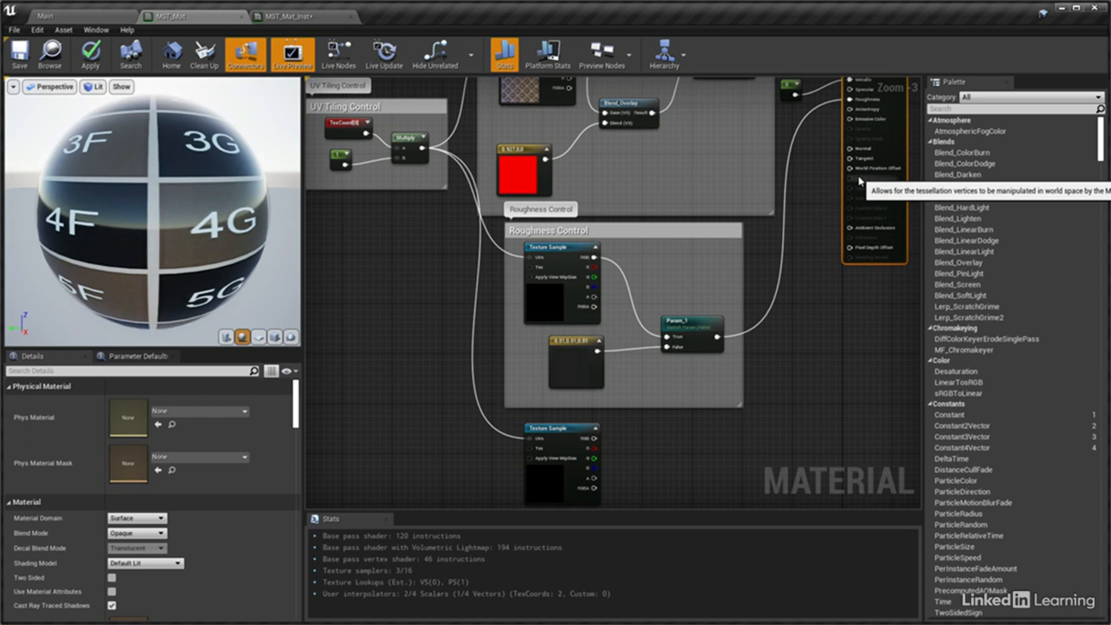
Import Normal.png and Roughness.png from the Extra Assets folder into the project's Materials folder
left_click(97, 19)
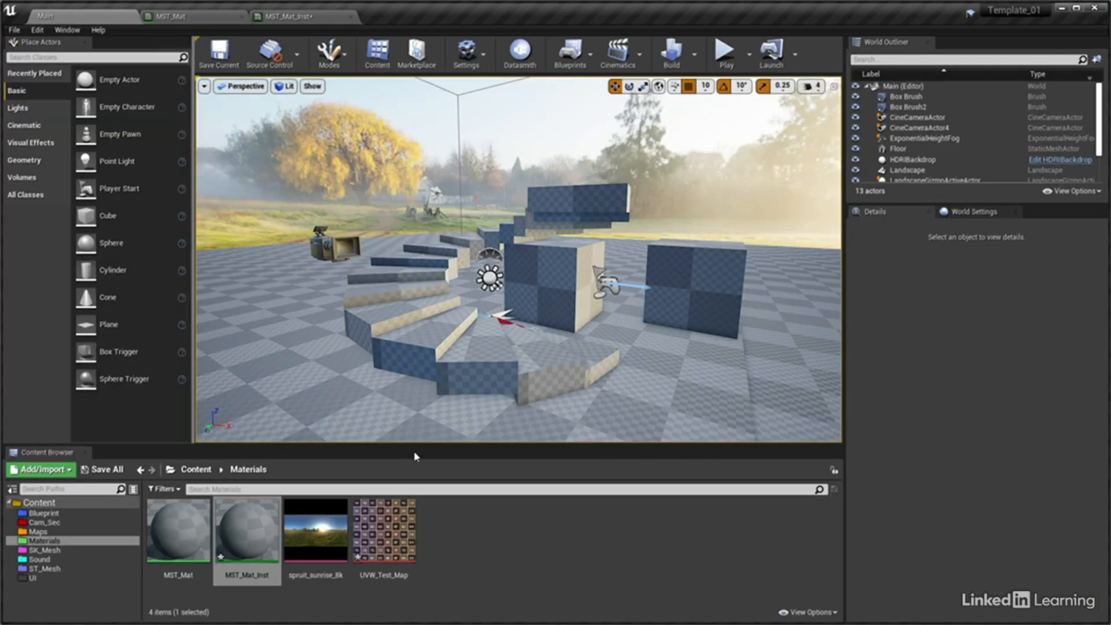
right_click(428, 504)
left_click(468, 542)
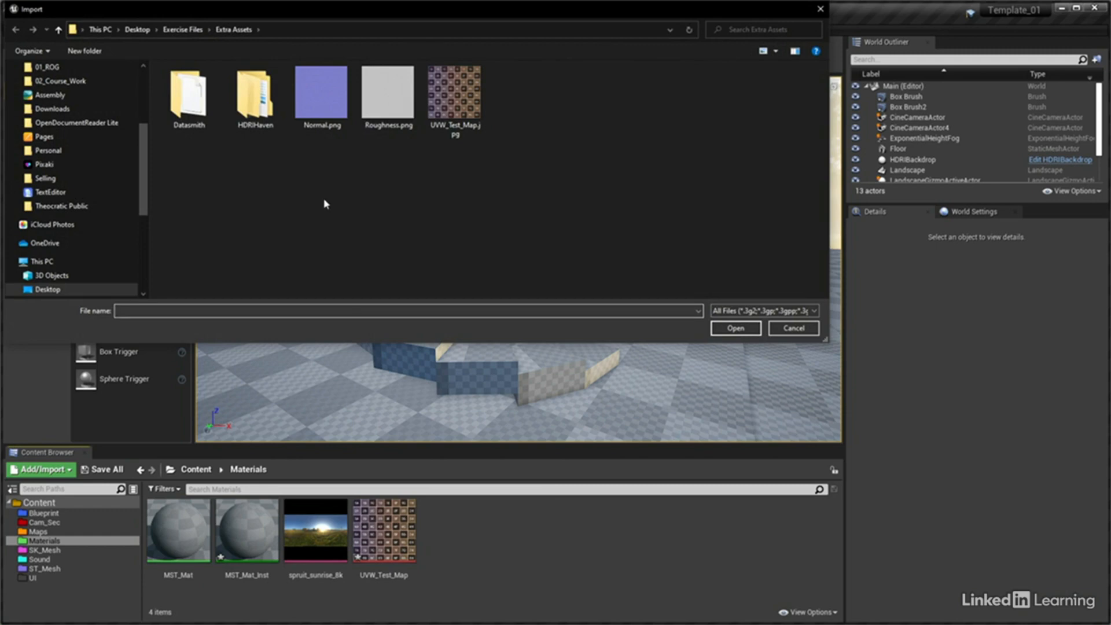
left_click(389, 119)
left_click(324, 119, "ctrl")
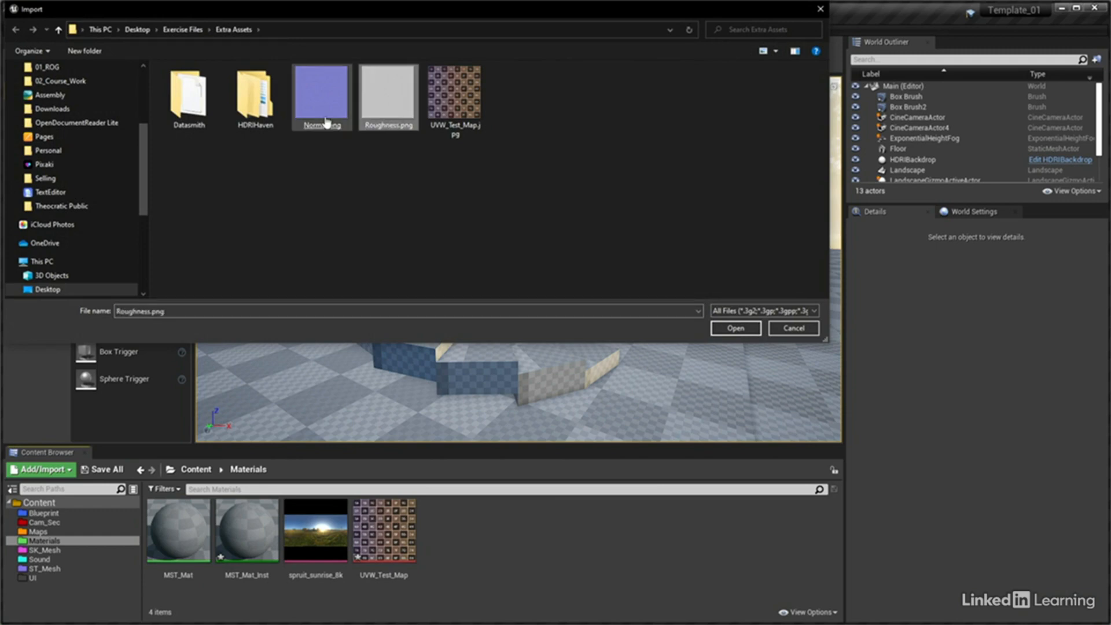
left_click(718, 329)
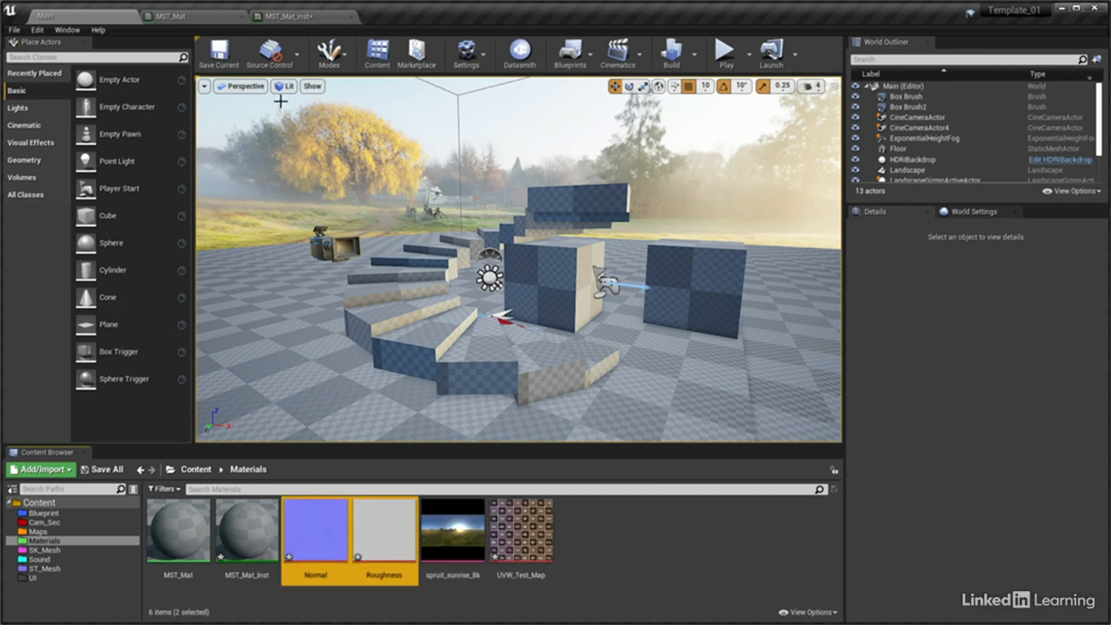
Back in MST_Mat, assign the Roughness texture to the Texture Sample in Roughness Control and save the material
left_click(212, 17)
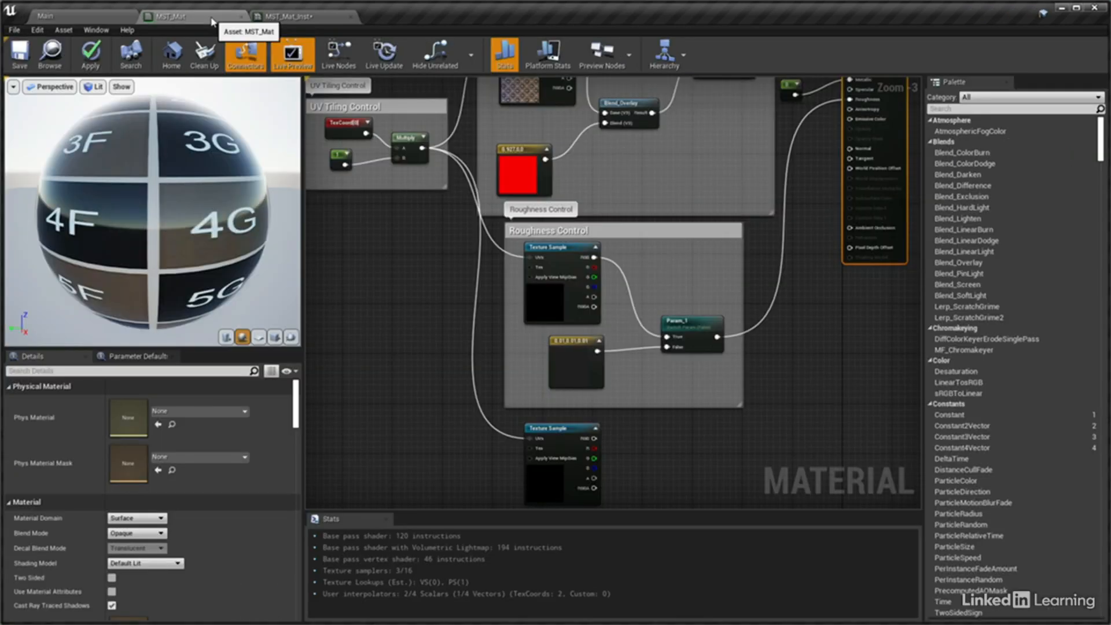
left_click(551, 252)
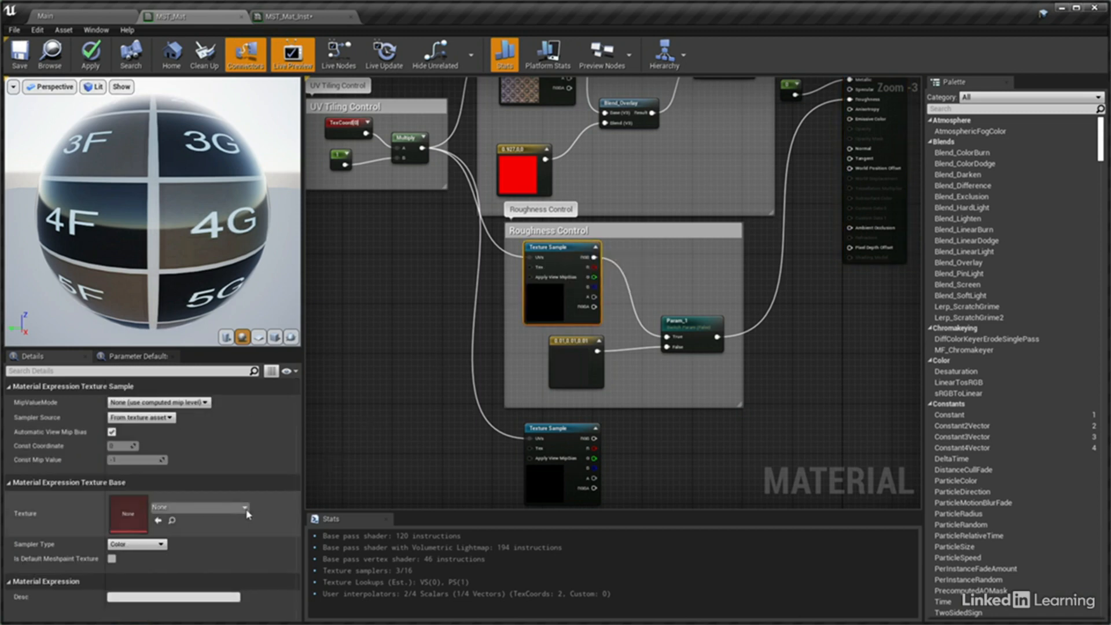
left_click(200, 508)
left_click(200, 620)
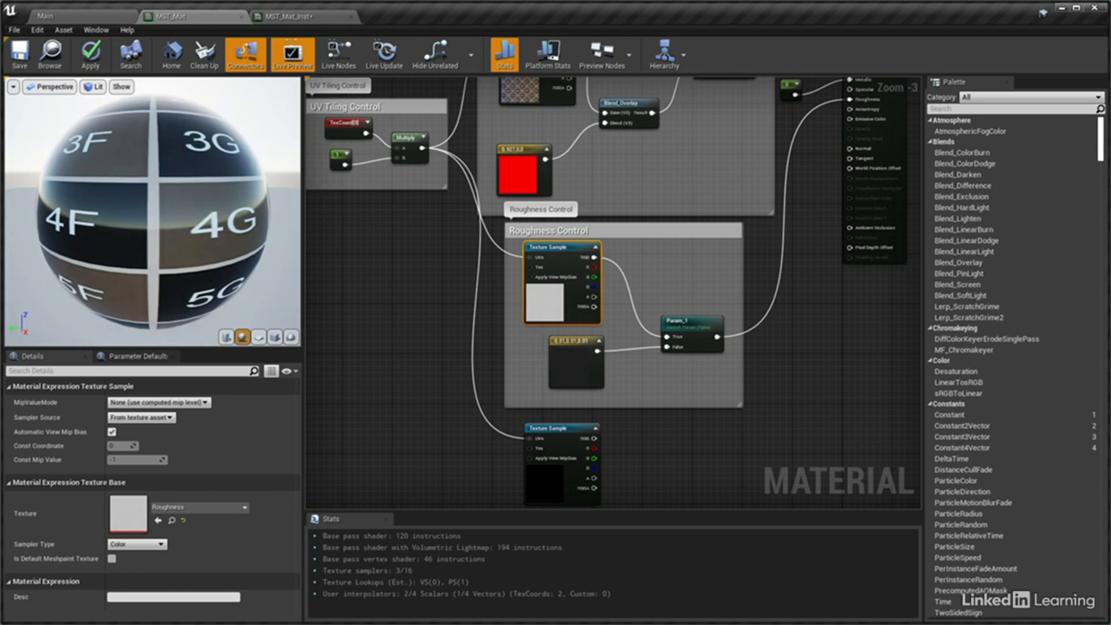
left_click(27, 52)
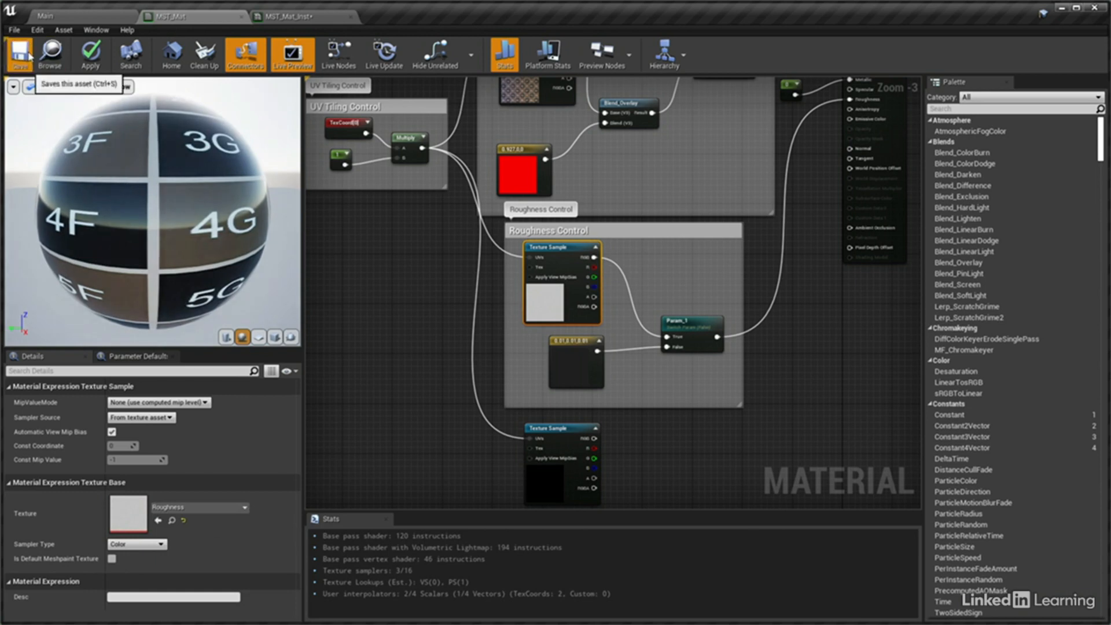
Toggle the roughness switch's default value to True and back to False to compare the preview
left_click(691, 325)
left_click(112, 440)
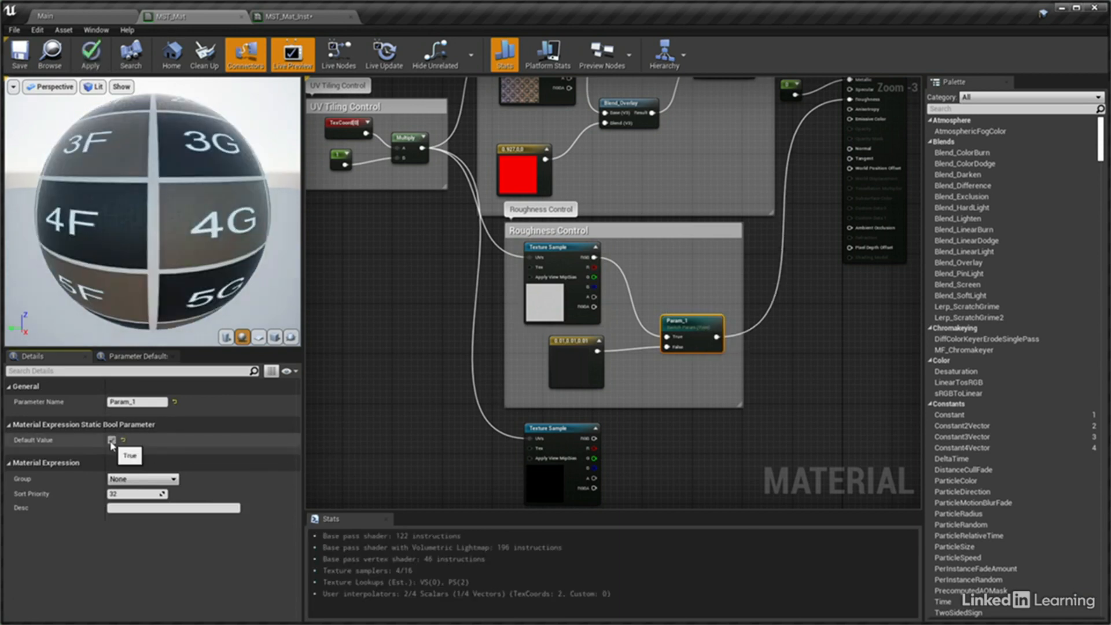
left_click(112, 440)
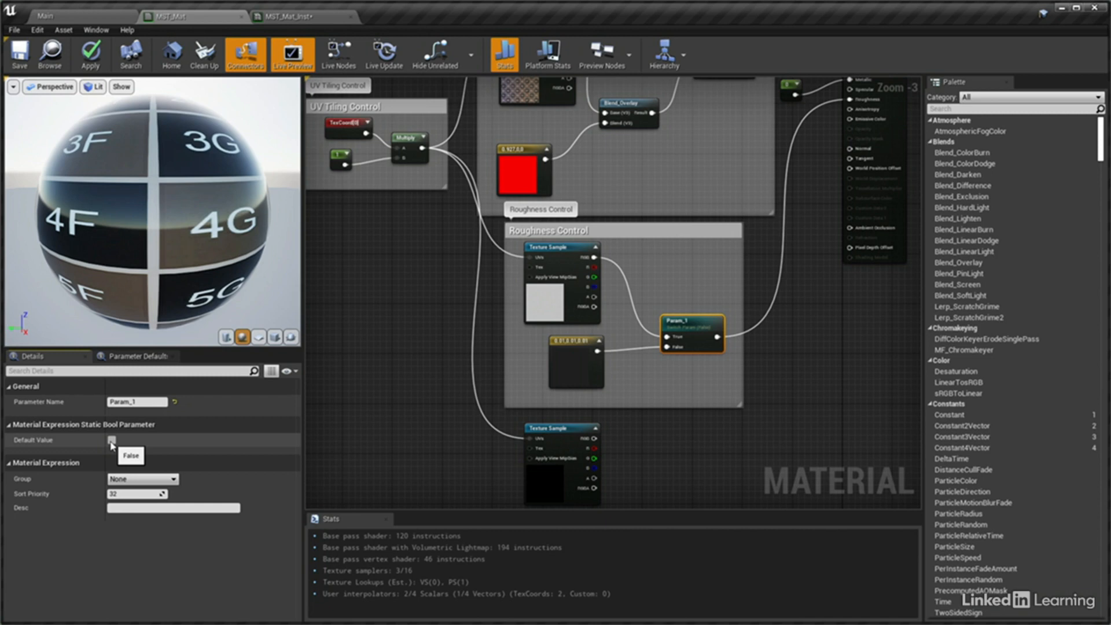
Convert the constant feeding the Metallic input to a parameter named "Metallic"
right_click_drag(367, 274, 444, 352)
left_click(437, 289)
right_click_drag(434, 278, 380, 256)
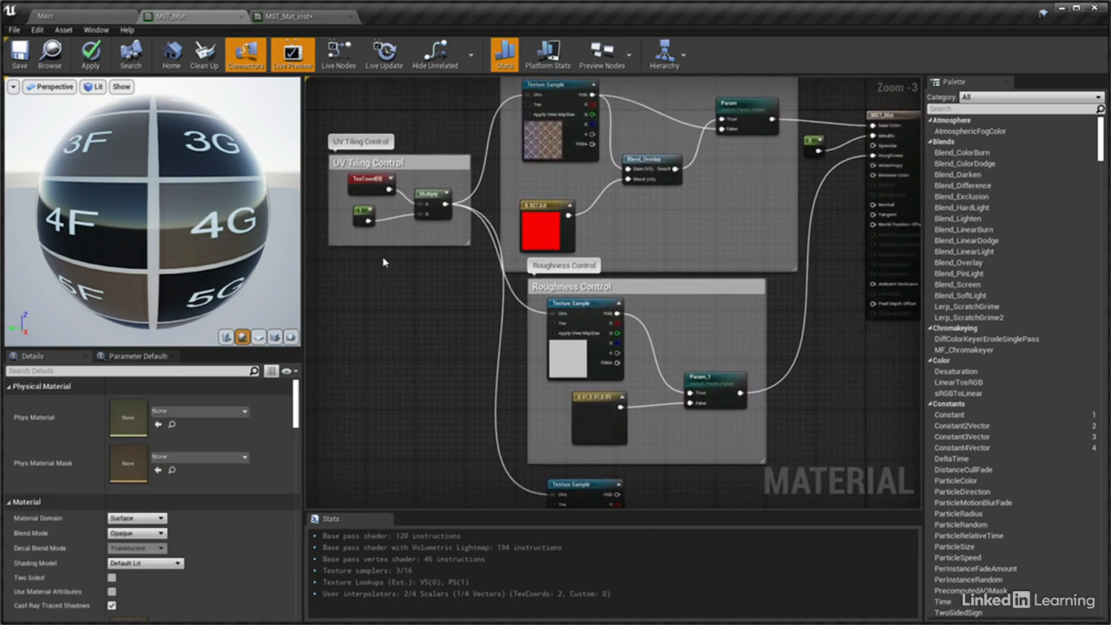
right_click(808, 145)
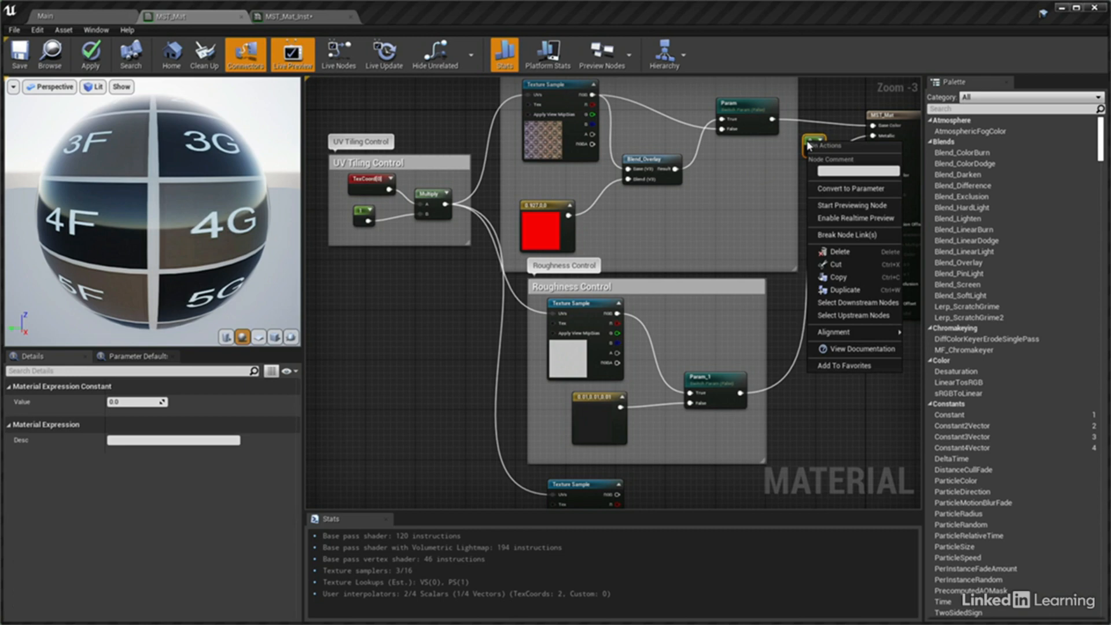
left_click(821, 188)
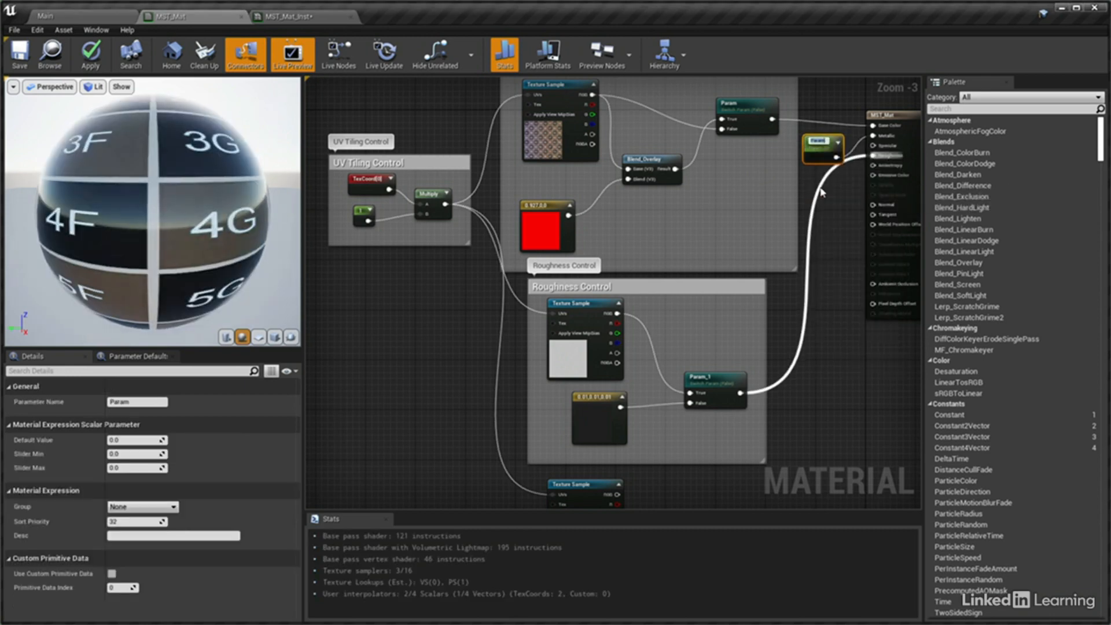
type("Metallic")
key("Return")
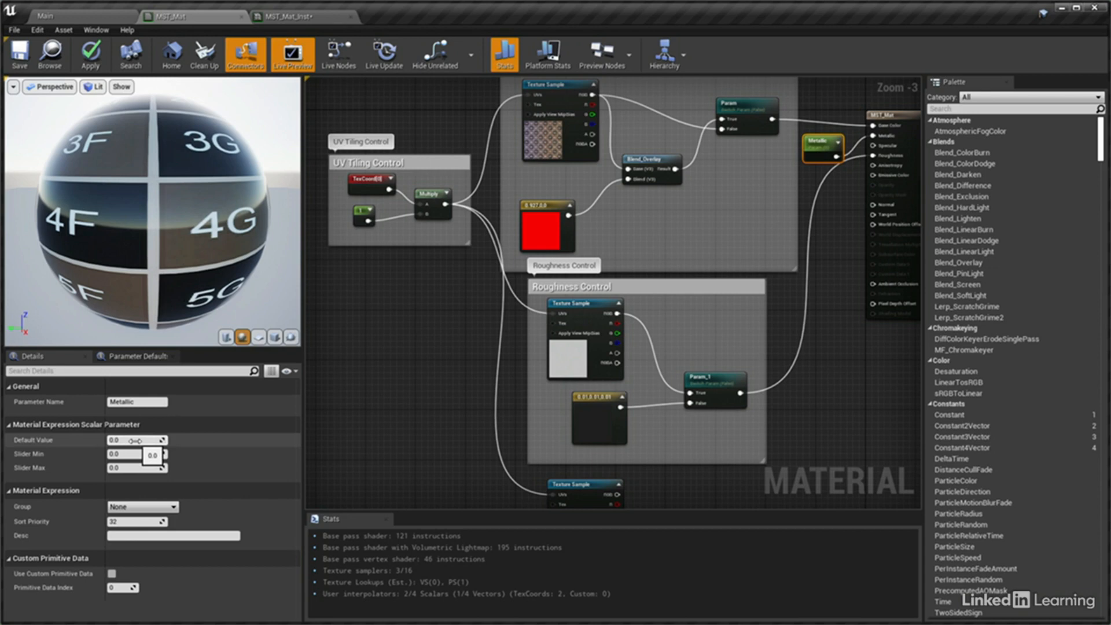
Set the Metallic parameter's Slider Max to 1 and assign it to a new group named "Reflections"
left_click(137, 468)
type("1")
key("Return")
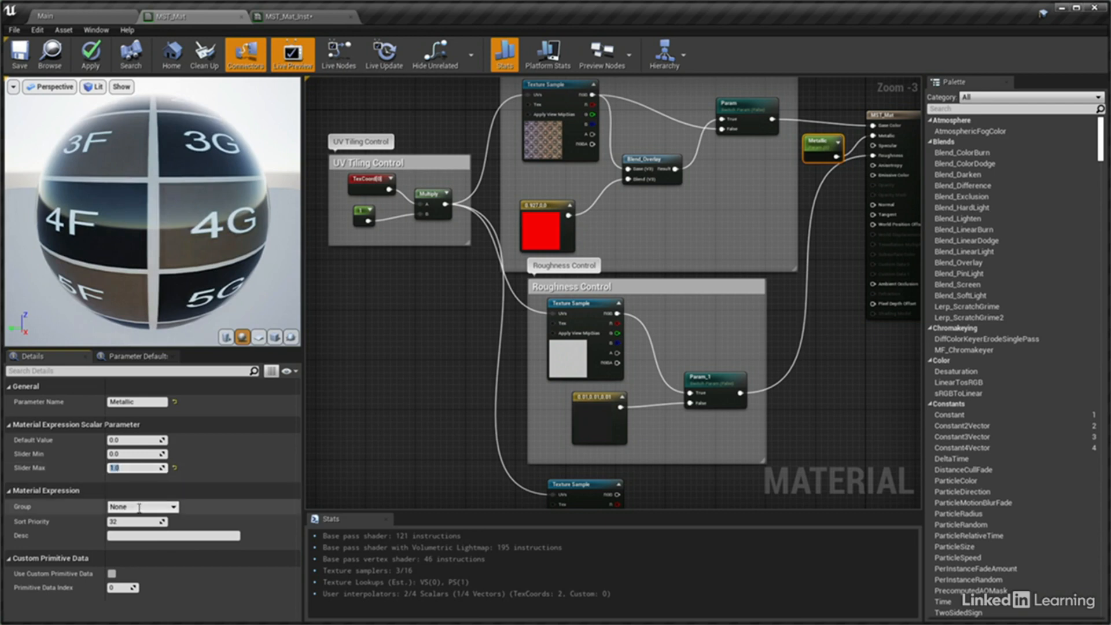
left_click(110, 507)
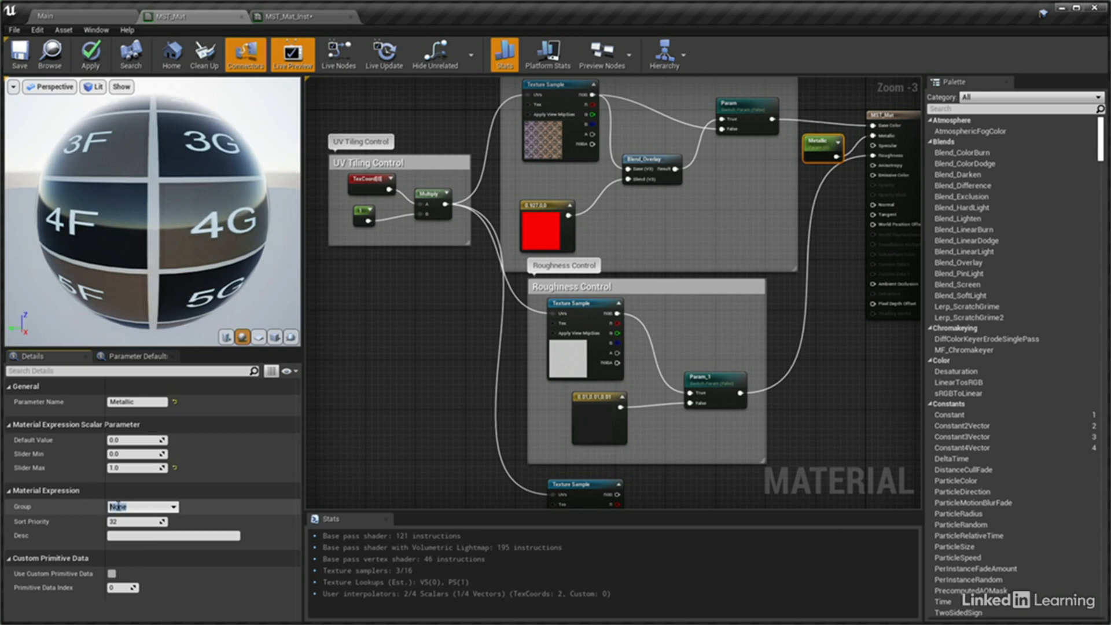
type("Reflections")
Convert the roughness Texture Sample to a parameter named "Roughness Map" and assign it to the Reflections group
right_click(560, 307)
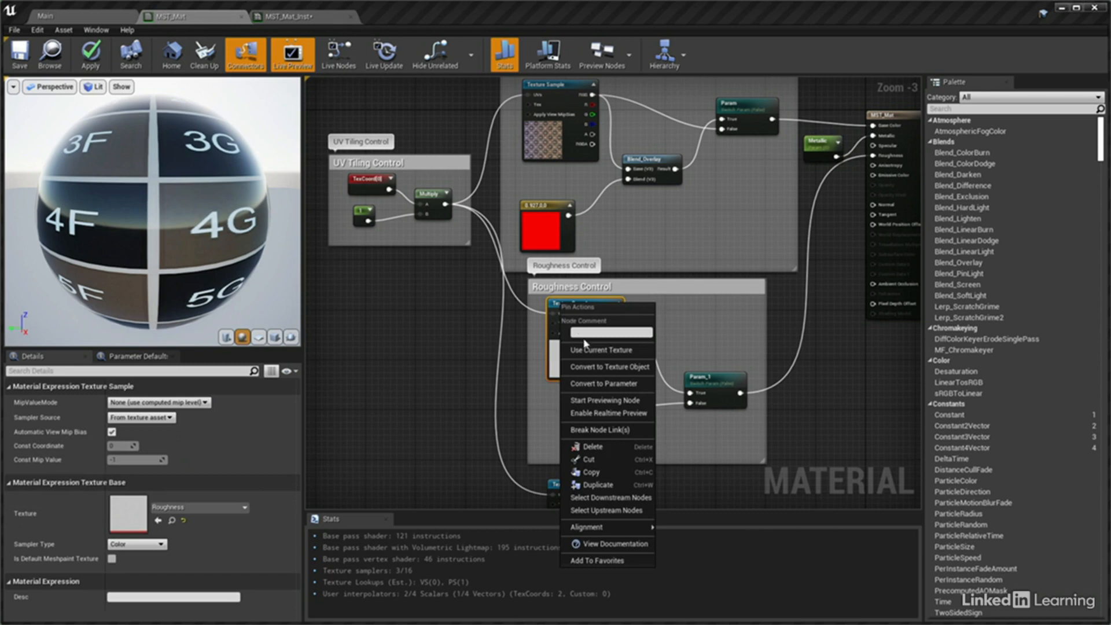
left_click(592, 384)
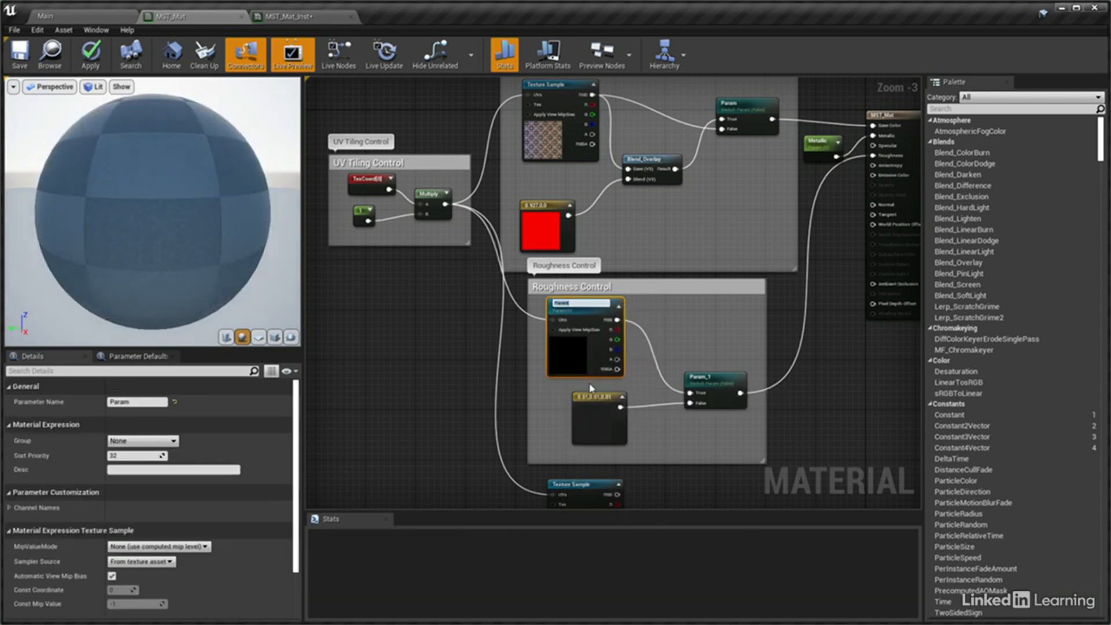
type("Roughness")
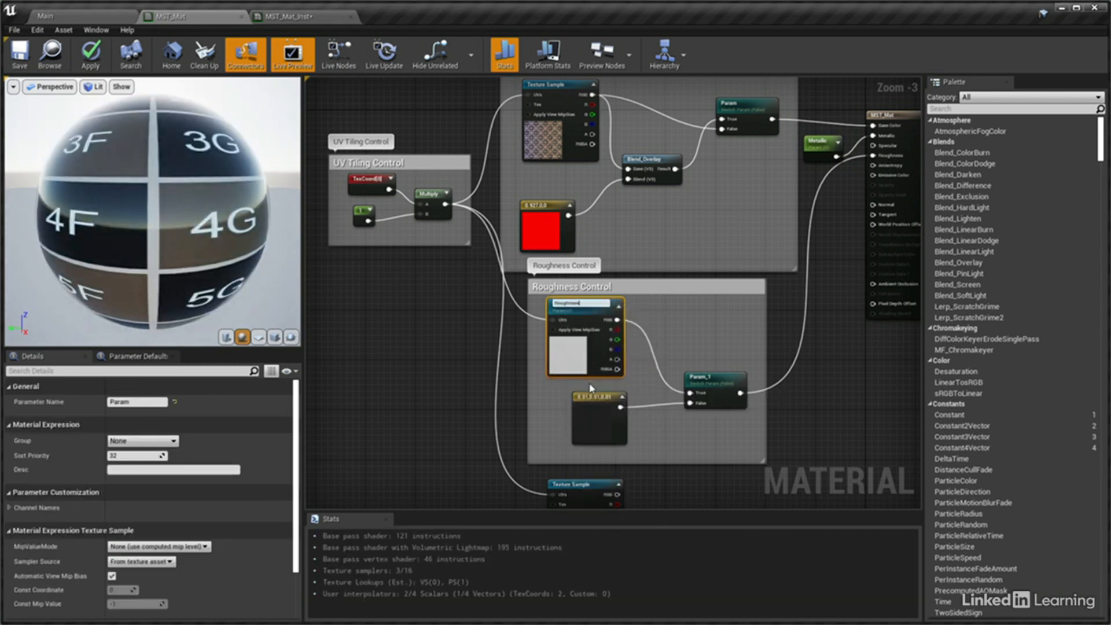
type(" Map")
key("Return")
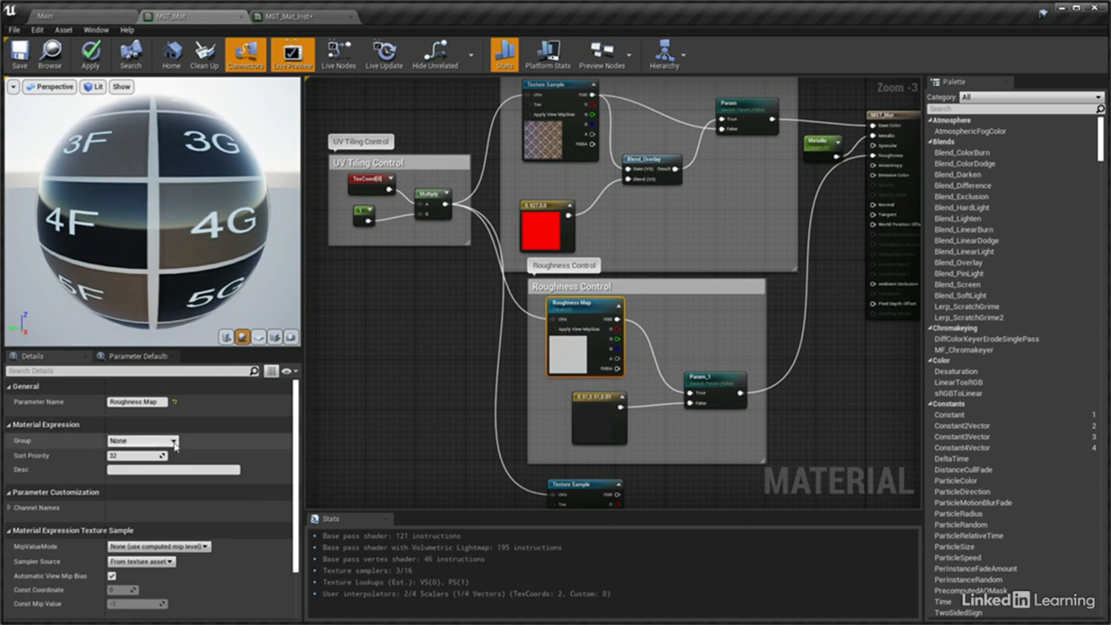
left_click(151, 441)
left_click(155, 458)
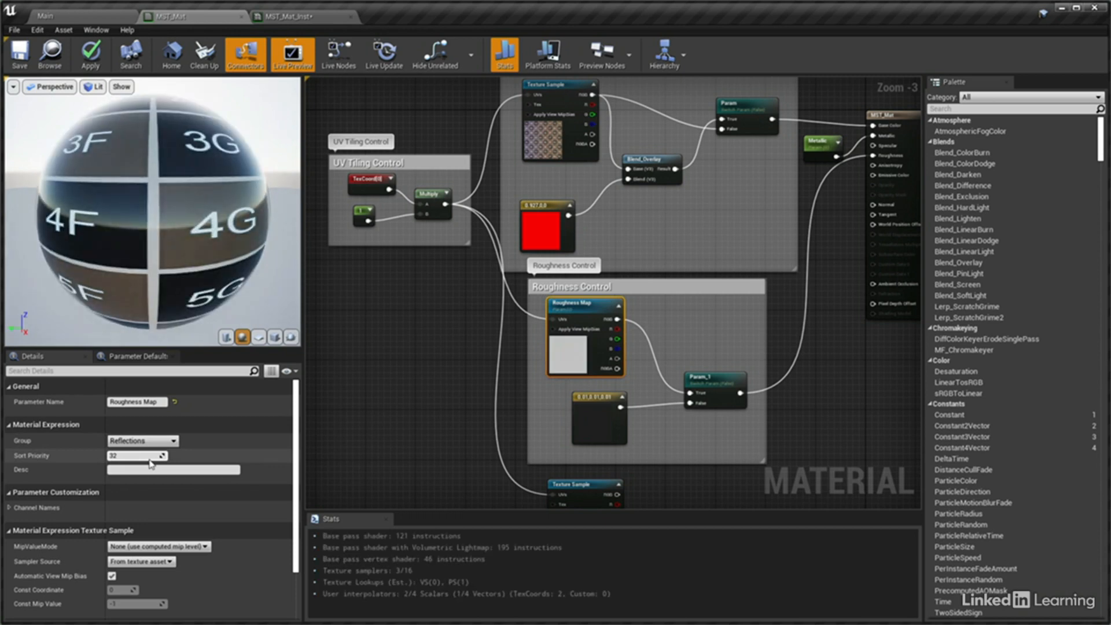
Rename the base colour switch parameter "Colour Tint On/Off" and place it in a new group named "Base Colour"
left_click(754, 108)
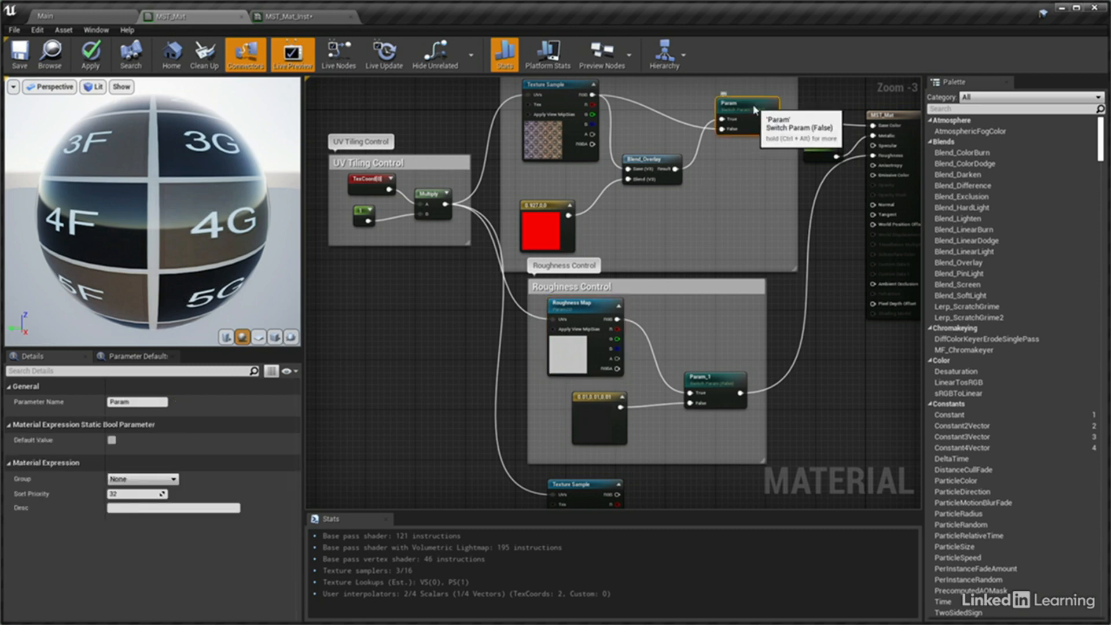
left_click(110, 403)
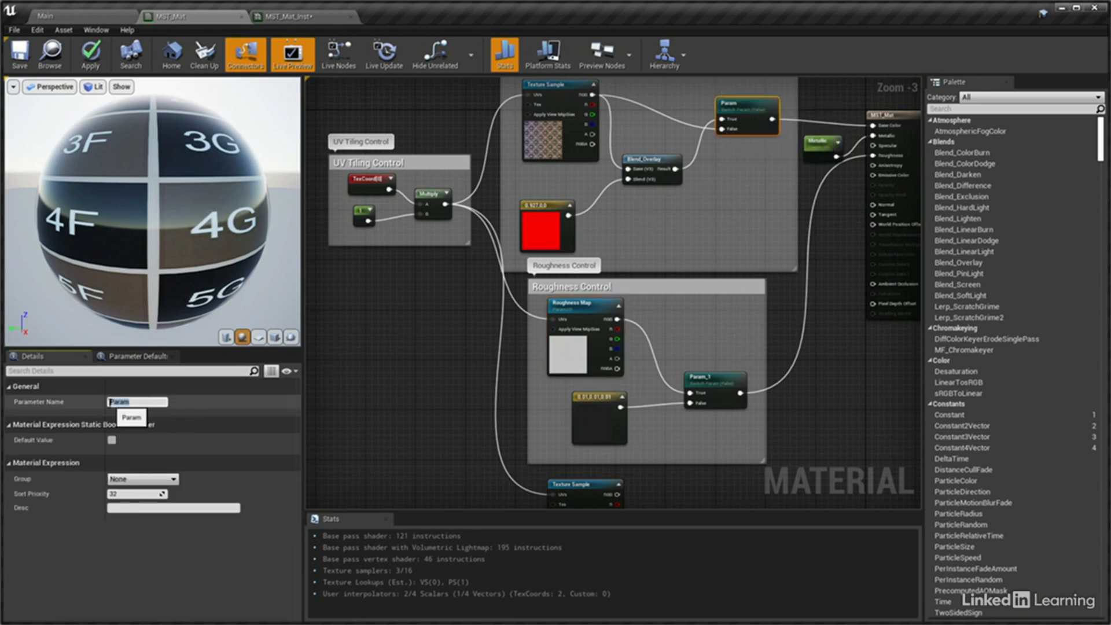
type("Colour Tint On/Off")
key("Return")
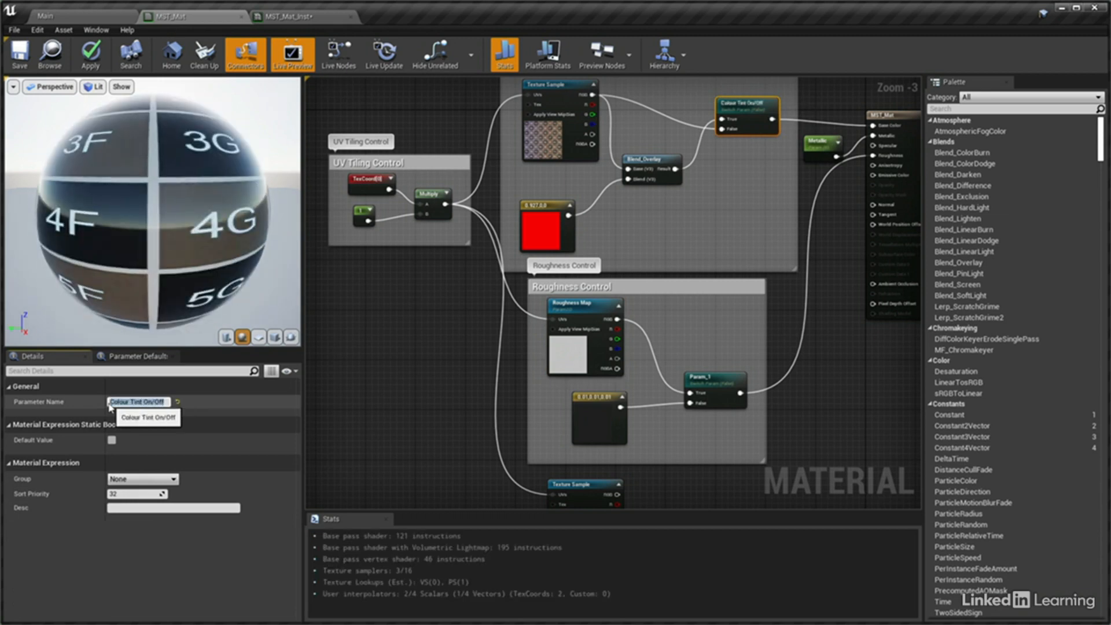
left_click(114, 480)
type("B")
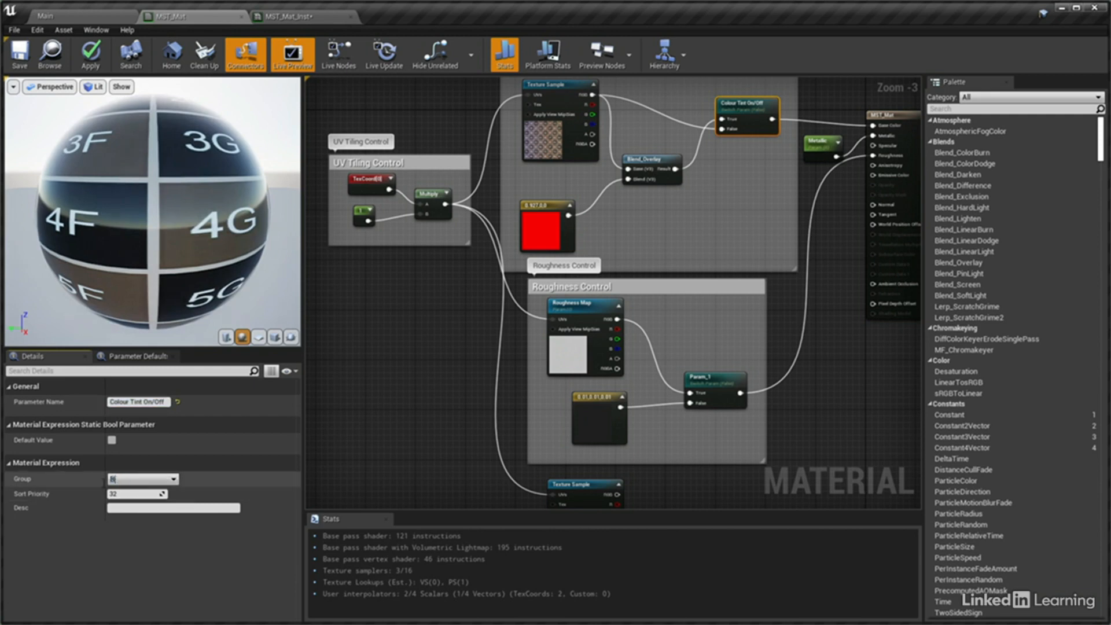
type("ase Colour")
key("Return")
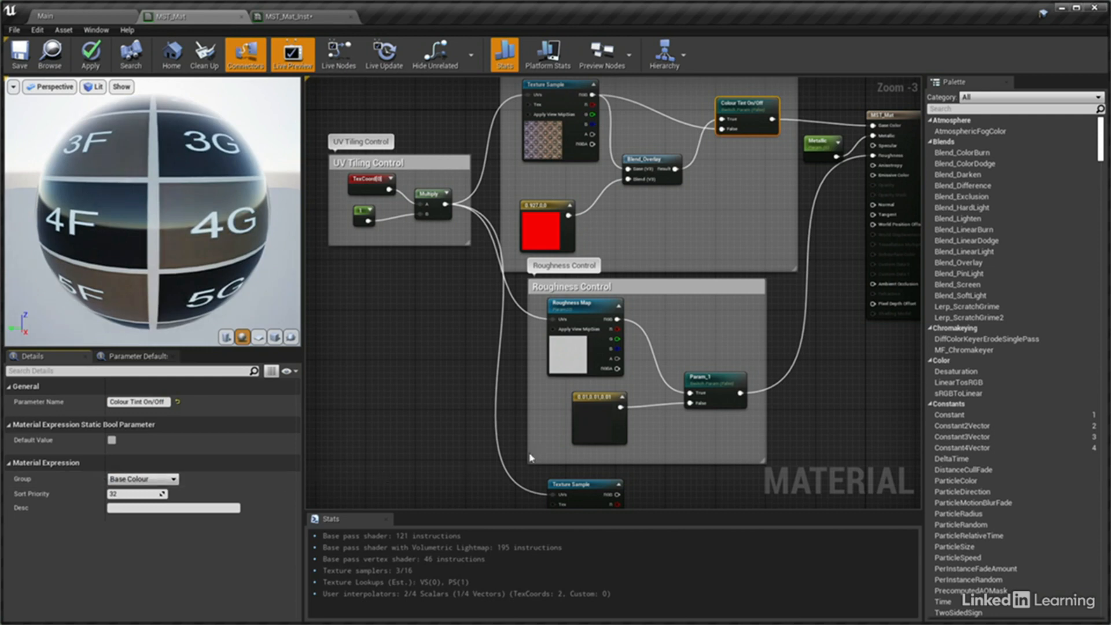
Rename the roughness switch parameter "Roughness Map On/Off" and assign it to the Reflections group
left_click(724, 382)
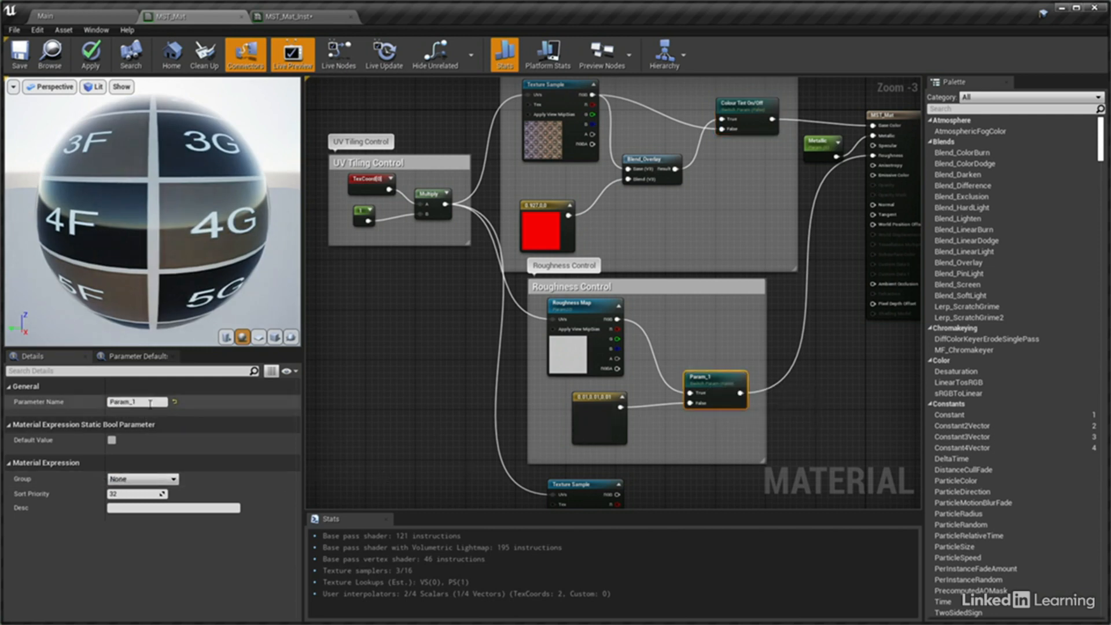
left_click(109, 402)
type("Rou")
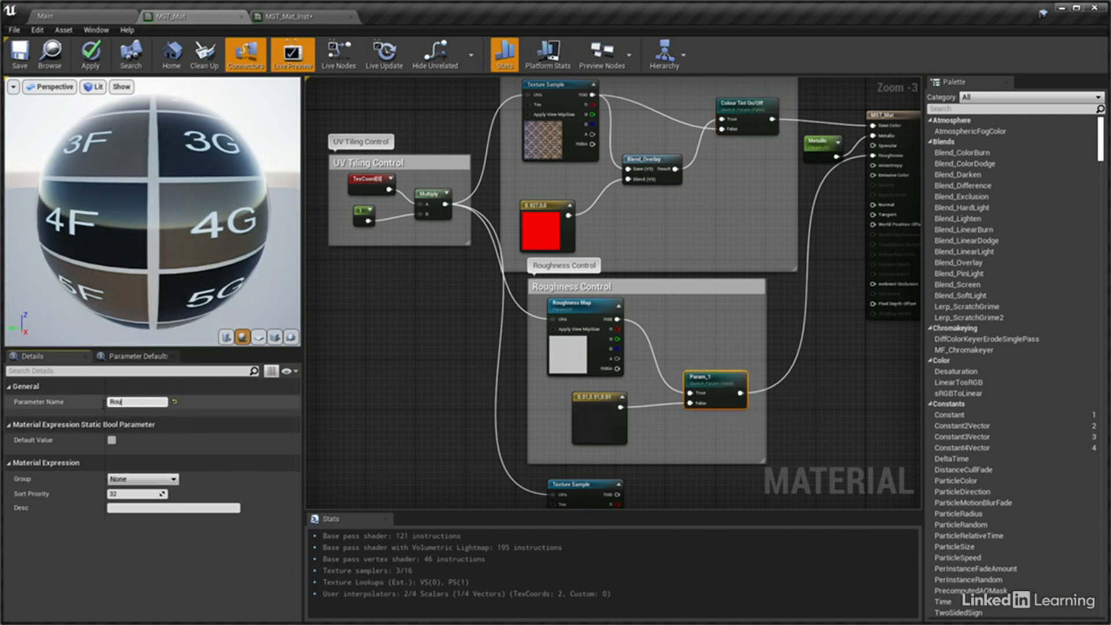
type("ghness Map On/Off")
key("Return")
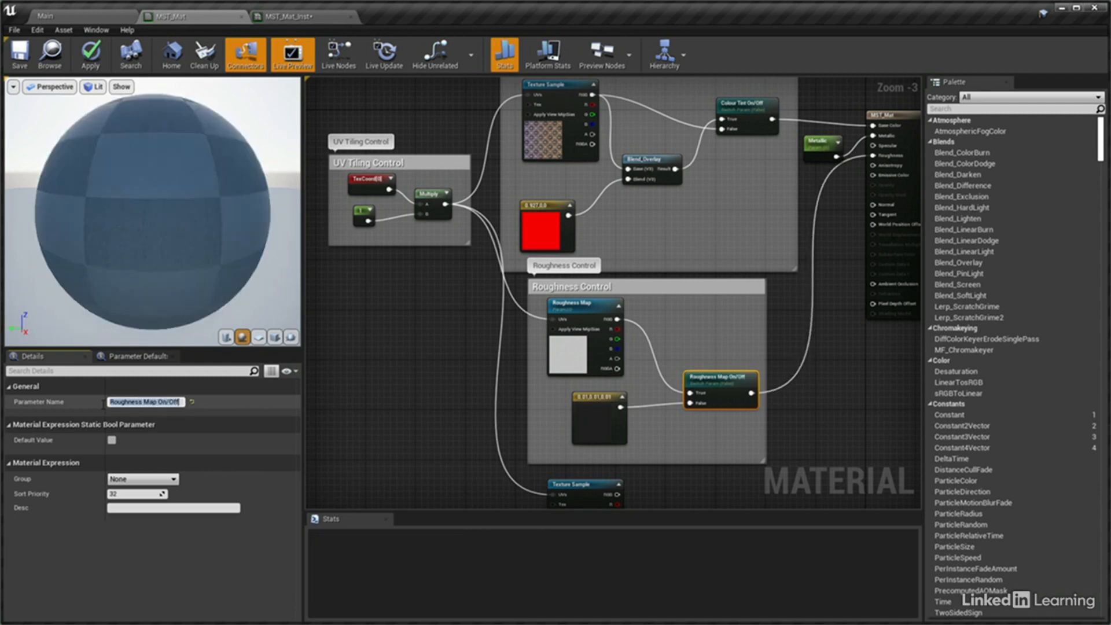
left_click(173, 479)
left_click(140, 506)
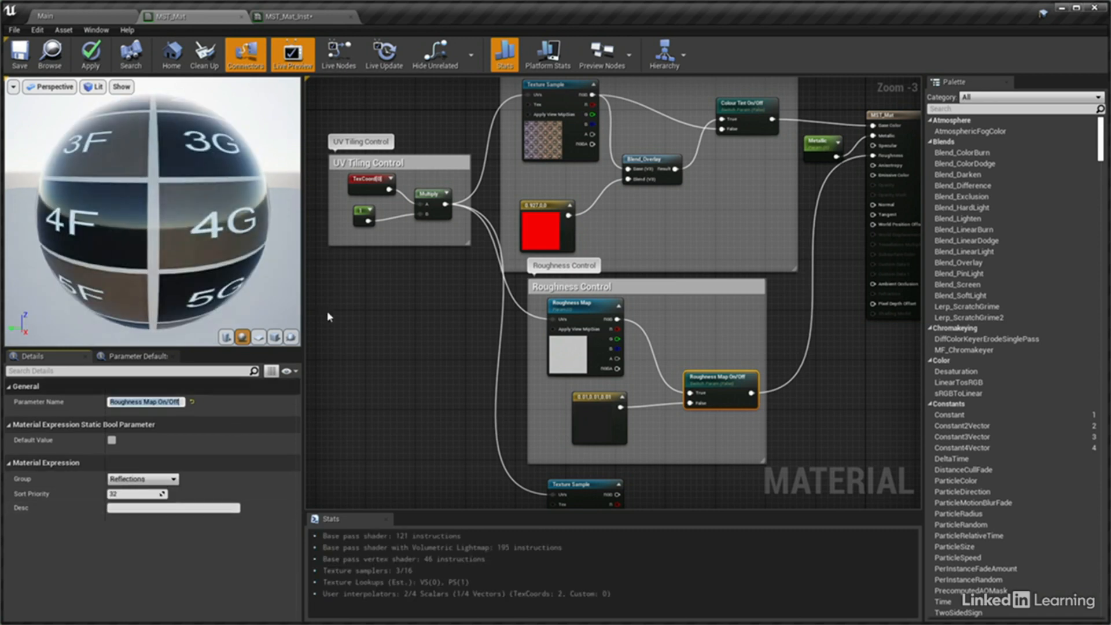
Convert the base colour Texture Sample to a parameter named "Base Colour Map"
right_click(537, 85)
left_click(568, 168)
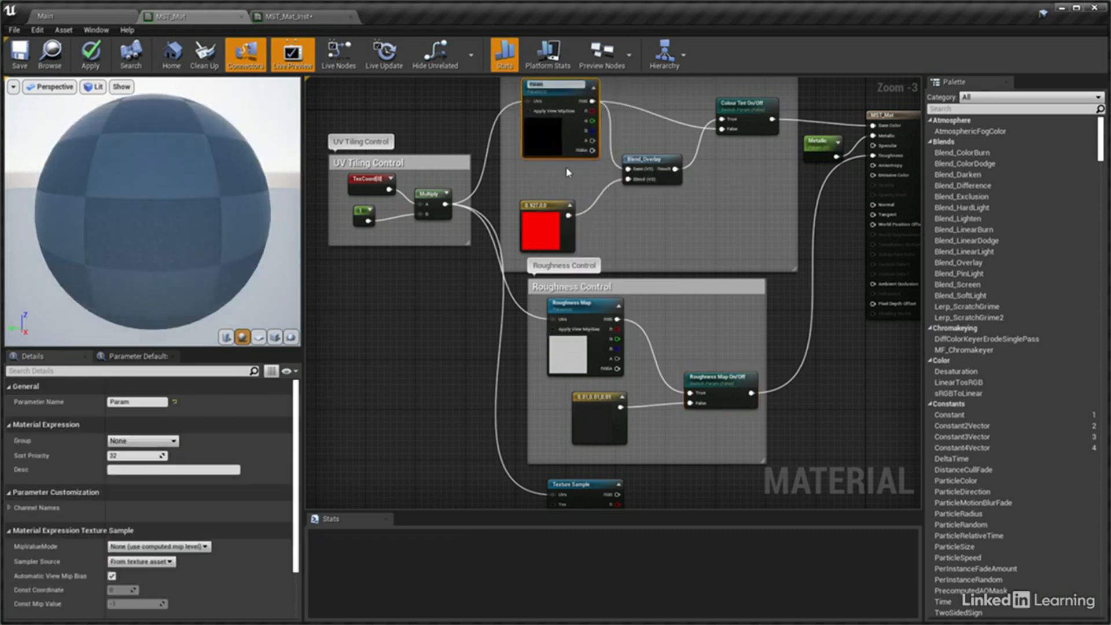
type("Base Colour tex")
key("Return")
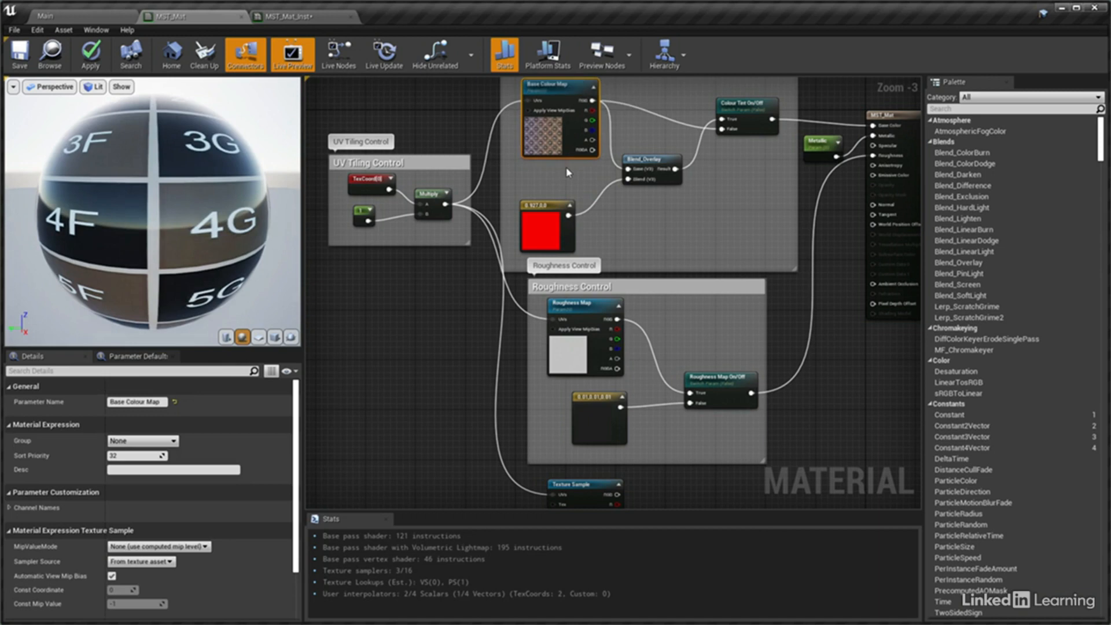
Convert the red colour constant feeding the Blend_Overlay node to a parameter named "Tint Colour"
right_click(551, 207)
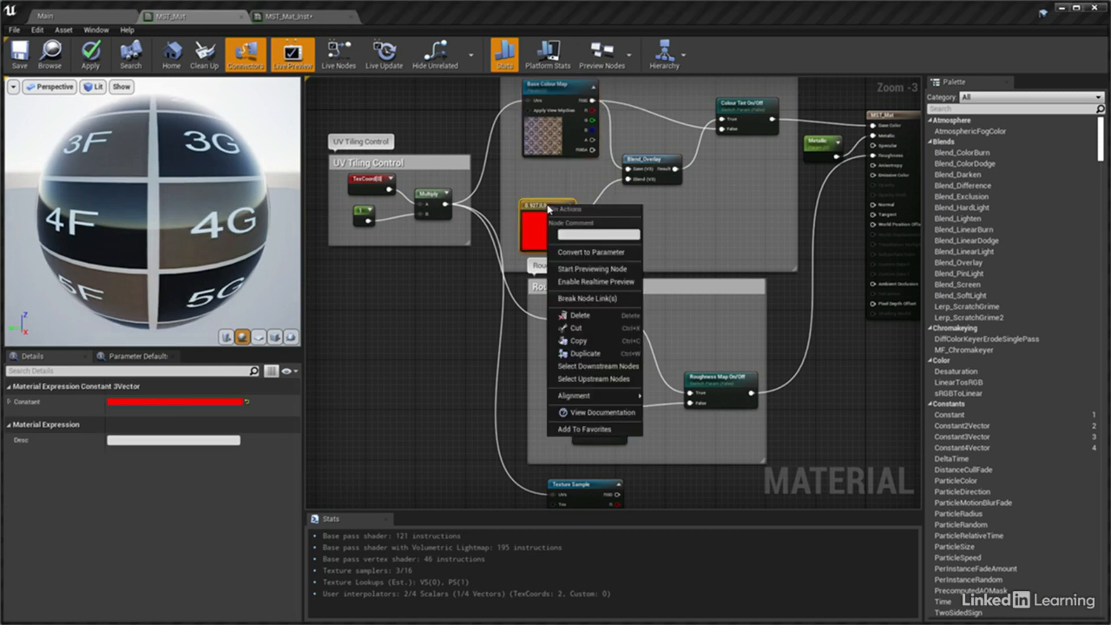
left_click(573, 252)
type("Tint Colour")
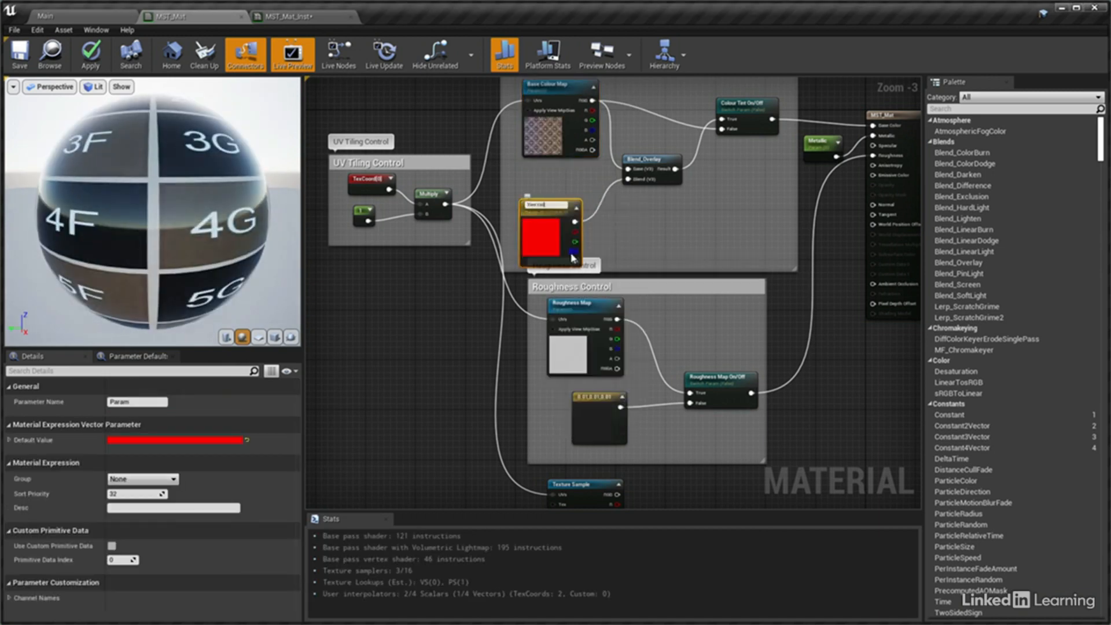
key("Return")
left_click(581, 180)
Assign the Base Colour Map and Tint Colour parameters to the Base Colour group
left_click(560, 96)
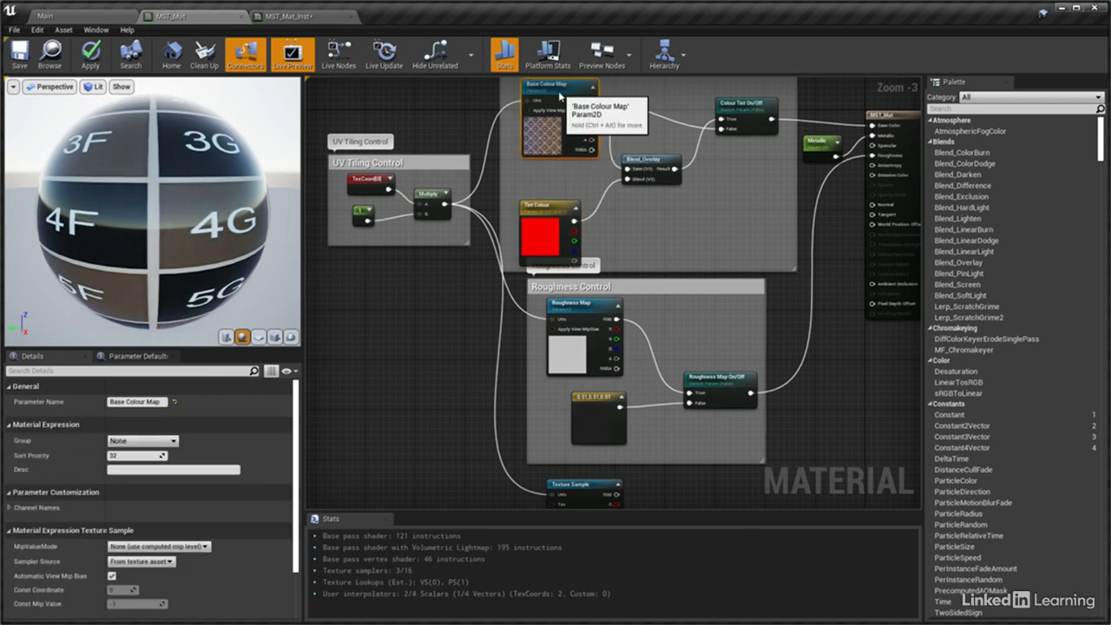
left_click(168, 441)
left_click(164, 453)
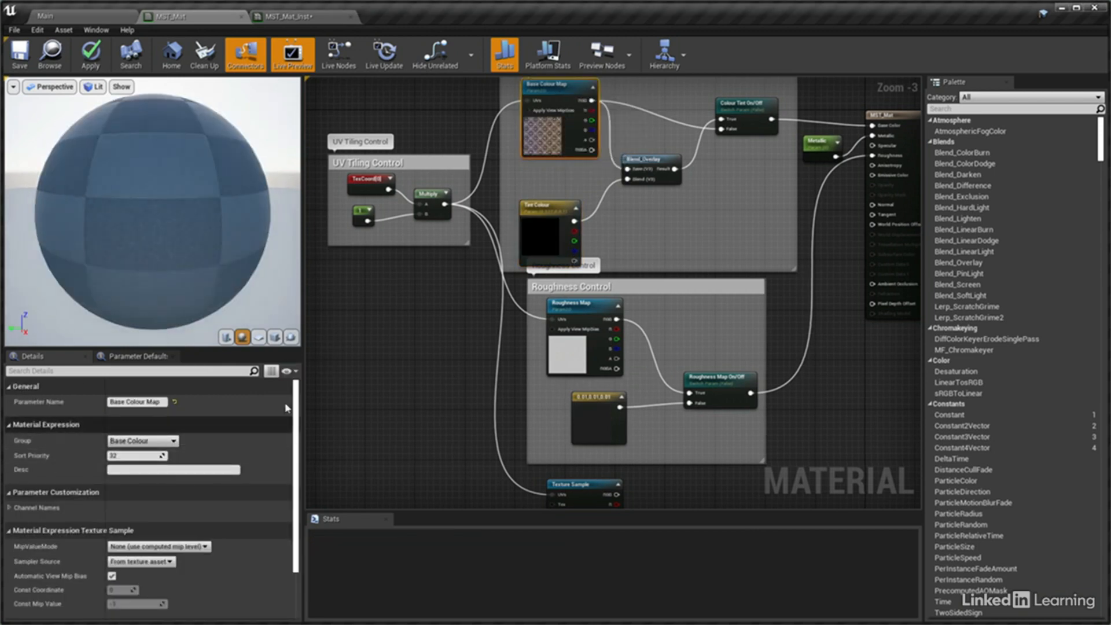
left_click(553, 209)
left_click(174, 481)
left_click(173, 480)
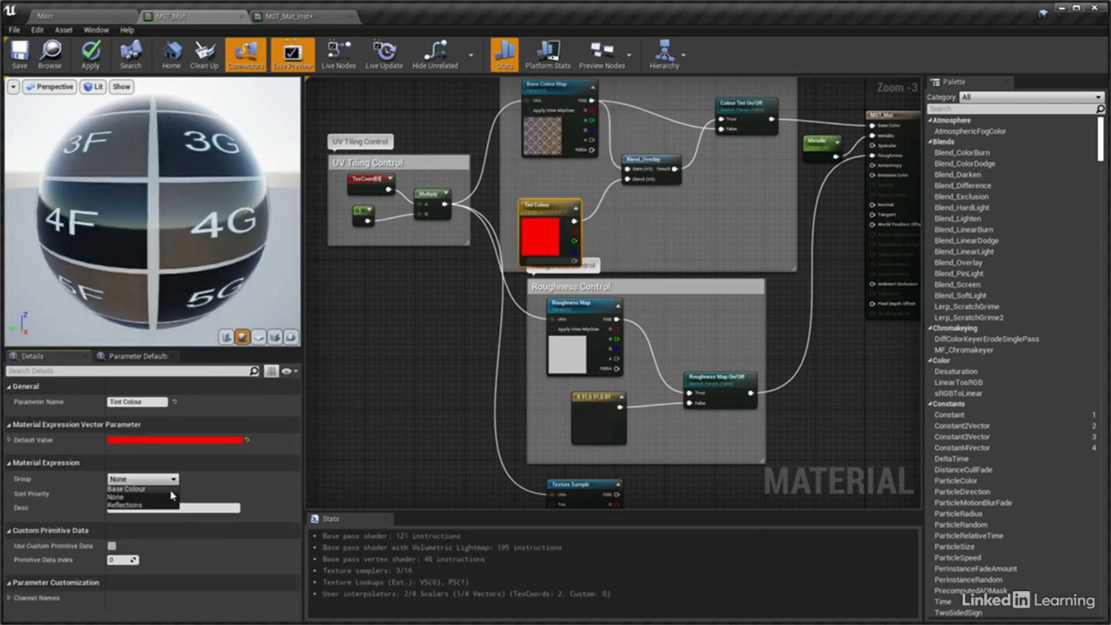
left_click(144, 491)
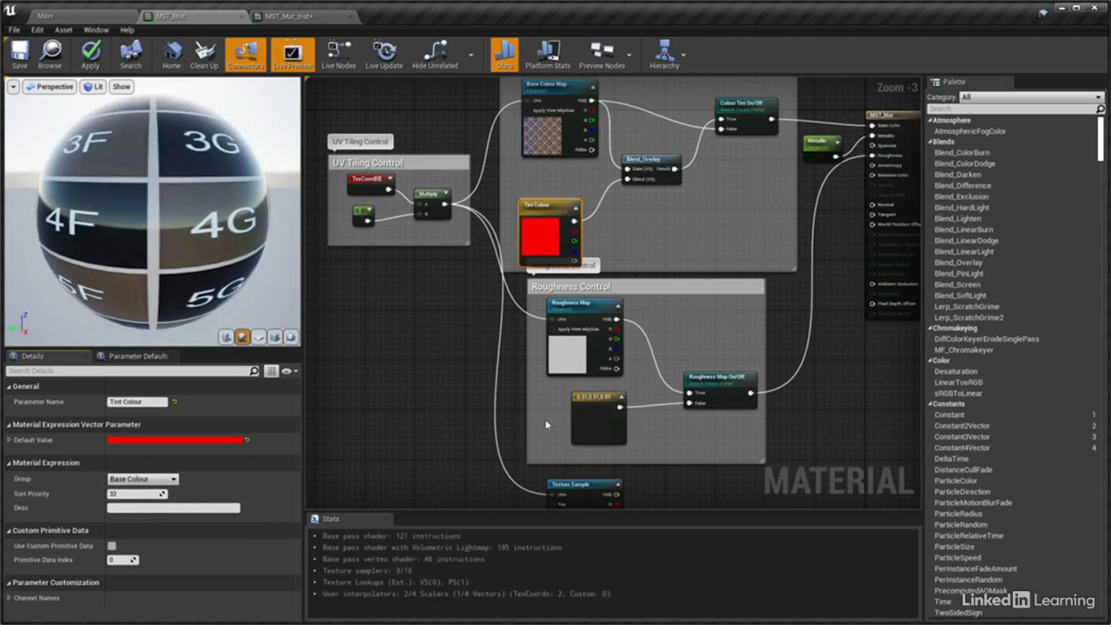
Convert the dark constant in Roughness Control to a parameter named "Roughness Colour" and assign it to the Reflections group
left_click(579, 399)
right_click(576, 398)
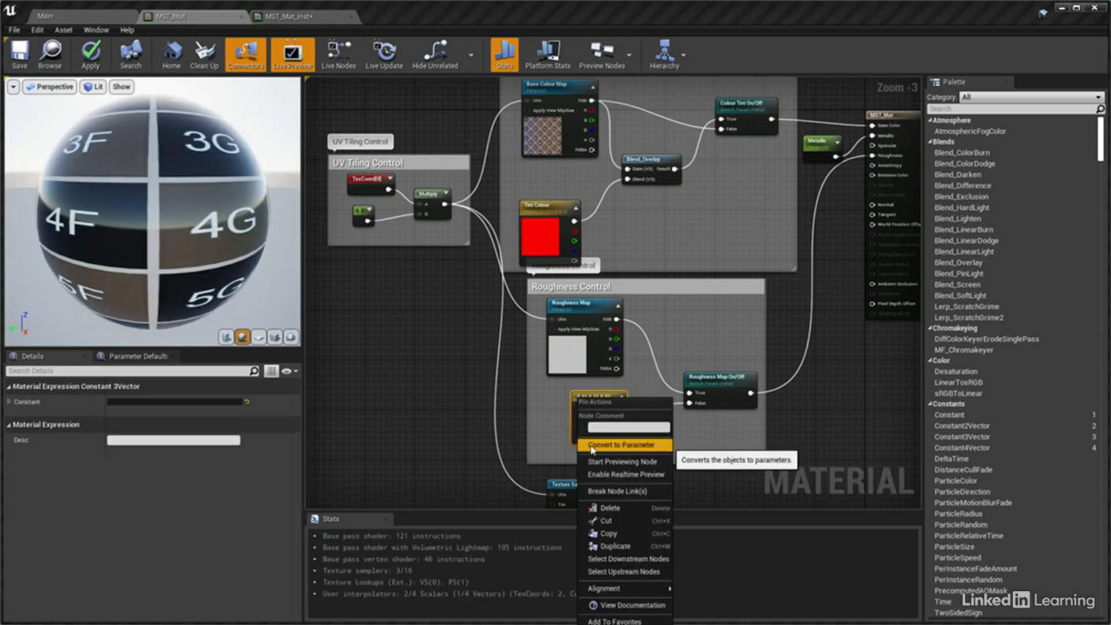
left_click(621, 445)
type("Roughness")
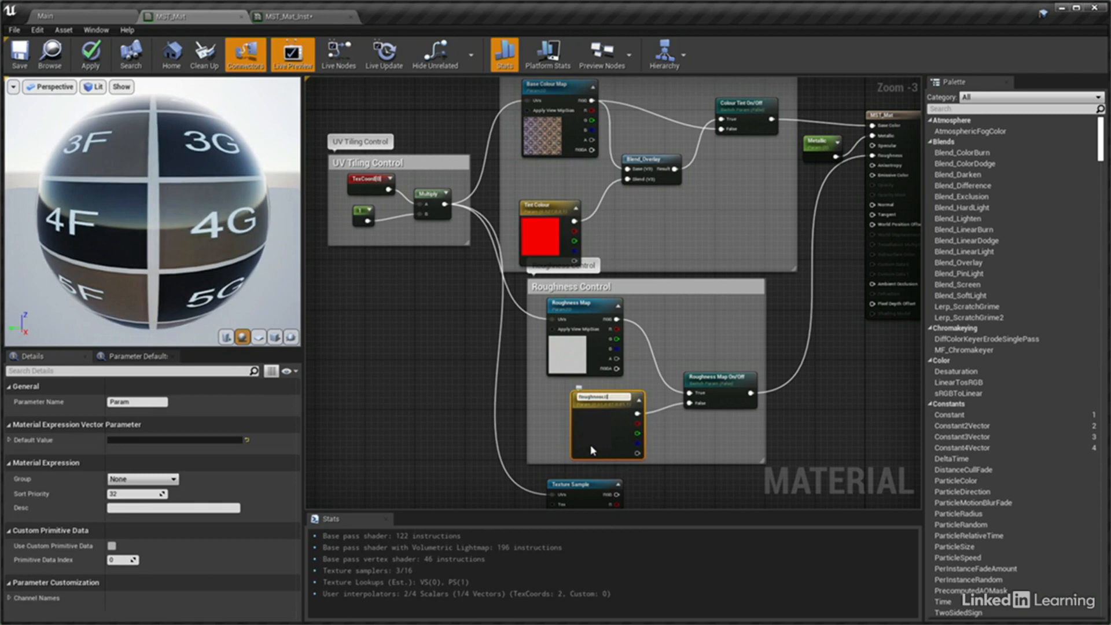
type(" Colour")
key("Return")
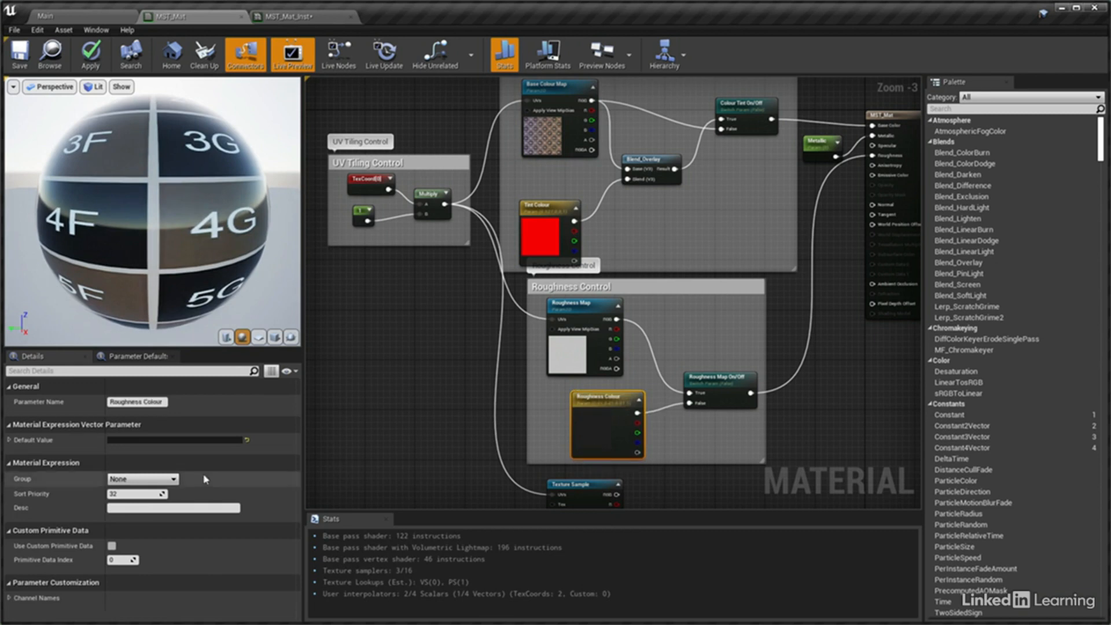
left_click(162, 479)
left_click(163, 504)
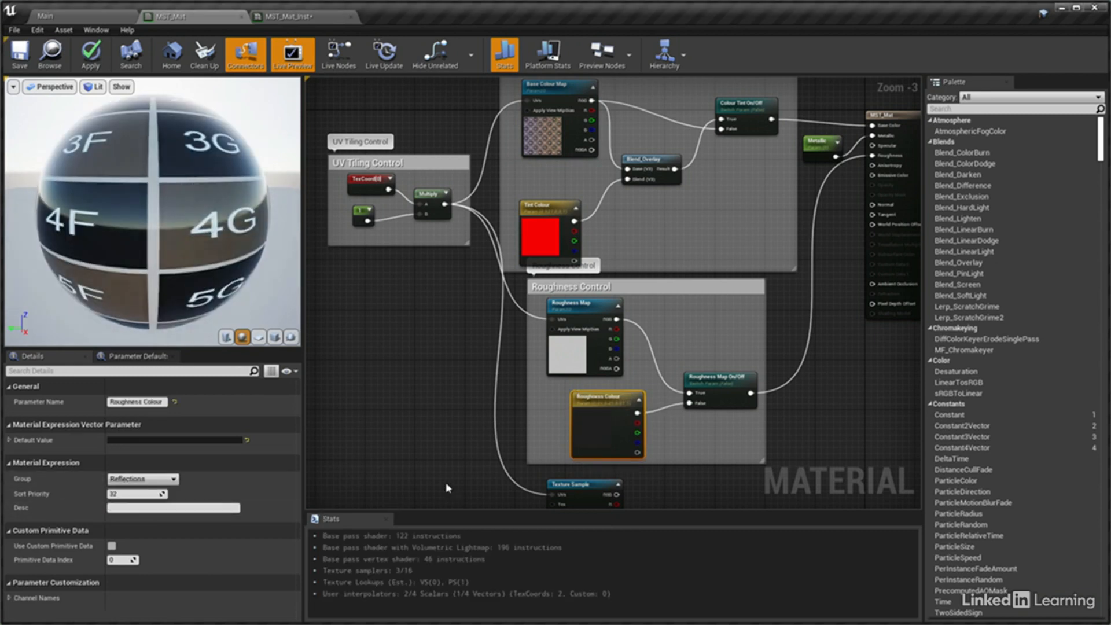
Convert the remaining Texture Sample below Roughness Control to a parameter named "Normal Map" and place it in a new group "Normals"
right_click_drag(492, 476, 495, 350)
right_click(556, 360)
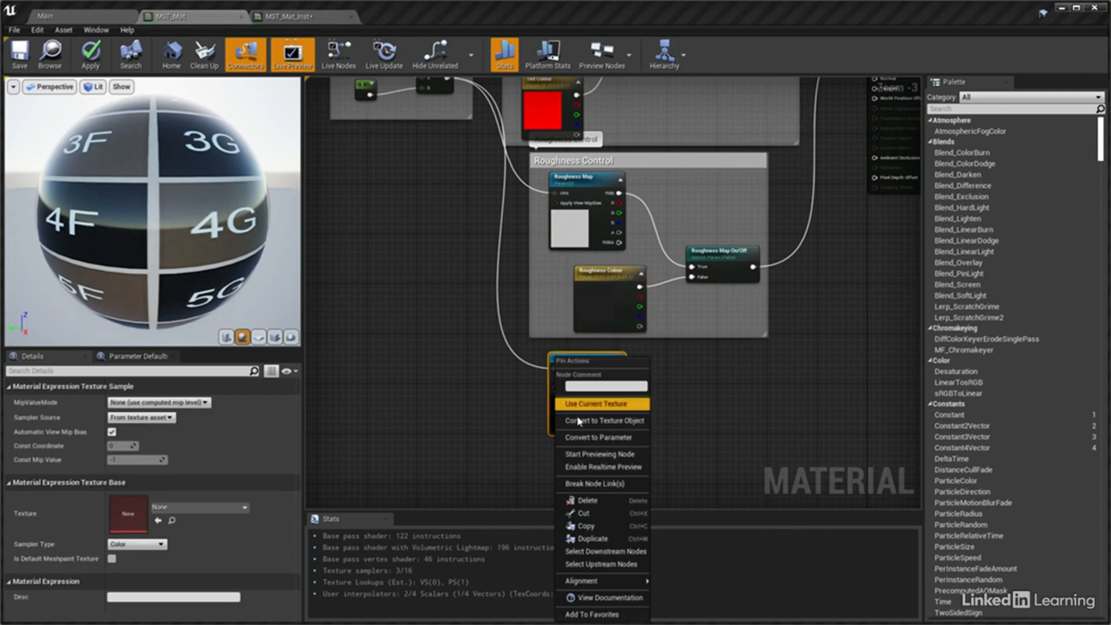
left_click(580, 437)
type("Normal Map")
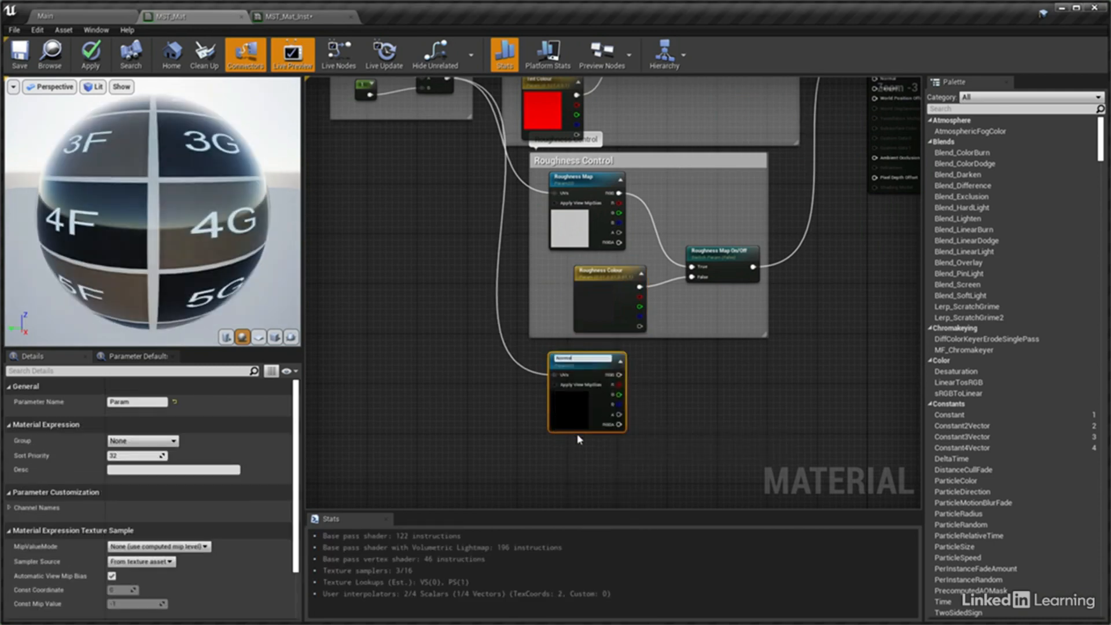
key("Return")
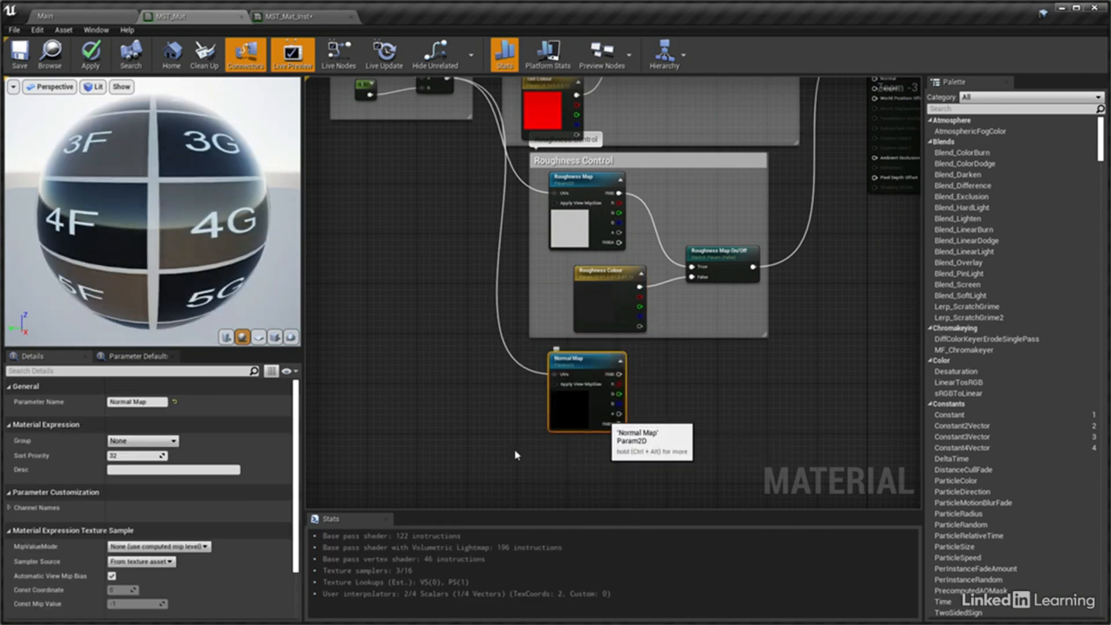
left_click(108, 441)
type("Normals")
key("Return")
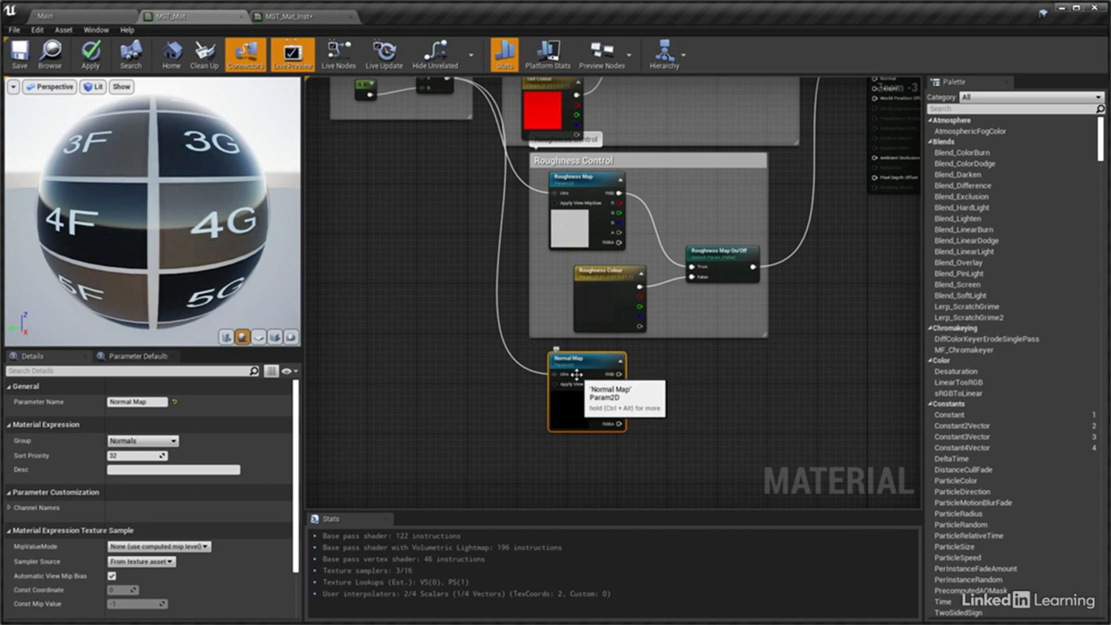
Assign the Normal texture to the Normal Map parameter and connect its RGB output to the material's Normal input
scroll(274, 588, "down", 3)
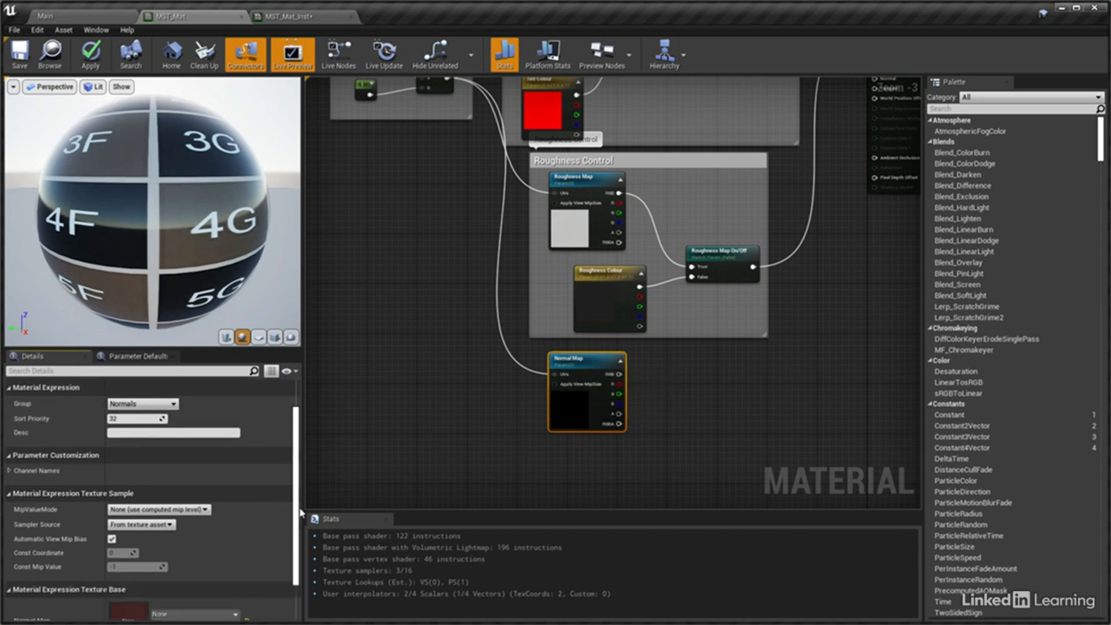
left_click(194, 555)
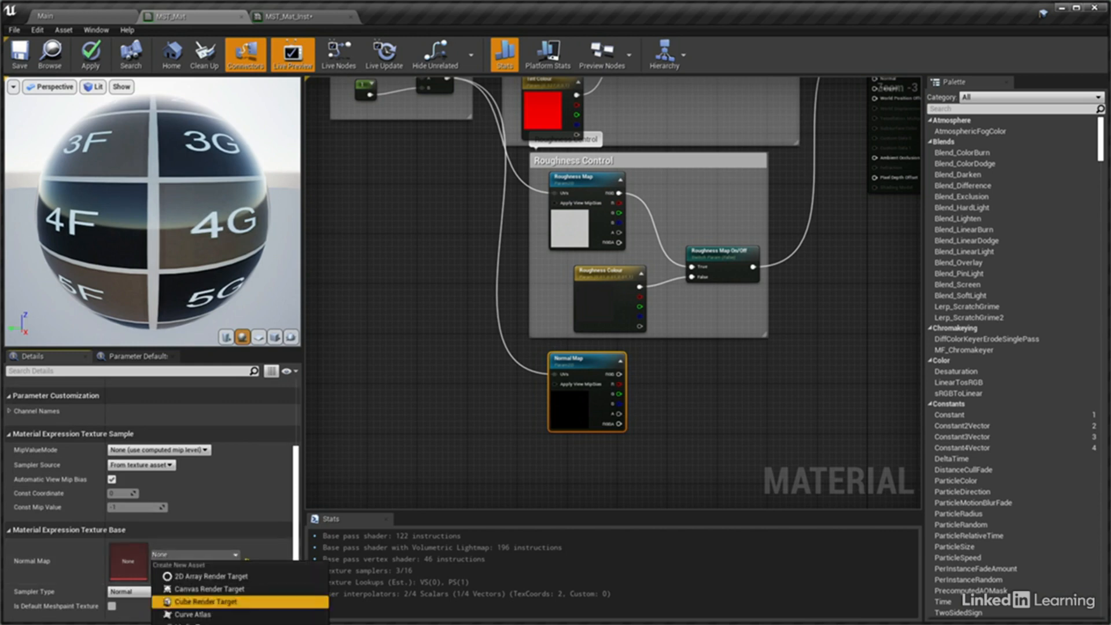
left_click(200, 623)
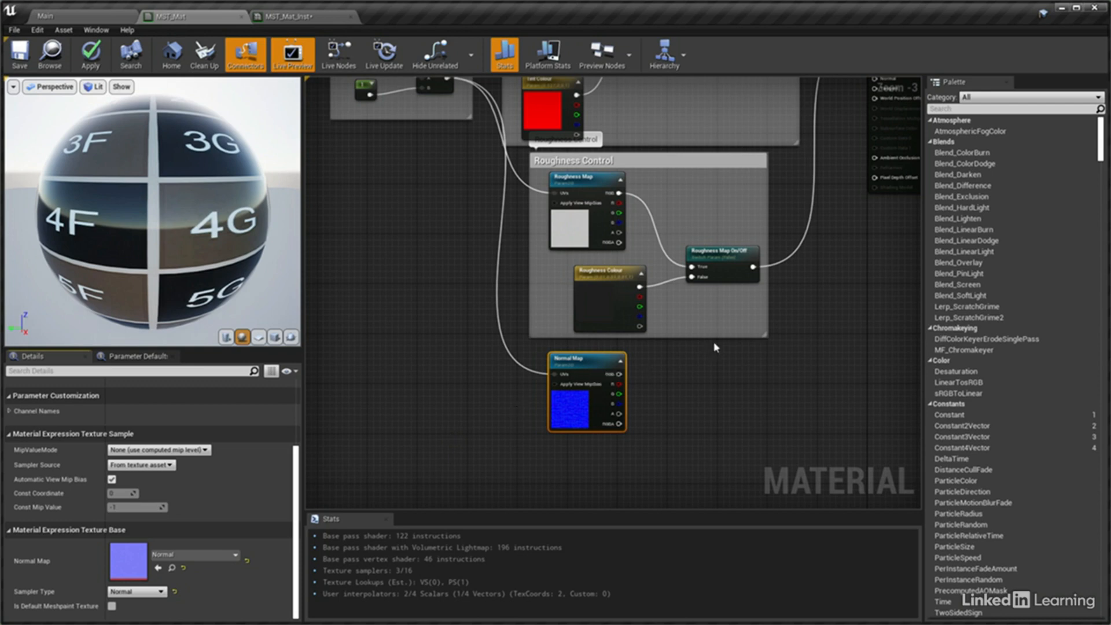
right_click_drag(712, 342, 605, 413)
left_click_drag(512, 451, 768, 150)
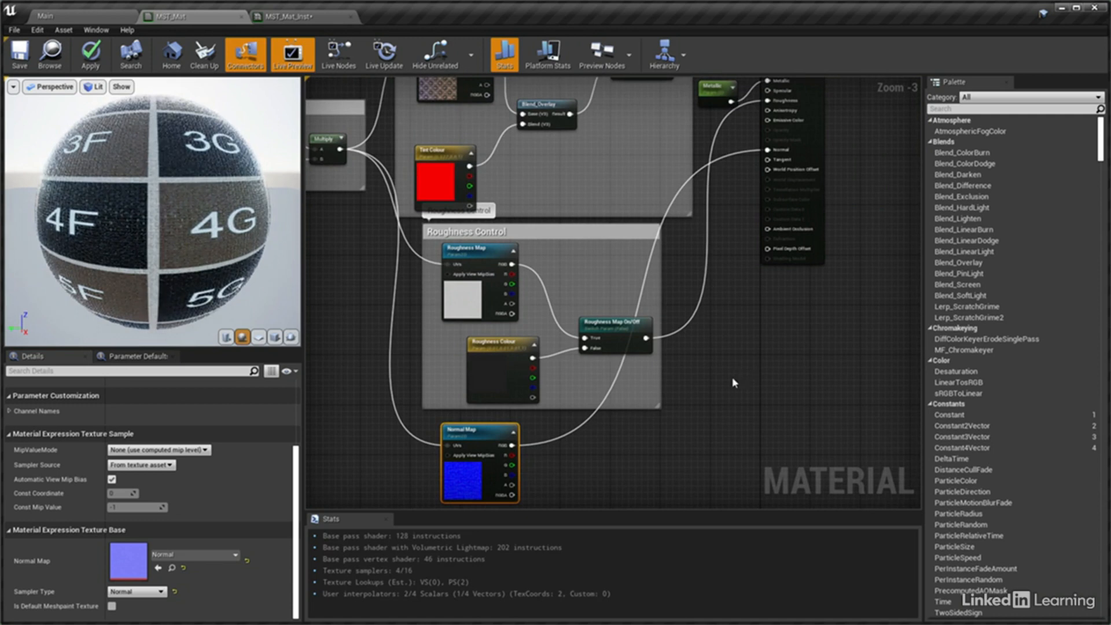
Save the master material and switch to the MST_Mat_Inst instance
left_click(19, 54)
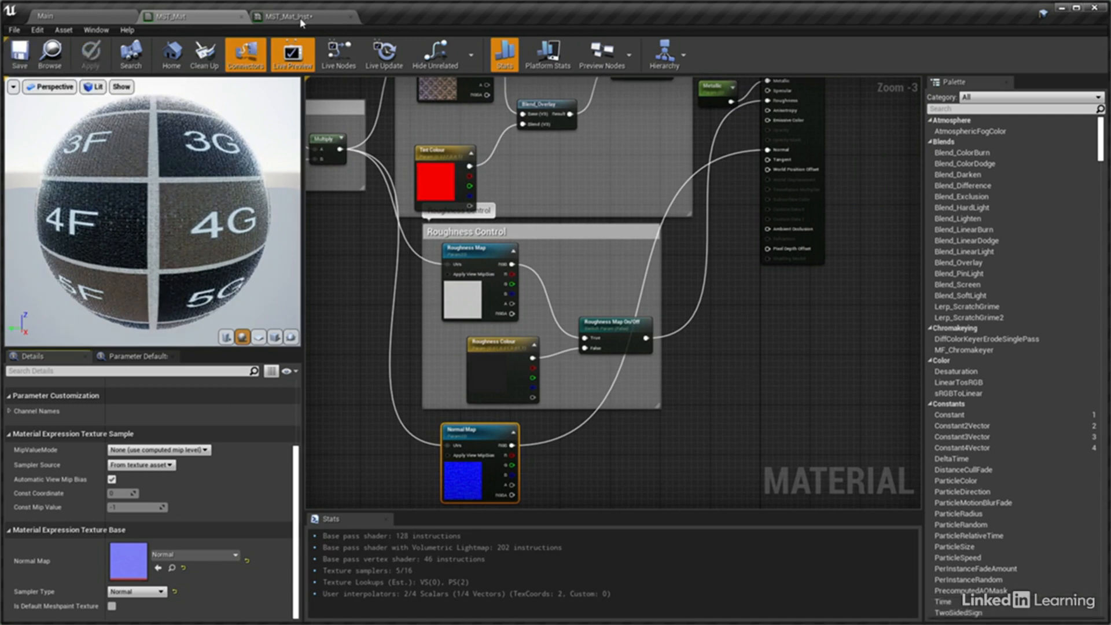
left_click(289, 17)
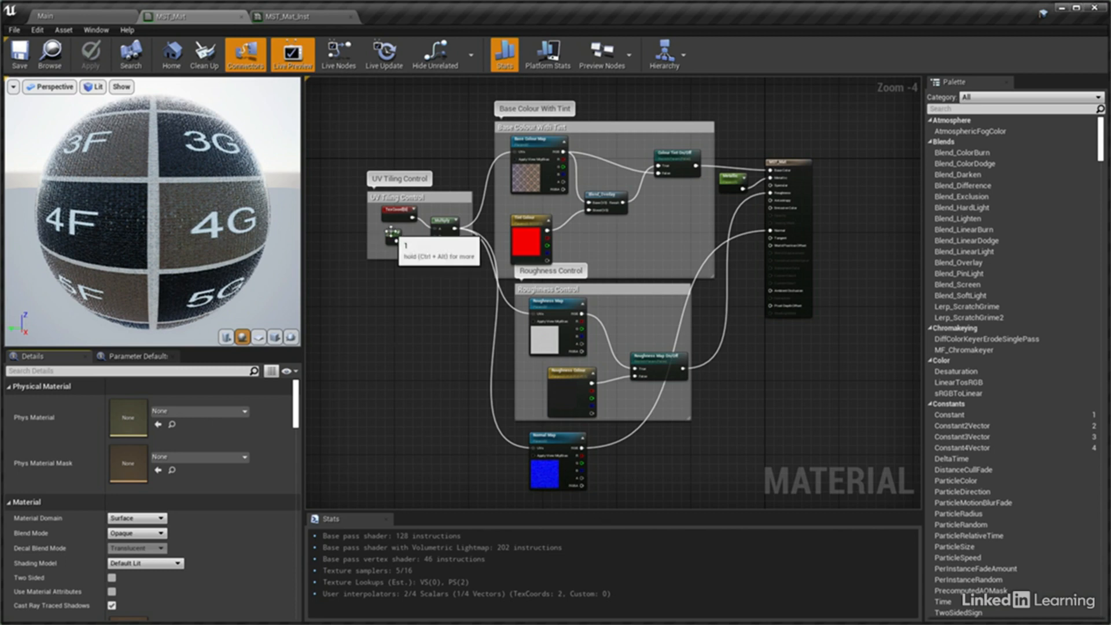
In MST_Mat, convert the tiling constant to a parameter named "UV Tiling" and place it in a new group "UV Control"
right_click(392, 236)
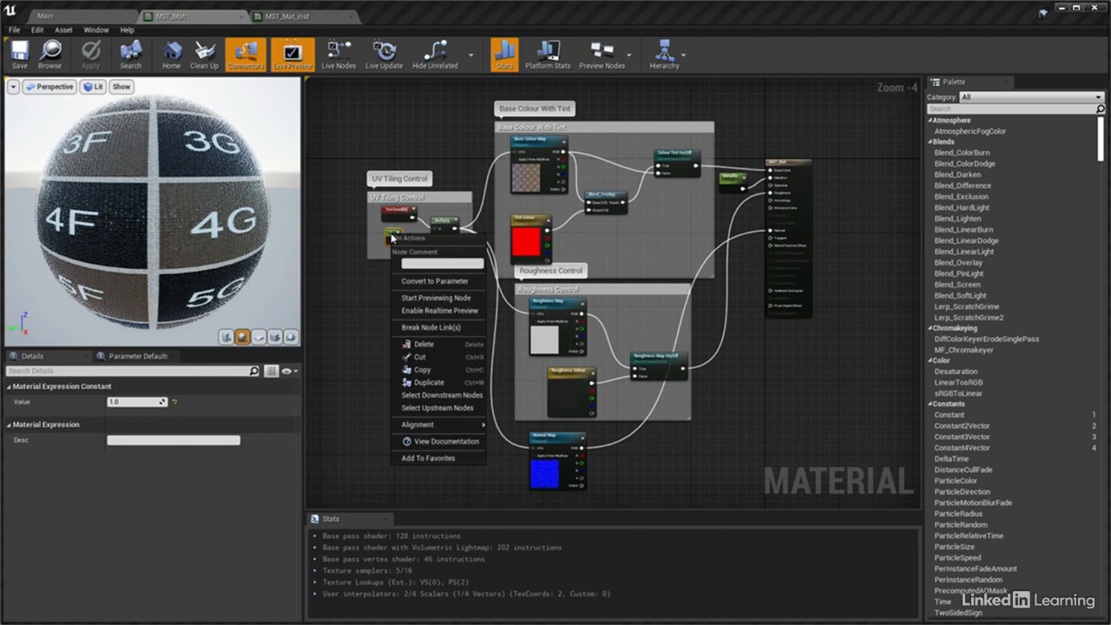
left_click(414, 282)
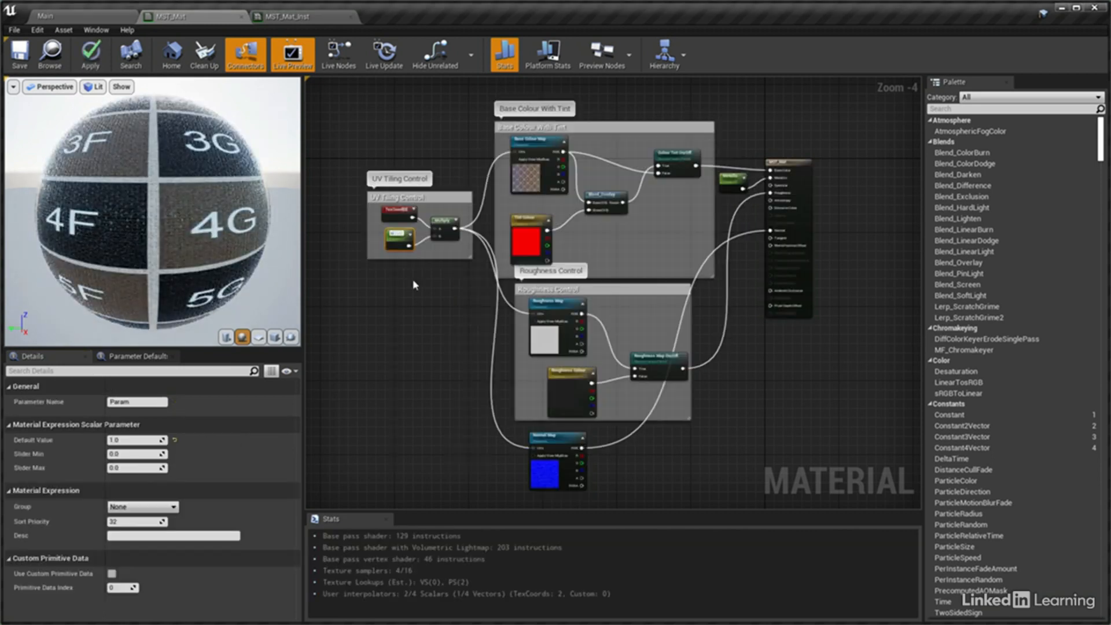
type("UV Tiling")
key("Return")
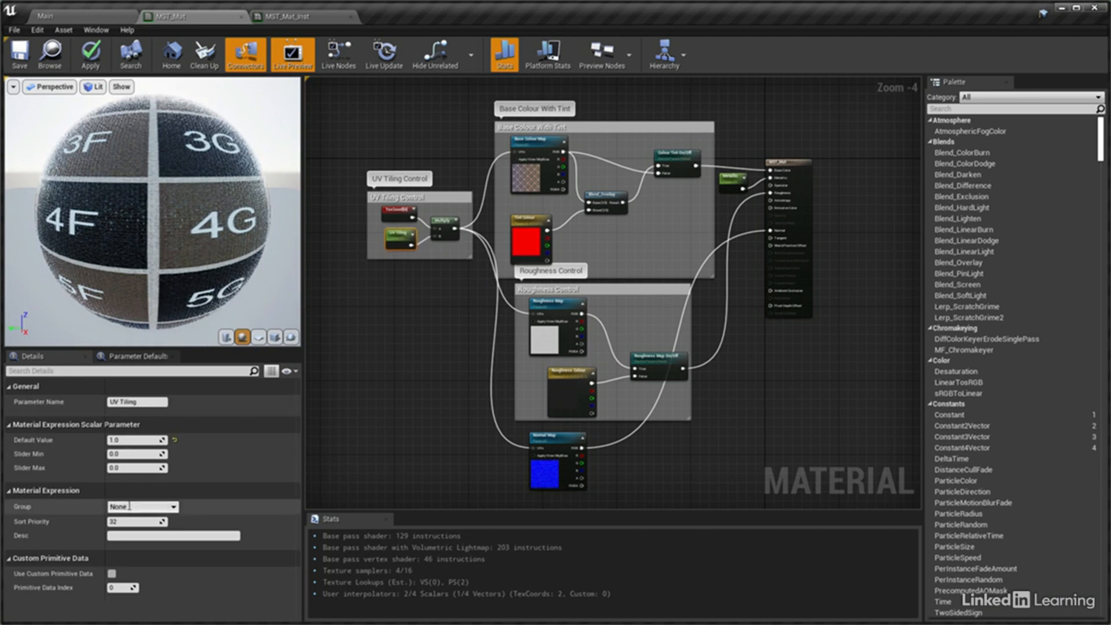
left_click(129, 506)
type("UV ")
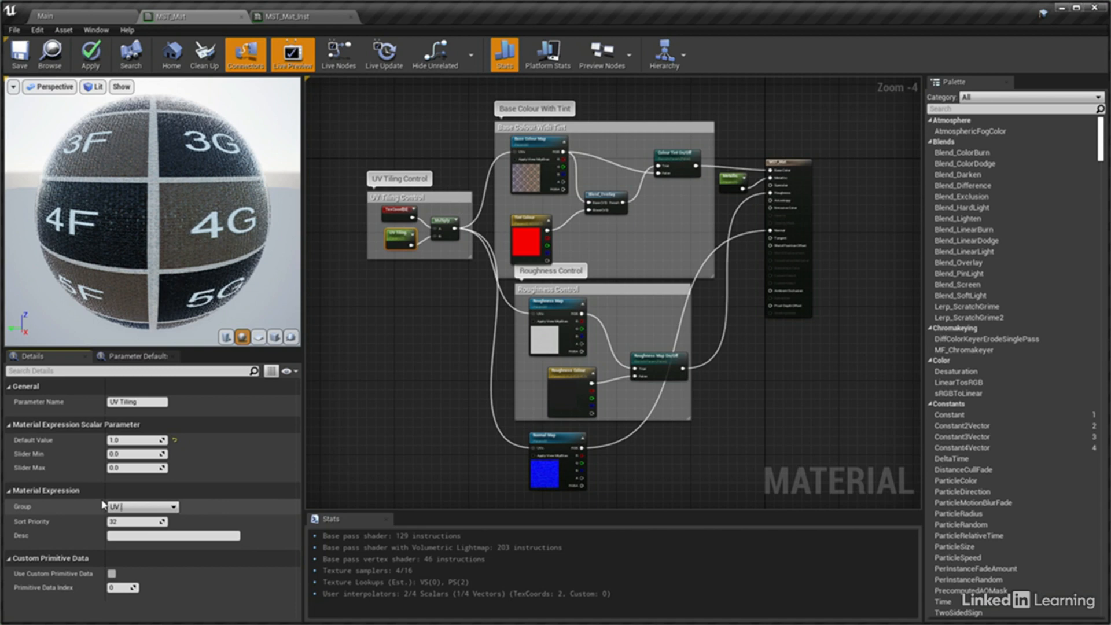
type("Control")
key("Return")
Save MST_Mat and review its parameter groups in the MST_Mat_Inst instance
left_click(28, 50)
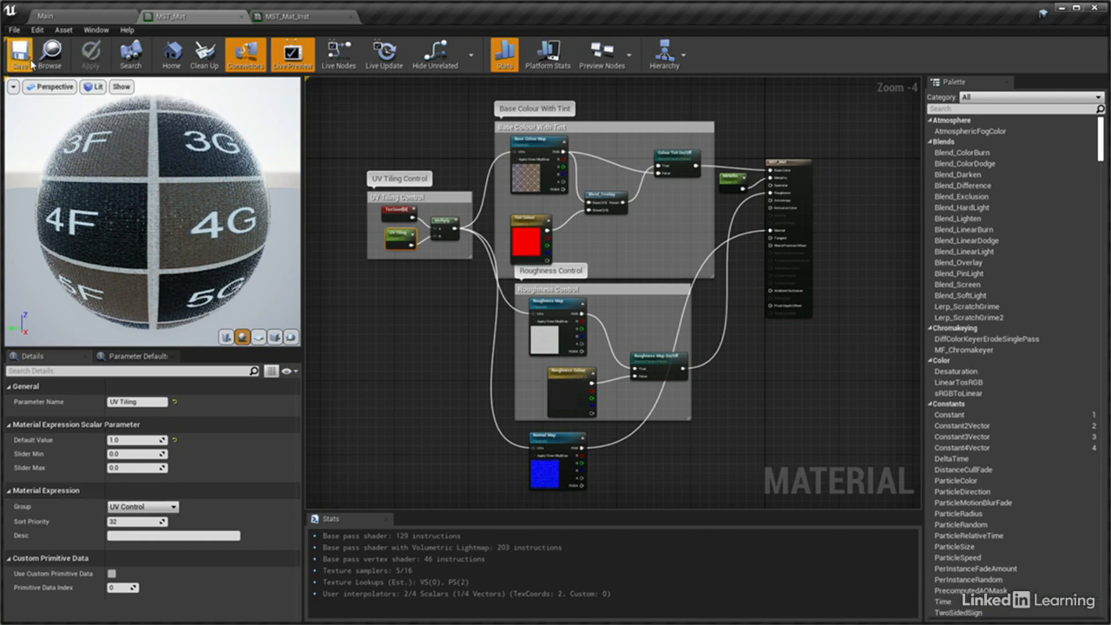
left_click(313, 24)
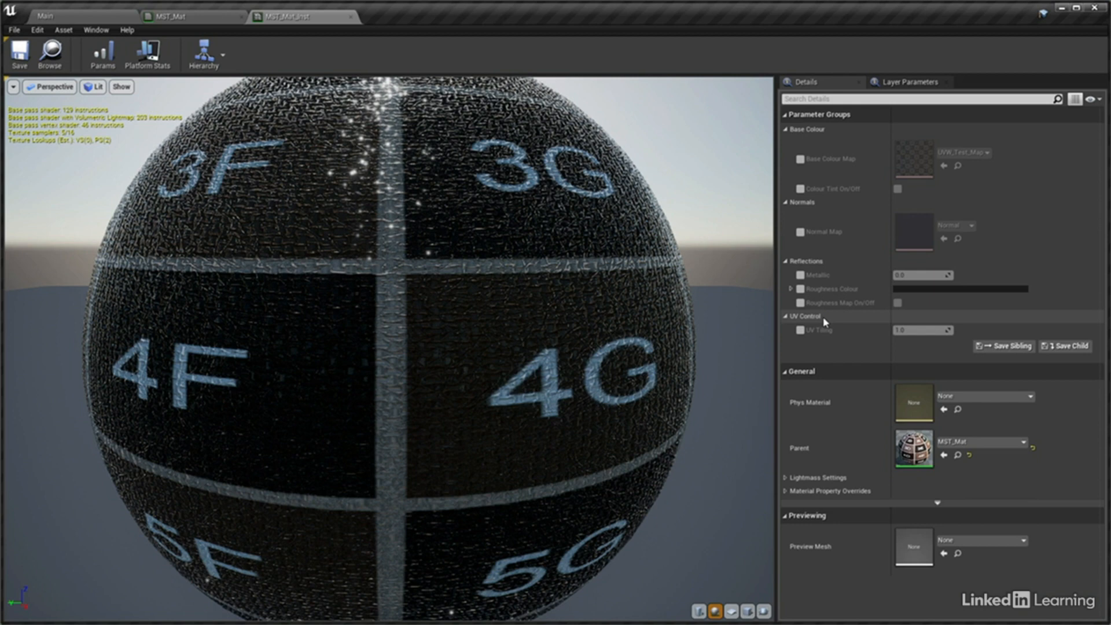
Back in MST_Mat, change the UV Tiling parameter's group name to "01 UV Control"
left_click(213, 21)
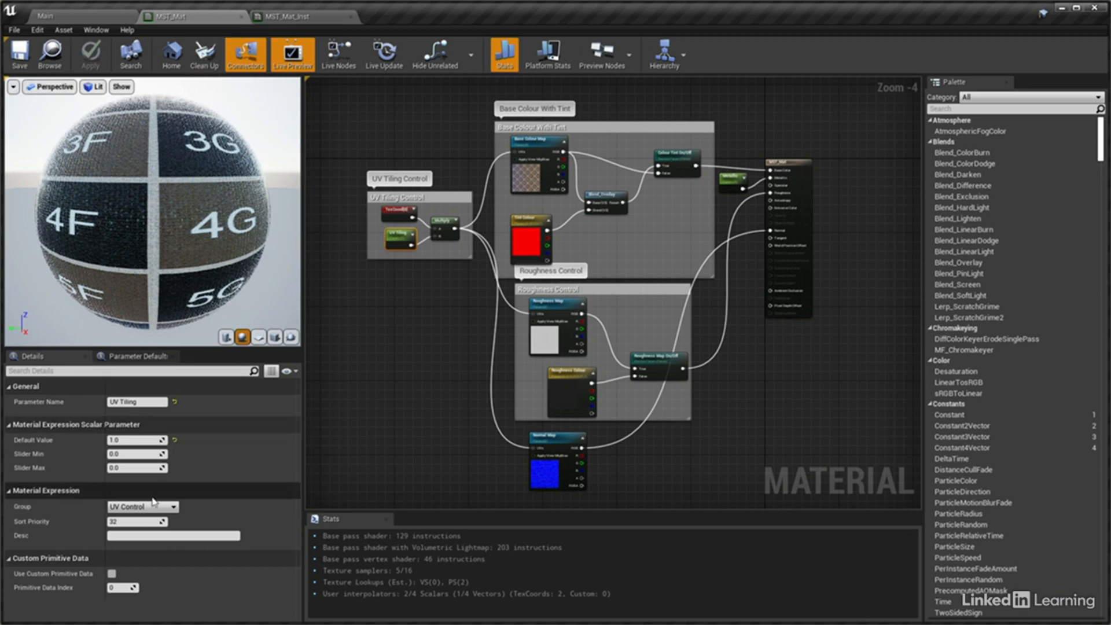
left_click(133, 507)
left_click(112, 508)
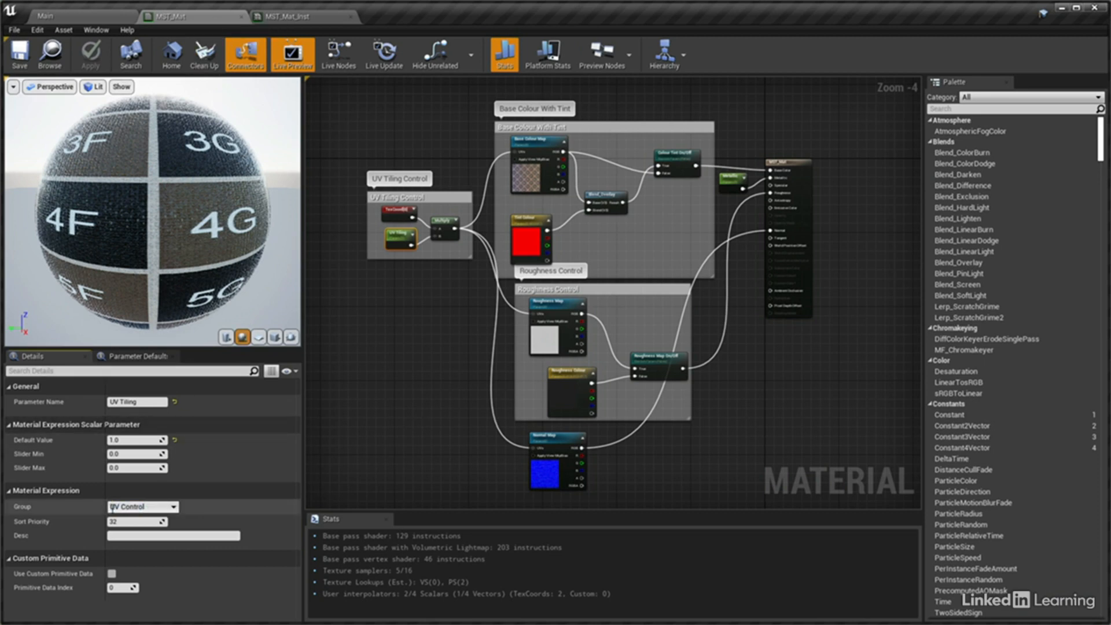
type("01")
key("Return")
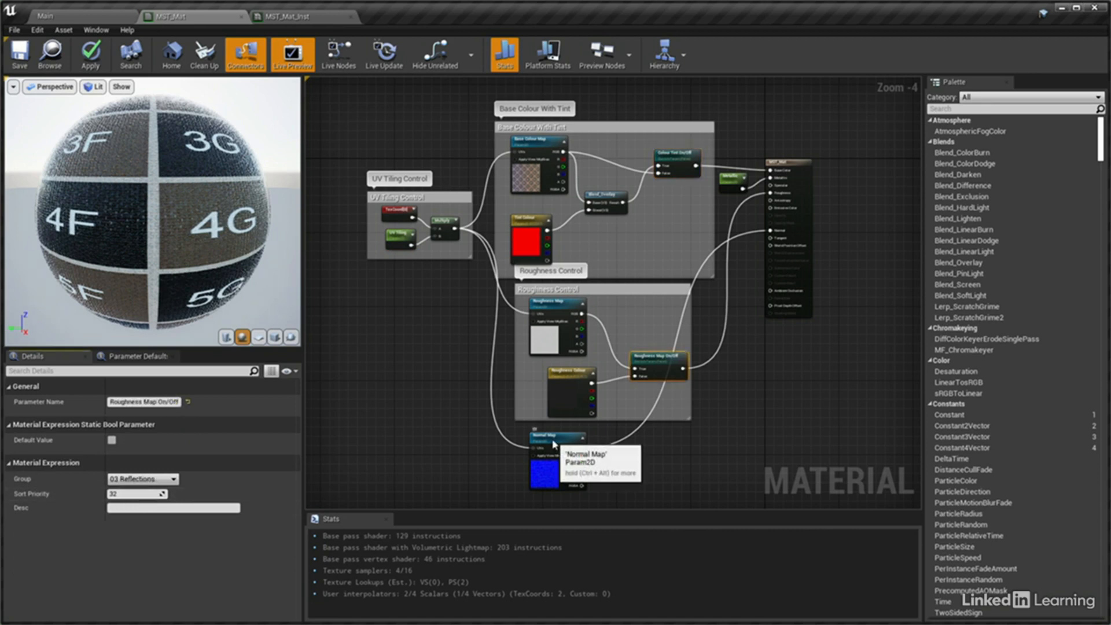
Place the Normal Map parameter in group "04 Normals" and the Metallic parameter in "03 Reflections", saving the material
left_click(554, 445)
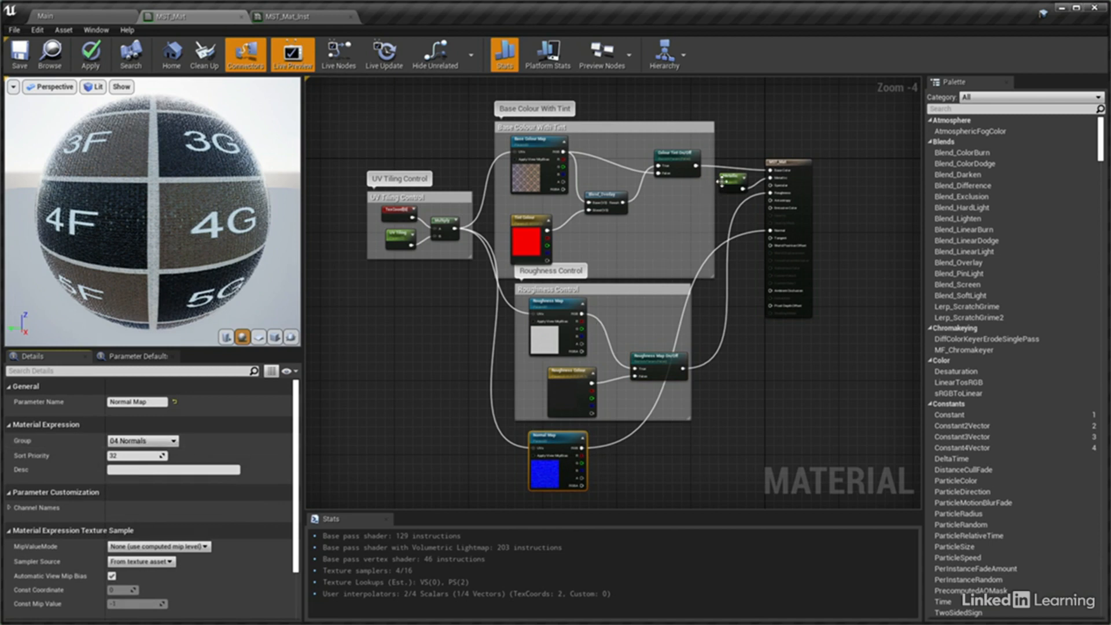
left_click(723, 186)
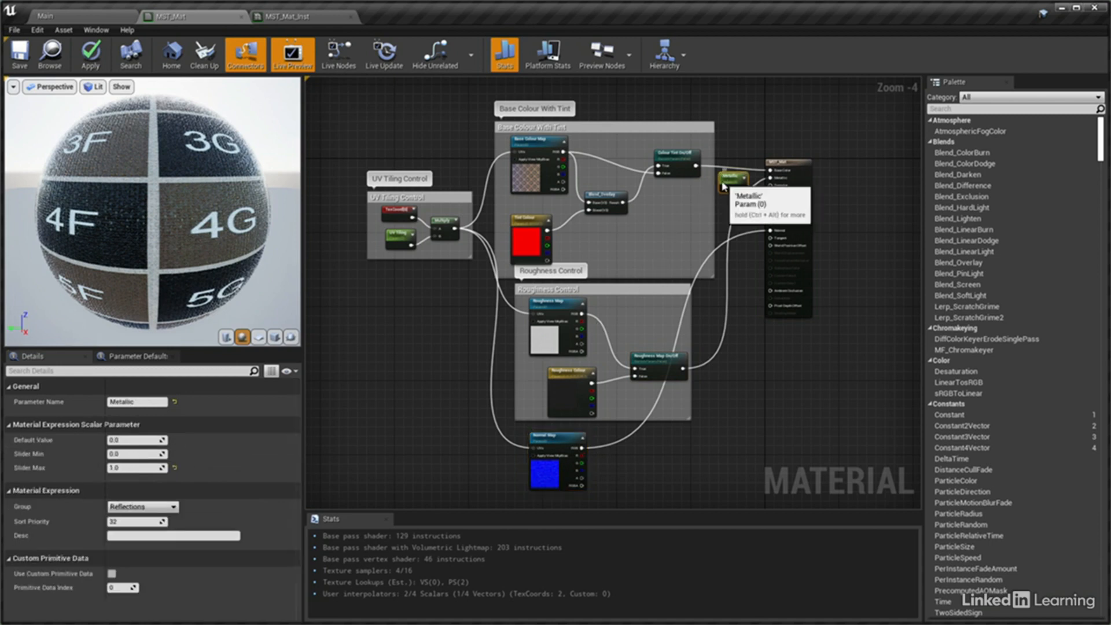
left_click(174, 507)
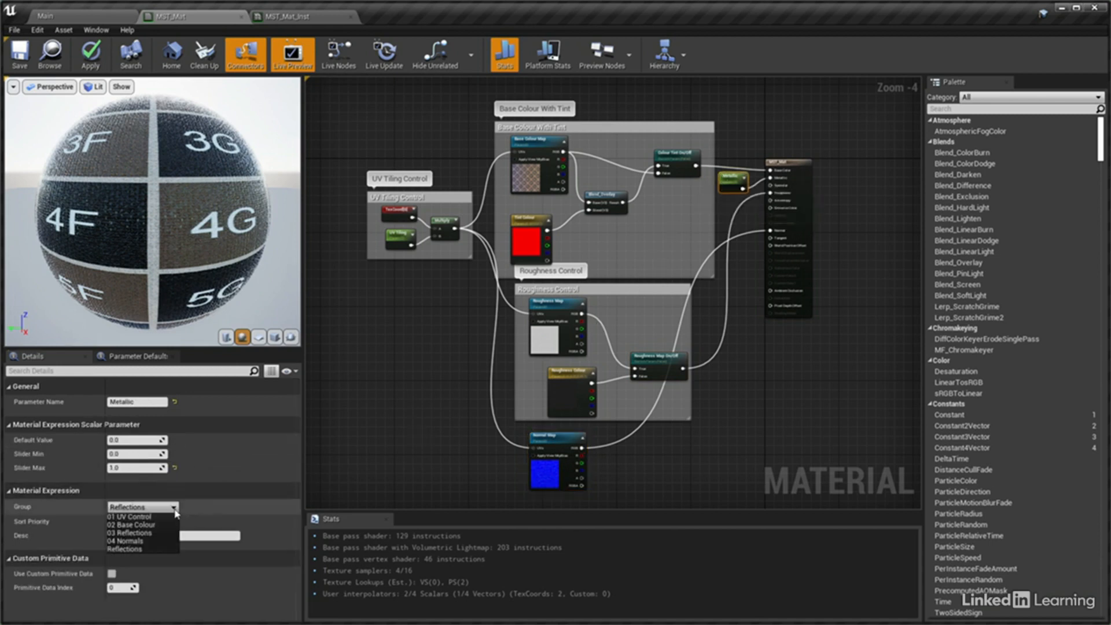
left_click(139, 533)
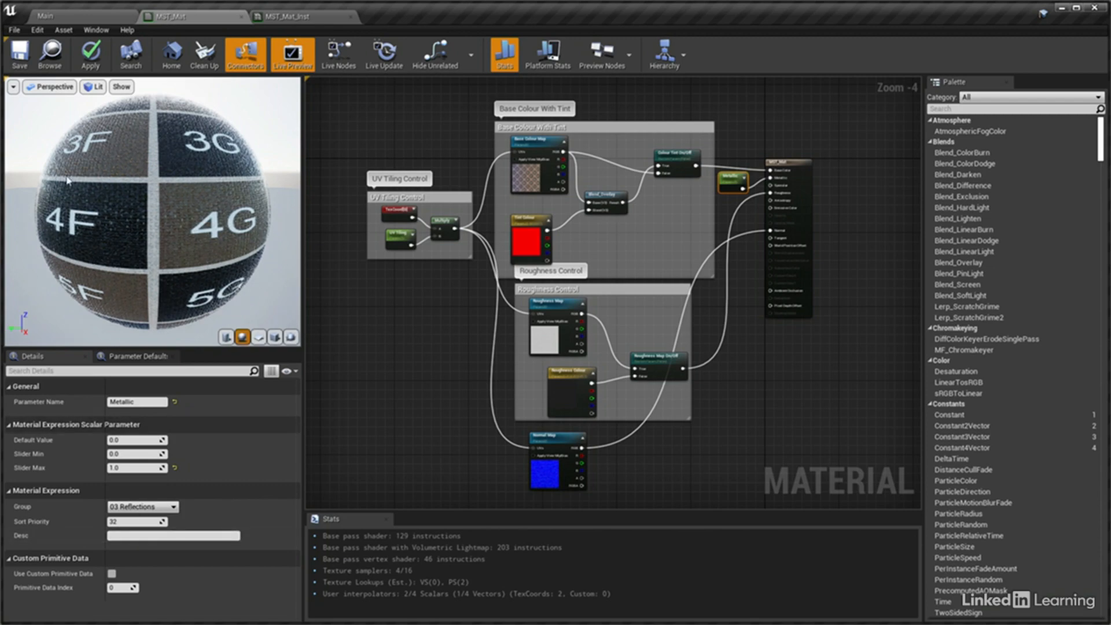
left_click(21, 58)
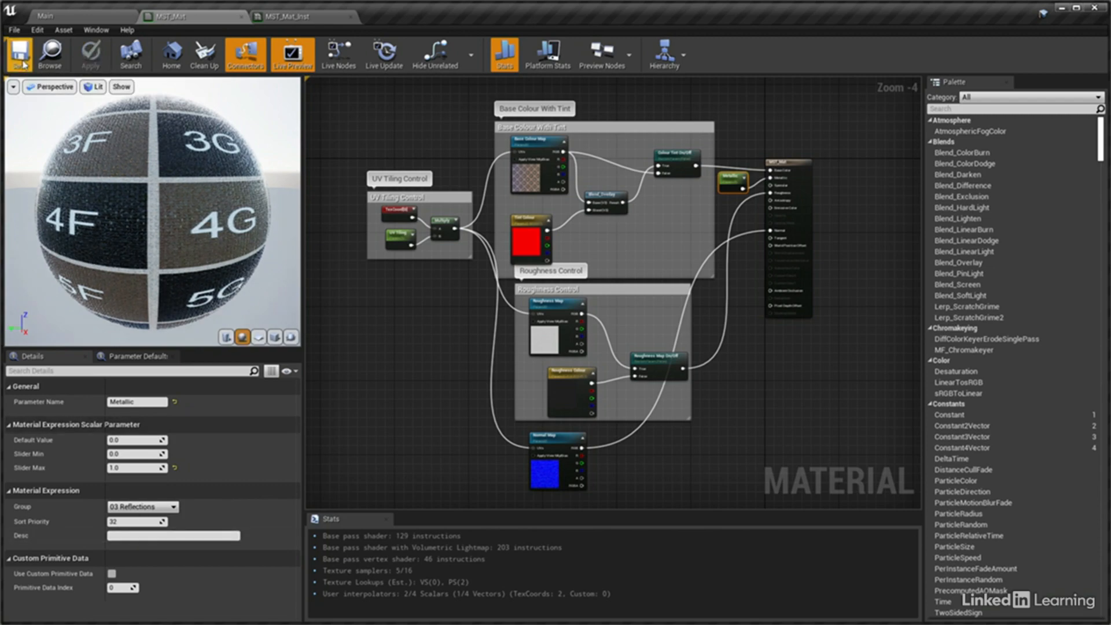
In the MST_Mat_Inst instance, override the Roughness Map On/Off parameter and turn it on
left_click(323, 22)
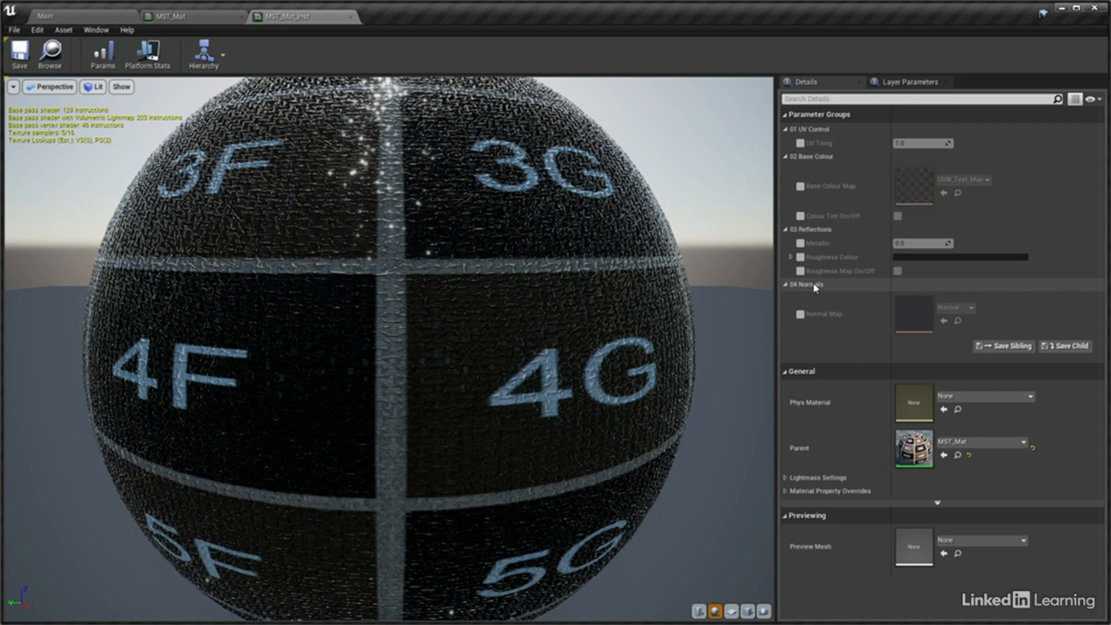
left_click(801, 271)
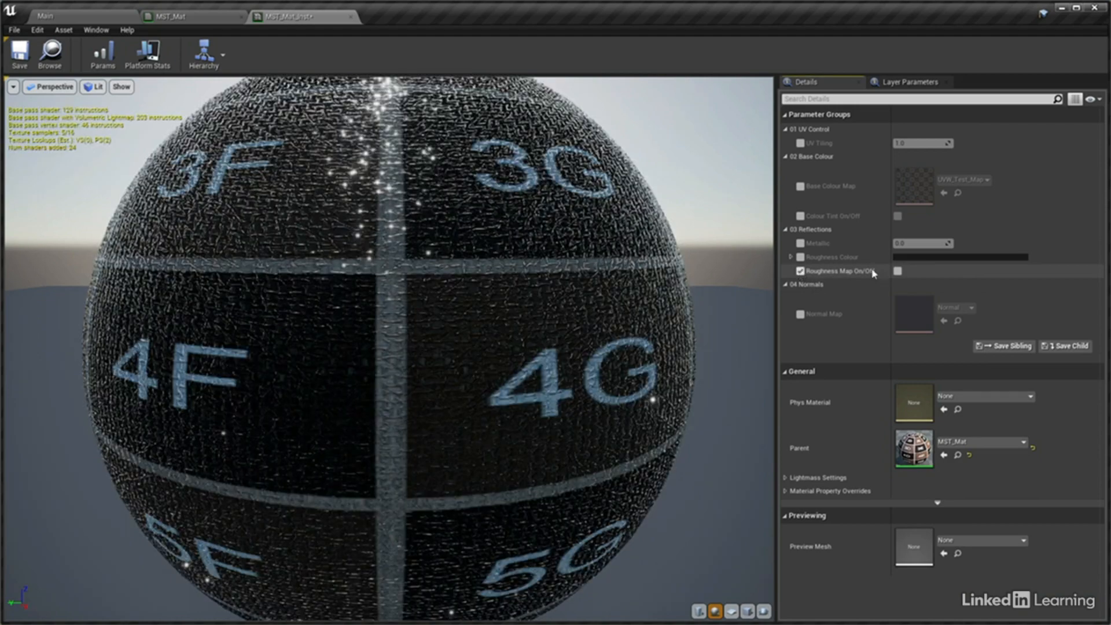
left_click(898, 271)
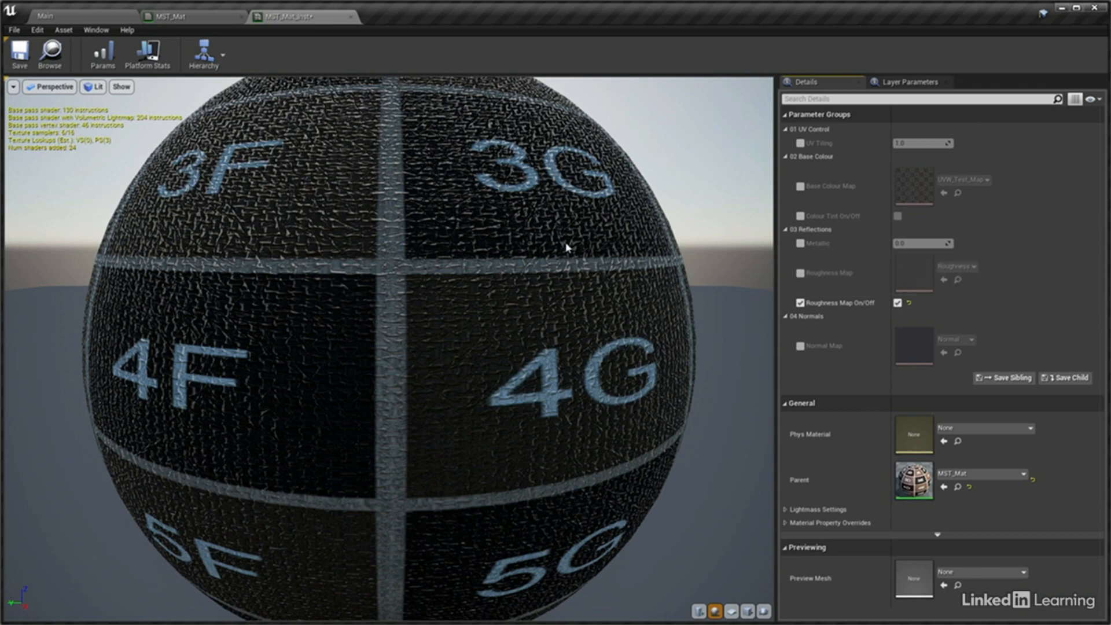
Back in MST_Mat, set the sort priority of the Roughness Colour parameter to 1
left_click(191, 16)
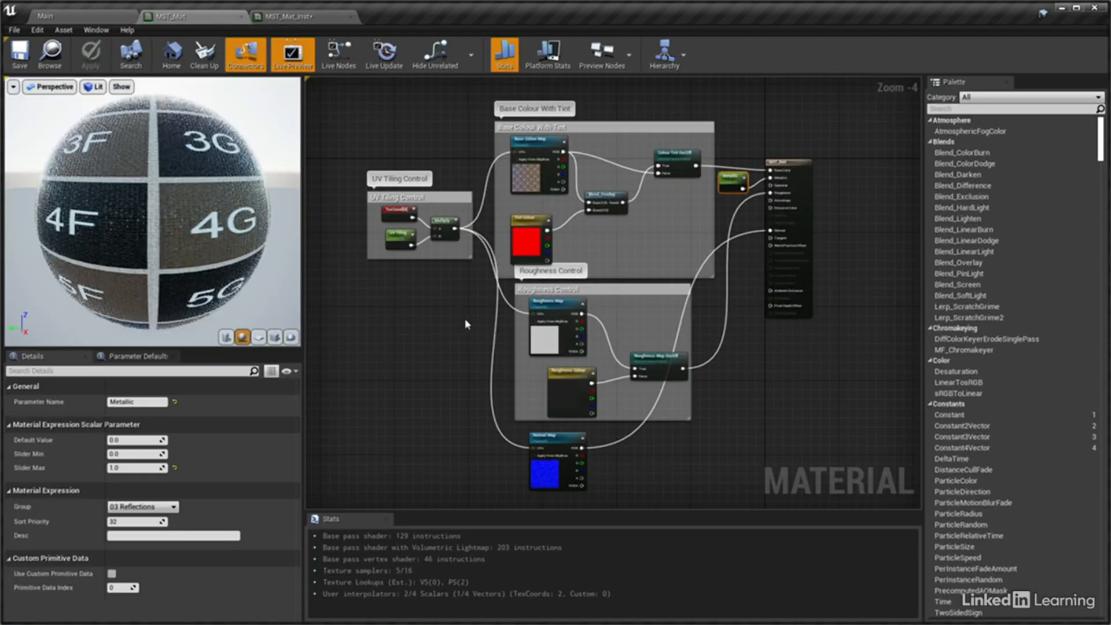
scroll(471, 323, "up", 2)
right_click_drag(553, 385, 516, 323)
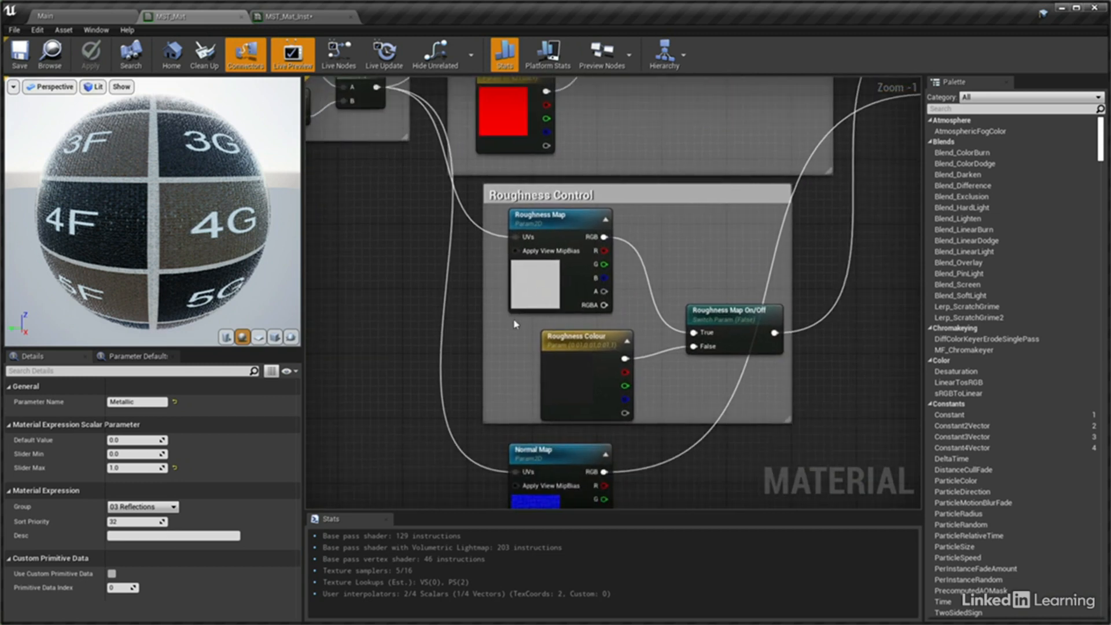
left_click(572, 339)
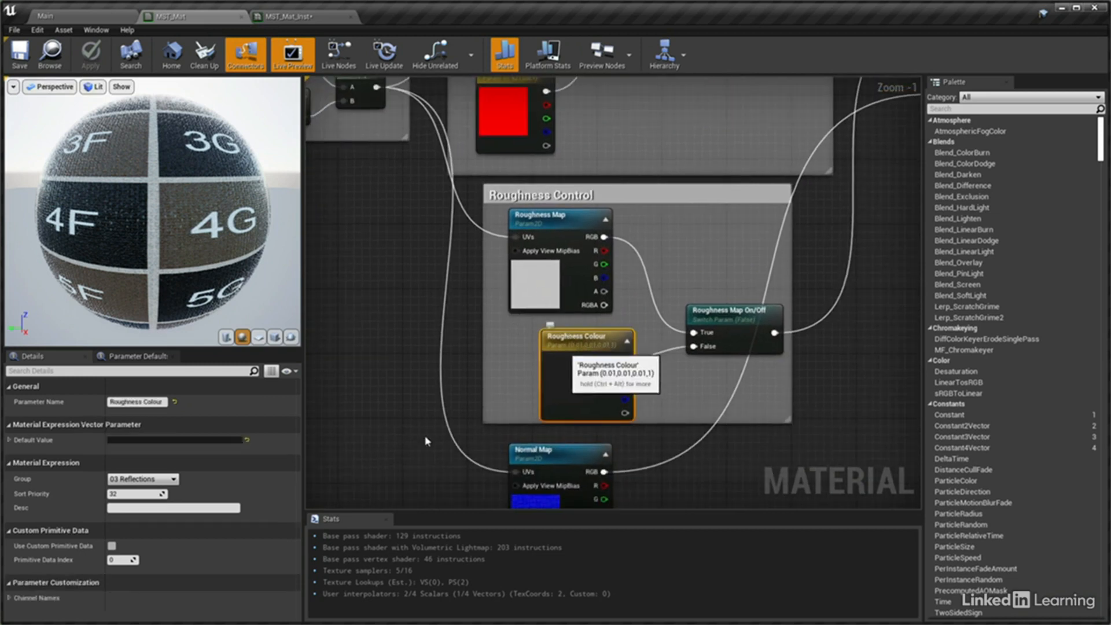
left_click(120, 493)
type("1")
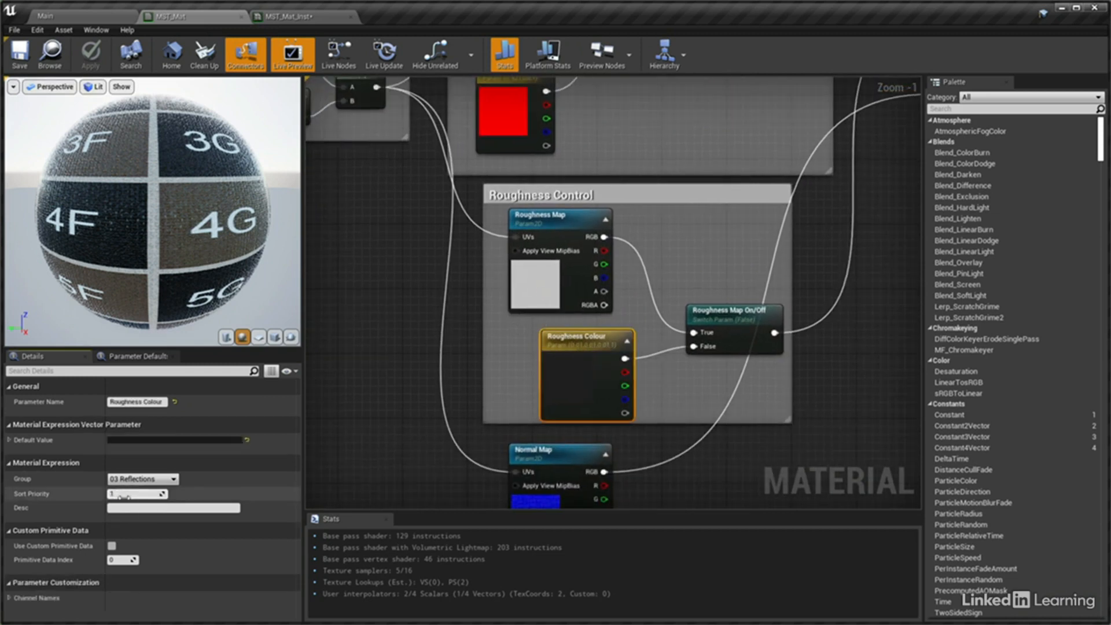
Set the sort priority of the Roughness Map On/Off switch parameter to 2
left_click(547, 223)
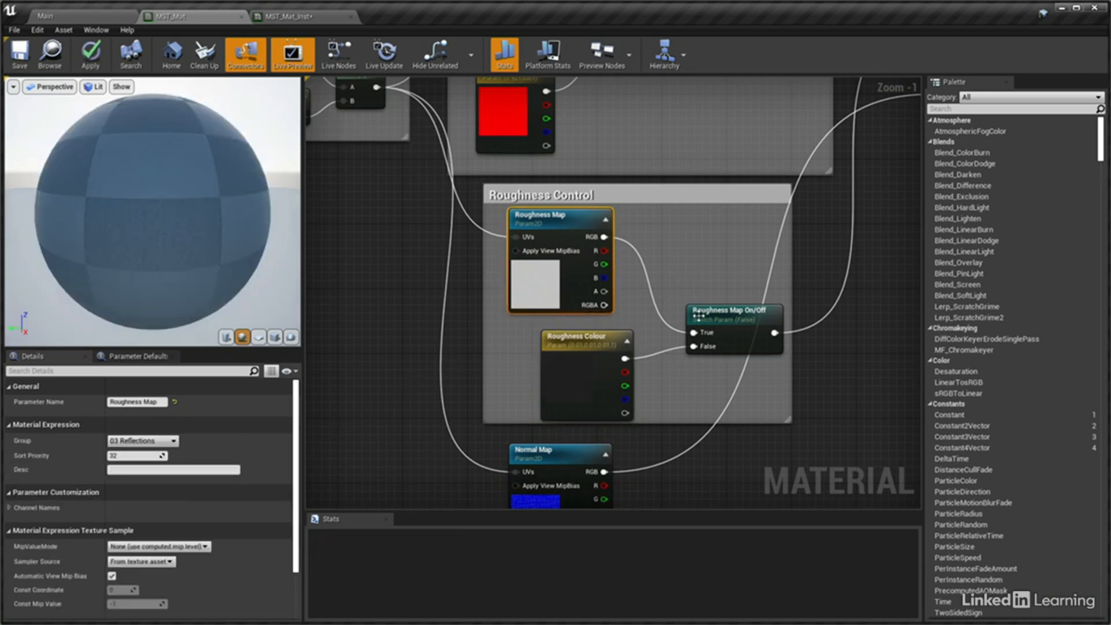
left_click(696, 316)
left_click(146, 495)
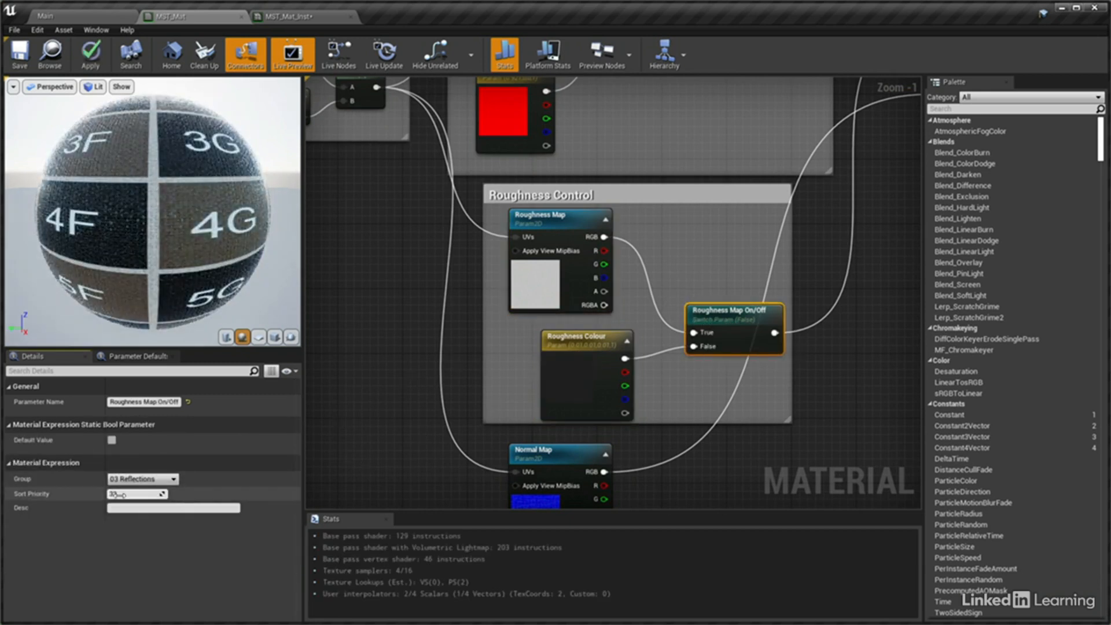
type("2")
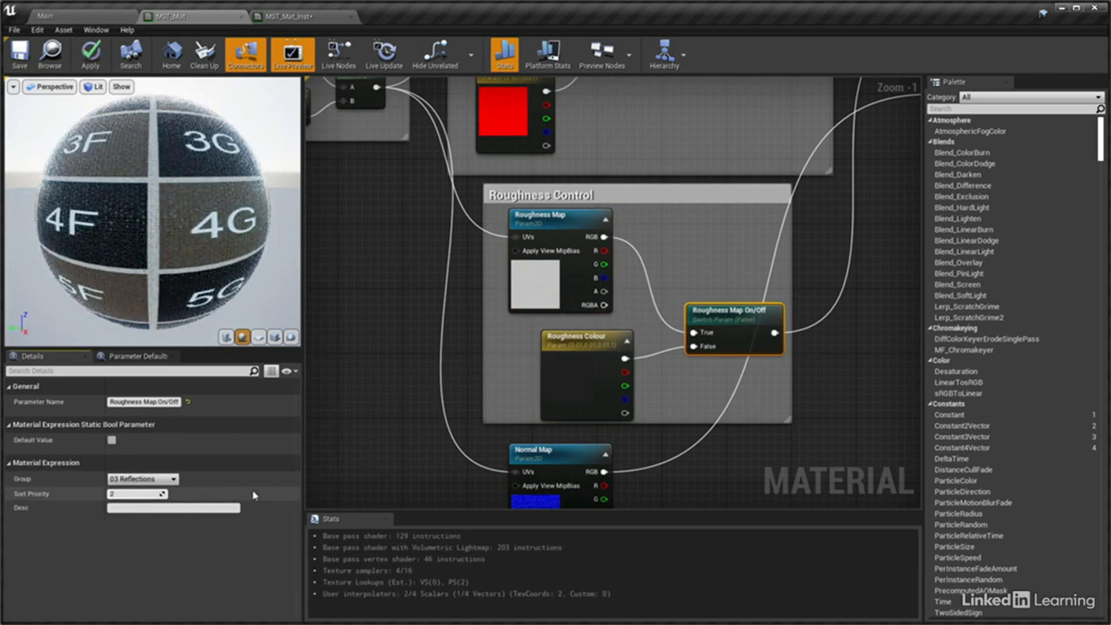
Set the Roughness Map parameter's sort priority to 3 and save the material before returning to MST_Mat_Inst
left_click(572, 230)
left_click(130, 456)
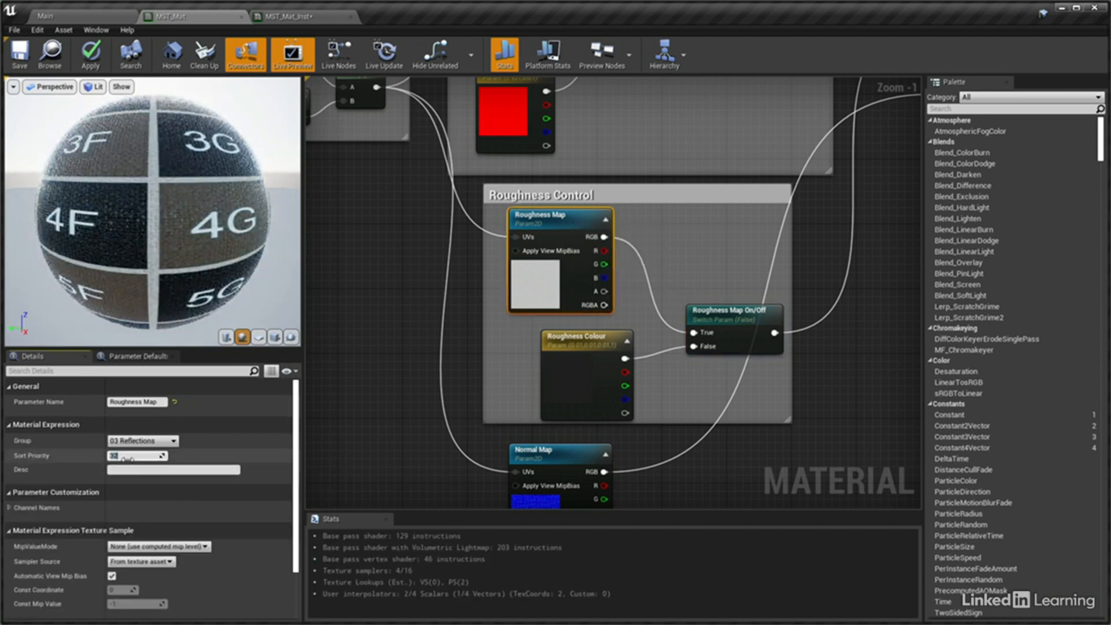
type("3")
left_click(19, 53)
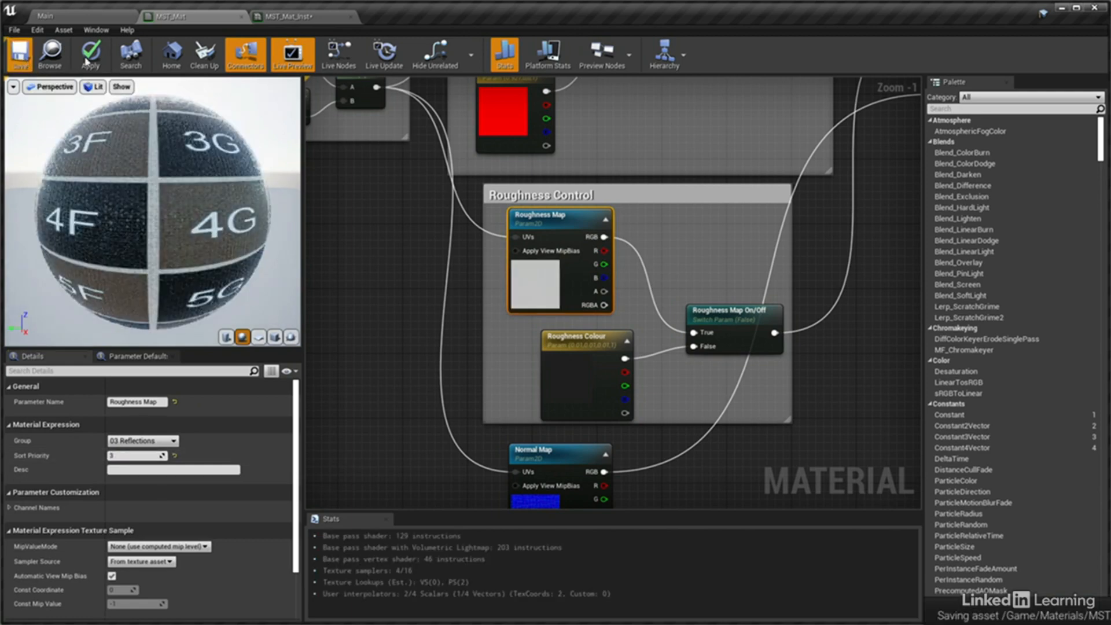
left_click(296, 21)
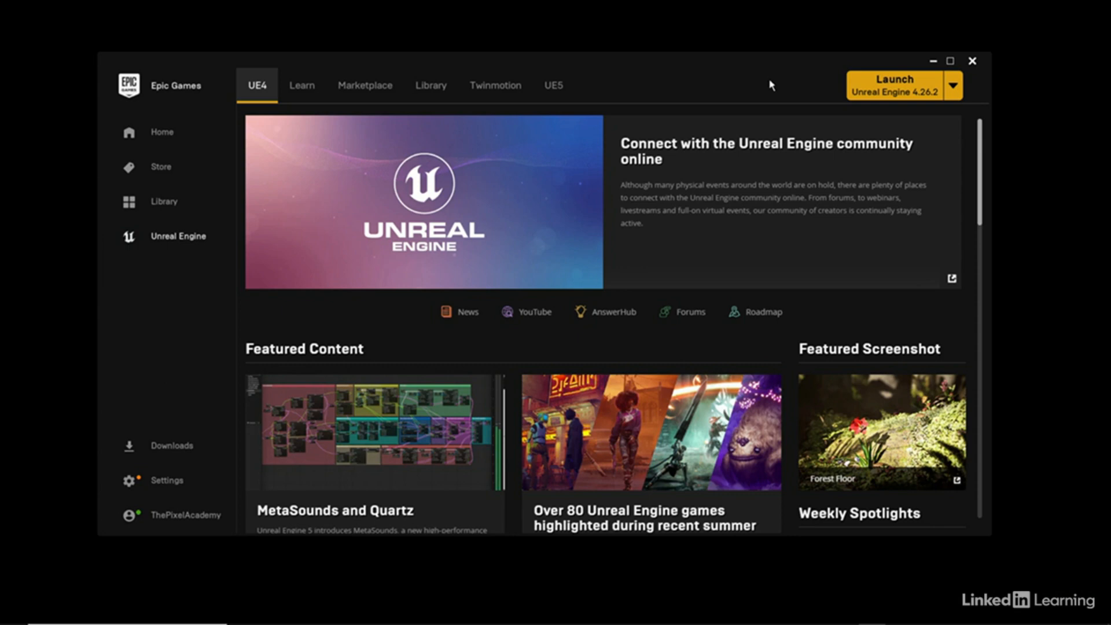
Launch Unreal Engine 4.26.2 and start a new Automotive, Product Design, and Manufacturing project from the Blank template
left_click(891, 96)
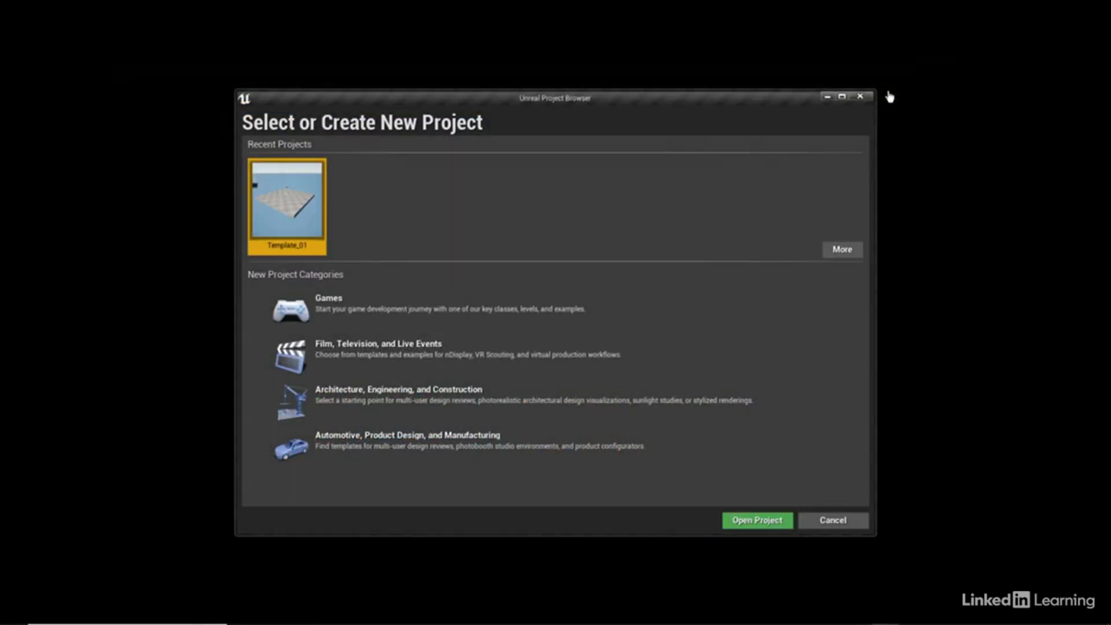
left_click(424, 460)
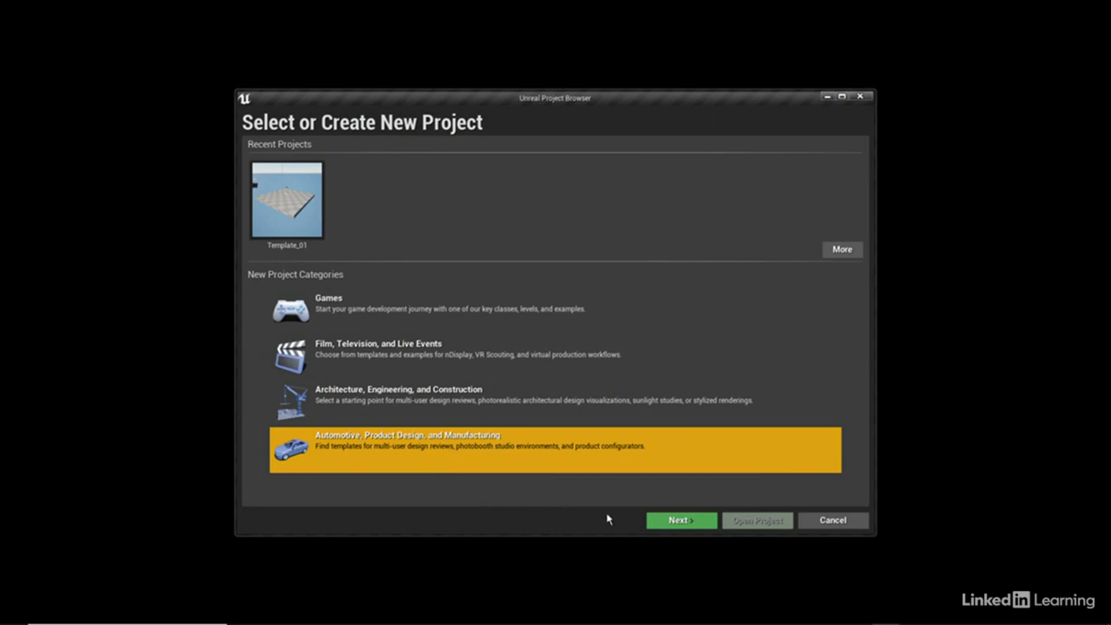
left_click(669, 521)
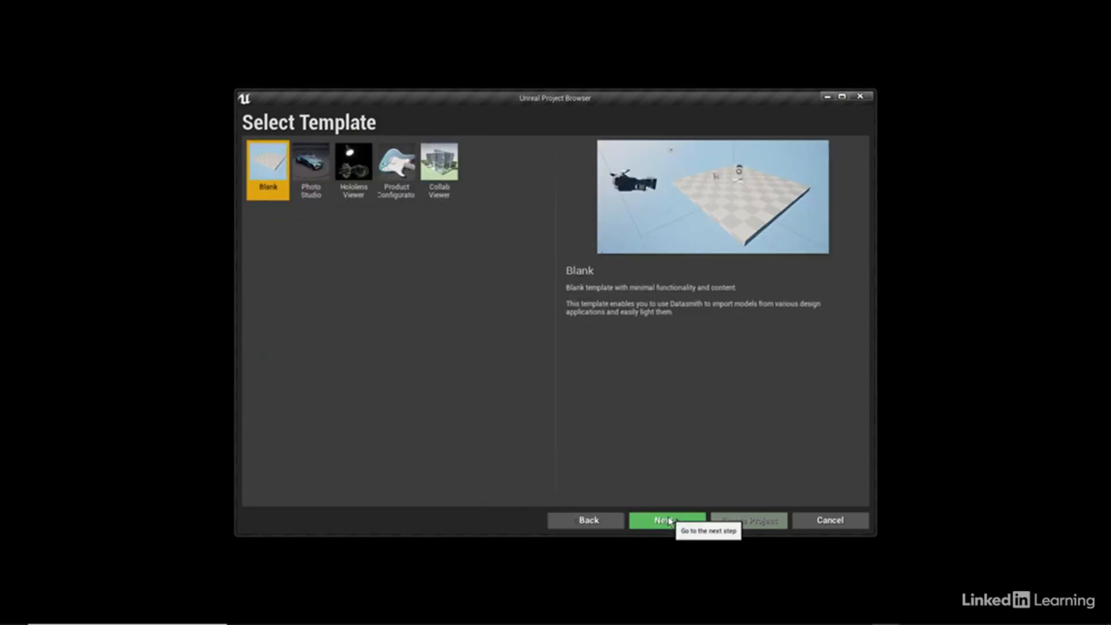
left_click(669, 520)
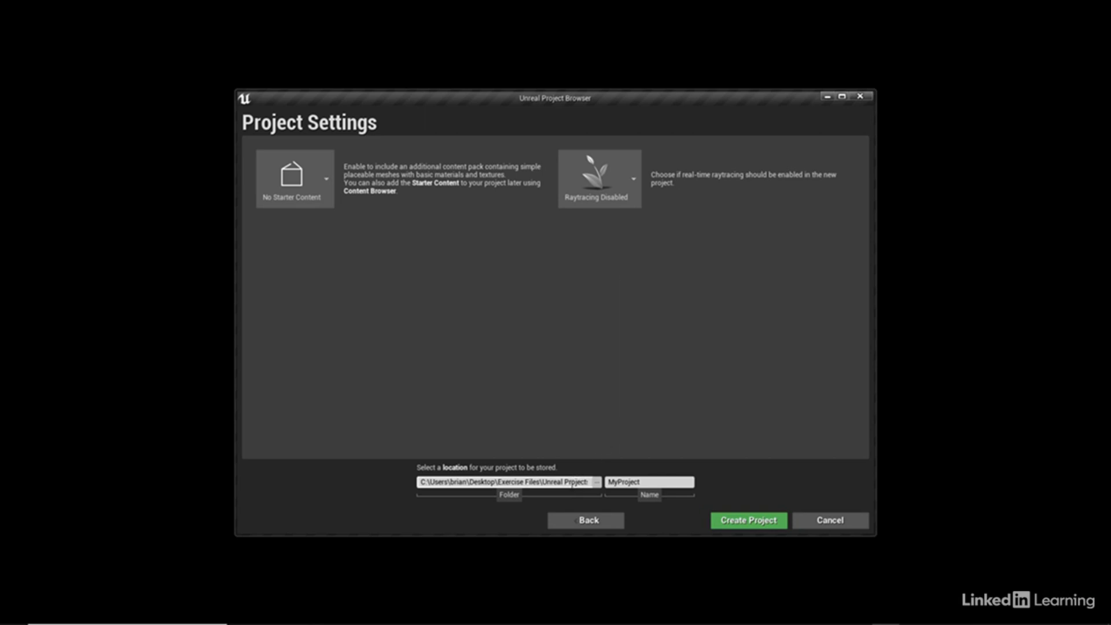
Name the new project Product_Template, keeping the Unreal Projects folder, and create it without starter content or raytracing
left_click(572, 483)
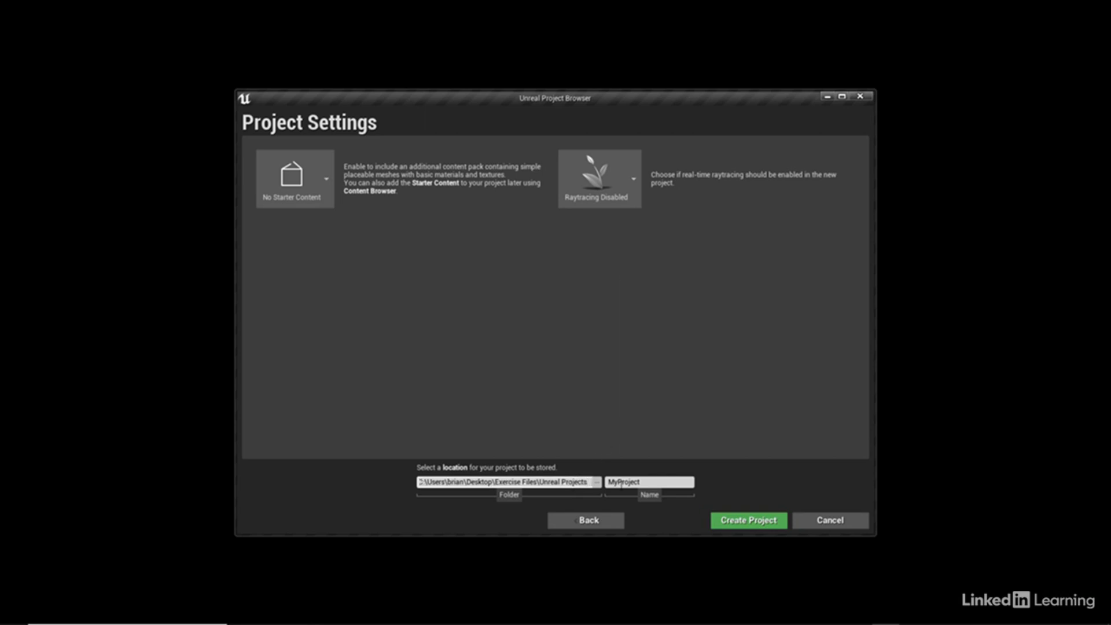
left_click_drag(648, 483, 596, 480)
type("P")
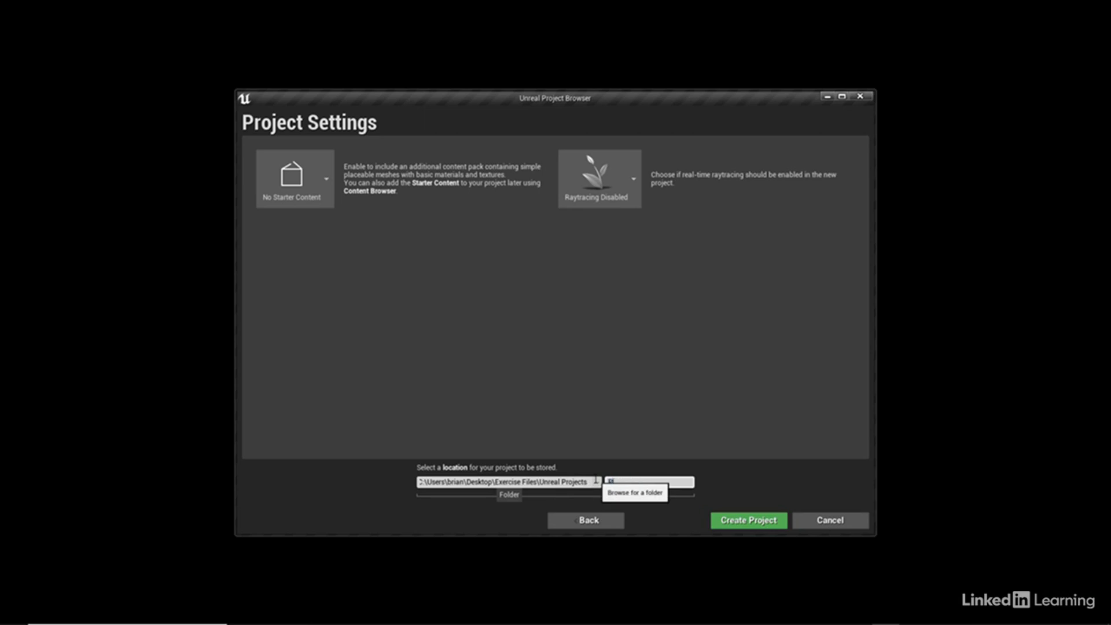
type("inb")
type("uct_Template")
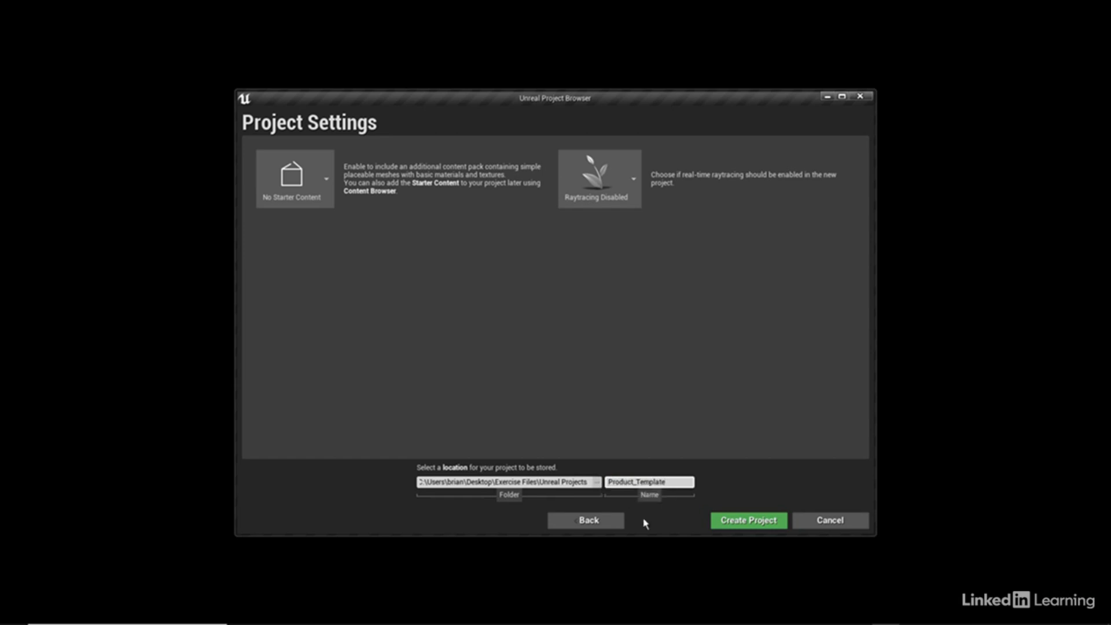
left_click(753, 523)
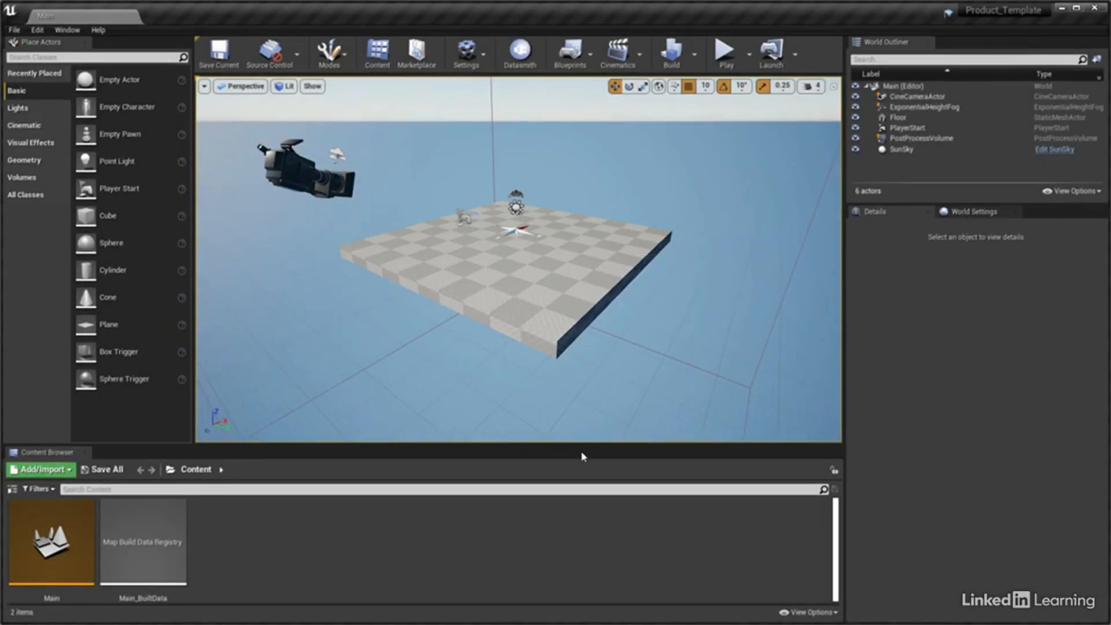
Delete the PlayerStart and SunSky actors from the level and set the Floor's Z location to -10
left_click(906, 128)
left_click(903, 150, "ctrl")
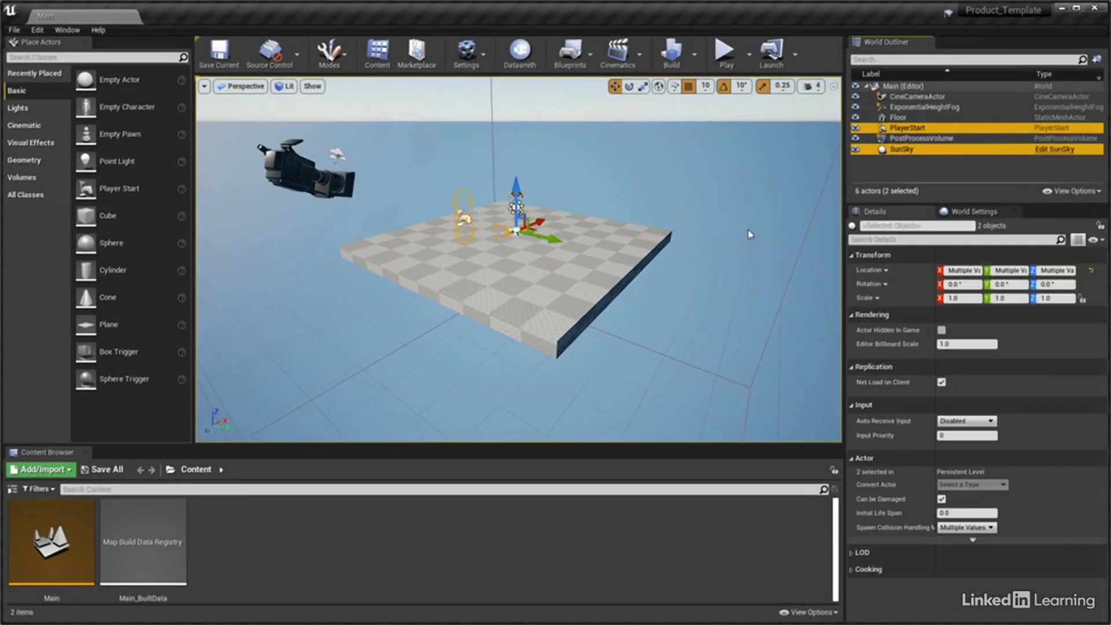
key("Delete")
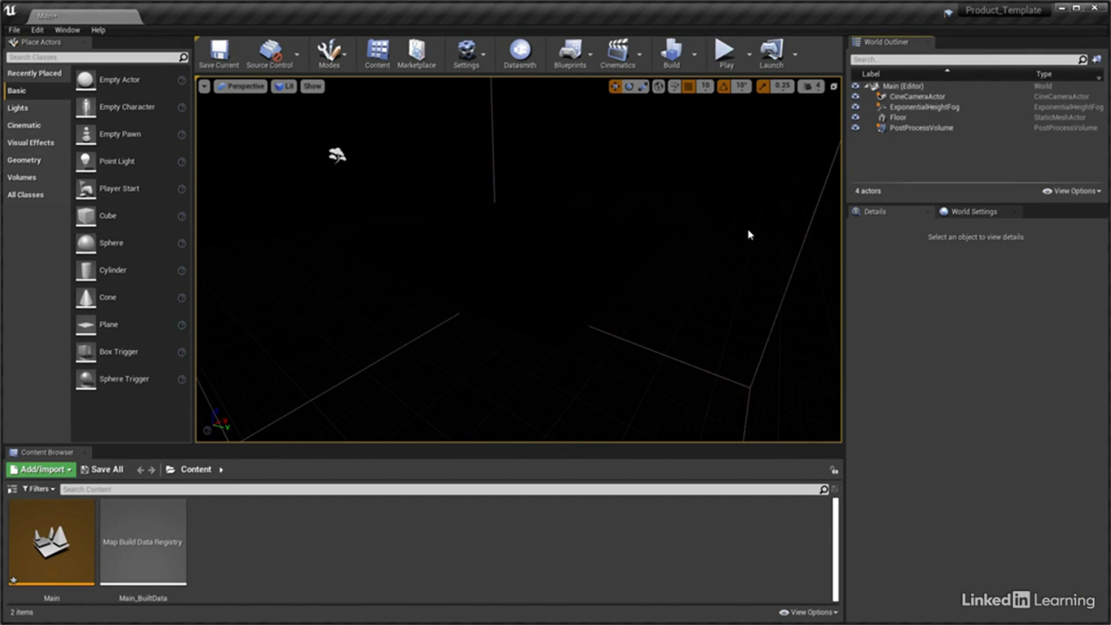
left_click(899, 117)
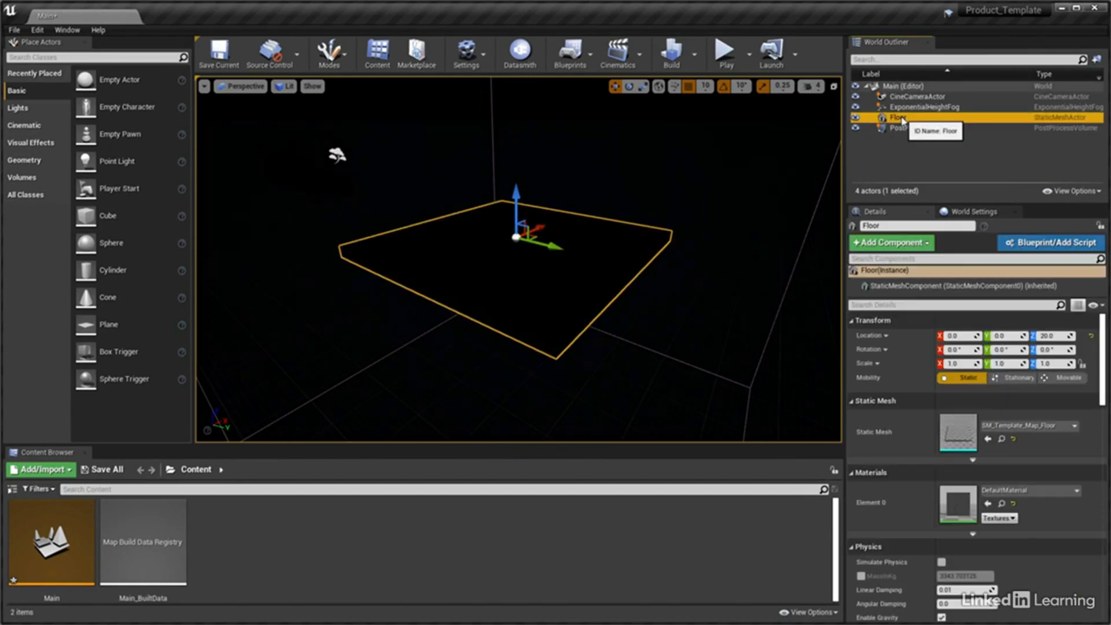
left_click(1048, 336)
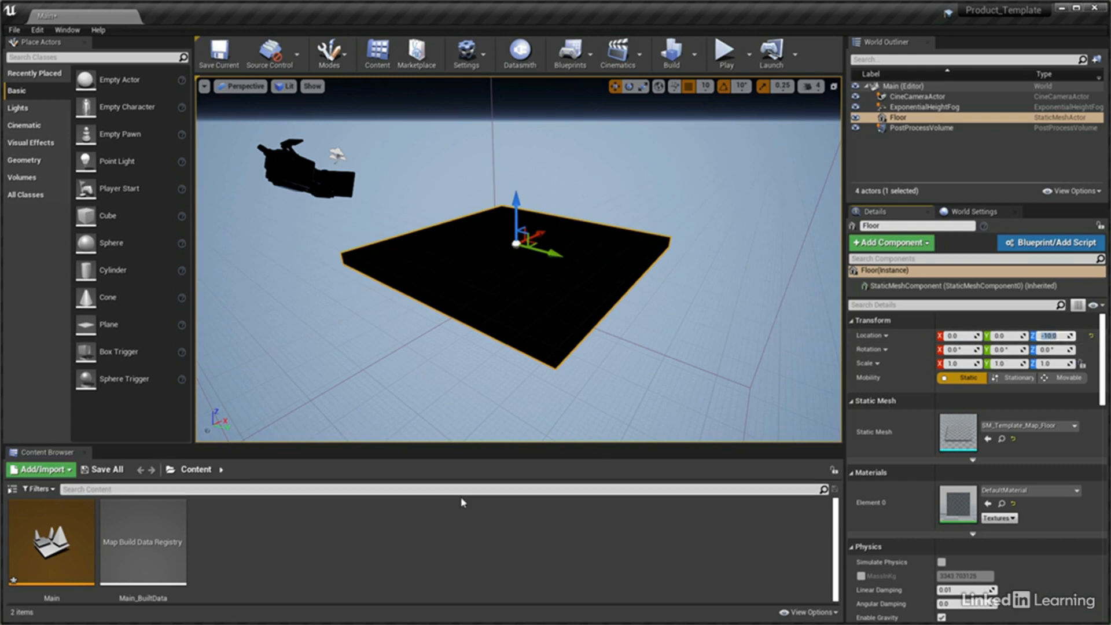
Create a new folder named Datasmith in the project's Content folder
right_click(213, 505)
left_click(248, 519)
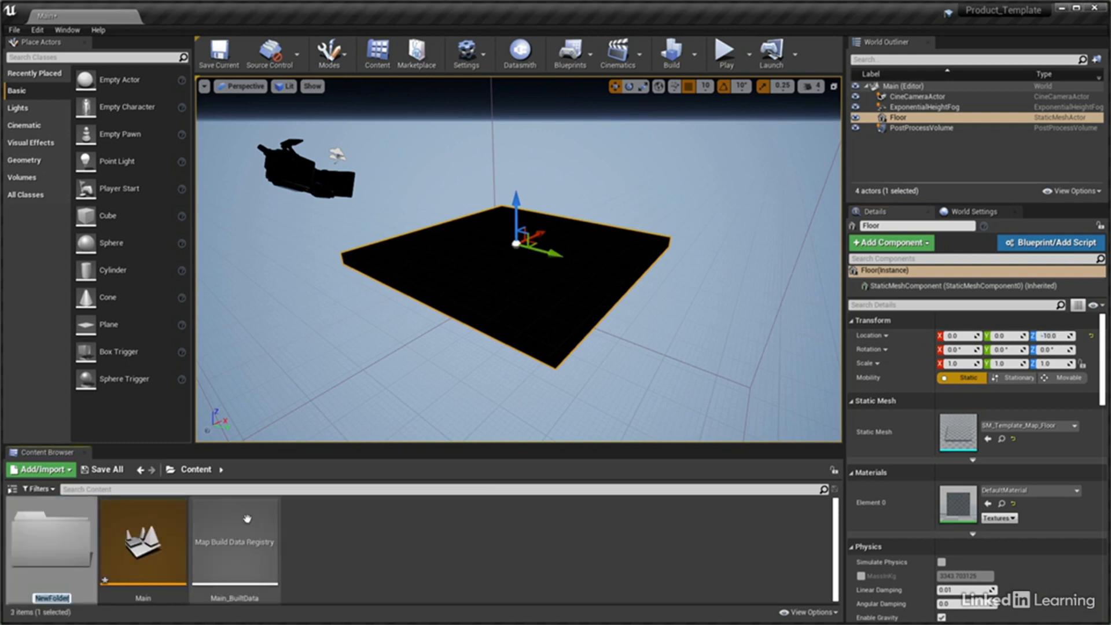
type("Datasmith")
key("Return")
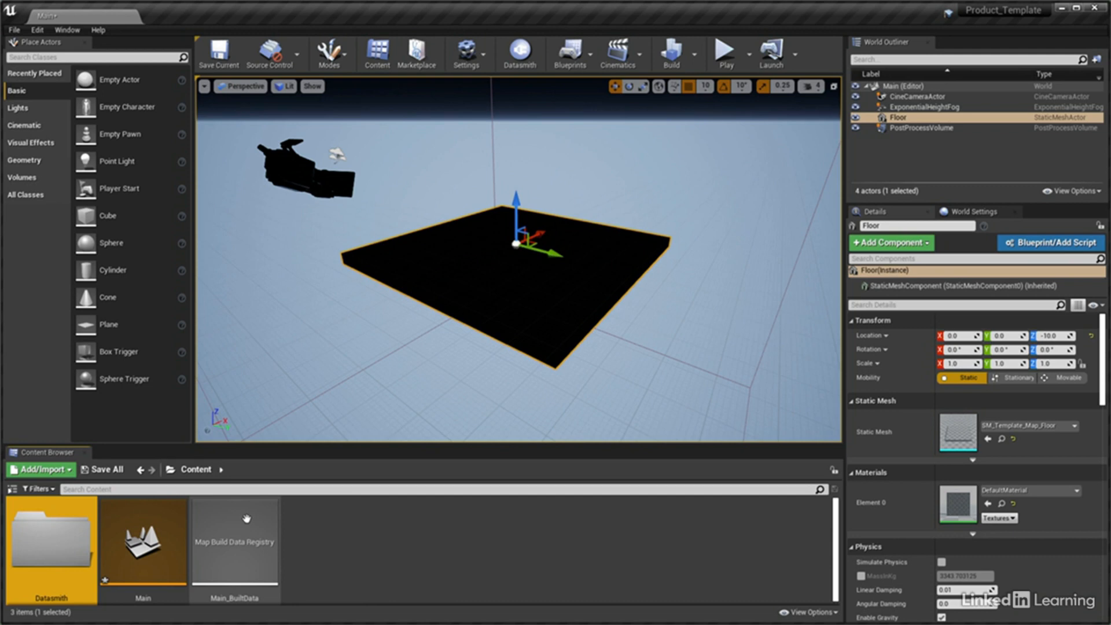
Start a Datasmith import of Product_Template.udatasmith with the Datasmith content folder as its destination
left_click(521, 58)
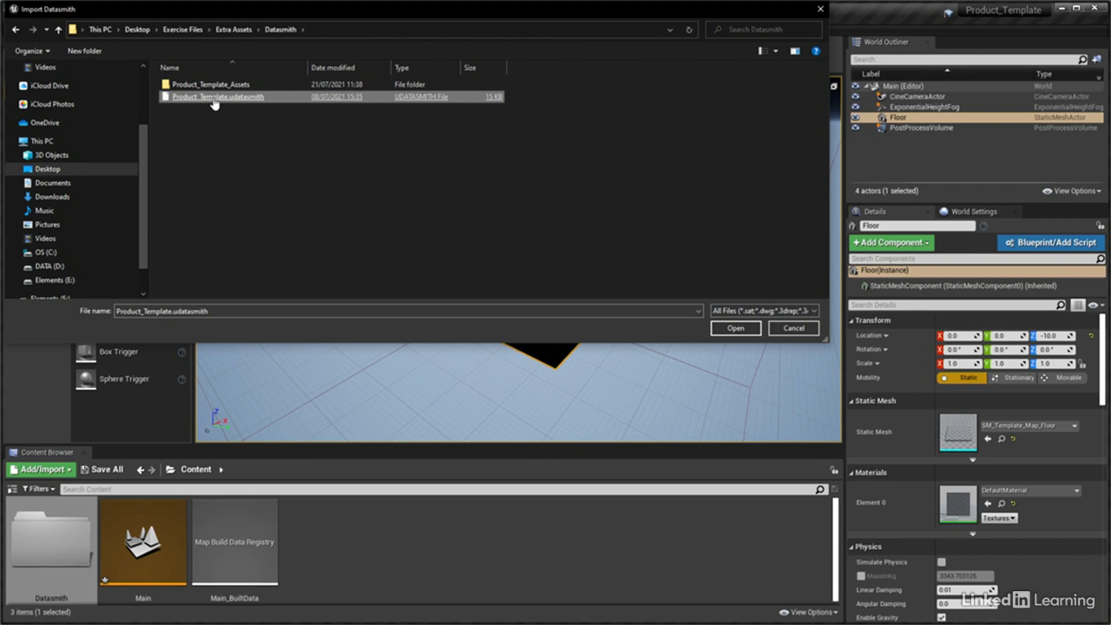
double_click(213, 99)
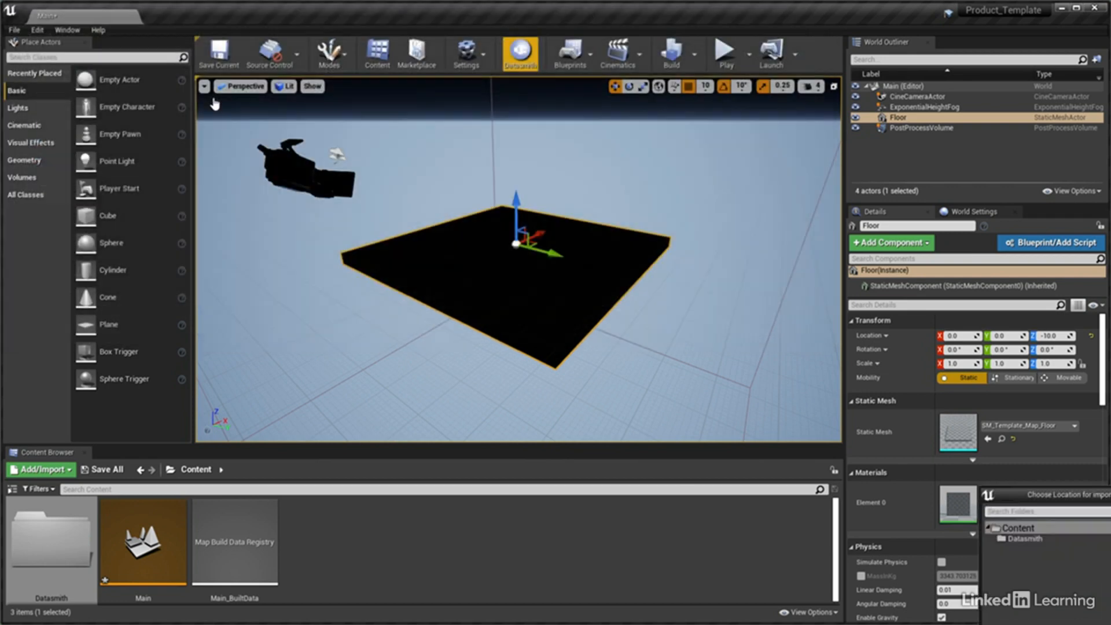
left_click_drag(1012, 504, 574, 178)
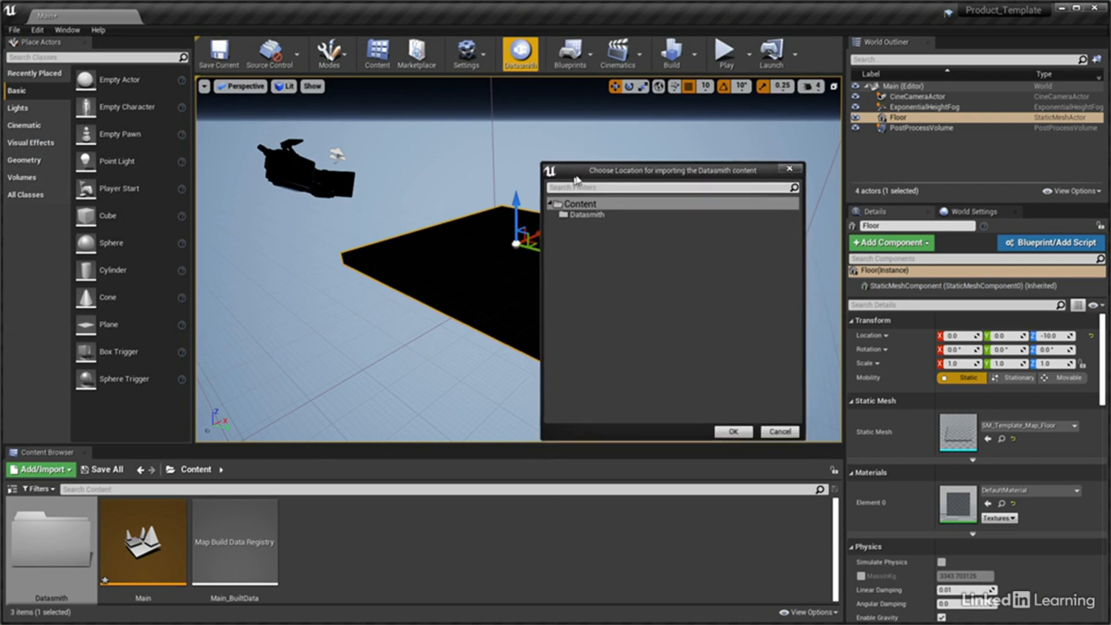
left_click(589, 214)
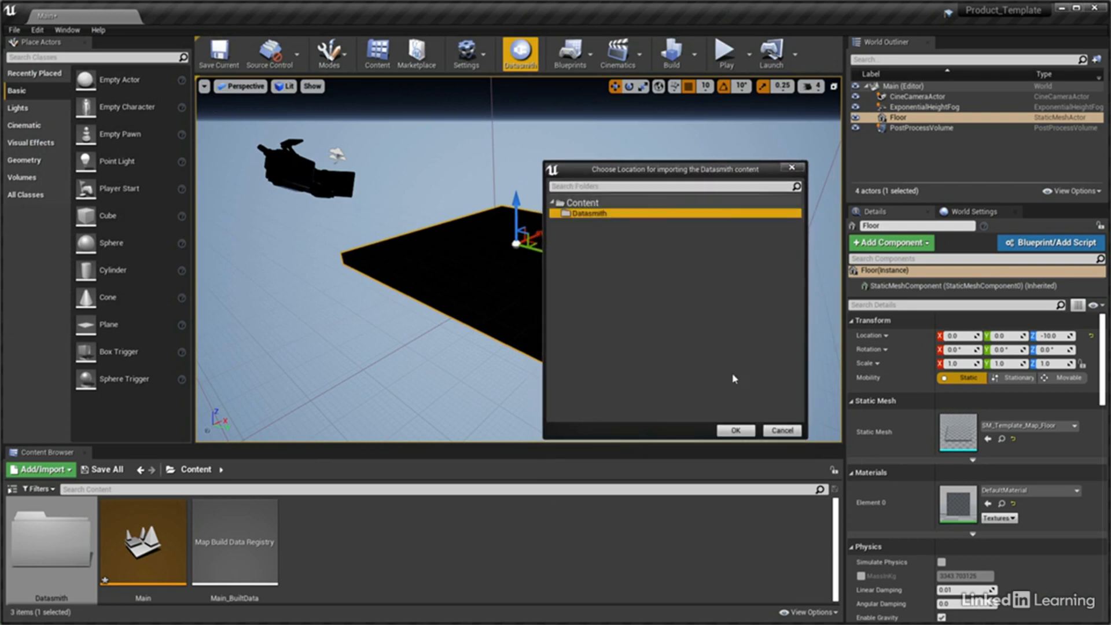
left_click(735, 431)
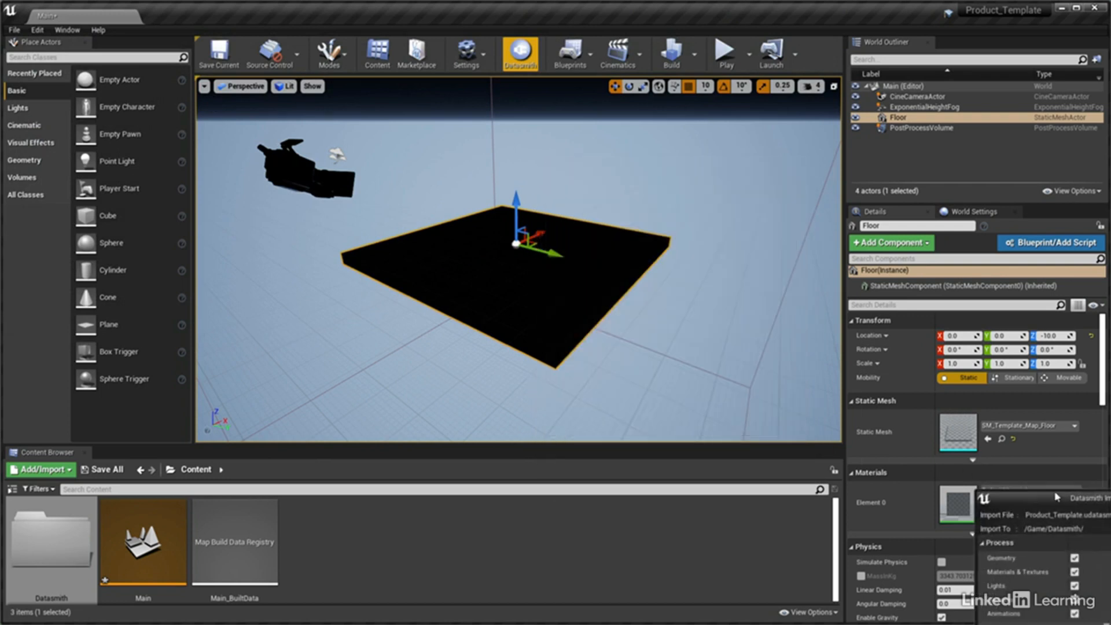
Import the Datasmith scene with minimum lightmap resolution 512, maximum lightmap resolution 2048 and lightmap UV generation disabled
left_click_drag(992, 475, 650, 193)
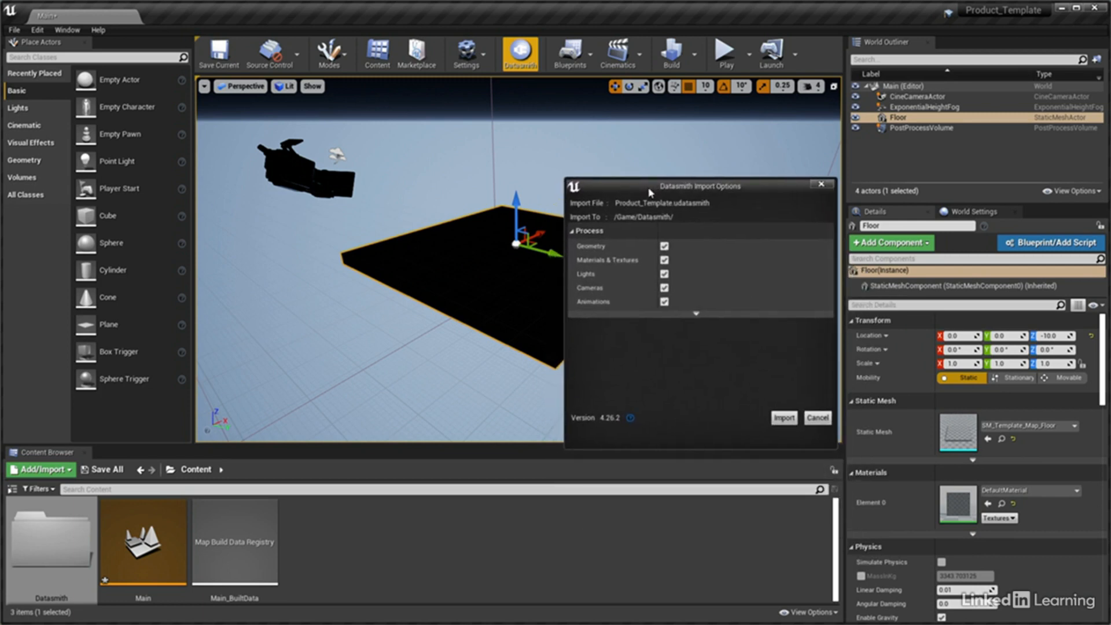
left_click(697, 313)
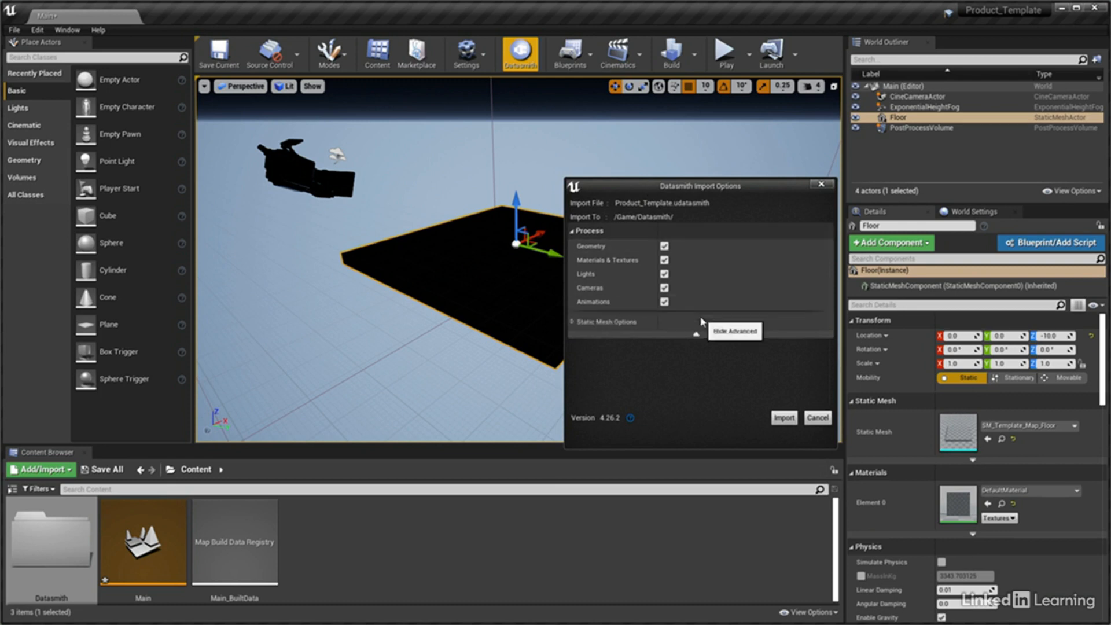
left_click(574, 323)
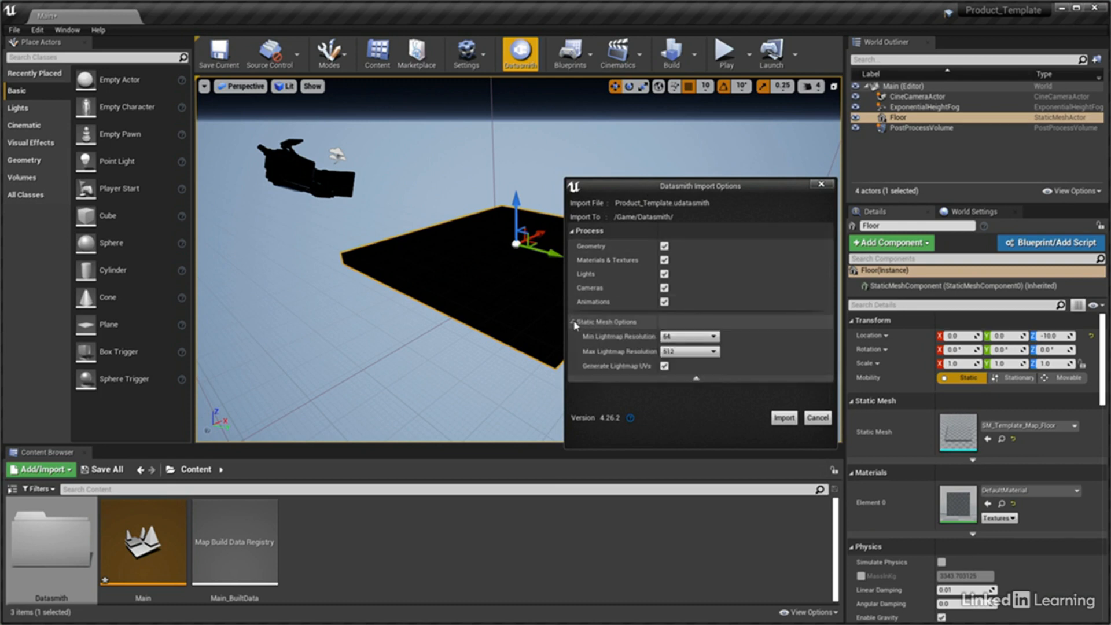
left_click(694, 337)
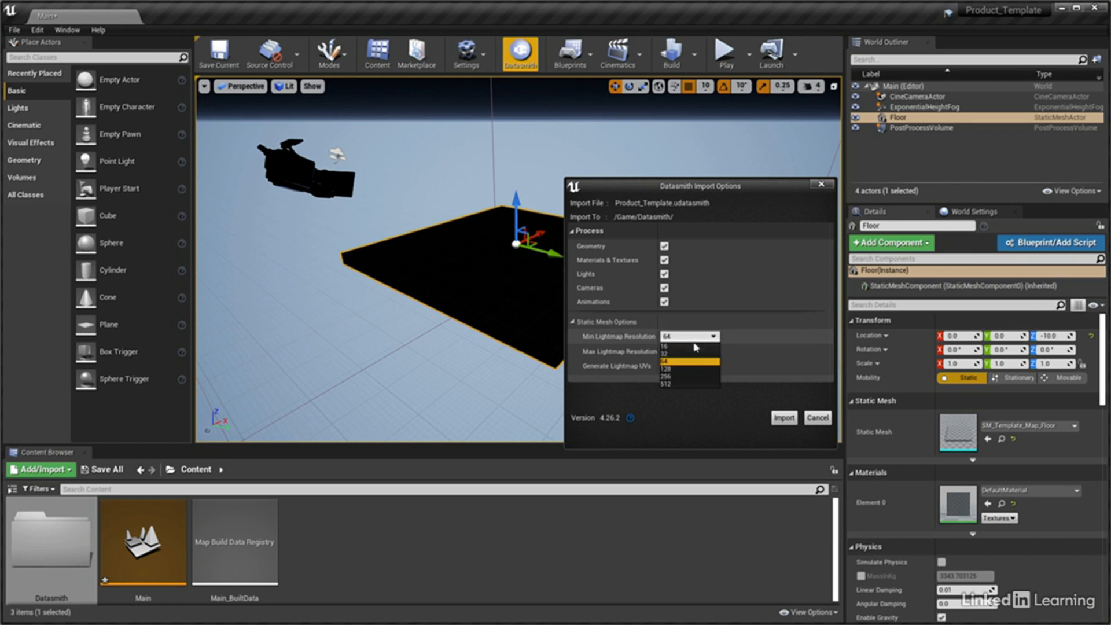
left_click(678, 384)
left_click(692, 351)
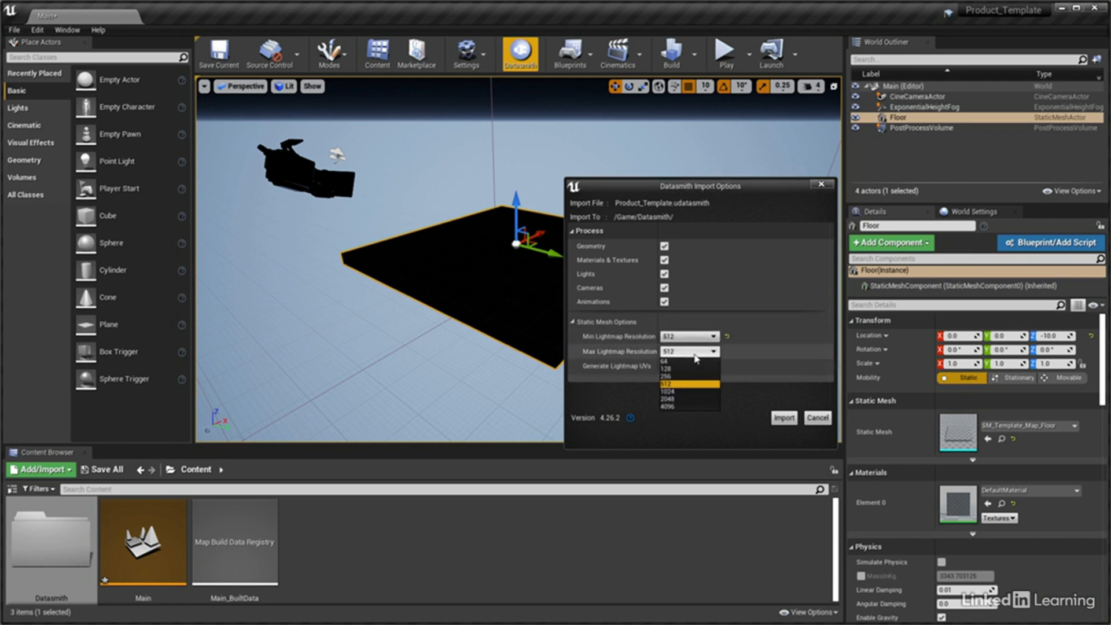
left_click(676, 399)
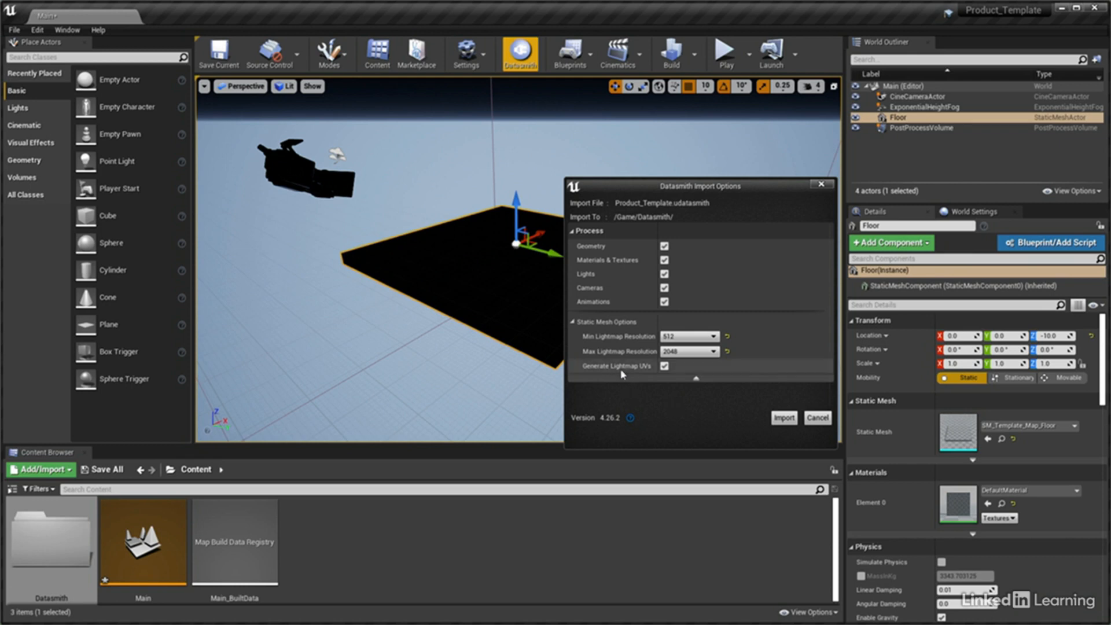
left_click(664, 366)
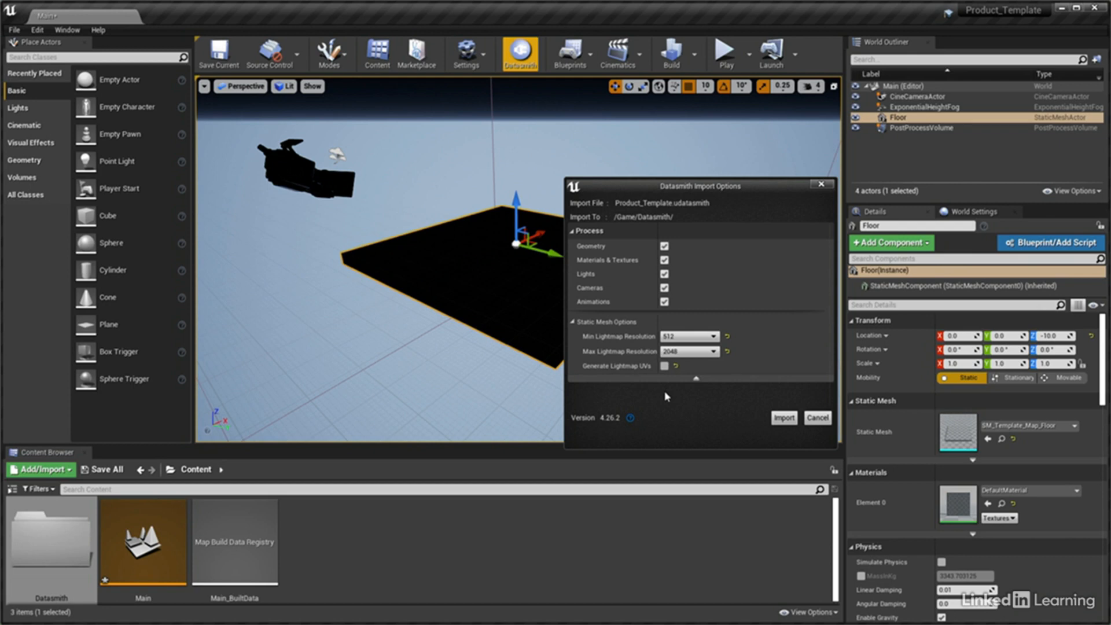
left_click(784, 418)
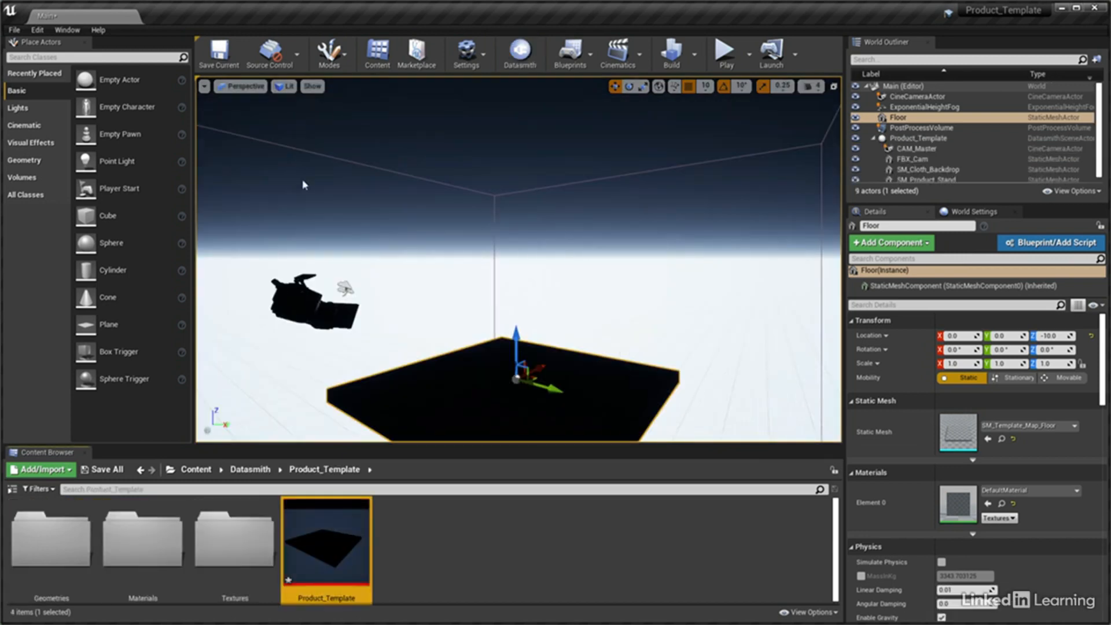
View the scene through the CAM_Master camera and set the viewport's view mode to Unlit
left_click(240, 86)
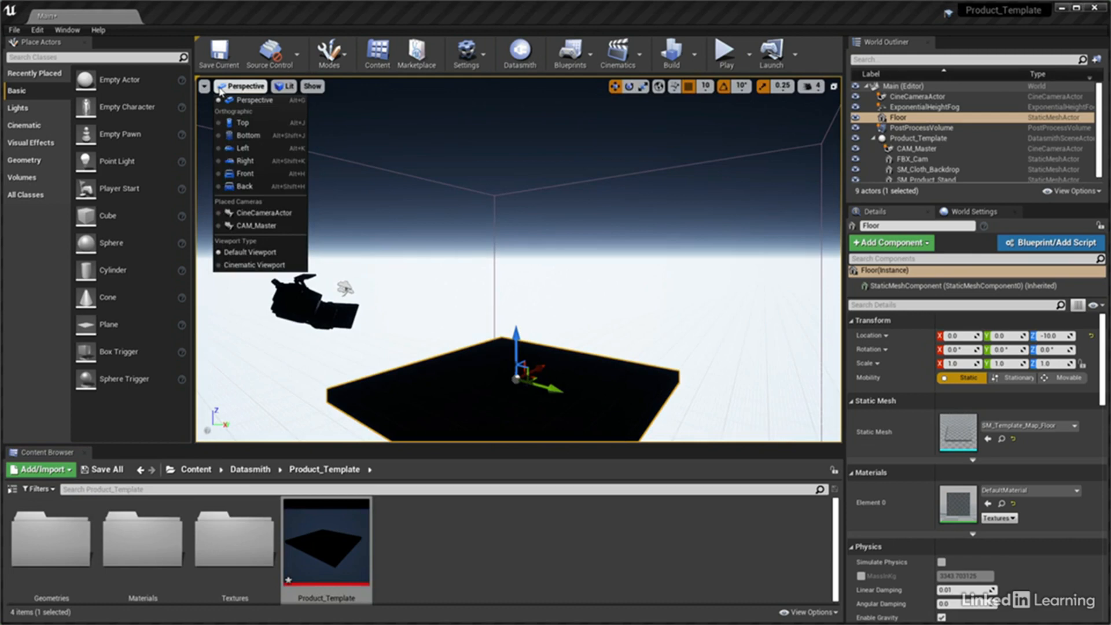
left_click(258, 227)
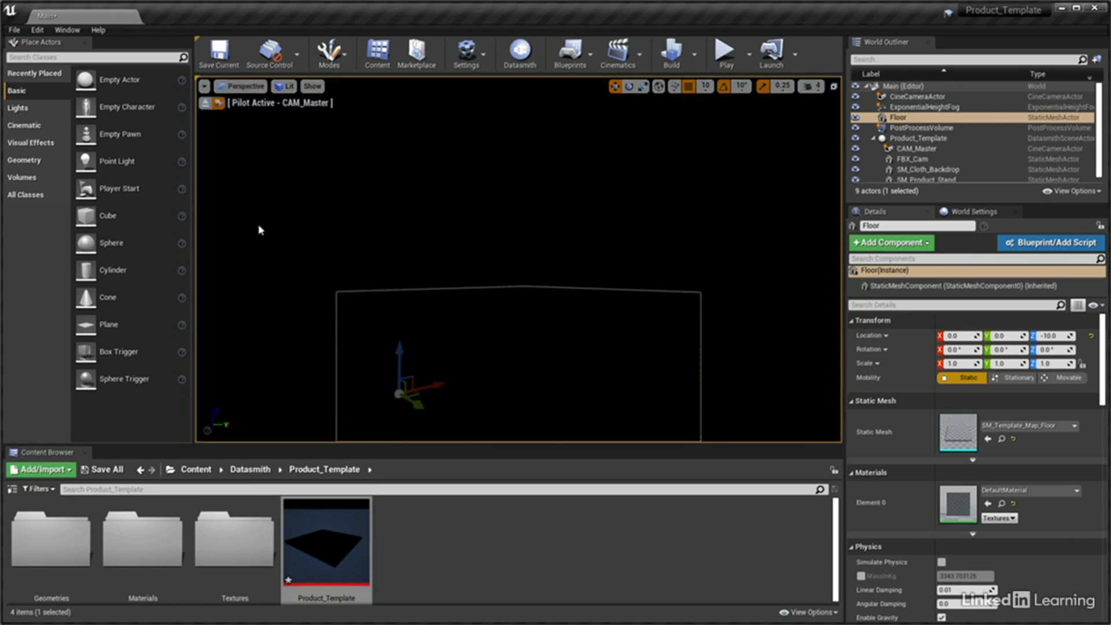
left_click(284, 87)
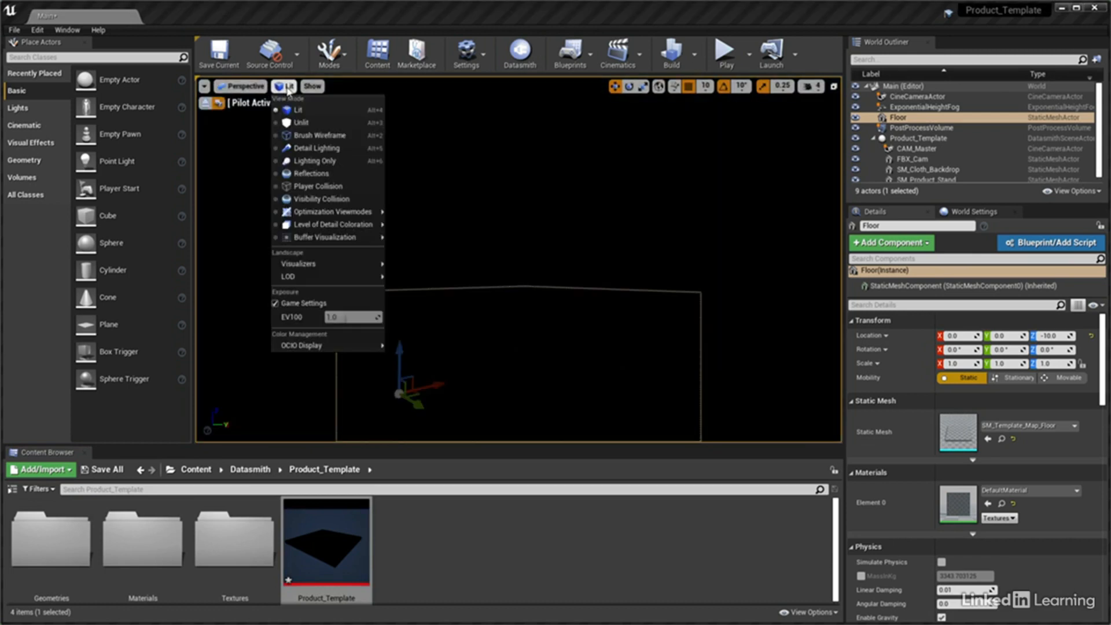
left_click(299, 123)
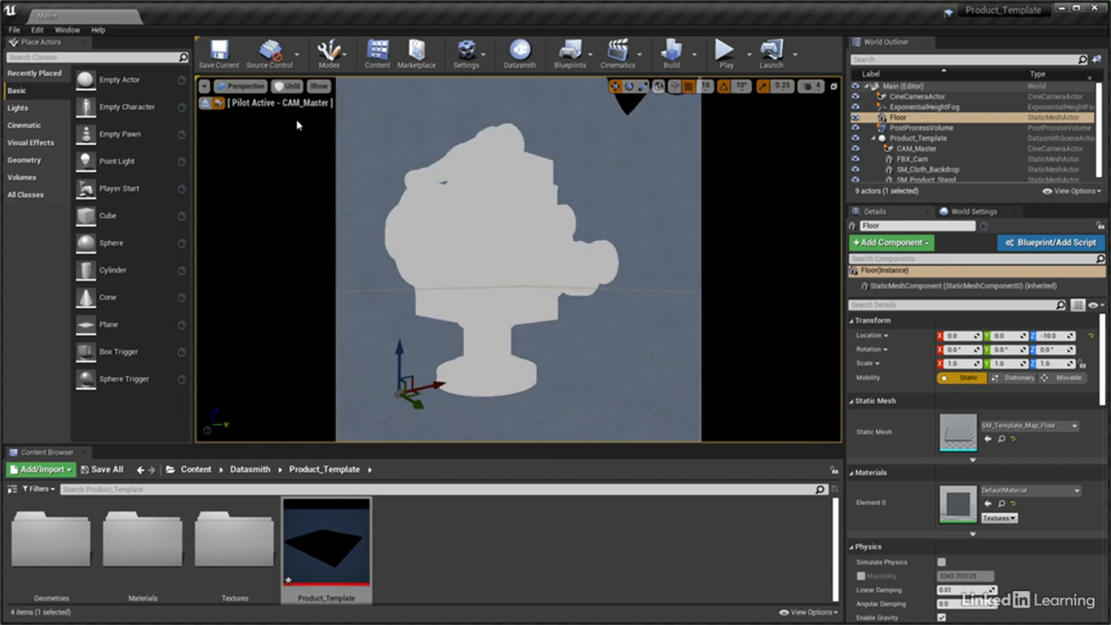
Check the imported cloth backdrop, camera model and product stand by selecting them together, and clear the selection
left_click(346, 177)
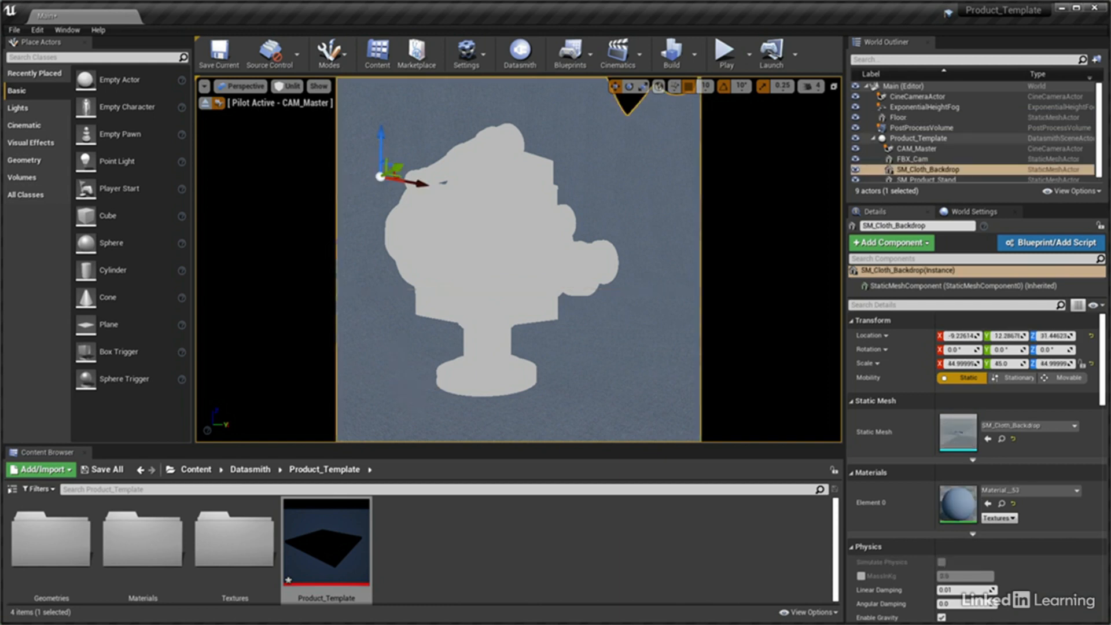
left_click(503, 232, "ctrl")
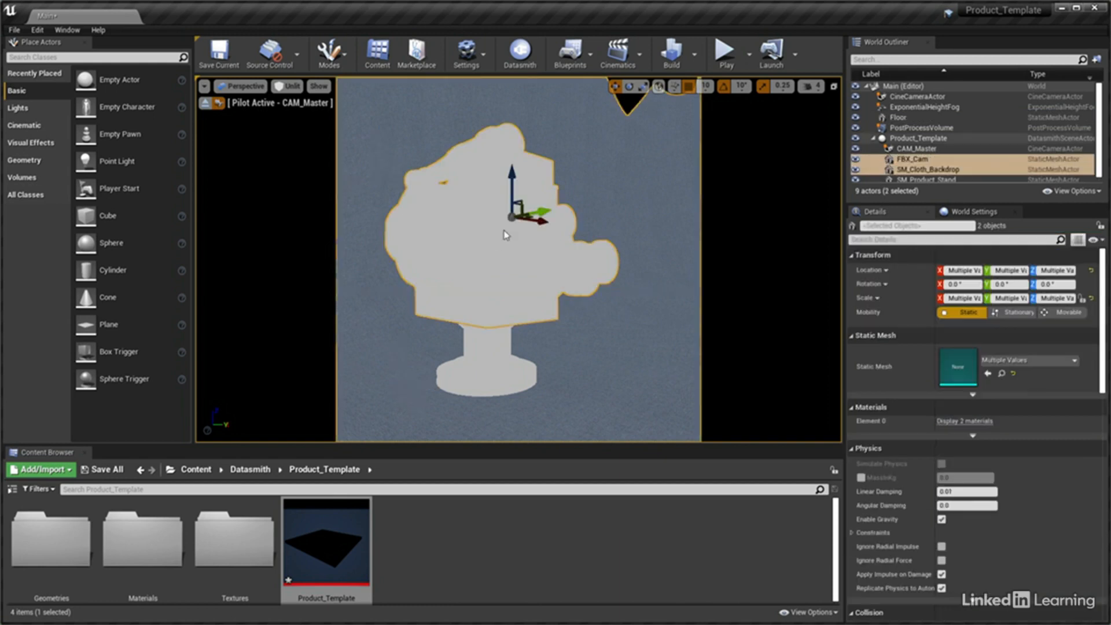
left_click(487, 366, "ctrl")
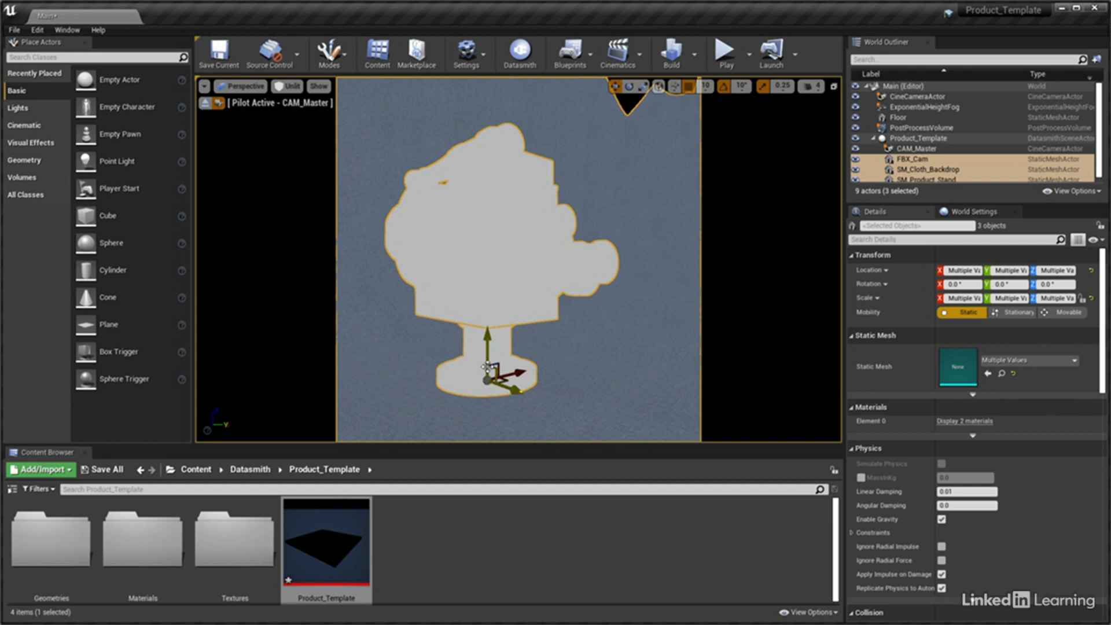
key("Escape")
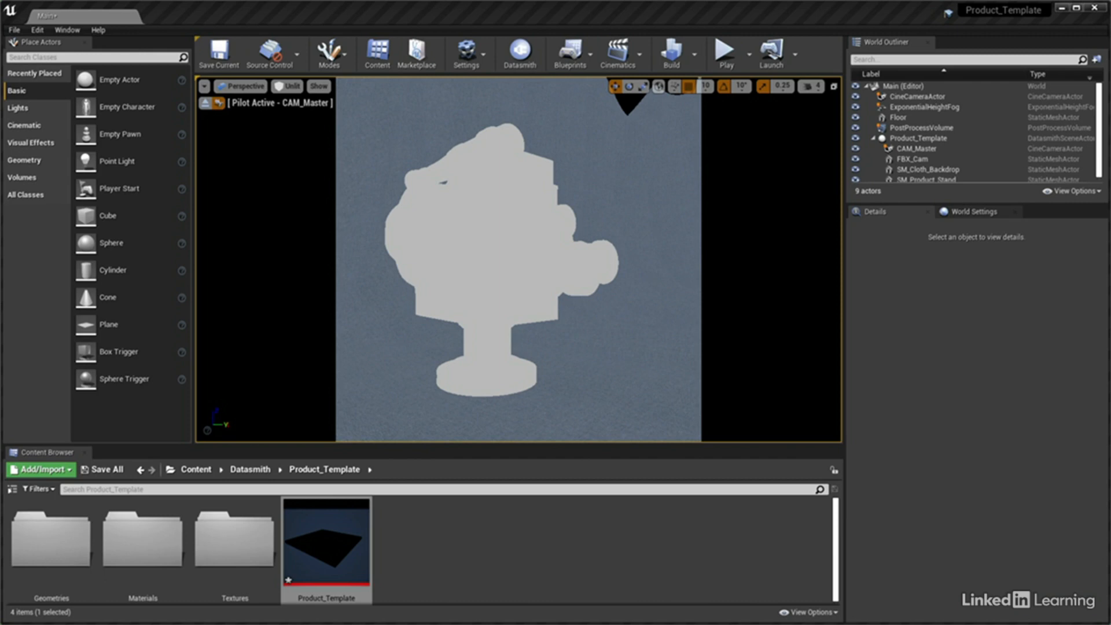
Place a Rect Light in the level beside the product stand
left_click(46, 110)
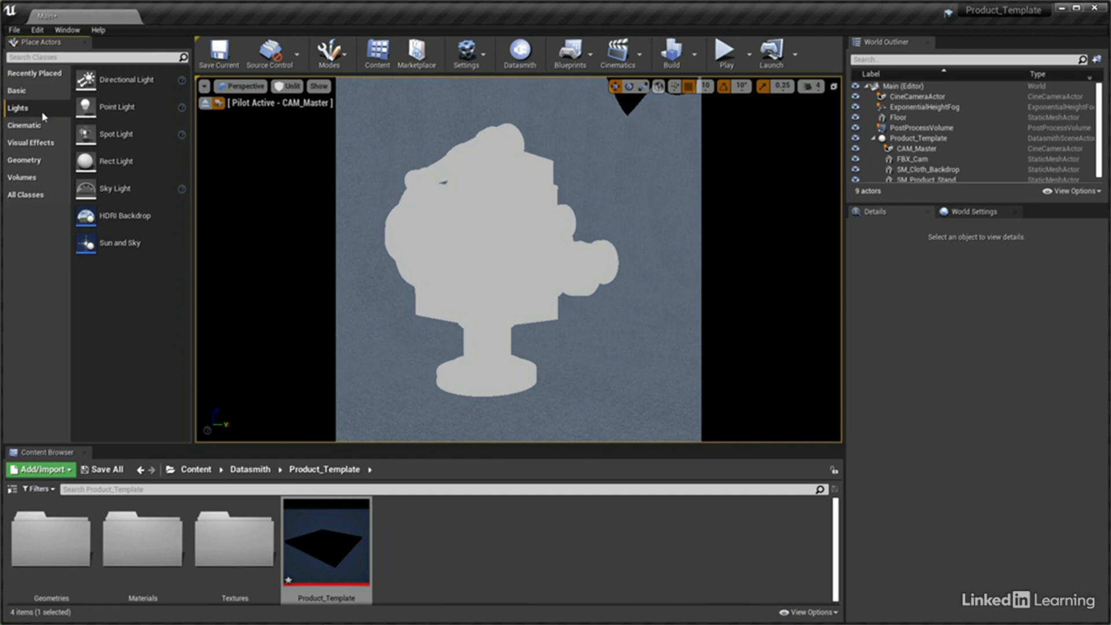
left_click_drag(110, 161, 412, 368)
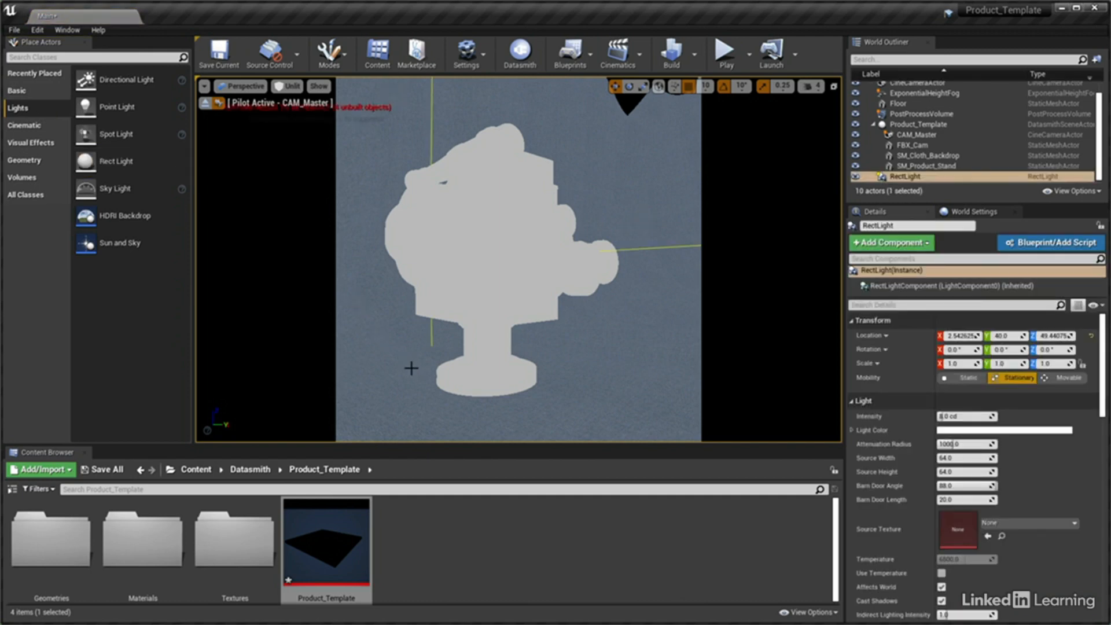
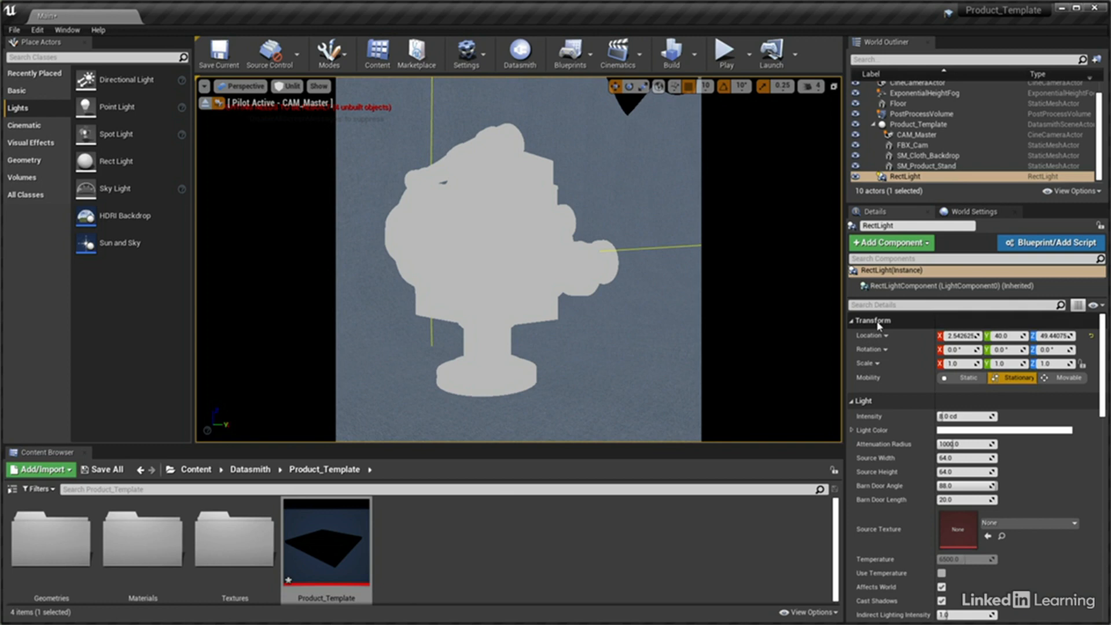
Set the Rect Light's location to X 17.5, Y 63 and Z 60
left_click(961, 336)
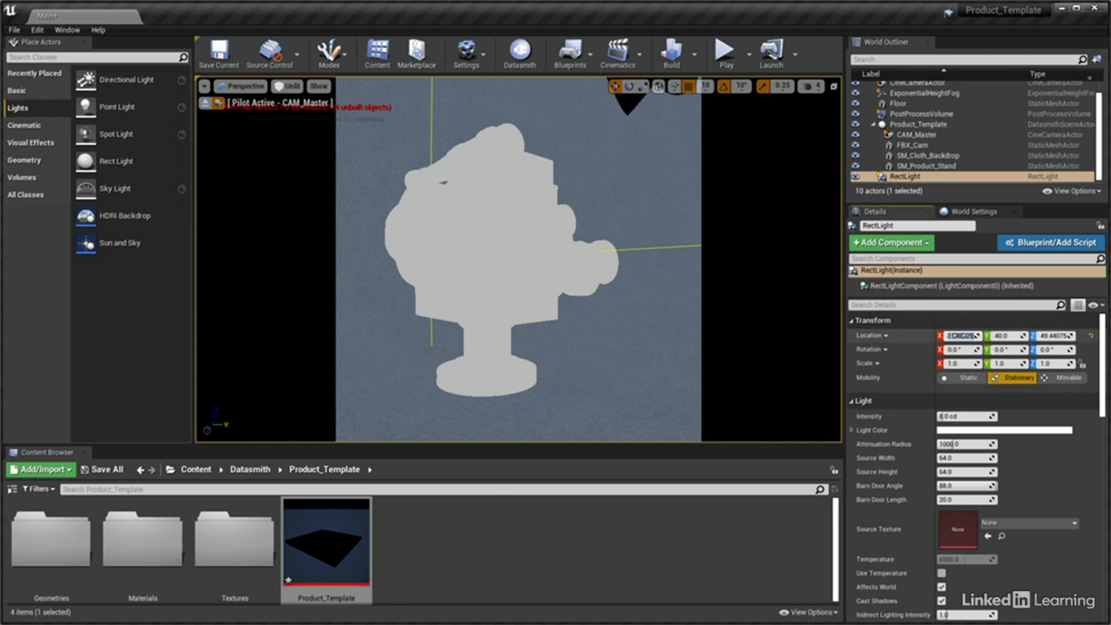
type("100")
key("Tab")
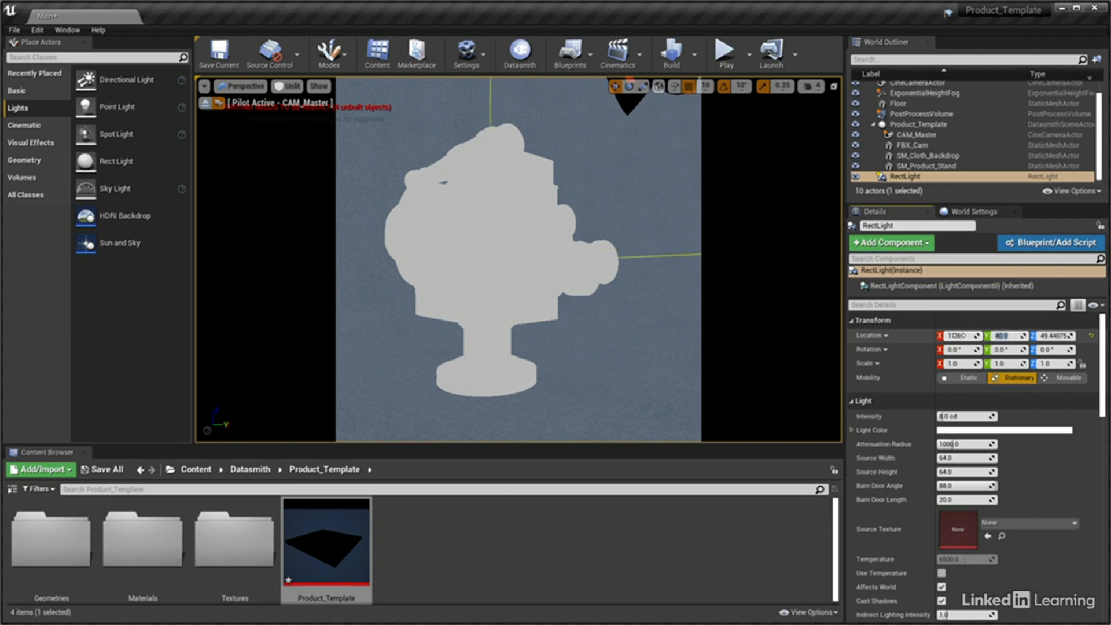
type("63")
key("Tab")
type("60")
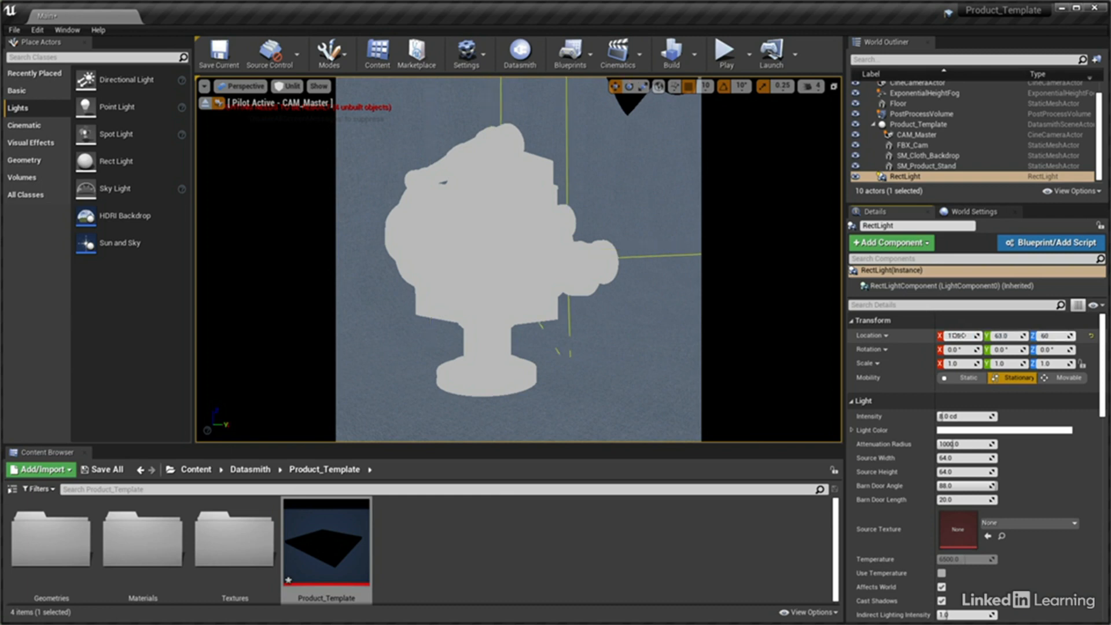
key("Return")
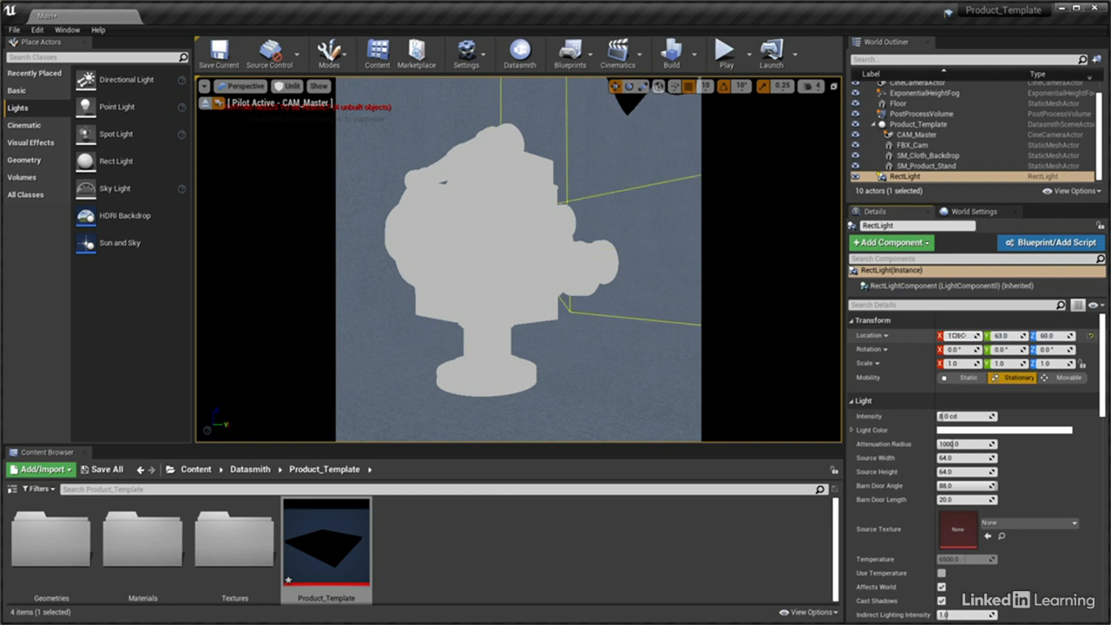
Rotate the Rect Light to Y 300° and Z 275°, and set the viewport's view mode to Lit
left_click(962, 352)
key("Tab")
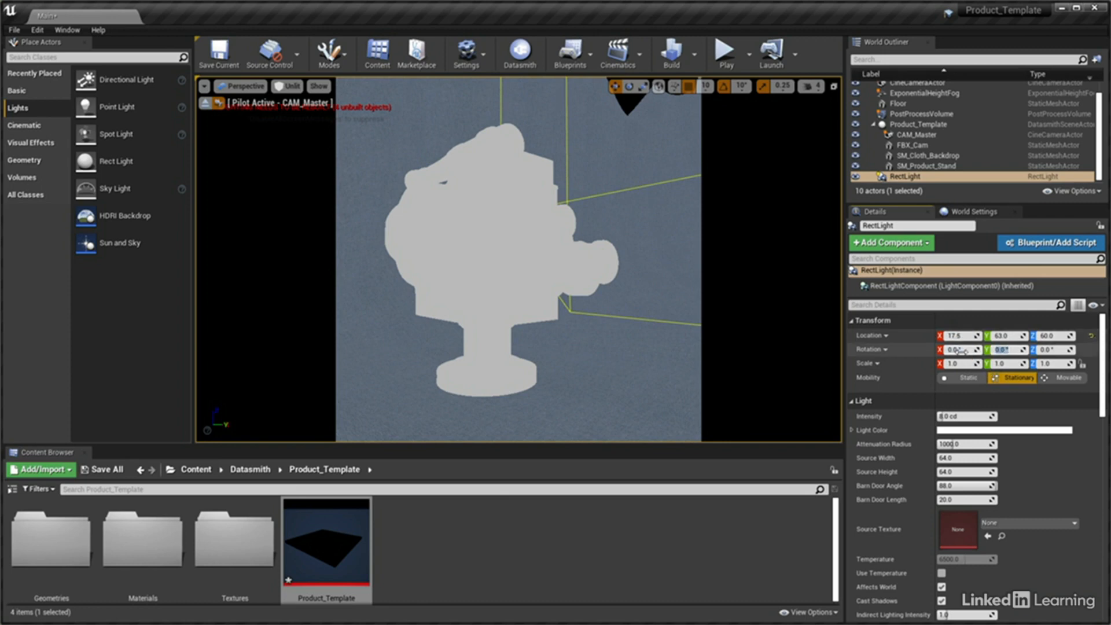
type("300")
key("Tab")
type("275")
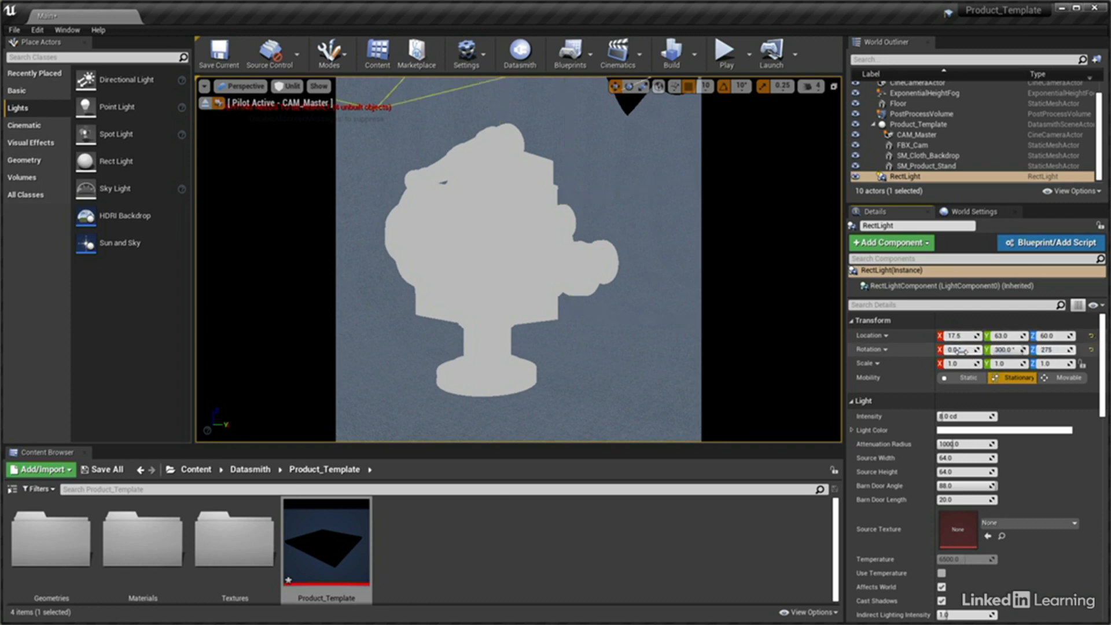
key("Return")
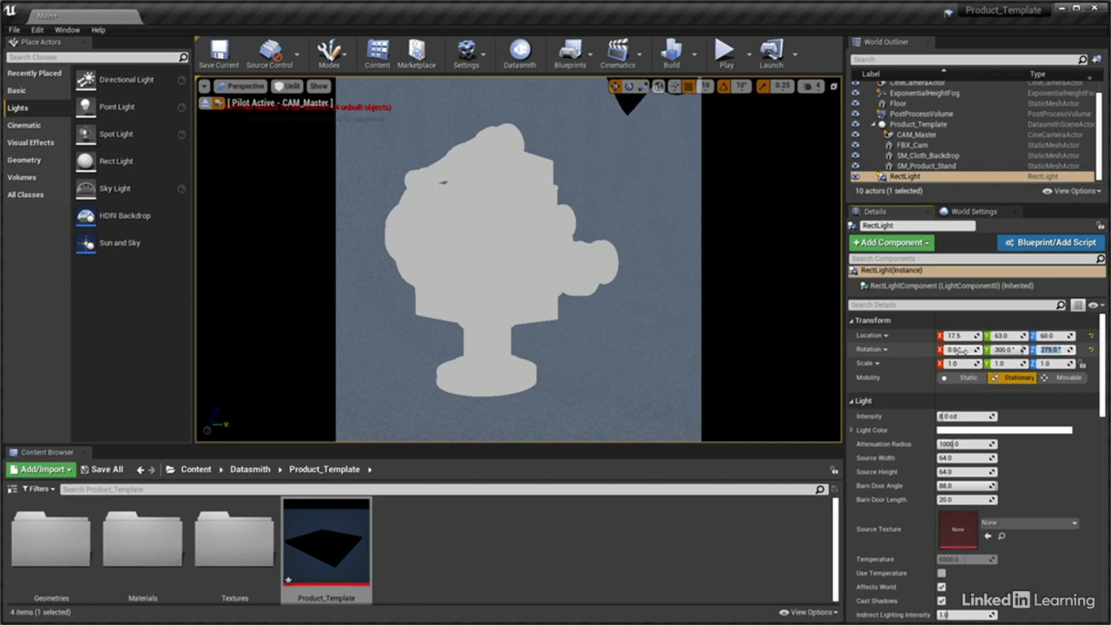
left_click(291, 85)
left_click(301, 110)
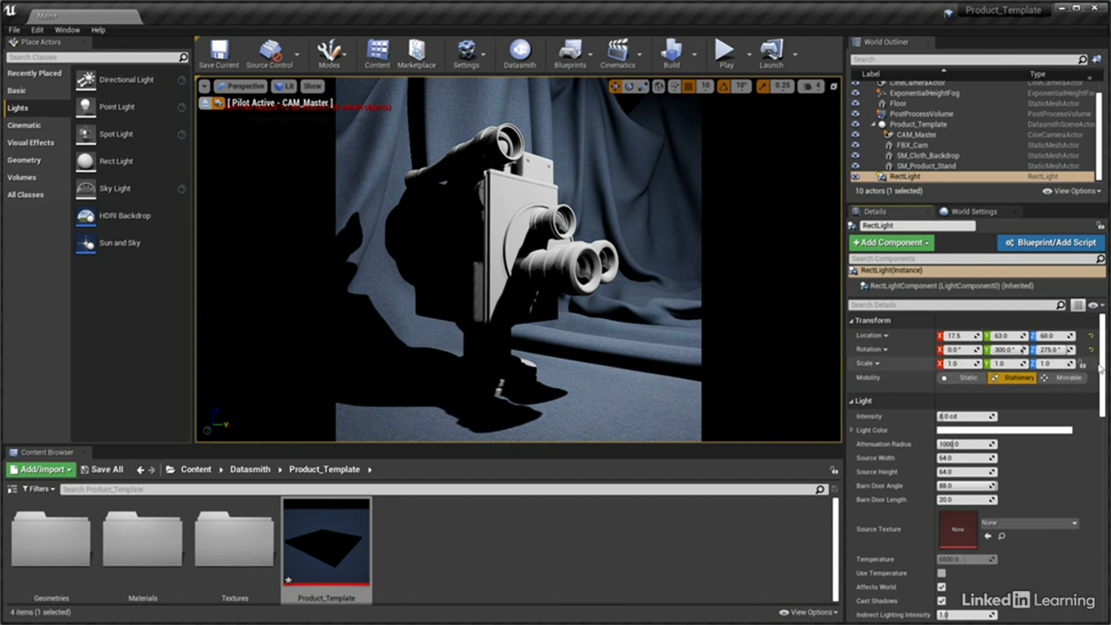
Change the Rect Light's intensity units to Lumens and set its intensity to 300 lm
left_click_drag(1103, 367, 1106, 423)
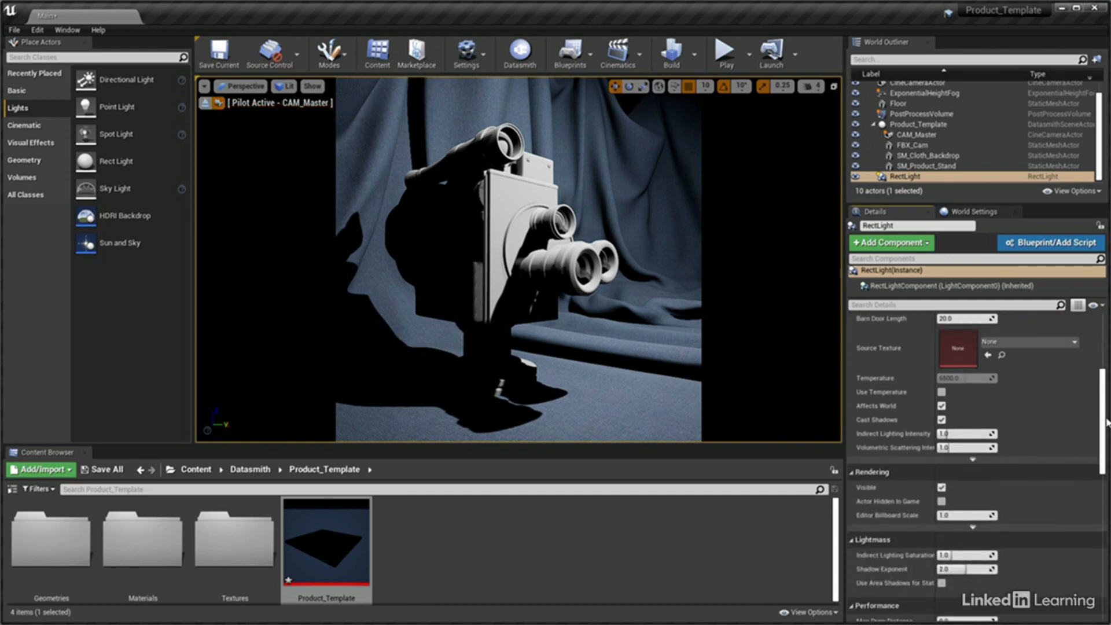
left_click(978, 461)
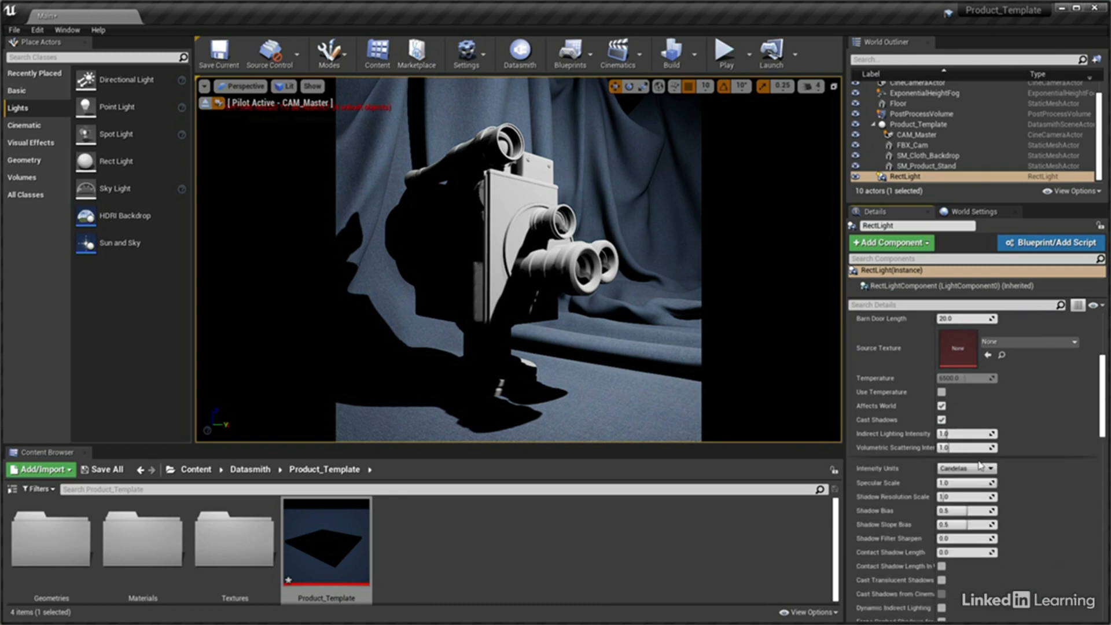
left_click(979, 468)
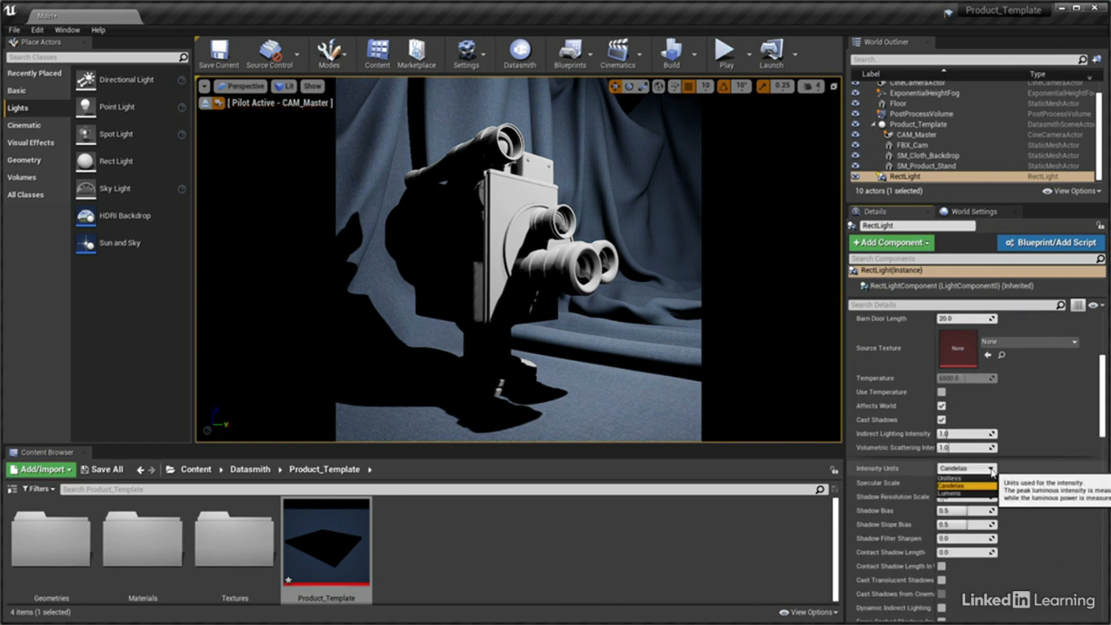
left_click(972, 493)
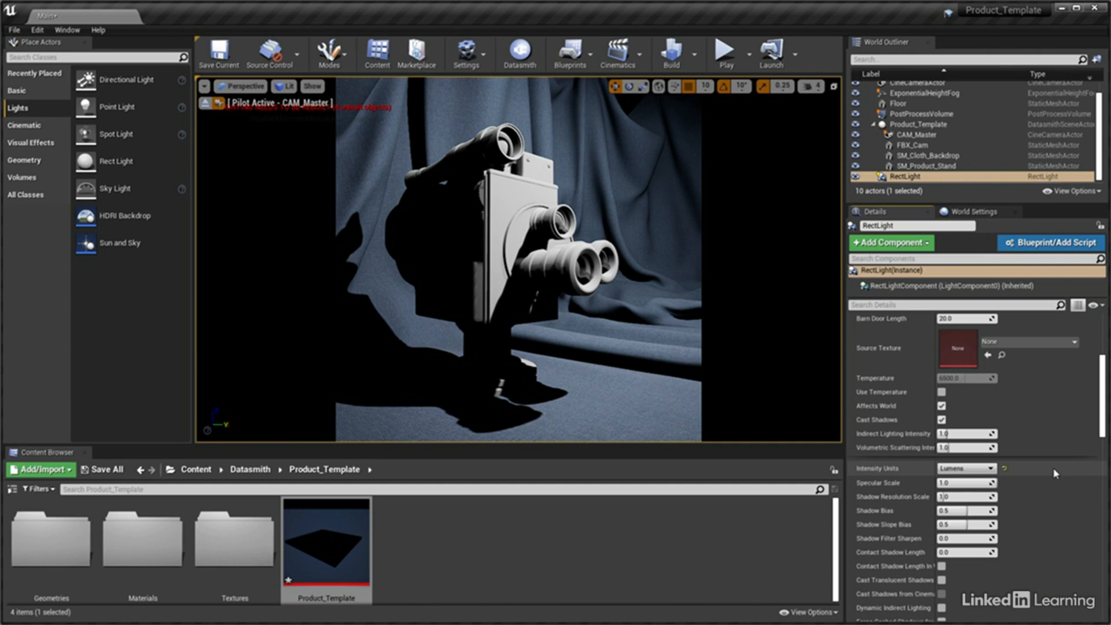
left_click_drag(1103, 424, 1103, 397)
left_click(968, 341)
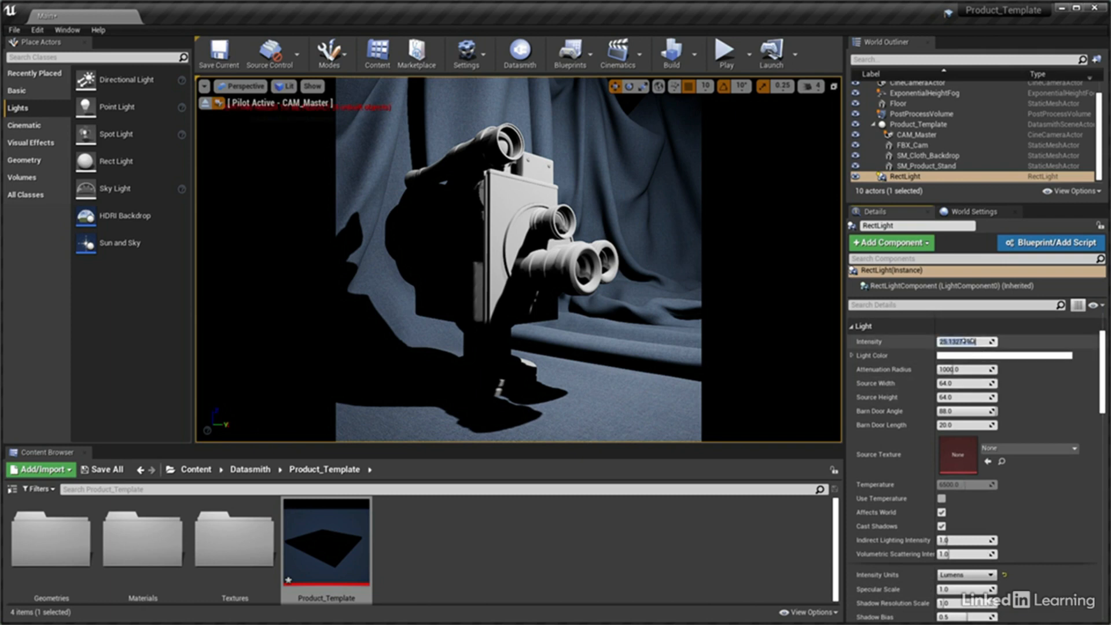
type("300")
key("Return")
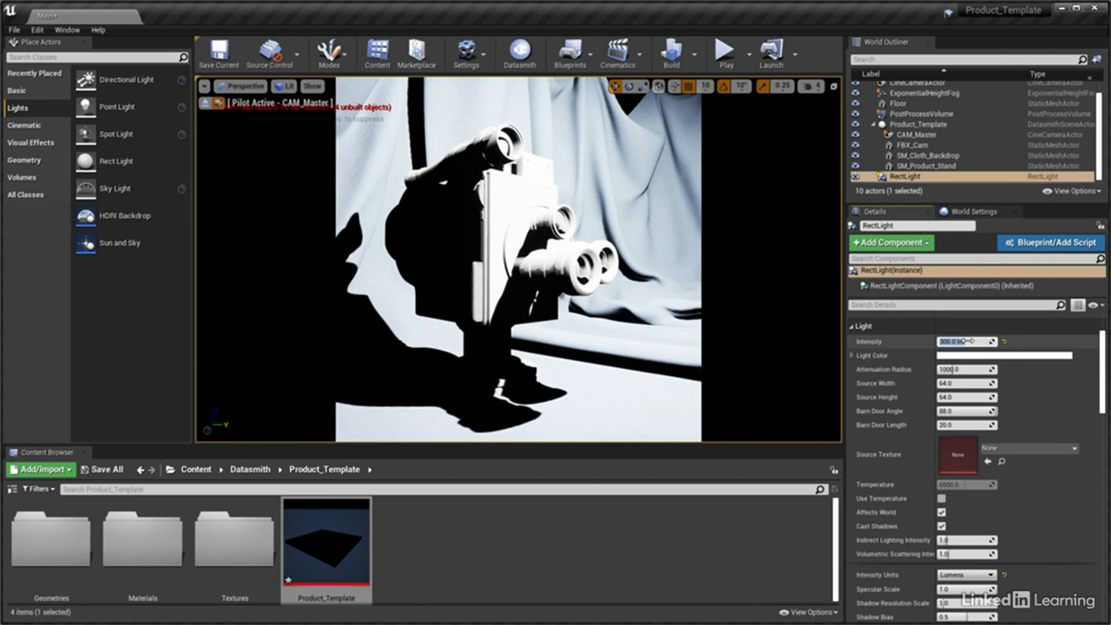
Set the Rect Light's source width to 7, source height to 5 and barn door angle to 25
left_click(955, 383)
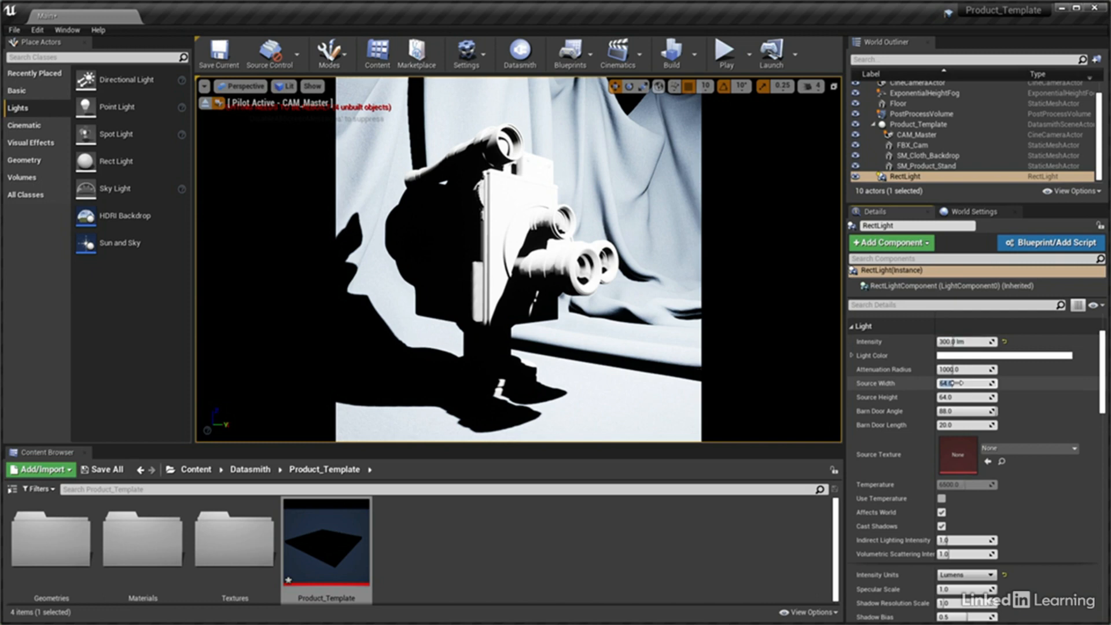
type("7")
left_click(958, 398)
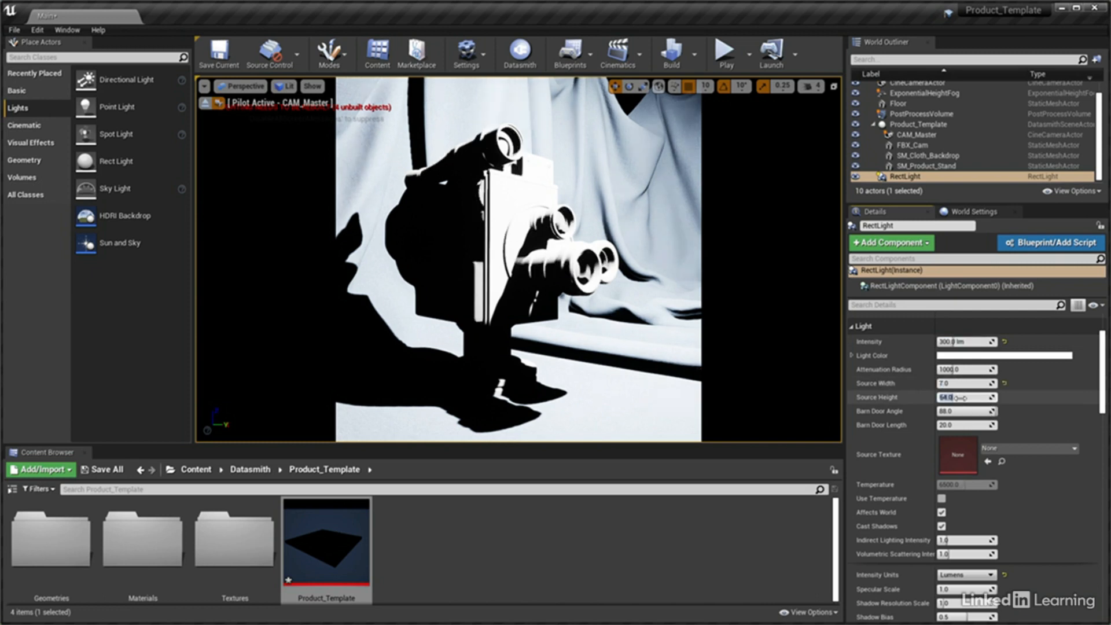
type("5")
key("Return")
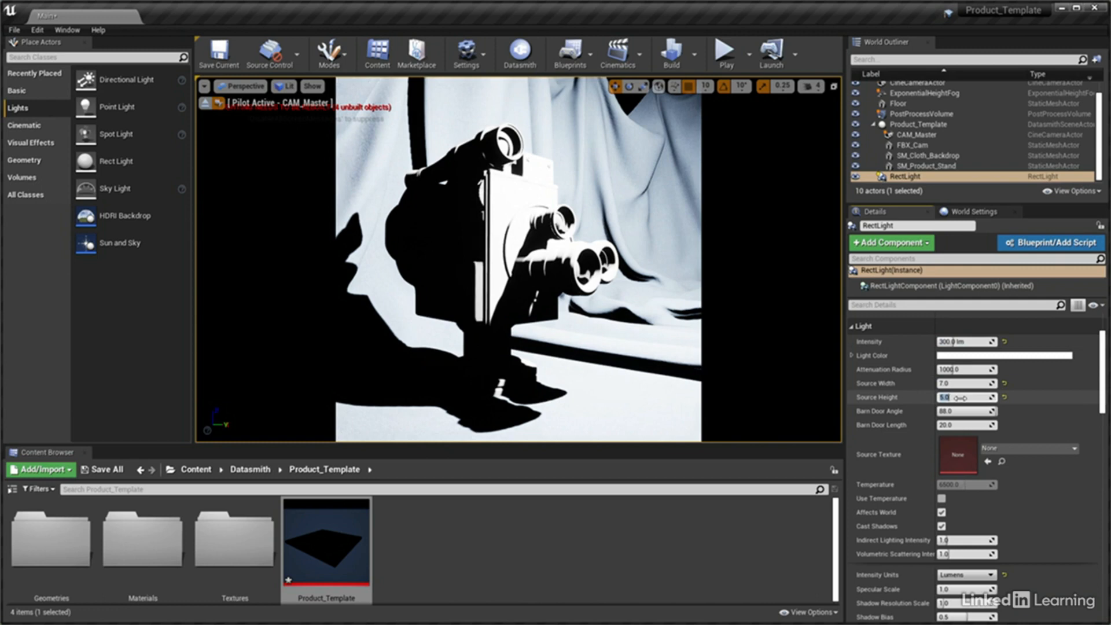
left_click(965, 411)
type("25")
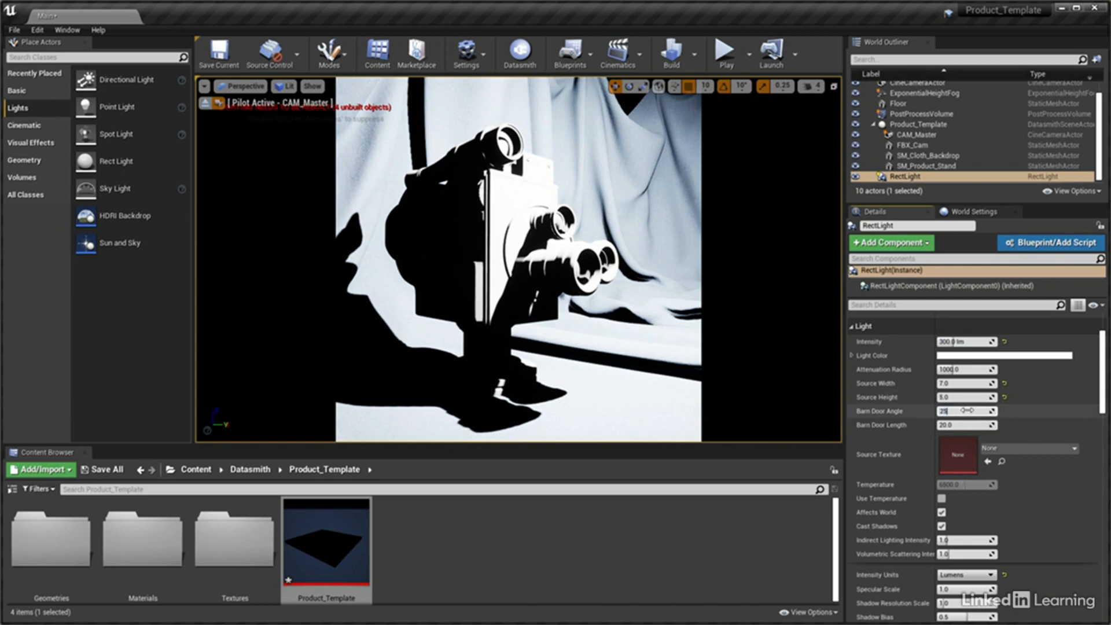
key("Return")
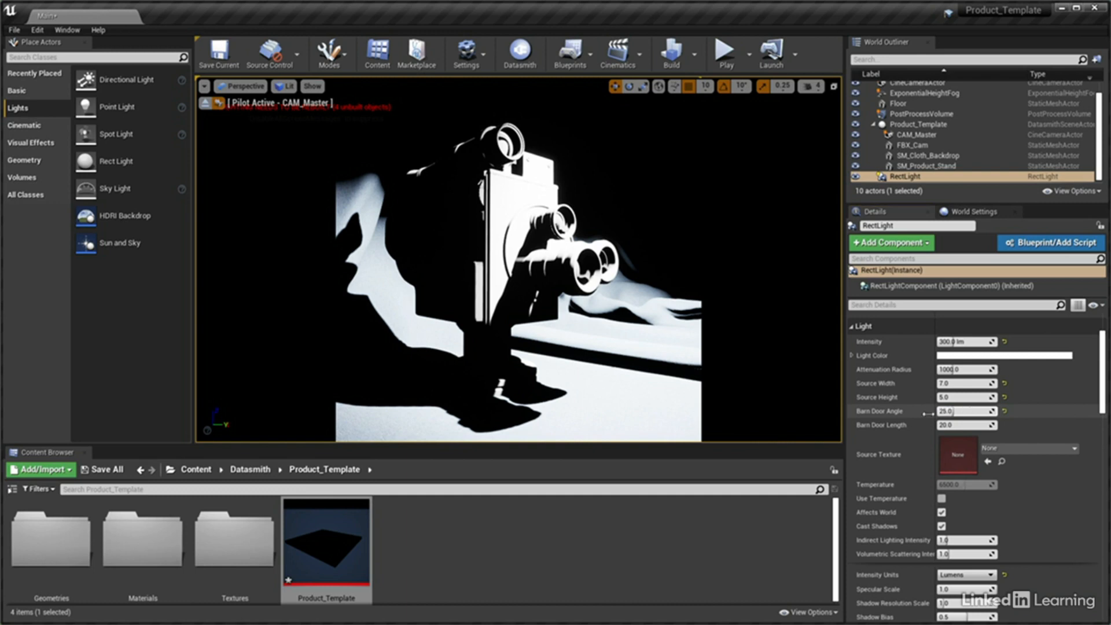
Disable the Game Settings exposure for the viewport and set its EV100 to 5
left_click(283, 86)
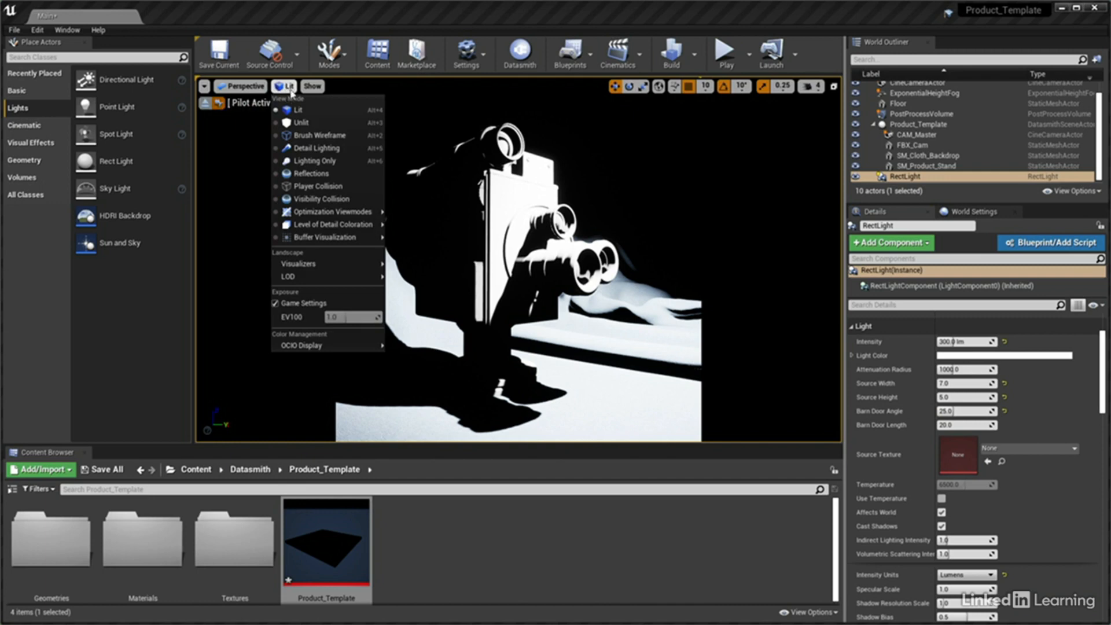
left_click(276, 306)
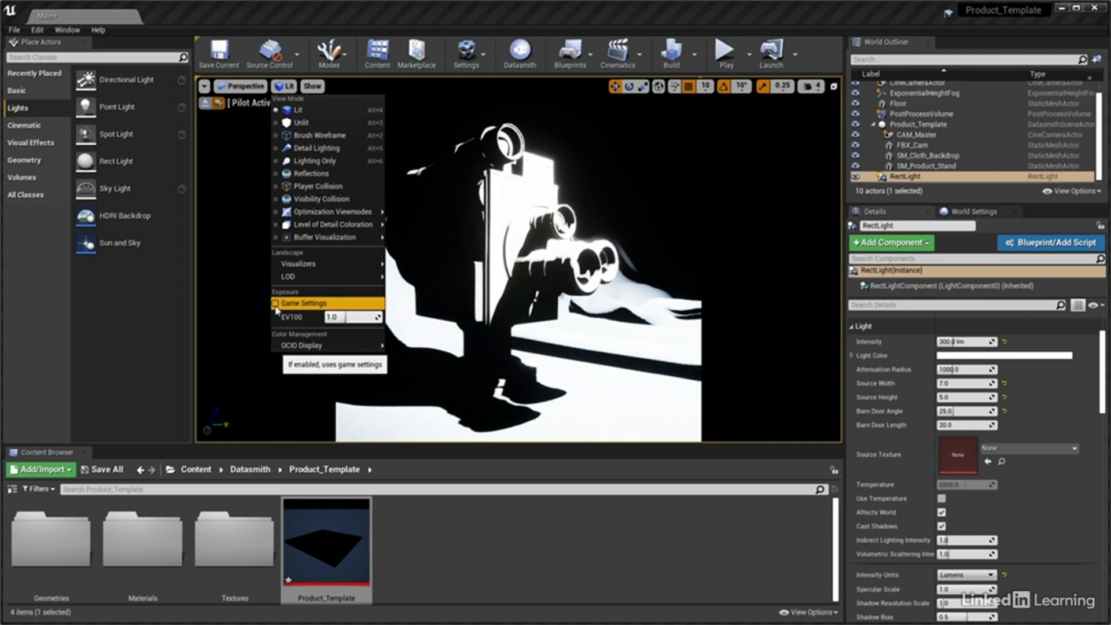
left_click(346, 317)
type("5")
key("Return")
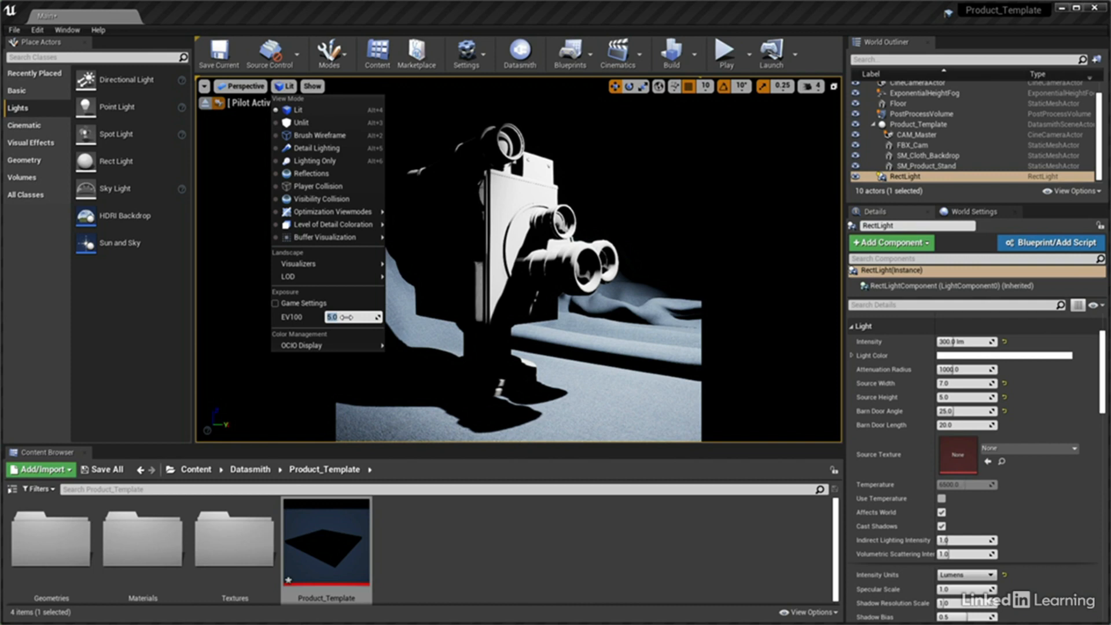
Rename the Rect Light as Light_Key
left_click(899, 177)
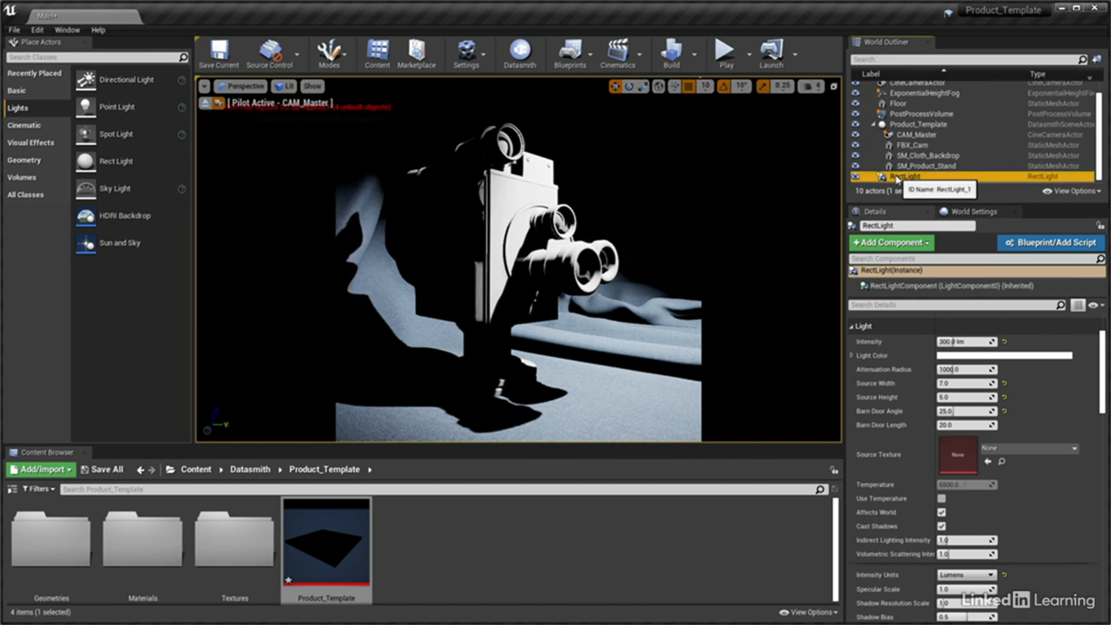
left_click(899, 178)
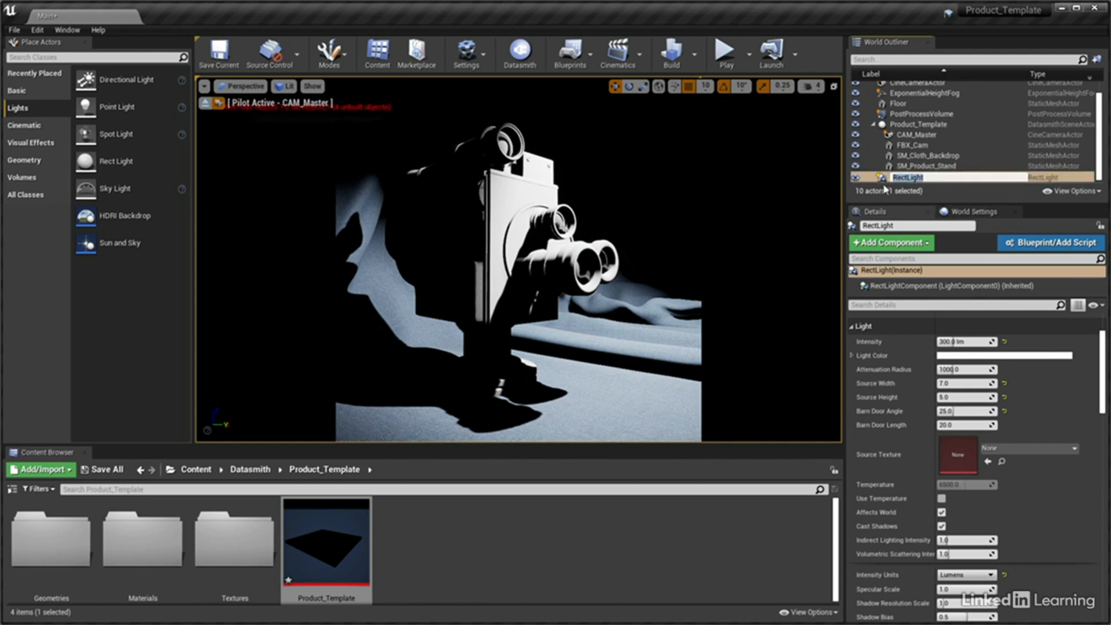
type("Light_Key")
key("Return")
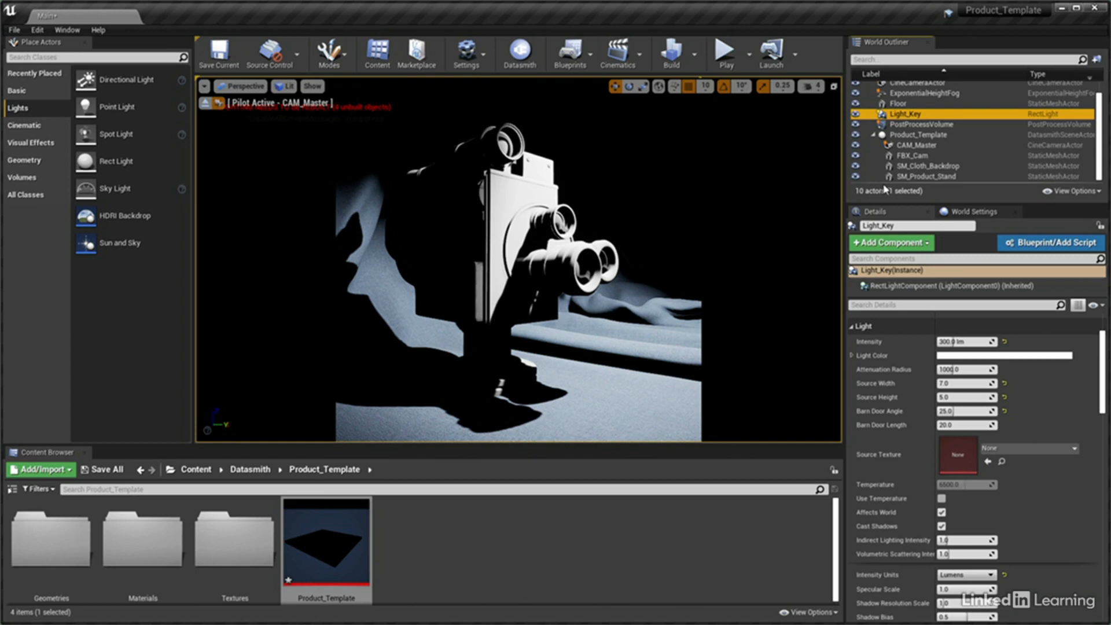
Place two more Rect Lights in the level and rename the first of them Light_RightFill
left_click_drag(116, 188, 394, 377)
left_click_drag(129, 164, 599, 368)
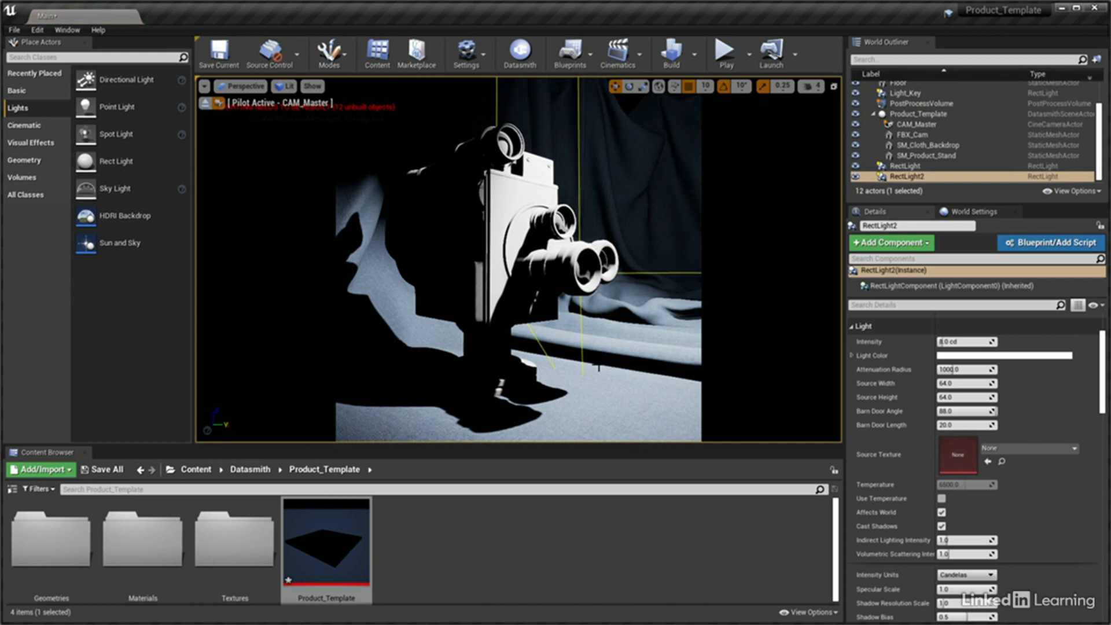
left_click(900, 166)
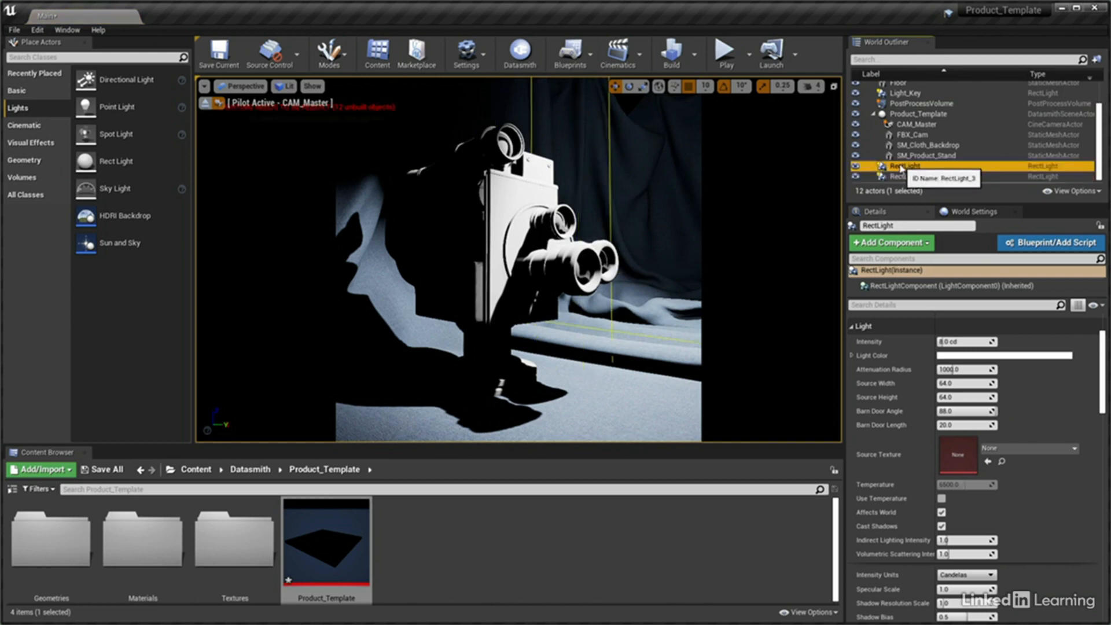
left_click(866, 226)
key("BackSpace")
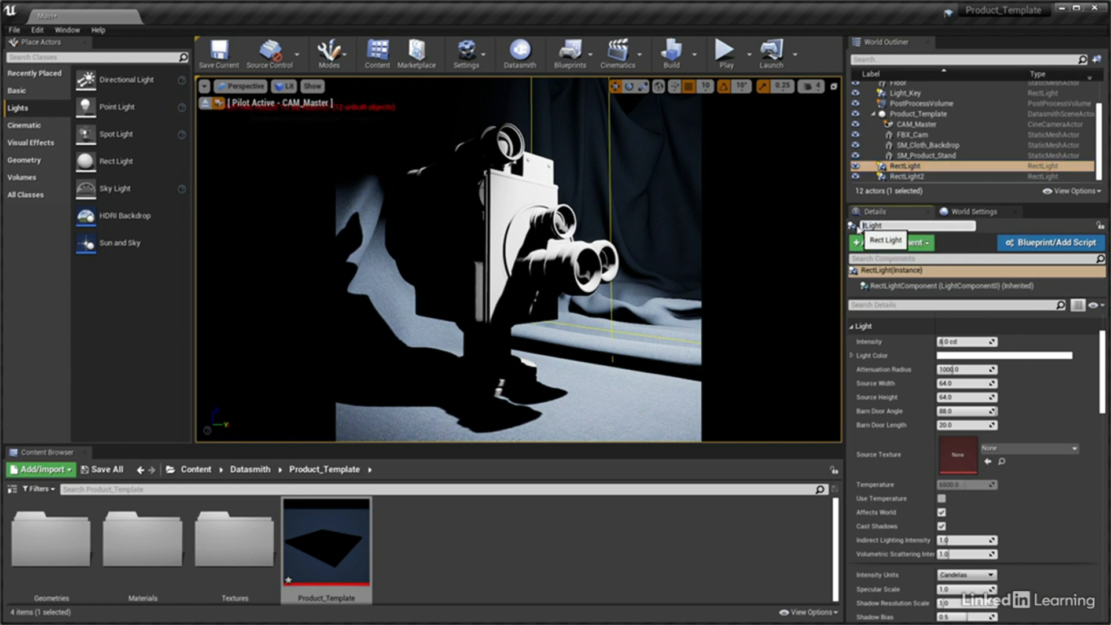
type("_RightFill")
key("Return")
Rename the second new light, RectLight2, as Light_LeftFill
left_click(907, 177)
left_click_drag(876, 226, 863, 226)
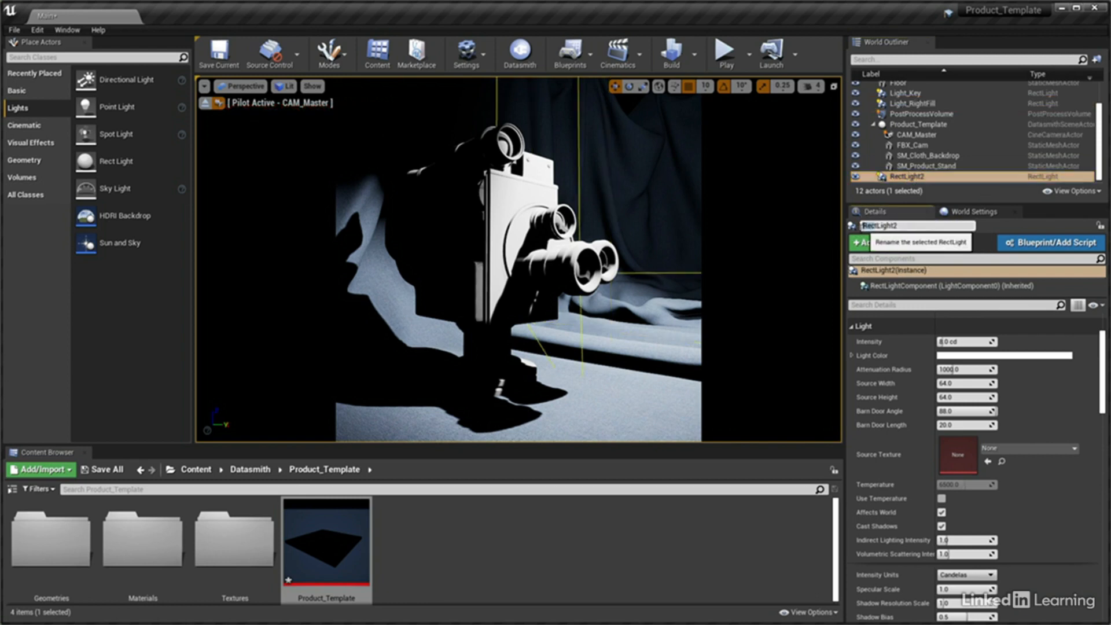
key("BackSpace")
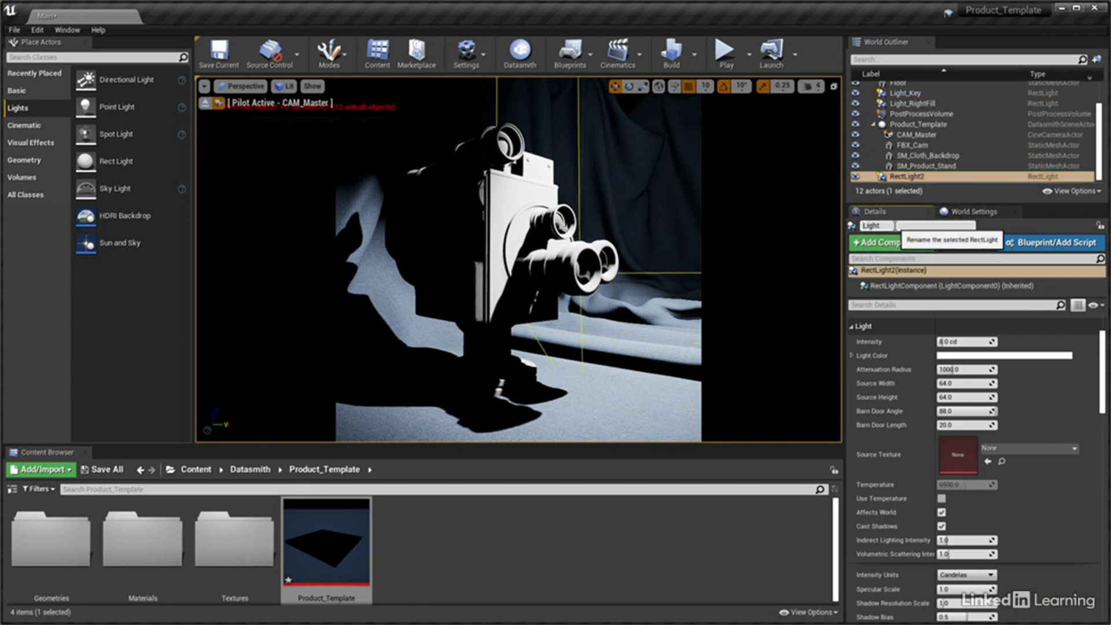
type("_LeftFill")
key("Return")
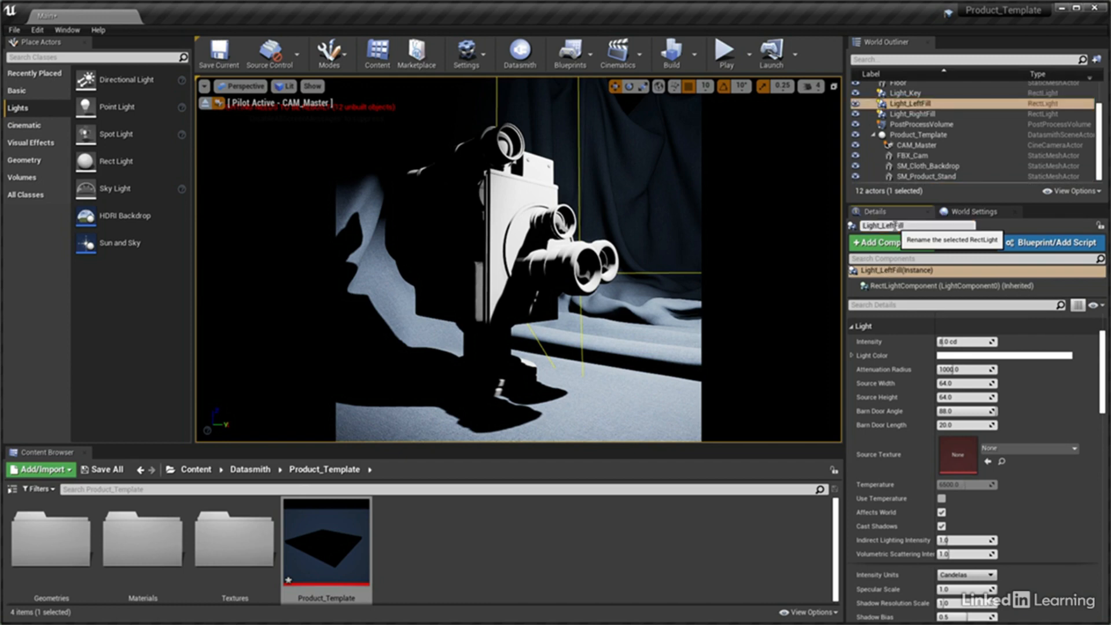
Set the location of Light_RightFill to X 135, Y 90 and Z 30
left_click(912, 114)
left_click_drag(1103, 368, 1103, 345)
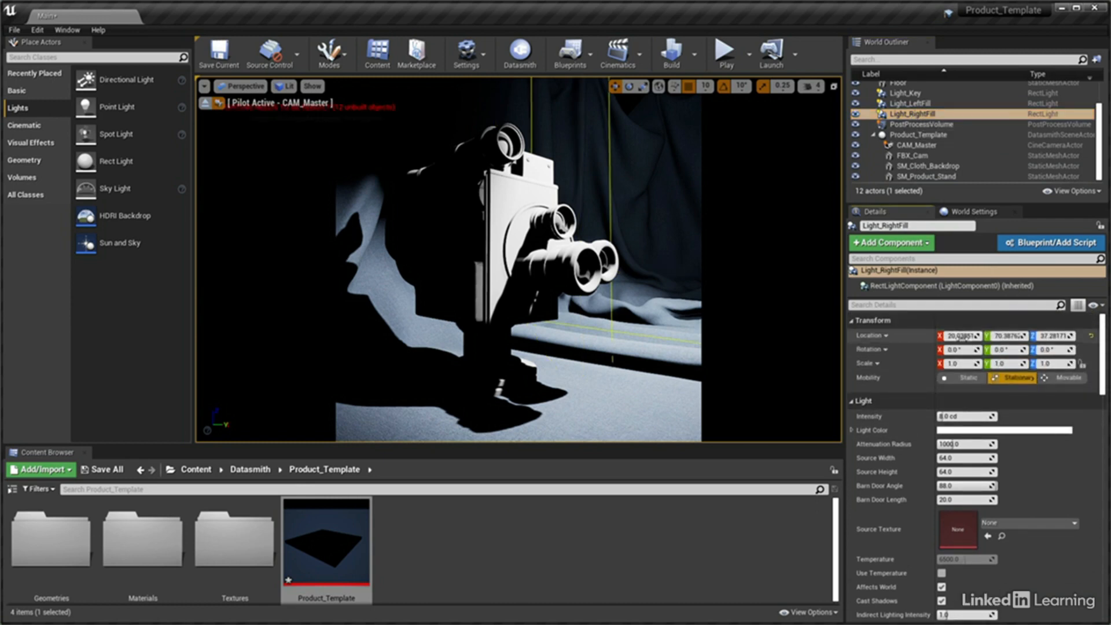
left_click(961, 336)
type("135")
key("Tab")
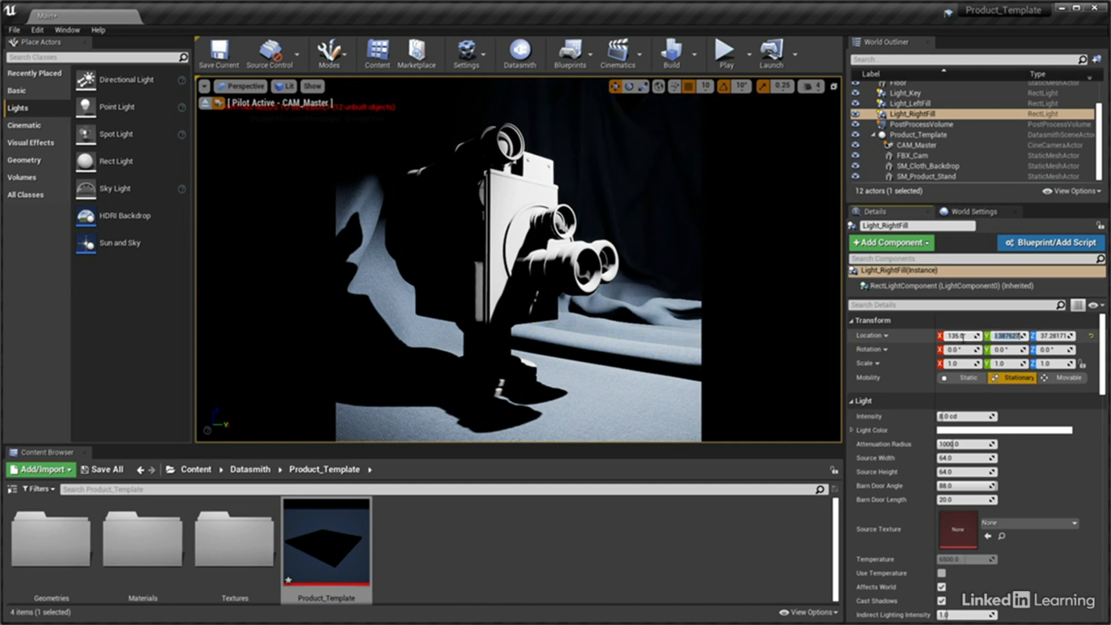
type("90")
key("Tab")
type("30")
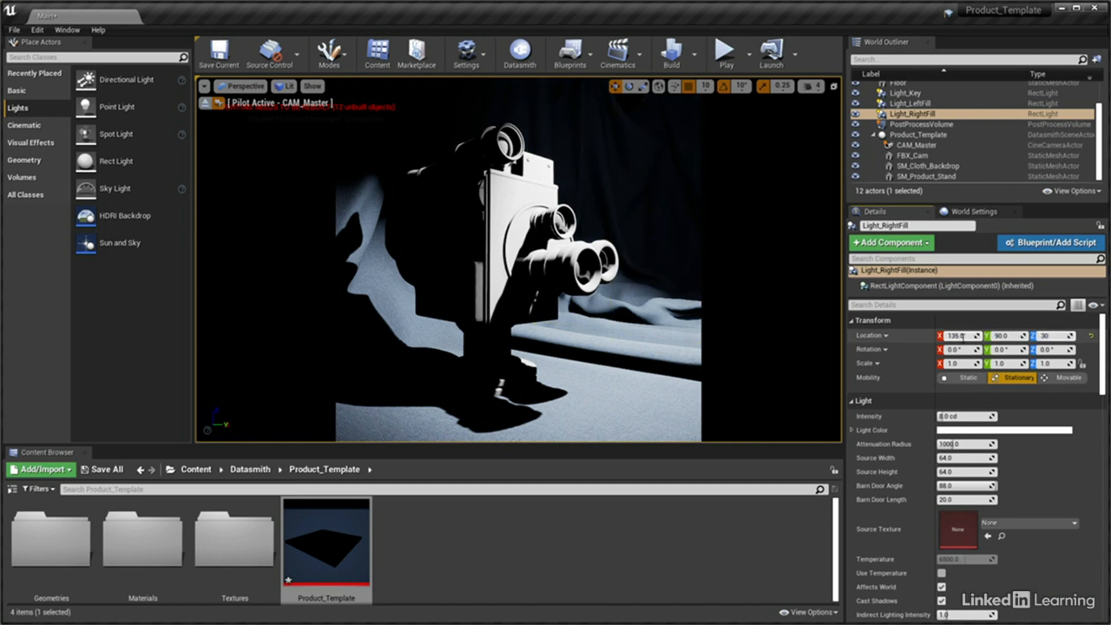
key("Return")
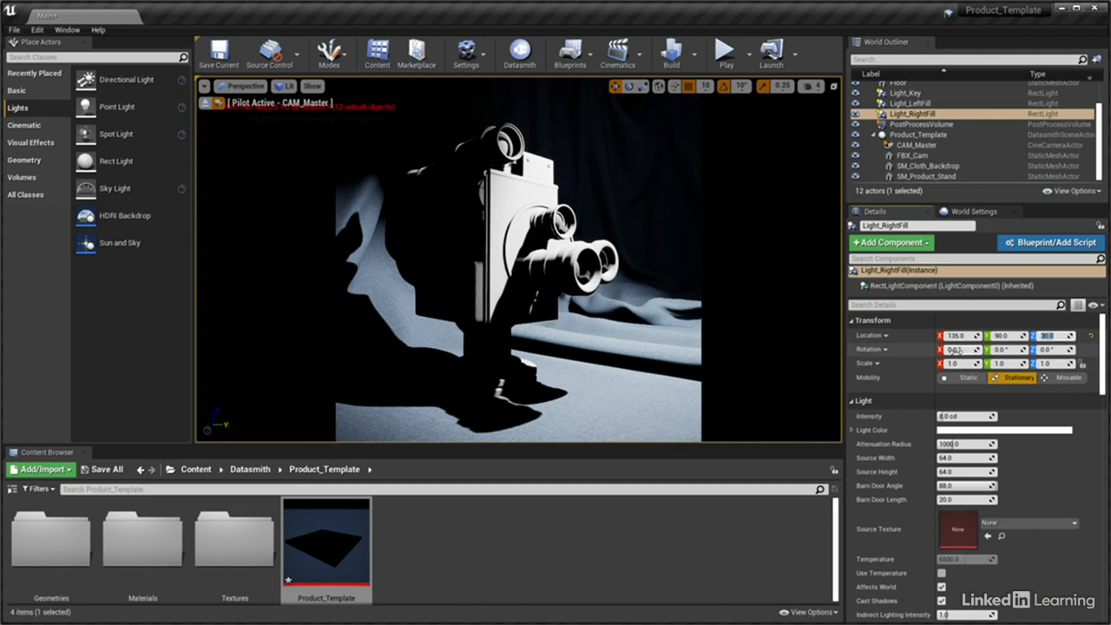
Set the Z rotation of Light_RightFill to 200°
left_click(954, 349)
key("Tab")
key("Tab")
type("200")
key("Return")
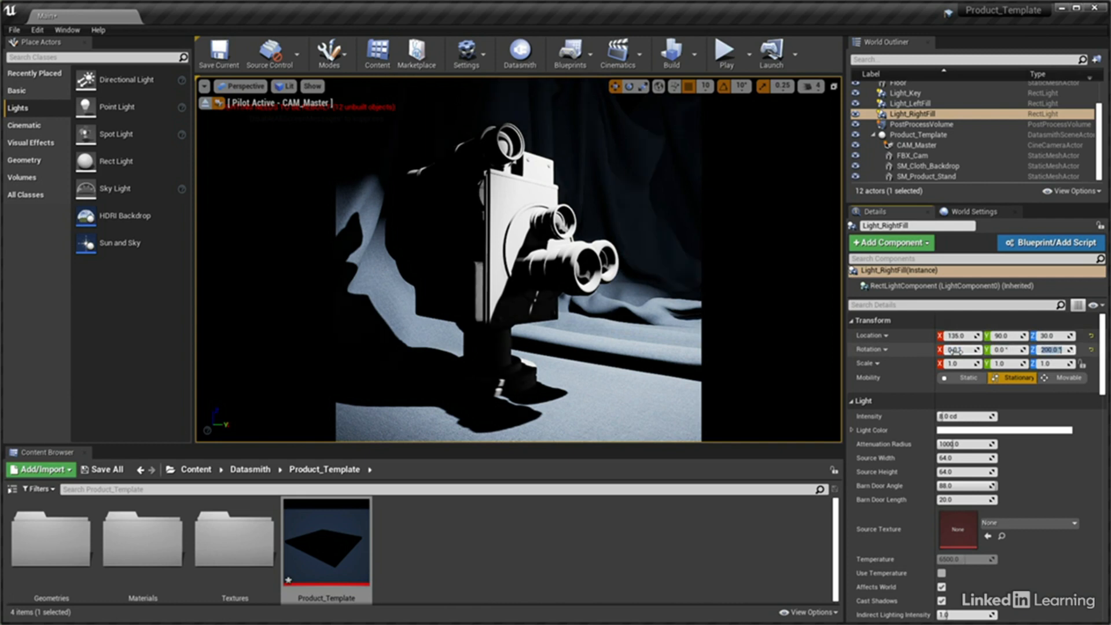
Switch Light_RightFill's intensity units to Lumens and set its intensity to 150 lm
scroll(1062, 474, "down", 3)
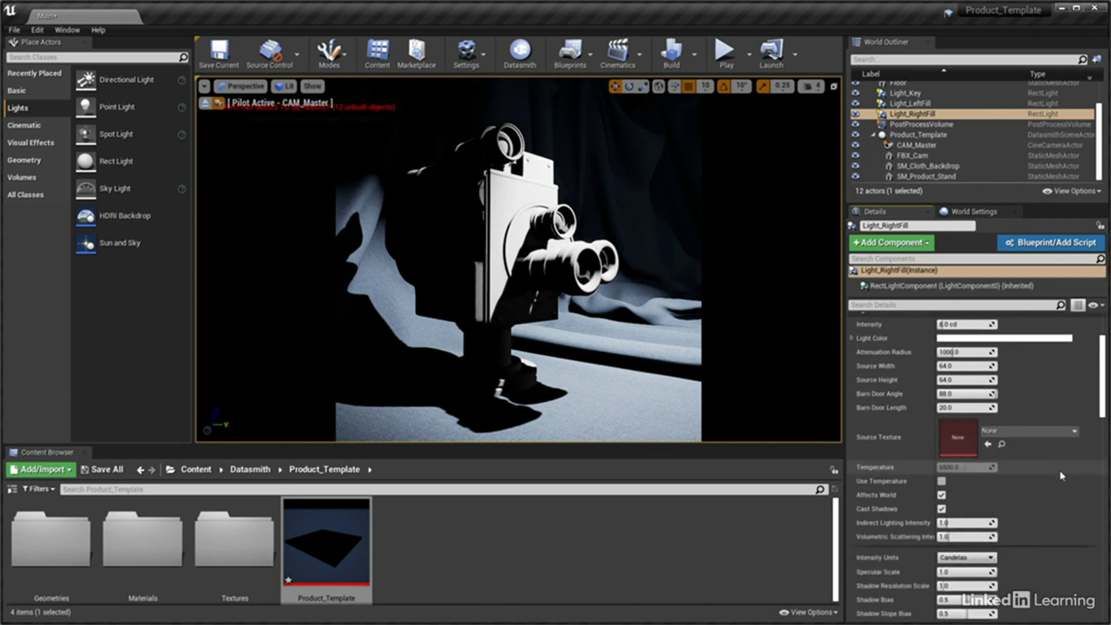
scroll(1063, 476, "down", 1)
left_click(965, 520)
left_click(964, 548)
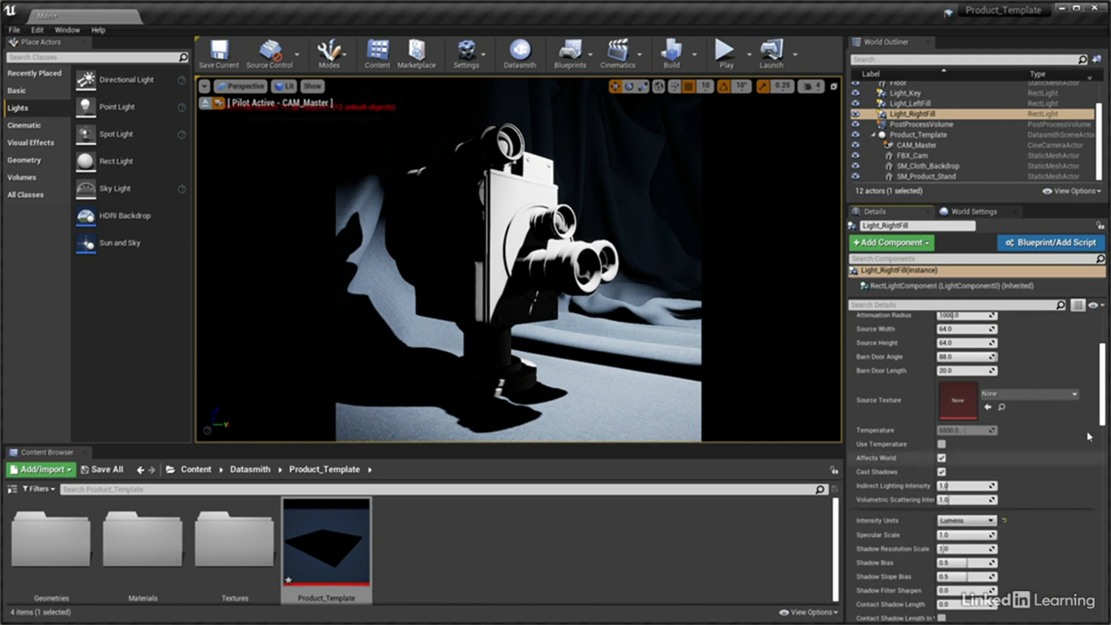
scroll(1090, 437, "up", 4)
left_click(963, 416)
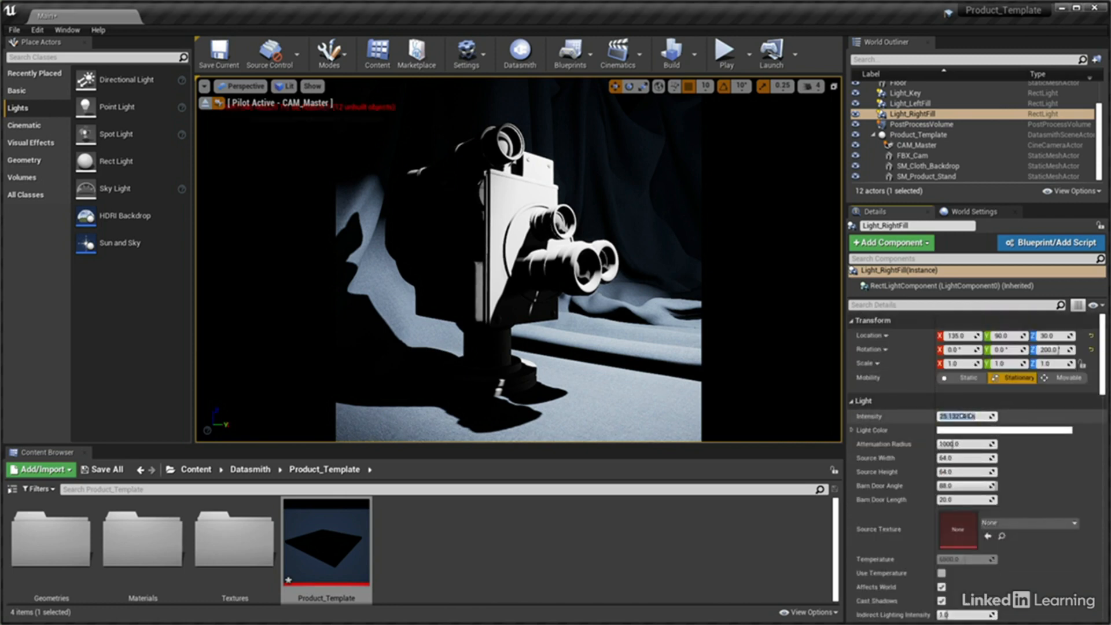
type("150")
key("Return")
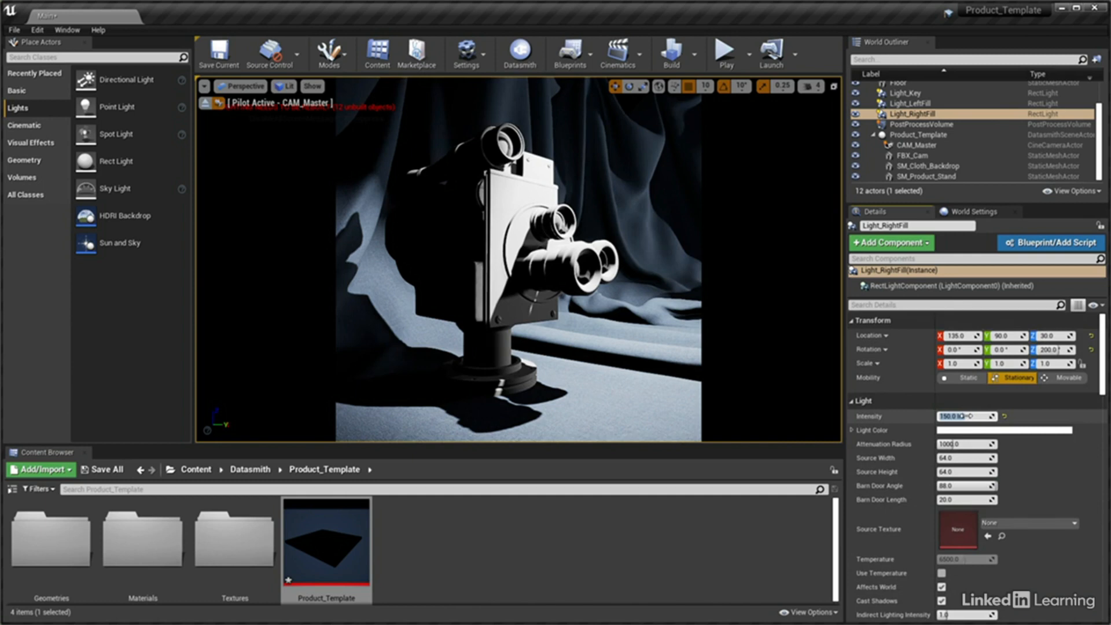
Set both the source width and source height of Light_RightFill to 40
left_click(966, 458)
type("40")
key("Tab")
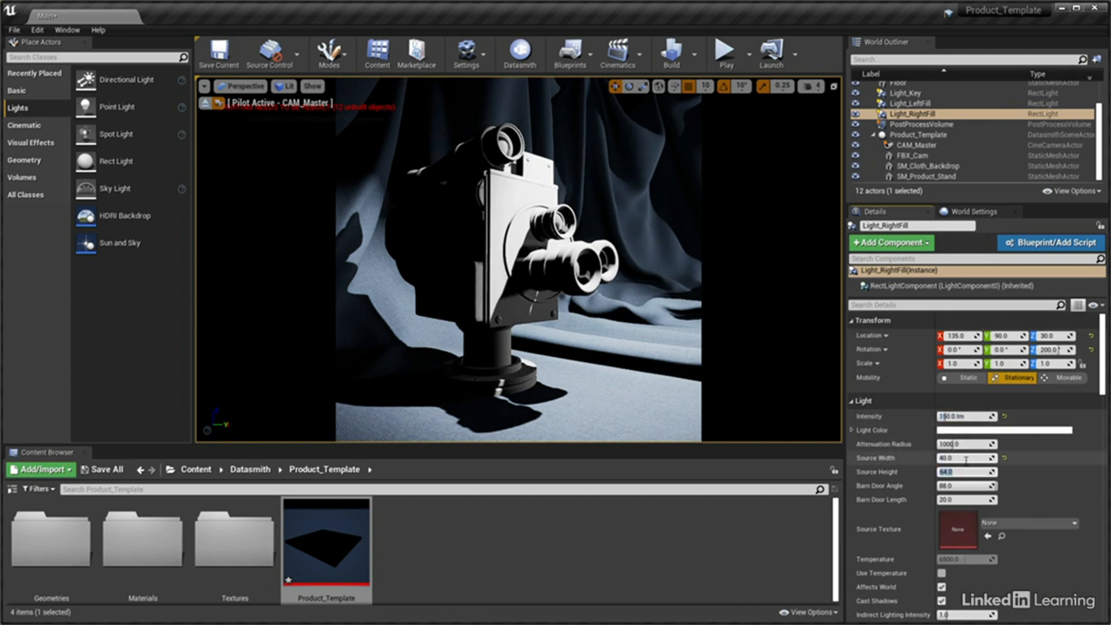
type("40")
key("Return")
Hide Light_Key and set the location of Light_LeftFill to X -165, Y 125 and Z 50
left_click(856, 94)
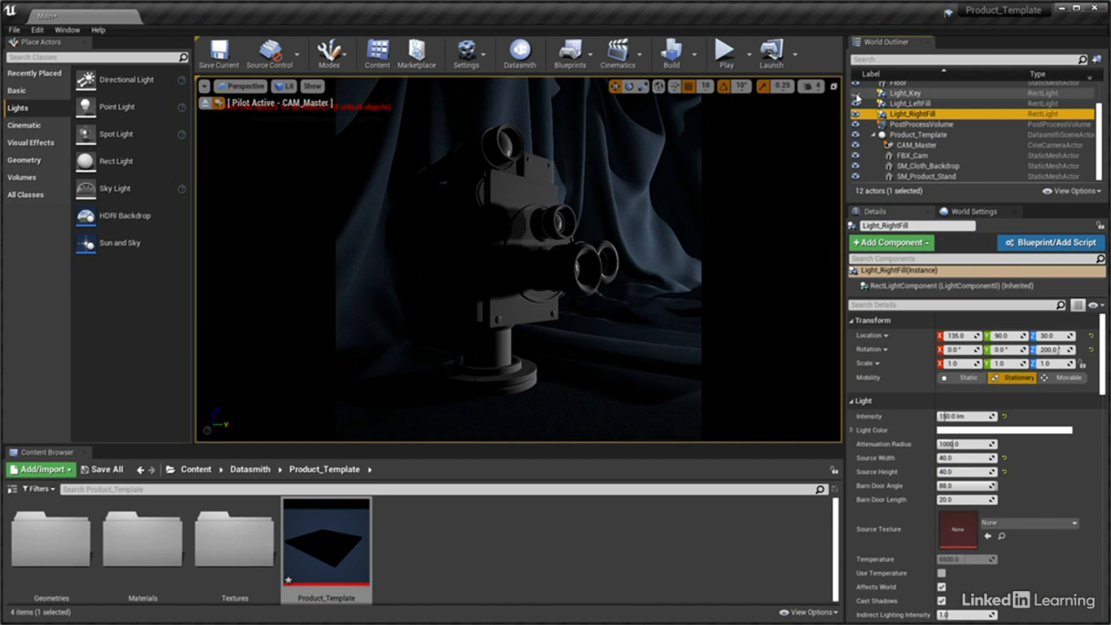
left_click(909, 105)
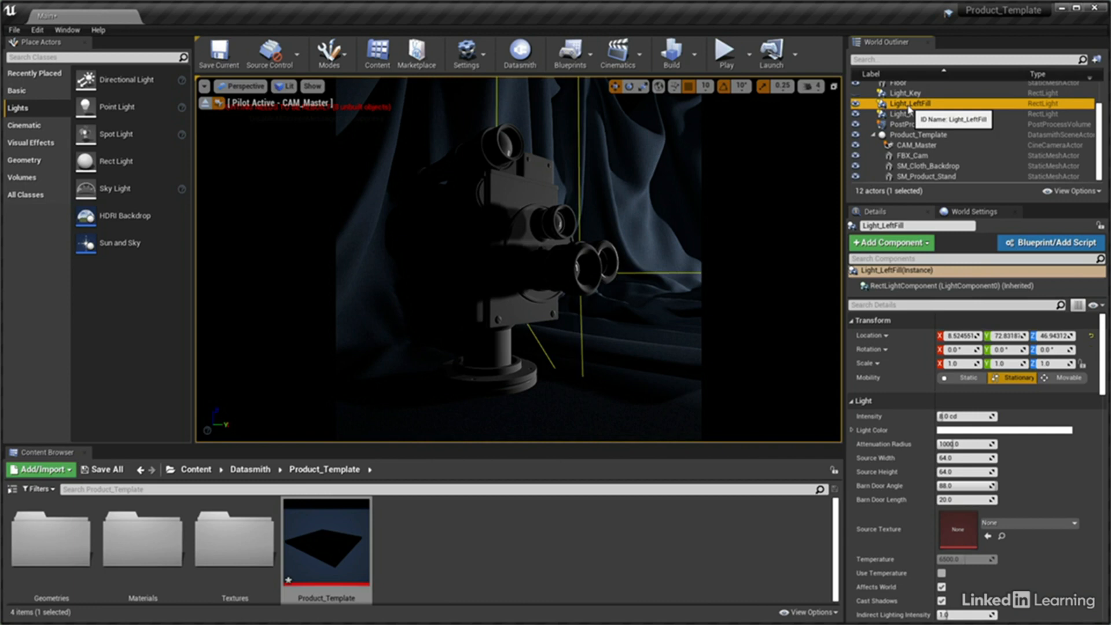
left_click(961, 336)
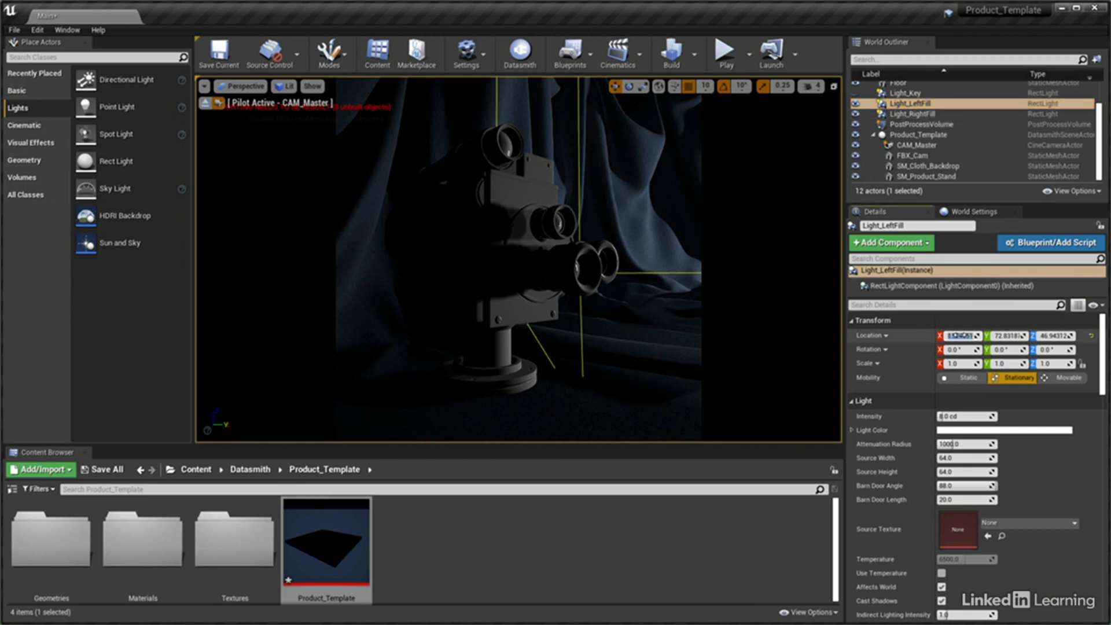
type("-100")
key("Tab")
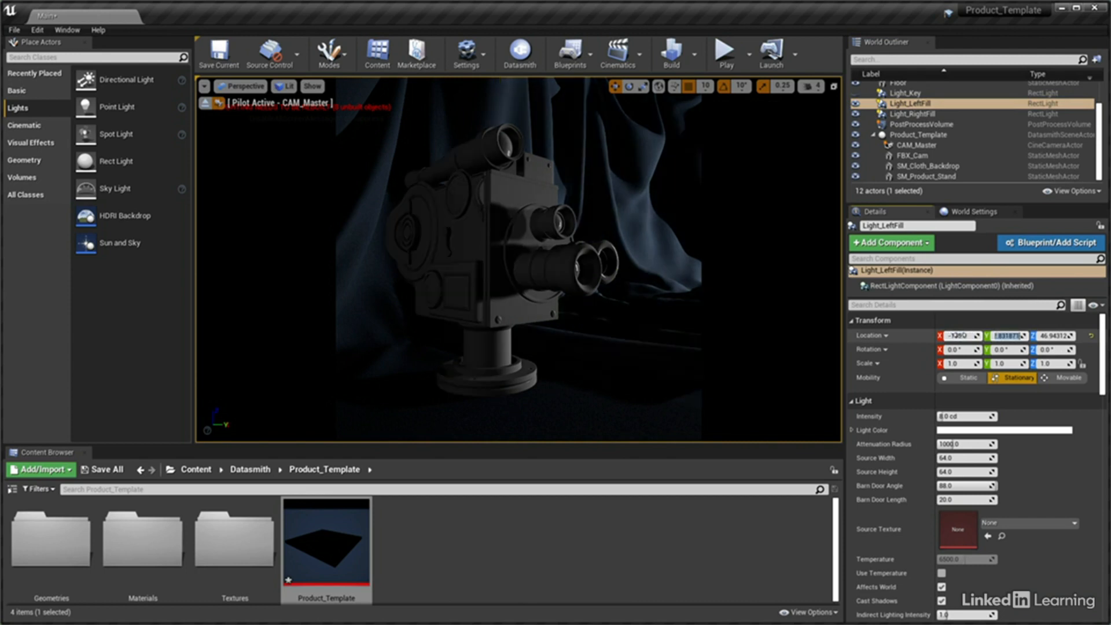
type("125")
key("Tab")
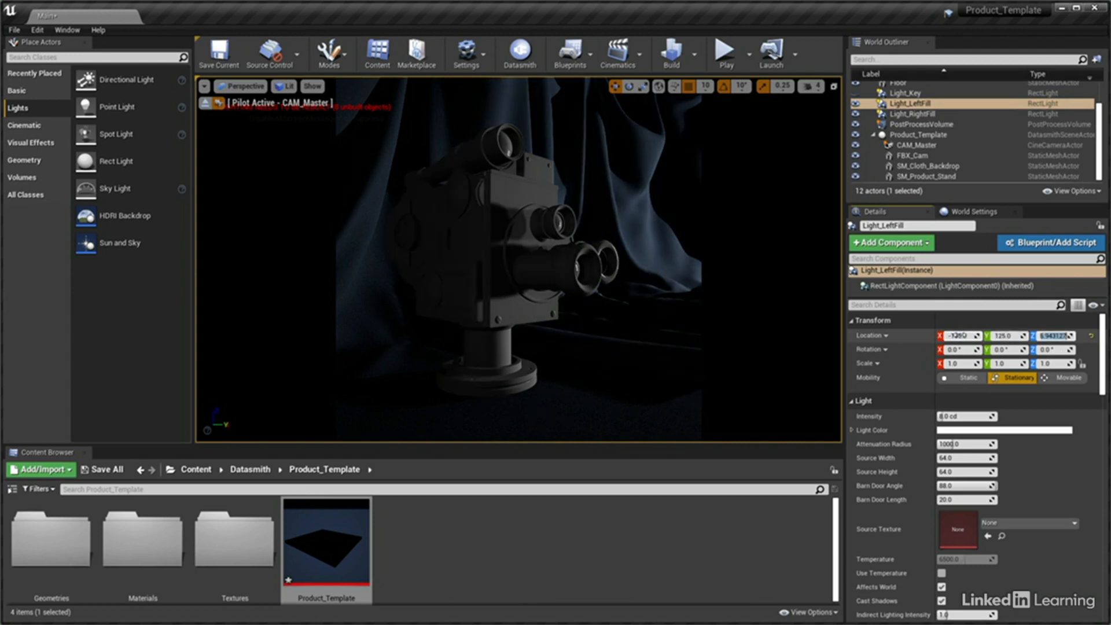
type("50")
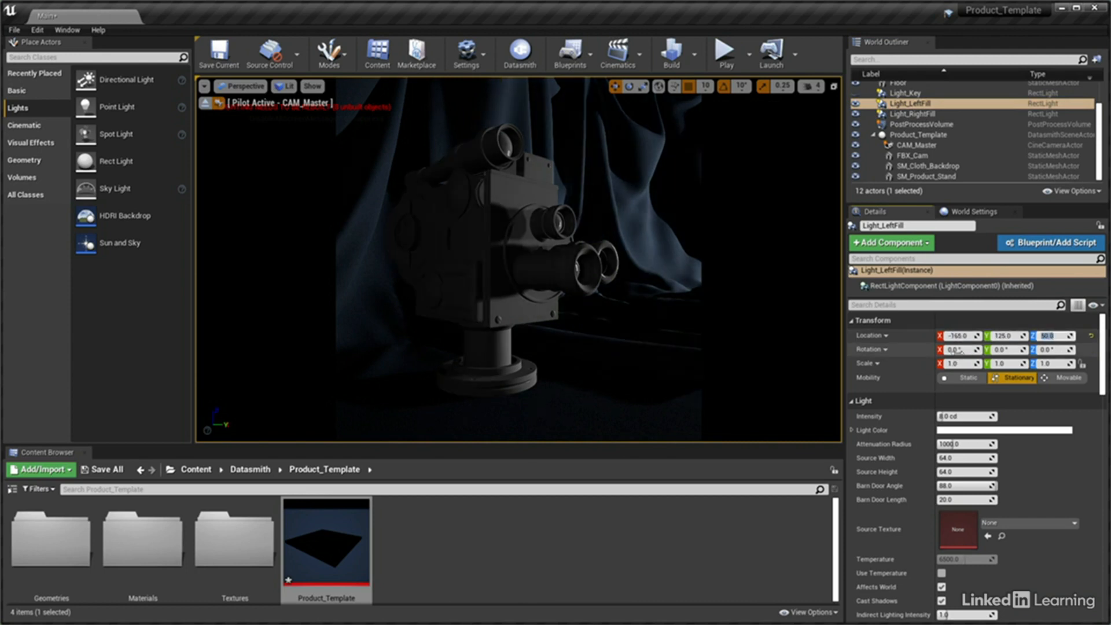
Set the Z rotation of Light_LeftFill to 320°
left_click(956, 350)
key("Tab")
key("Tab")
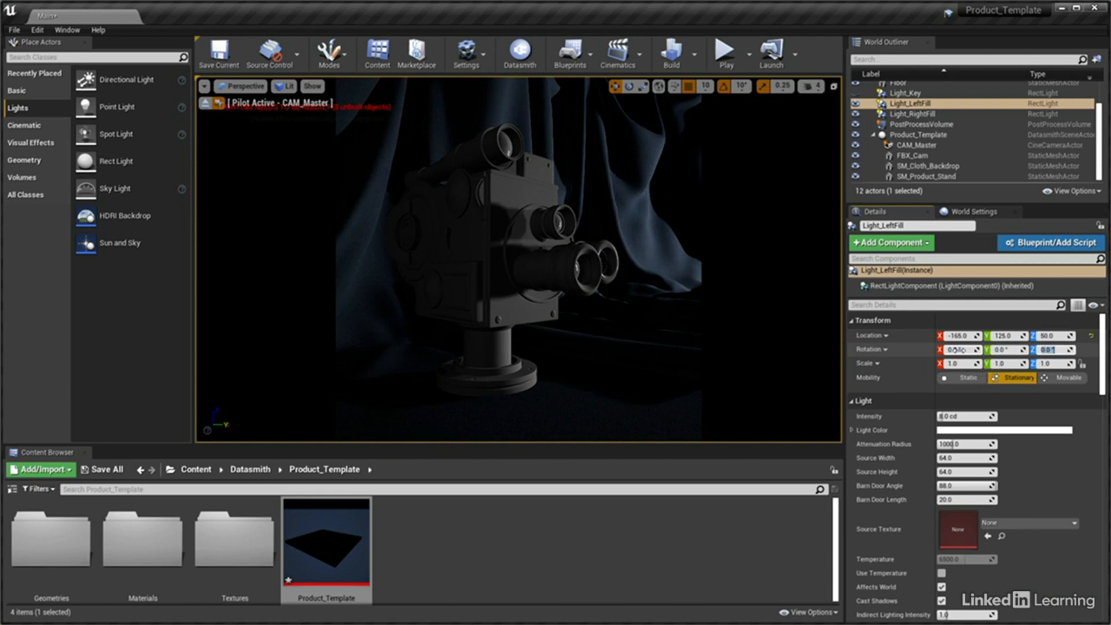
type("320")
key("Return")
Switch Light_LeftFill's intensity units to Lumens and set its intensity to 150 lm
scroll(1019, 533, "down", 5)
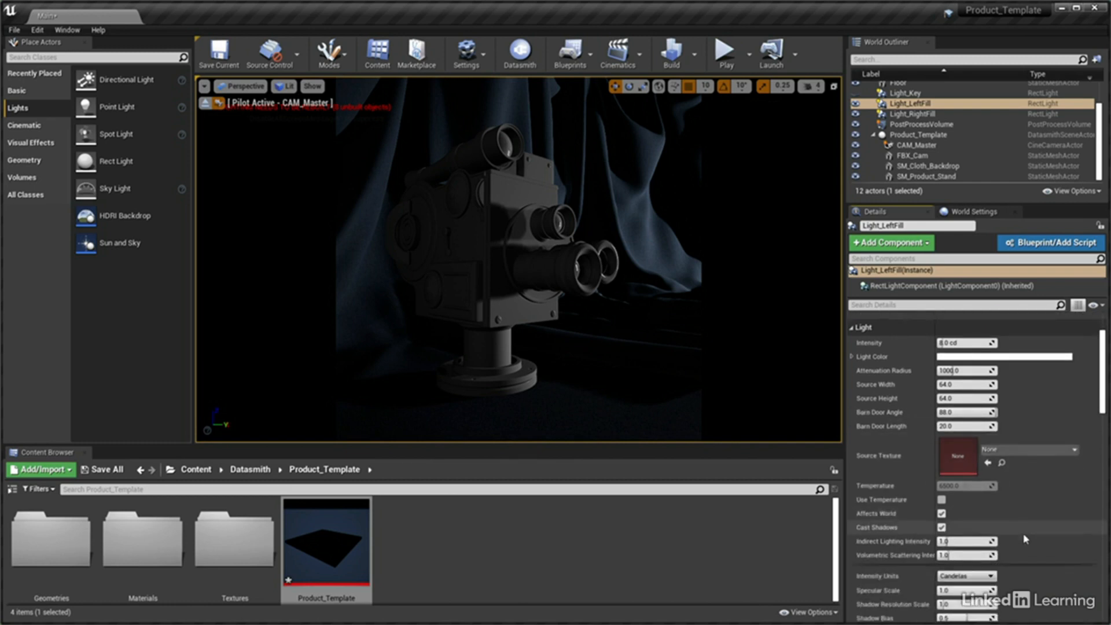
left_click(987, 558)
left_click(978, 582)
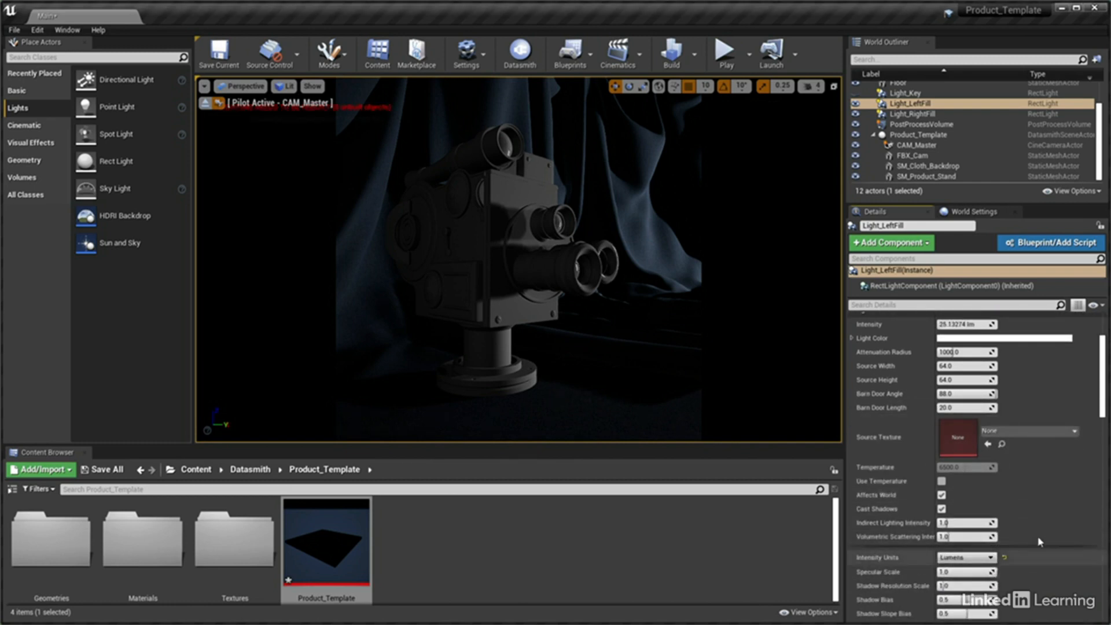
scroll(980, 409, "up", 3)
left_click(980, 400)
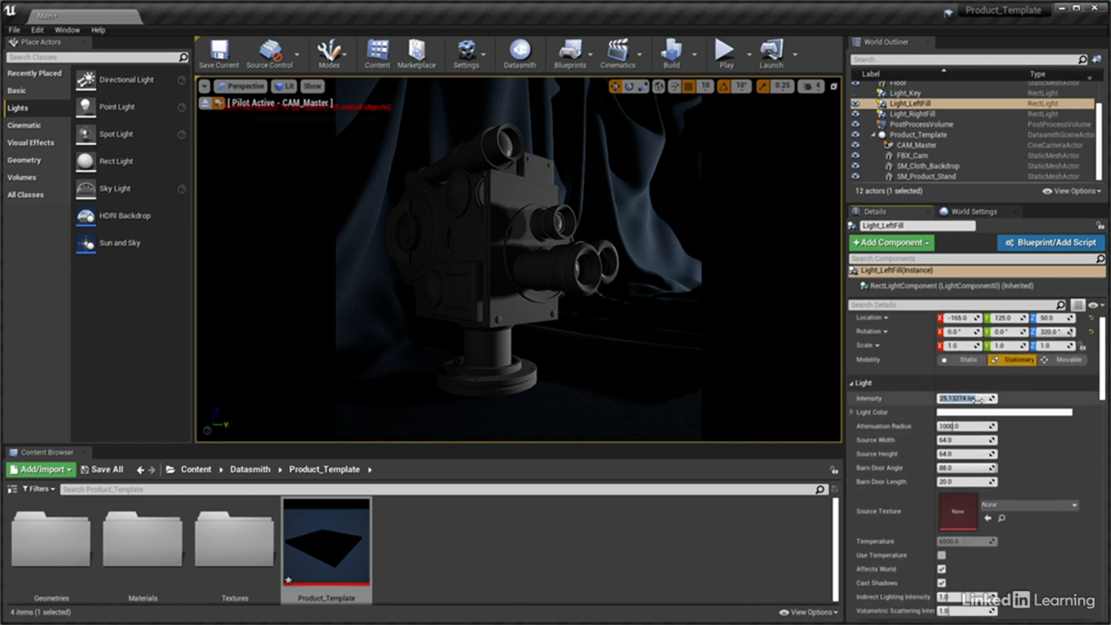
type("150")
key("Return")
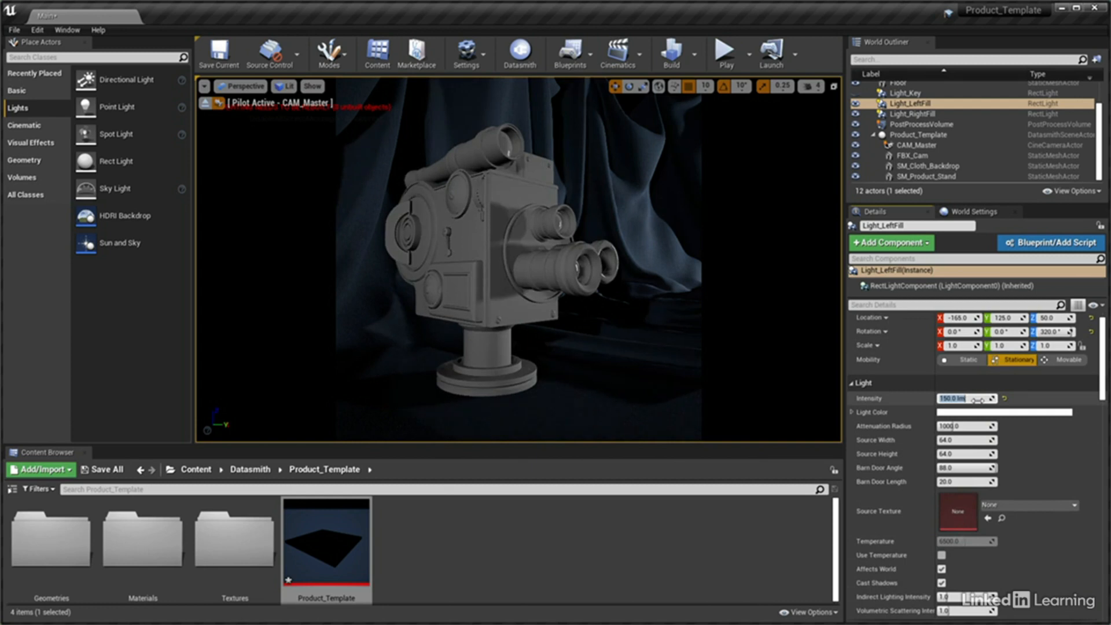
Set Light_LeftFill's source width and source height to 40, and make Light_Key visible again
left_click(964, 441)
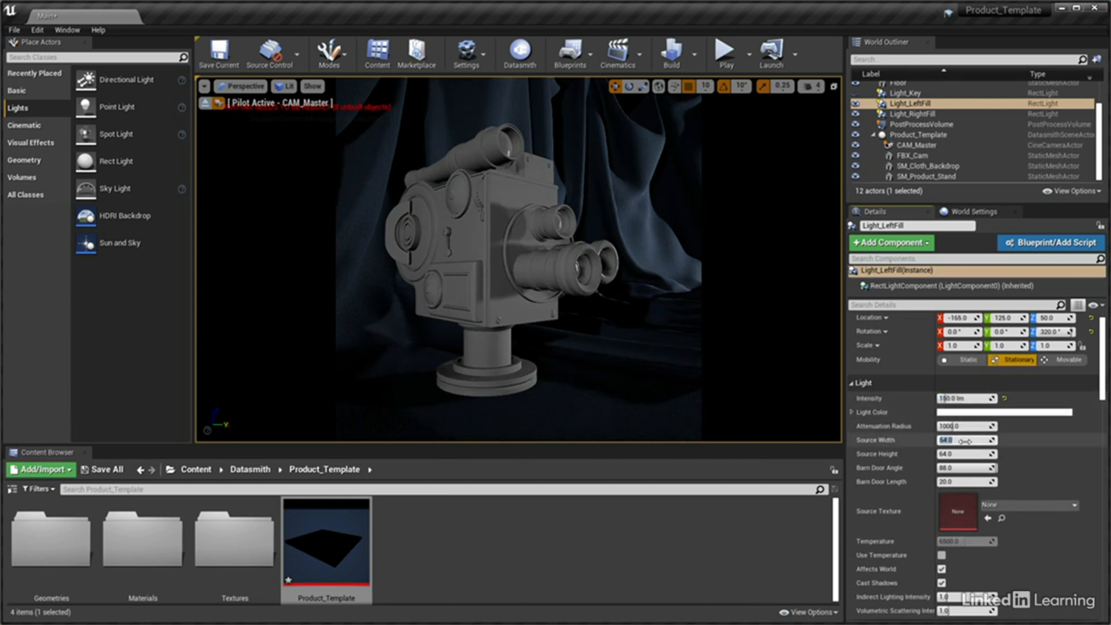
type("40")
key("Tab")
type("40")
key("Return")
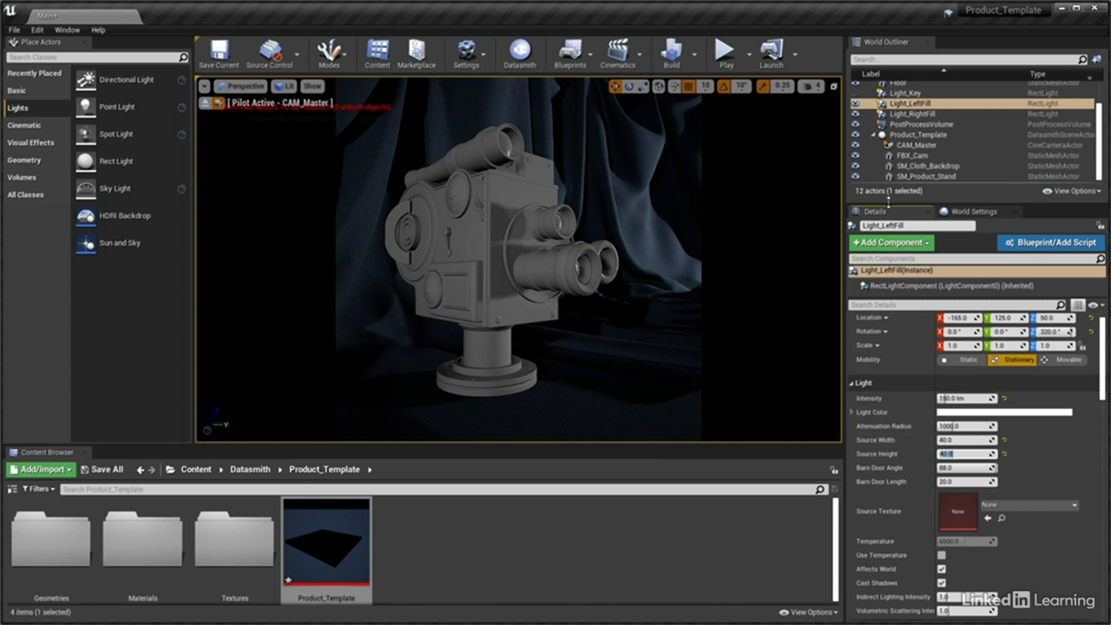
left_click(858, 101)
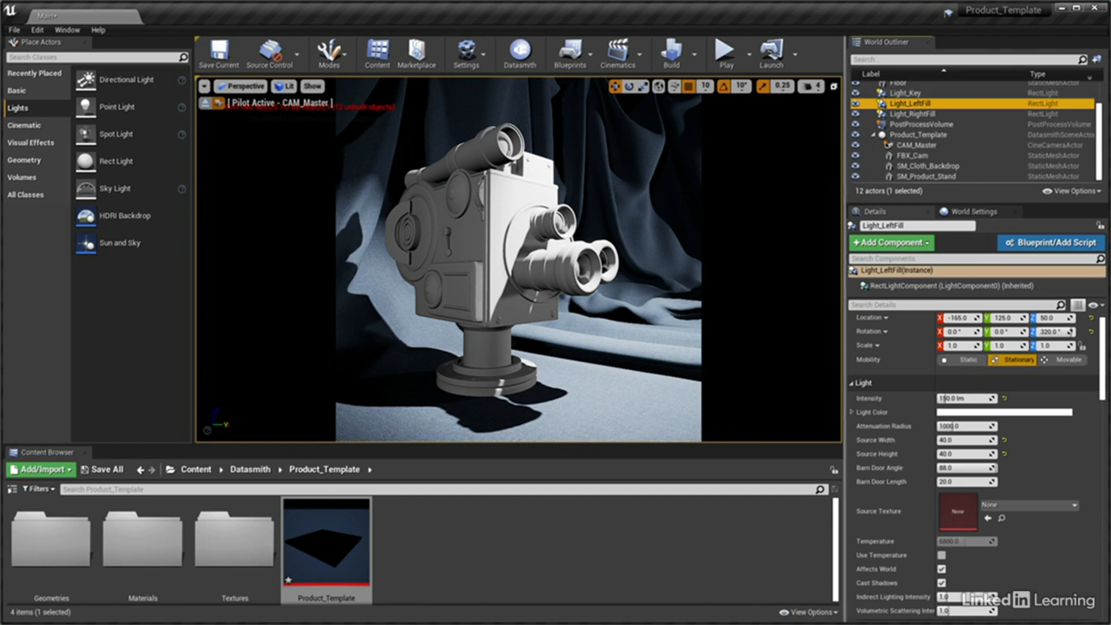
Place a Sphere Reflection Capture in the level and set its location to X 0, Y 60 and Z 20
left_click(36, 144)
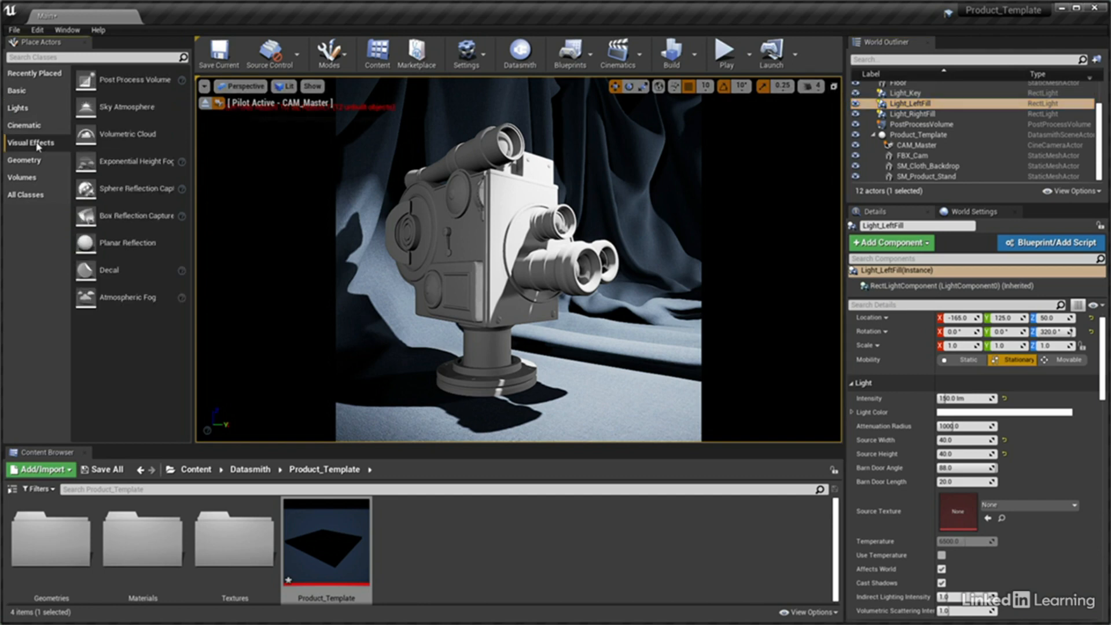
left_click_drag(133, 188, 574, 369)
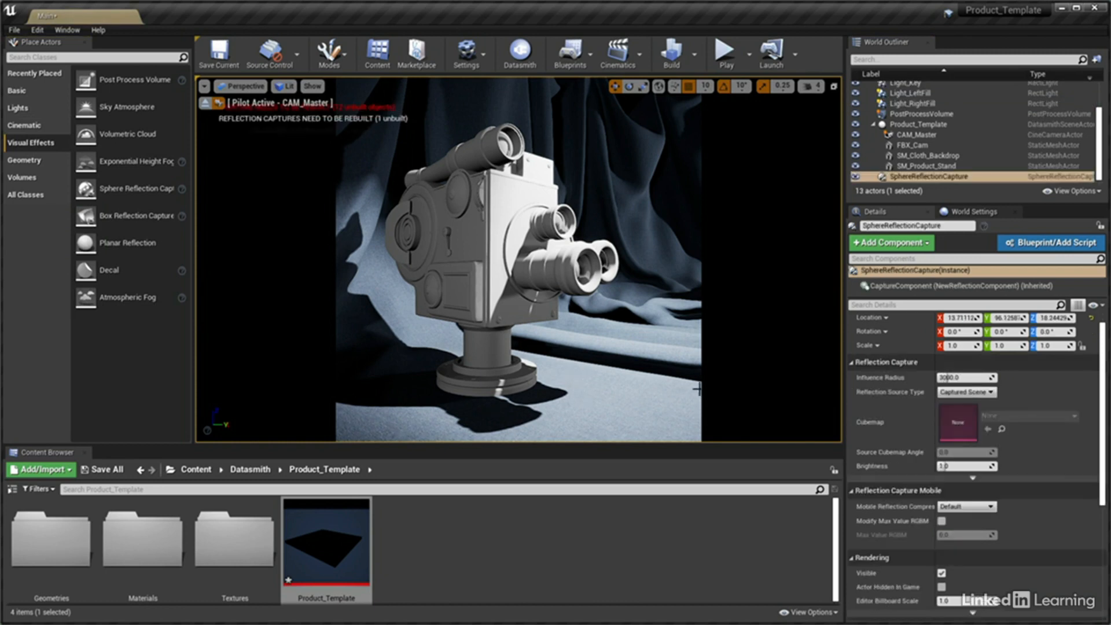
left_click(961, 318)
type("0")
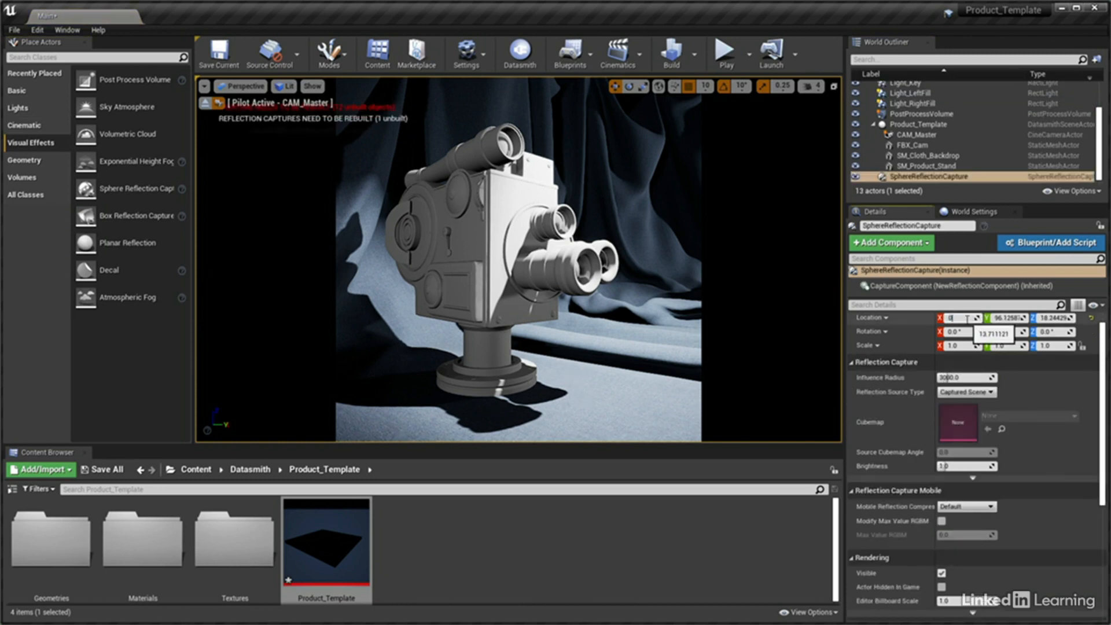
key("Tab")
type("60")
key("Tab")
type("20")
key("Return")
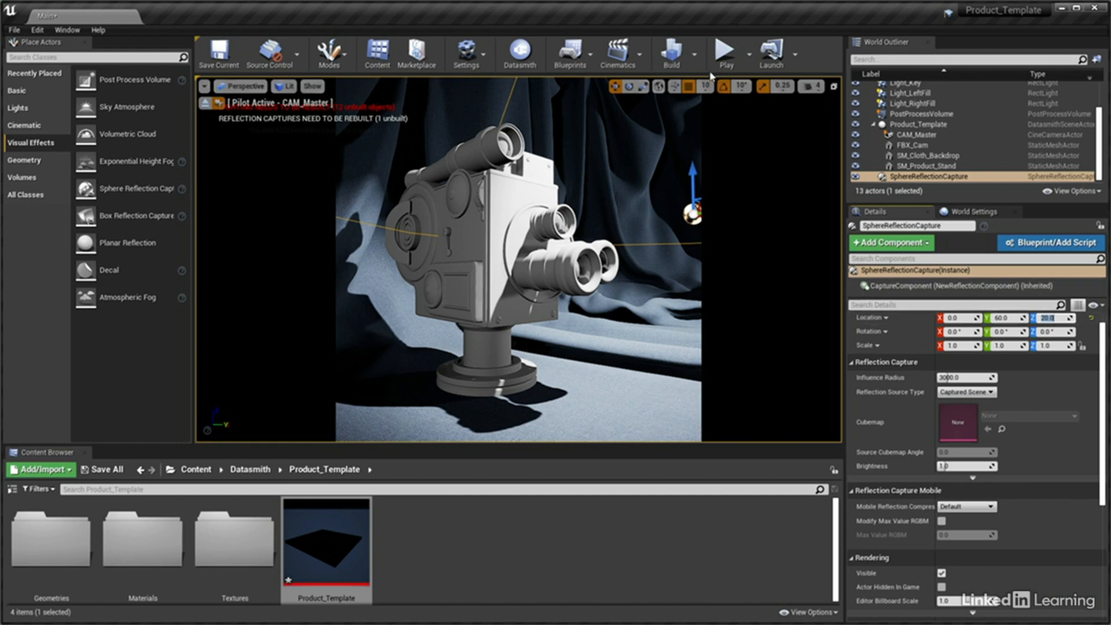
Set the lighting build quality to Production
left_click(695, 55)
mouse_move(752, 100)
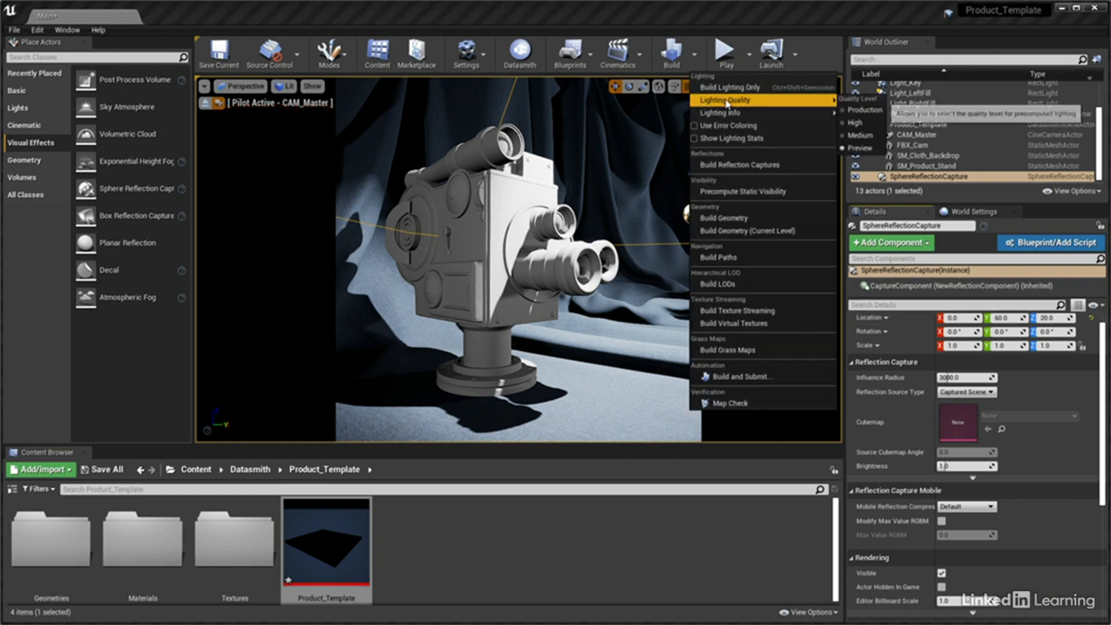
left_click(879, 110)
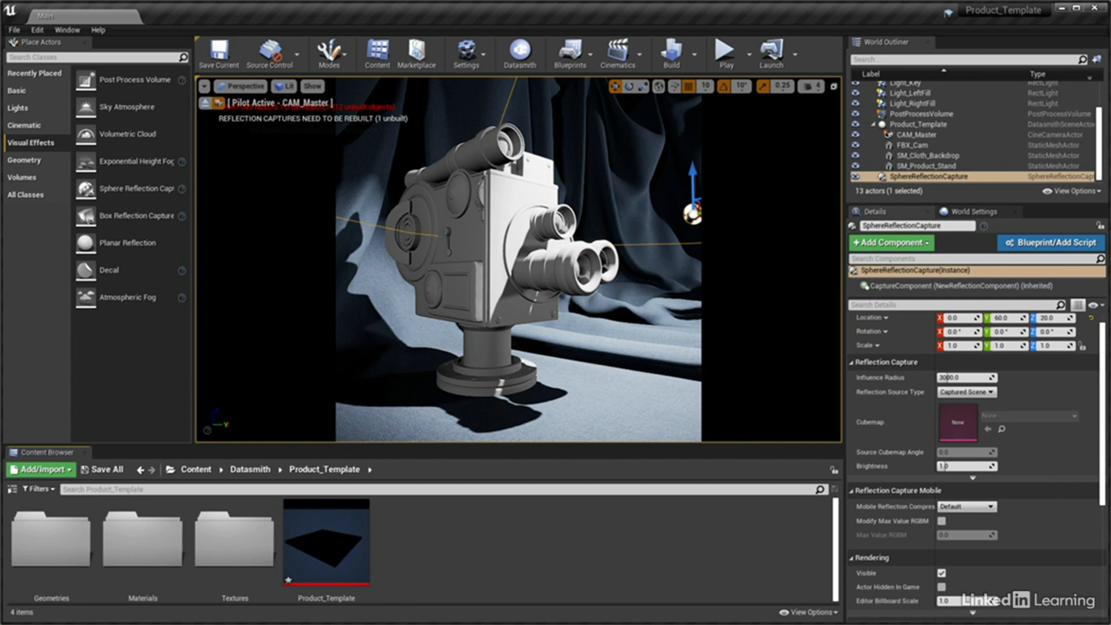
Place two more Cine Camera Actors in the level near the product
left_click(50, 127)
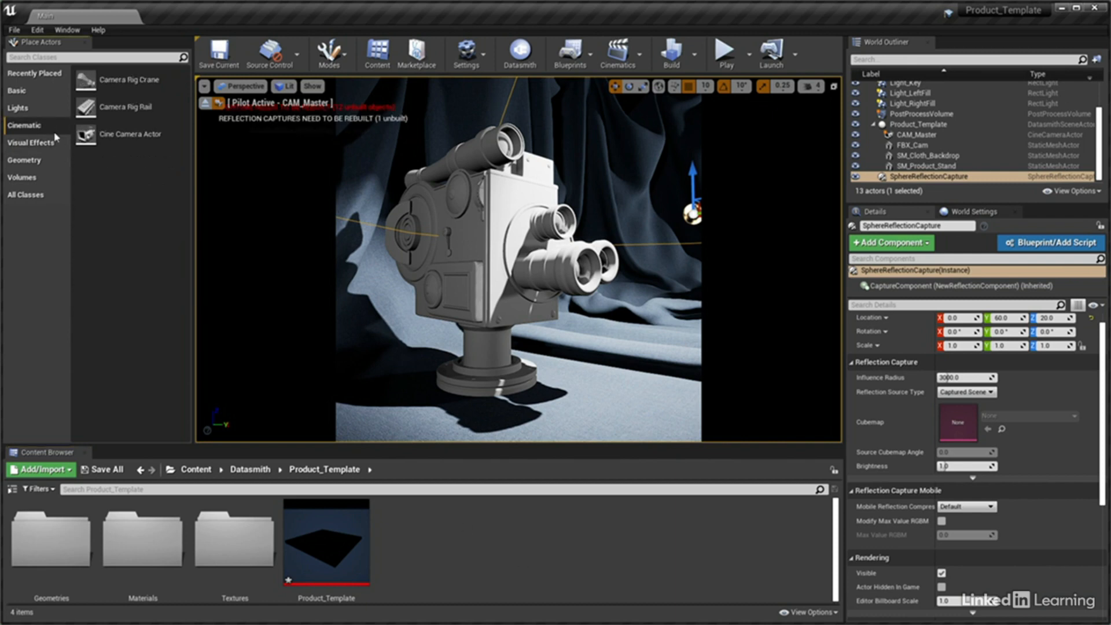
left_click_drag(86, 134, 450, 358)
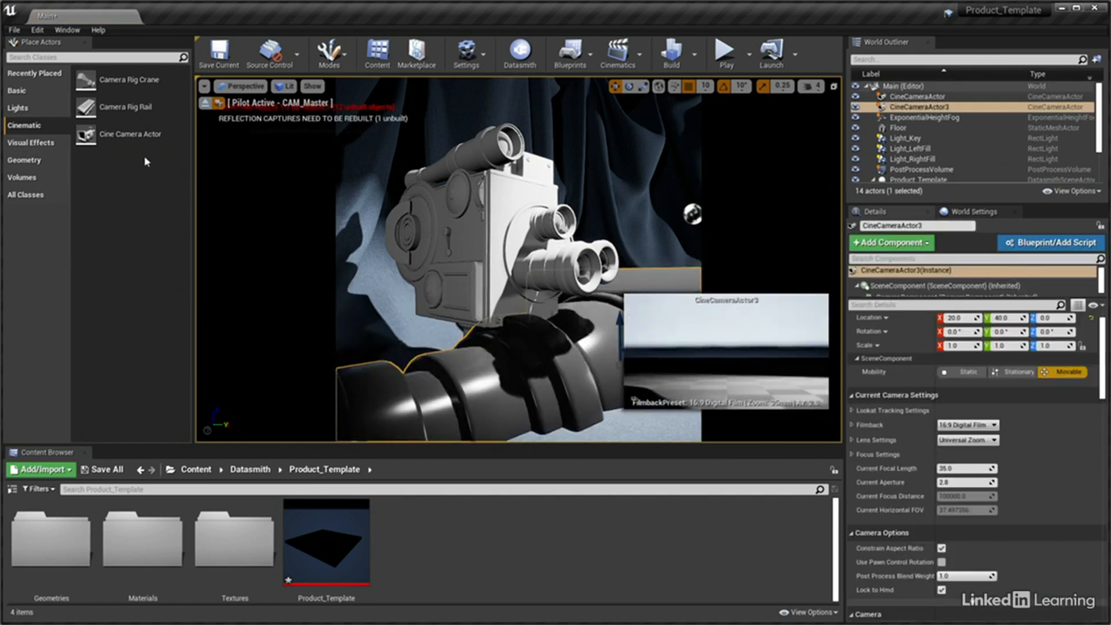
left_click_drag(131, 134, 599, 365)
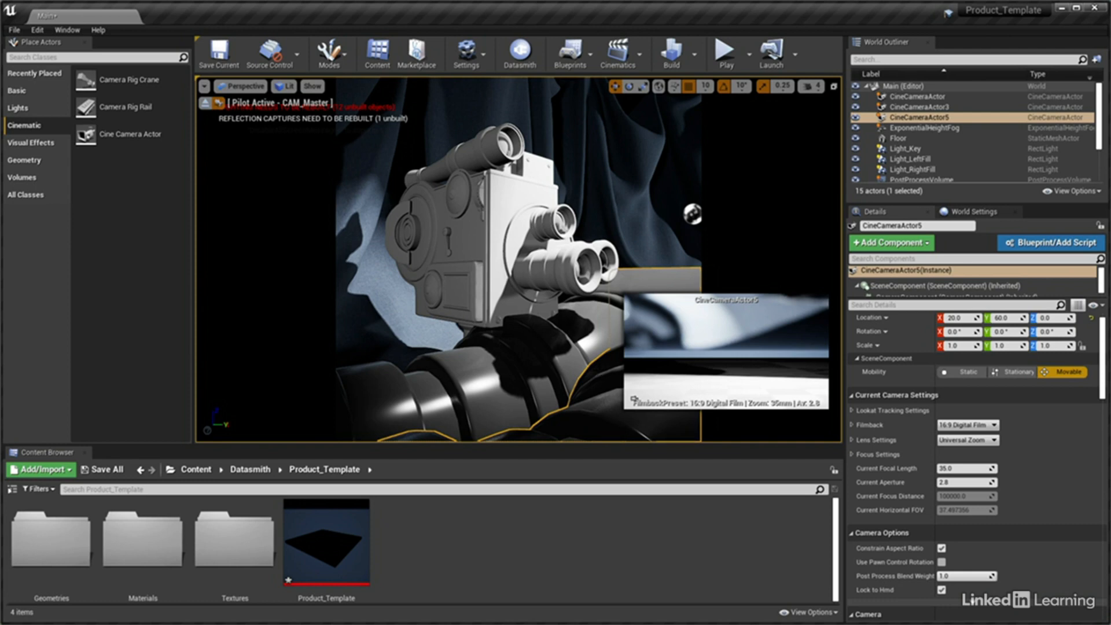
Rename CineCameraActor as Cam_Alt_threequarters and switch the viewport to look through that camera
left_click(926, 98)
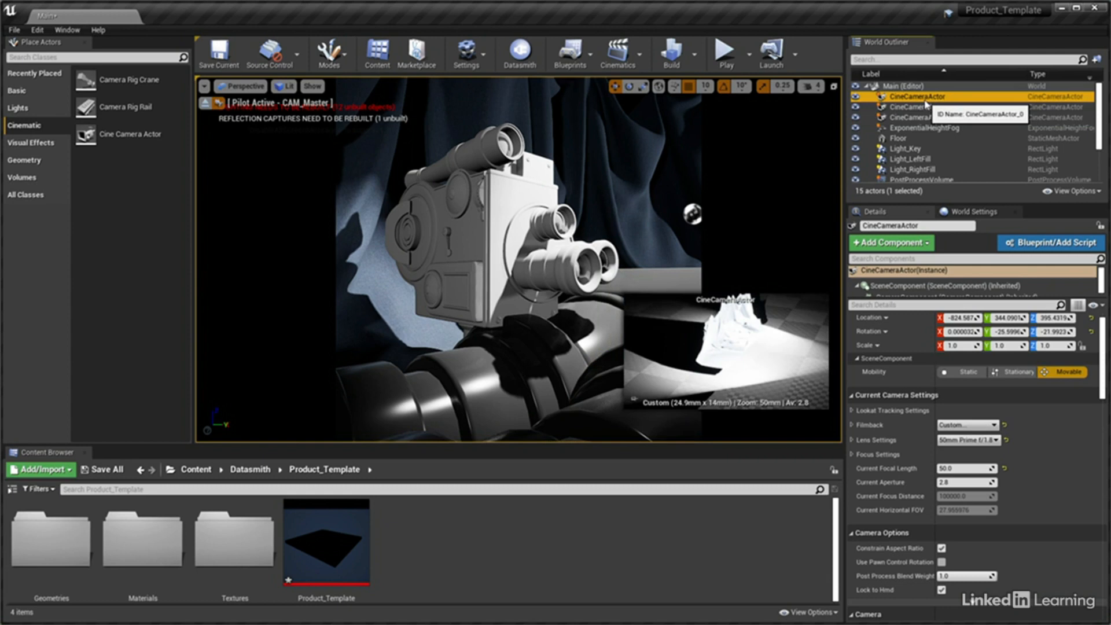
left_click(925, 226)
type("Ca")
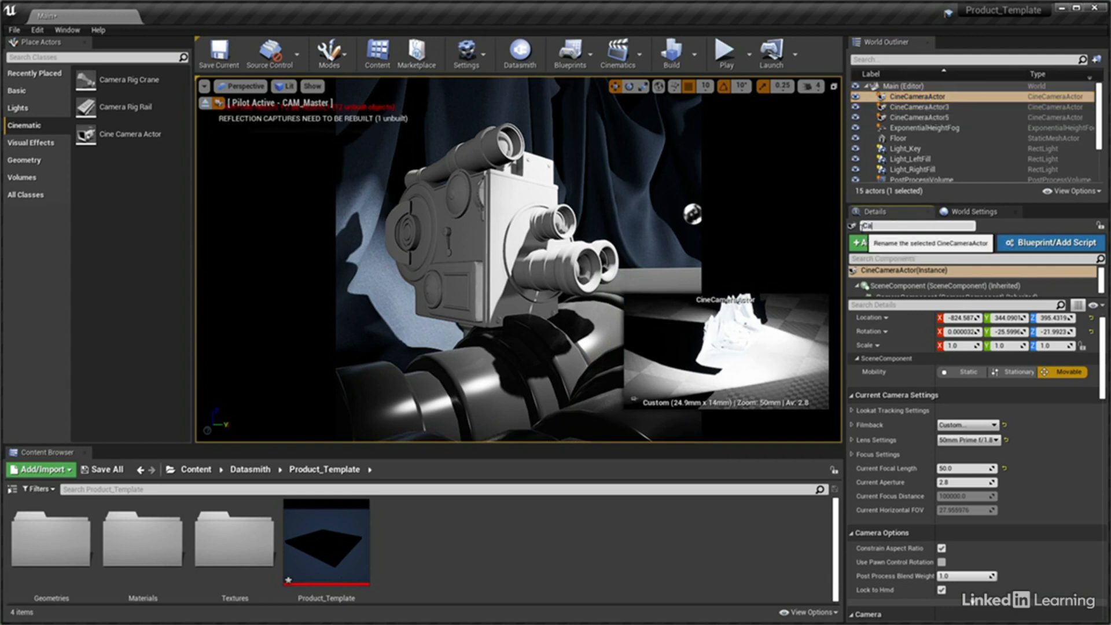
type("m_Alt_threequarters")
key("Return")
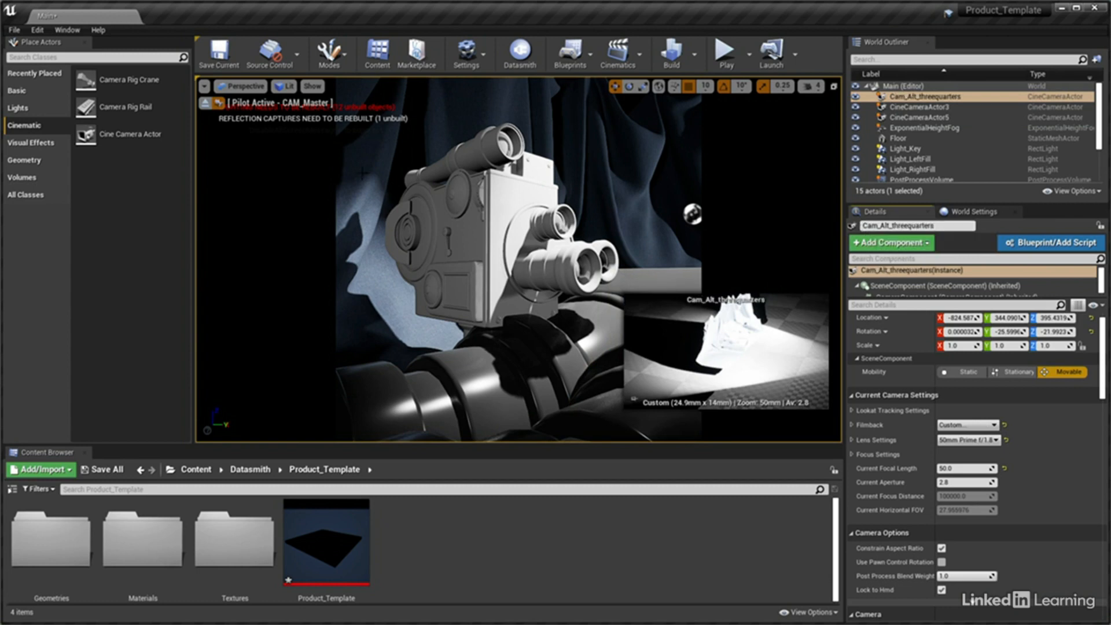
left_click(245, 87)
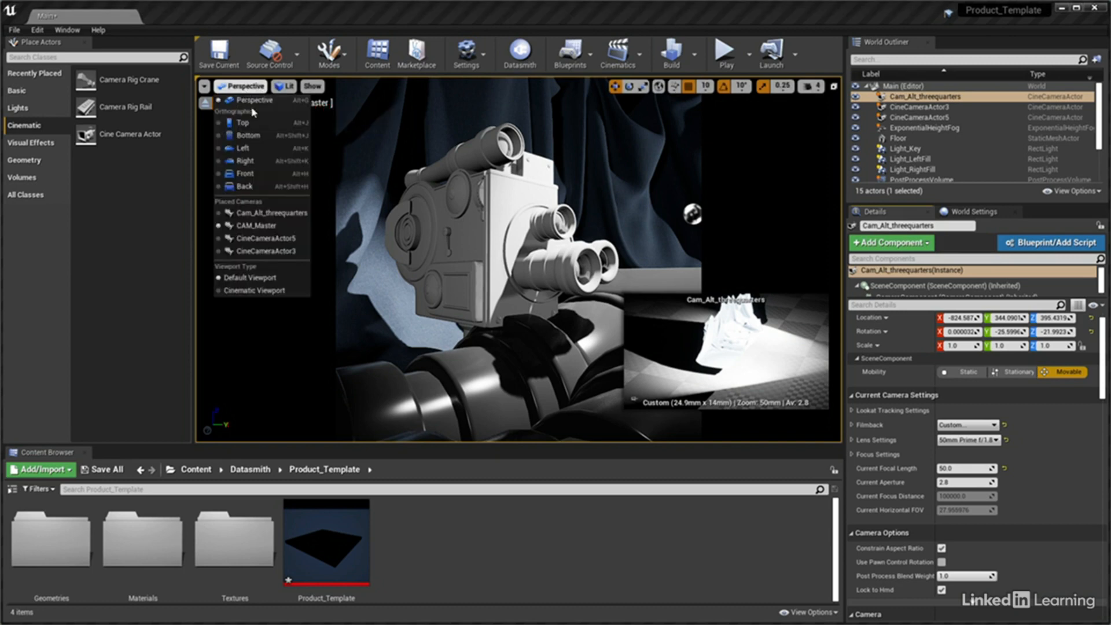
left_click(267, 213)
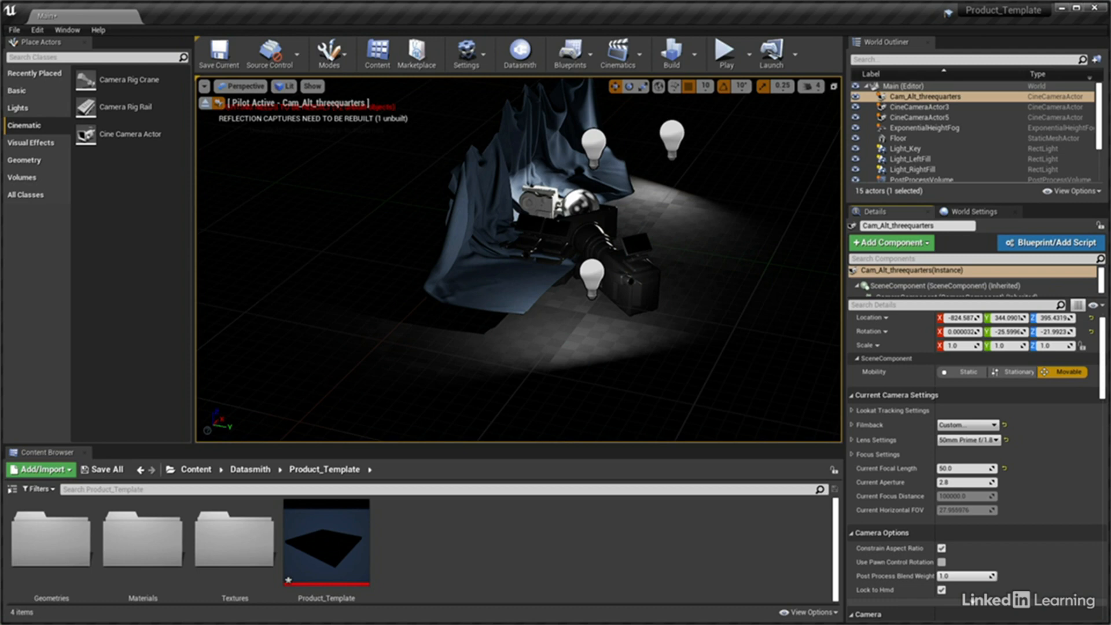
Set the filmback of Cam_Alt_threequarters to a sensor width of 36 mm and a sensor height of 36 mm
left_click(994, 425)
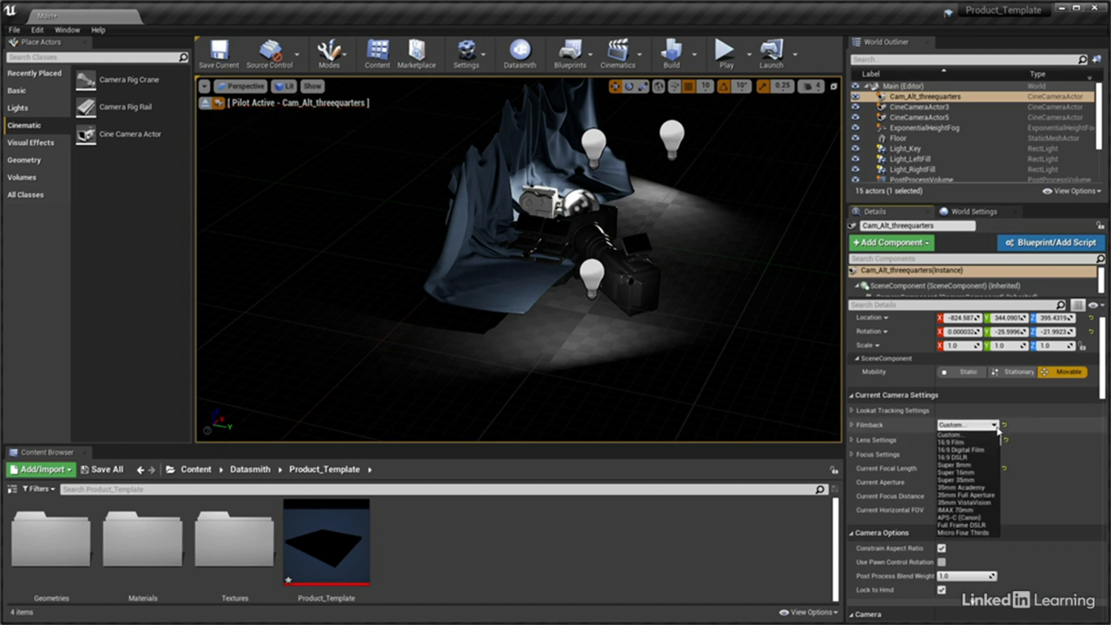
left_click(996, 431)
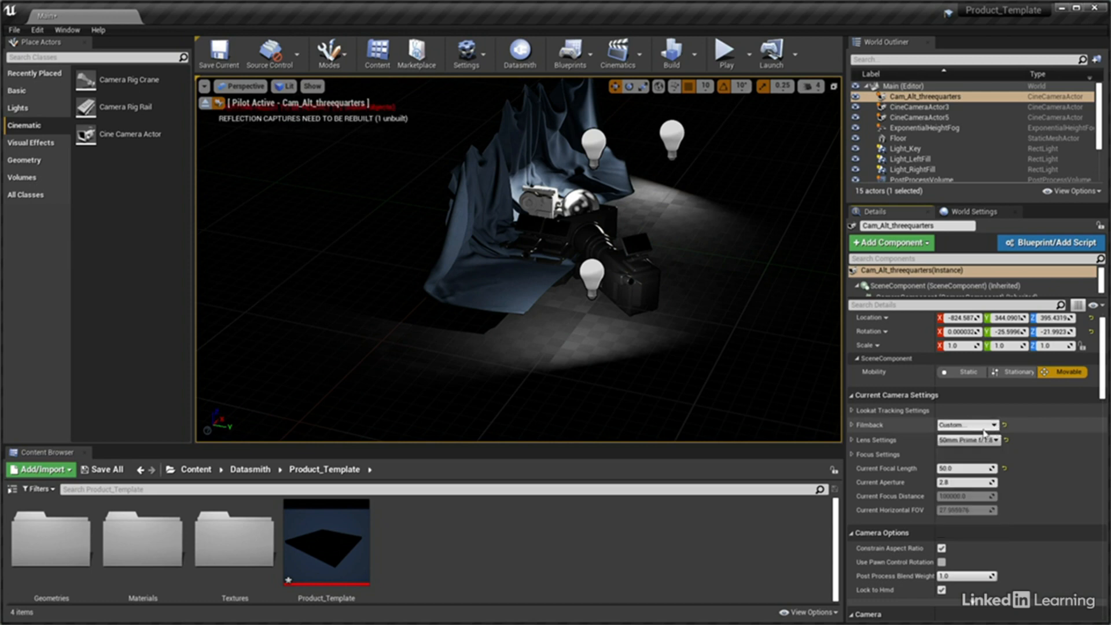
left_click(852, 426)
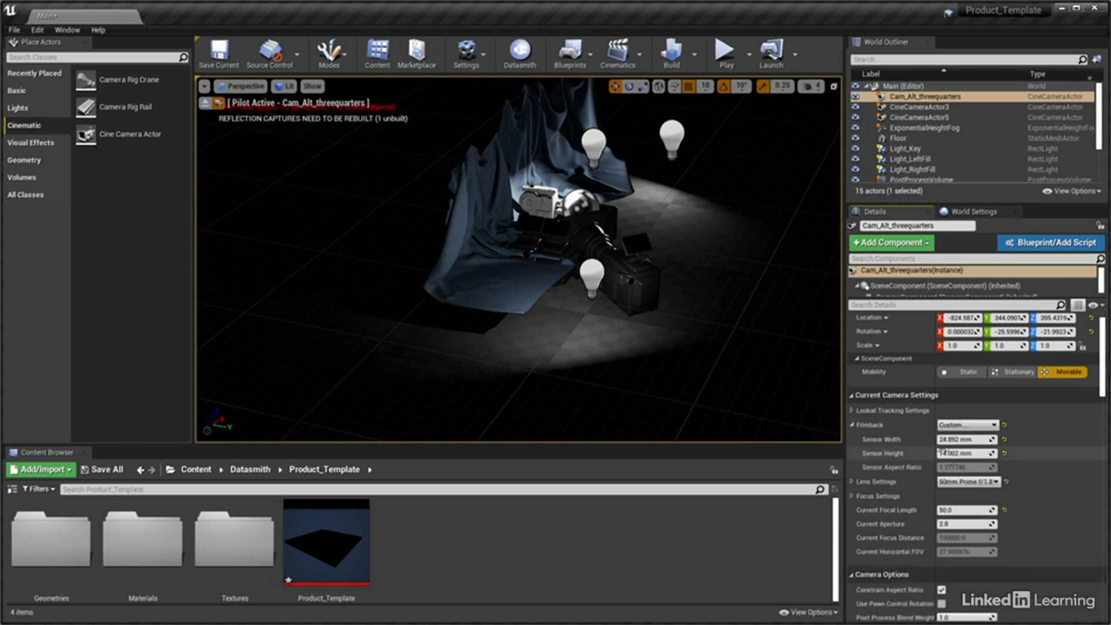
left_click(971, 440)
type("36")
key("Tab")
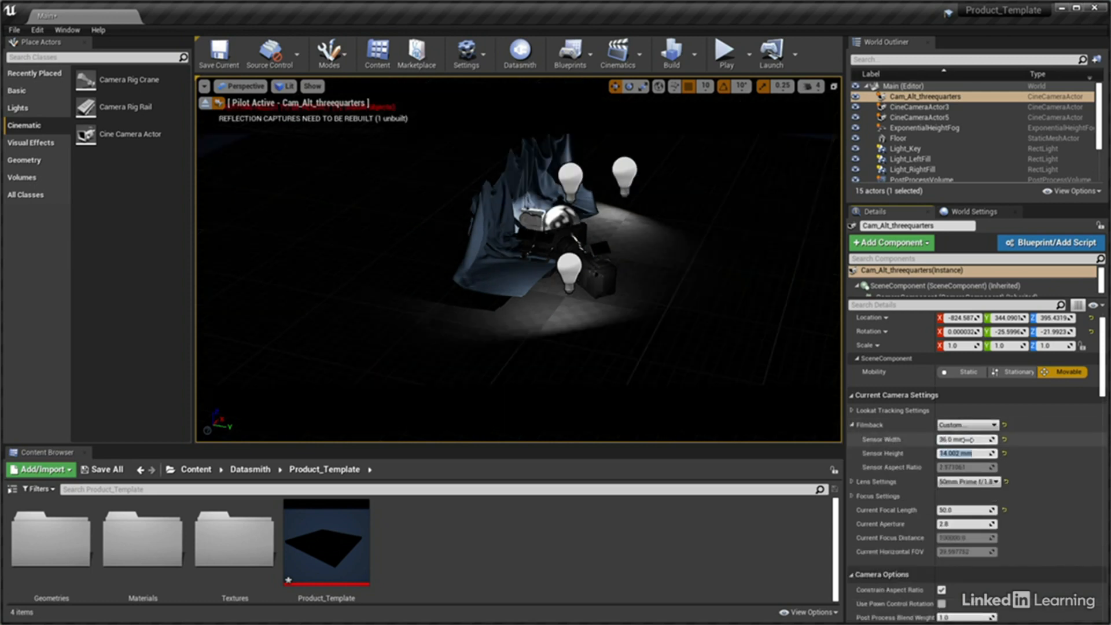
type("36")
key("Return")
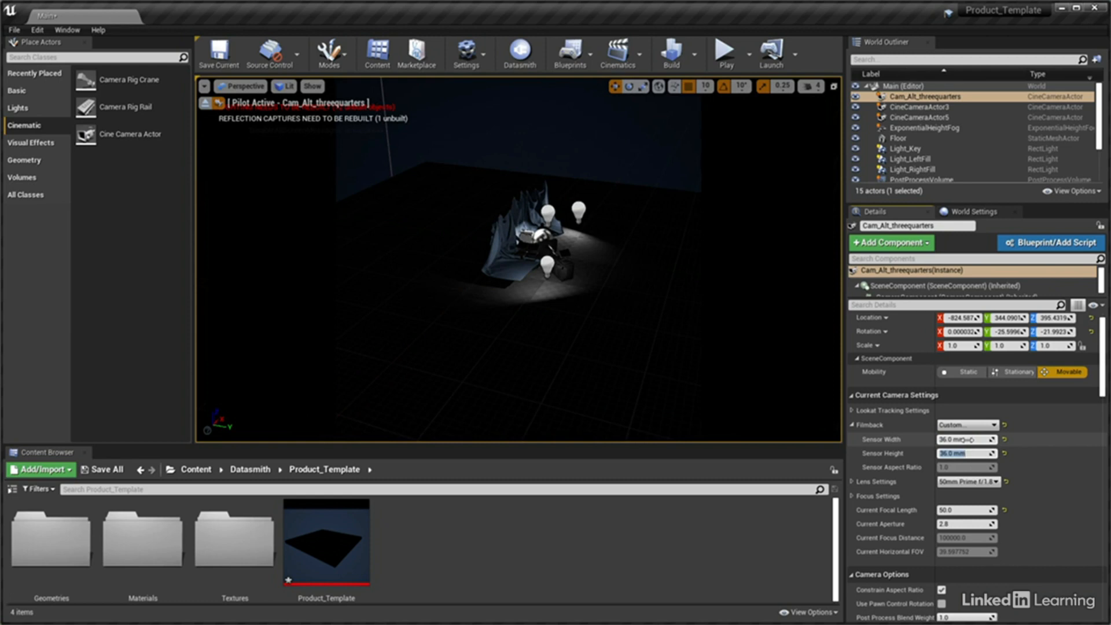
Set the current aperture of Cam_Alt_threequarters to 22, keeping its focal length at 50
left_click(958, 510)
type("4")
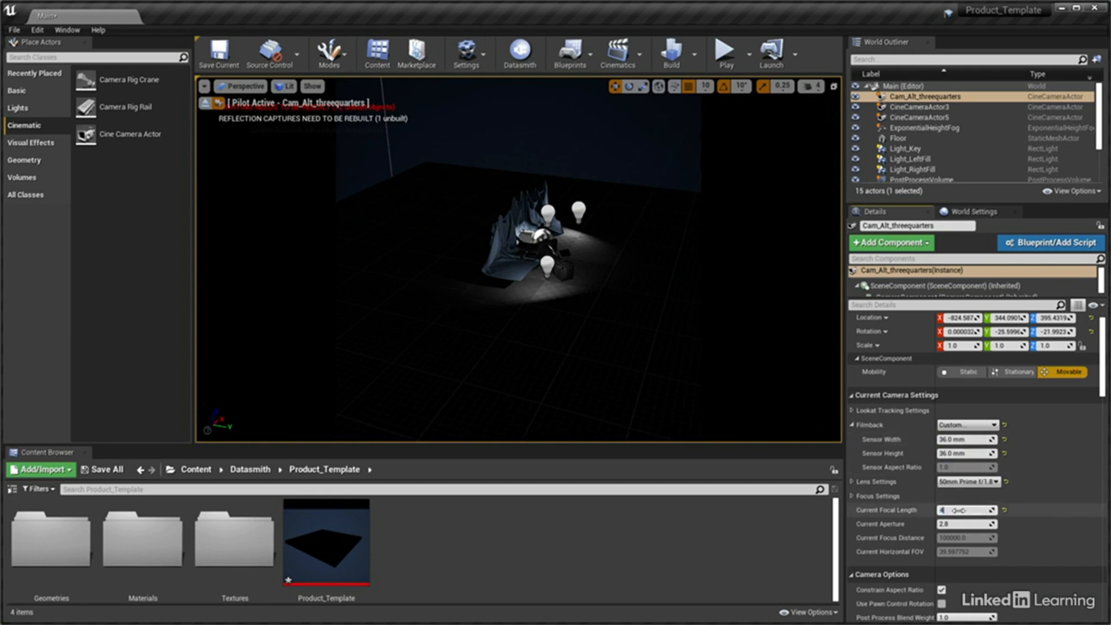
key("ctrl+z")
left_click(959, 523)
type("22")
key("Return")
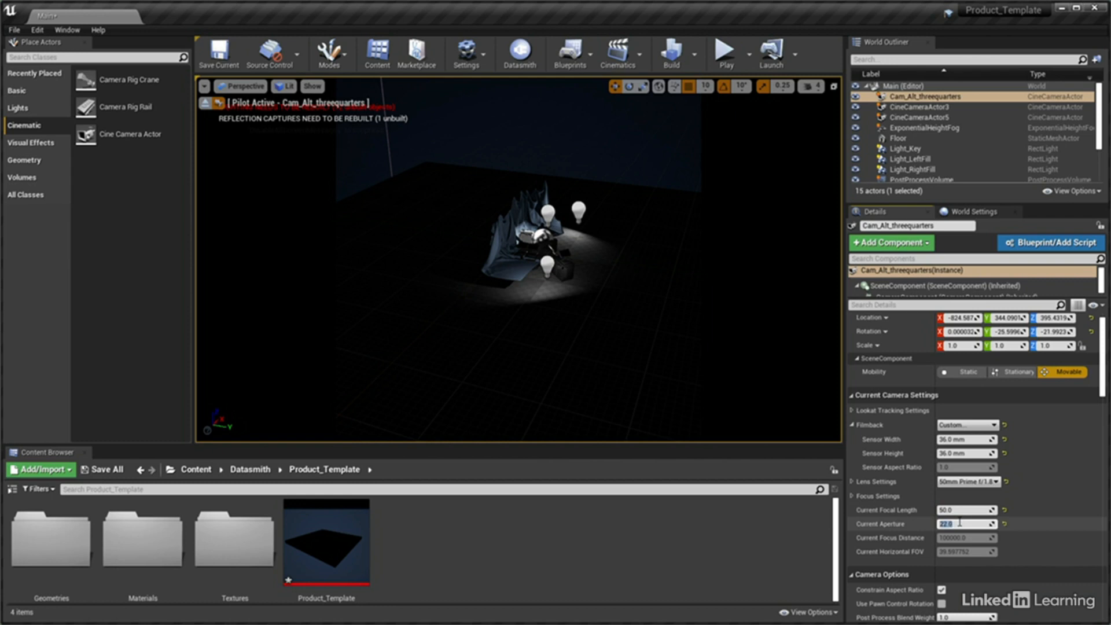
left_click(960, 510)
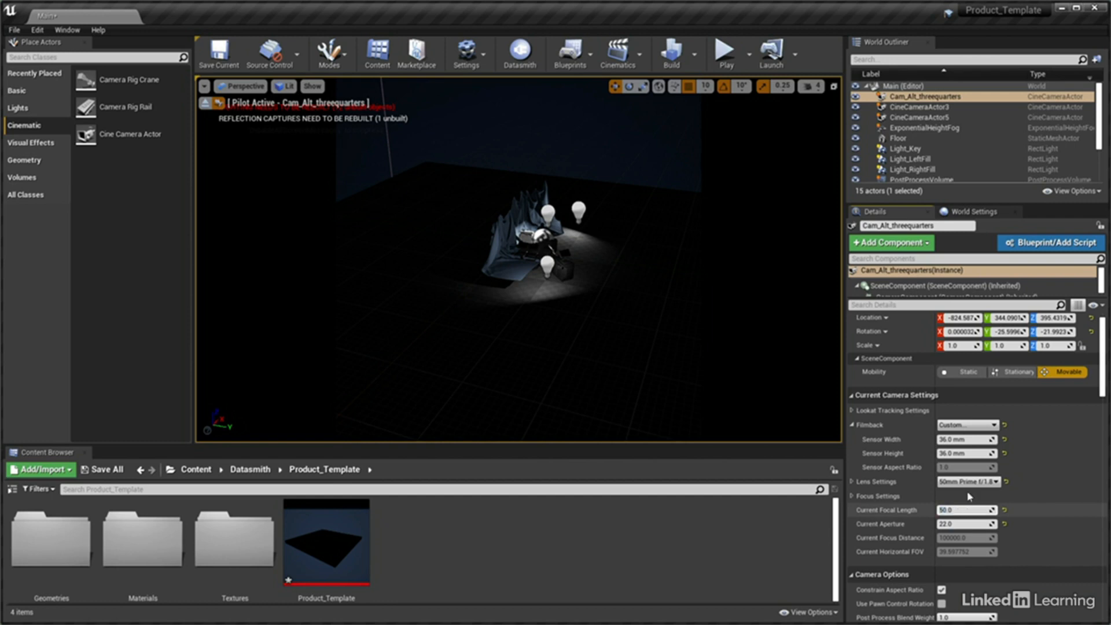
Set the location of Cam_Alt_threequarters to X 27, Y 60 and Z 18.5
left_click(961, 317)
type("270")
key("Tab")
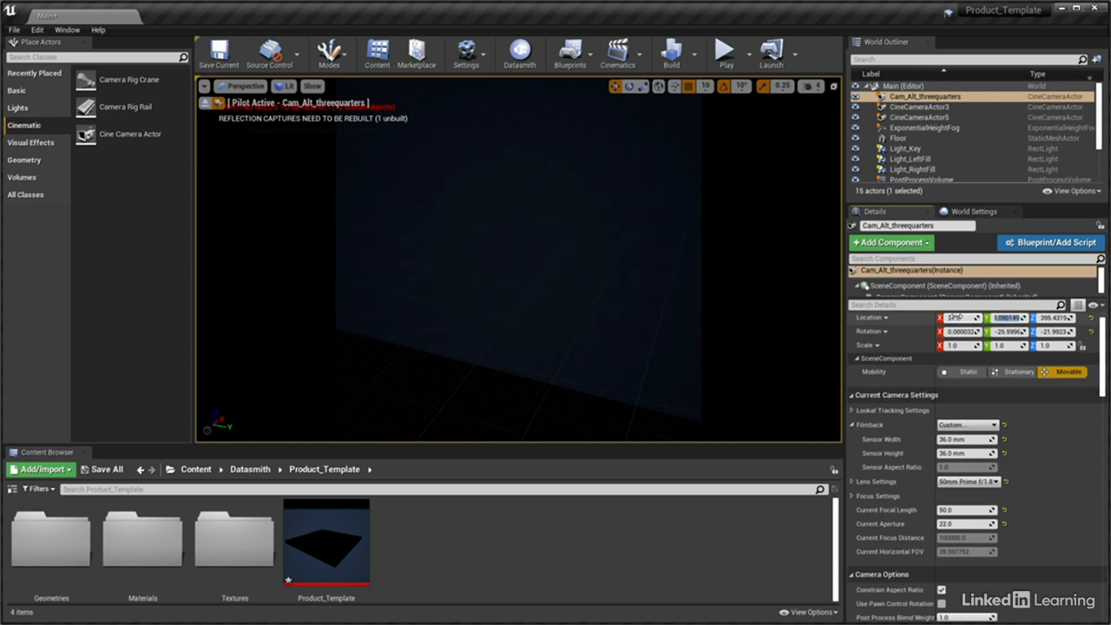
type("60")
key("Tab")
type("18")
key("Return")
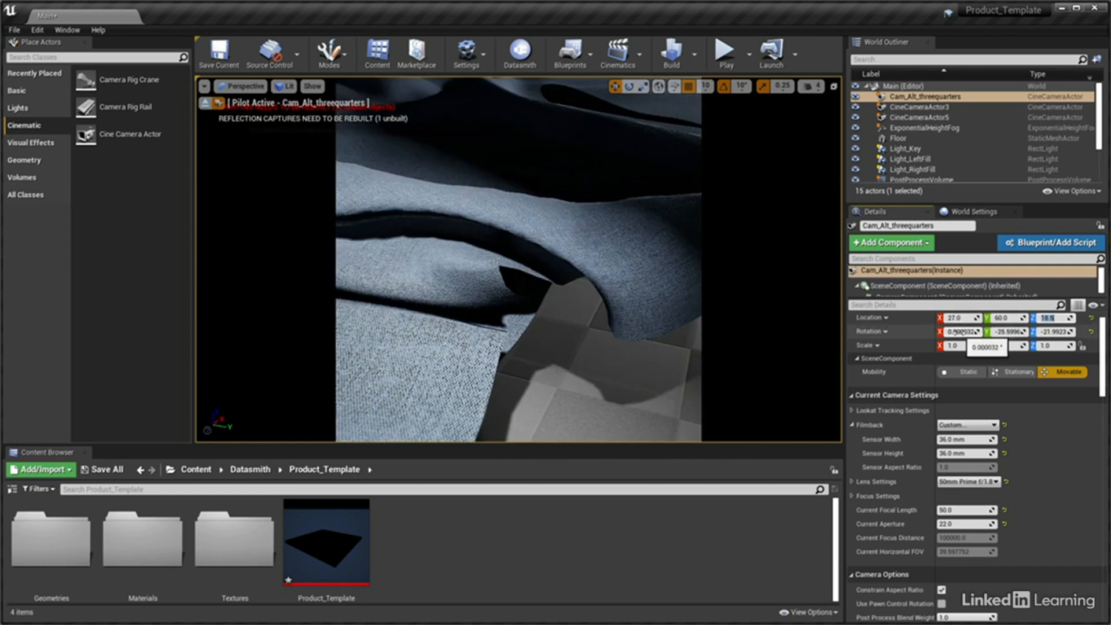
Set the rotation of Cam_Alt_threequarters to X 0, Y 2 and Z -142 degrees
left_click(959, 333)
type("0")
key("Tab")
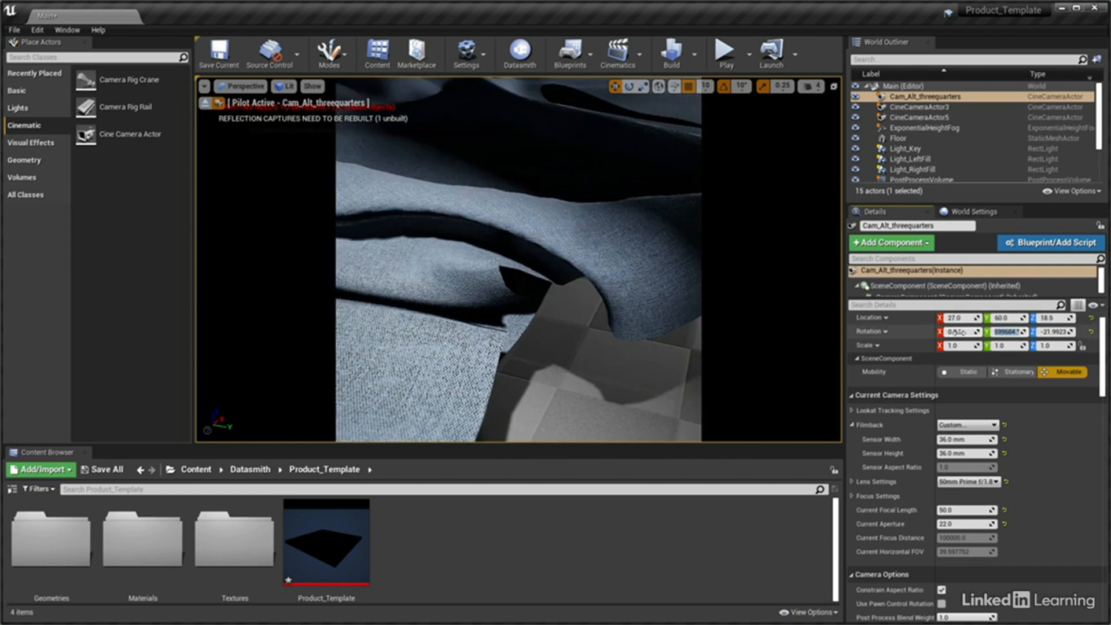
type("2")
key("Tab")
type("-142")
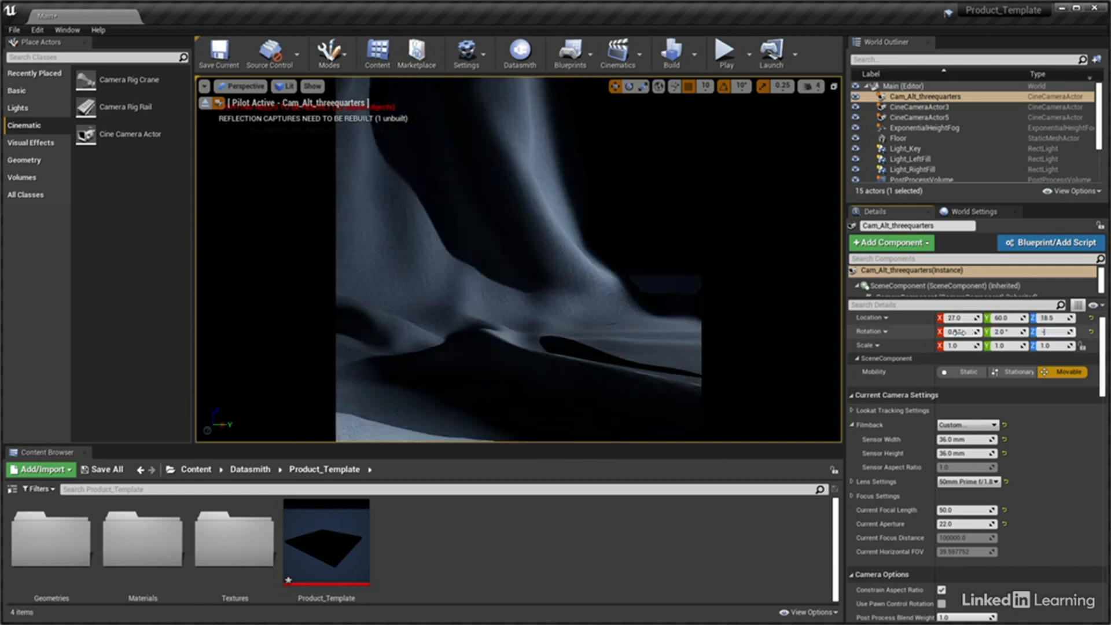
key("Return")
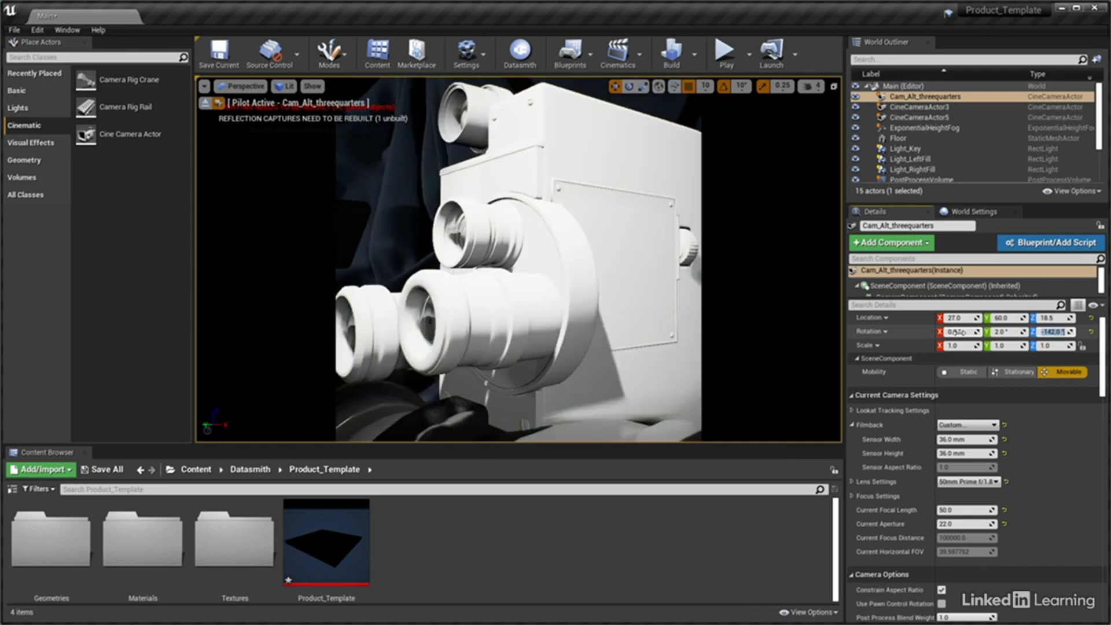
Rename CineCameraActor3 as Cam_HeadOn
left_click(933, 108)
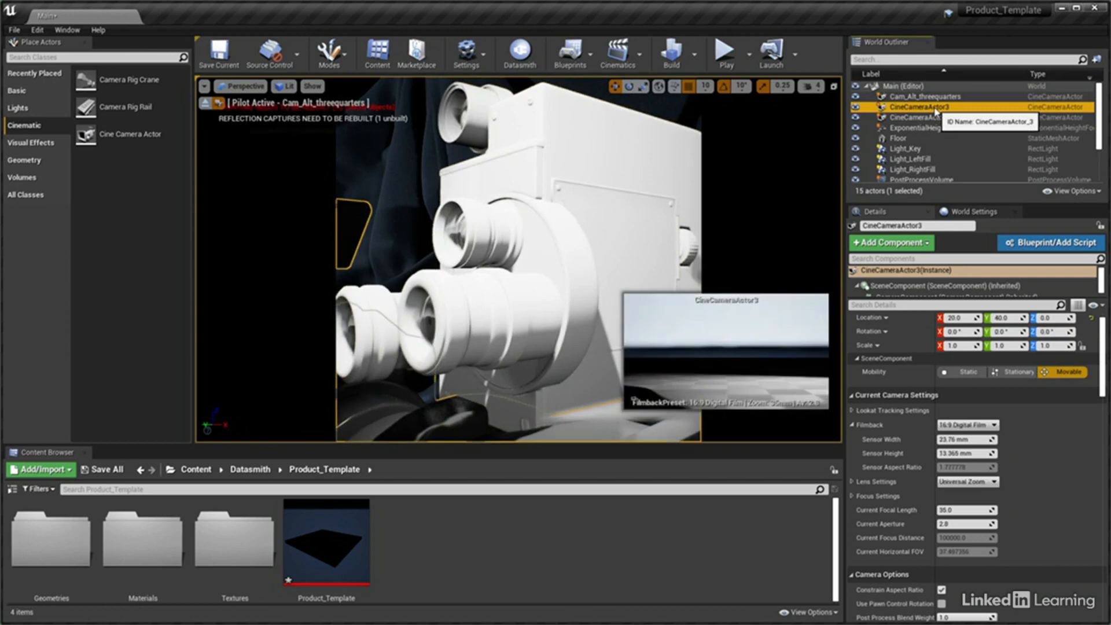
left_click(918, 225)
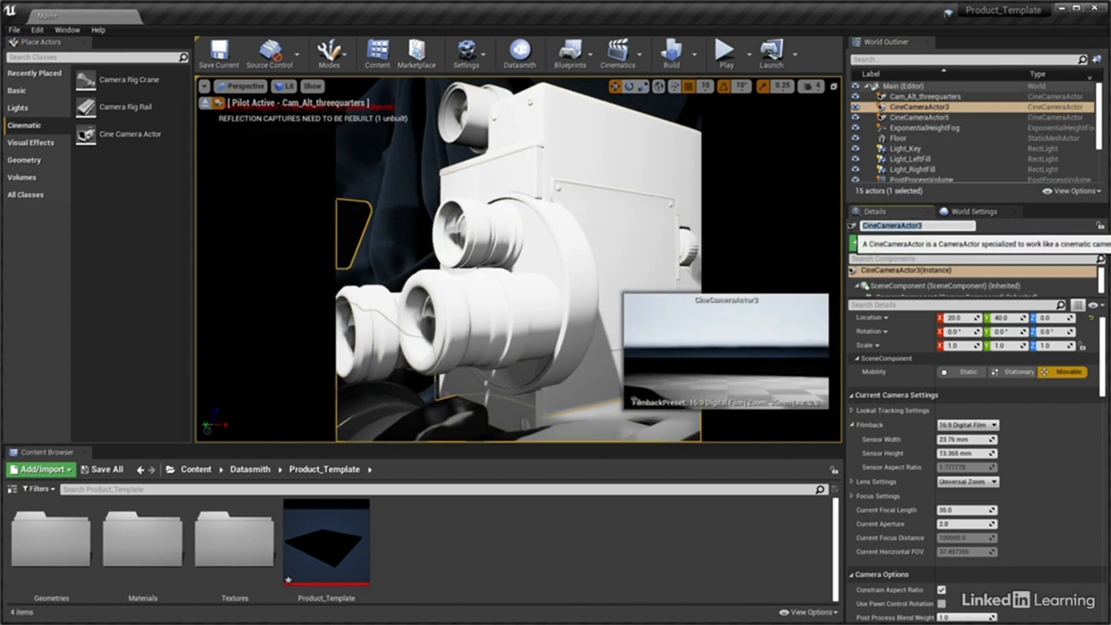
type("Cam_HeadOn")
key("Return")
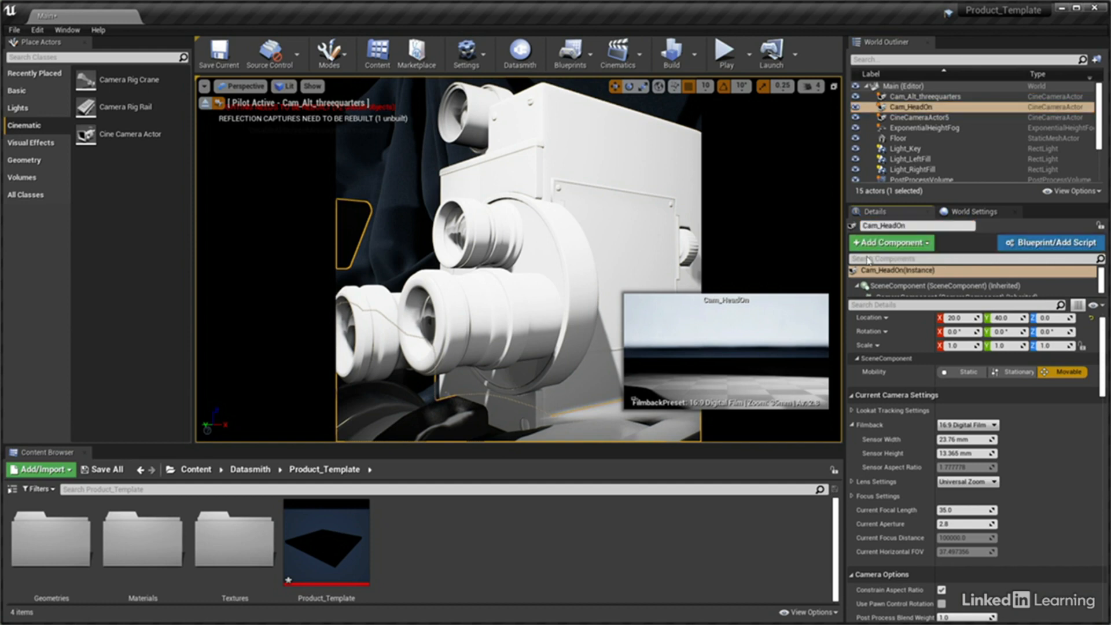
Give Cam_HeadOn a 36 by 36 mm sensor and a current focal length of 60
left_click(978, 441)
type("36")
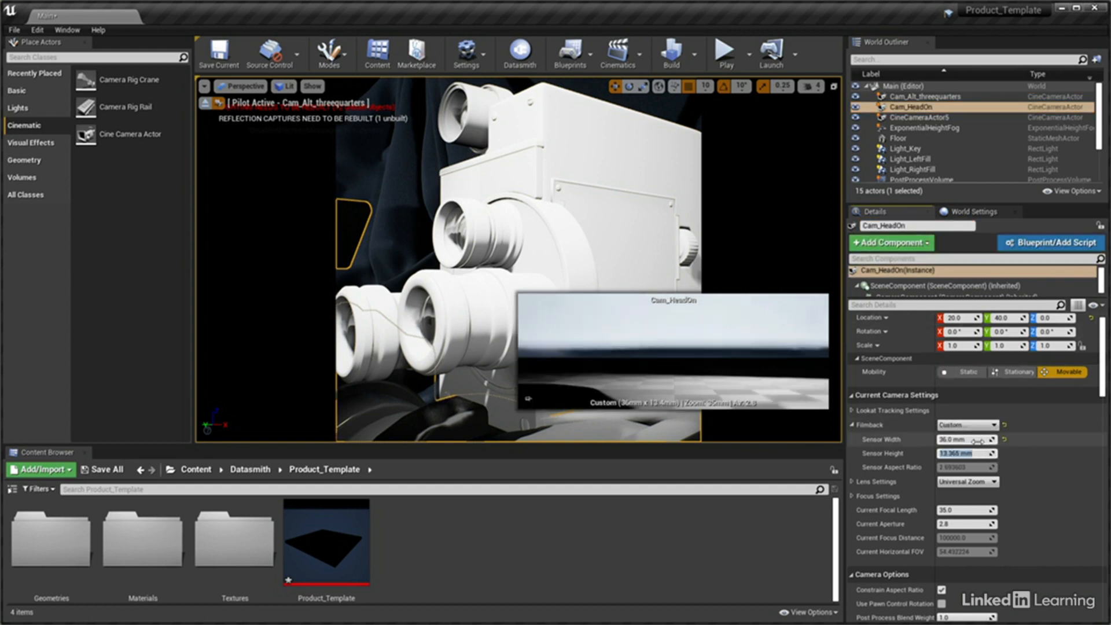
key("Tab")
type("36")
key("Return")
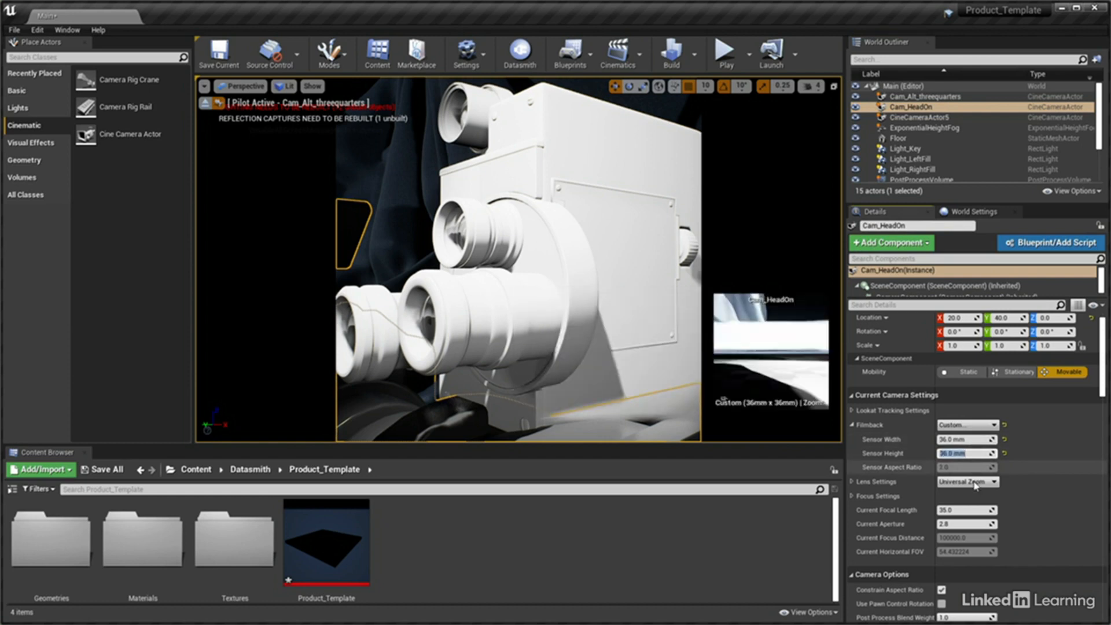
left_click(967, 510)
type("60")
key("Return")
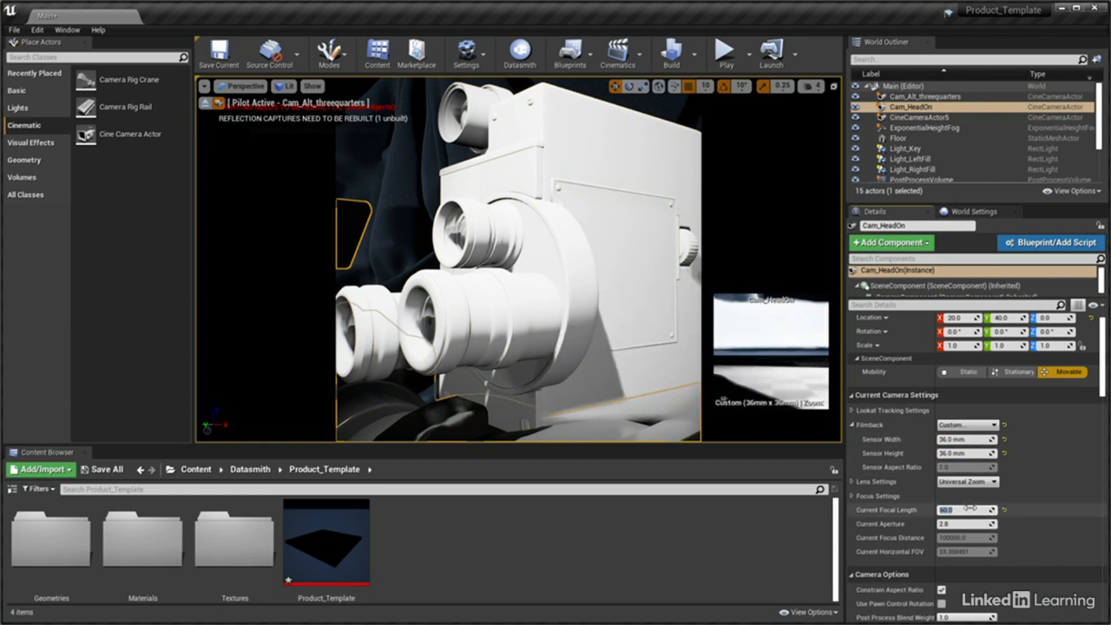
Set the location of Cam_HeadOn to X 0.7, Y 70 and Z 17
left_click(959, 318)
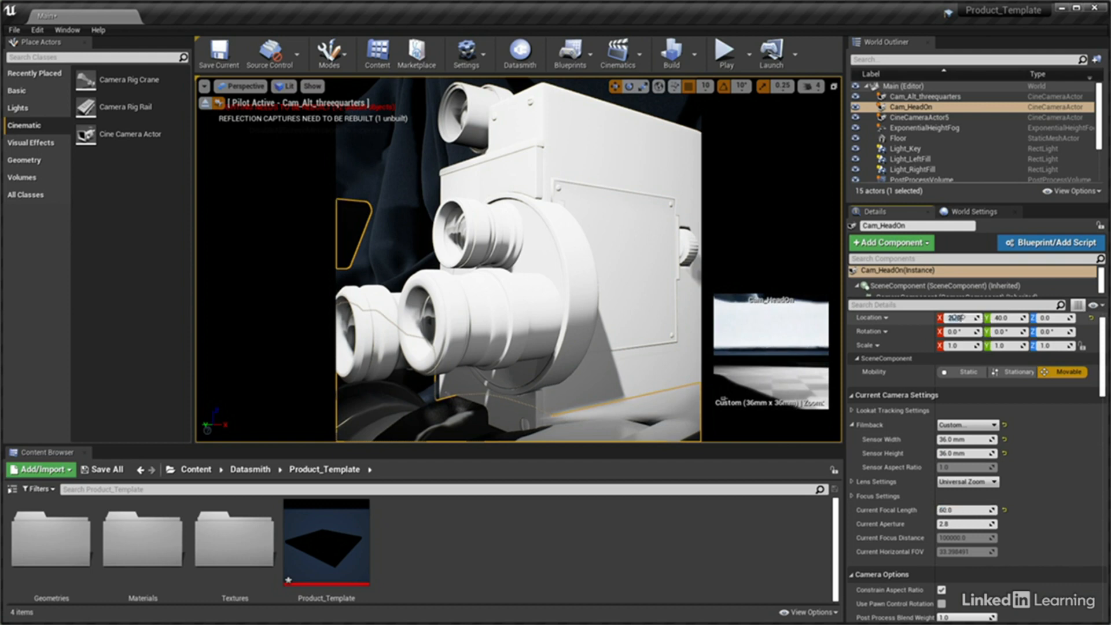
type("0")
key("Tab")
type("70")
key("Tab")
type("17")
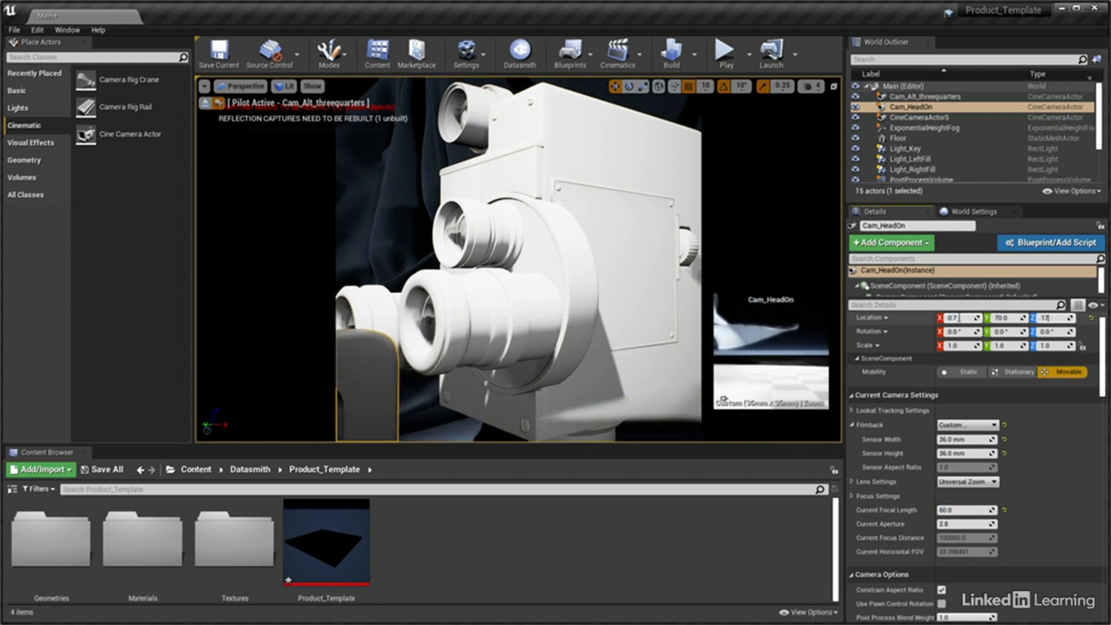
key("Return")
Set the rotation of Cam_HeadOn to Y 2 and Z -90 degrees, leaving X at 0
left_click(958, 332)
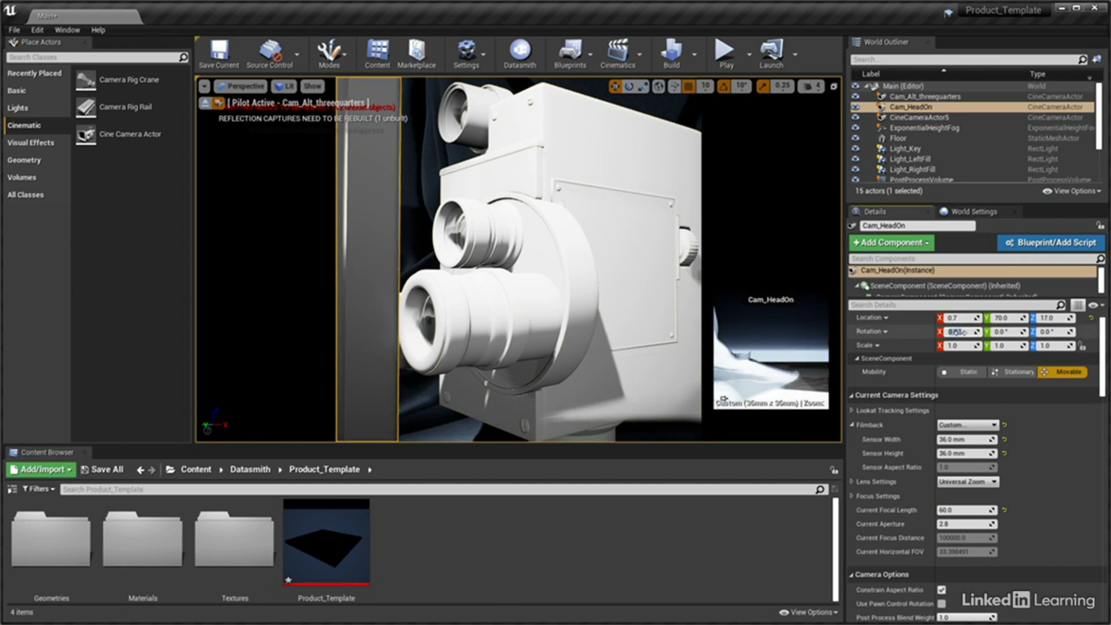
key("Tab")
type("2")
key("Tab")
type("-90")
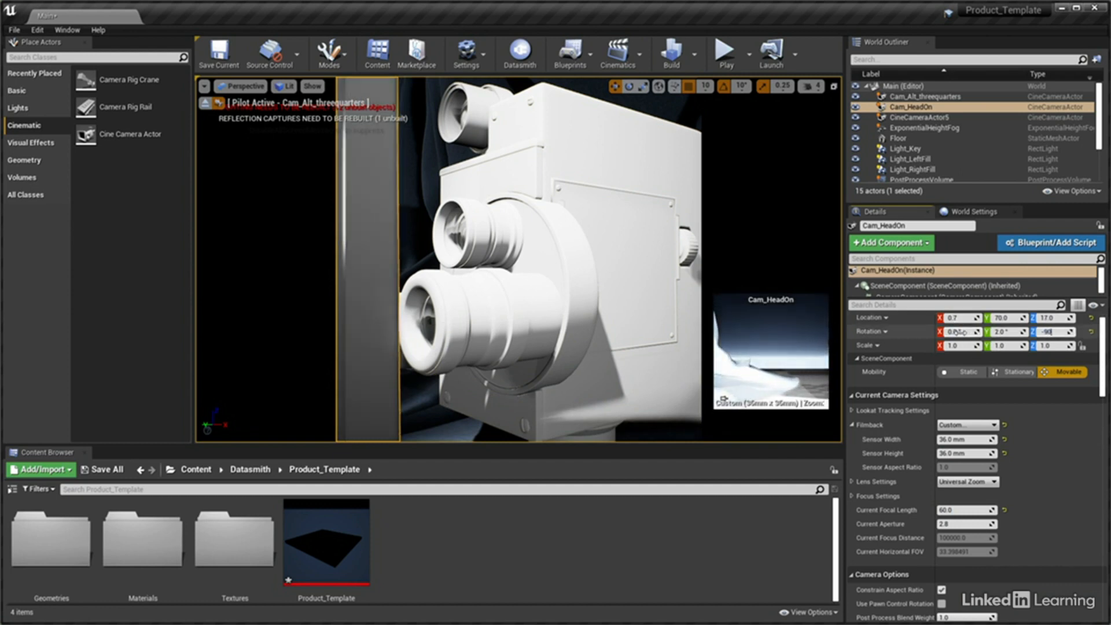
key("Return")
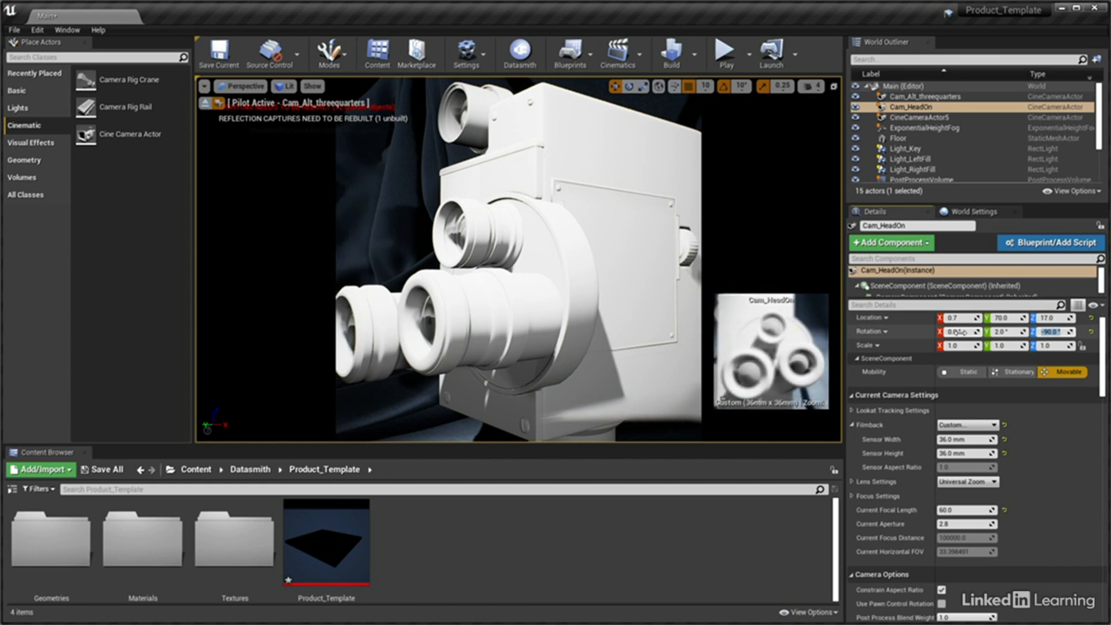
Switch the viewport to look through Cam_HeadOn and set that camera's current aperture to 22
left_click(250, 87)
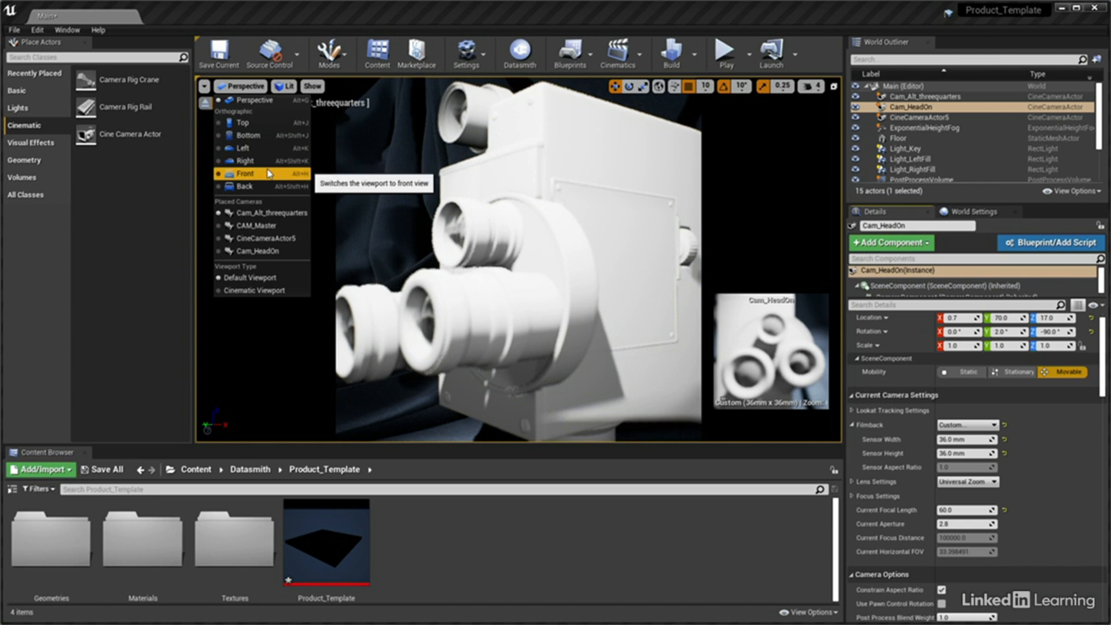
left_click(279, 251)
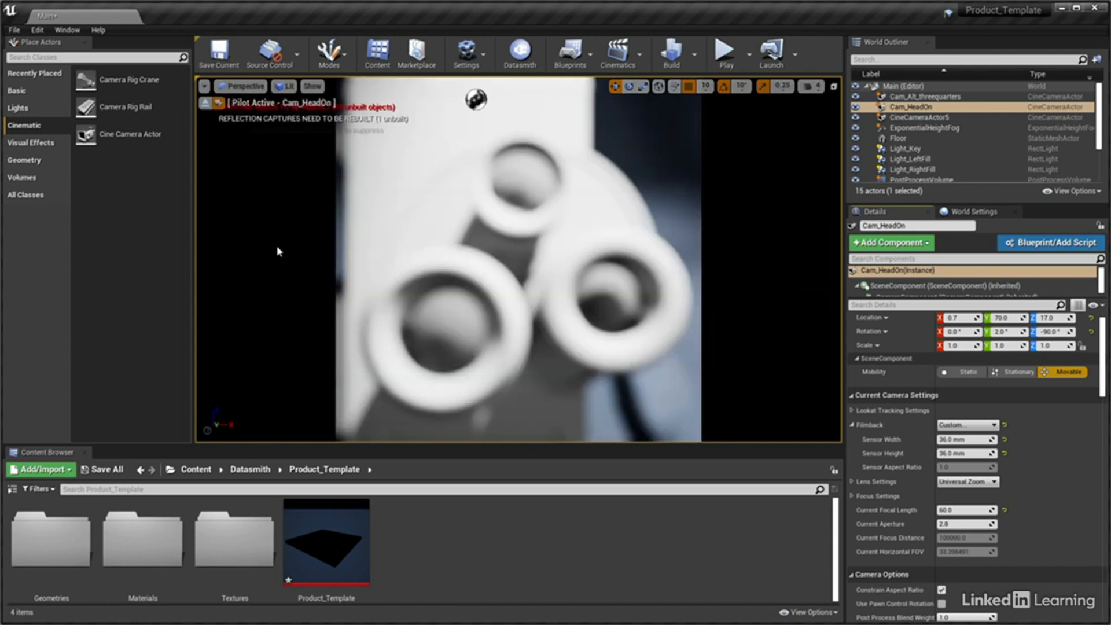
left_click(952, 524)
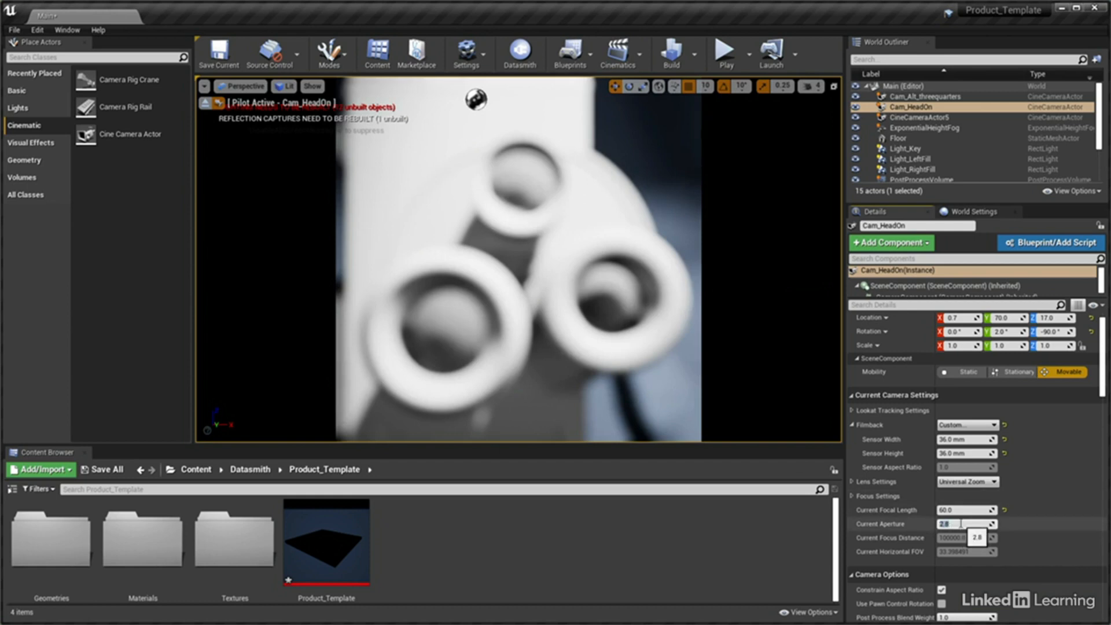
type("22")
key("Return")
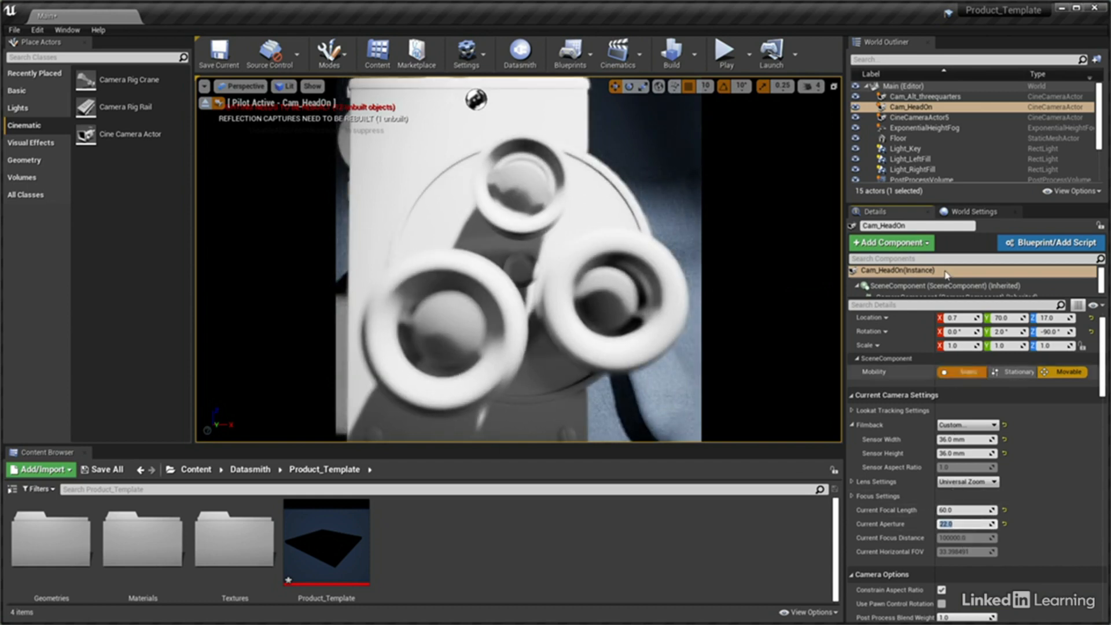
Rename CineCameraActor5 as Cam_Overhead
left_click(938, 118)
left_click(928, 225)
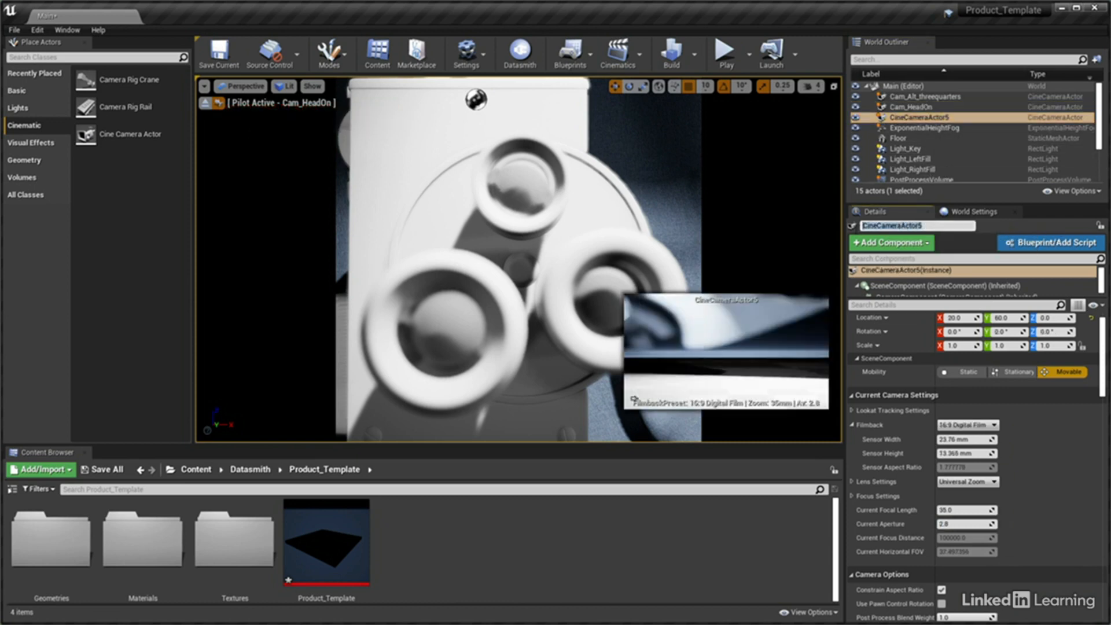
type("Cam_")
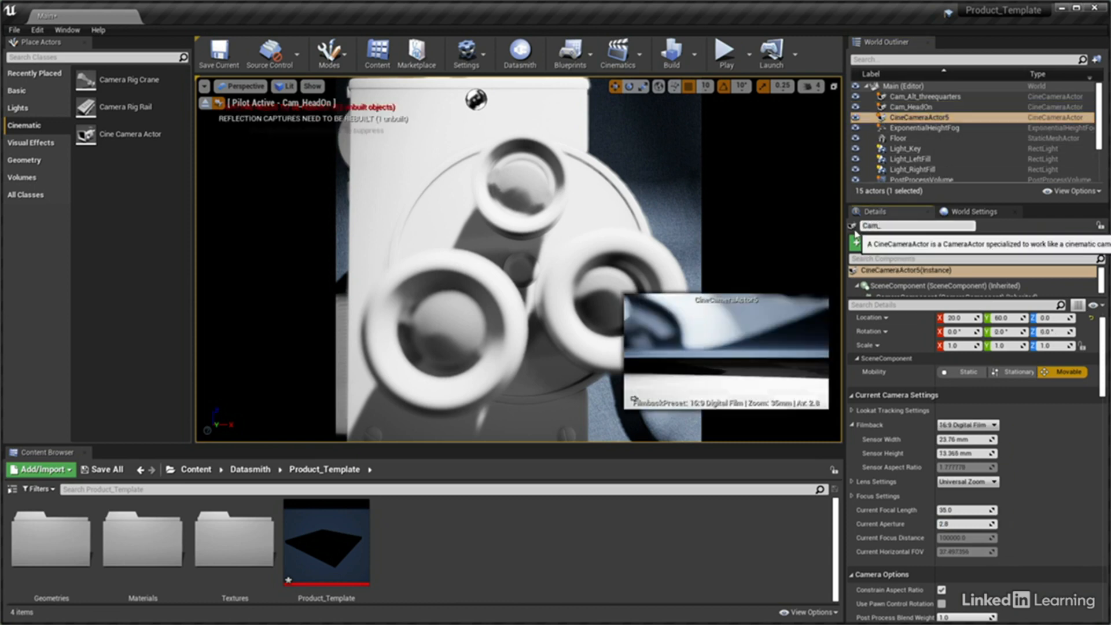
type("Overhead")
key("Return")
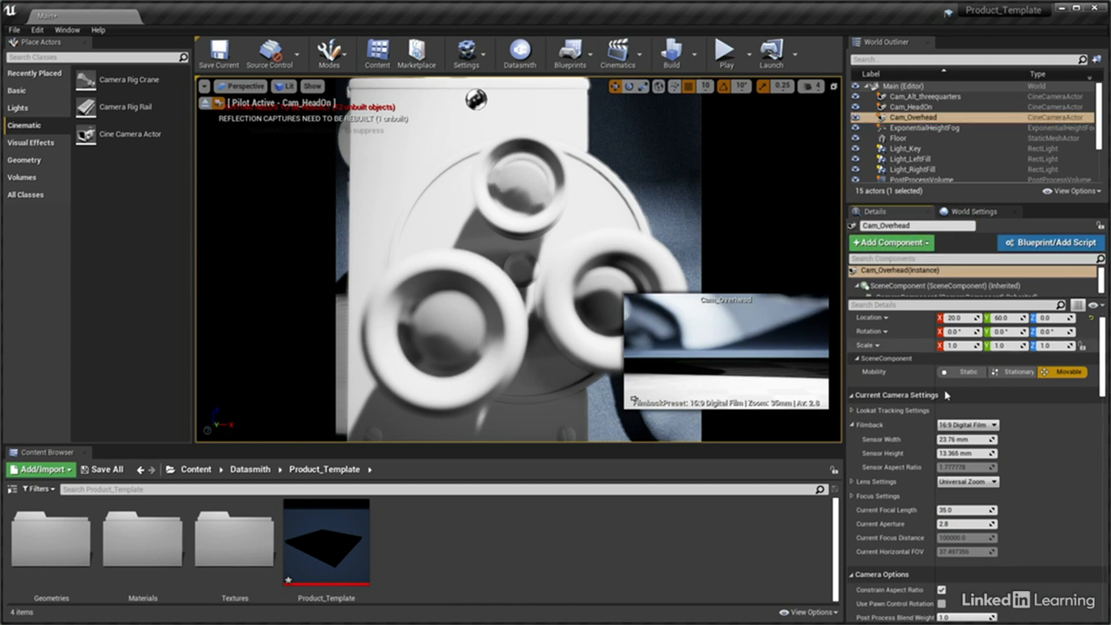
Set the sensor width and sensor height of Cam_Overhead to 36 mm each
left_click(965, 439)
type("36")
key("Tab")
type("36")
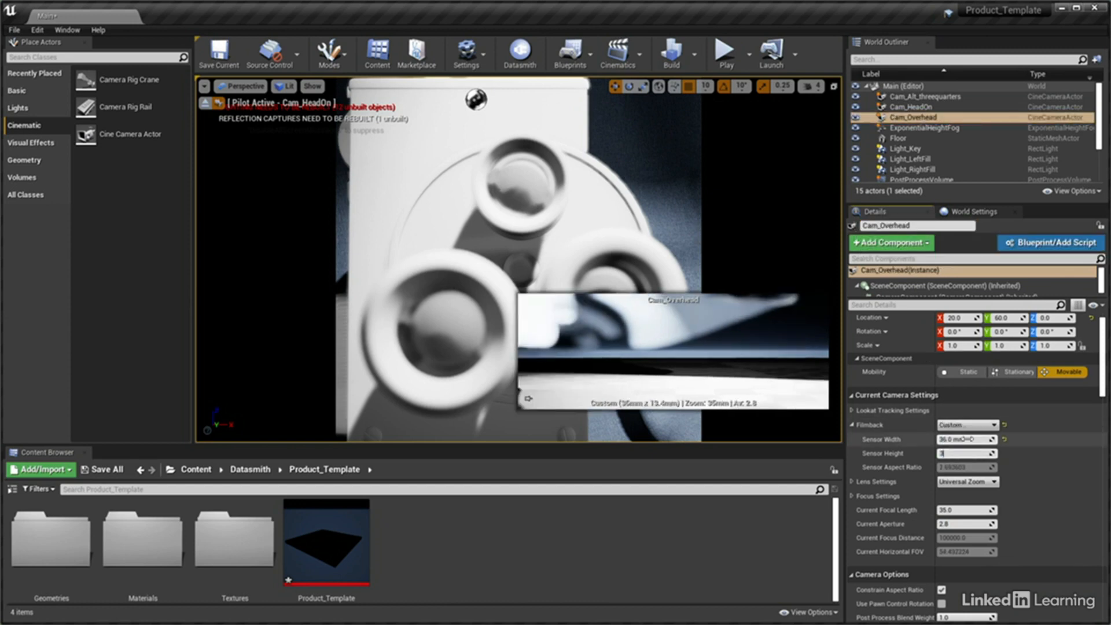
key("Return")
Set the current focal length of Cam_Overhead to 100 and its current aperture to 22
left_click(971, 511)
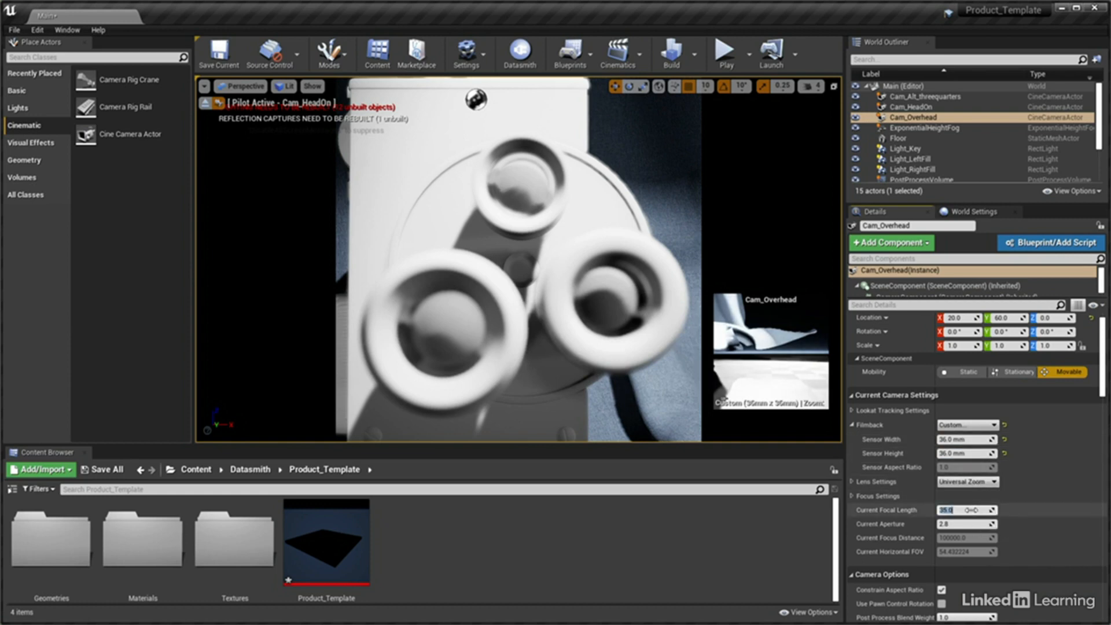
type("100")
key("Return")
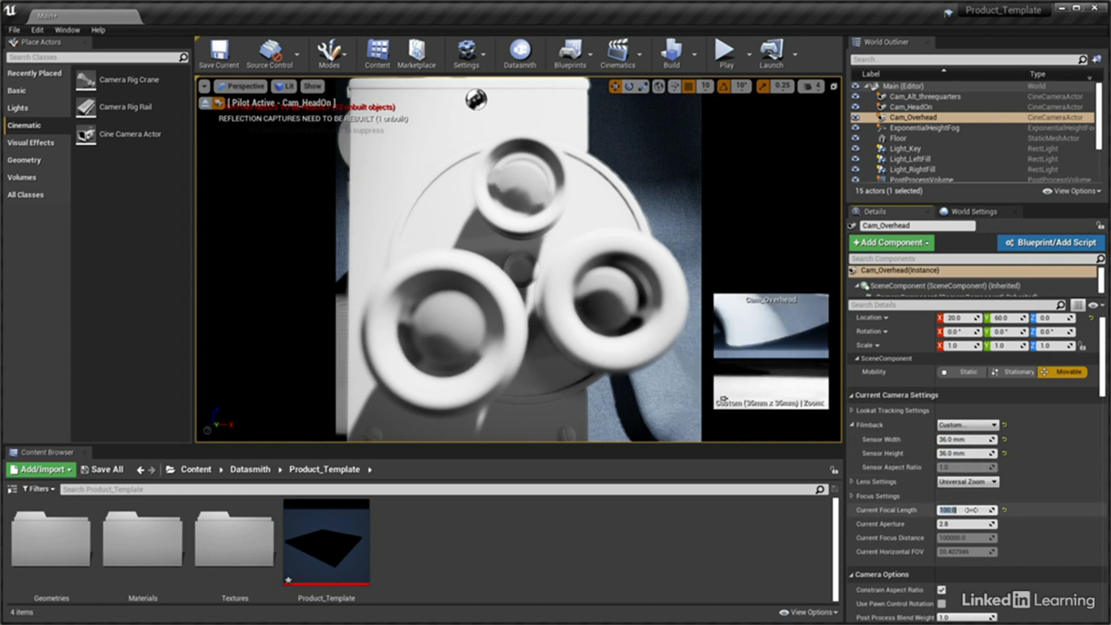
left_click(968, 523)
type("22")
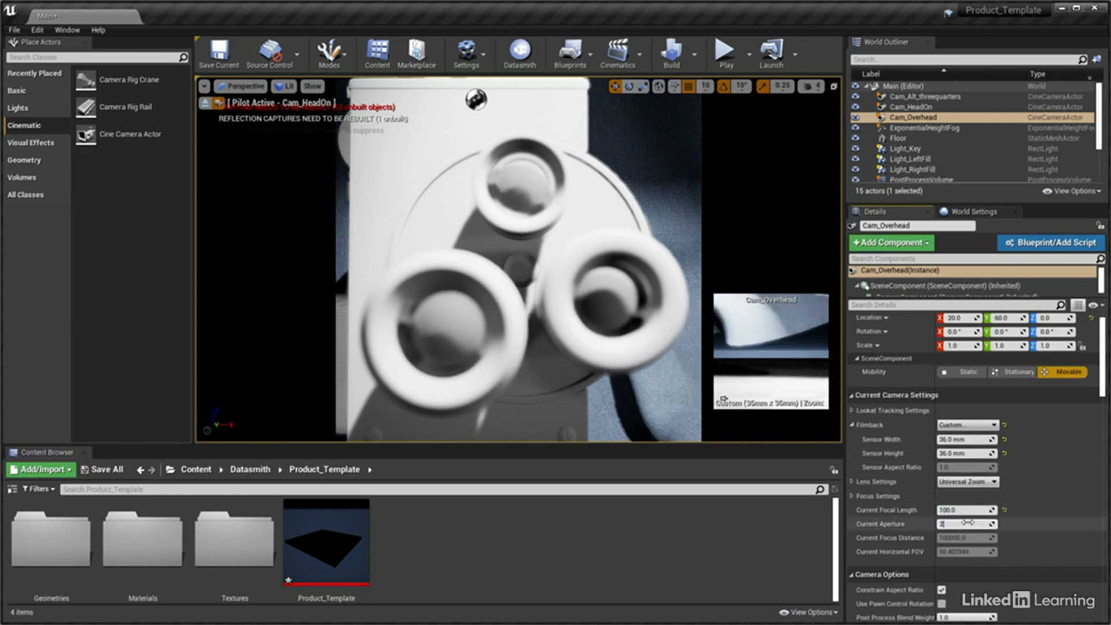
key("Return")
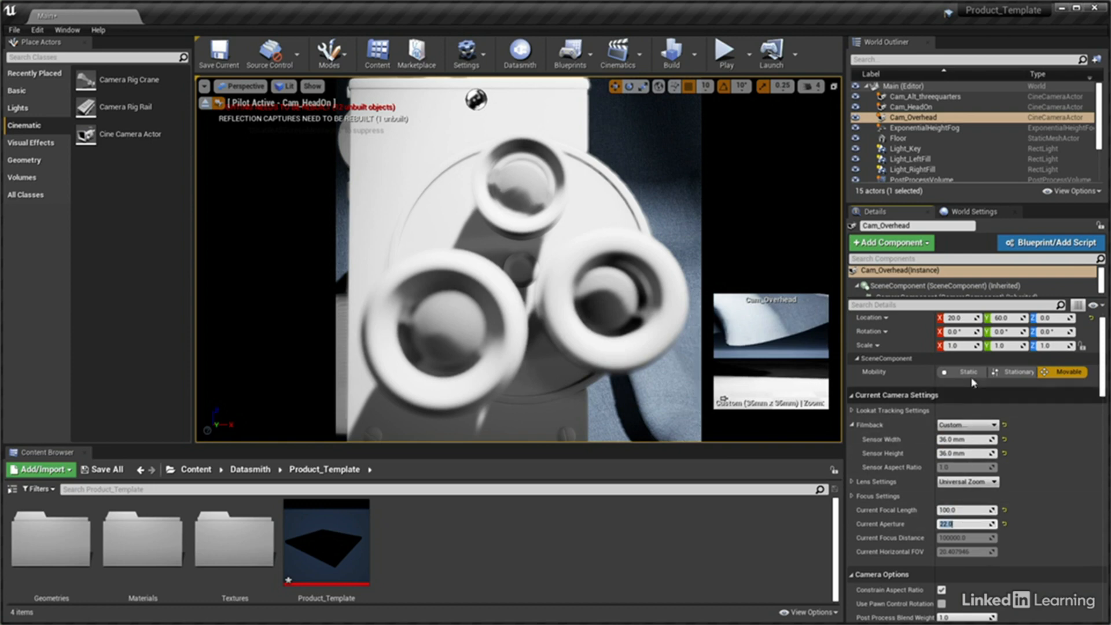
Set the location of Cam_Overhead to X 0.5, Y 32 and Z 123
left_click(959, 318)
type("0")
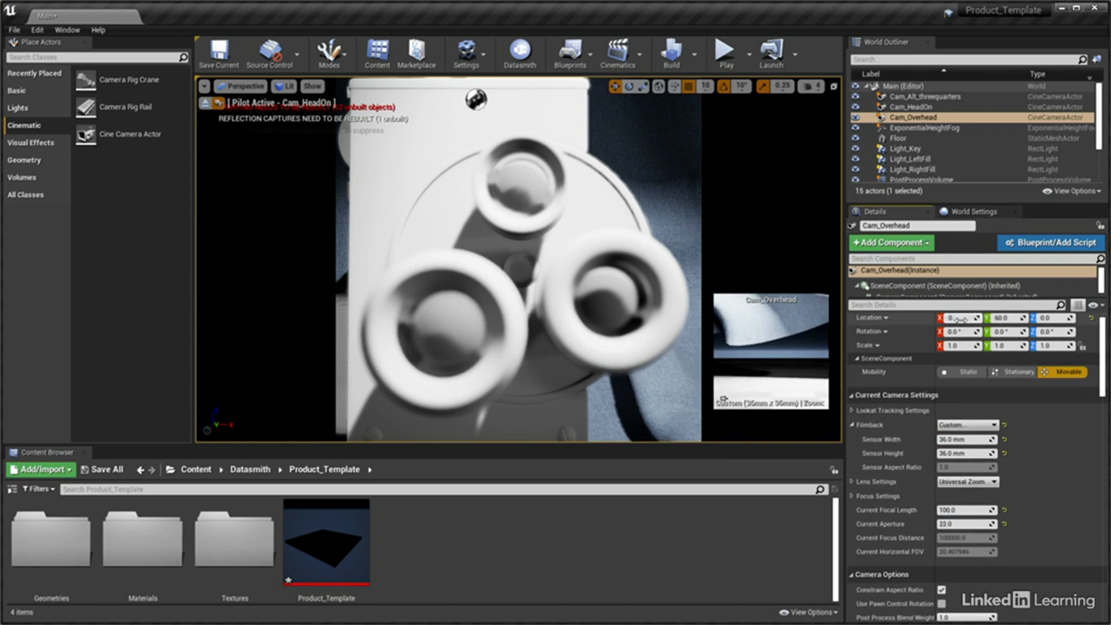
key("Tab")
type("32")
key("Tab")
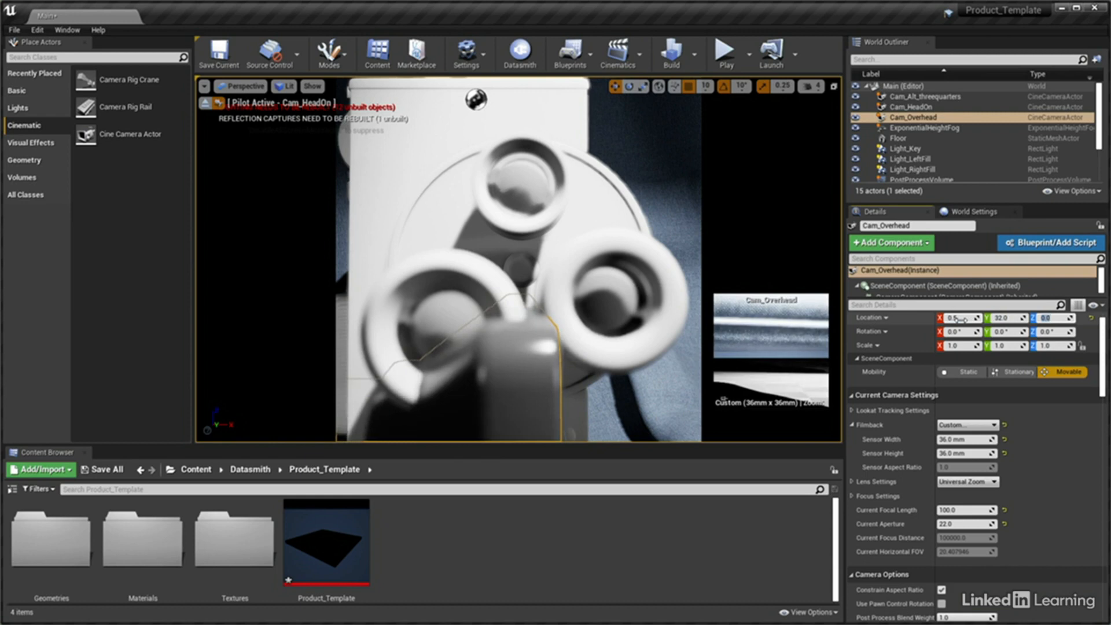
type("123")
key("Tab")
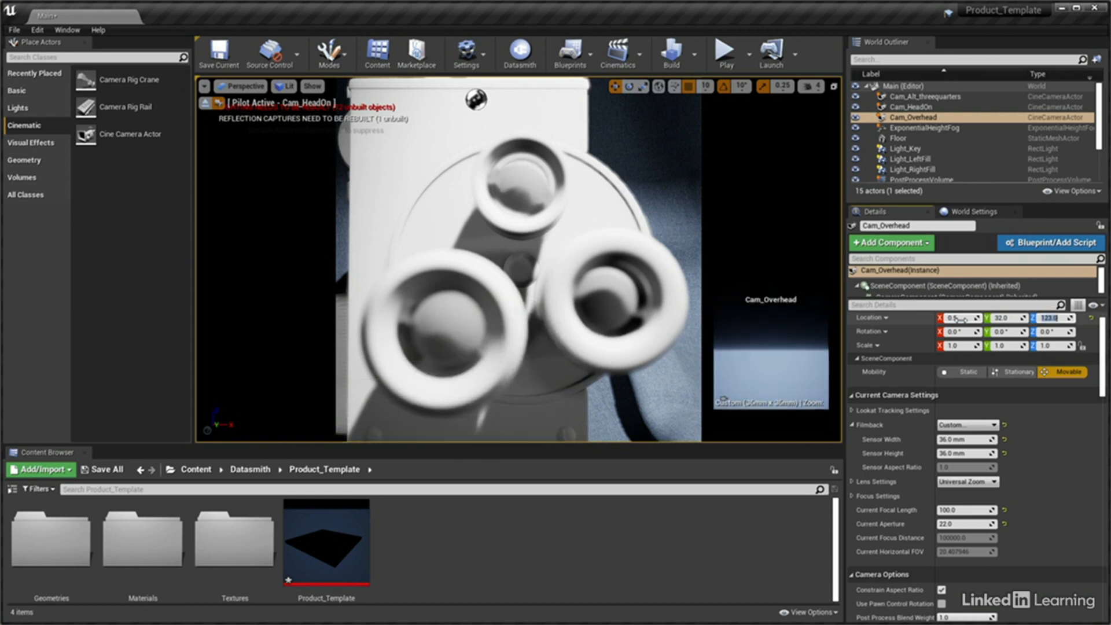
Set the rotation of Cam_Overhead to -90 degrees on X and Y, and switch the viewport to look through it
type("-90")
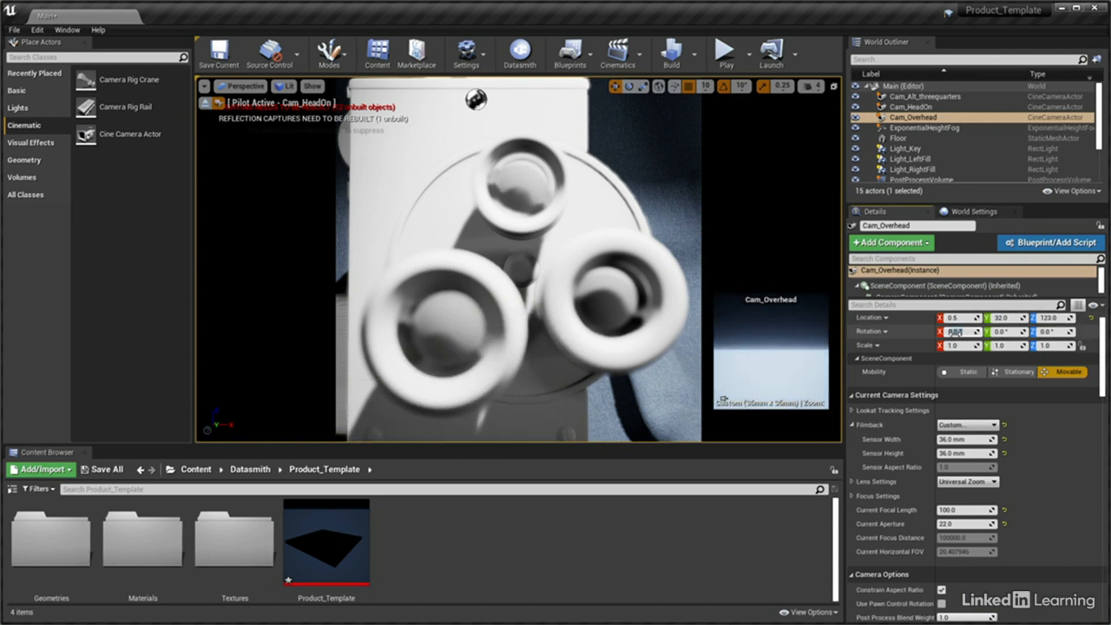
key("Tab")
type("-9")
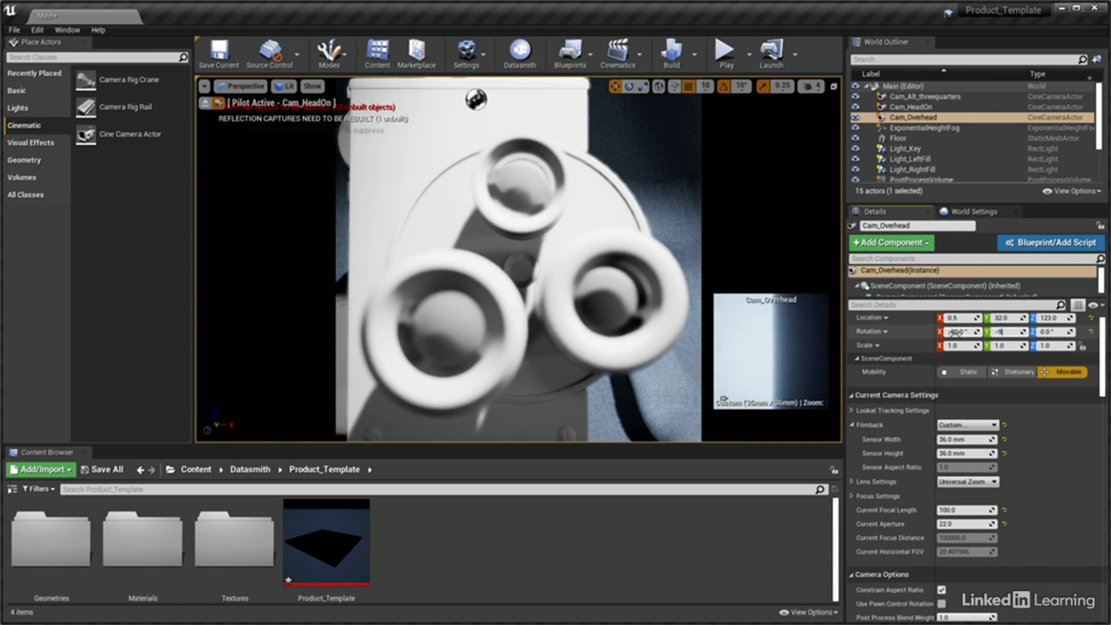
type("0")
key("Tab")
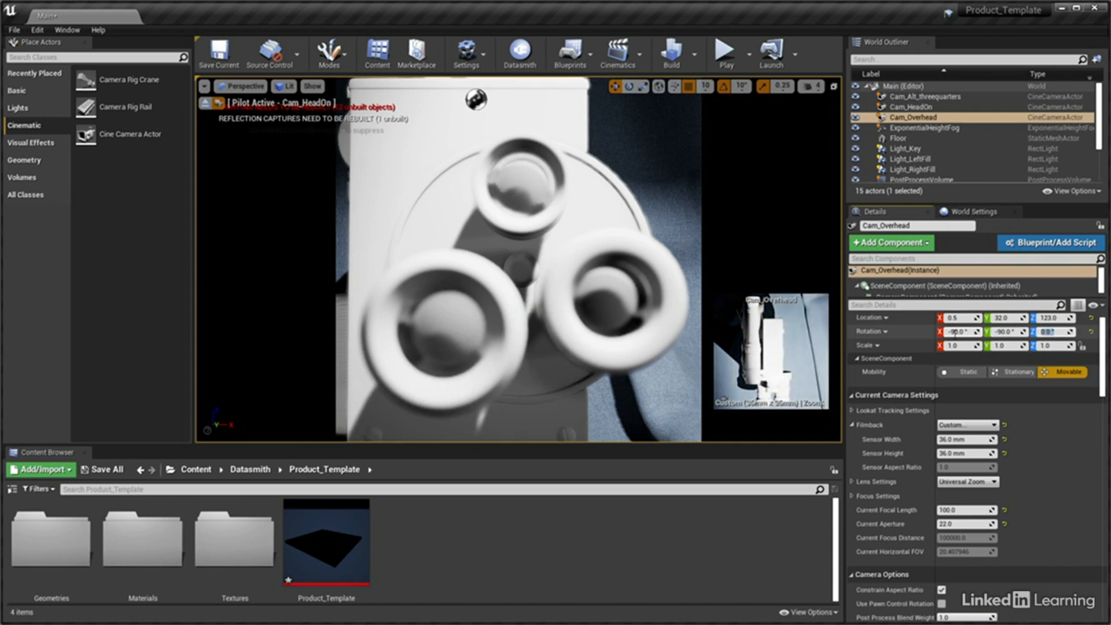
left_click(247, 88)
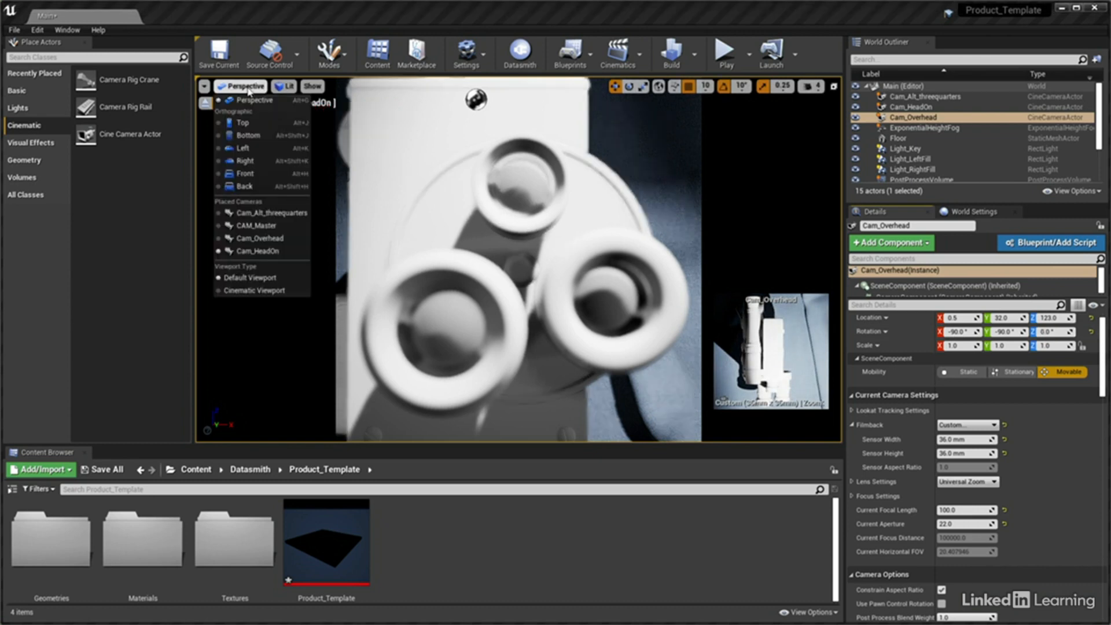
left_click(262, 238)
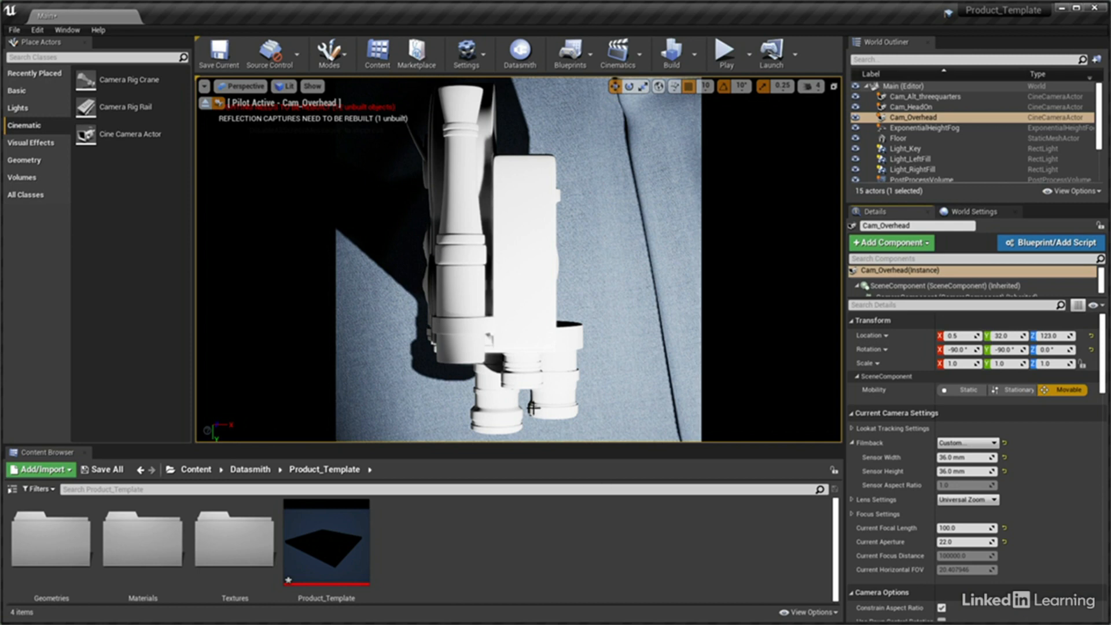
Switch the viewport to look through CAM_Master and select that camera under the Product_Template scene
left_click(242, 86)
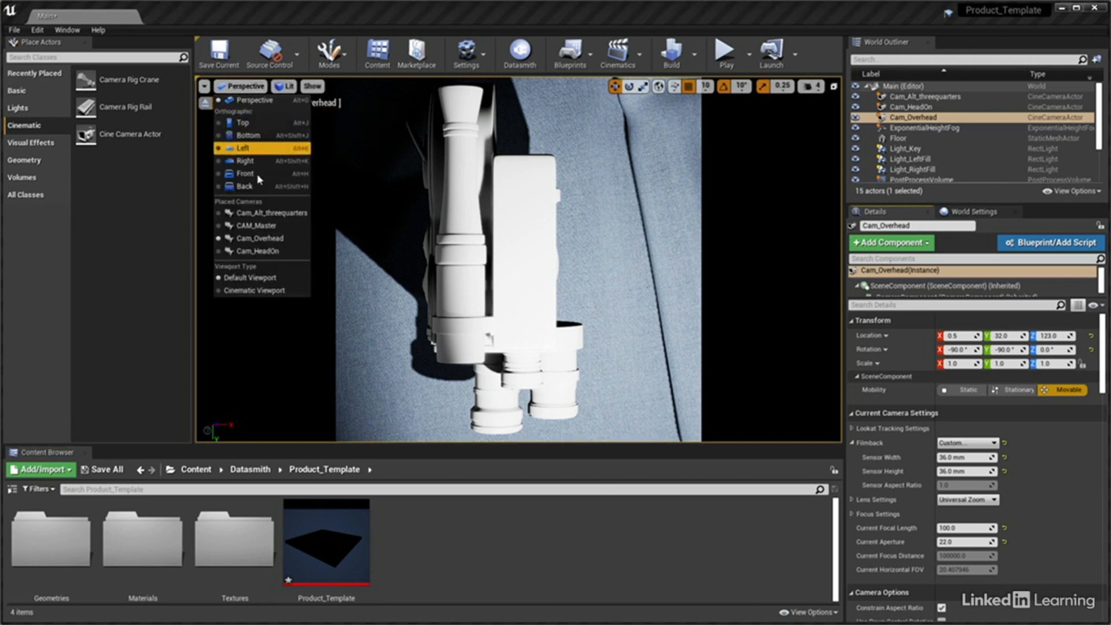
left_click(257, 226)
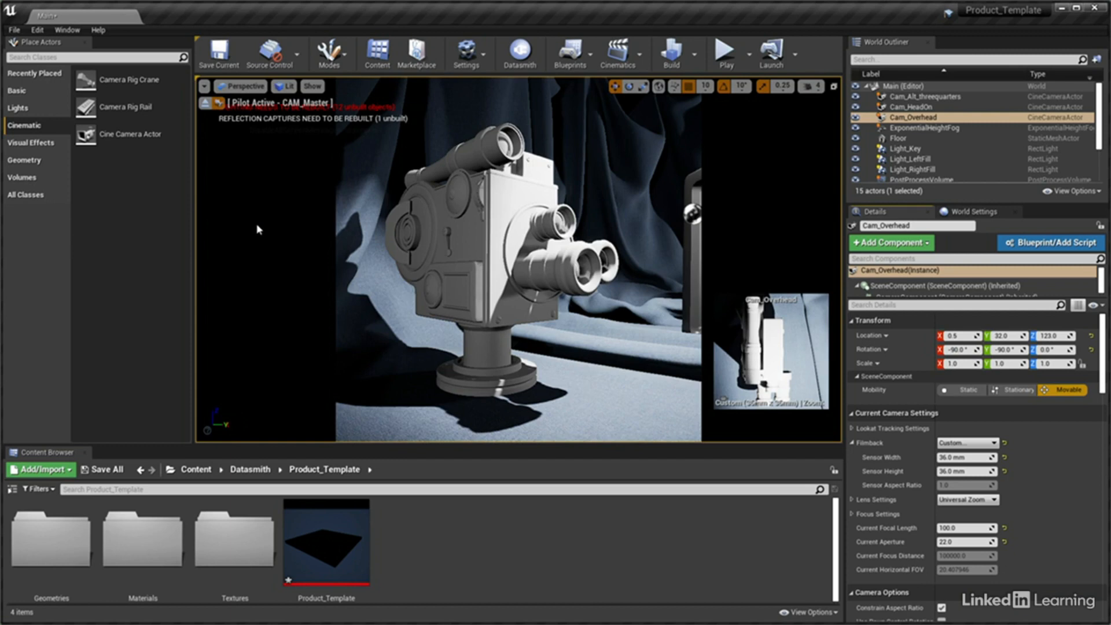
scroll(1099, 140, "down", 3)
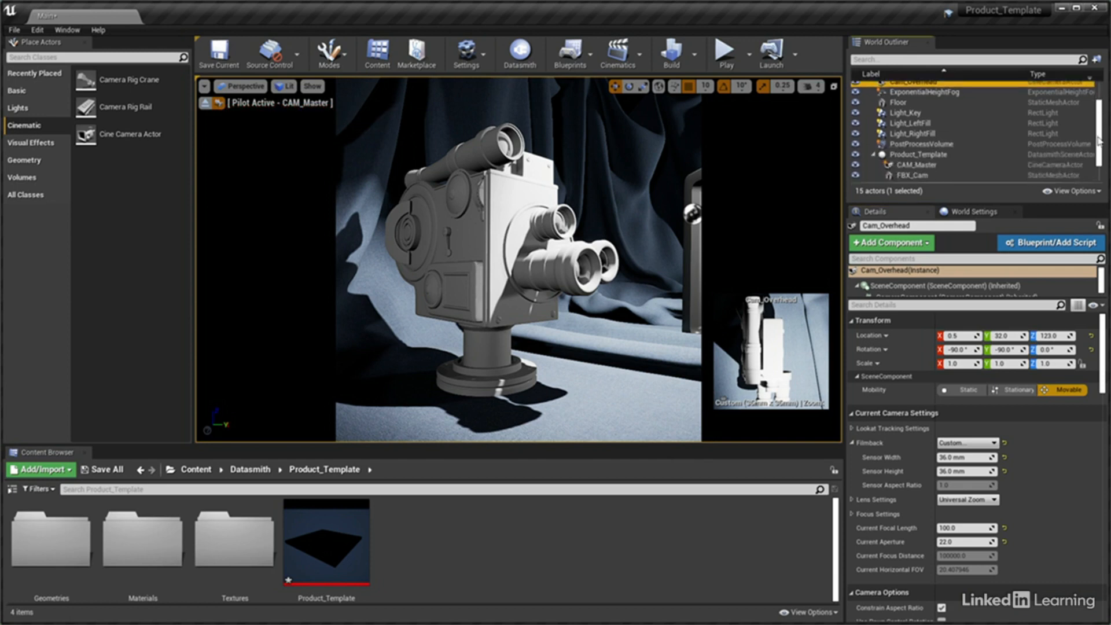
scroll(1099, 140, "down", 3)
left_click(918, 135)
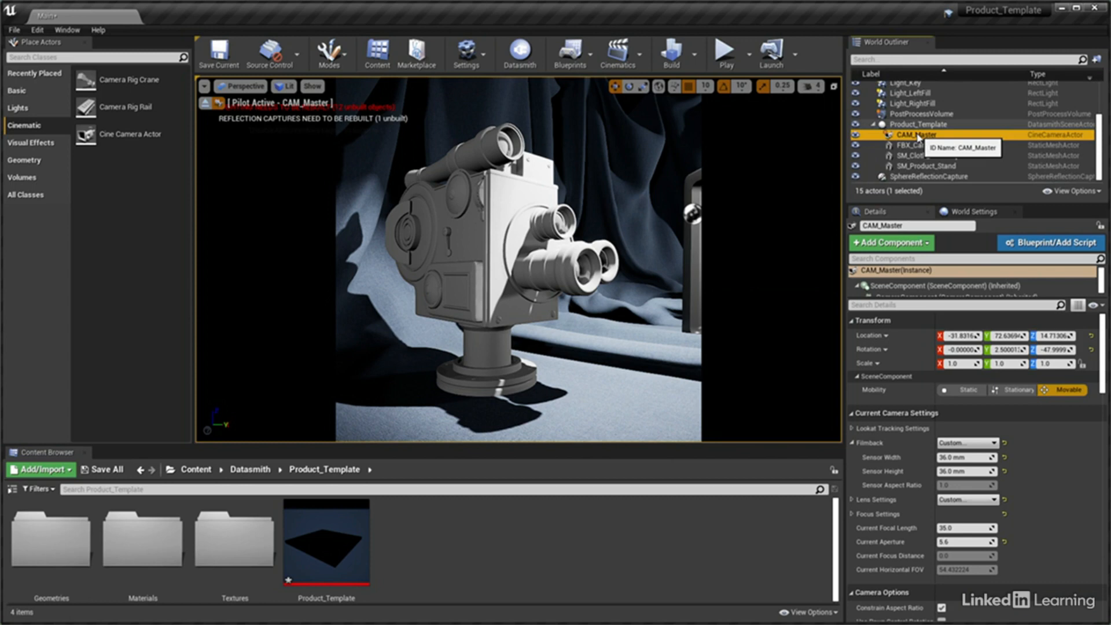
Set the current focal length of CAM_Master to 45 and its current aperture to 4
left_click(975, 529)
type("45")
key("Return")
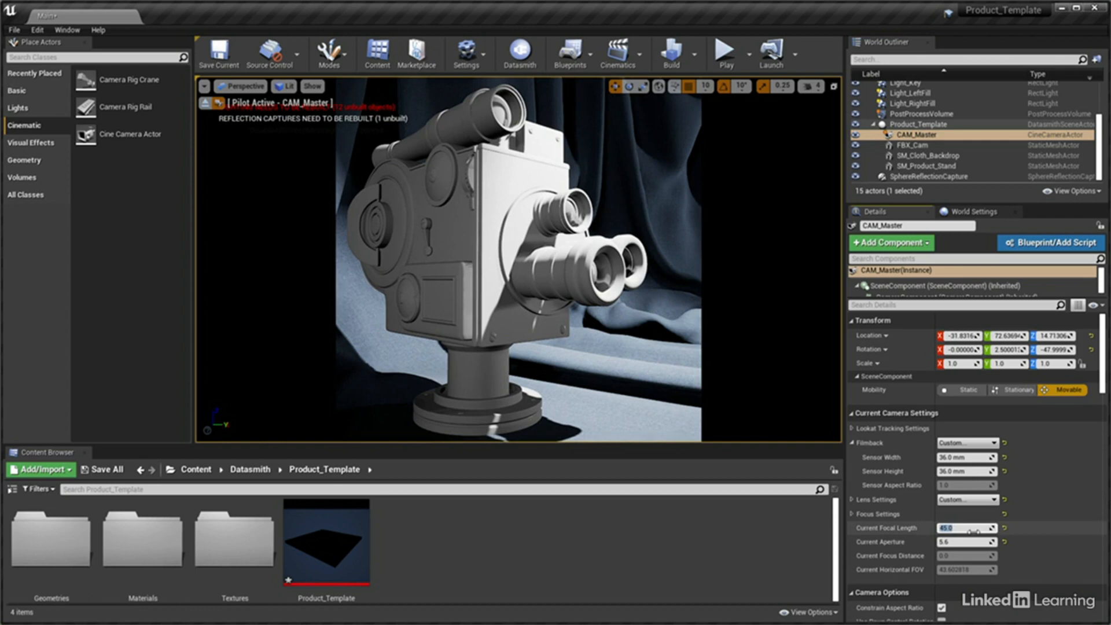
left_click(974, 543)
type("1")
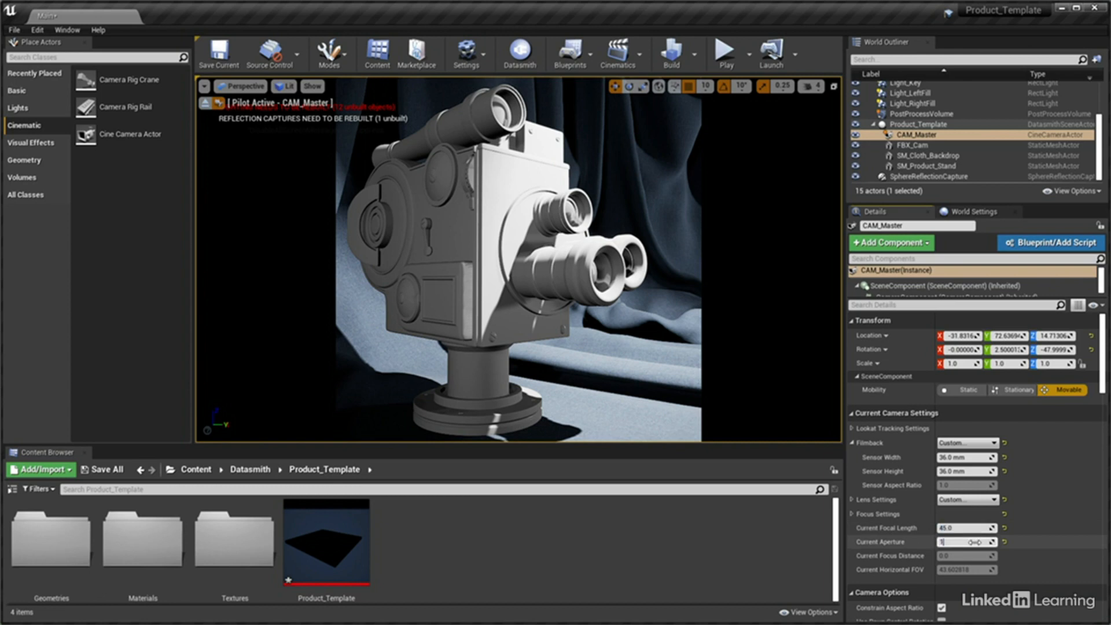
type(".4")
type("4")
key("Return")
Try the Tracking focus method on CAM_Master and expand its tracking focus settings
left_click(853, 514)
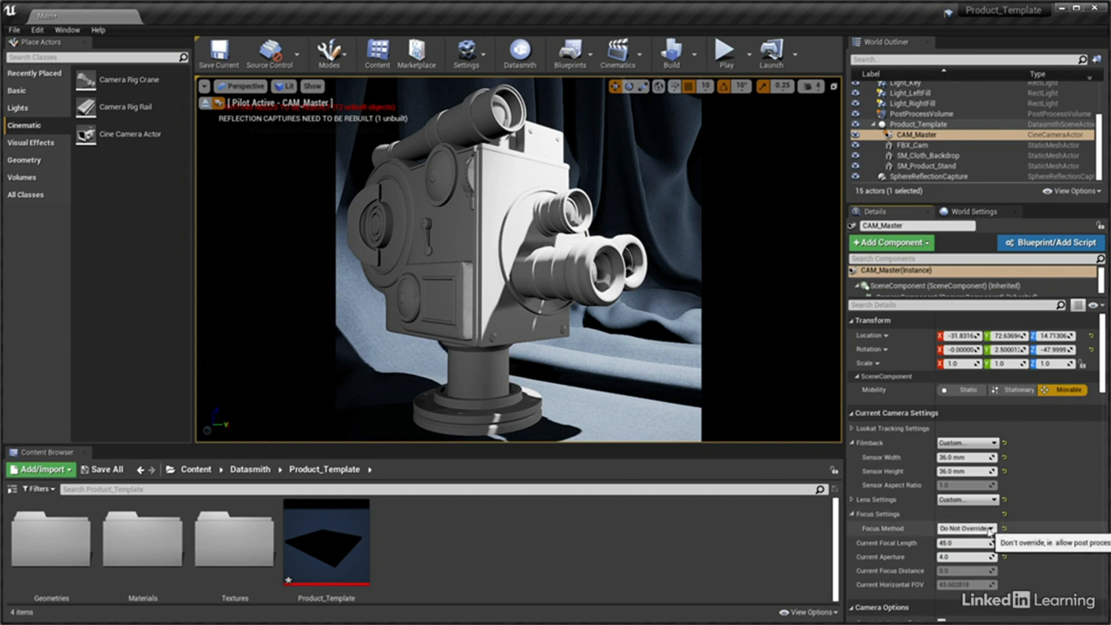
scroll(991, 528, "down", 3)
left_click(990, 493)
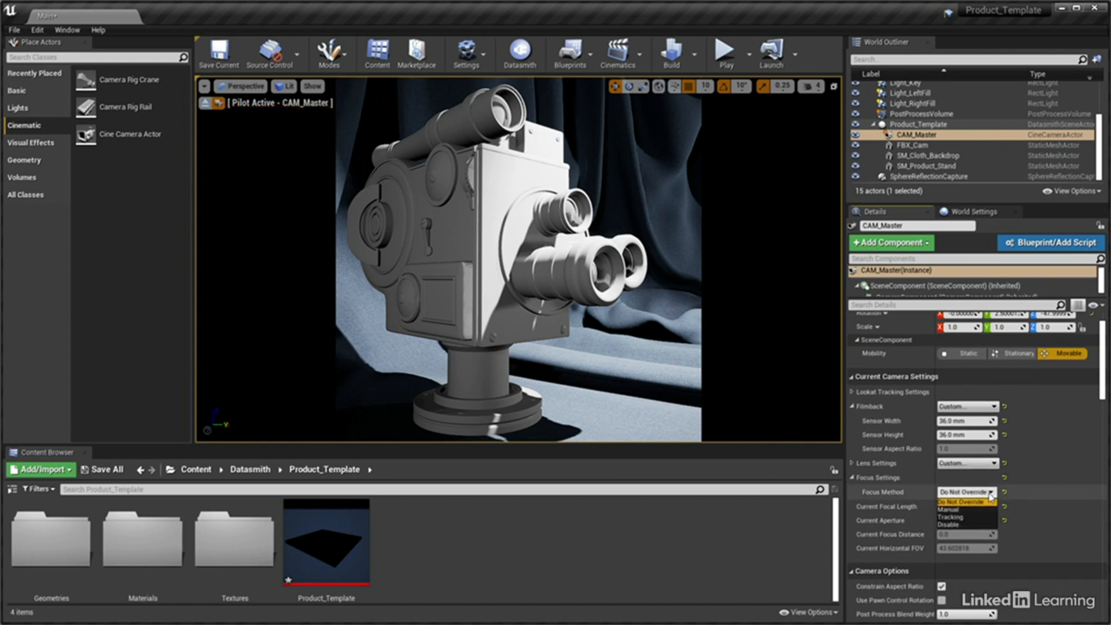
left_click(972, 522)
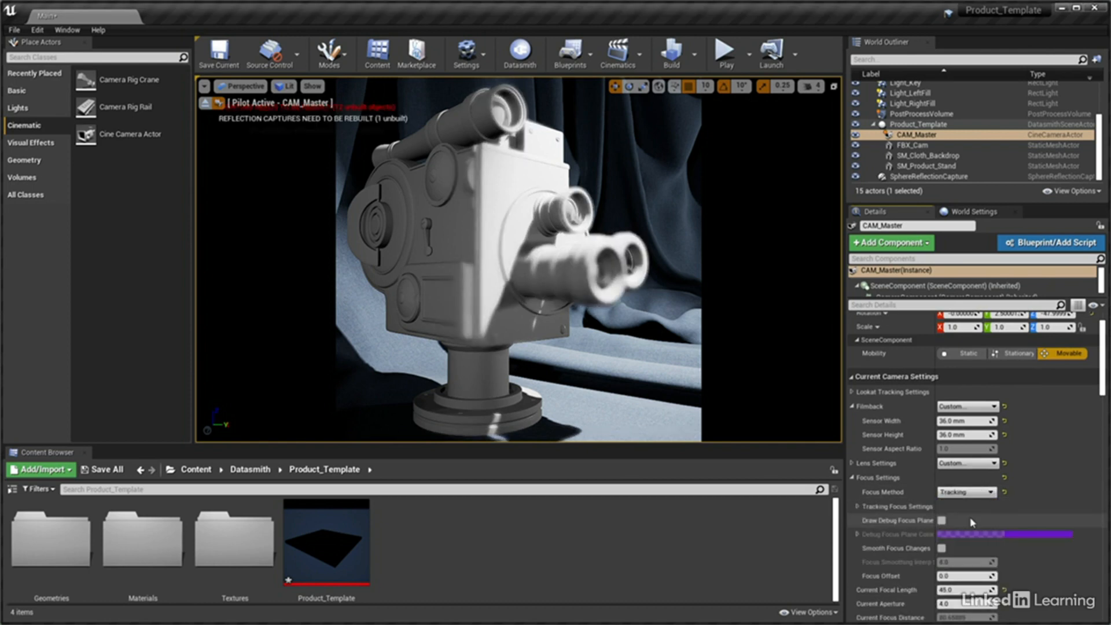
scroll(973, 522, "down", 3)
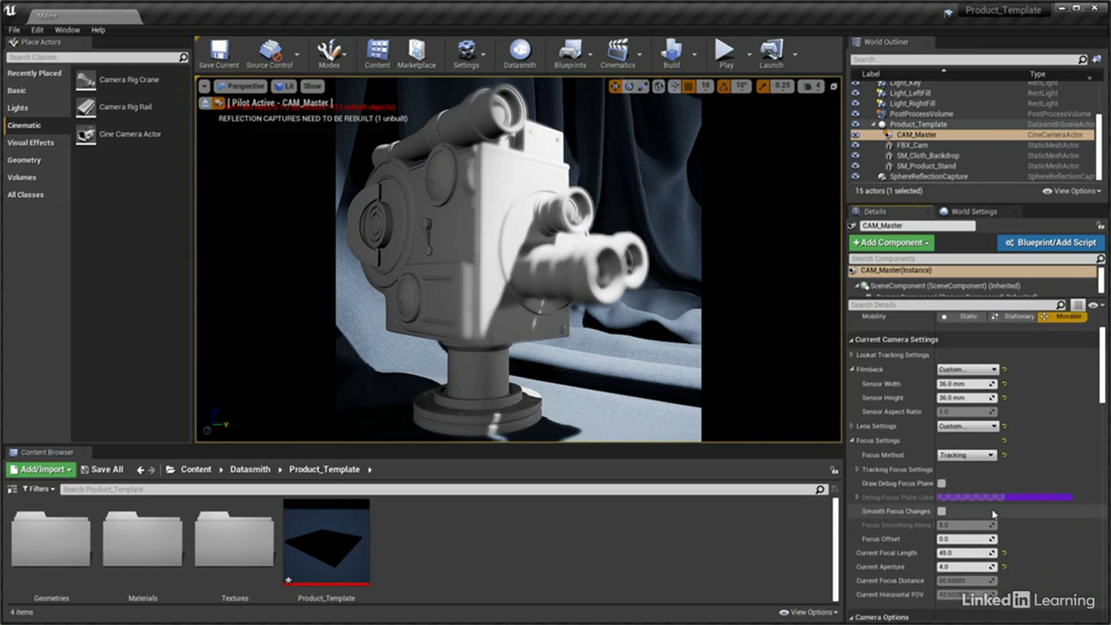
left_click(858, 470)
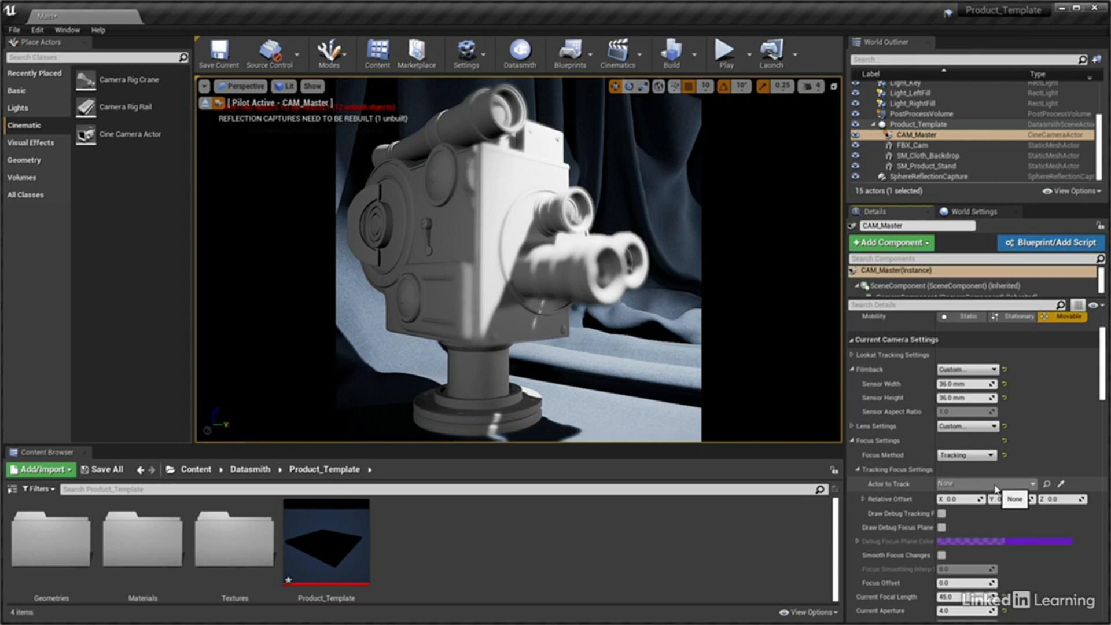
Change the focus method of CAM_Master to Manual with a manual focus distance of 40 cm
left_click(976, 455)
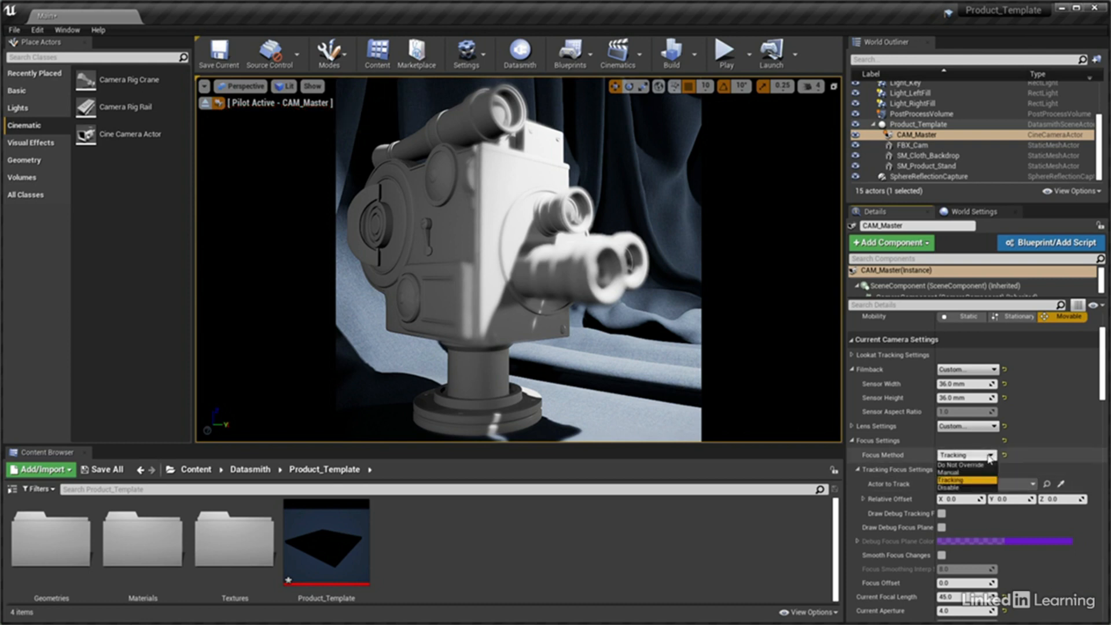
left_click(976, 473)
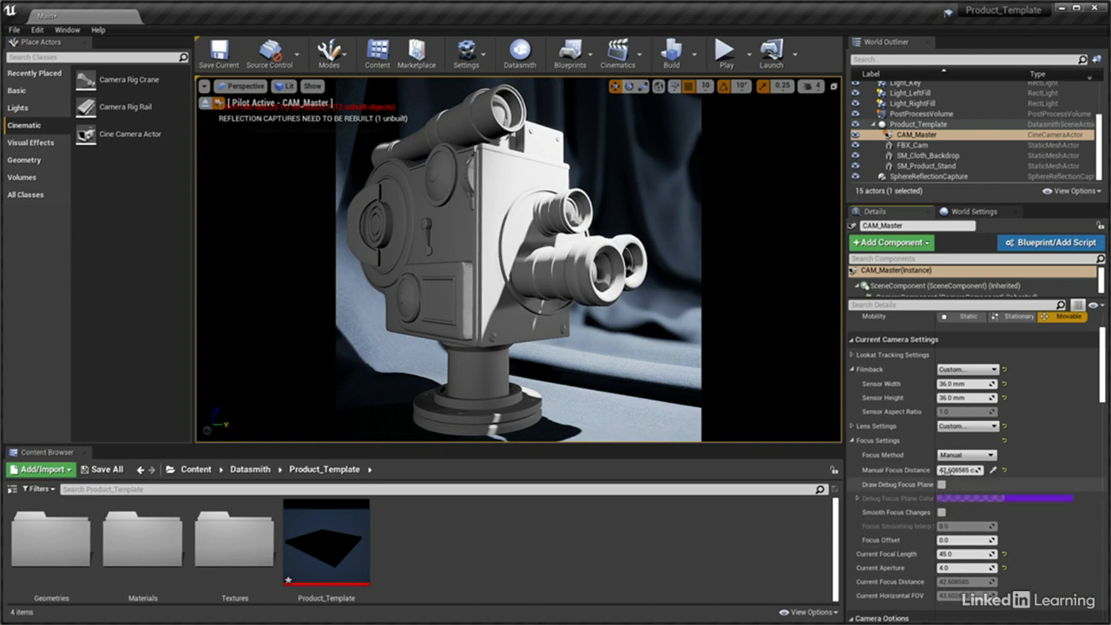
left_click(958, 470)
type("40")
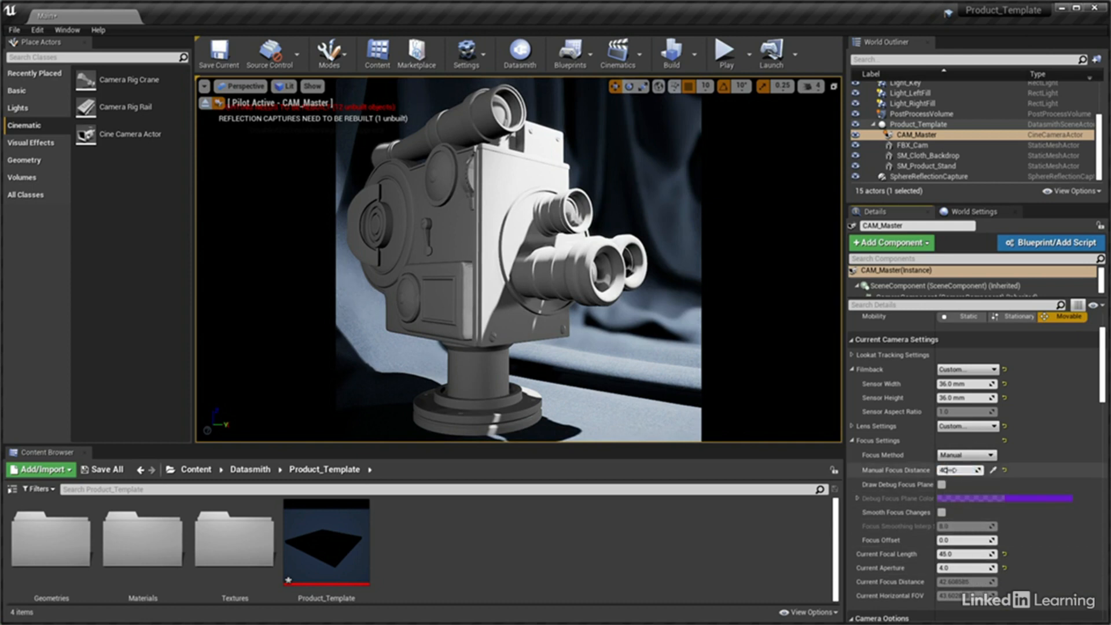
key("Return")
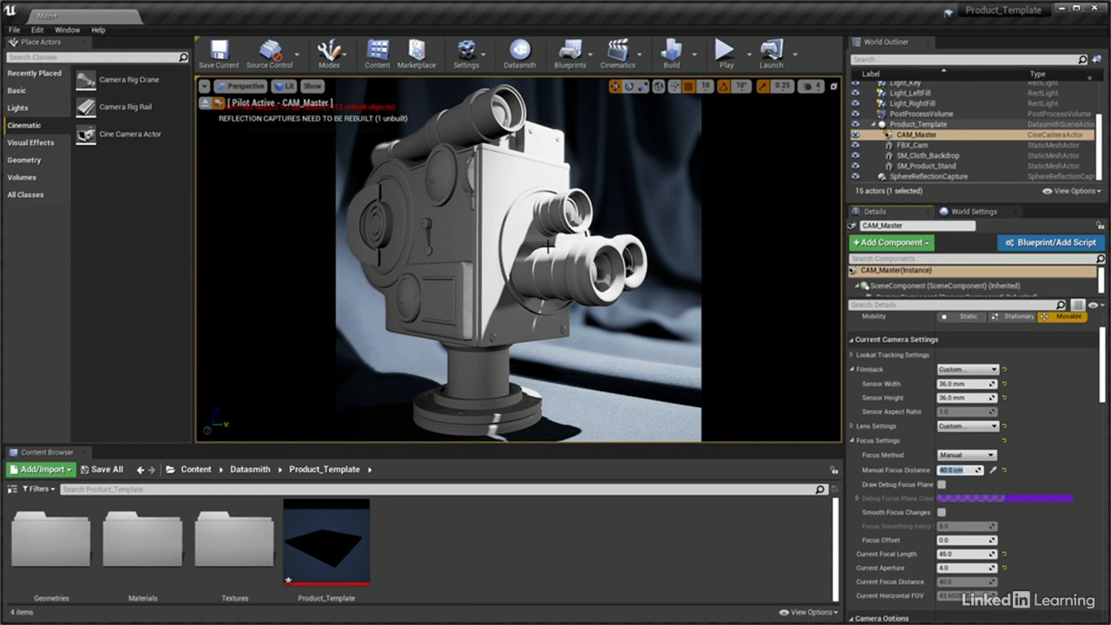
Make the viewport exposure follow the game settings instead of its fixed EV100 value
left_click(288, 86)
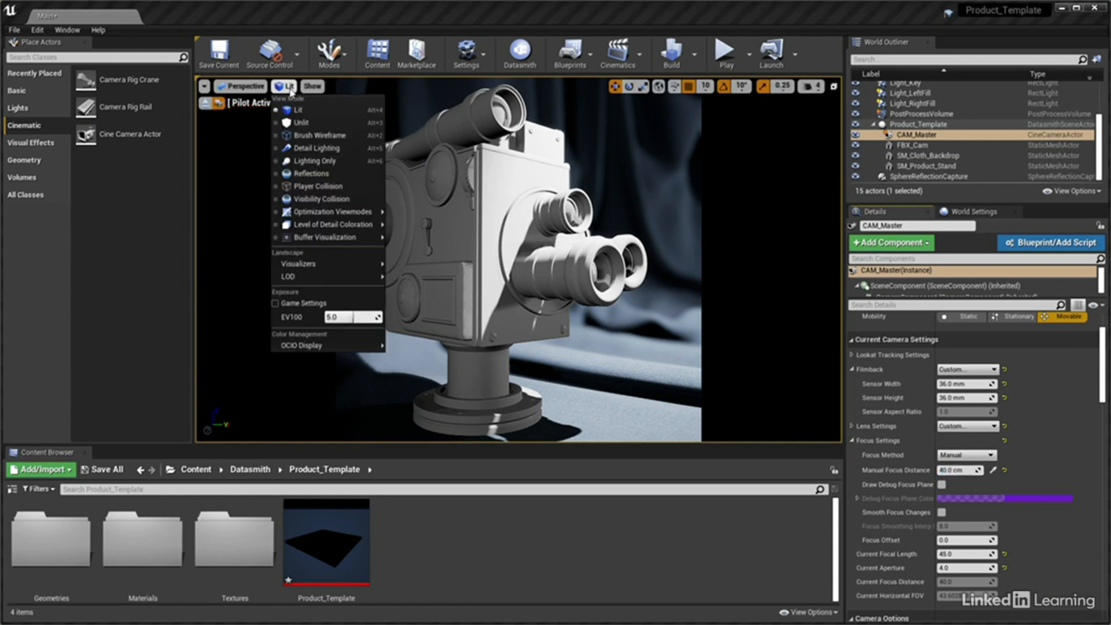
left_click(275, 304)
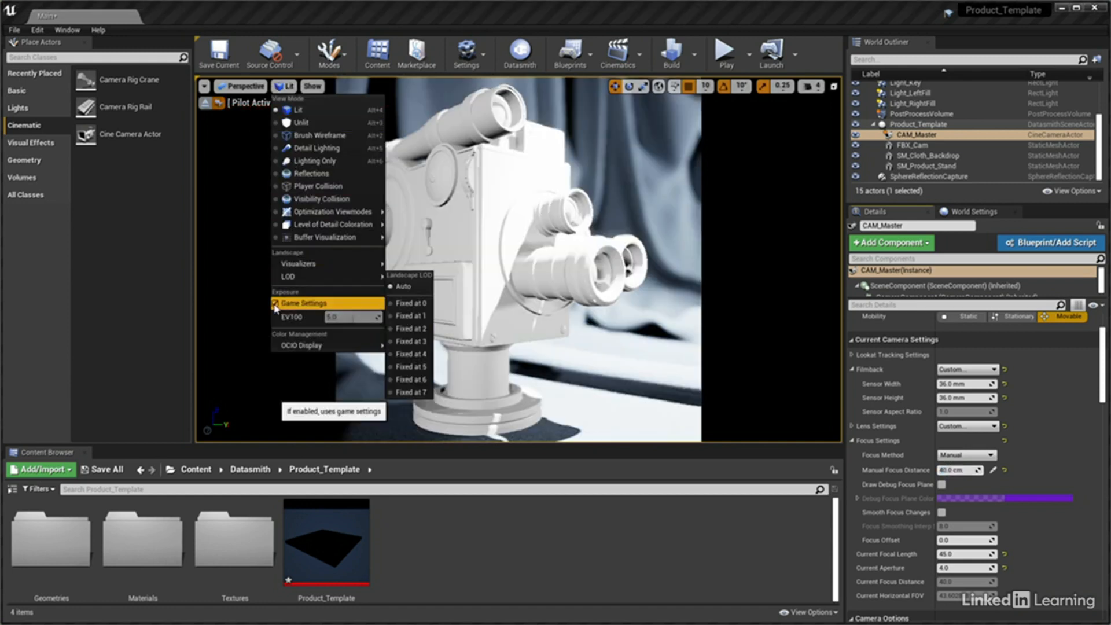
left_click(1106, 368)
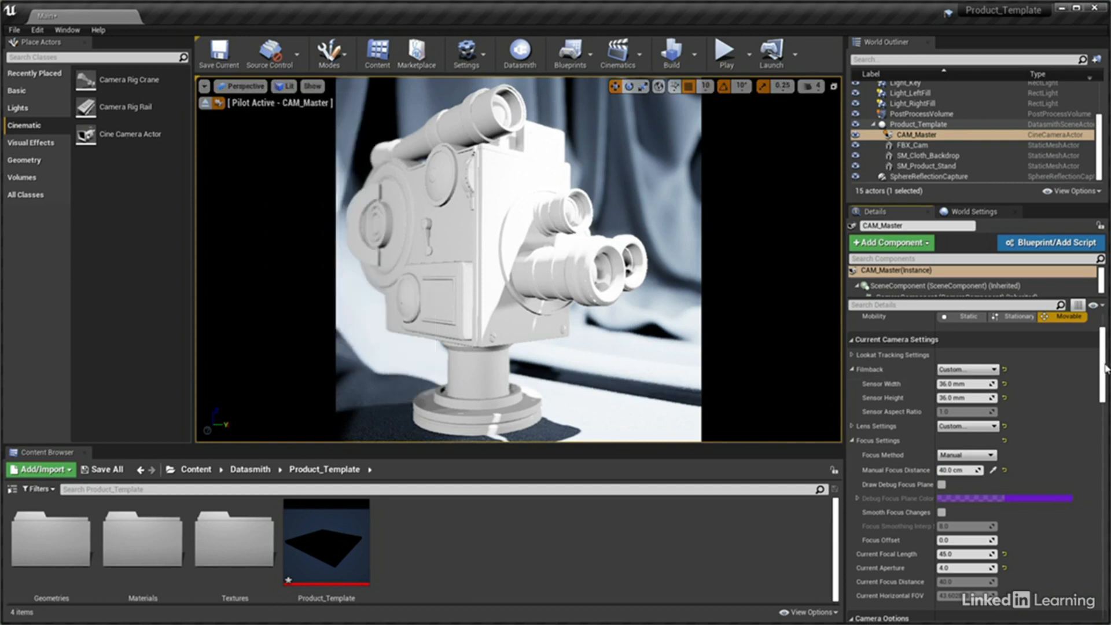
Disable the Metering Mode override in the post process lens exposure settings of CAM_Master
left_click_drag(1106, 369, 1106, 433)
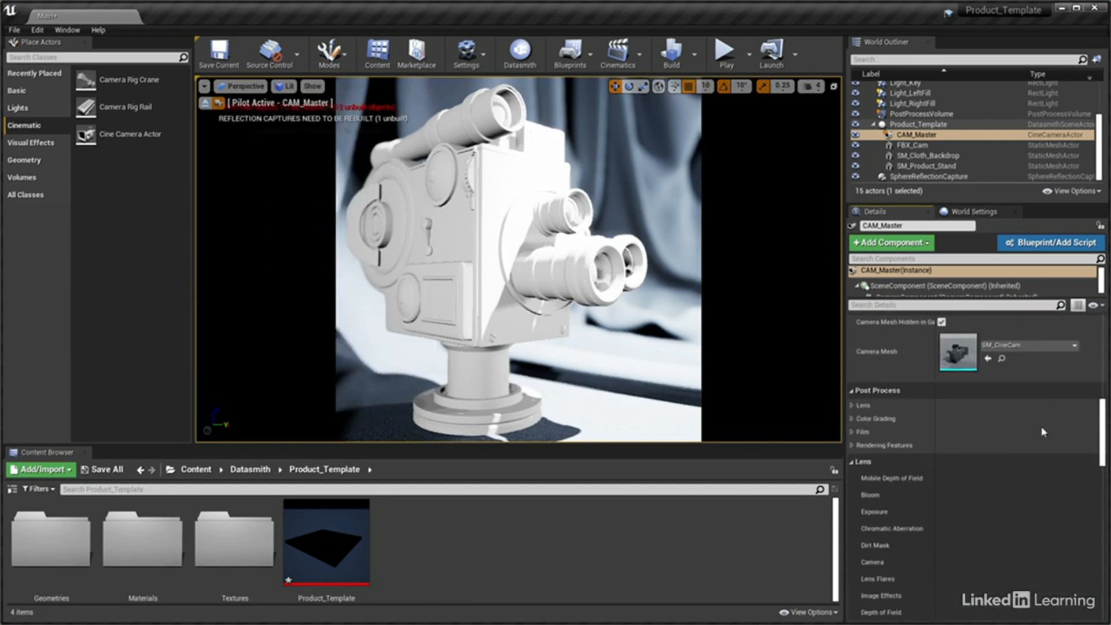
left_click(853, 405)
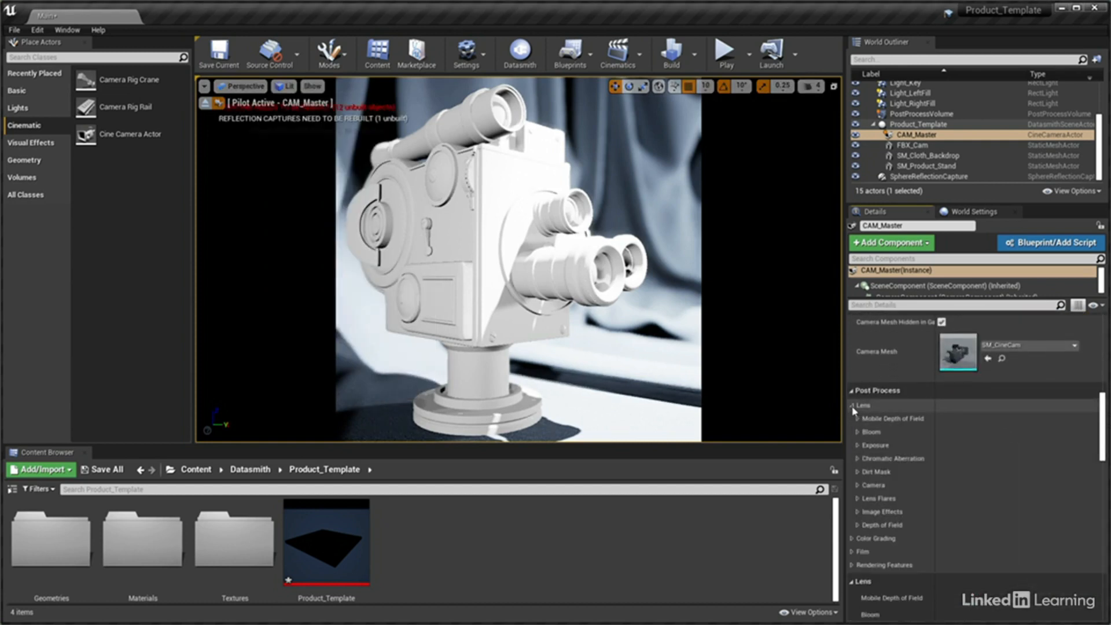
left_click(859, 446)
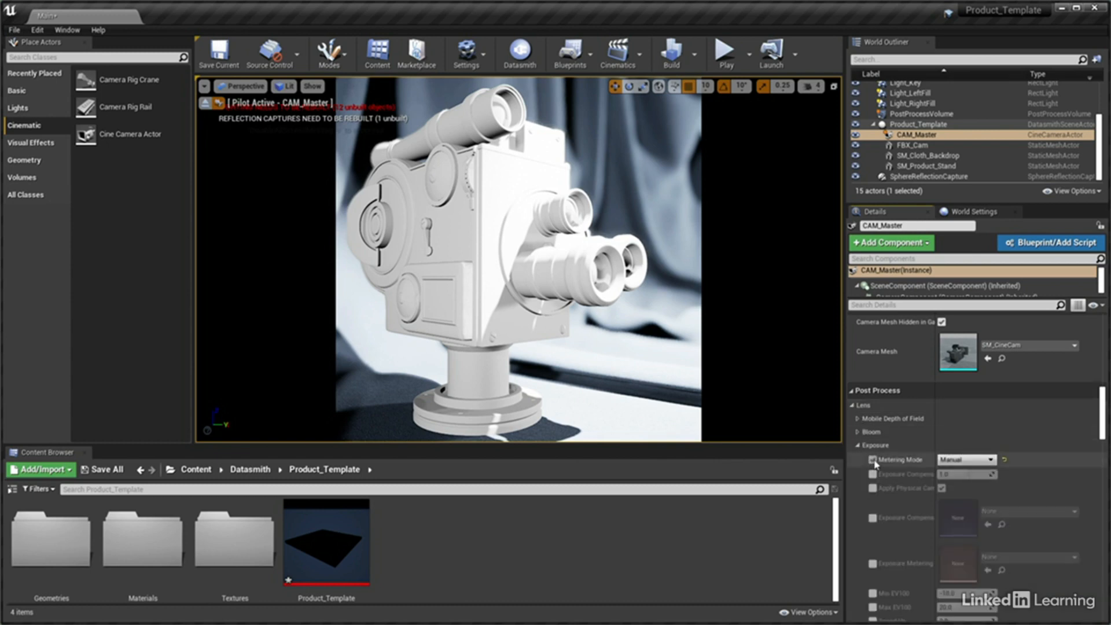
left_click(872, 460)
Enable the Min EV100 and Max EV100 overrides in CAM_Master's post process exposure settings
scroll(873, 473, "down", 2)
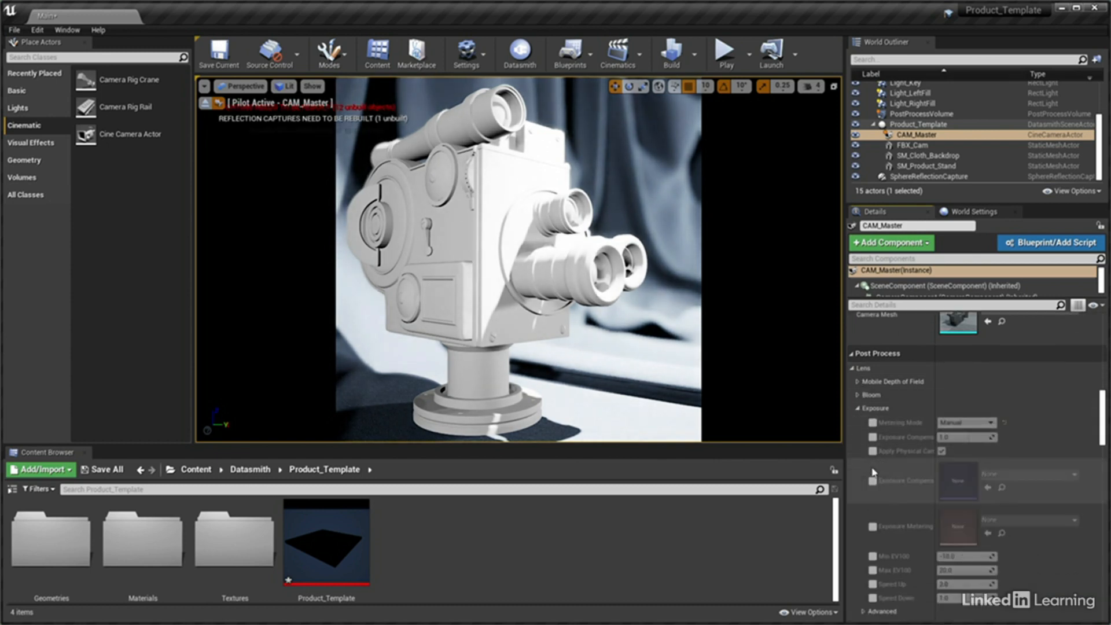
left_click(873, 556)
left_click(873, 570)
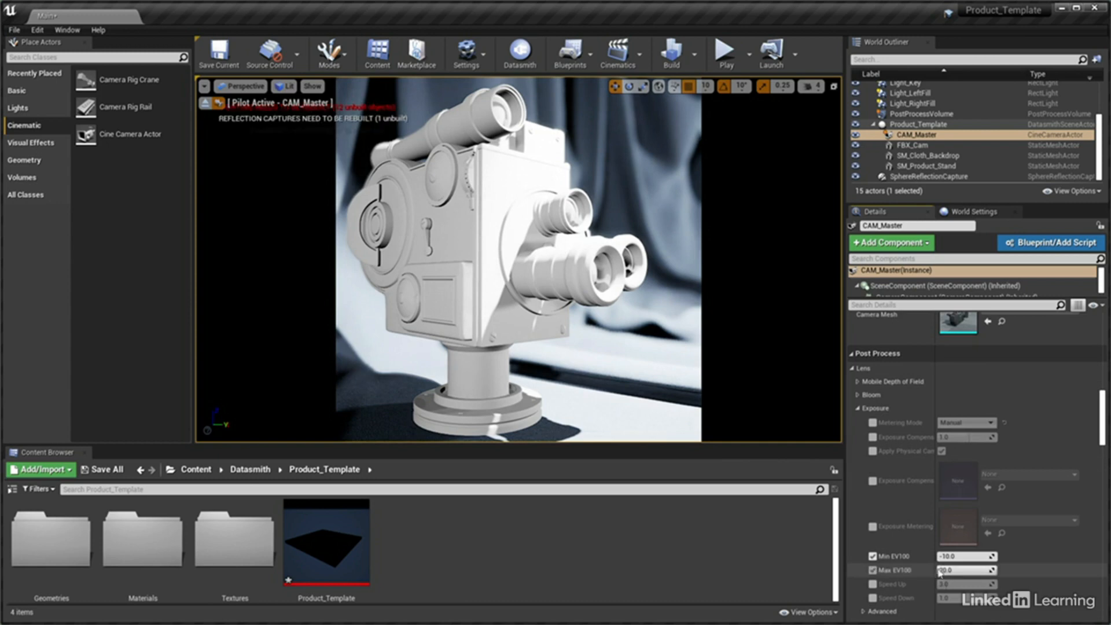
Try a value of 6.0 for both Min EV100 and Max EV100, and reset both to their defaults
left_click(967, 557)
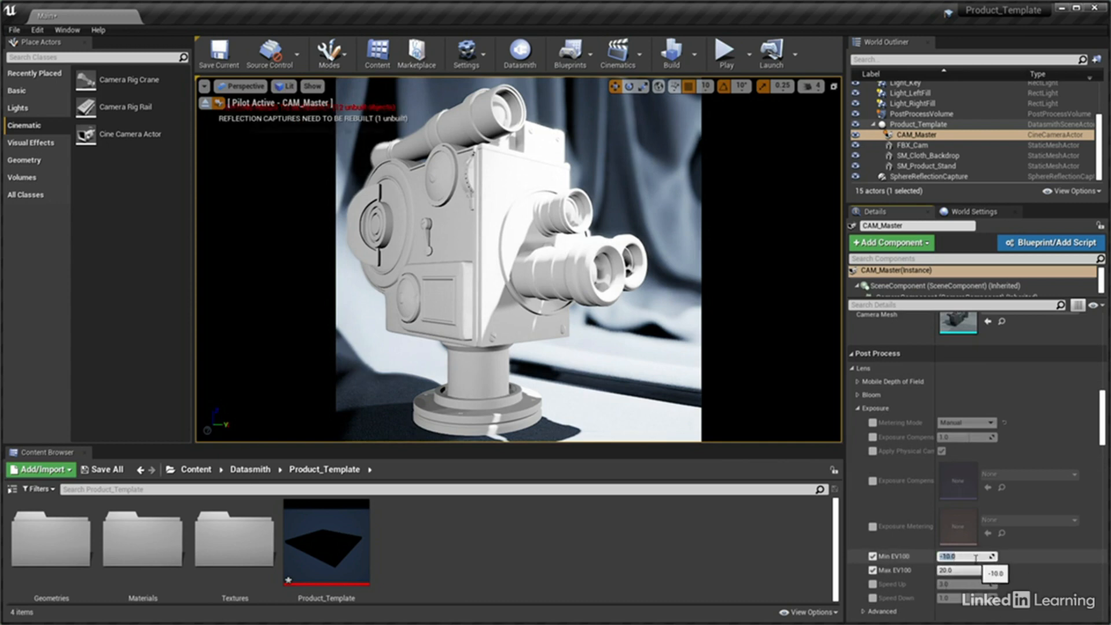
type("6")
key("Tab")
type("6")
key("Return")
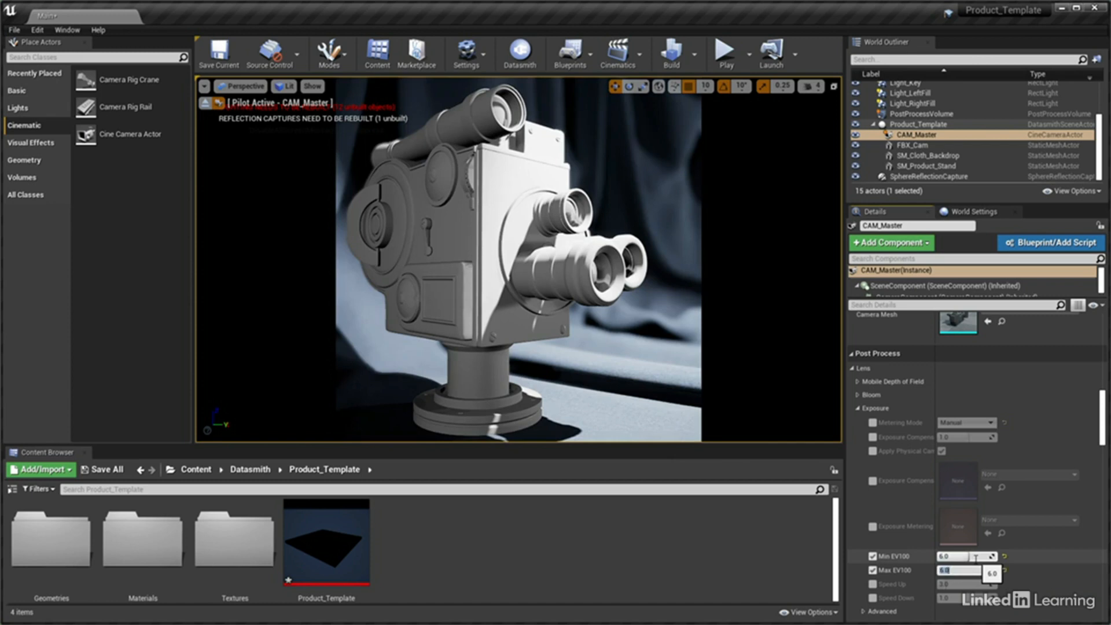
left_click(1005, 556)
left_click(1006, 570)
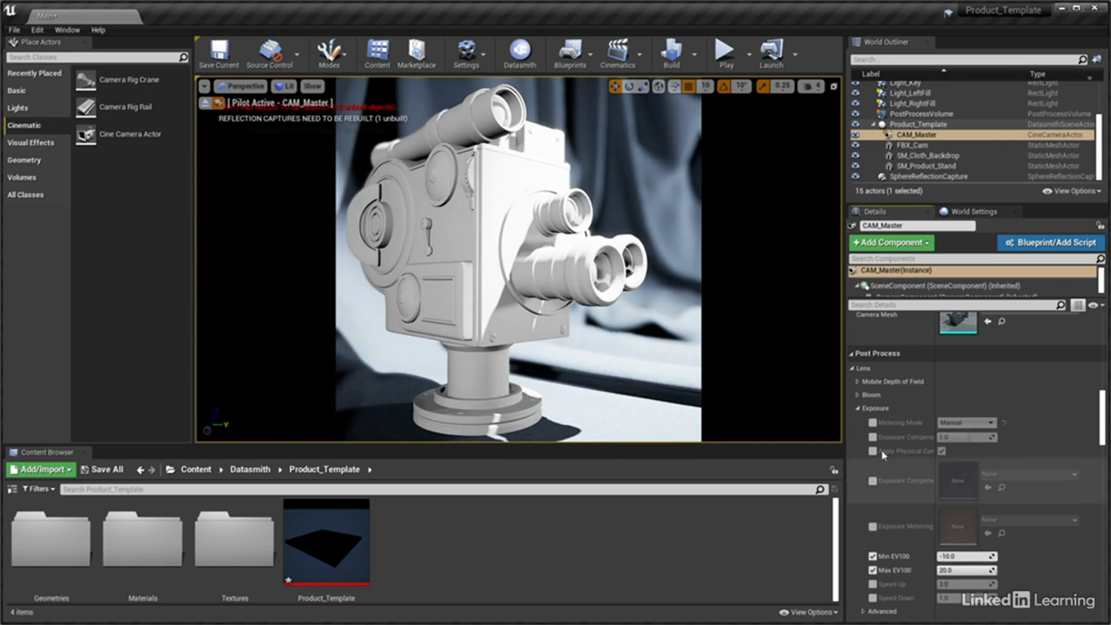
Override CAM_Master's Exposure Compensation with a value of -2.0
left_click(872, 437)
left_click(957, 438)
type("-2")
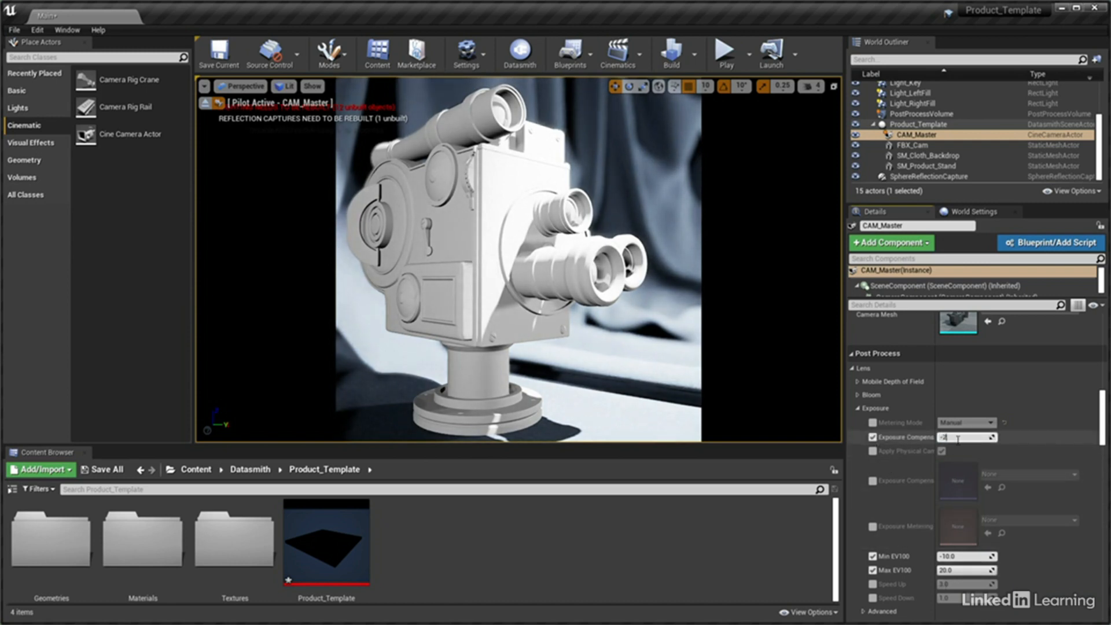
key("Return")
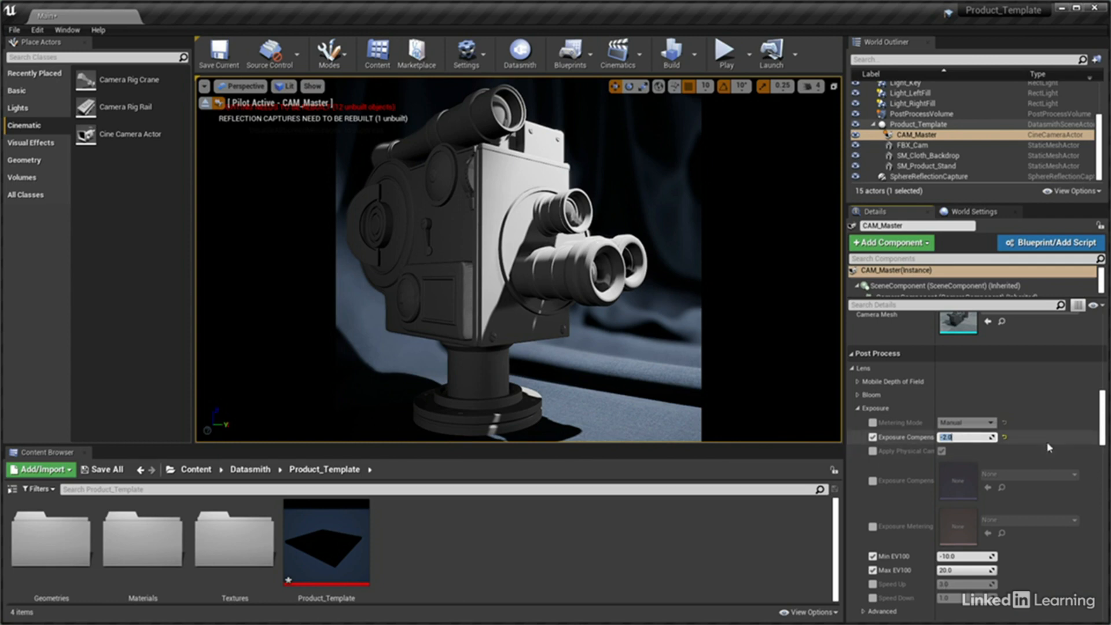
left_click_drag(1103, 423, 1103, 438)
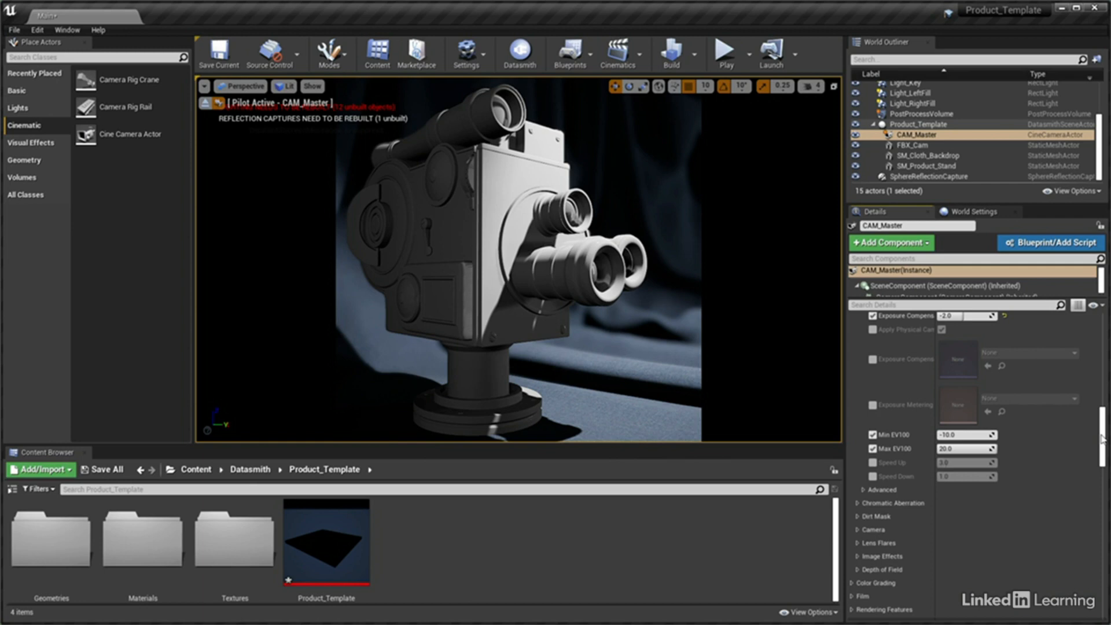
Enable Use Temperature on the Light_Key, Light_LeftFill and Light_RightFill rect lights
left_click_drag(1101, 157, 1101, 142)
left_click(946, 114)
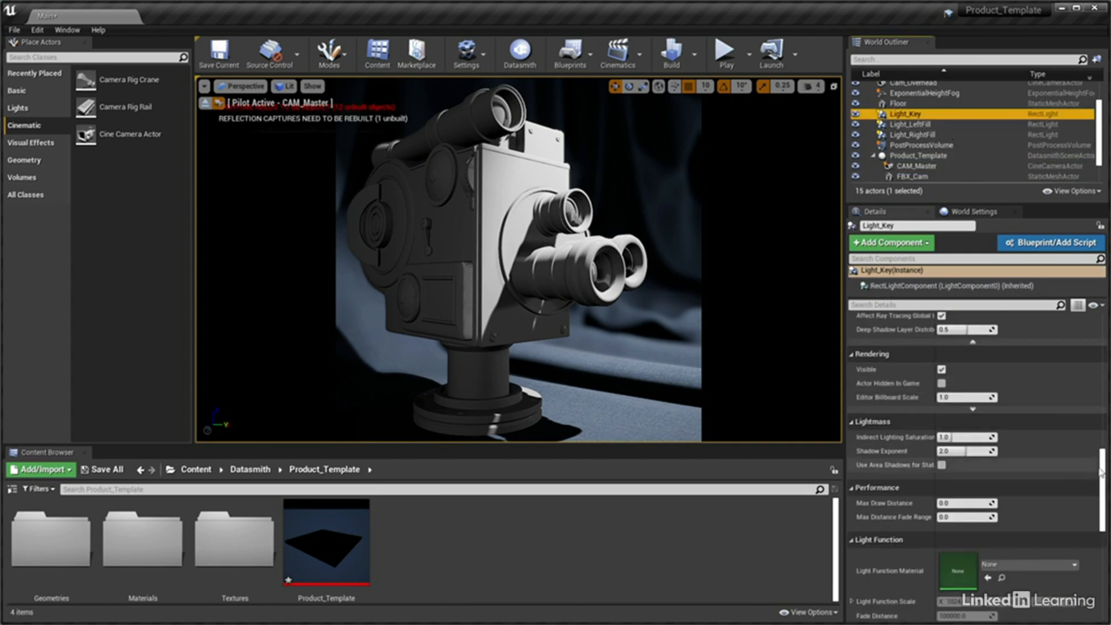
left_click_drag(1103, 462, 1110, 349)
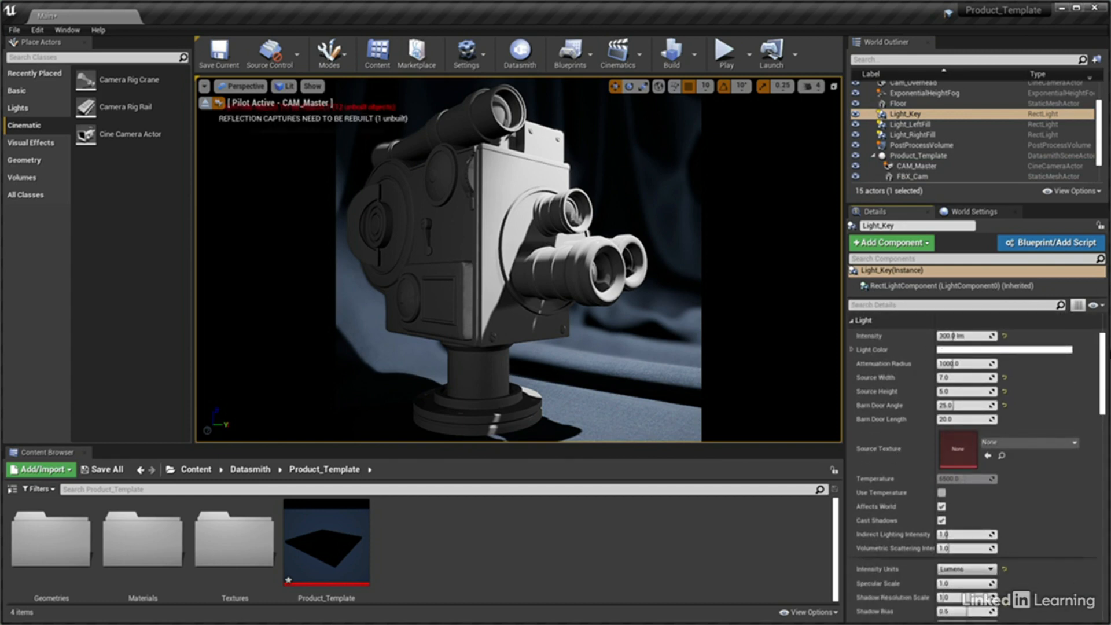
left_click(942, 494)
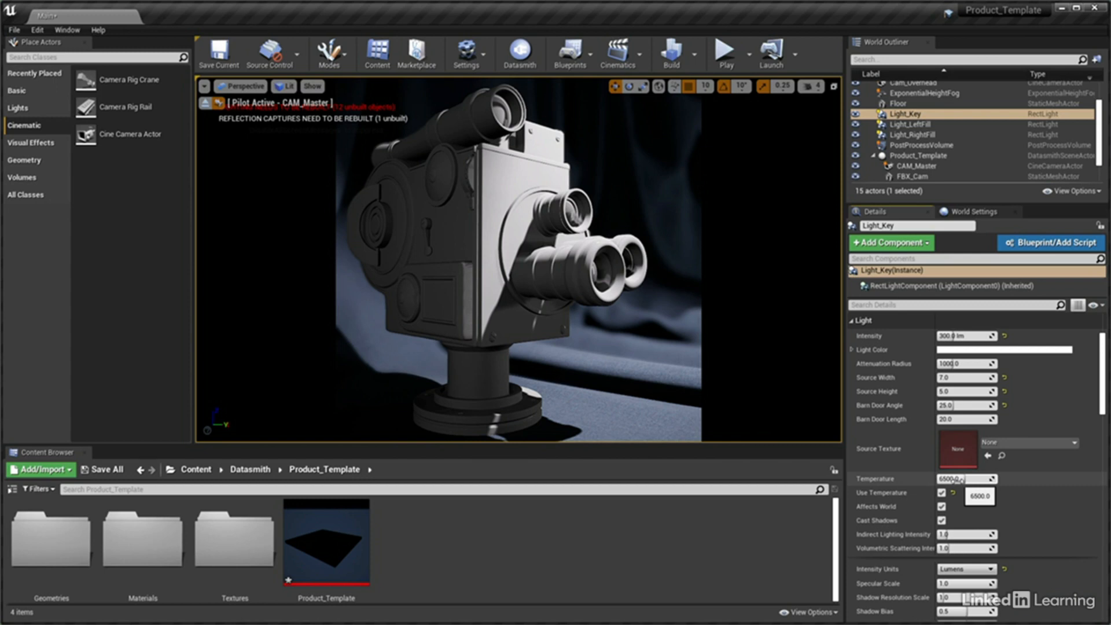
left_click(926, 124)
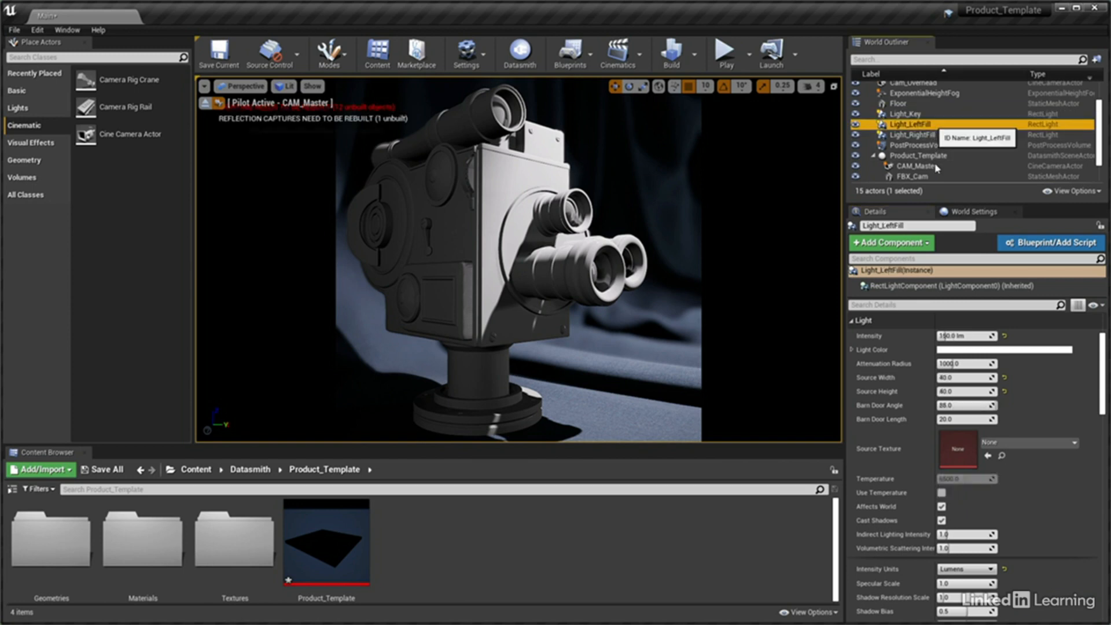
left_click(942, 493)
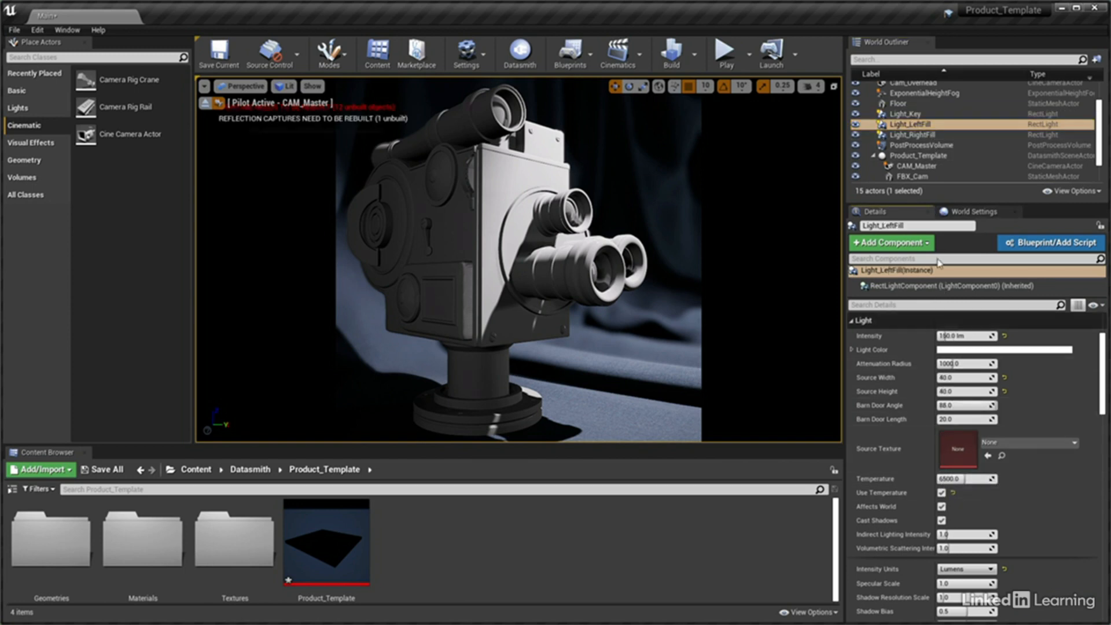
left_click(914, 135)
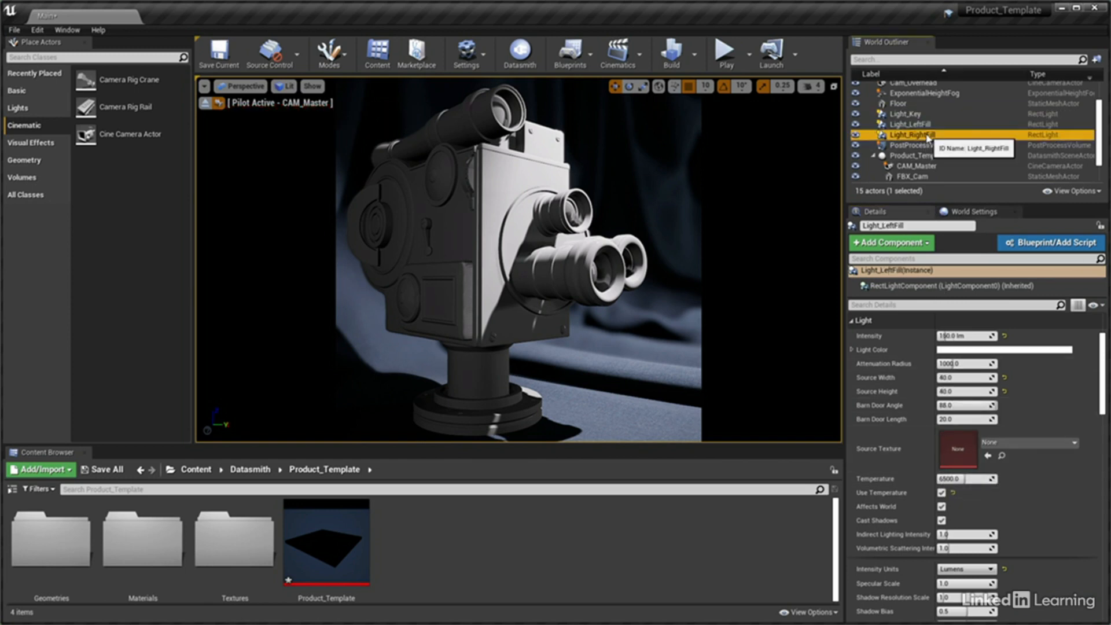
left_click(943, 493)
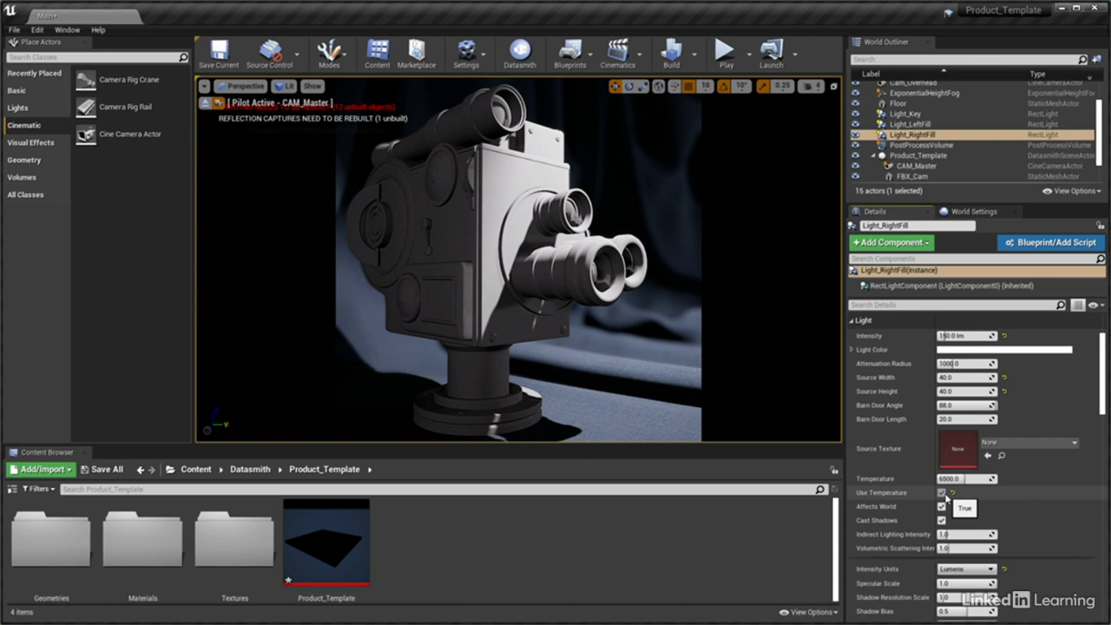
Override the White Balance Temp in CAM_Master's color grading settings with 6500
left_click(919, 168)
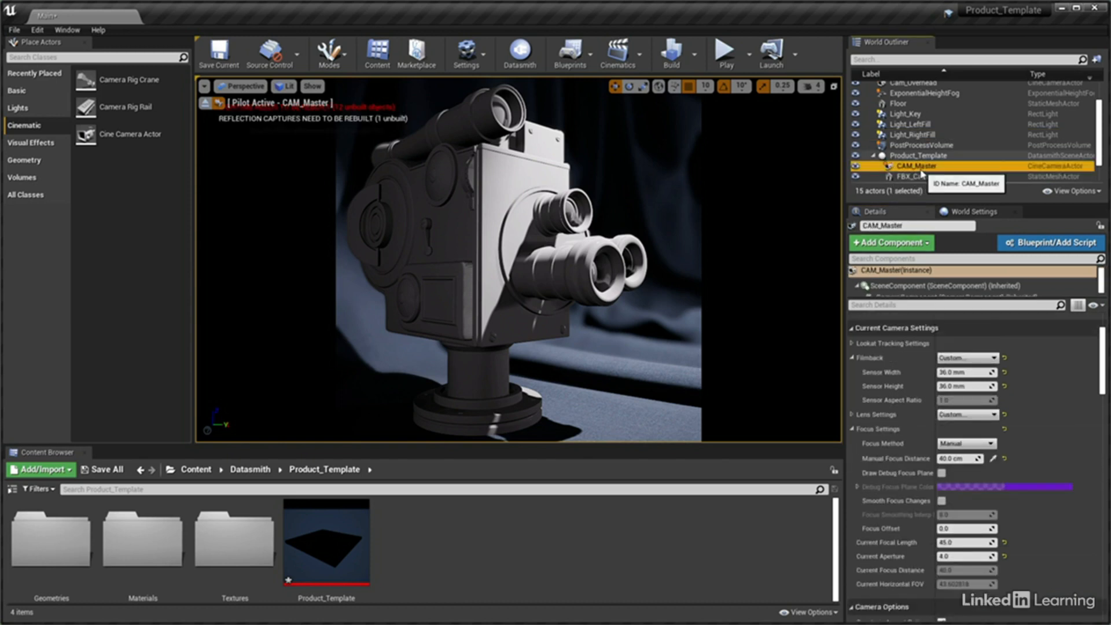
left_click_drag(1102, 351, 1104, 418)
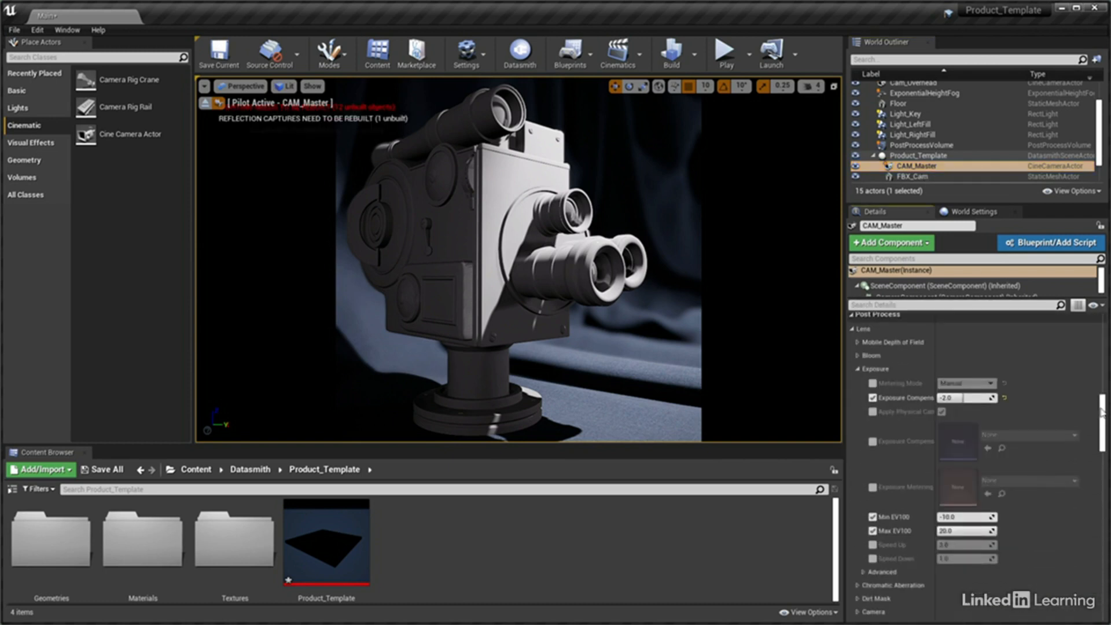
left_click(858, 369)
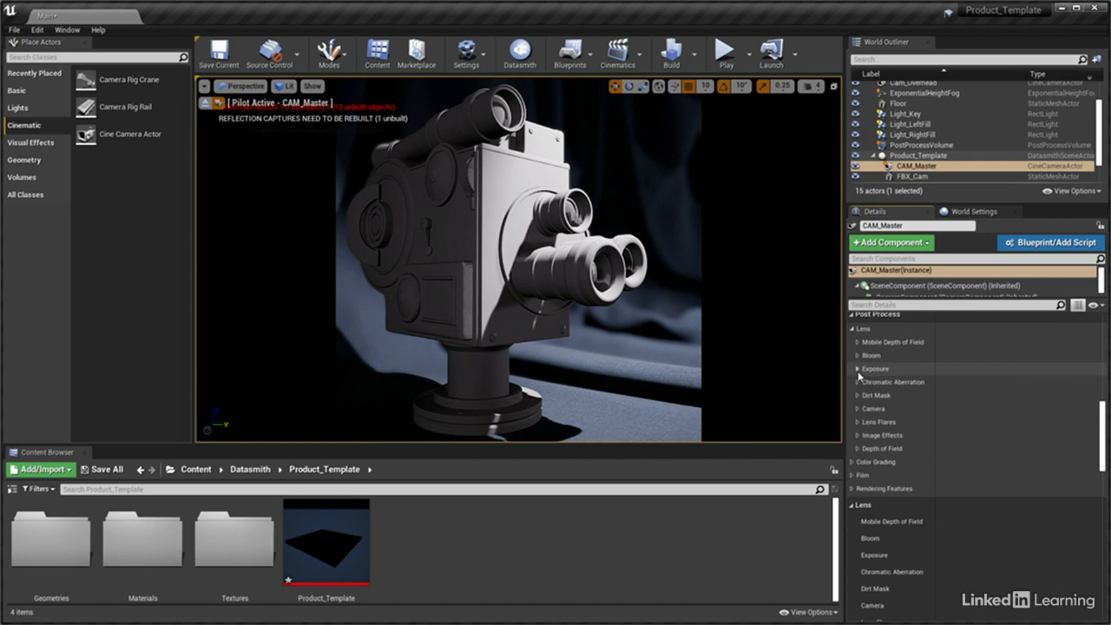
left_click(852, 462)
left_click(858, 476)
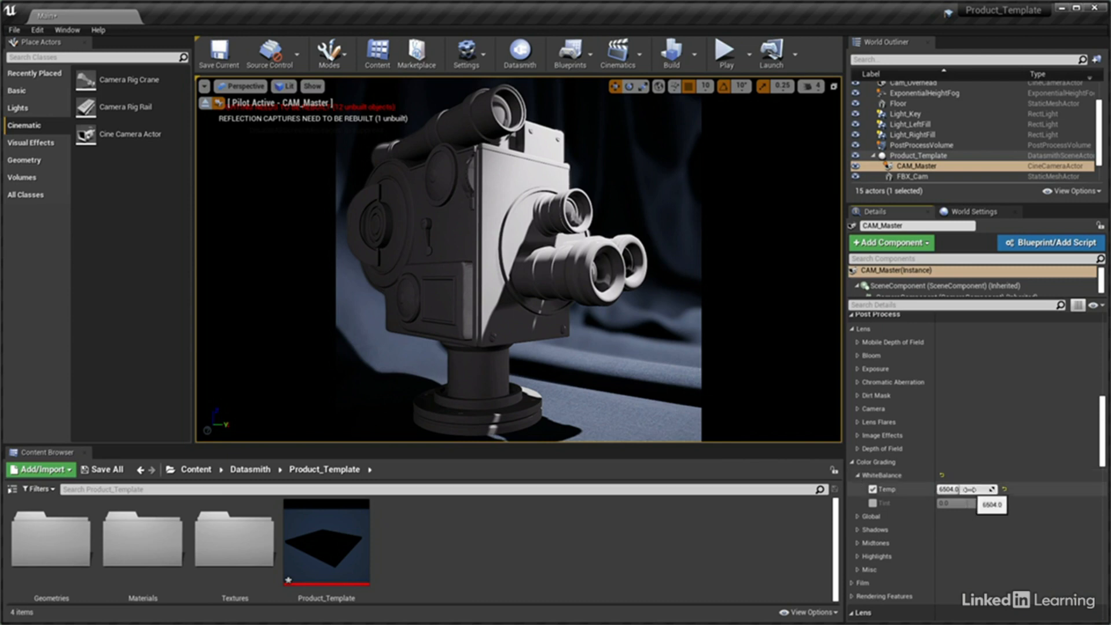
left_click(968, 489)
type("6500")
key("Return")
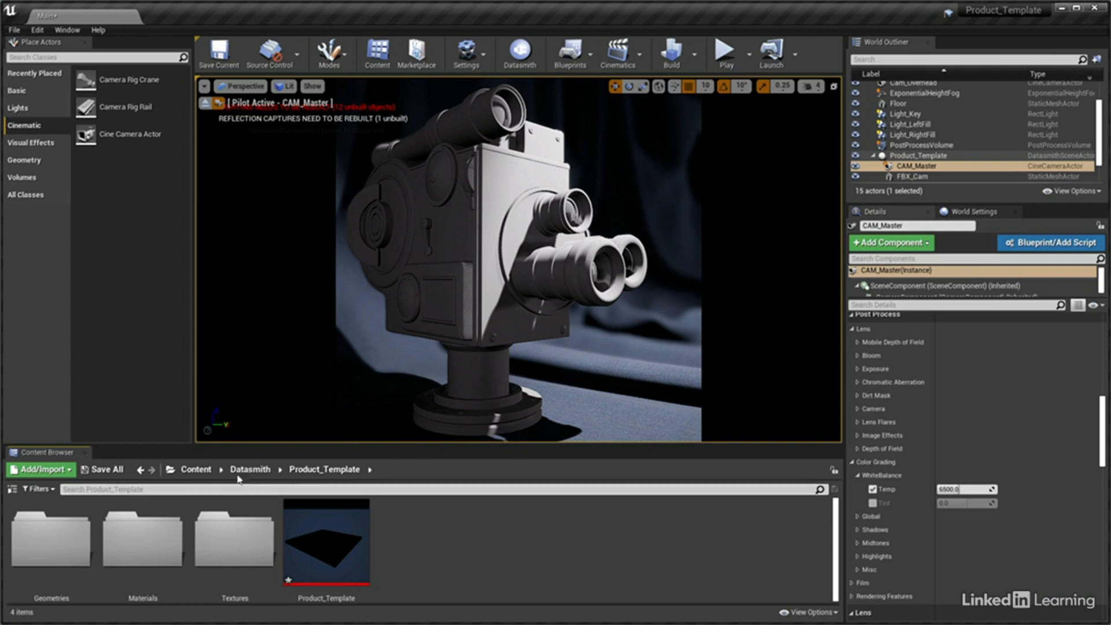
Create a folder named Cam_sec directly under the project's Content folder
left_click(191, 469)
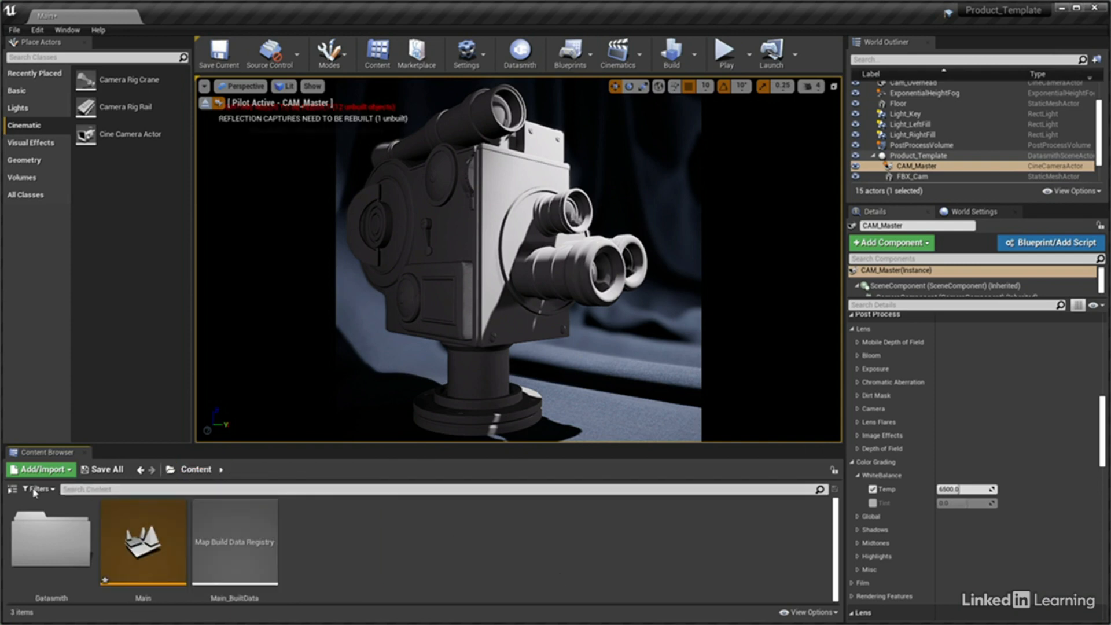
left_click(12, 489)
right_click(35, 505)
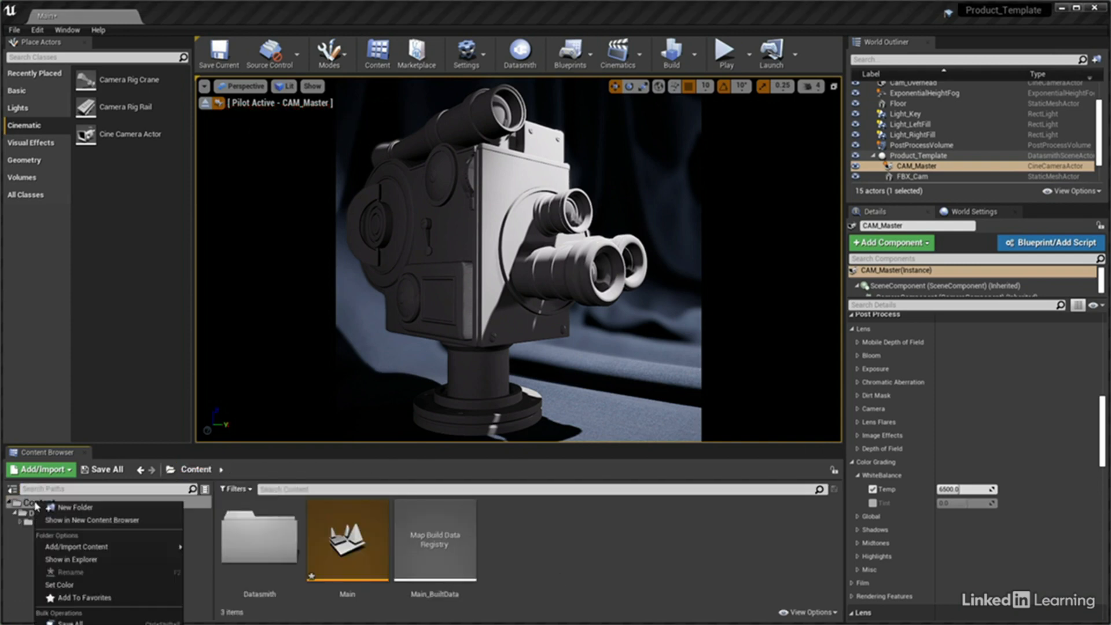
left_click(68, 514)
type("Cam_sec")
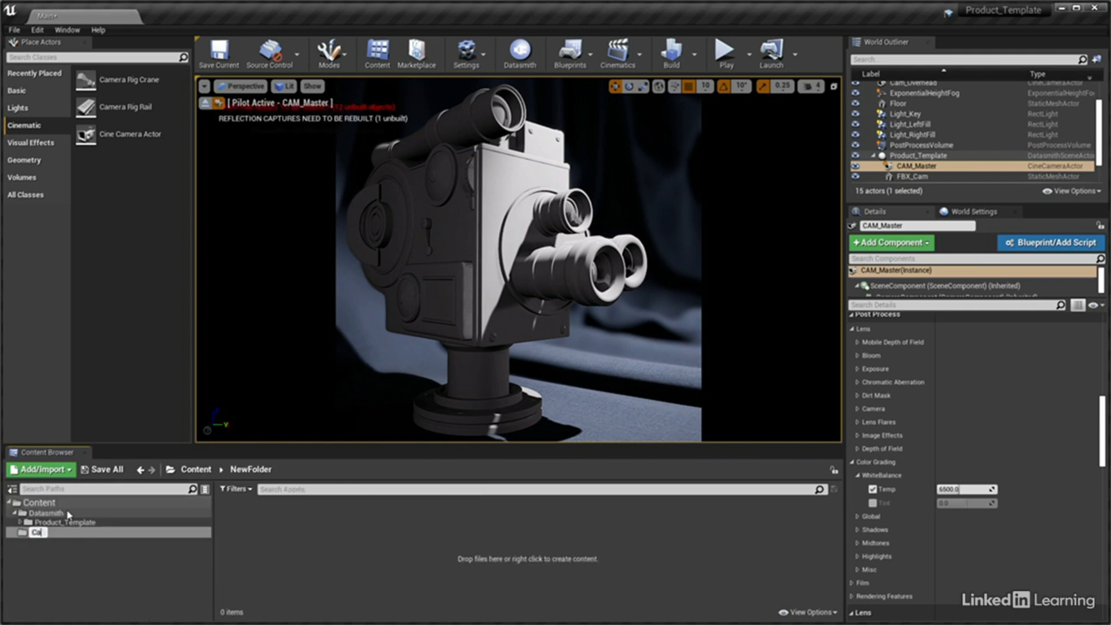
key("Return")
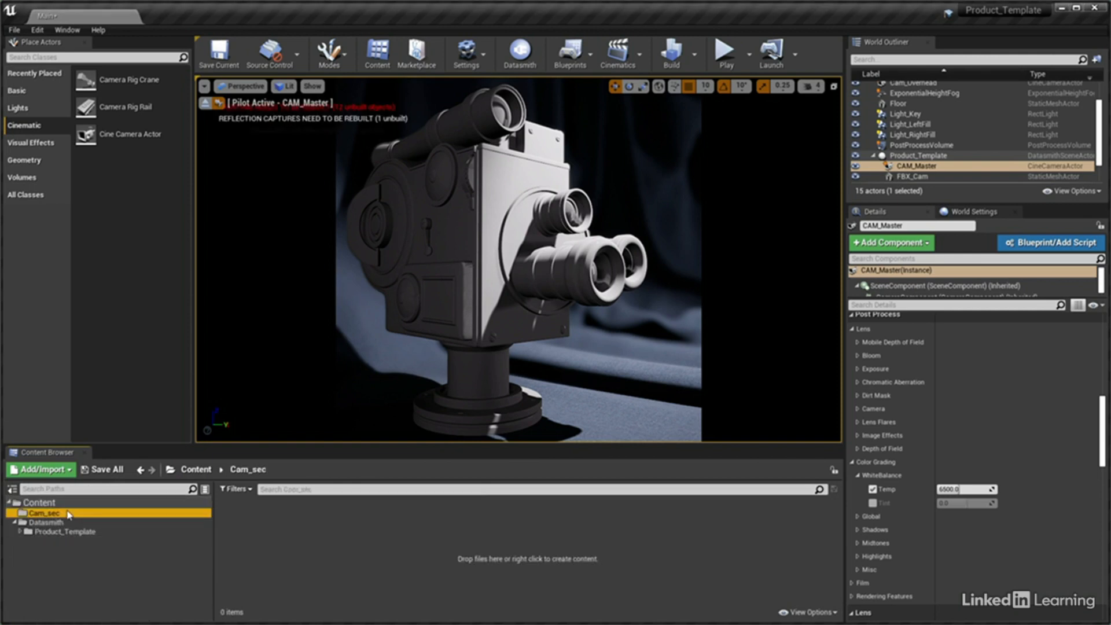
Create a Level Sequence asset named PS_S1 in the Cam_sec folder
right_click(230, 507)
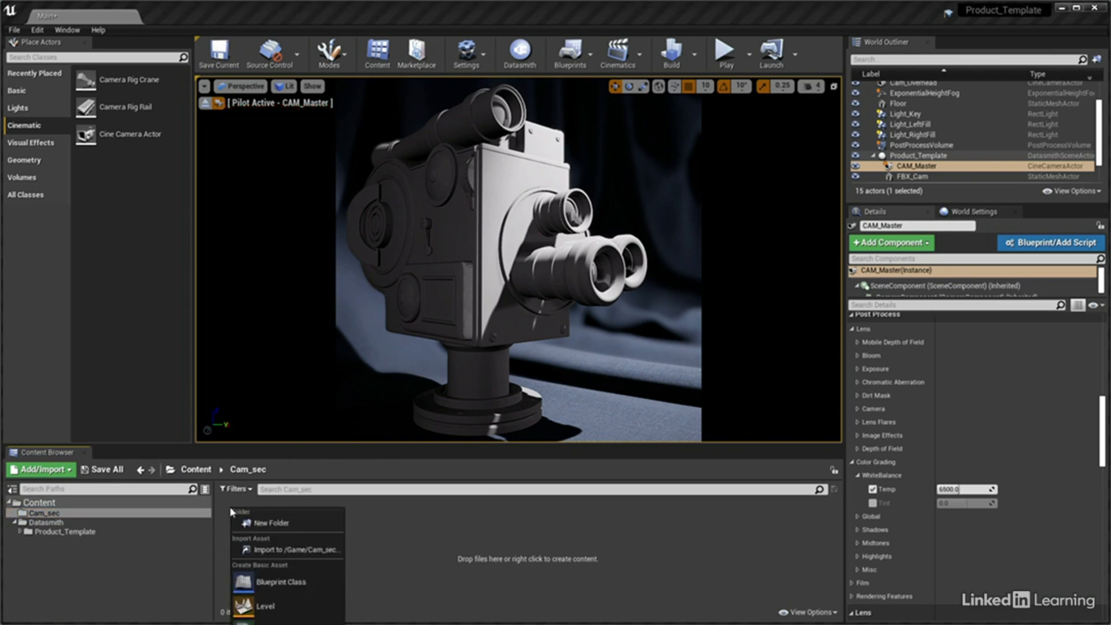
left_click(231, 501)
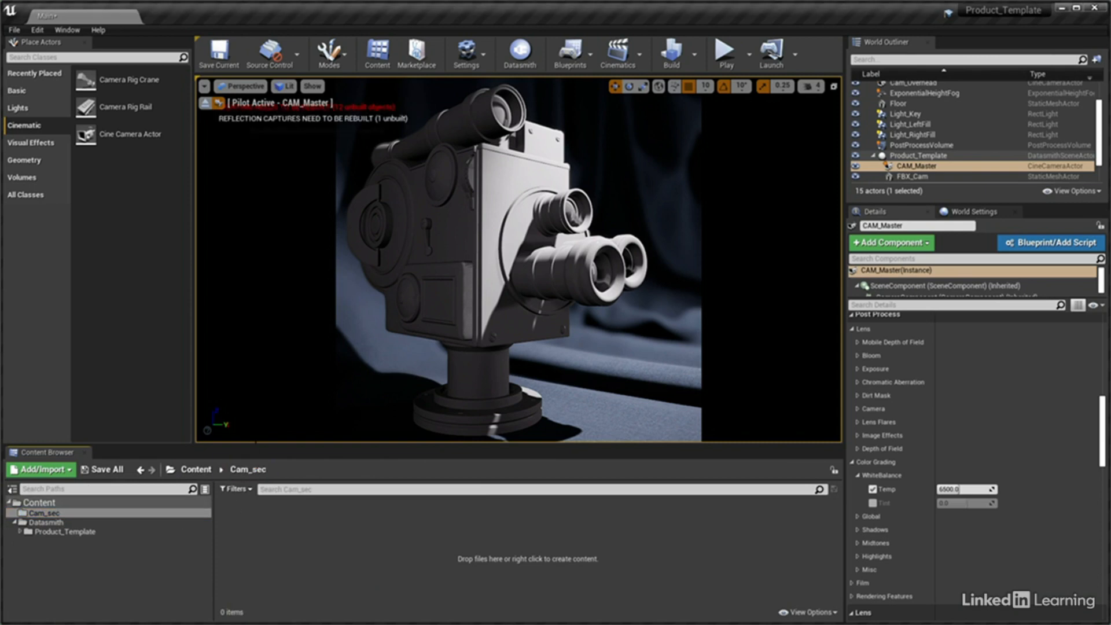
left_click_drag(257, 446, 263, 189)
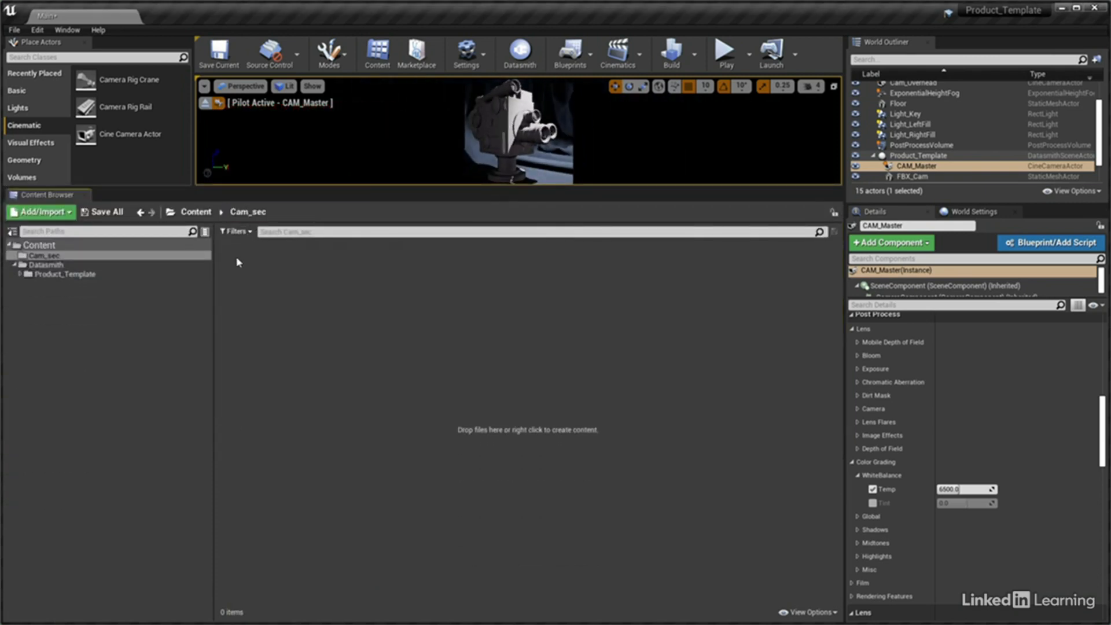
right_click(249, 257)
mouse_move(311, 438)
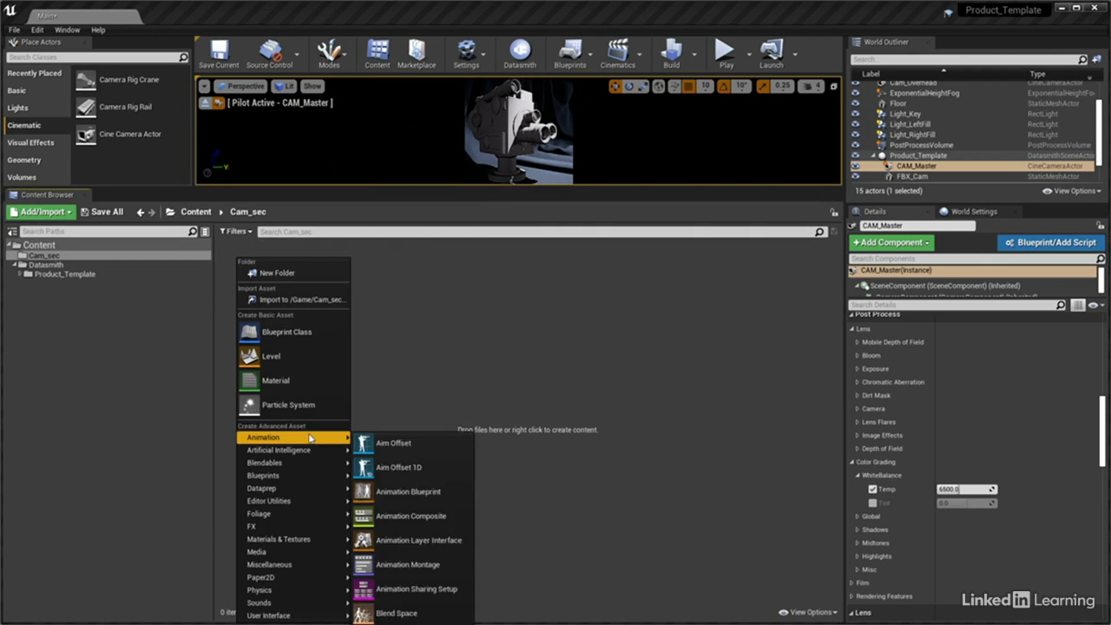
left_click(412, 624)
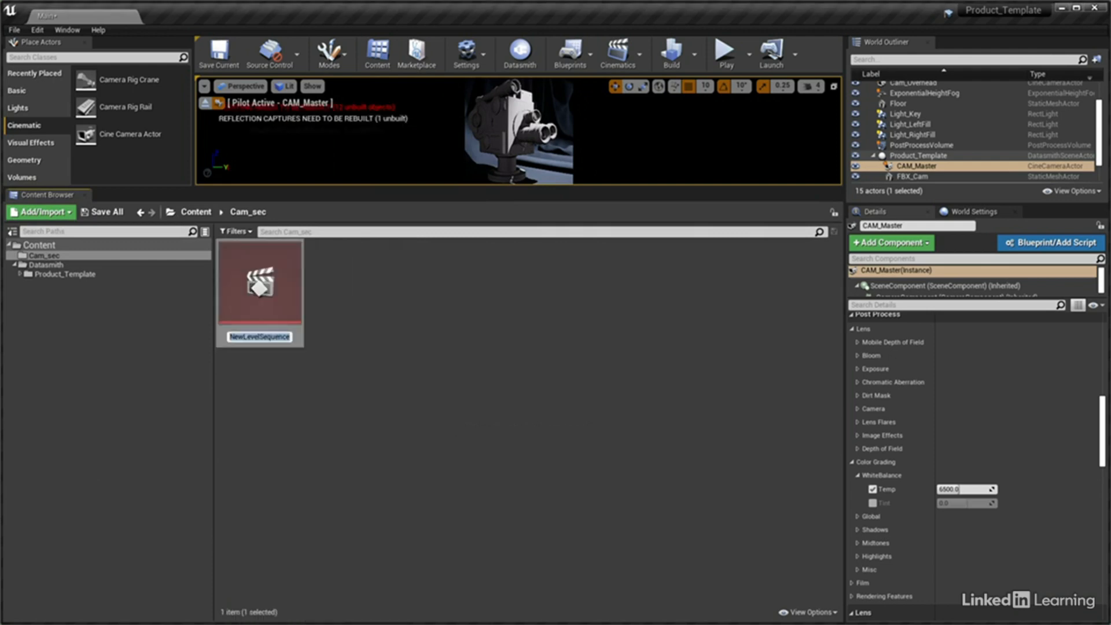
type("PS_S1")
key("Return")
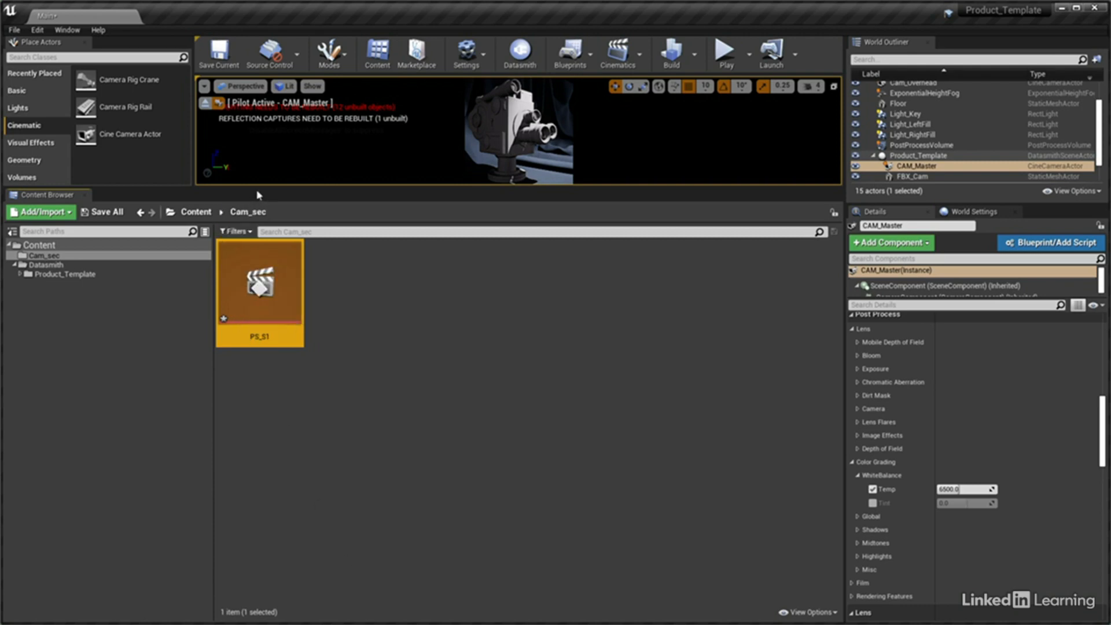
left_click_drag(260, 192, 283, 435)
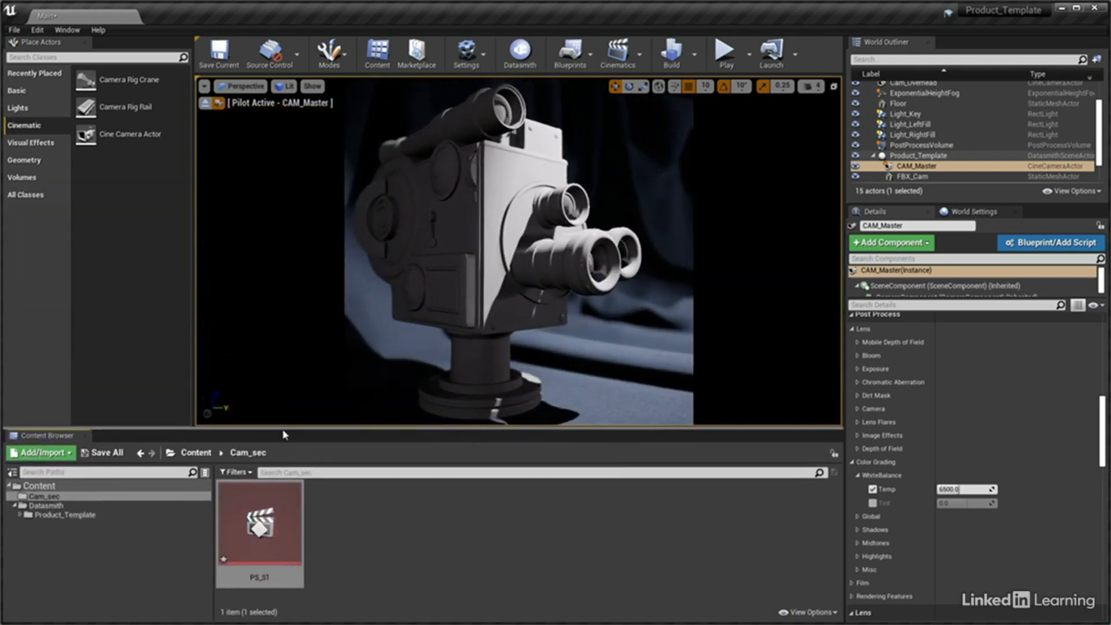
Open the PS_S1 level sequence and add the CAM_Master actor to it as a track
left_click(904, 167)
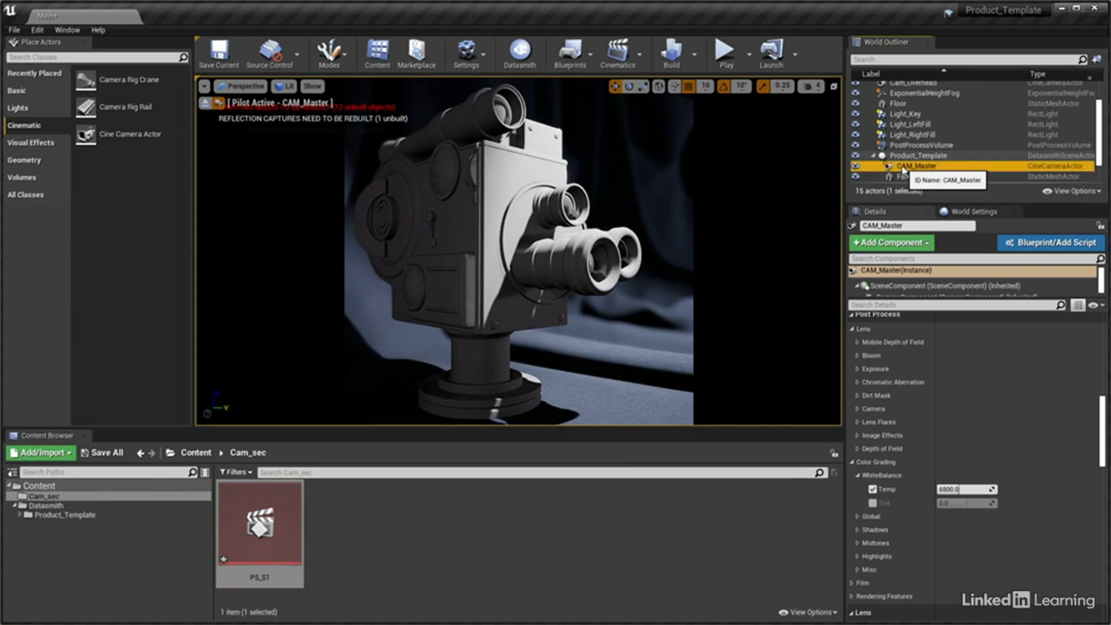
double_click(286, 536)
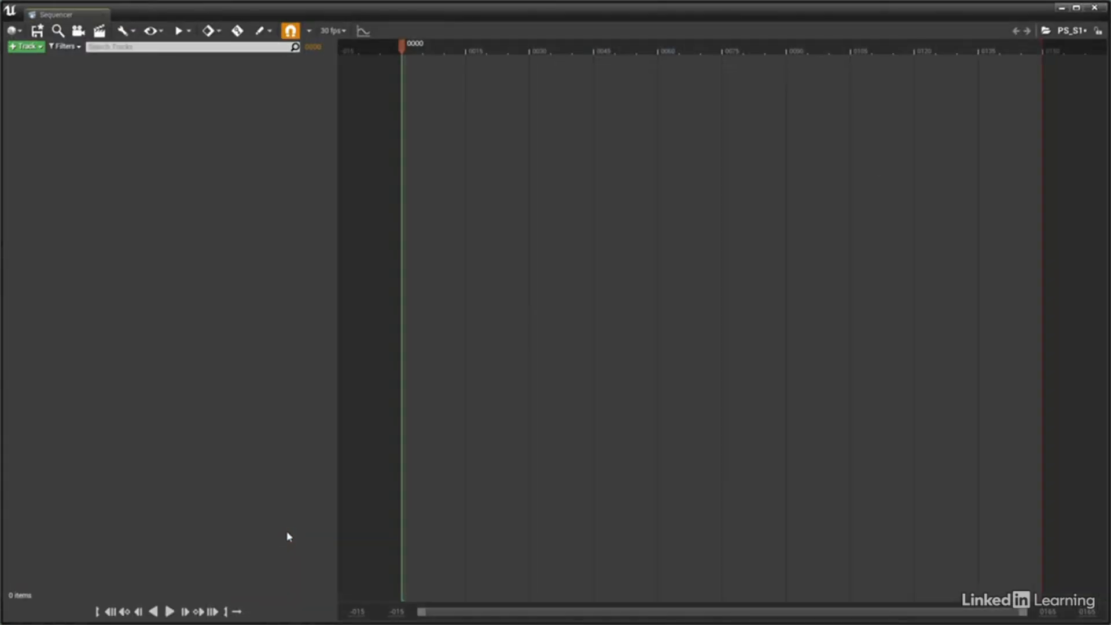
left_click(32, 50)
mouse_move(39, 59)
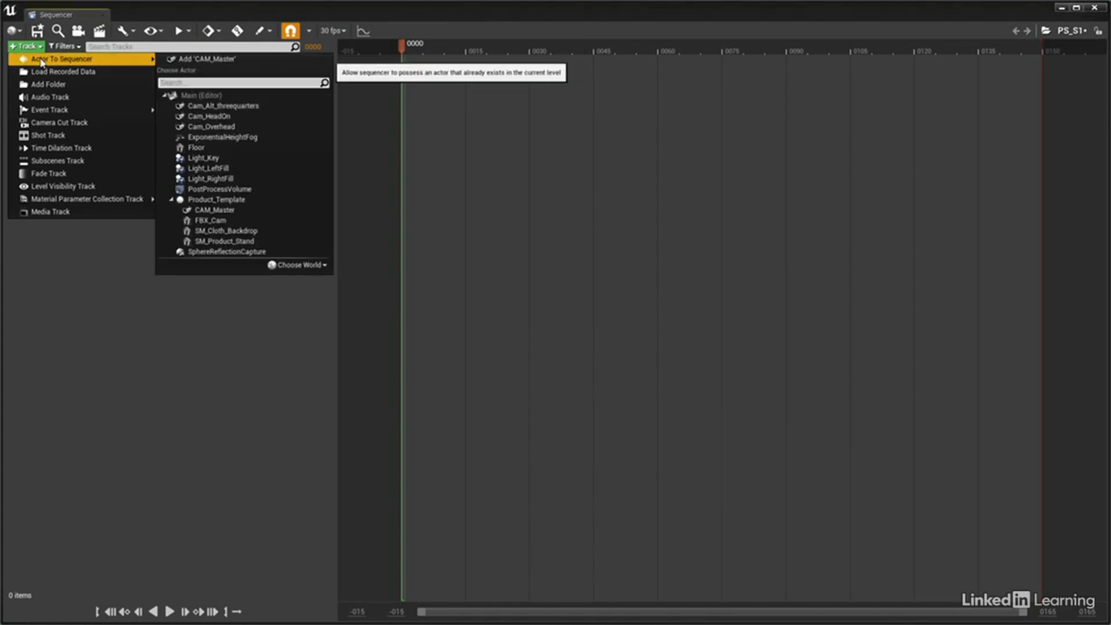
left_click(198, 61)
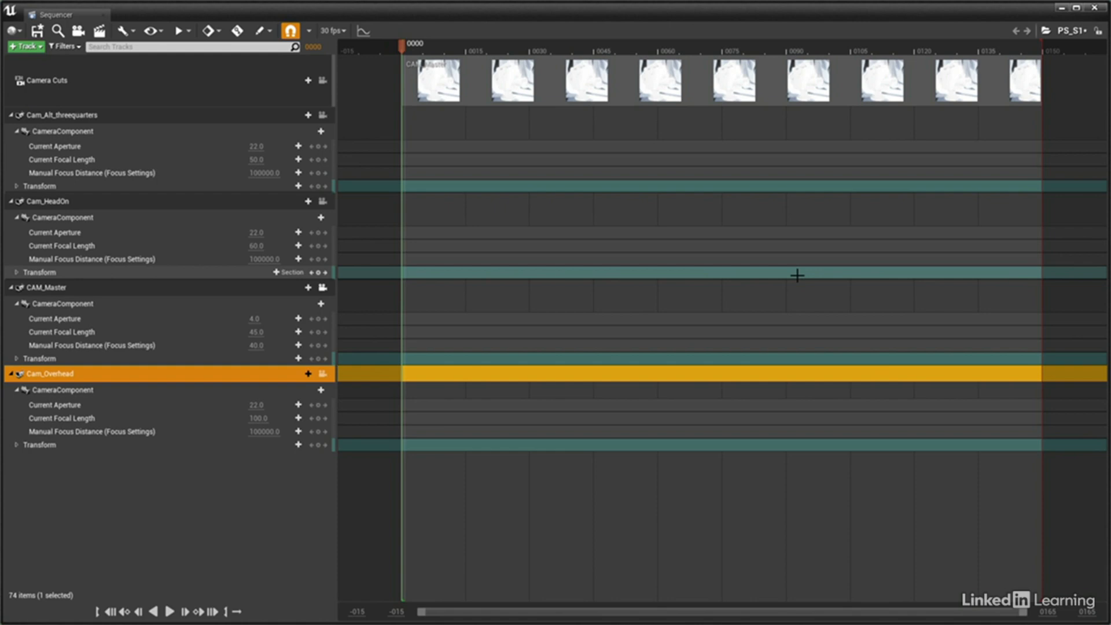
Key CAM_Master's location at frame 0 of the sequence and move the playhead to frame 120
left_click(62, 293)
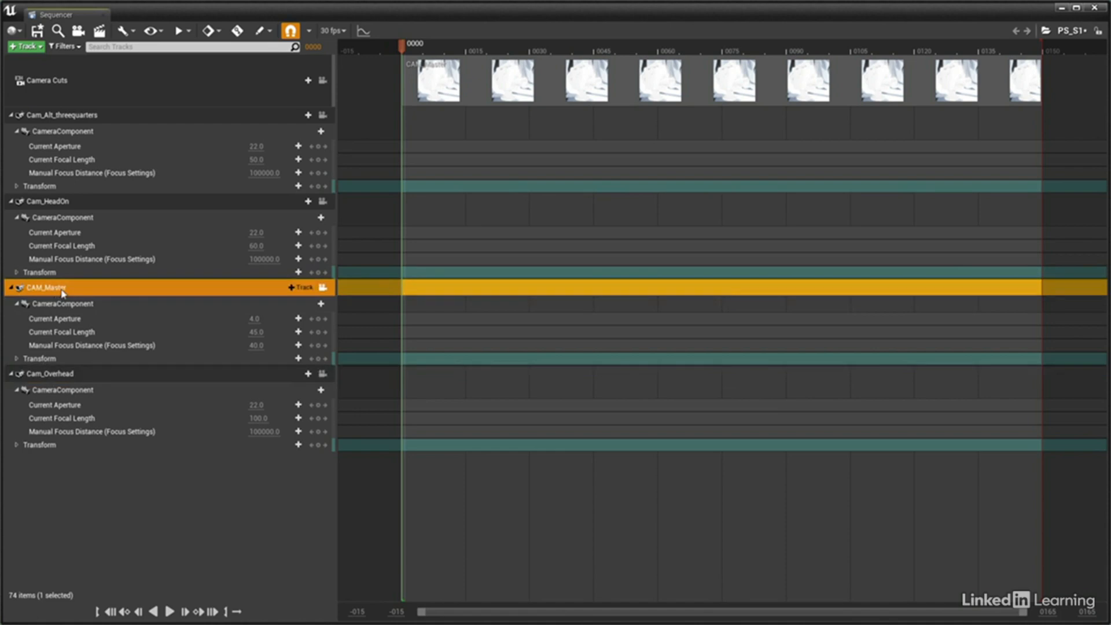
left_click(17, 359)
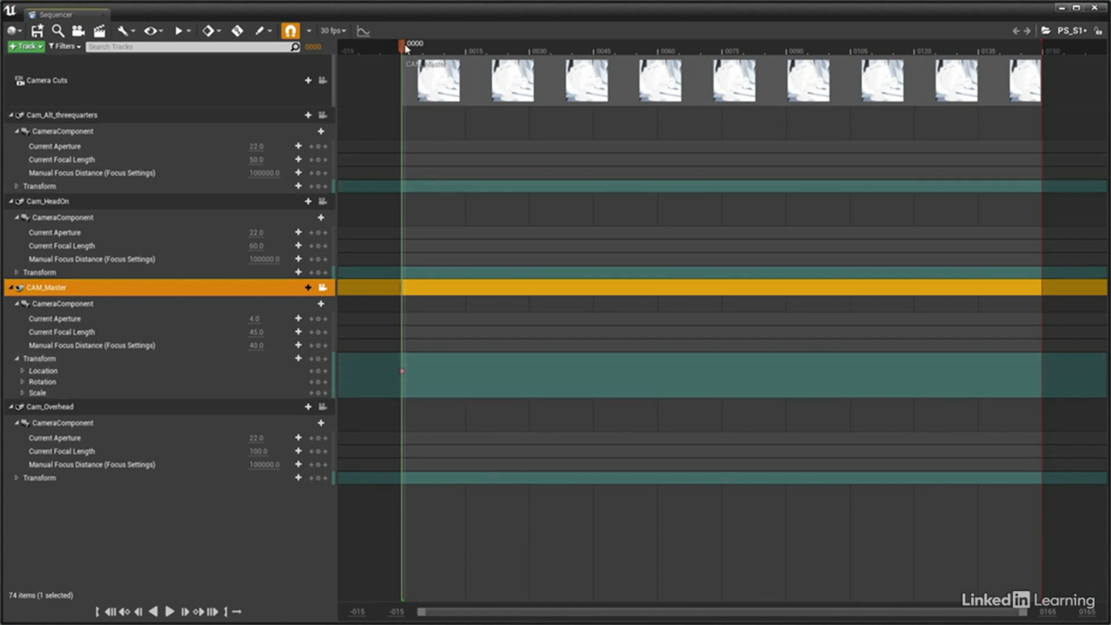
left_click_drag(403, 46, 918, 85)
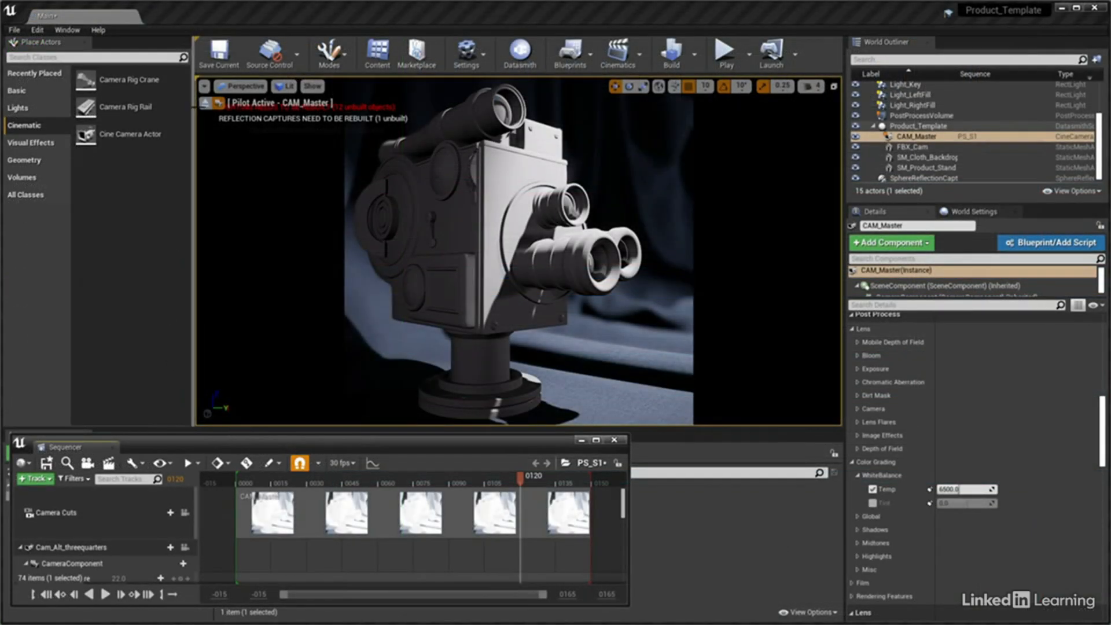
Stop piloting CAM_Master, focus on it, and set the transform gizmo to local space with grid snapping off
left_click(206, 103)
key("f")
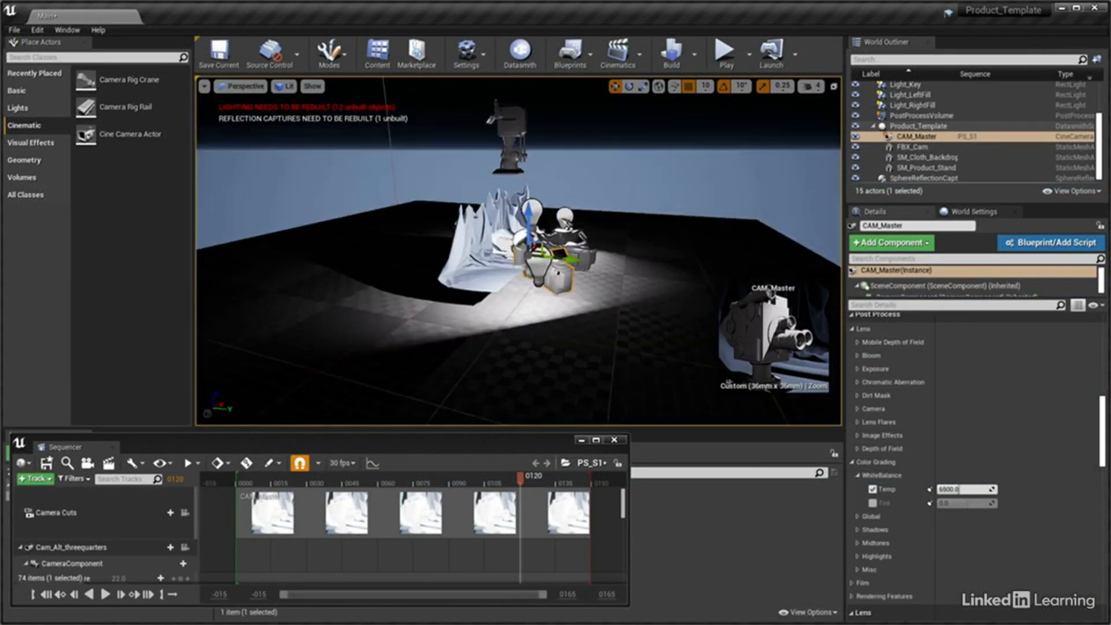
right_click_drag(519, 252, 518, 298)
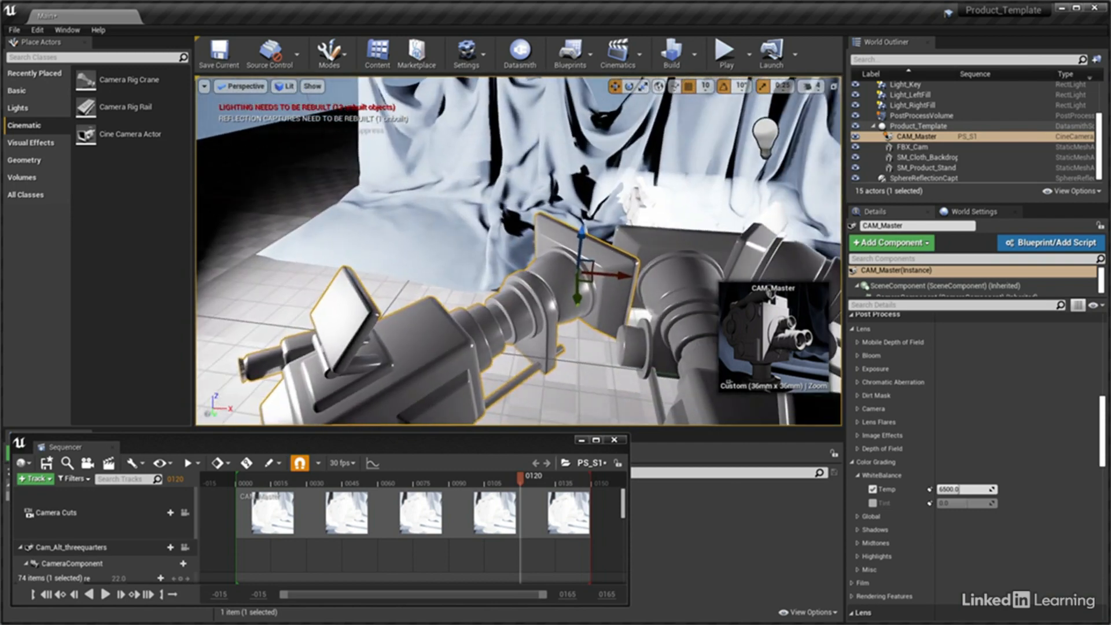
left_click(659, 87)
left_click(689, 93)
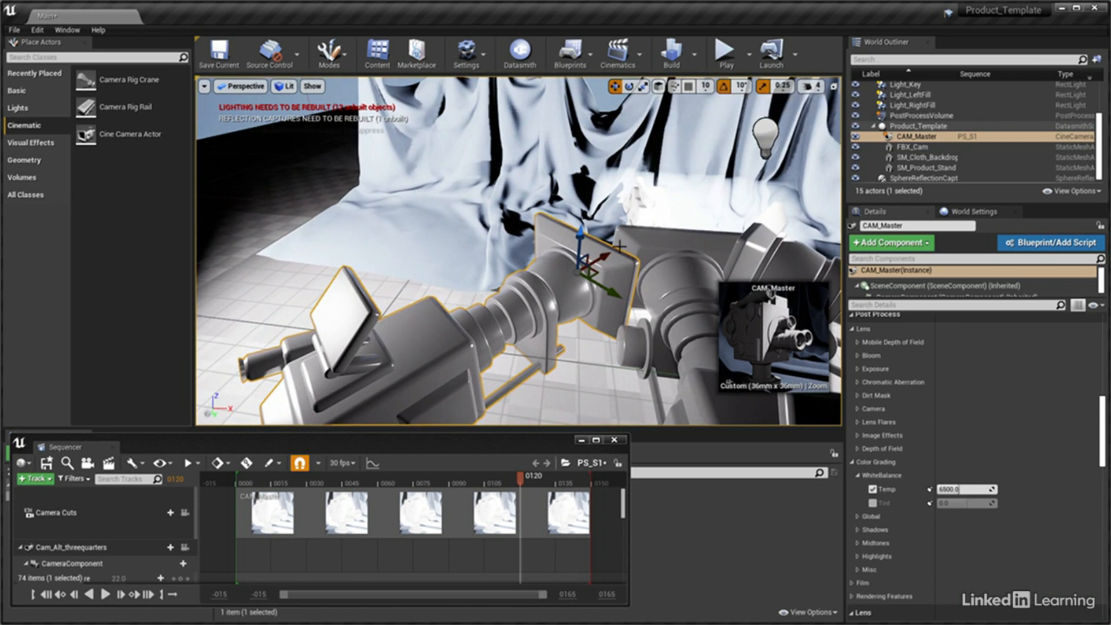
Move CAM_Master slightly forward along its local viewing axis and key its location at frame 120
left_click_drag(602, 259, 620, 252)
left_click_drag(533, 434, 571, 96)
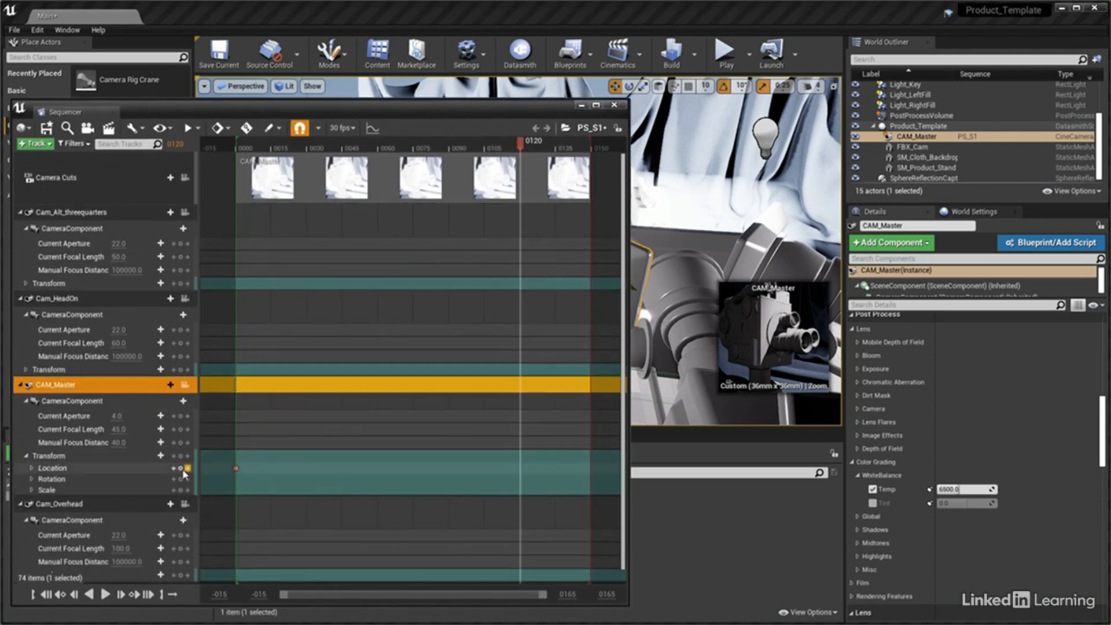
left_click(180, 469)
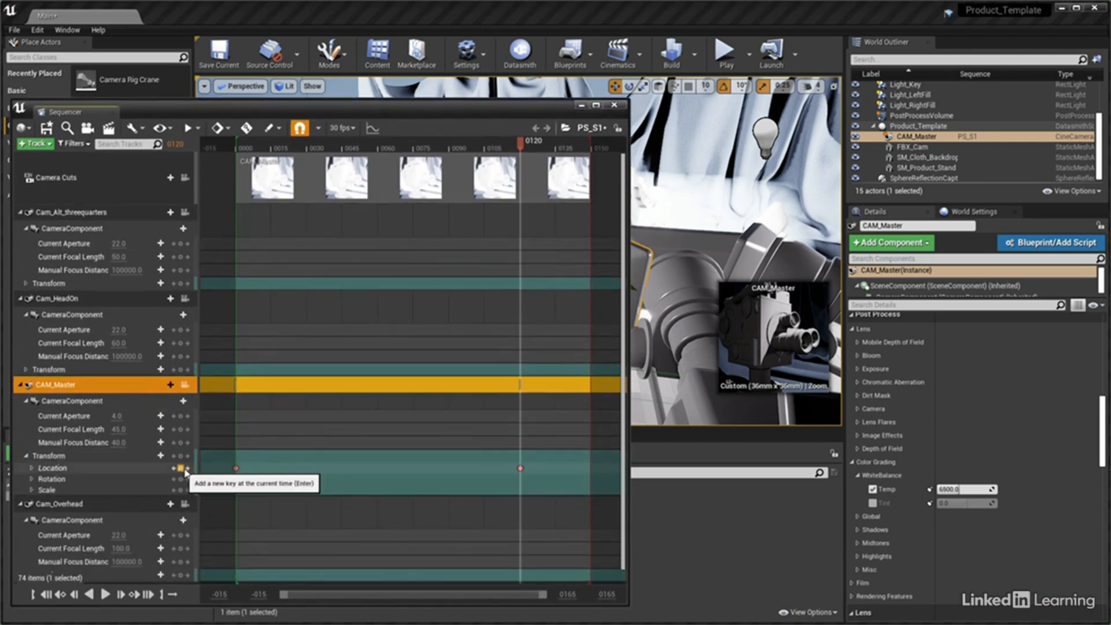
View the scene through CAM_Master and play the PS_S1 sequence from frame 0 to preview the camera move
left_click(253, 87)
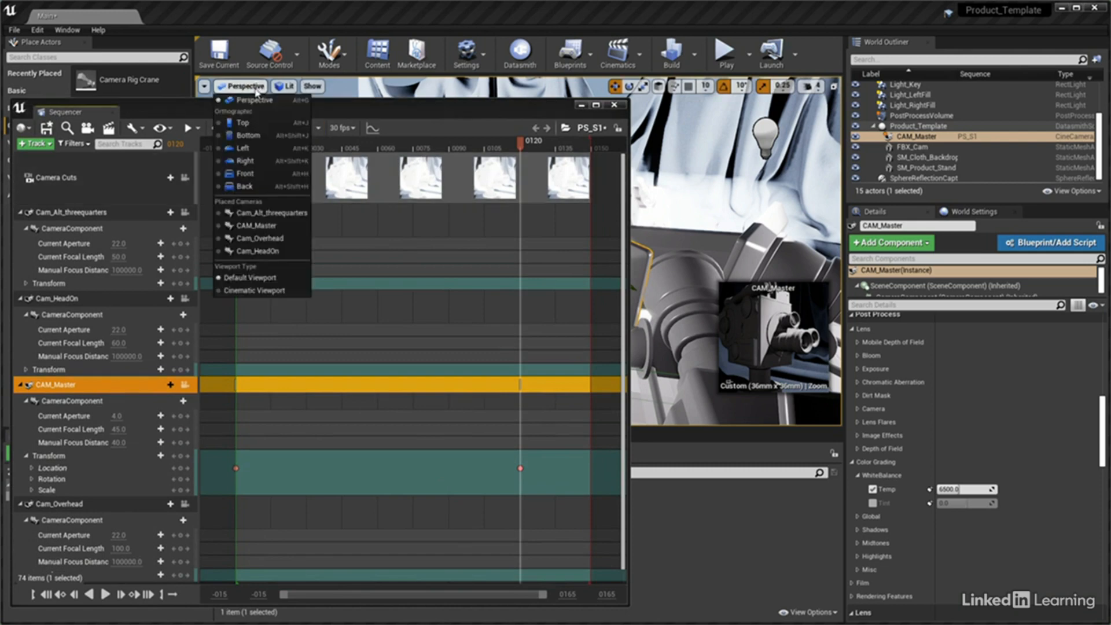
left_click(262, 226)
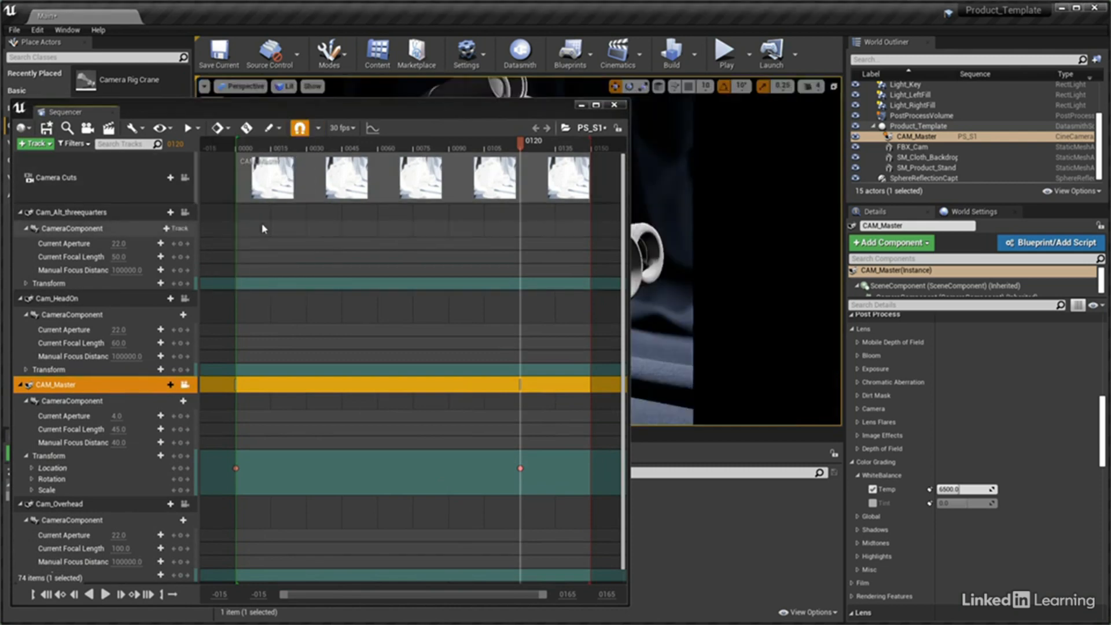
left_click_drag(393, 105, 379, 436)
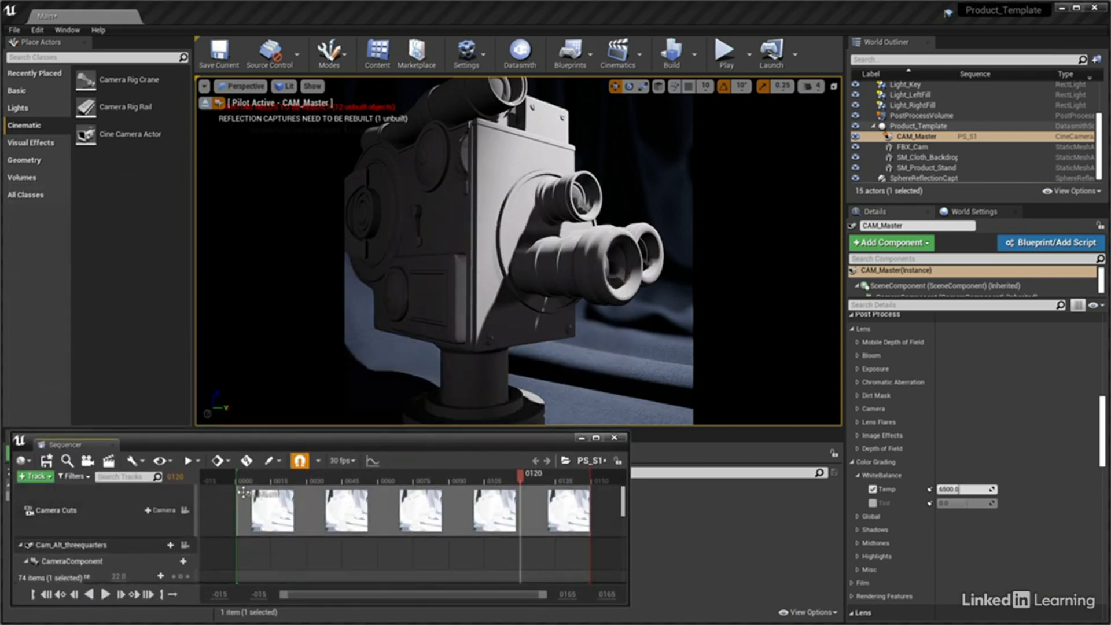
left_click_drag(250, 479, 240, 481)
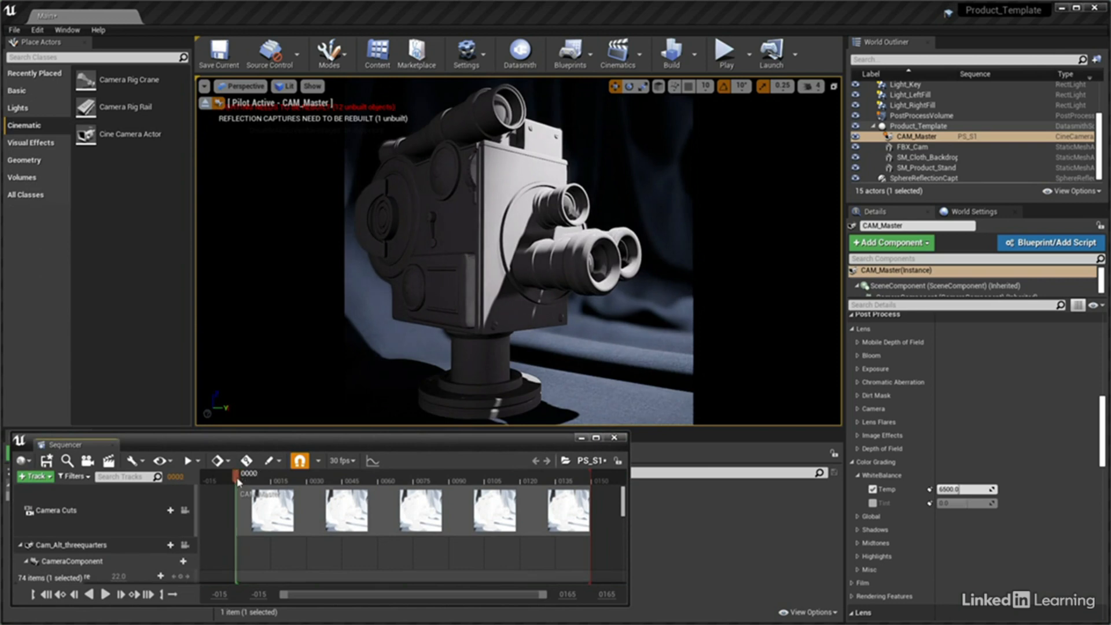
left_click(105, 595)
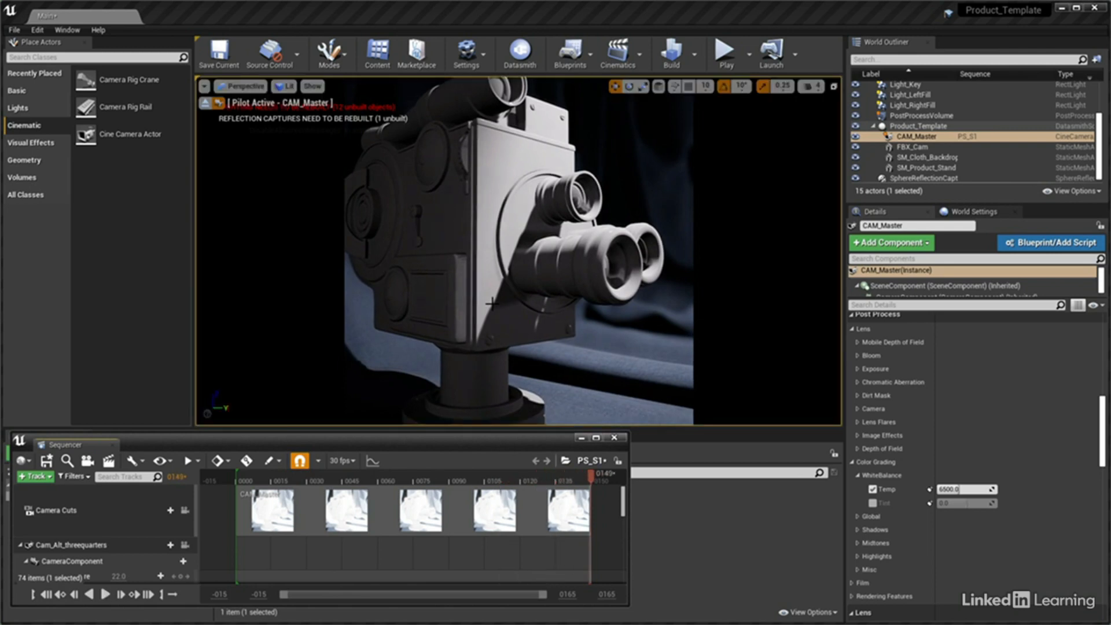
left_click(106, 595)
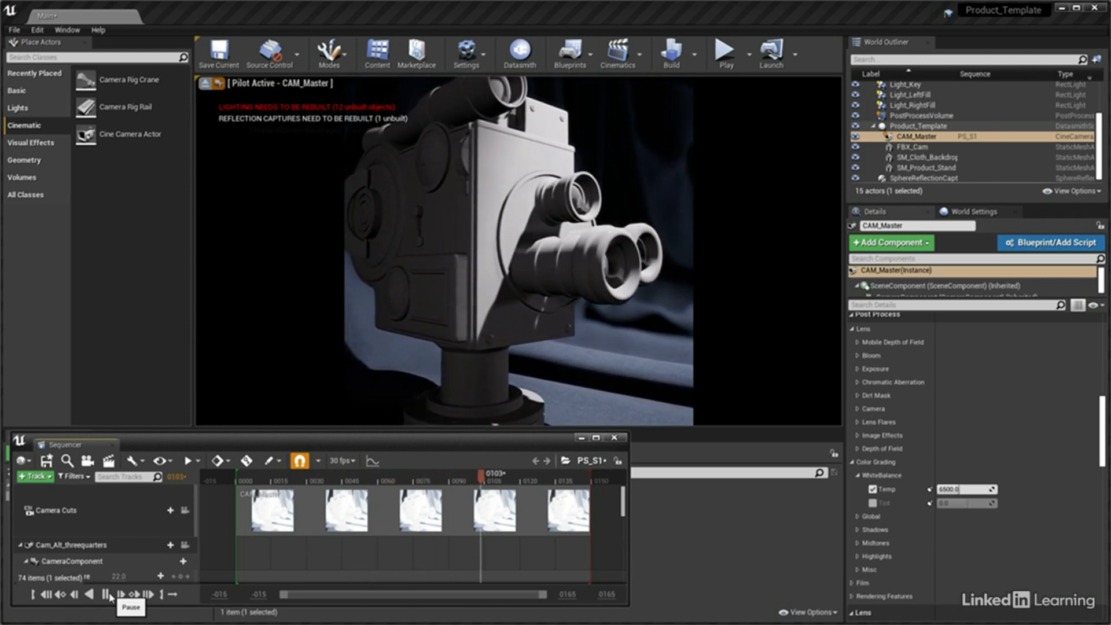
left_click(109, 596)
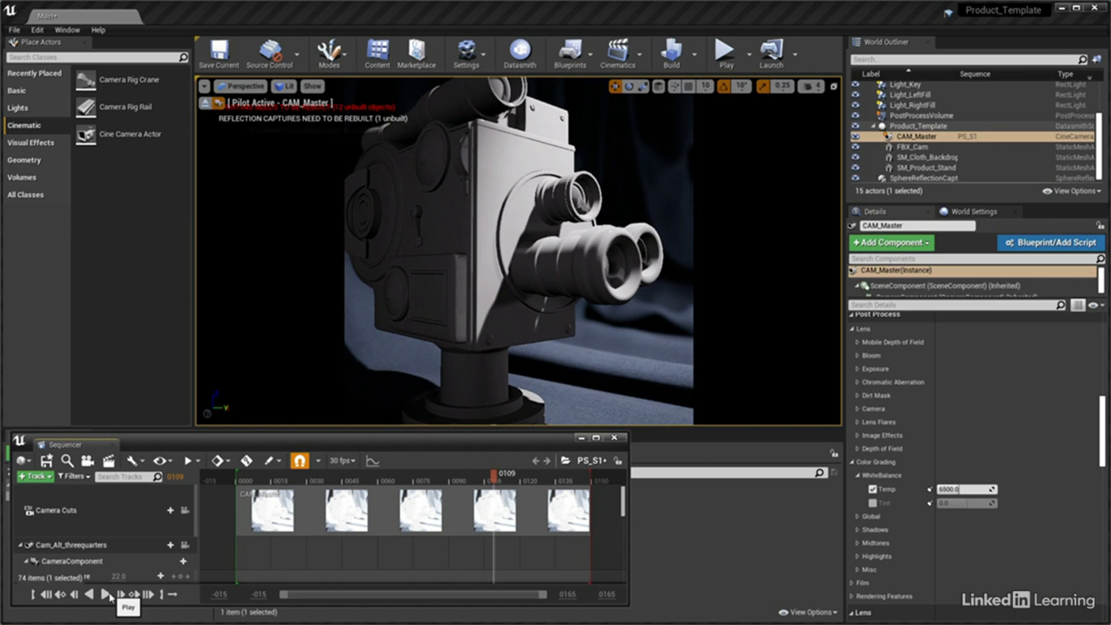
Set the key interpolation of both CAM_Master location keys to Linear
left_click_drag(254, 433, 286, 44)
left_click(237, 386)
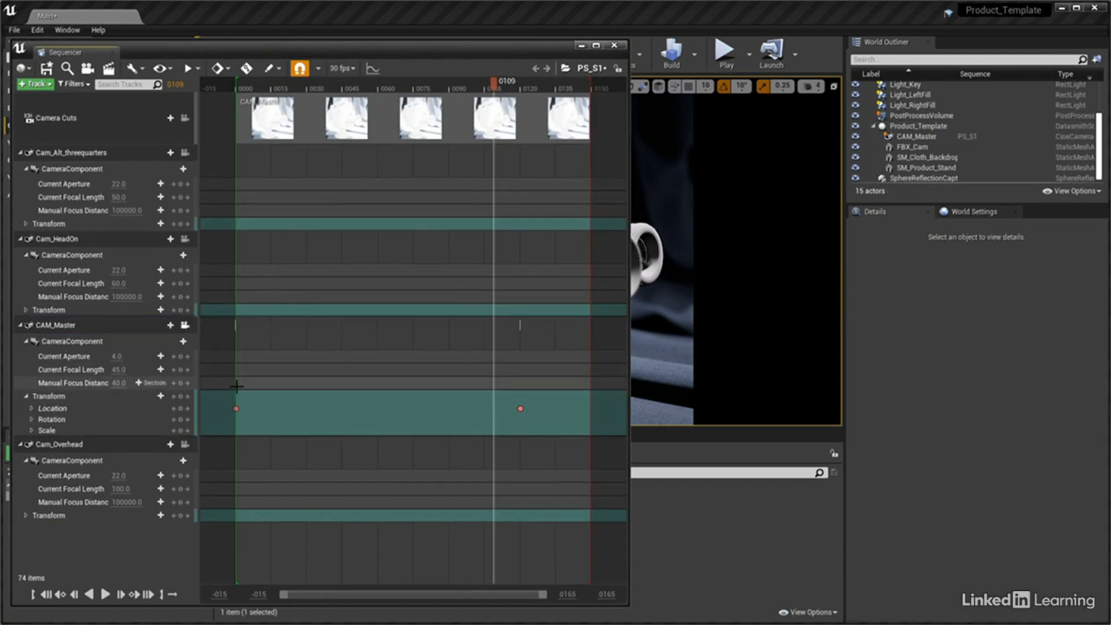
left_click(537, 443)
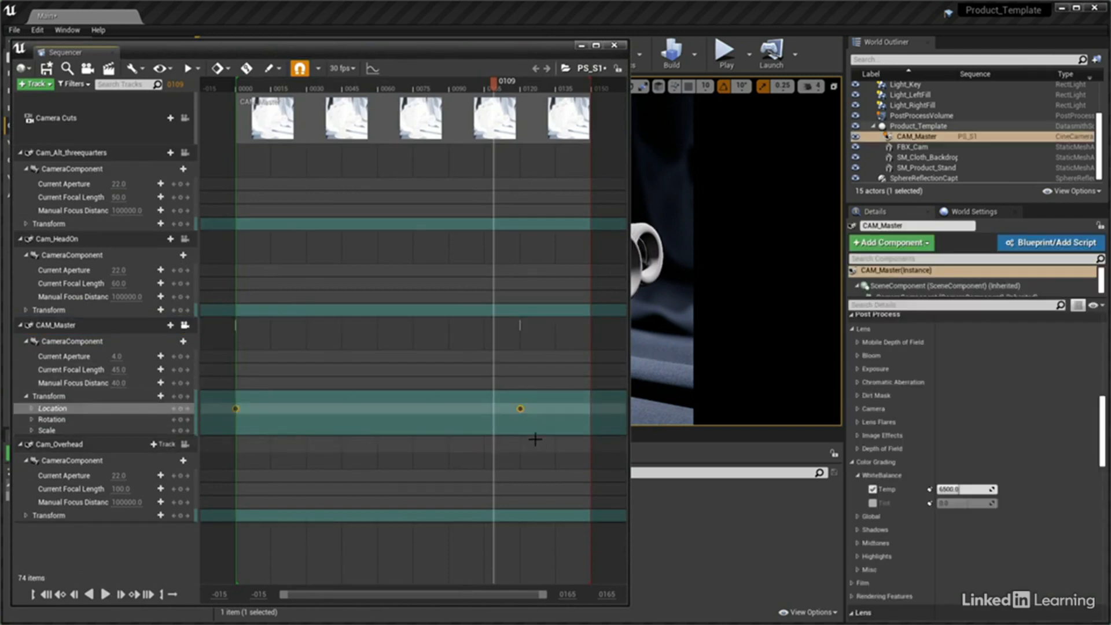
right_click(520, 410)
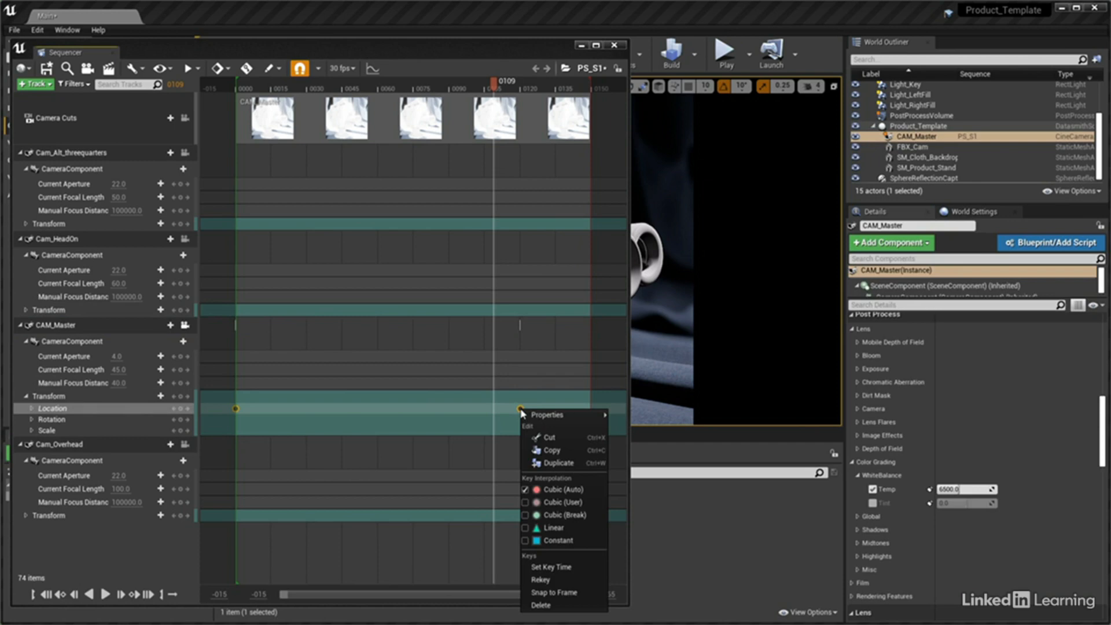
left_click(526, 528)
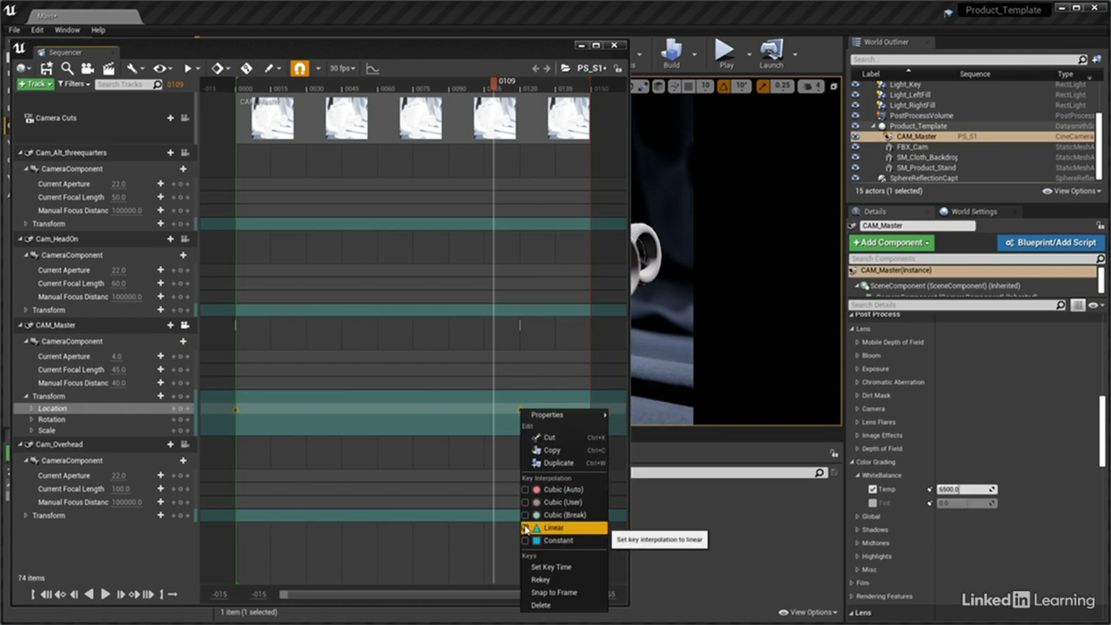
left_click(526, 528)
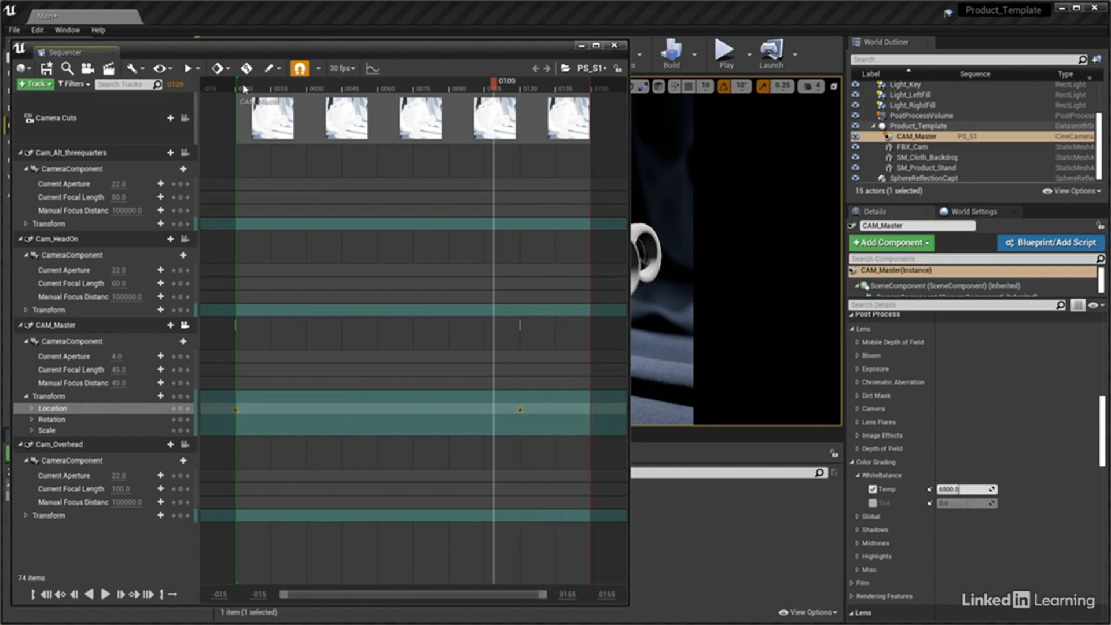
Replay the sequence from its start to check the linear camera motion
left_click(241, 87)
left_click_drag(245, 42, 270, 436)
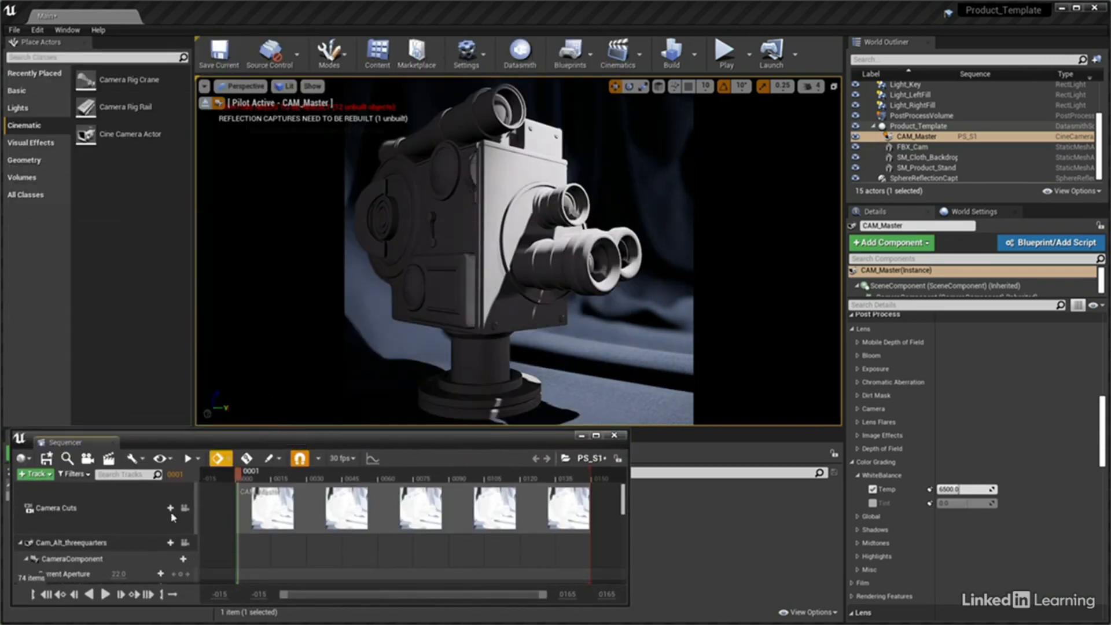
left_click(105, 595)
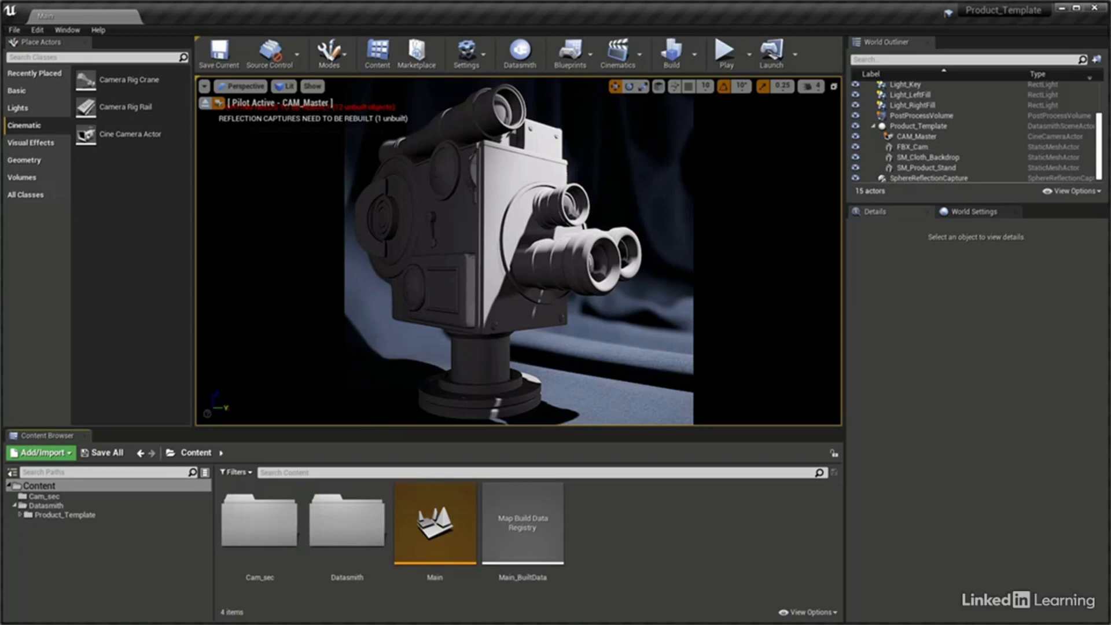
In World Settings, reset the Lightmass settings to defaults and set both indirect and sky lighting bounces to 6
left_click(965, 218)
left_click(852, 344)
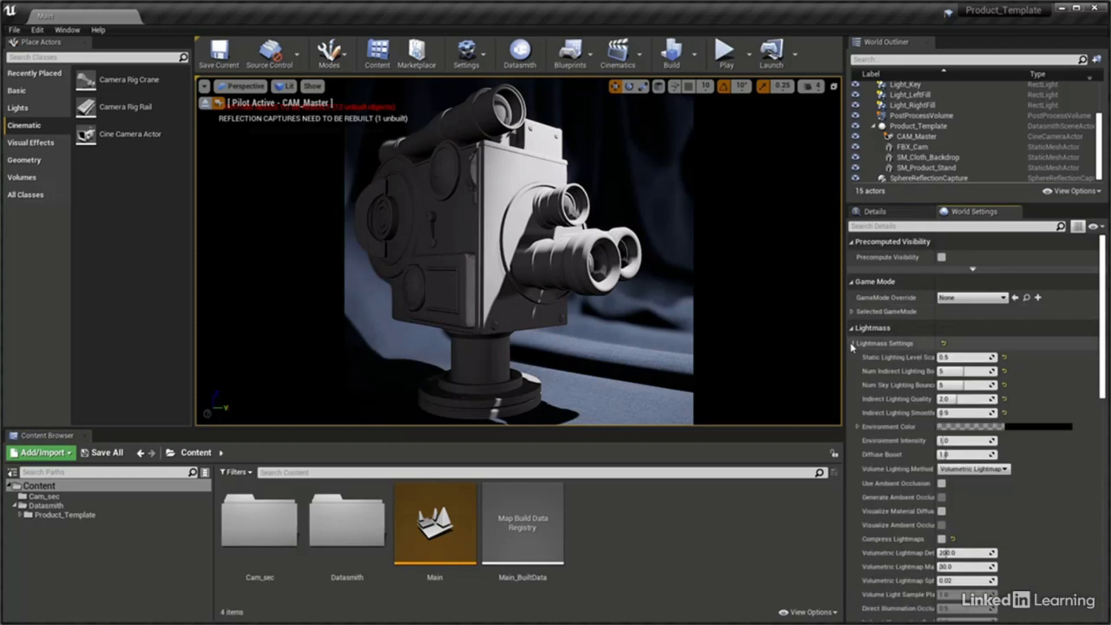
left_click(944, 343)
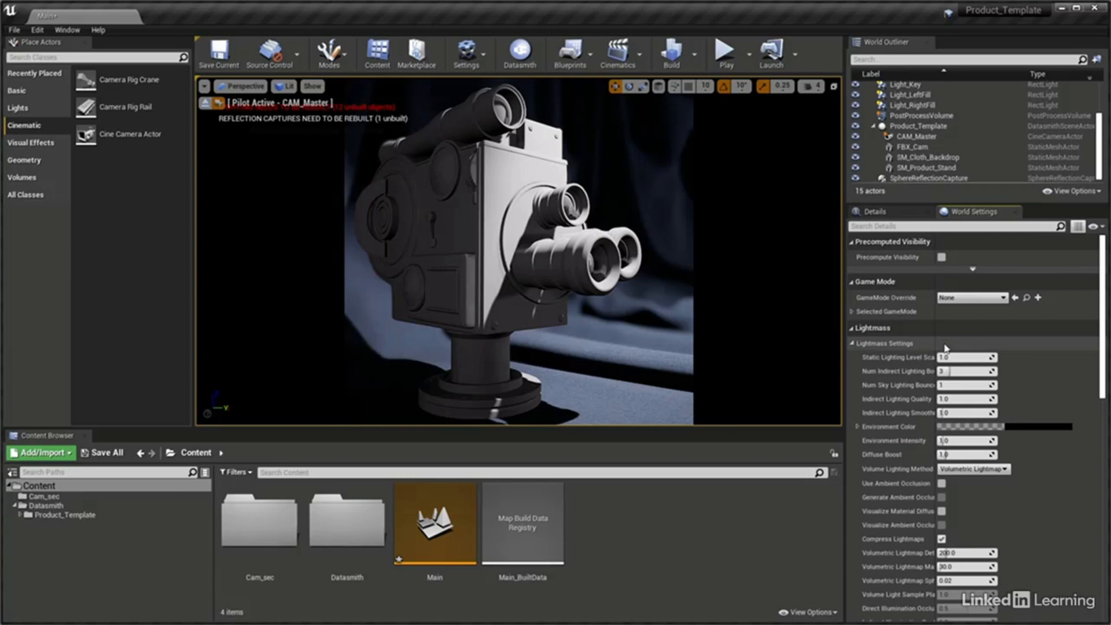
left_click(961, 385)
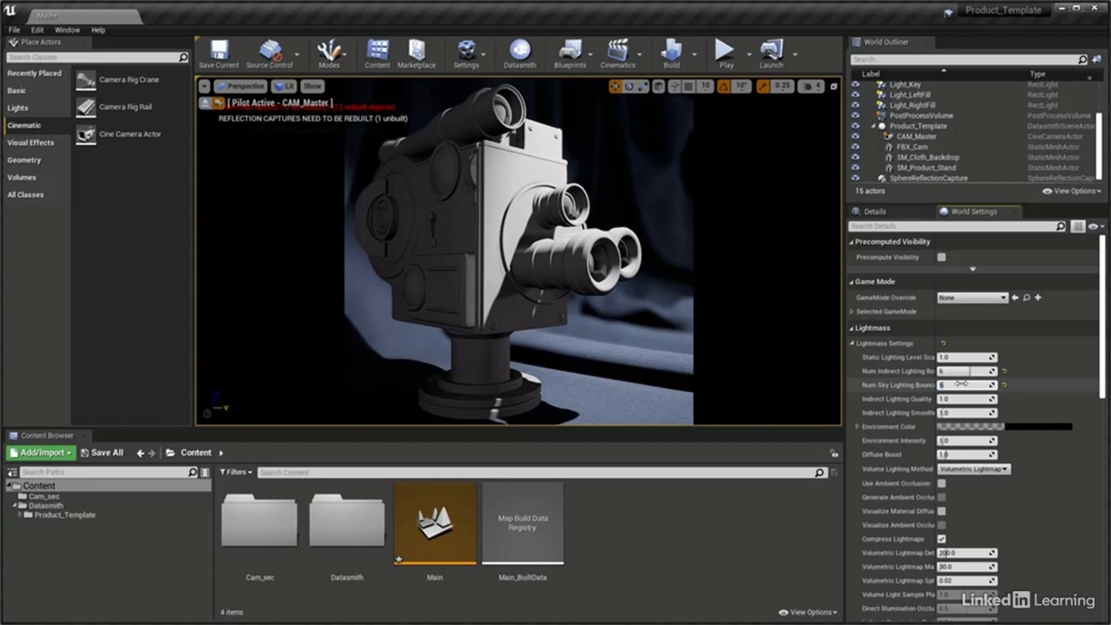
Set Indirect Lighting Quality to 1.2 and Indirect Lighting Smoothness to 0.85 in the Lightmass settings
left_click(966, 399)
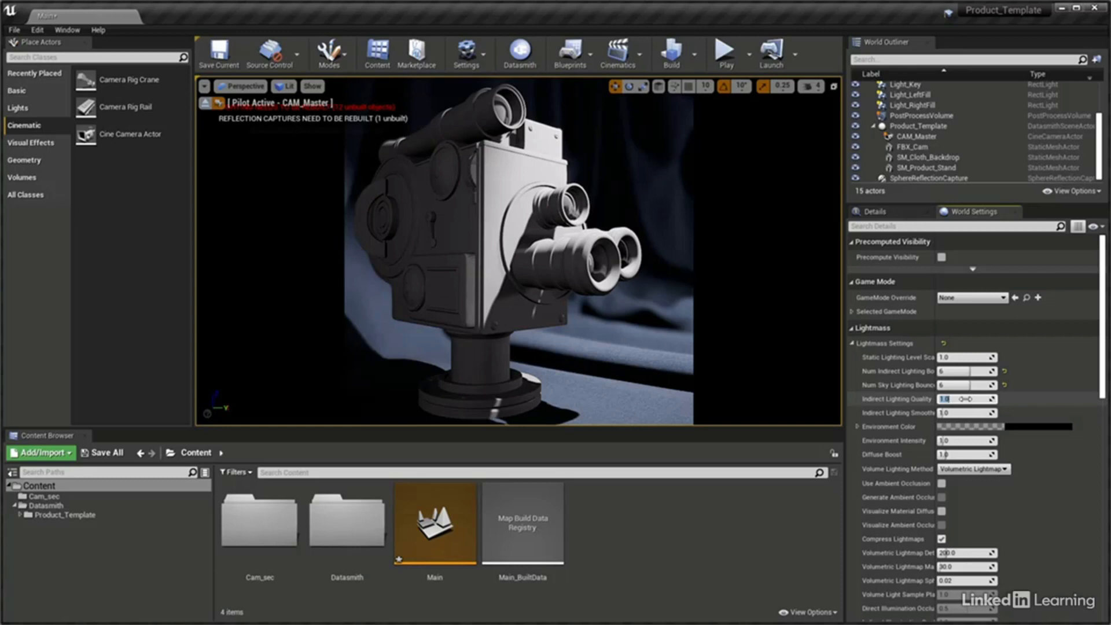
type("1.2")
key("Return")
left_click(965, 411)
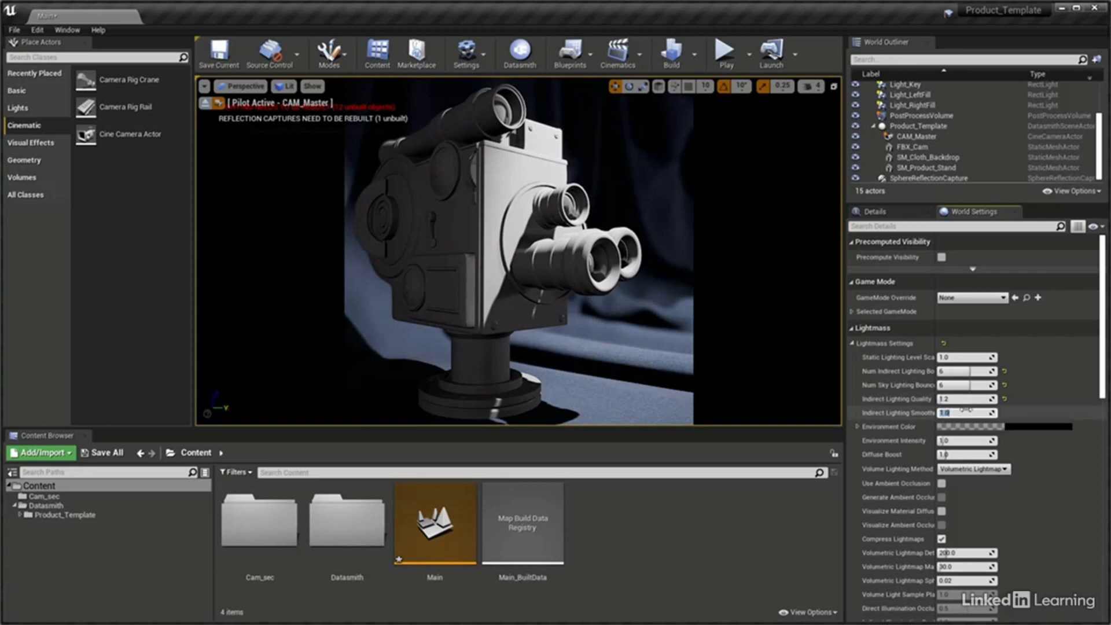
type("0.85")
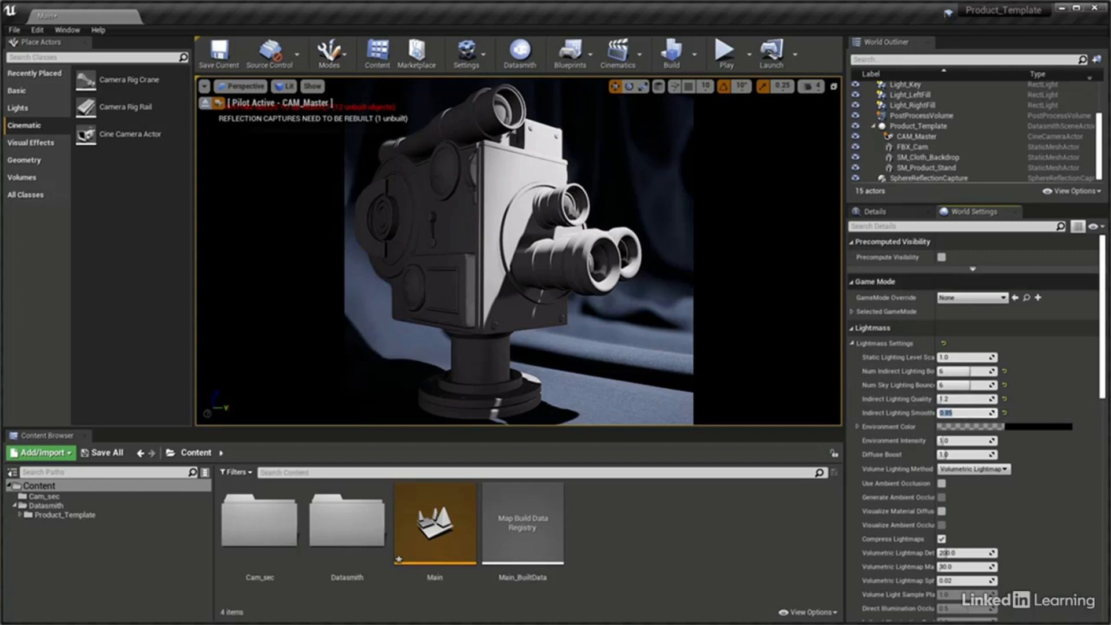
Review the Lighting Quality levels available for building the lighting
left_click(694, 54)
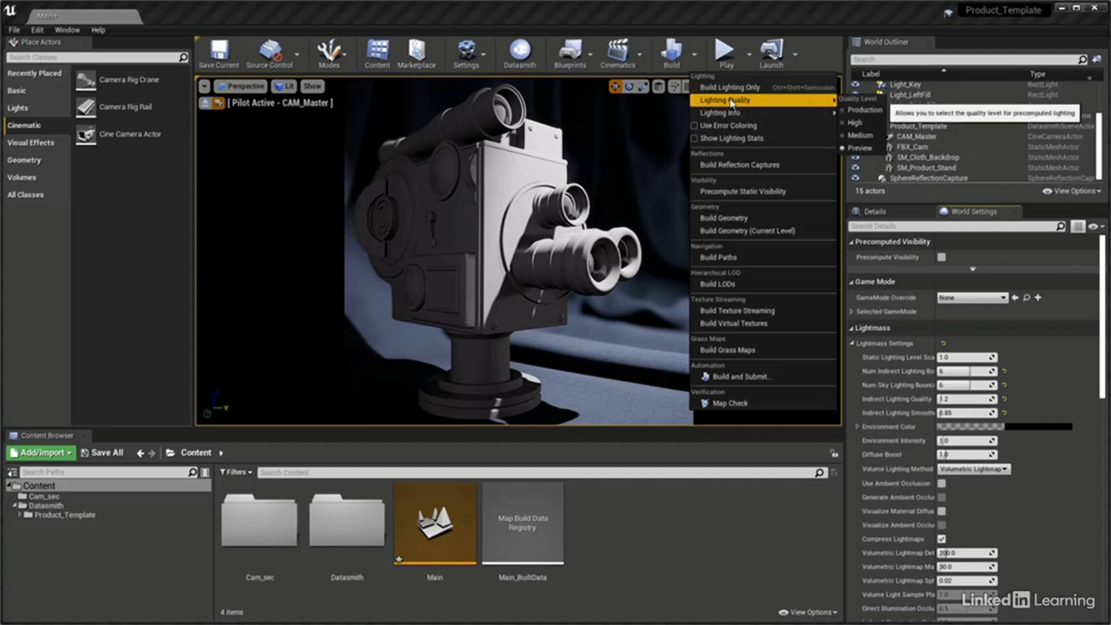
mouse_move(822, 100)
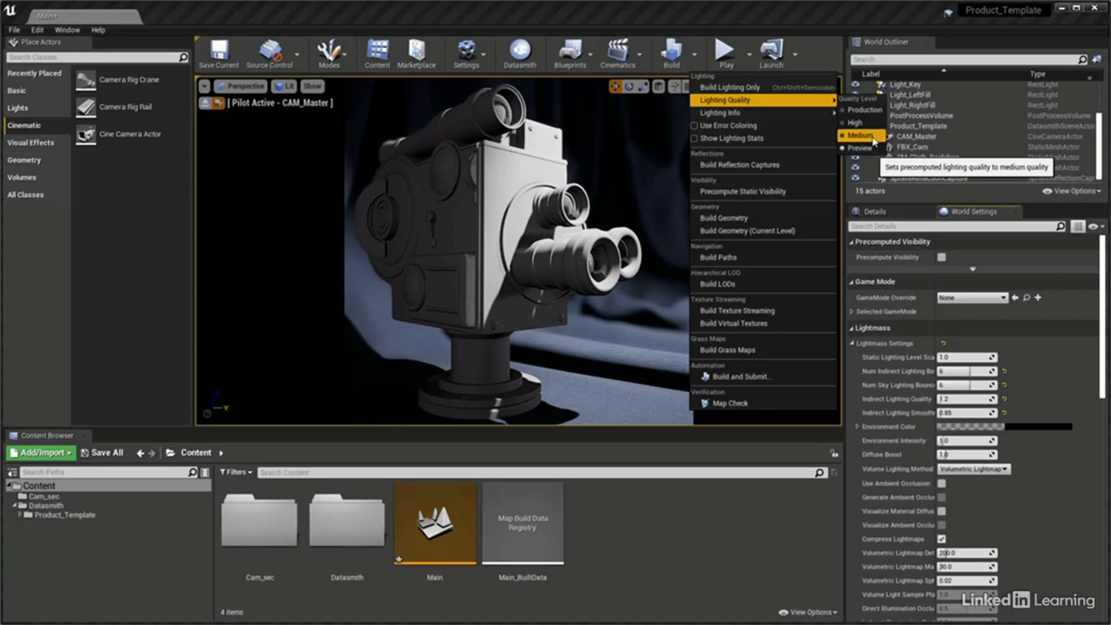
Delete the existing PostProcessVolume and place a new Post Process Volume in the scene near the product stand
left_click(944, 116)
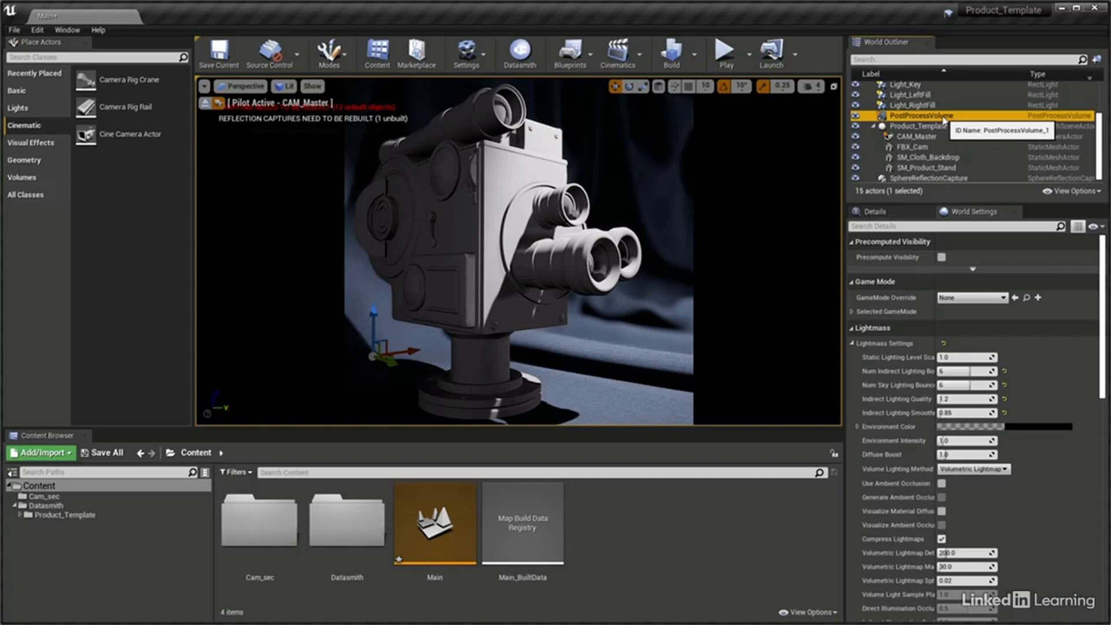
key("Delete")
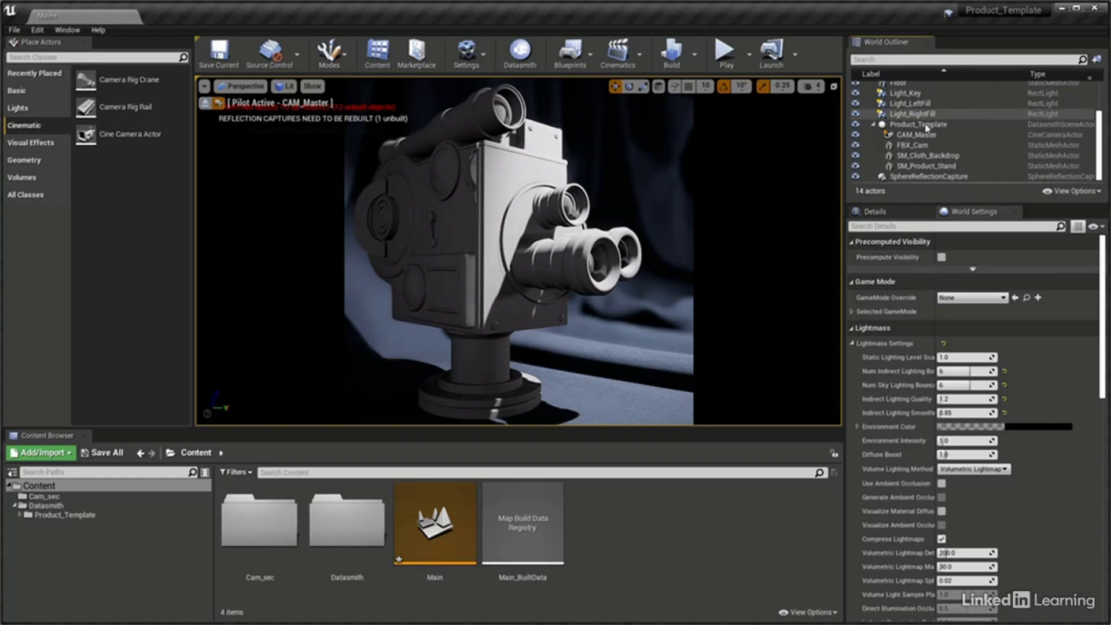
left_click(23, 177)
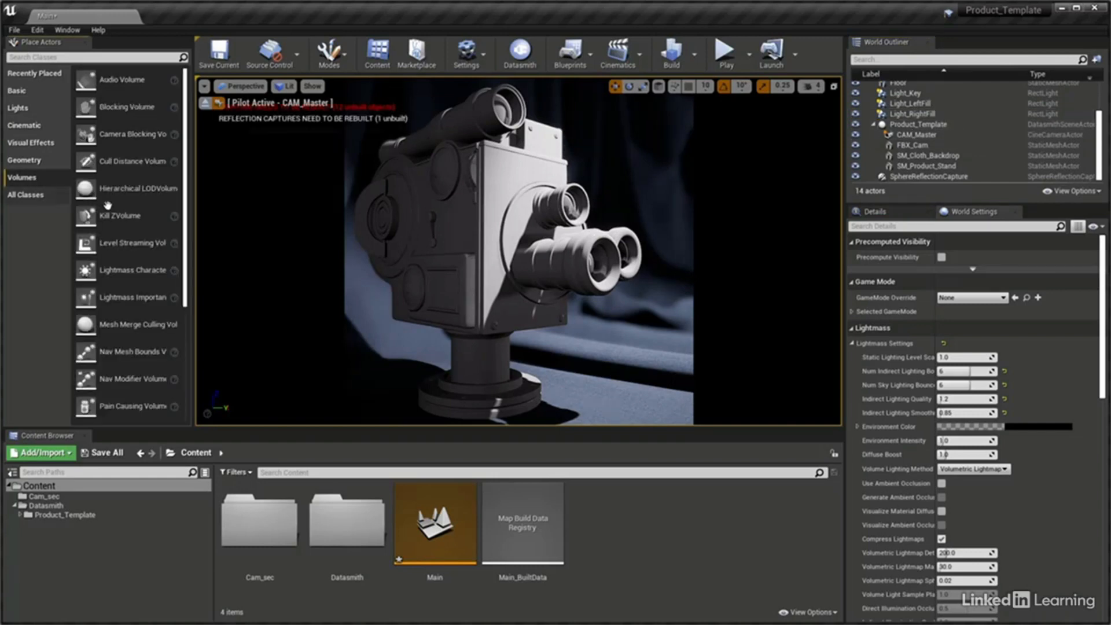
scroll(187, 213, "down", 1)
scroll(187, 213, "down", 5)
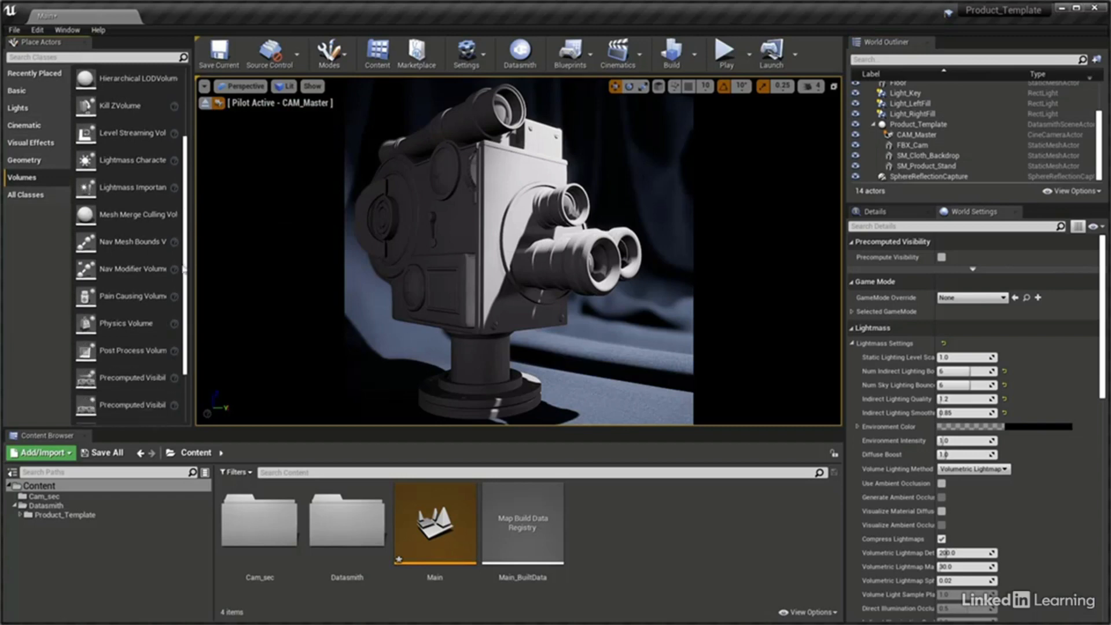
left_click_drag(86, 308, 503, 364)
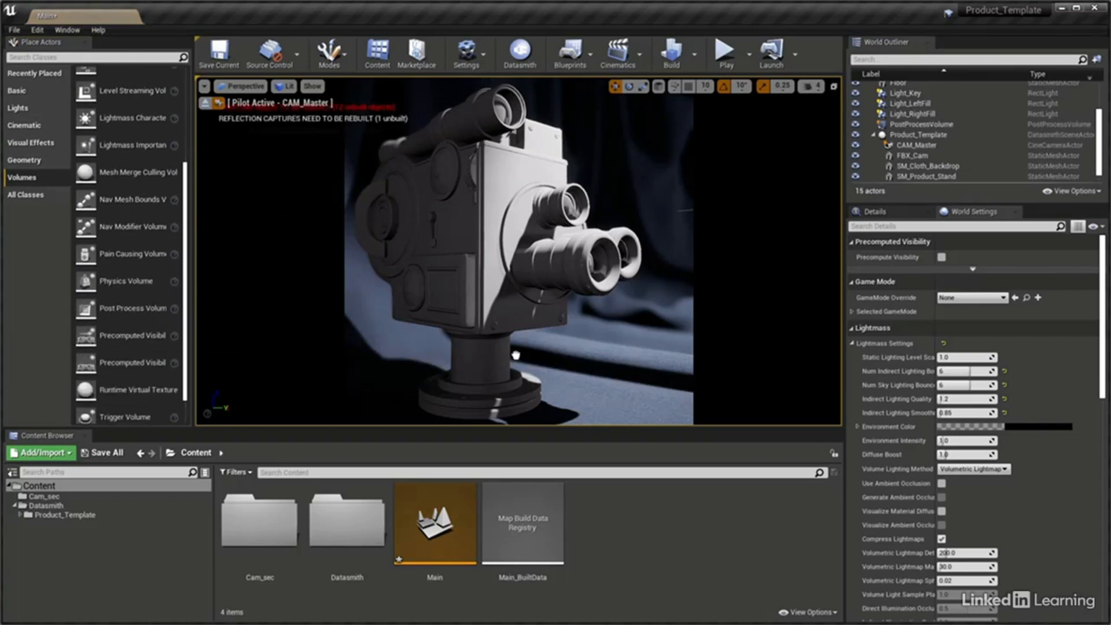
Set the PostProcessVolume's location to 0, 0, 0
left_click(926, 212)
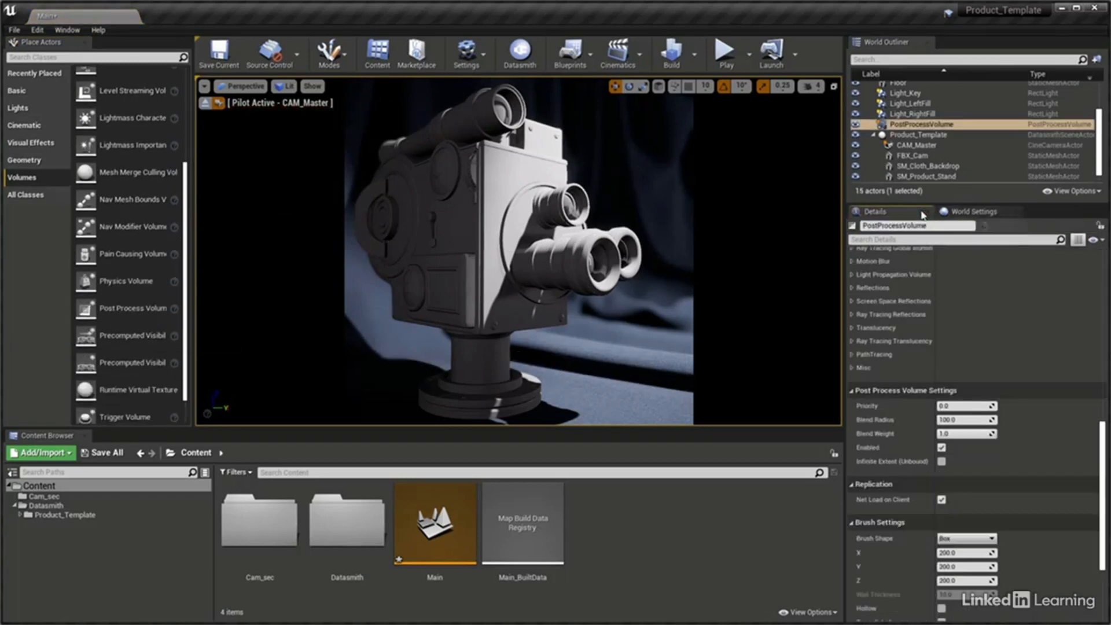
scroll(1088, 371, "down", 3)
scroll(1109, 358, "up", 10)
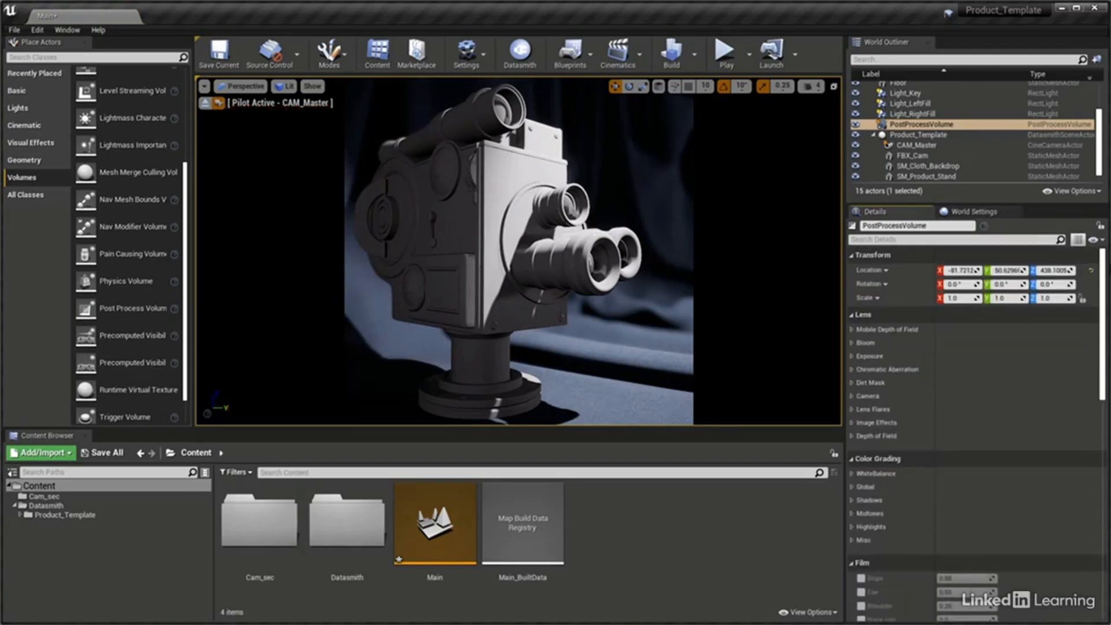
left_click(959, 270)
type("0")
key("Tab")
type("0")
key("Tab")
type("0")
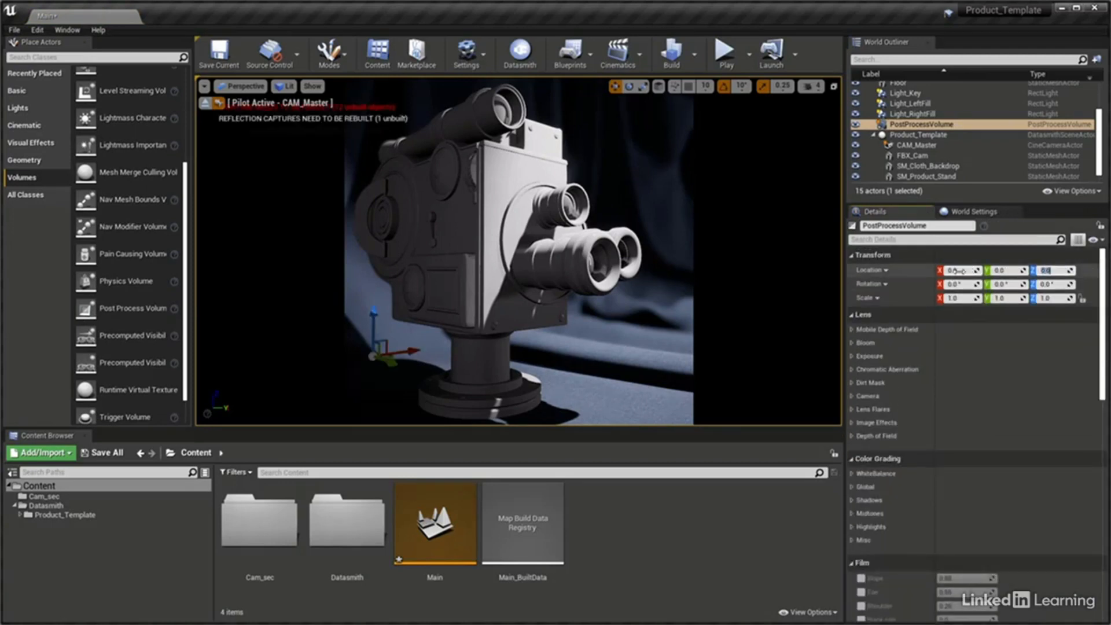
Enable Infinite Extent (Unbound) in the PostProcessVolume's settings
left_click_drag(1107, 307, 1108, 395)
scroll(1045, 519, "down", 5)
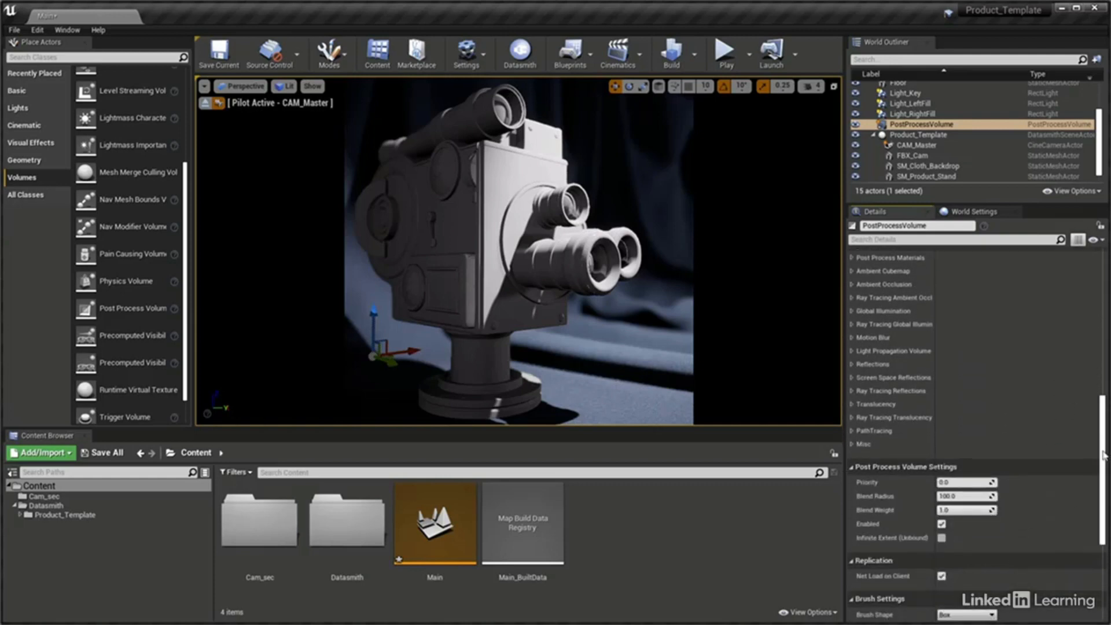
left_click(941, 538)
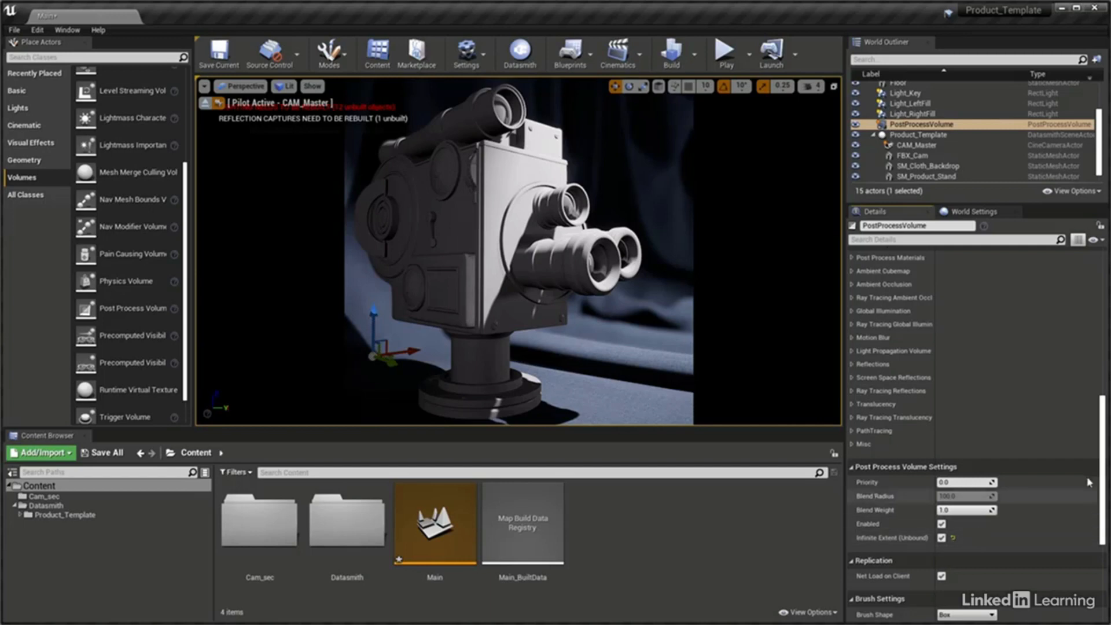
Override the PostProcessVolume's Ambient Occlusion with an Intensity of 0.8 and a Radius of 40
left_click_drag(1104, 445, 1106, 423)
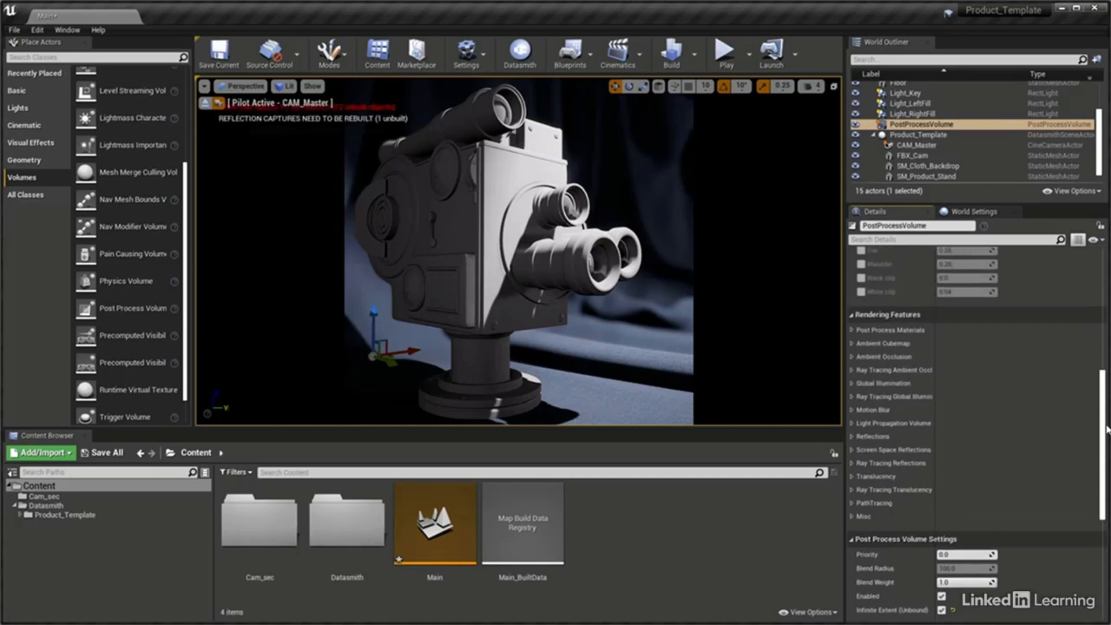
left_click(853, 358)
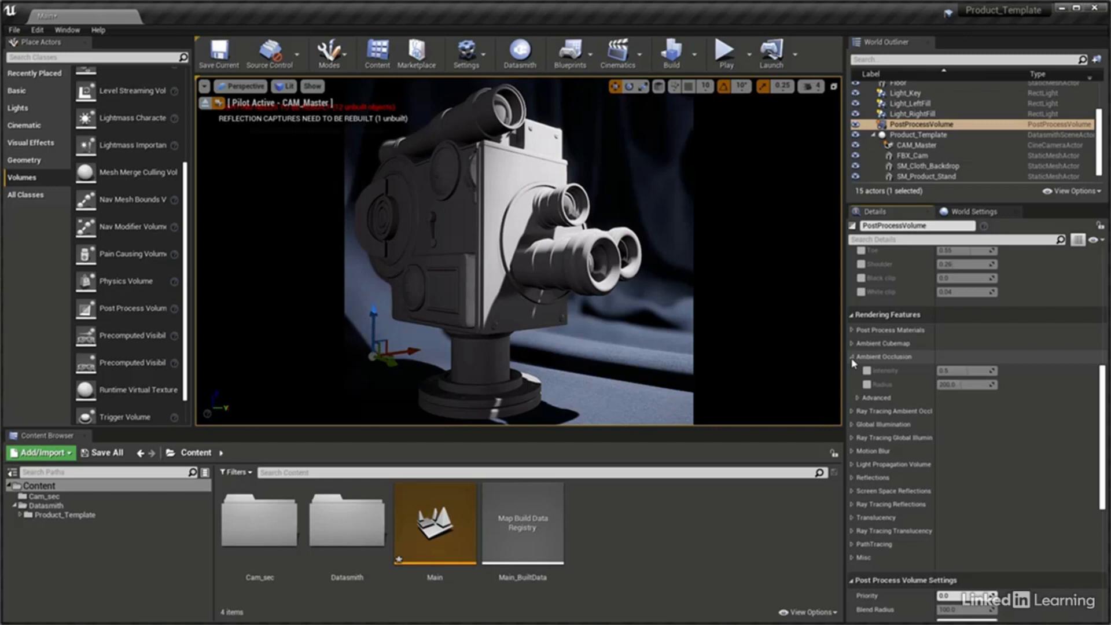
left_click(867, 371)
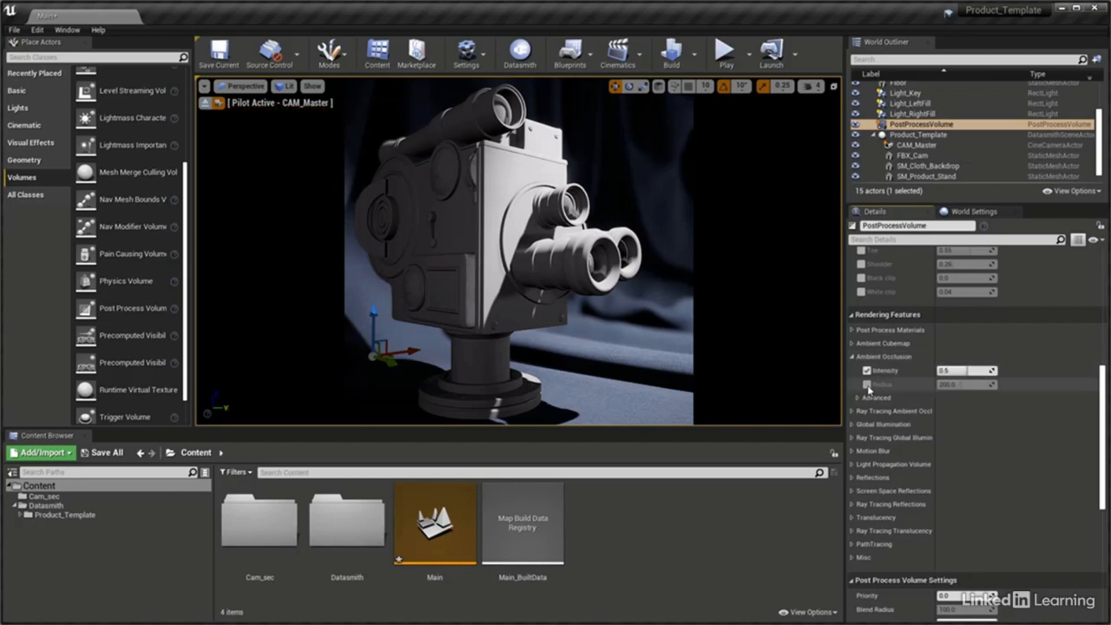
left_click(867, 385)
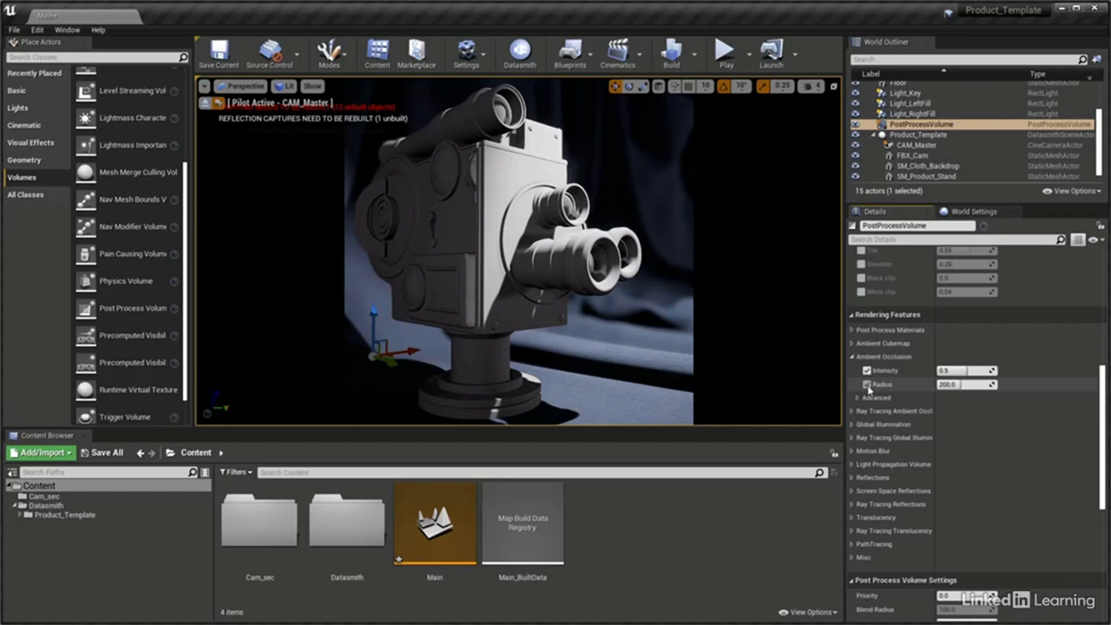
left_click(965, 371)
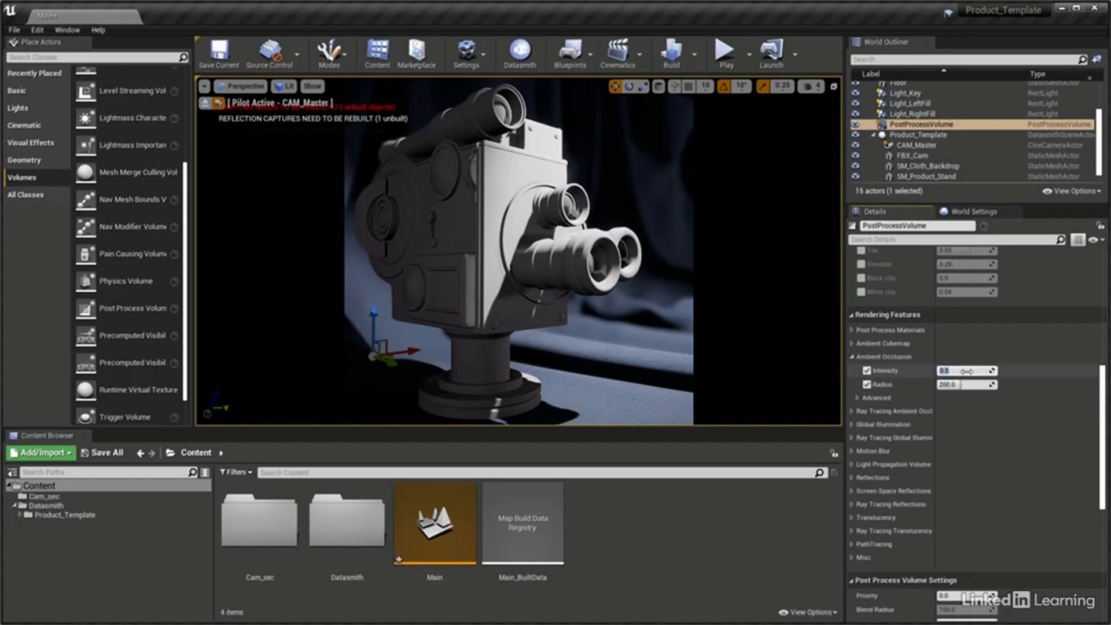
type("0.8")
left_click(976, 382)
type("40")
key("Return")
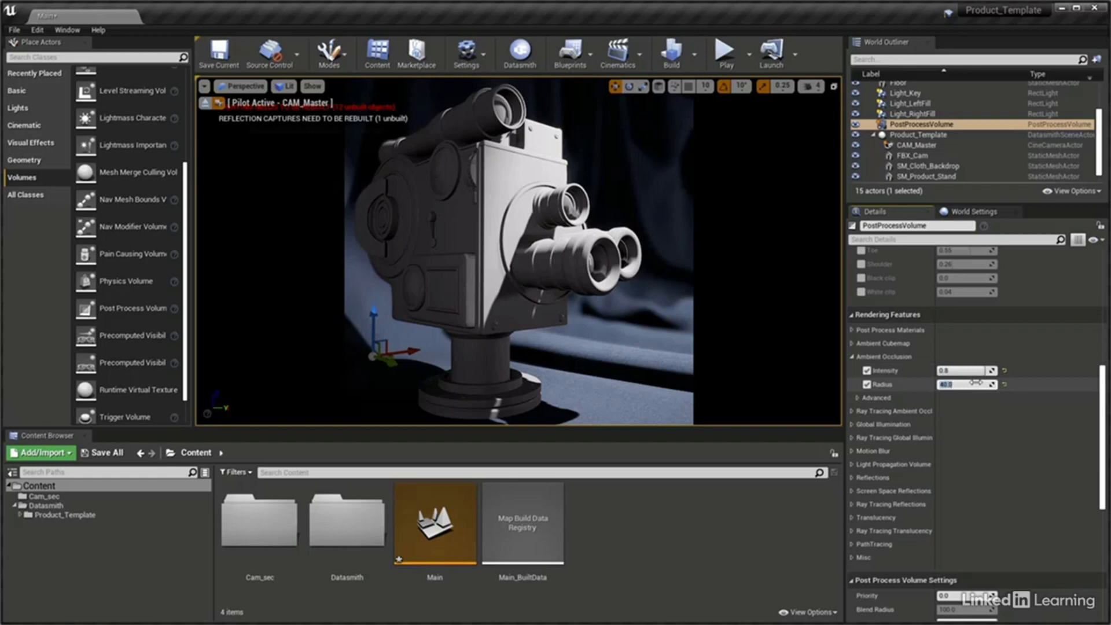
left_click(848, 376)
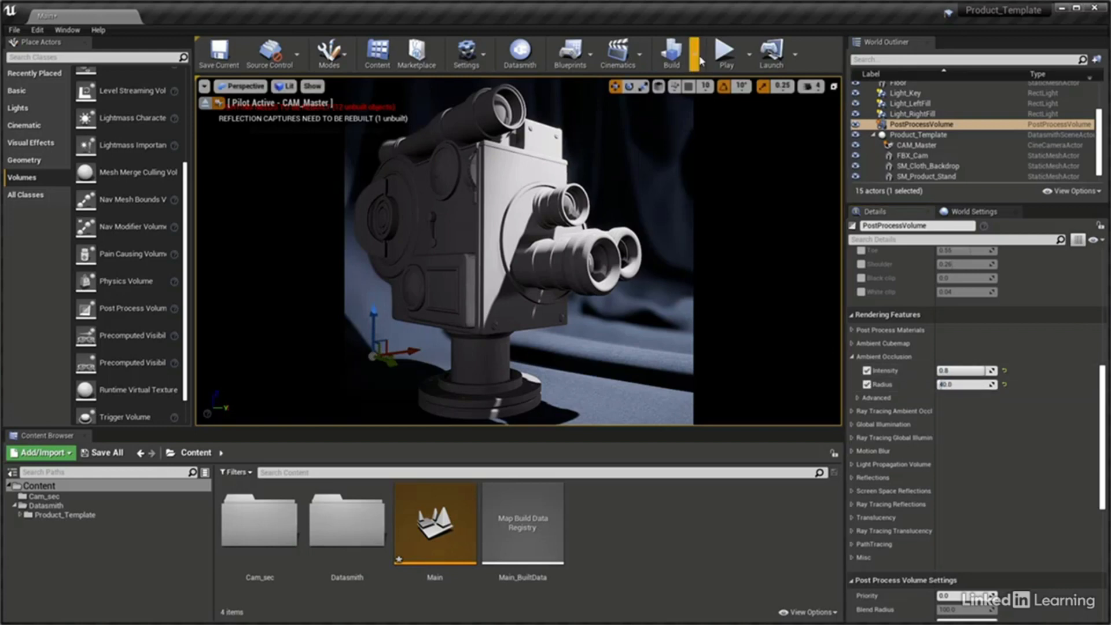
Set the Lighting Quality to Production and build the level
left_click(696, 58)
mouse_move(725, 100)
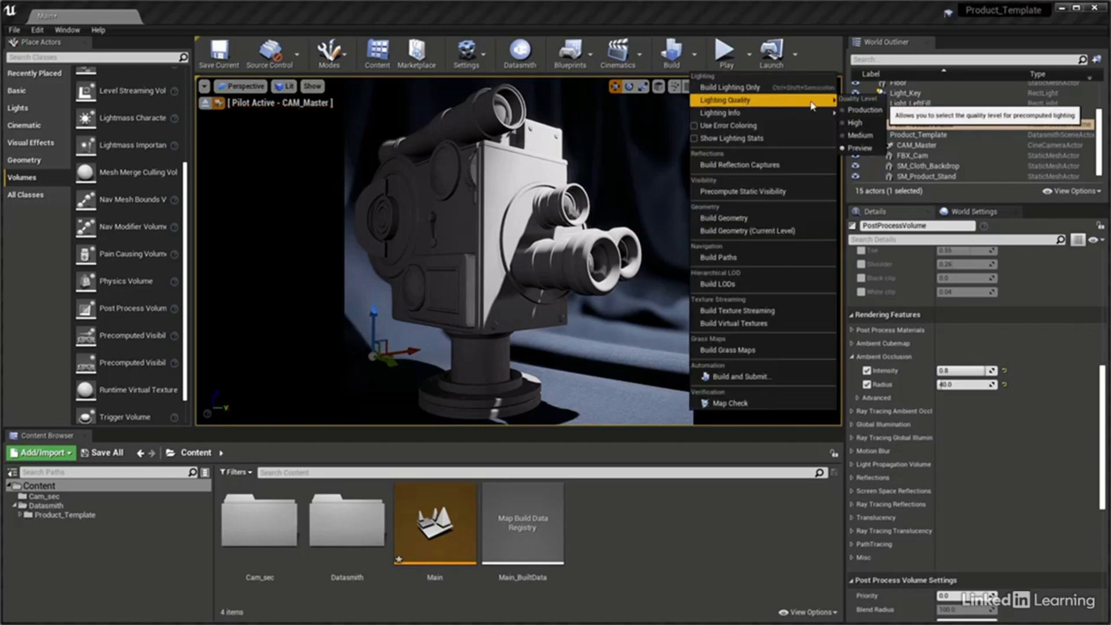
left_click(857, 112)
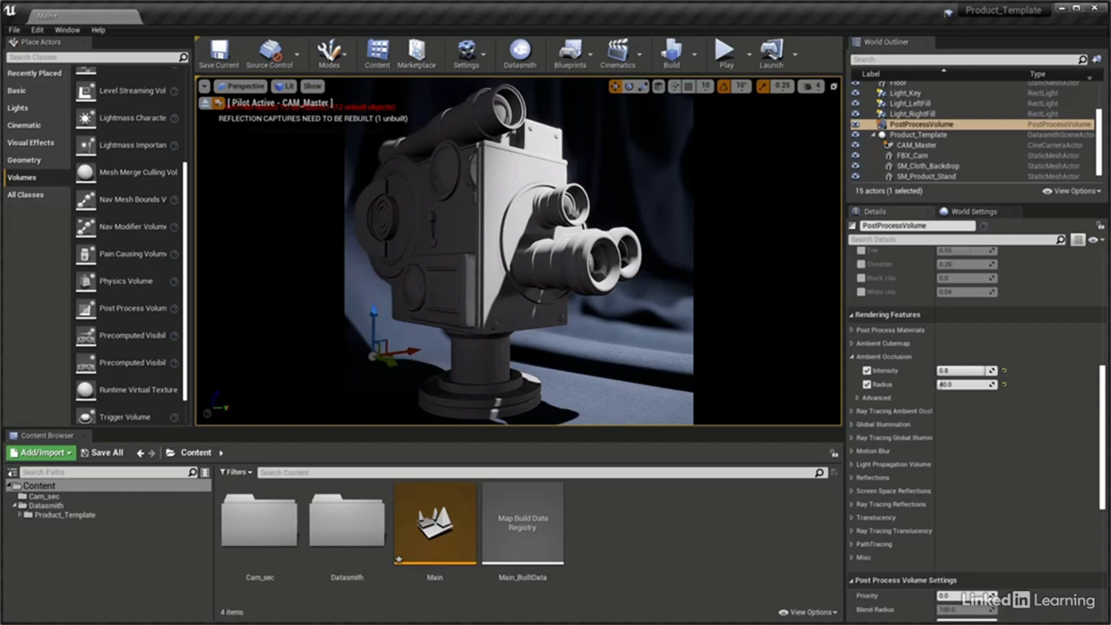
left_click(672, 52)
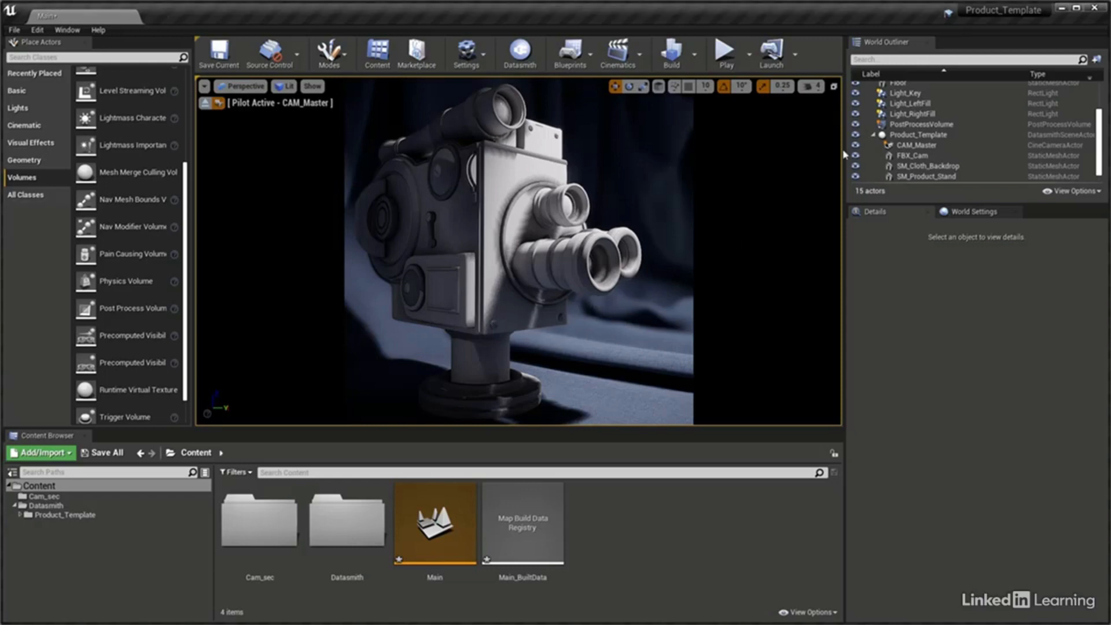
Enable Use Area Shadows for Stationary Light on Light_Key, Light_LeftFill and Light_RightFill, and rebuild the level
left_click(906, 94)
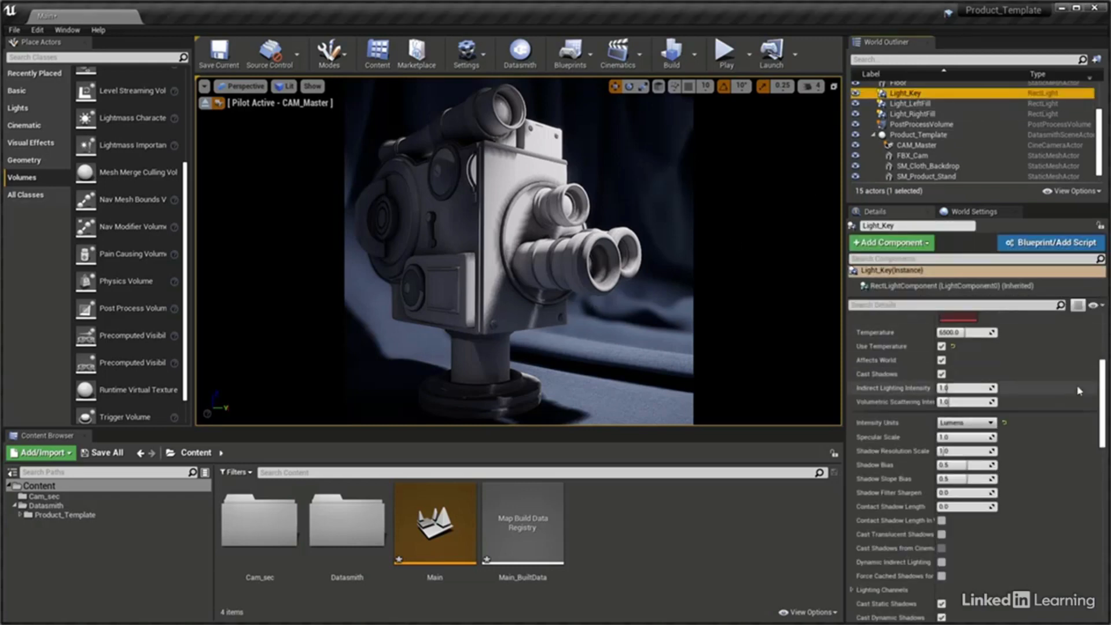
left_click_drag(1102, 379, 1102, 458)
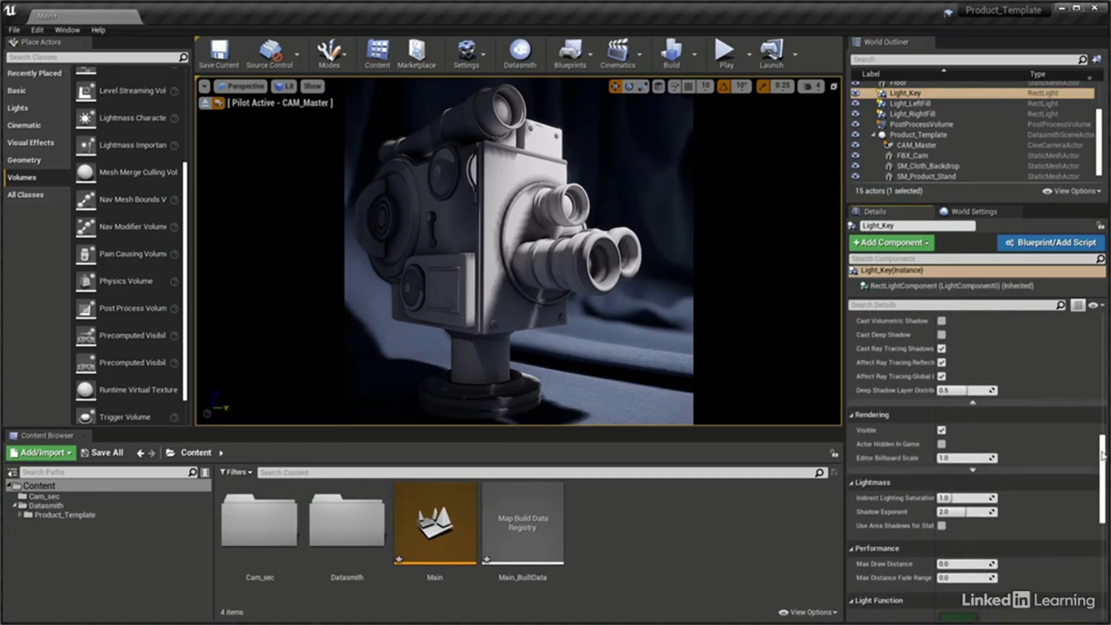
left_click(942, 527)
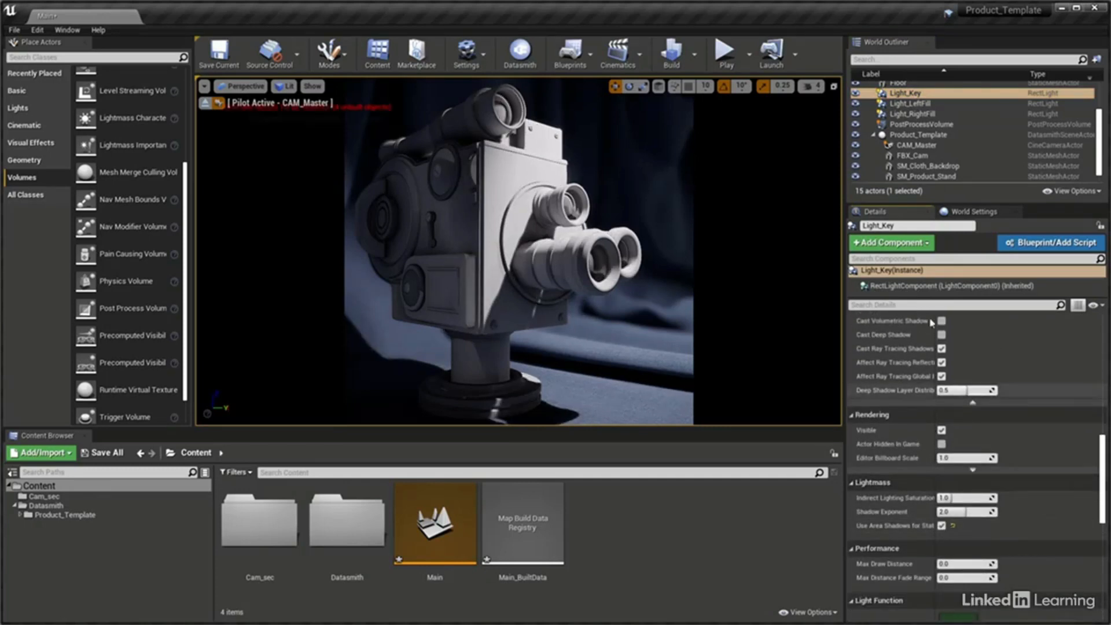
left_click(910, 103)
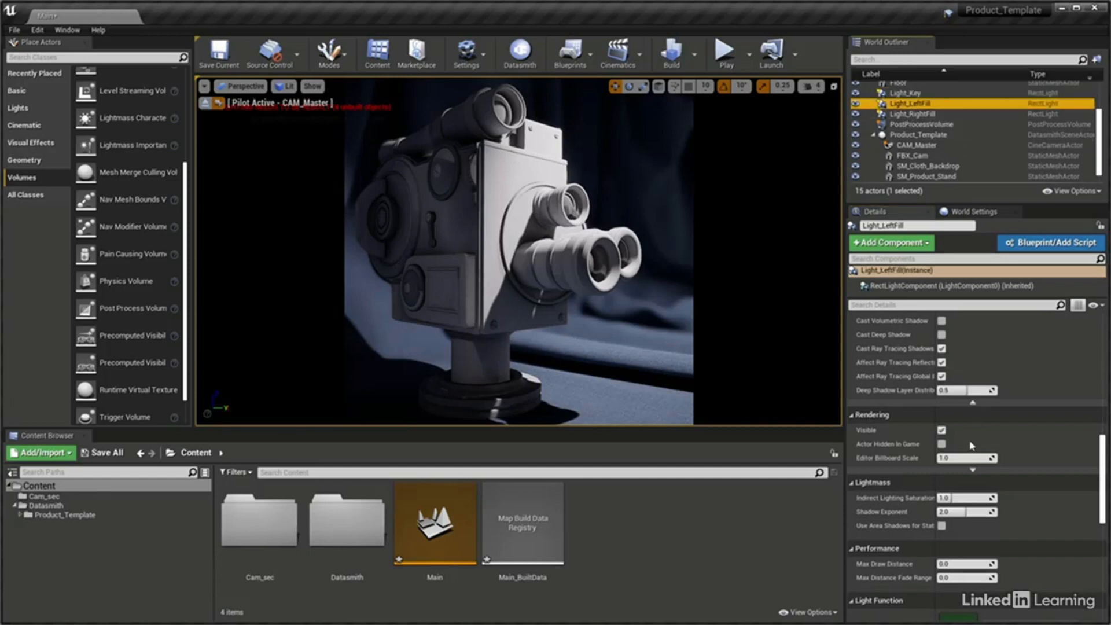
left_click(943, 526)
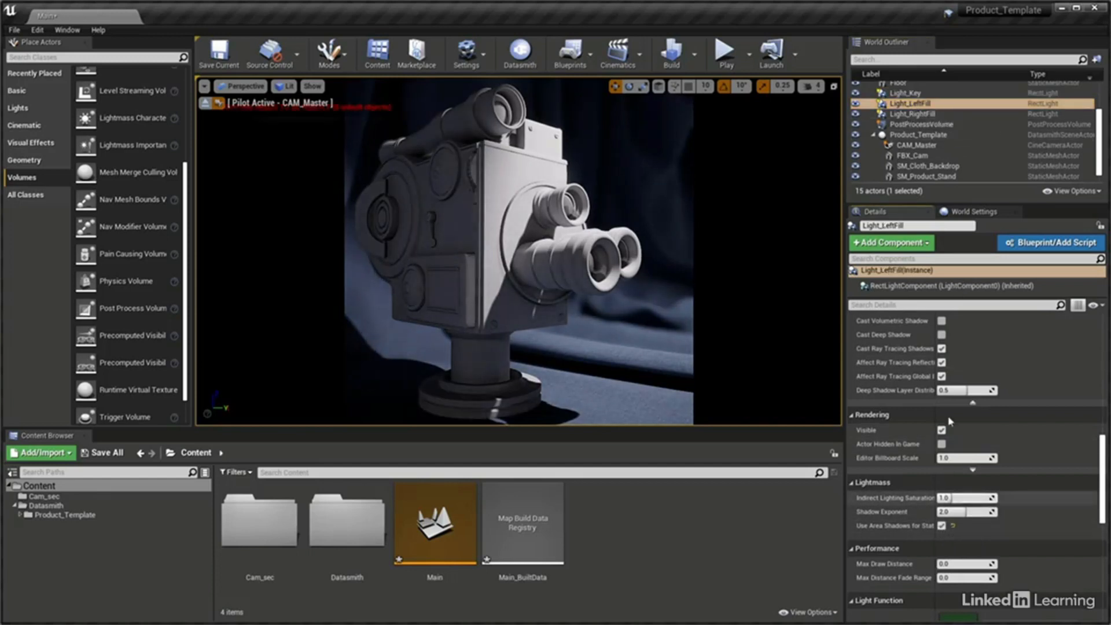
left_click(912, 114)
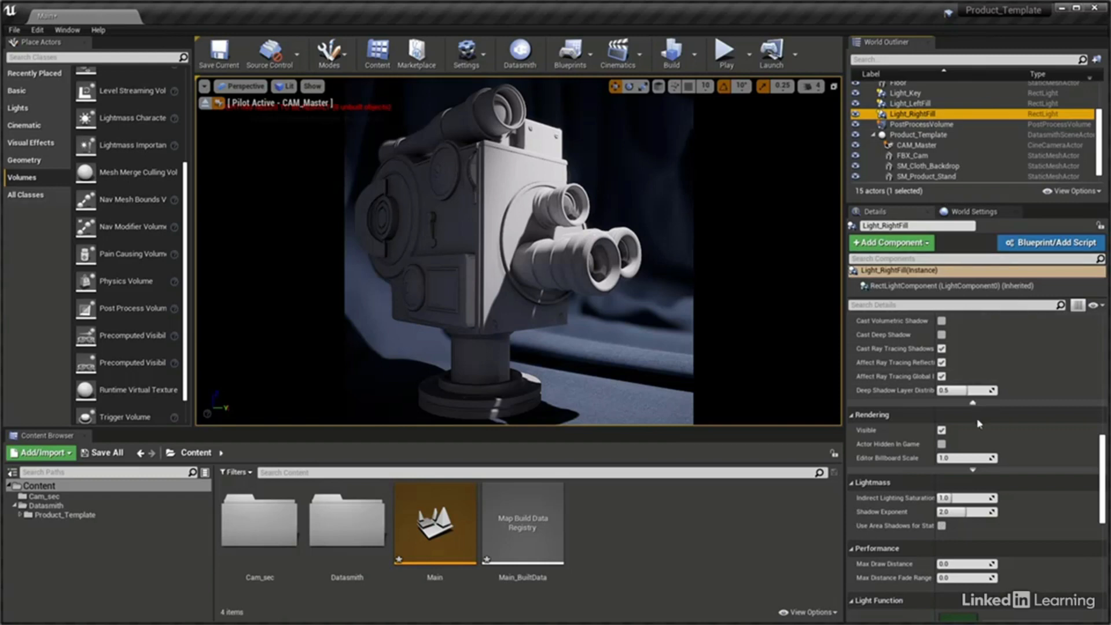
left_click(942, 526)
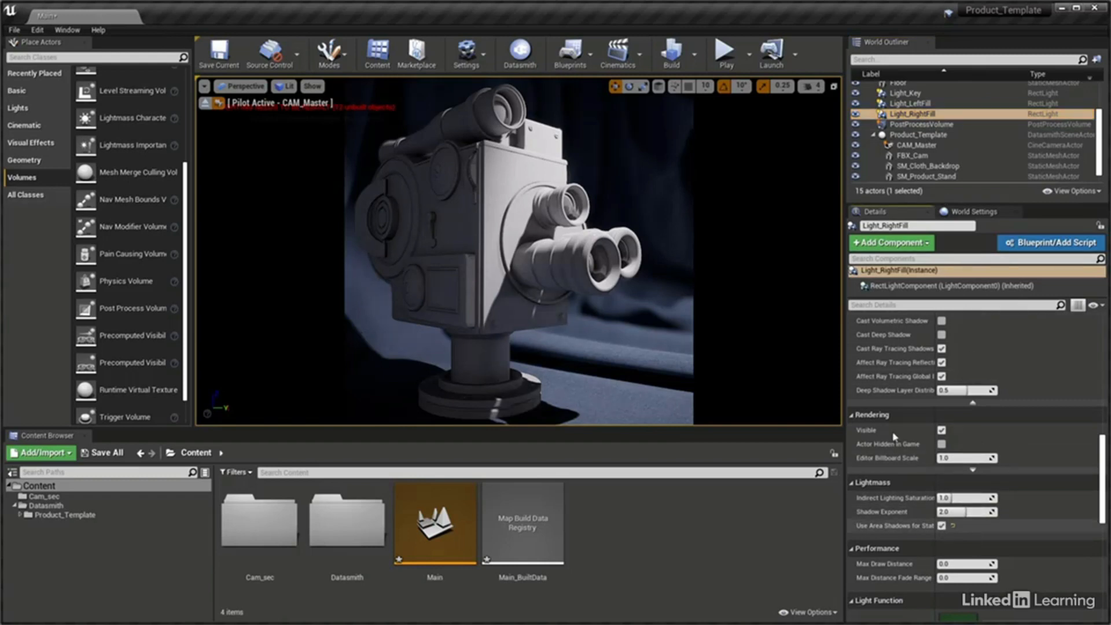
left_click(680, 64)
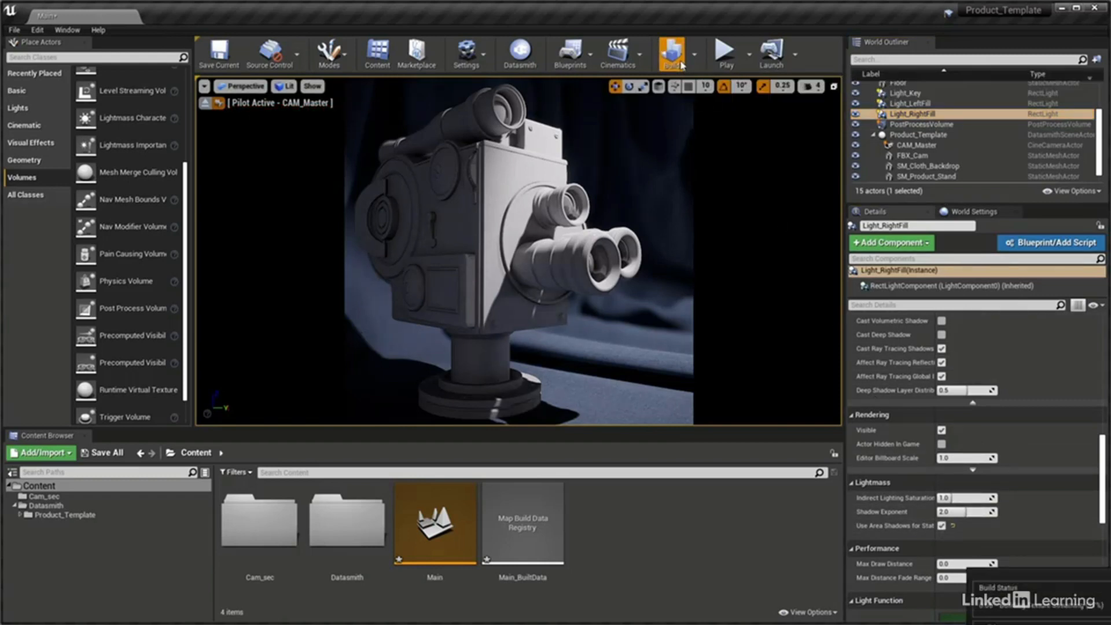